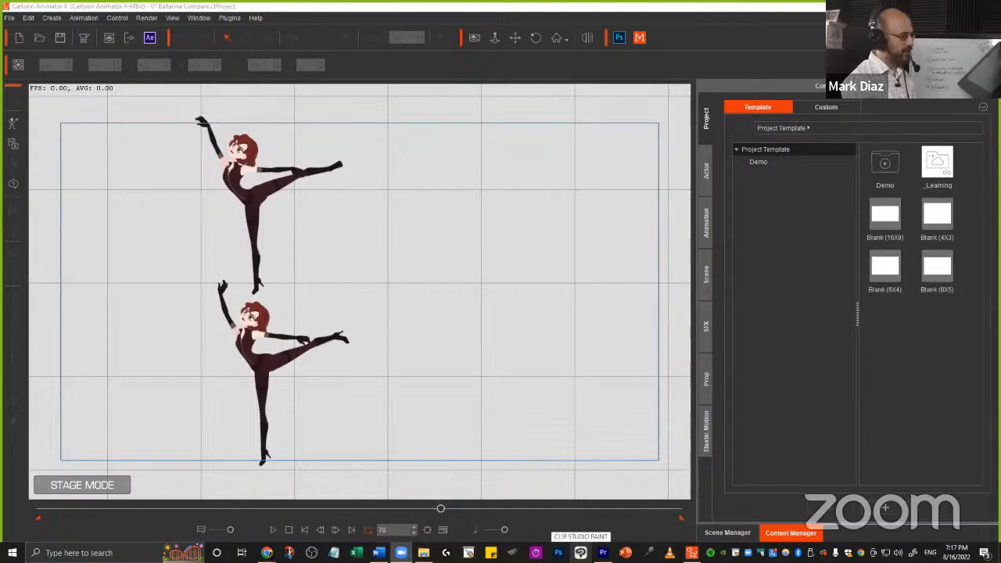
- Switch to Premiere Pro and play the normal-speed hand movement clips from near the start of the sequence
click(603, 553)
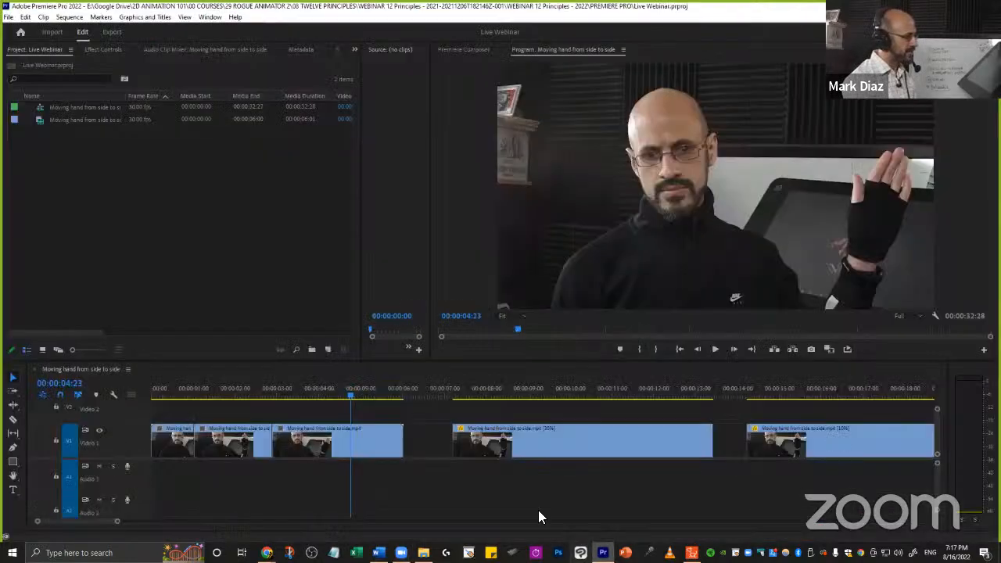
click(178, 408)
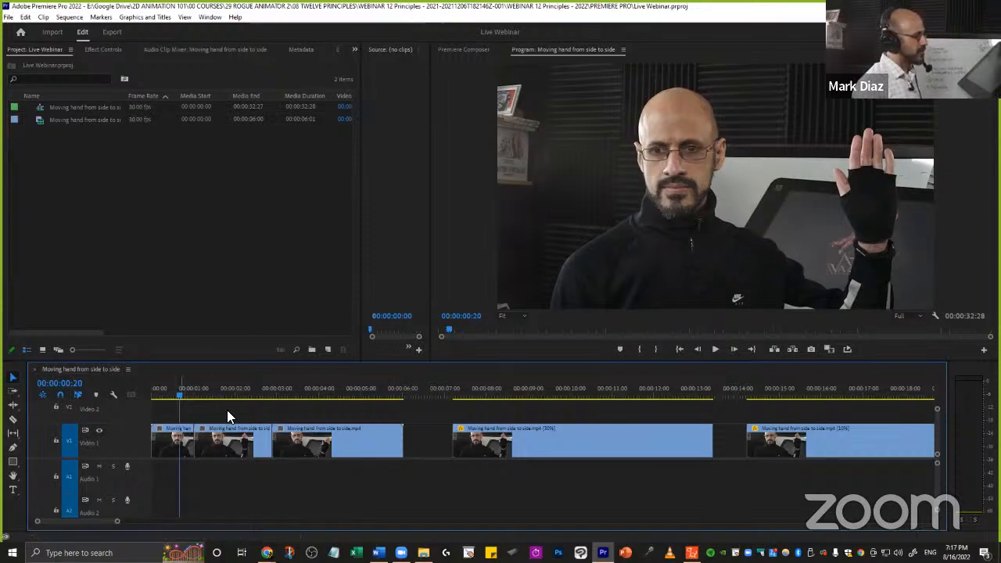
key(space)
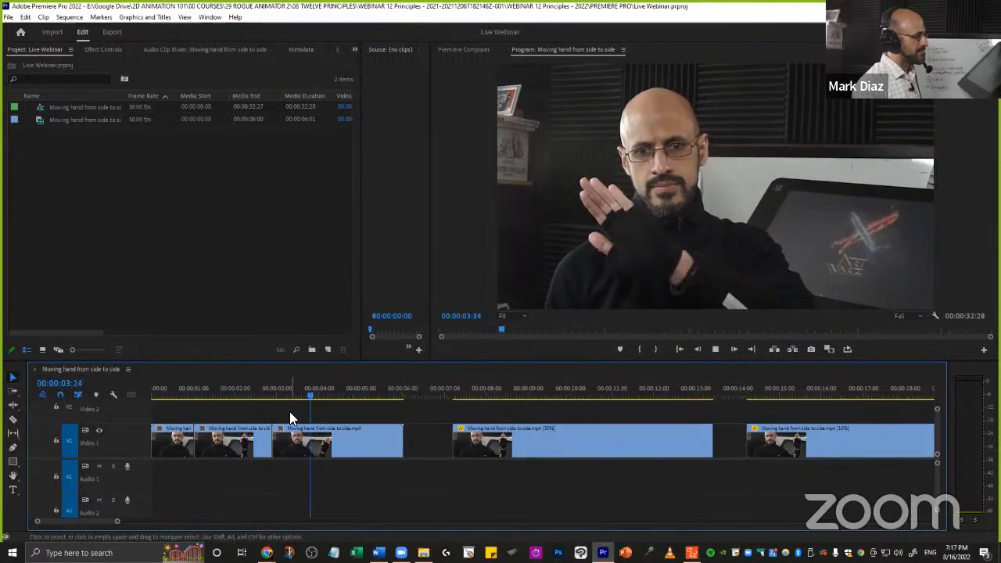
key(space)
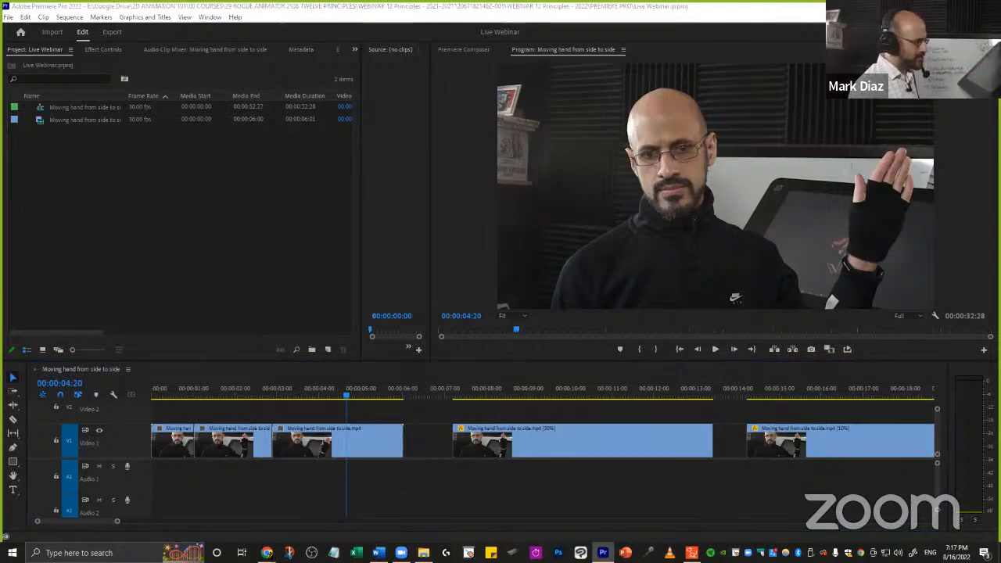
- Replay the normal-speed hand movement from the beginning of the sequence several times to study its timing
click(161, 395)
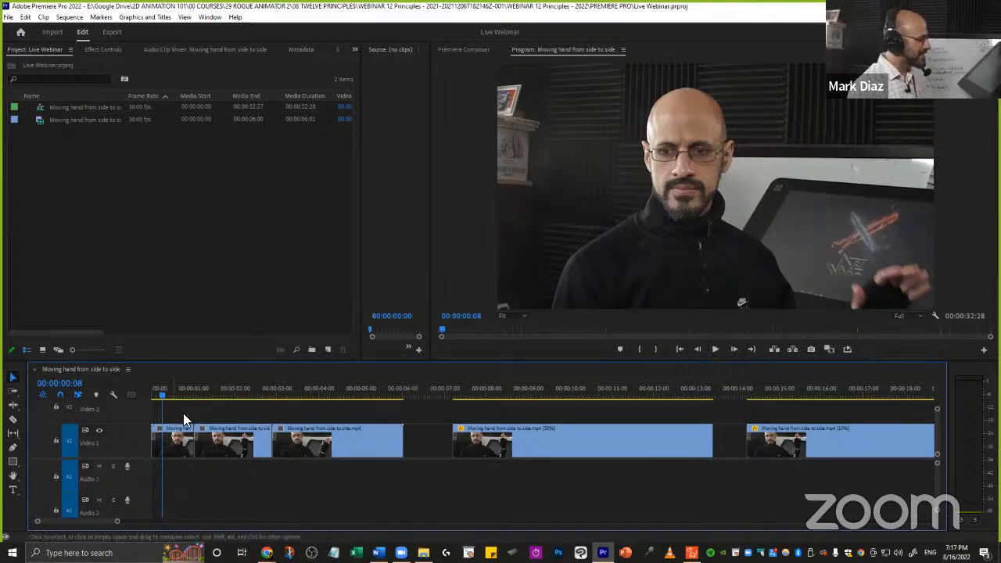
key(space)
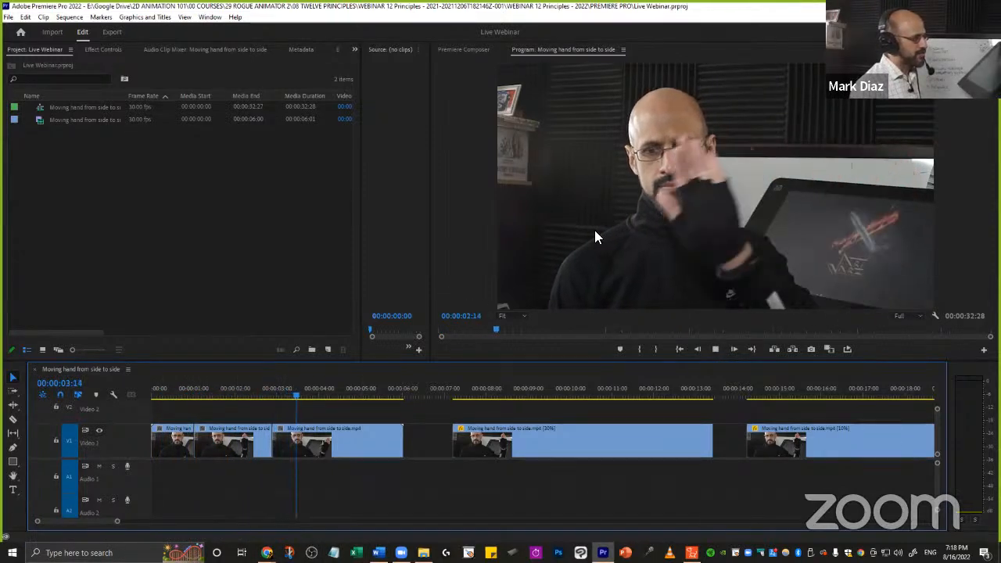
key(space)
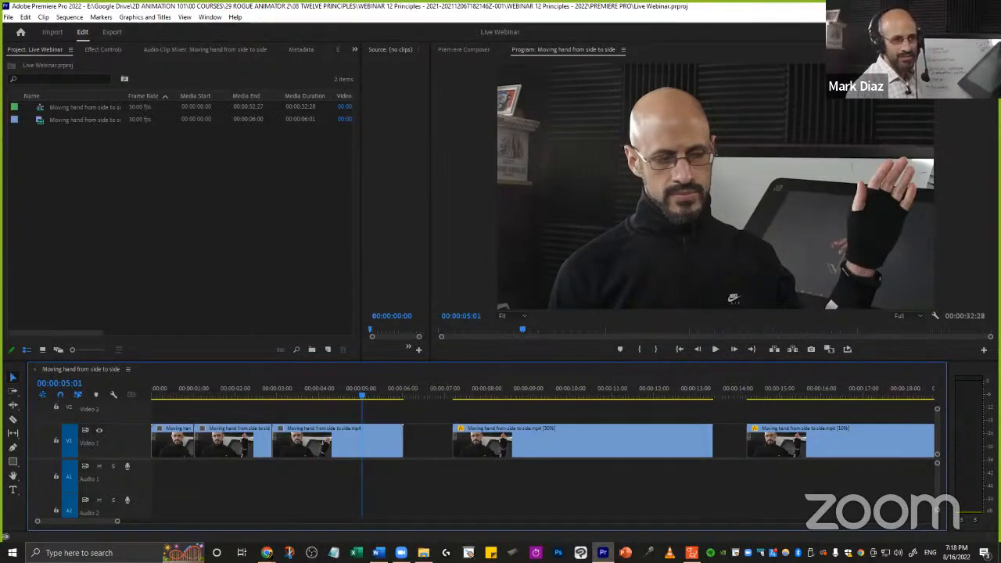
click(180, 409)
key(space)
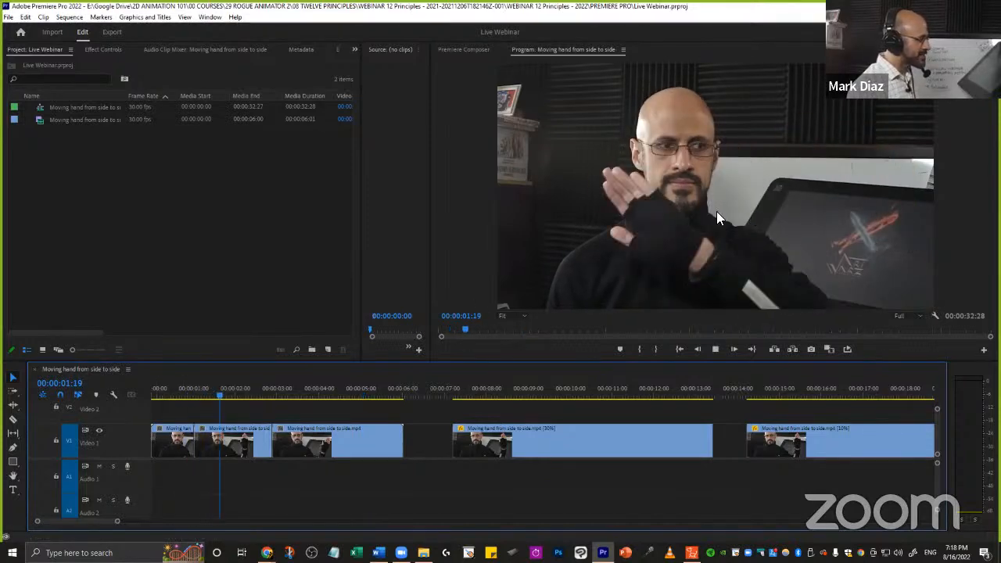
key(space)
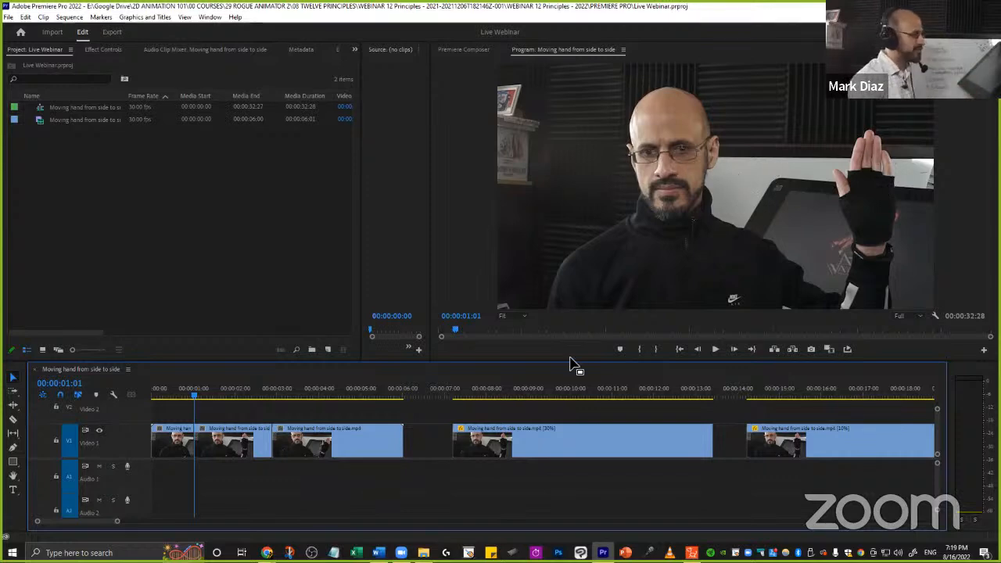
key(space)
- Play the slowed-down versions of the hand movement from 00:00:07:06 through the last clip
drag(434, 402, 452, 399)
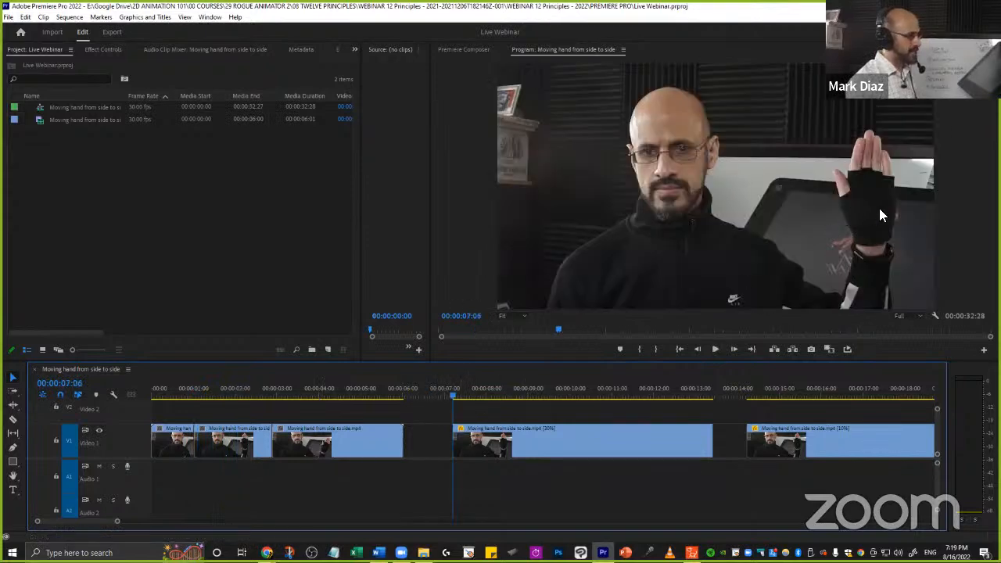
key(minus)
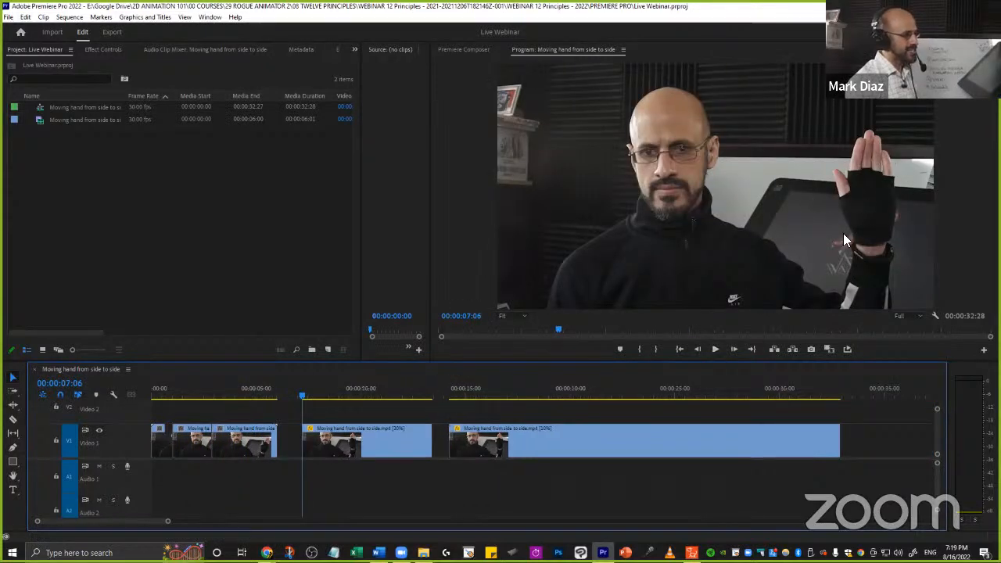
key(space)
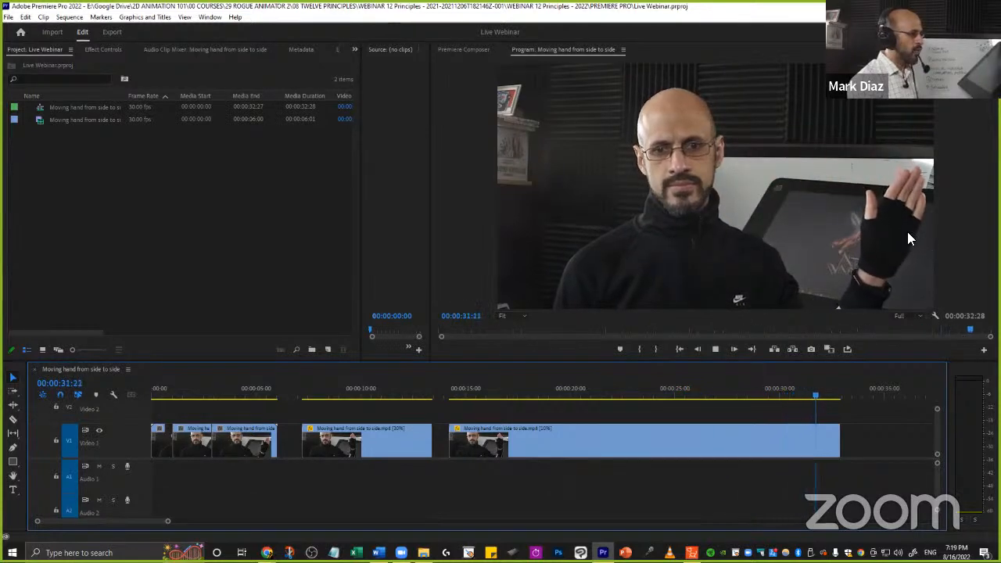
key(space)
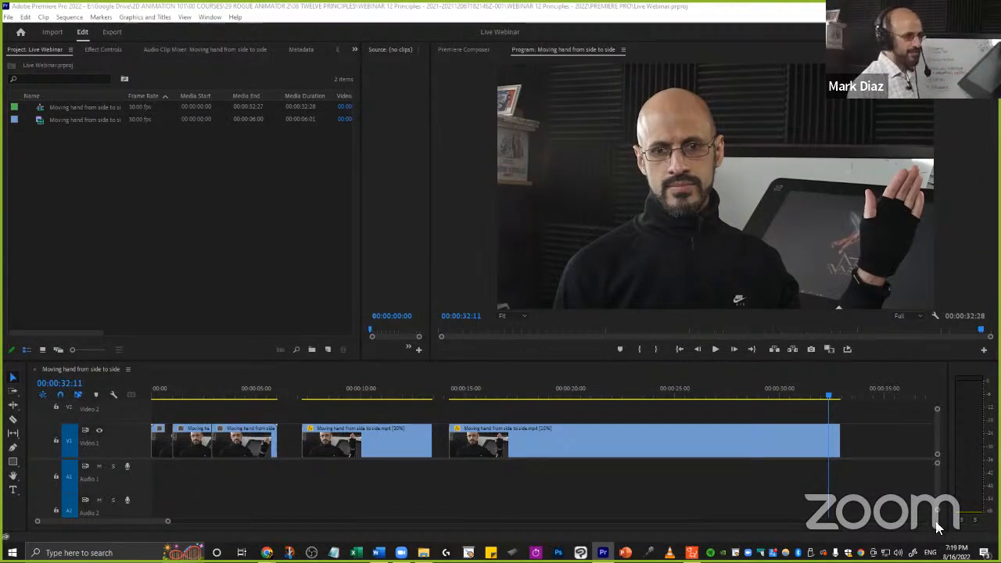
- Replay the slowest hand movement clip from its start and pause it partway through the return motion
click(463, 407)
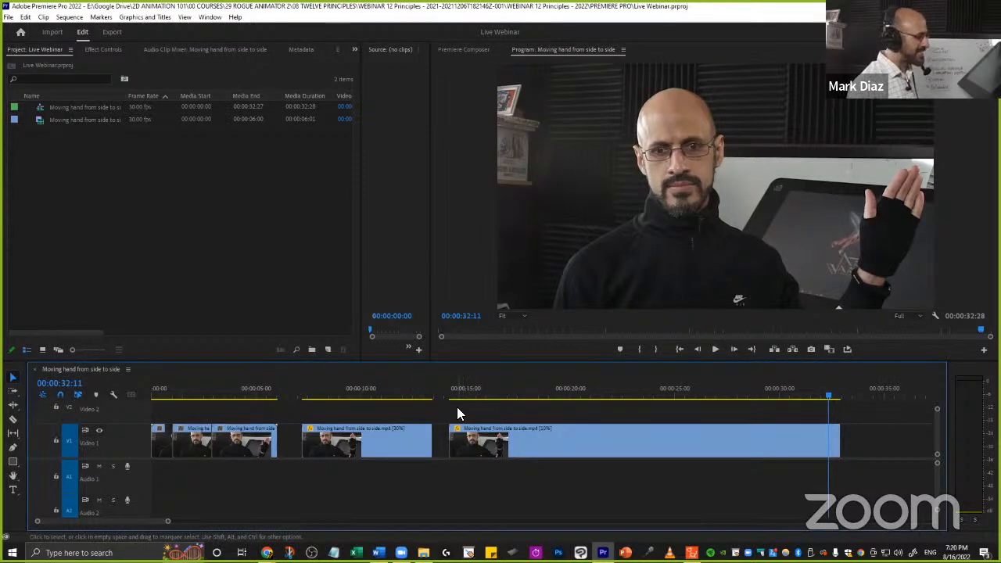
click(457, 407)
key(space)
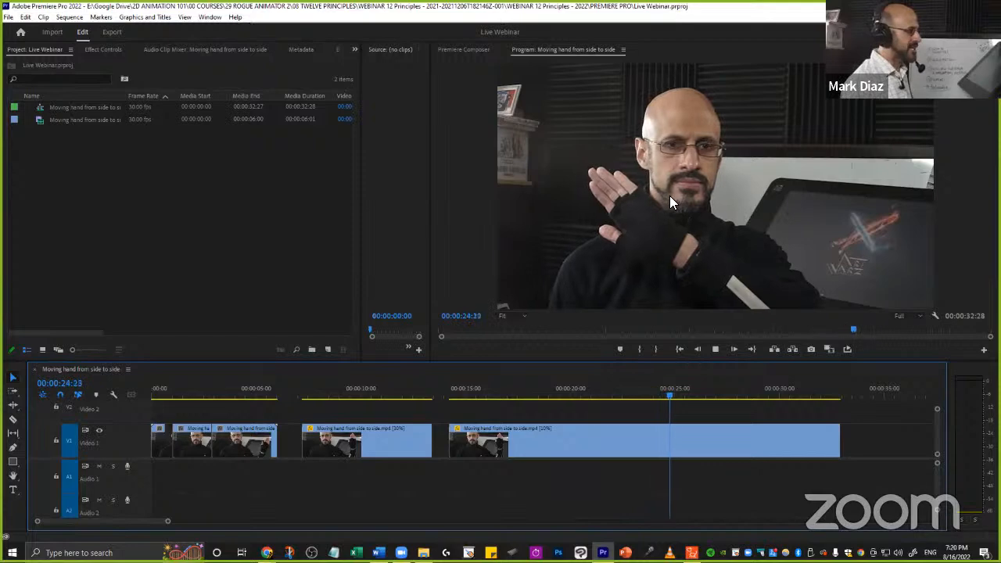
key(space)
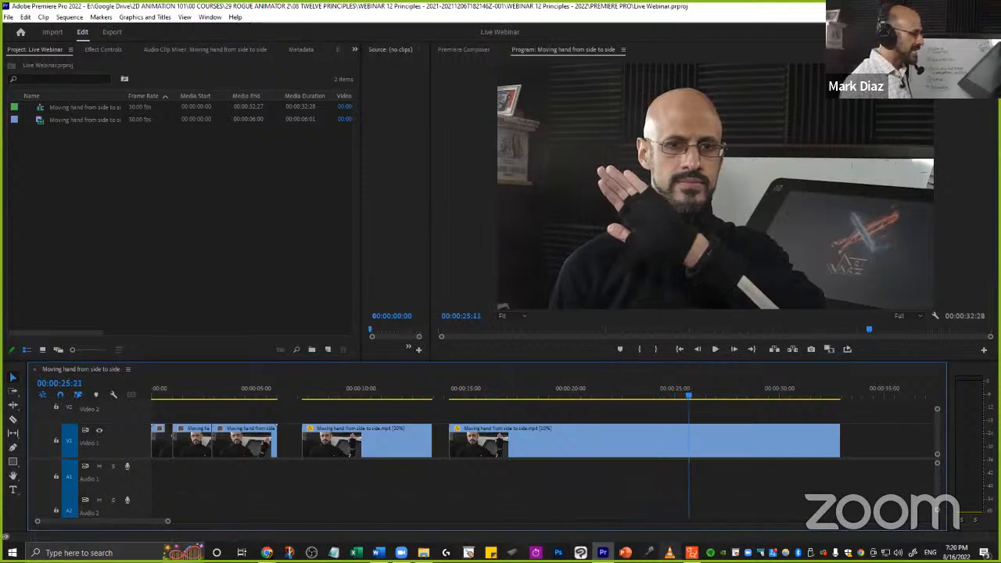
- Switch to Cartoon Animator, start a new project and load "02 SISO Character moving organic.ctProject" from the project files folder
key(alt+Tab)
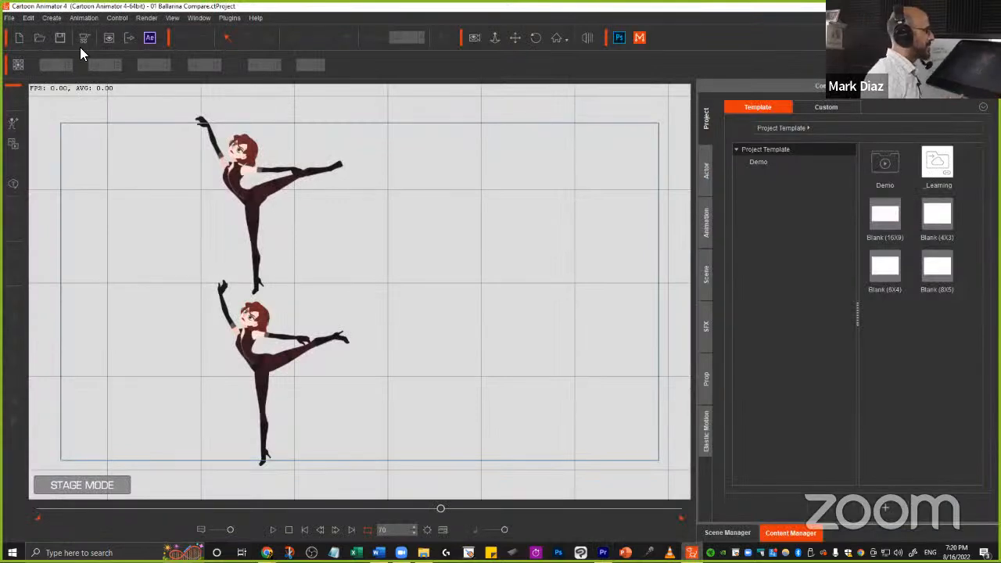
click(19, 39)
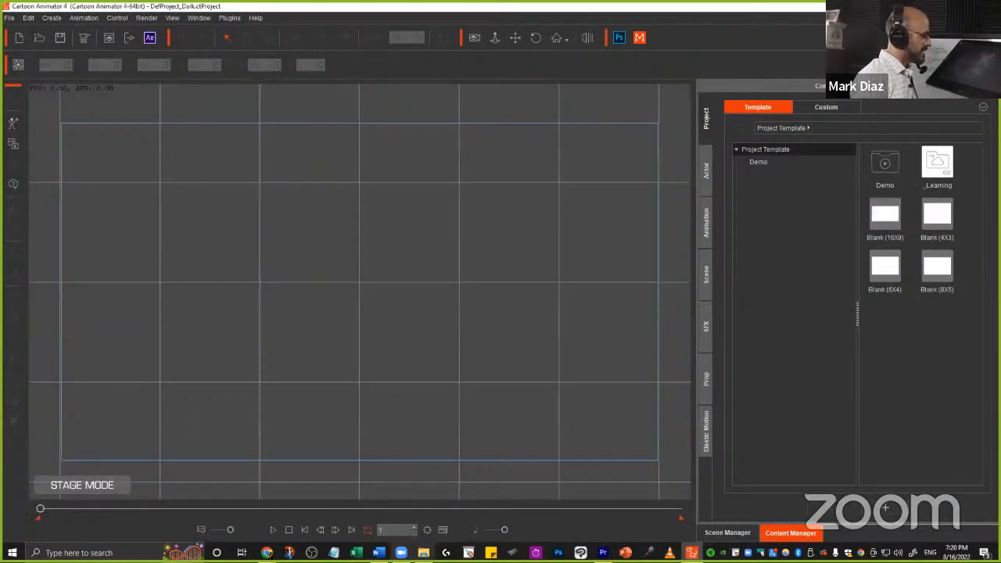
click(423, 553)
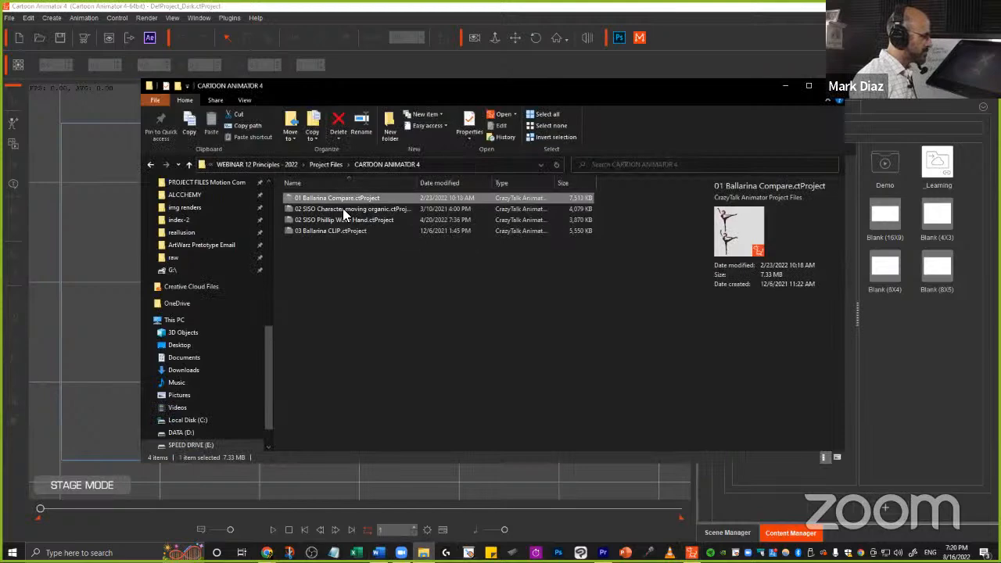
click(305, 209)
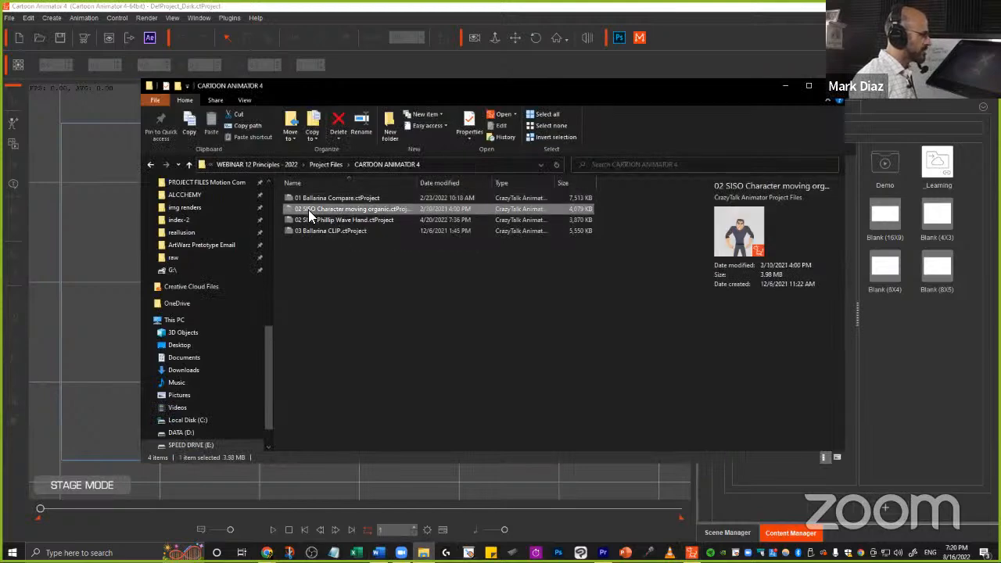
drag(527, 86, 660, 62)
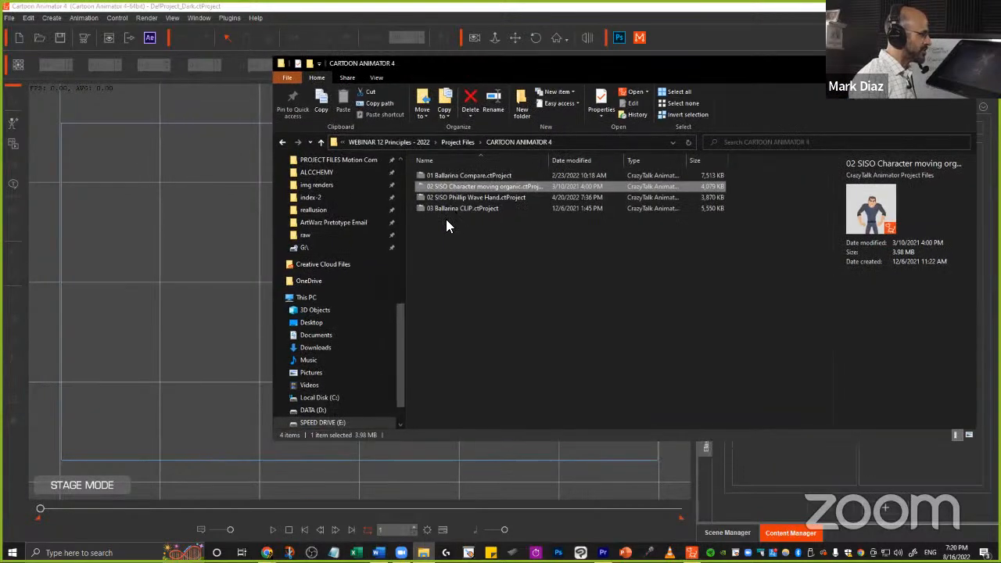
drag(456, 186, 354, 254)
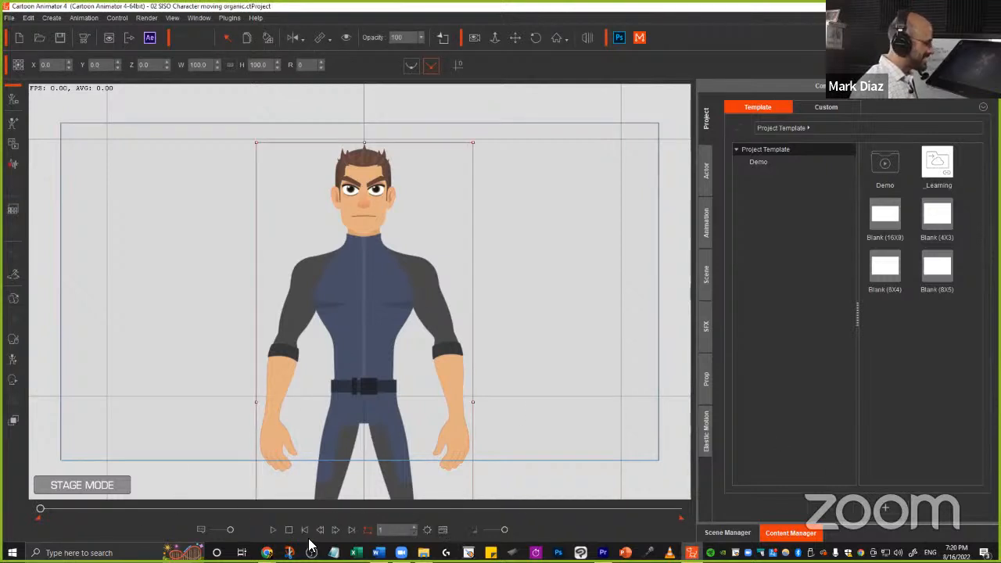
- Play the character's animation, stop it and return to the first frame
click(274, 531)
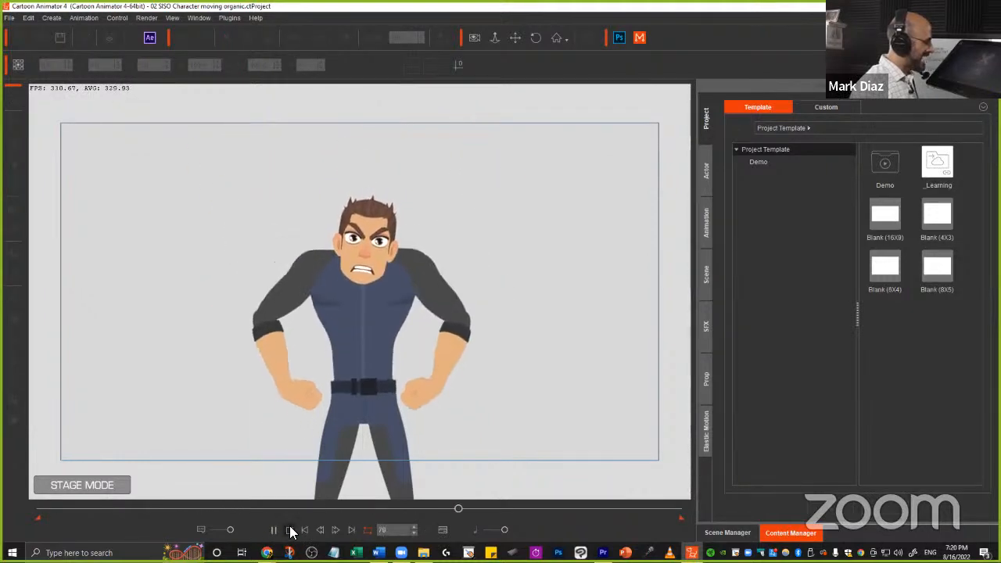
click(289, 530)
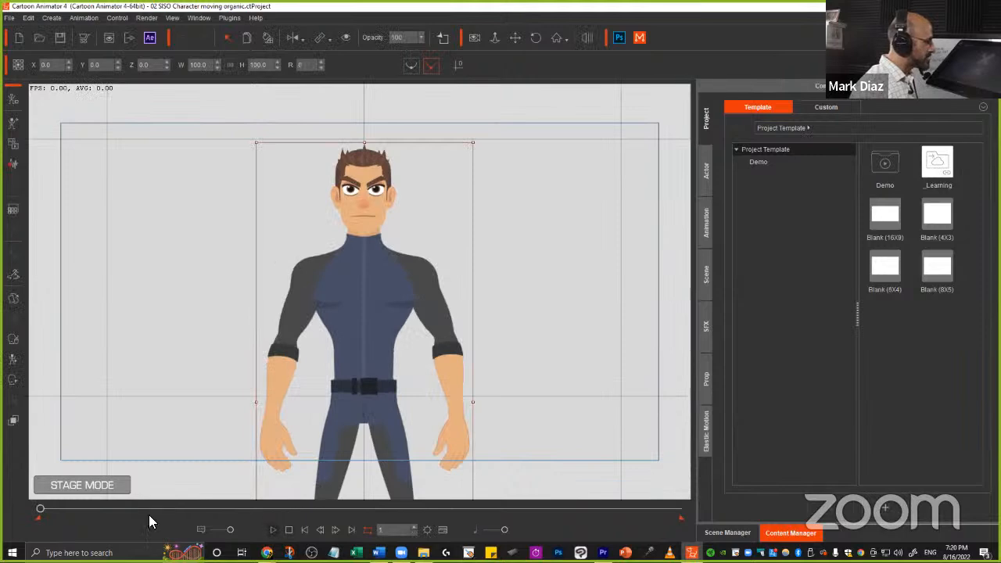
mouse_move(36, 511)
mouse_down()
mouse_move(154, 515)
mouse_move(76, 521)
mouse_move(262, 511)
mouse_move(22, 515)
mouse_up()
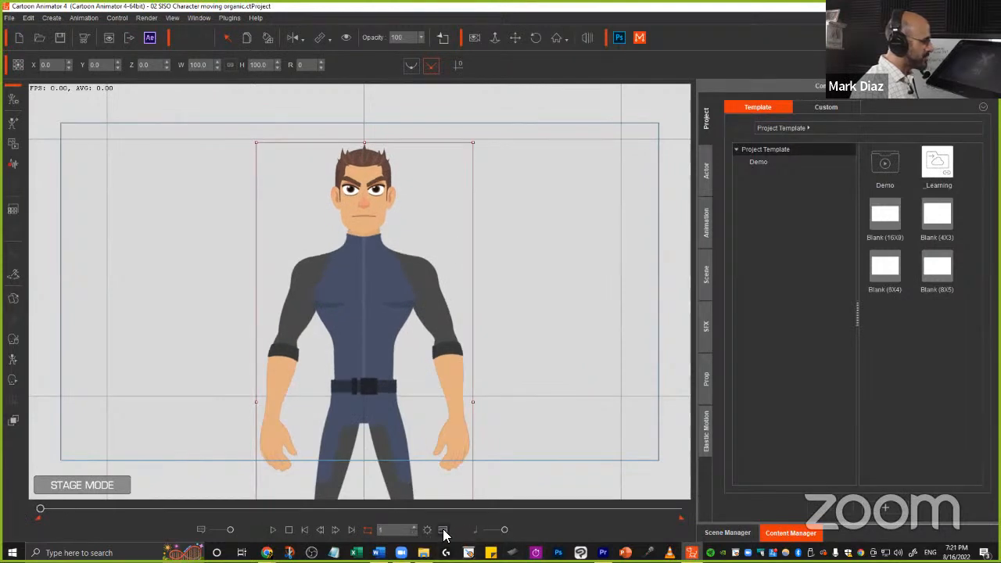
- Open the timeline and circle its Motion option and the timeline toggle with on-screen pen marks
click(443, 532)
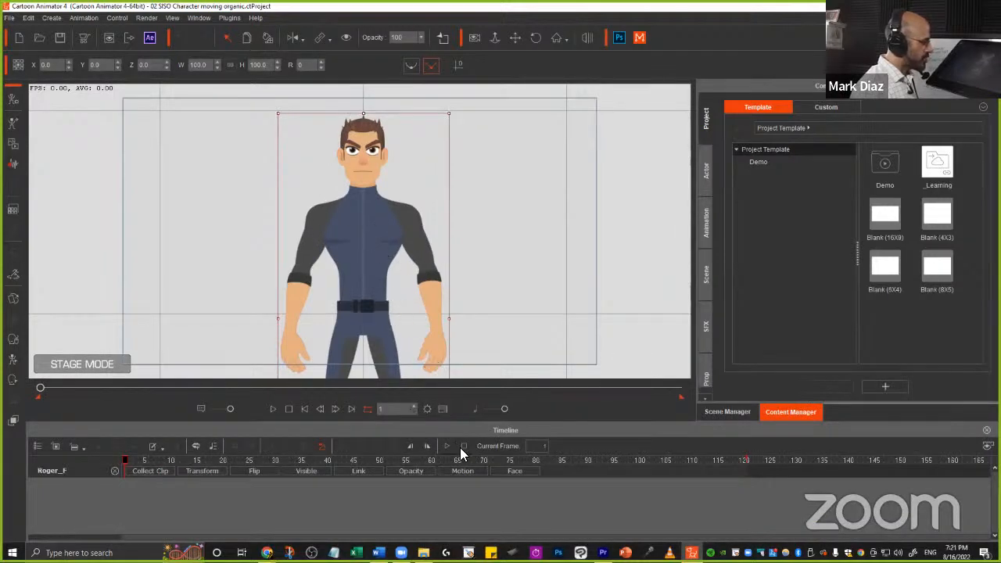
mouse_move(474, 455)
mouse_down()
mouse_move(427, 484)
mouse_move(463, 499)
mouse_move(486, 483)
mouse_move(467, 452)
mouse_up()
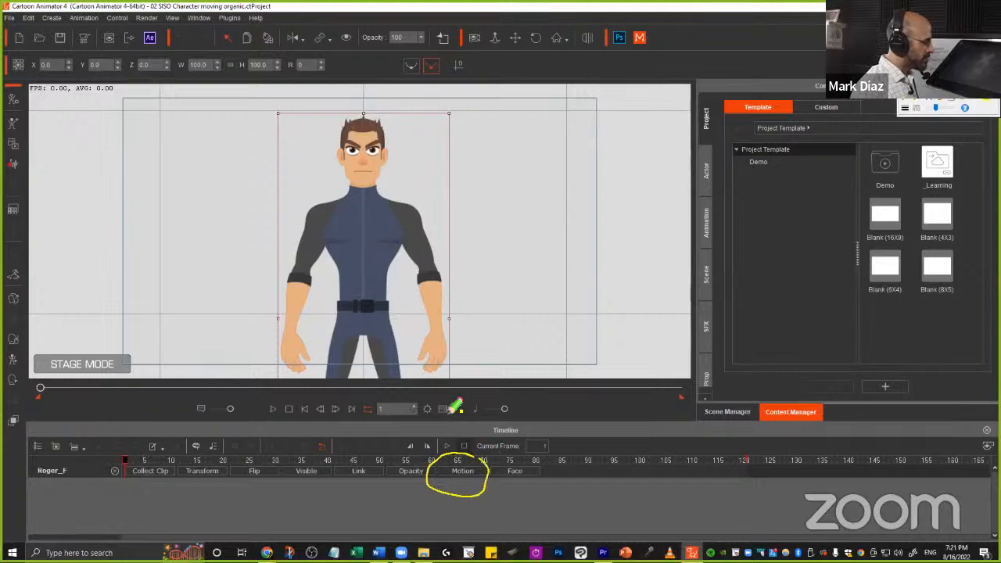
mouse_move(440, 397)
mouse_down()
mouse_move(455, 427)
mouse_move(446, 396)
mouse_up()
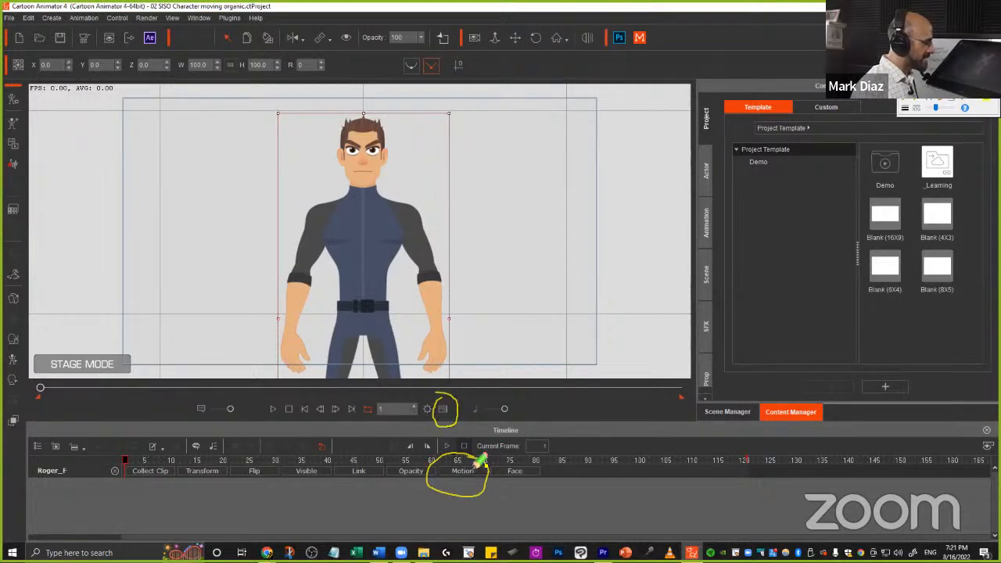
mouse_move(396, 205)
mouse_down()
mouse_move(368, 219)
mouse_move(394, 252)
mouse_up()
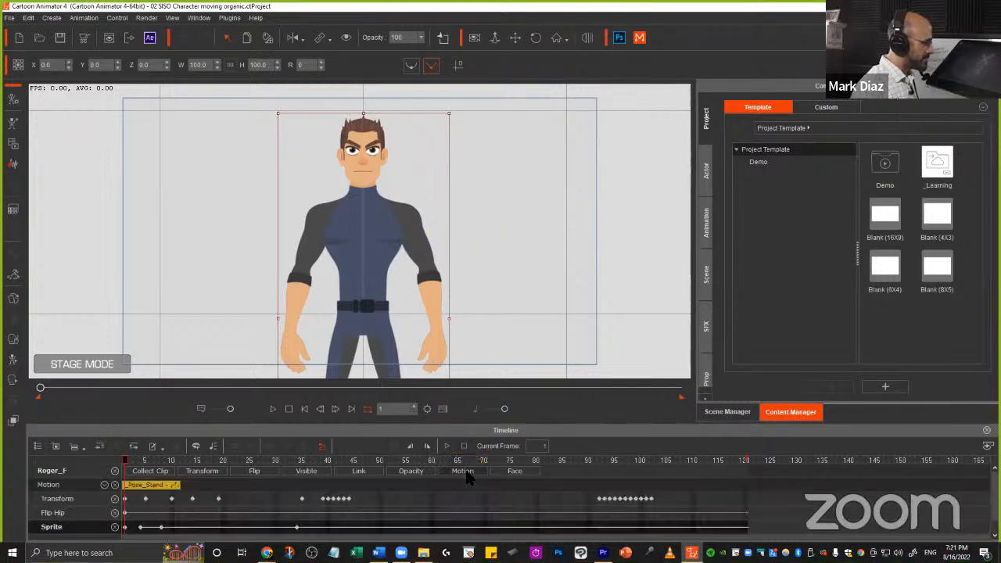
- Show Roger_F's motion tracks, circle the Motion and Transform labels and the Transform keyframes on screen, and clear the marks
click(465, 473)
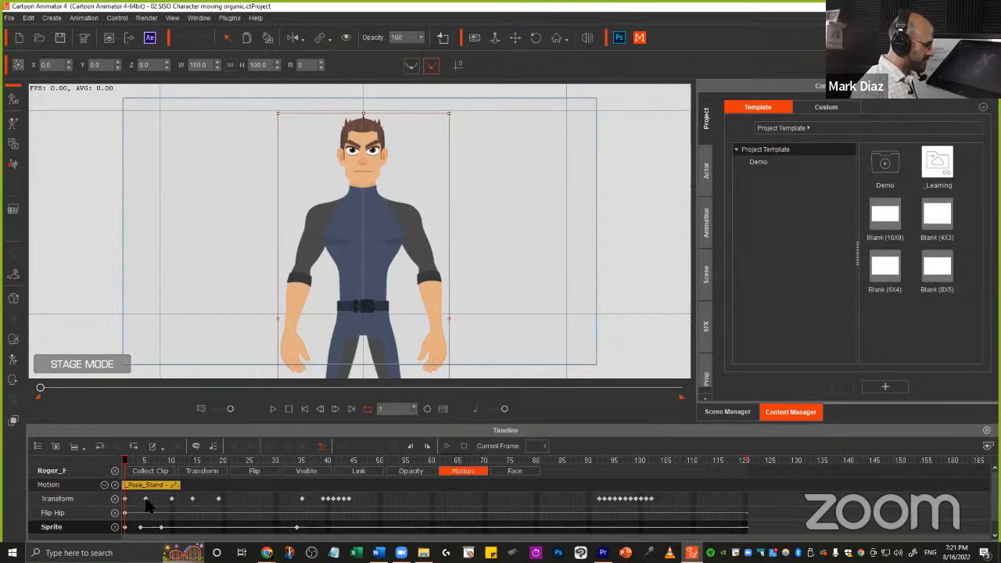
key(ctrl+2)
mouse_move(80, 492)
mouse_down()
mouse_move(30, 506)
mouse_move(89, 504)
mouse_move(64, 477)
mouse_move(33, 477)
mouse_move(41, 493)
mouse_move(75, 480)
mouse_move(36, 479)
mouse_up()
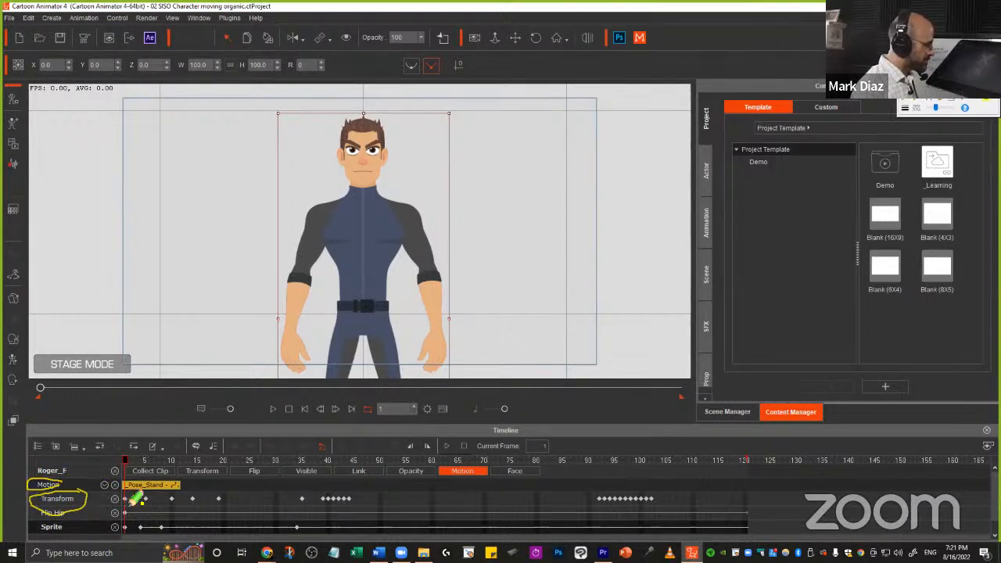
drag(117, 498, 343, 515)
mouse_move(438, 504)
mouse_down()
mouse_move(634, 500)
mouse_move(655, 479)
mouse_move(128, 483)
mouse_move(130, 500)
mouse_up()
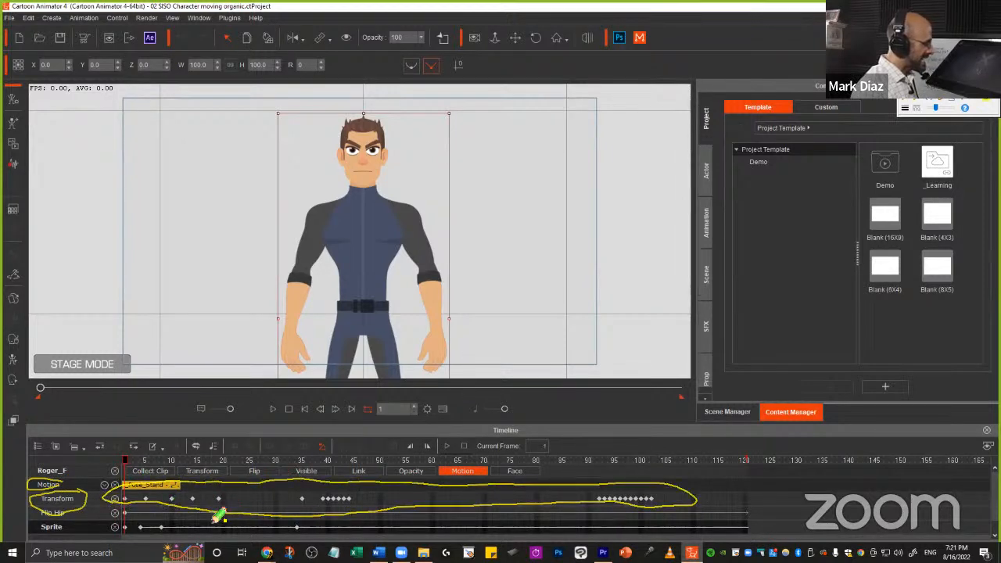
key(Escape)
- Open the Transition Curve settings for Roger_F's Transform keyframe at frame 5
click(125, 505)
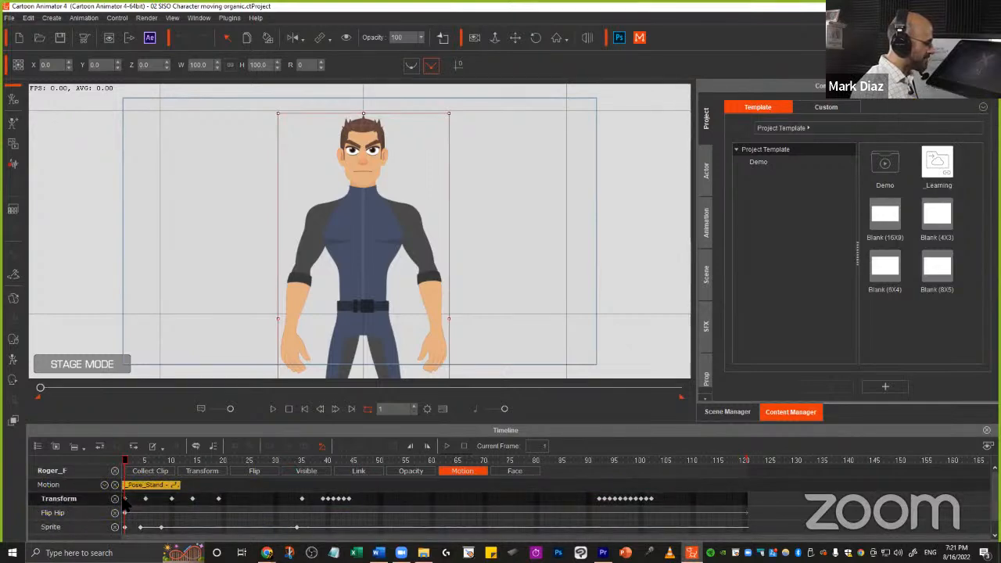
right_click(125, 505)
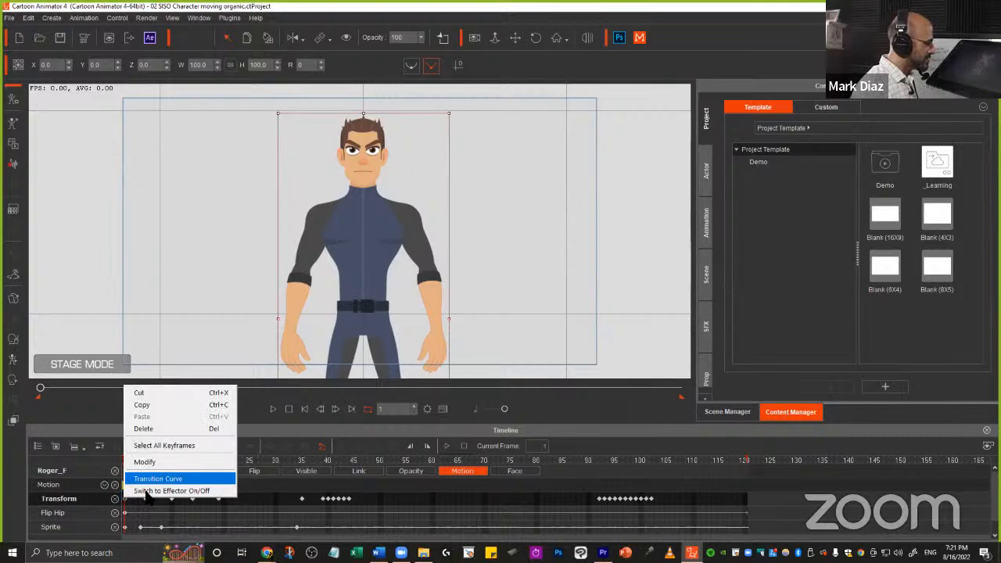
click(148, 491)
click(144, 501)
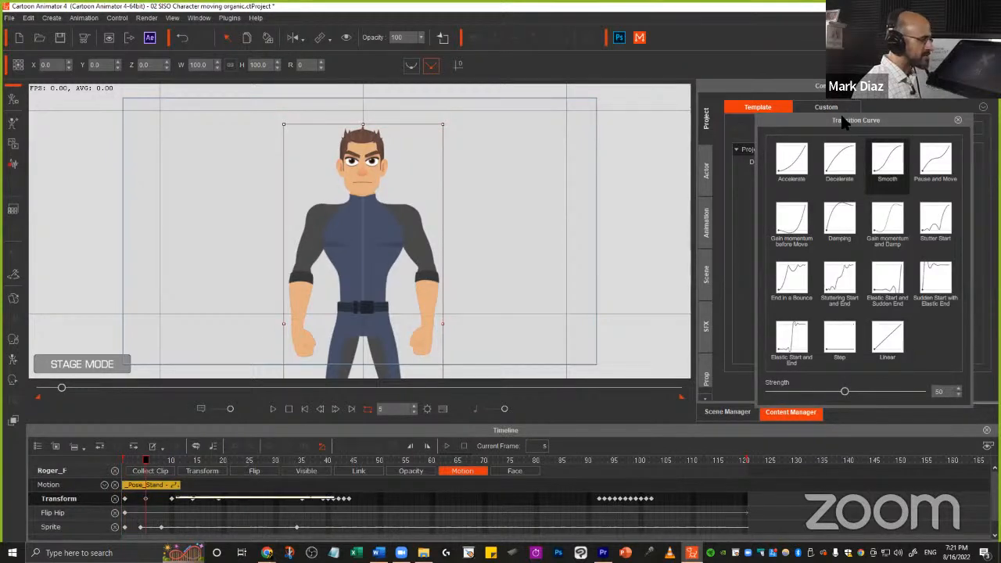
- Move the Transition Curve window over the stage, circle the Smooth curve with an on-screen pen mark, and clear the mark
drag(850, 118, 566, 107)
mouse_move(626, 121)
mouse_down()
mouse_move(572, 152)
mouse_move(635, 130)
mouse_move(626, 125)
mouse_up()
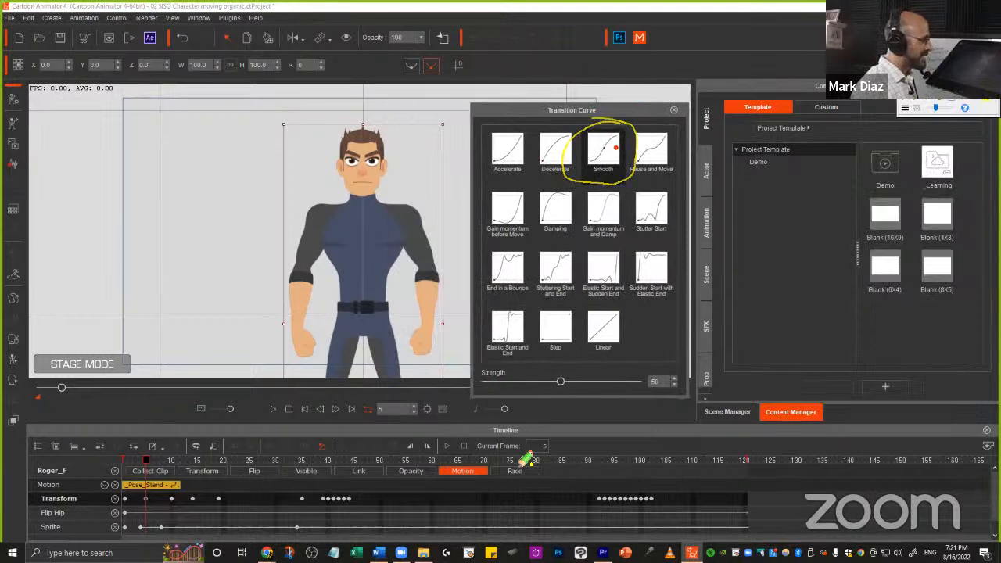
key(Escape)
- Apply the Linear transition curve to all of Roger_F's Transform keyframes, checking the one at frame 5 as well
drag(682, 500, 102, 503)
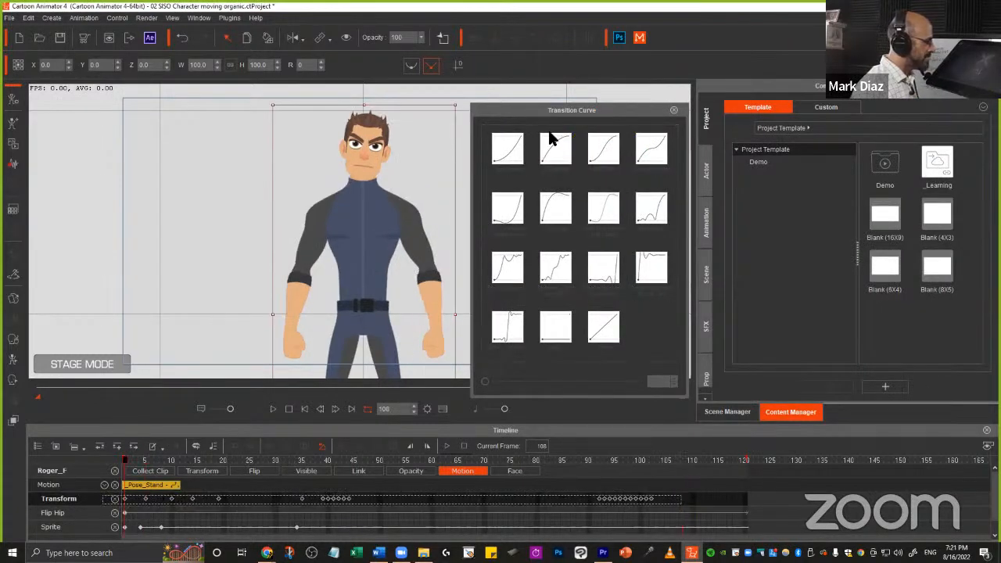
click(603, 329)
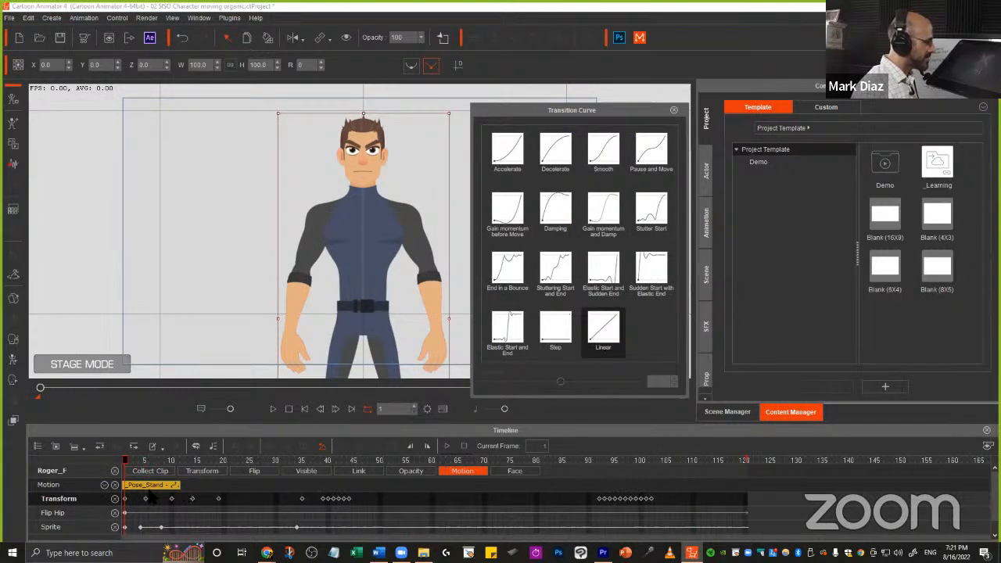
click(146, 499)
click(613, 329)
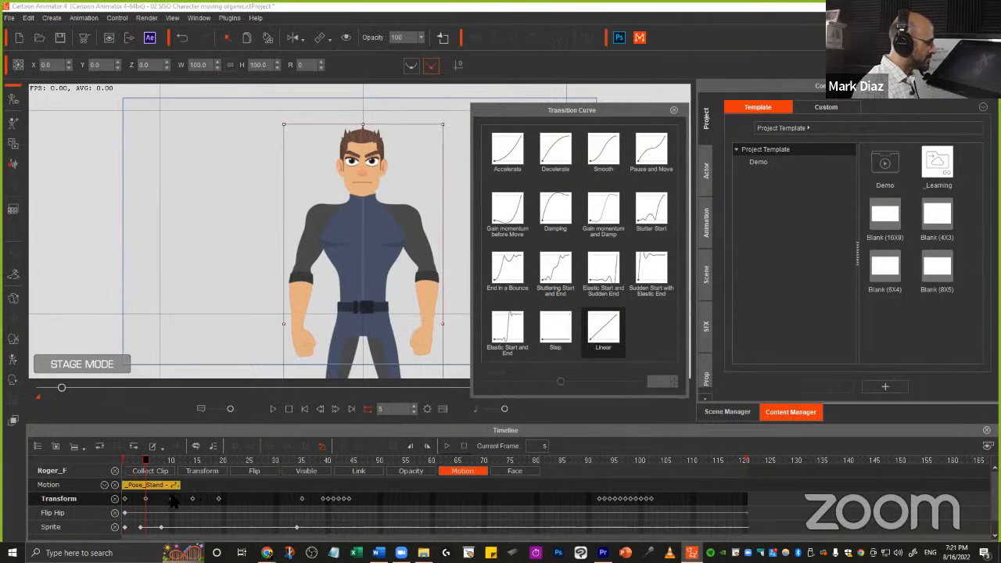
- Return to the first Transform keyframe and play the animation to preview the Linear transitions, then stop it
click(171, 499)
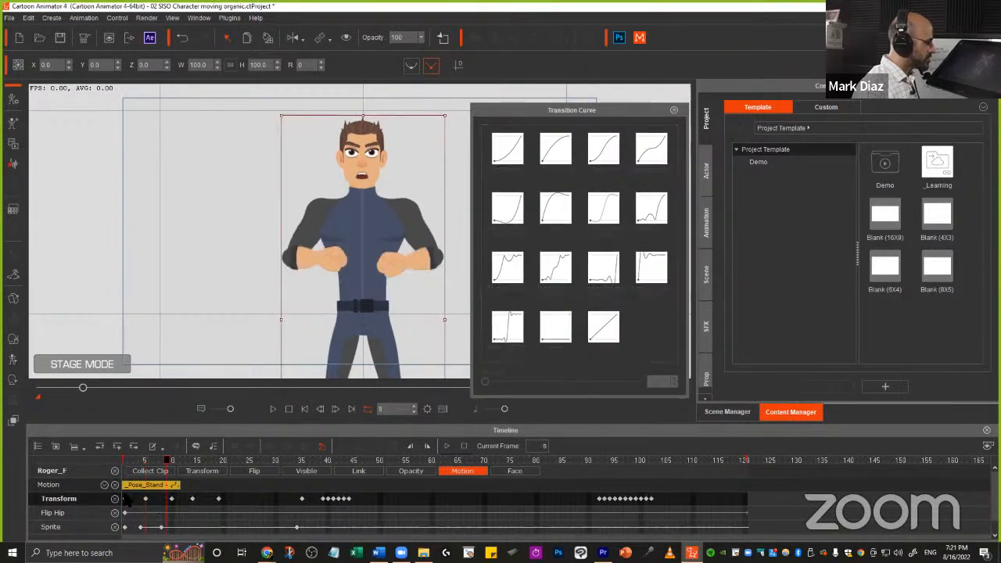
click(125, 500)
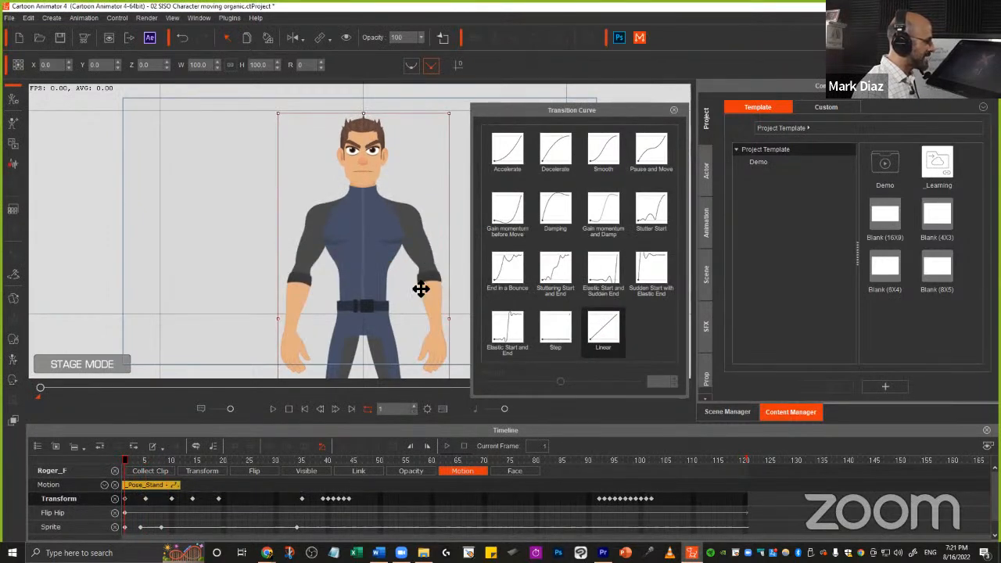
key(space)
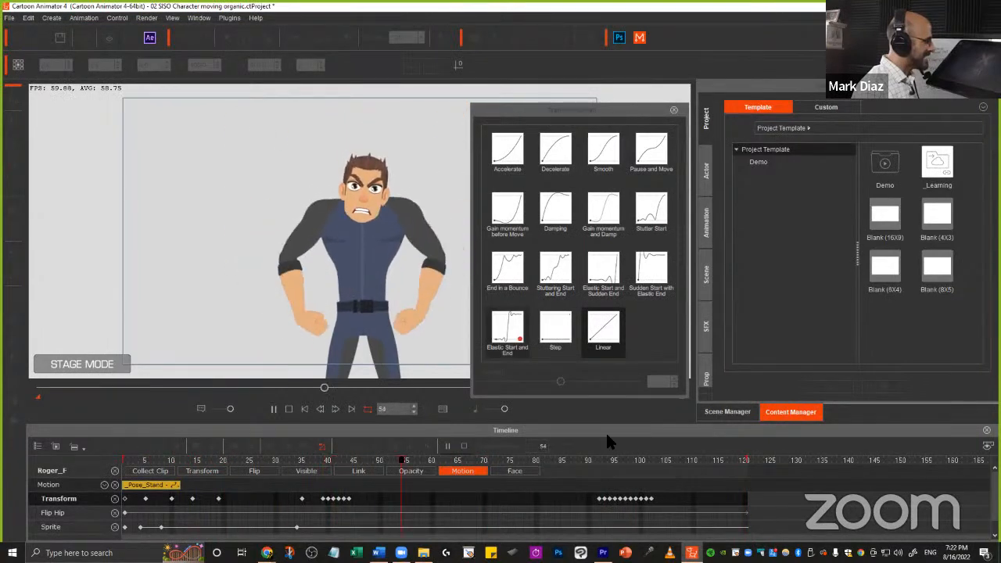
key(space)
- Switch all of Roger_F's Transform keyframes to the Smooth transition curve and play the animation to preview it
drag(677, 498, 117, 499)
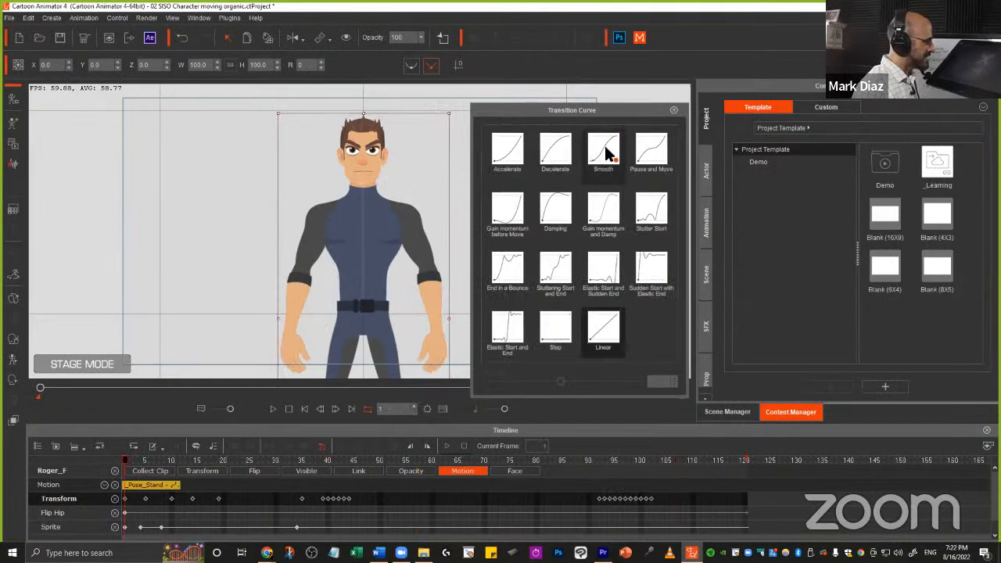
click(679, 506)
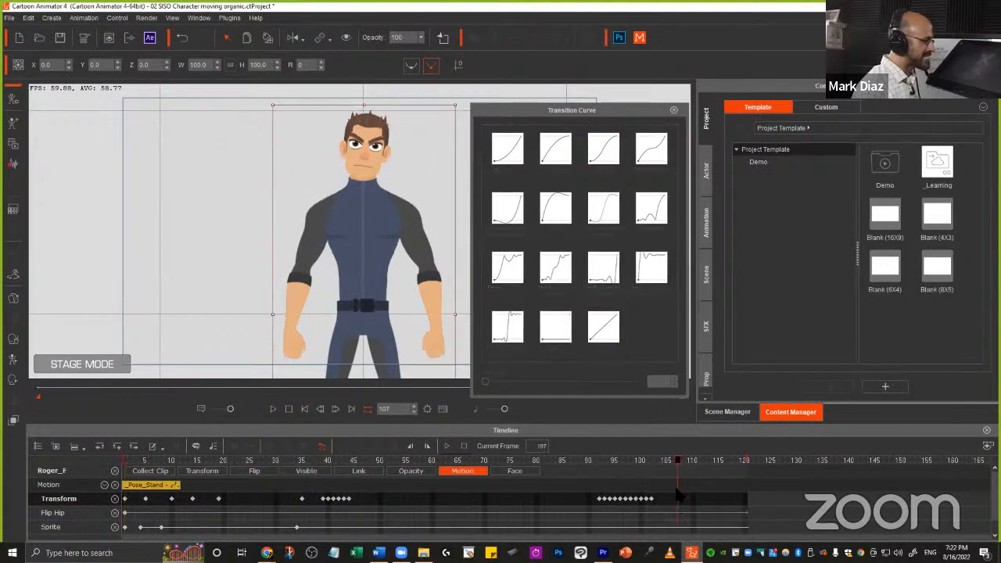
drag(665, 507, 110, 508)
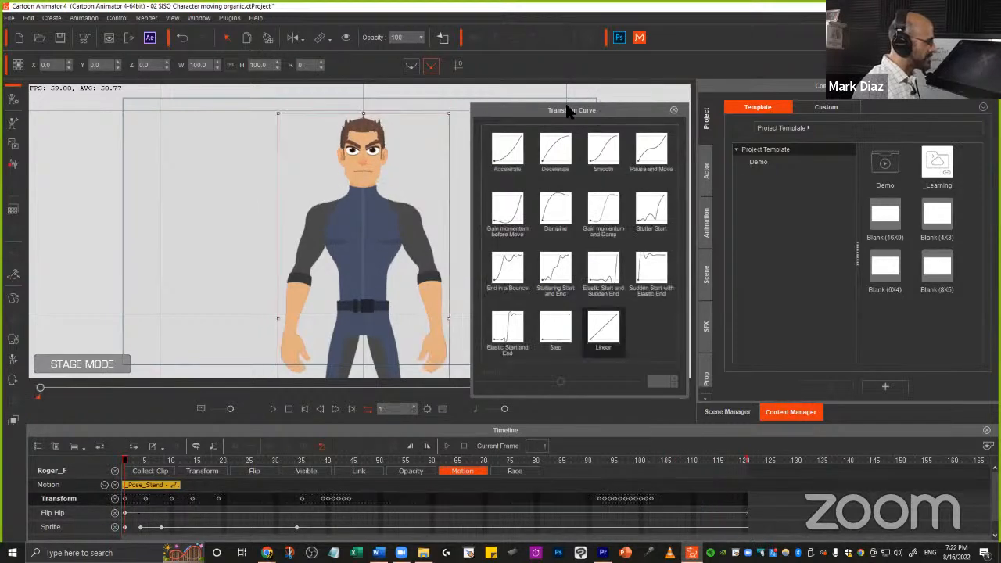
click(604, 160)
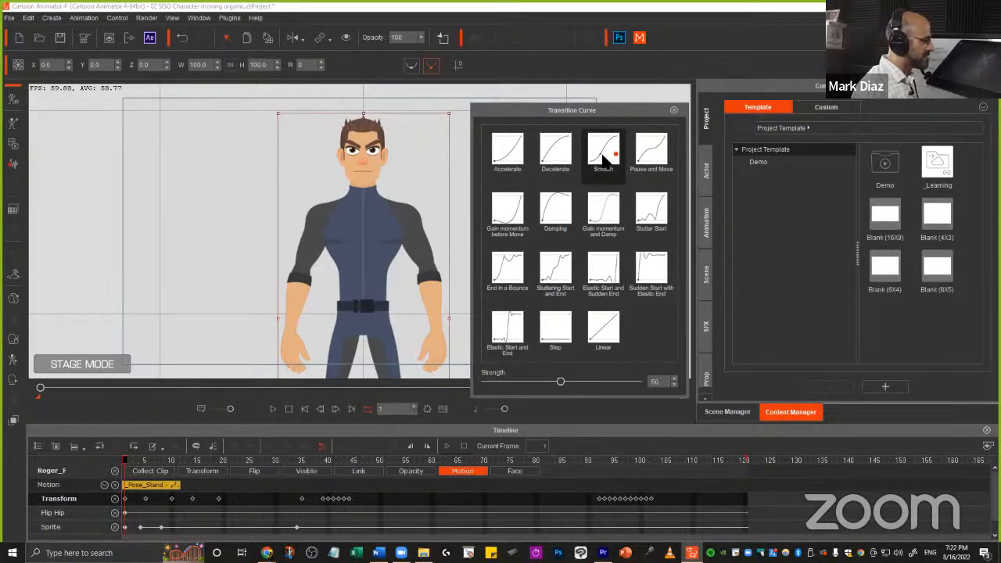
click(273, 409)
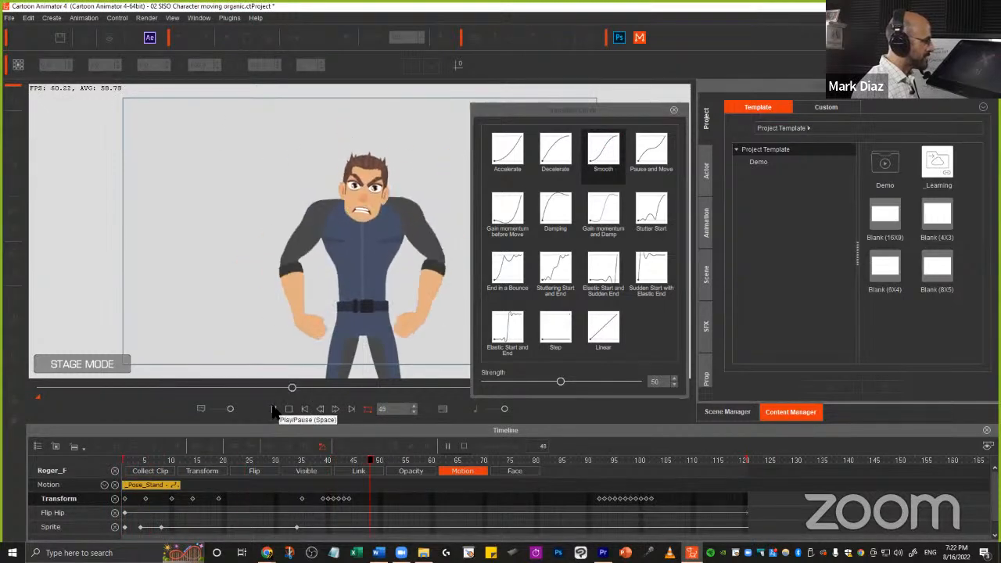
click(273, 409)
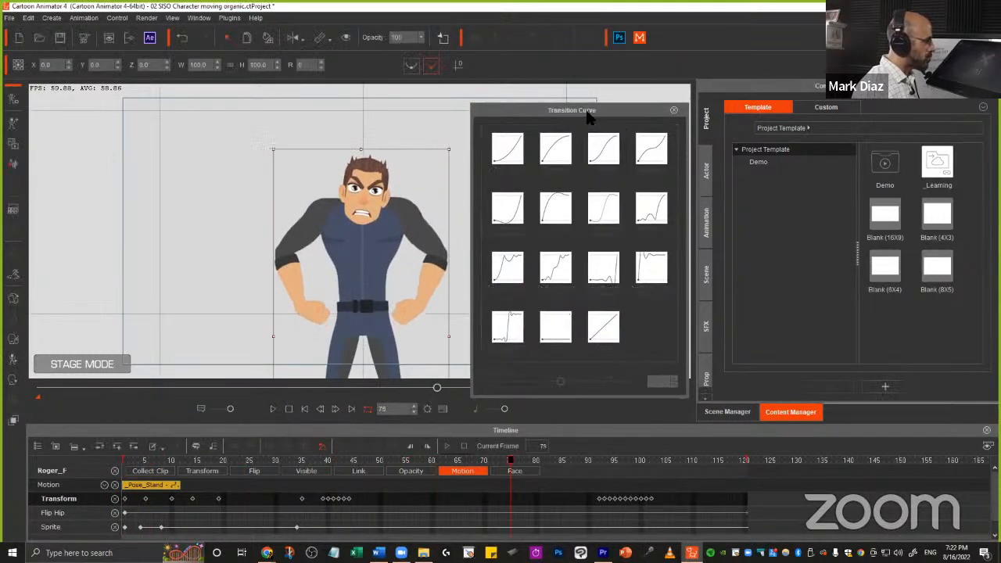
- Select all Transform keyframes again, raise their Smooth curve strength to 70, and play the animation
click(681, 505)
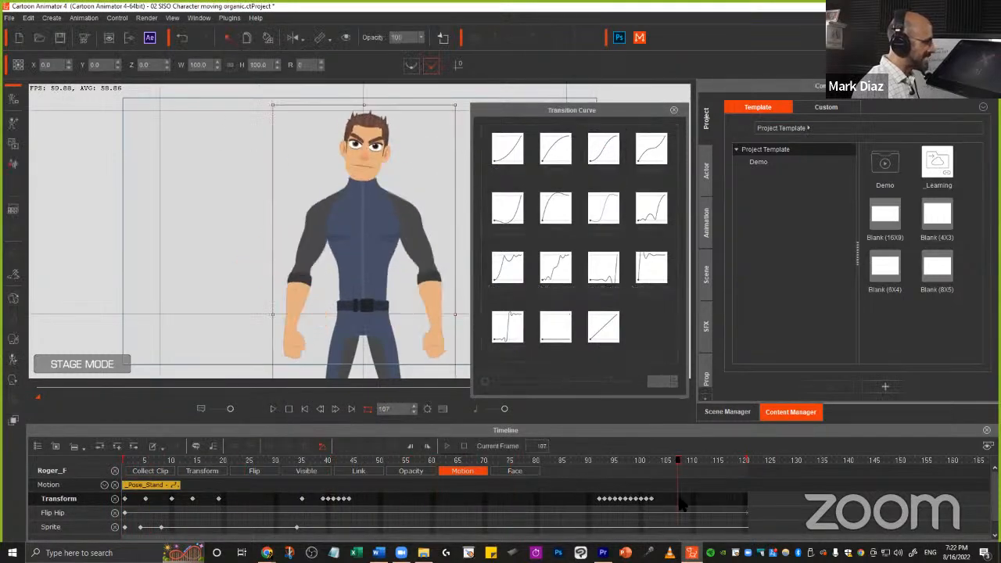
click(115, 510)
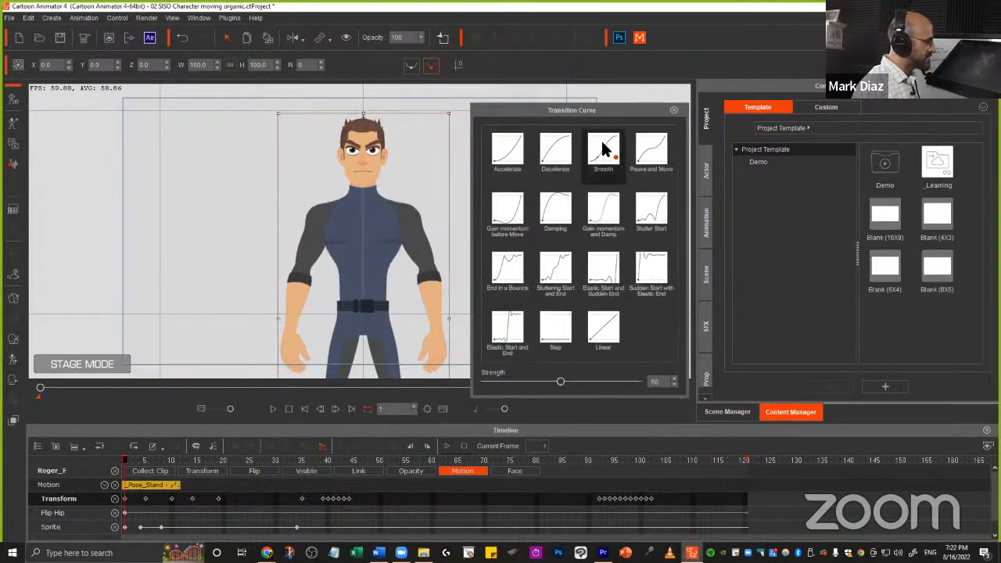
drag(560, 383, 567, 382)
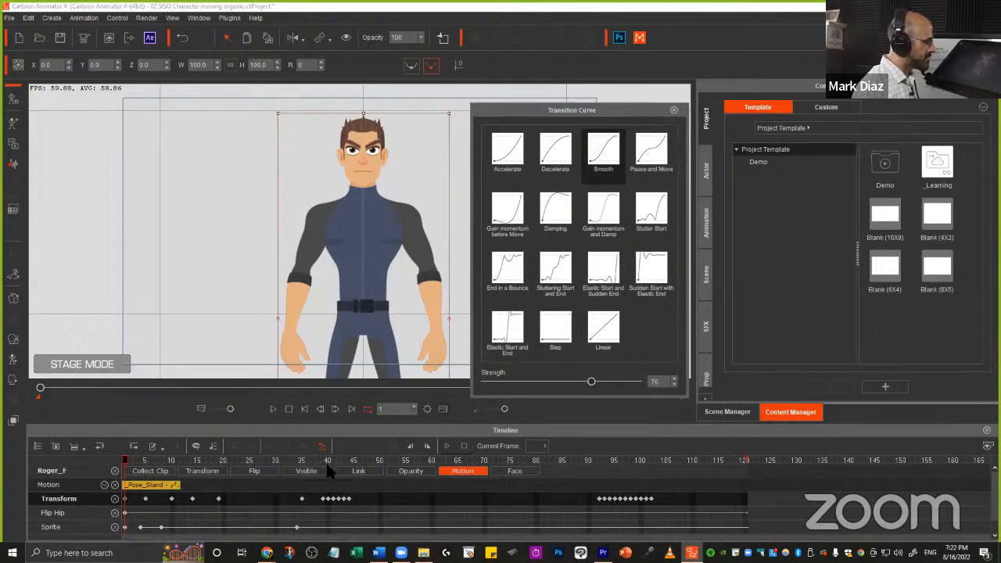
click(273, 409)
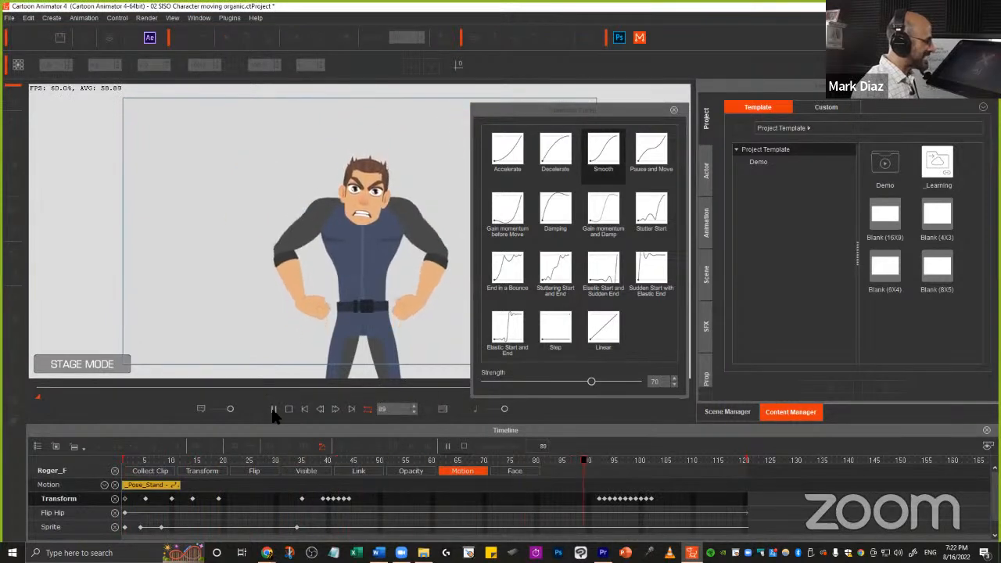
- Examine the arm-lowering movement frame by frame from frame 35, then scrub and replay the section around frame 46
click(304, 459)
drag(307, 459, 303, 459)
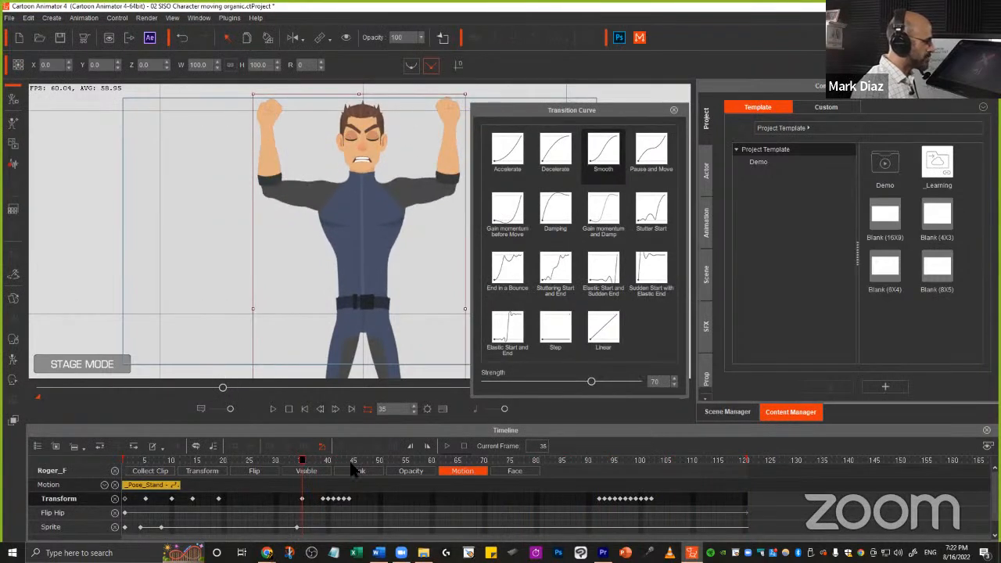
click(335, 409)
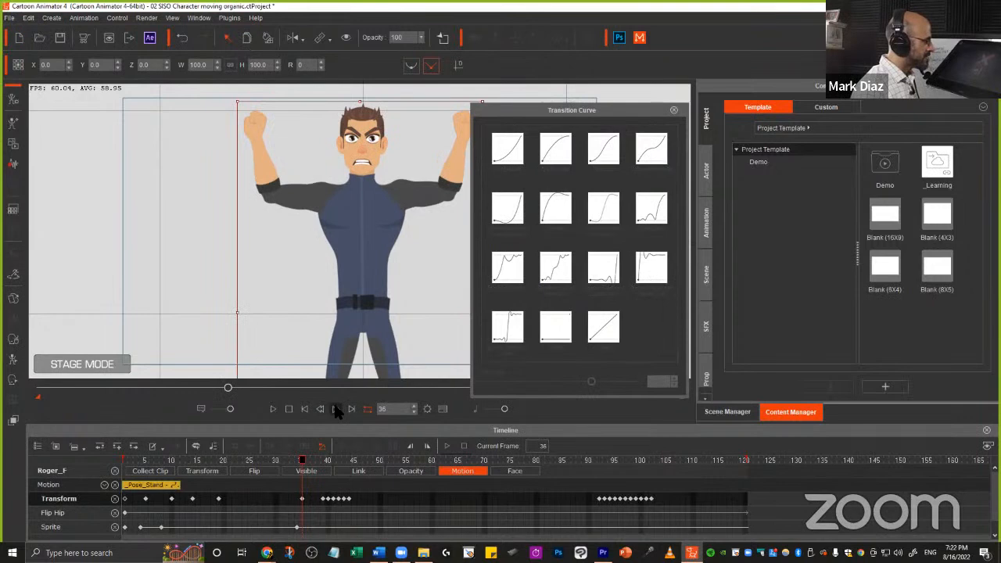
click(336, 409)
click(336, 409)
click(336, 409)
click(335, 409)
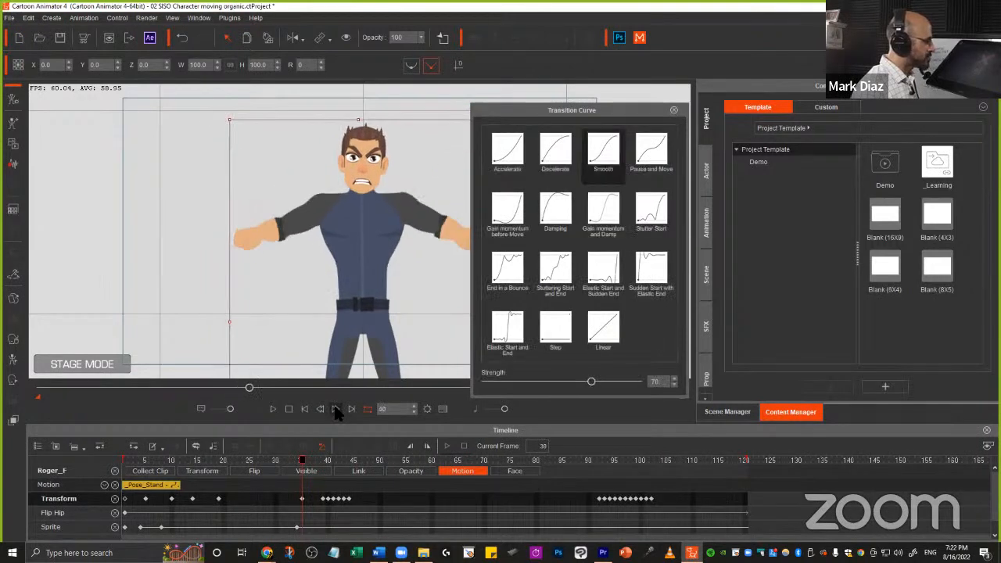
click(336, 409)
click(335, 409)
click(336, 409)
click(336, 409)
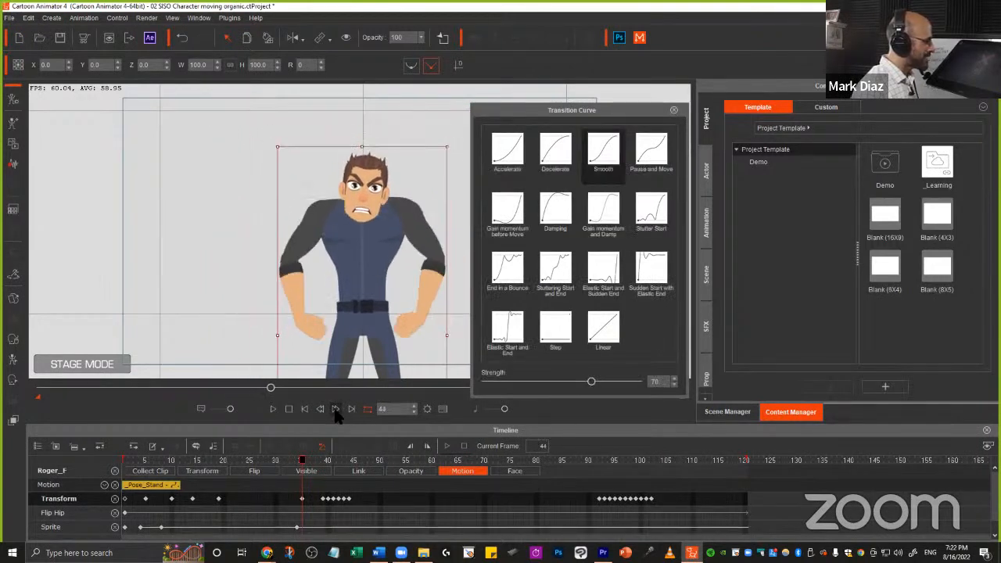
click(335, 409)
click(336, 410)
click(335, 409)
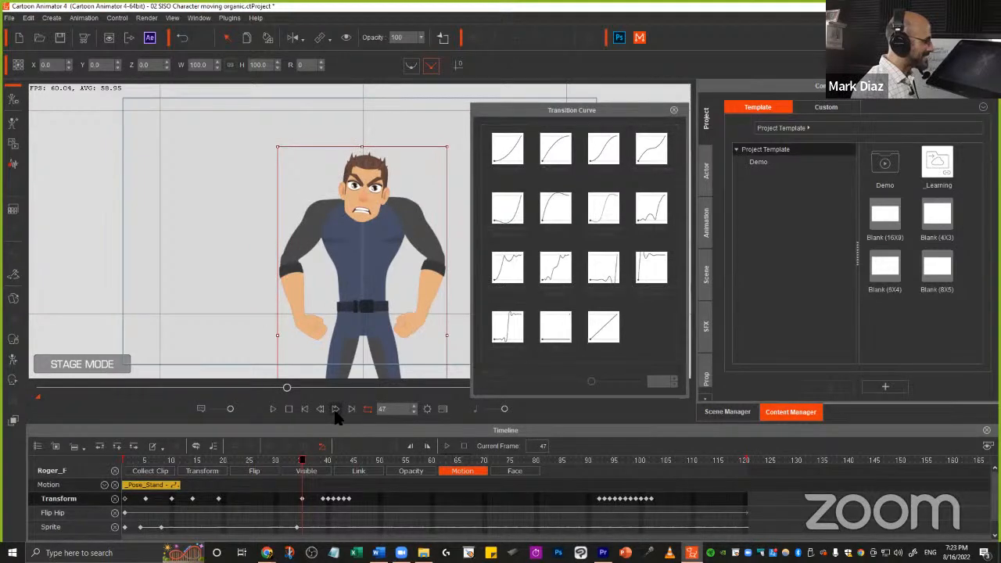
click(336, 410)
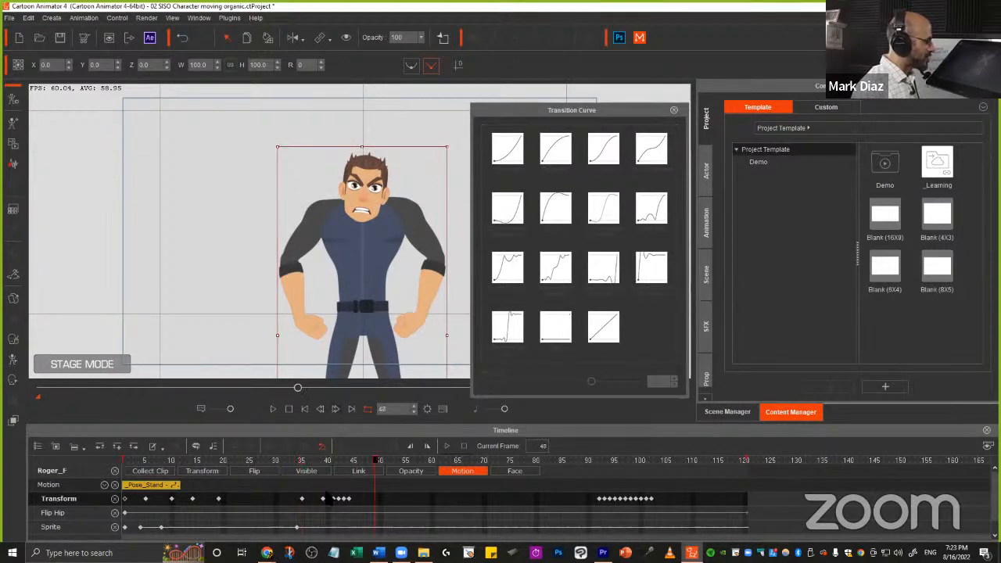
drag(327, 462, 359, 462)
key(space)
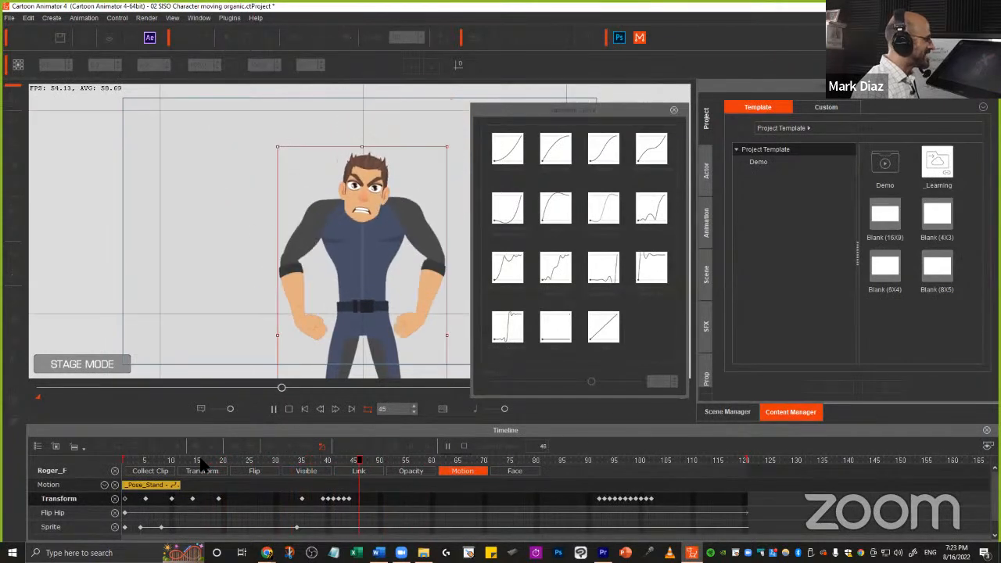
- Start a new project without saving the current one and open the Character folder of the Actor templates
click(20, 38)
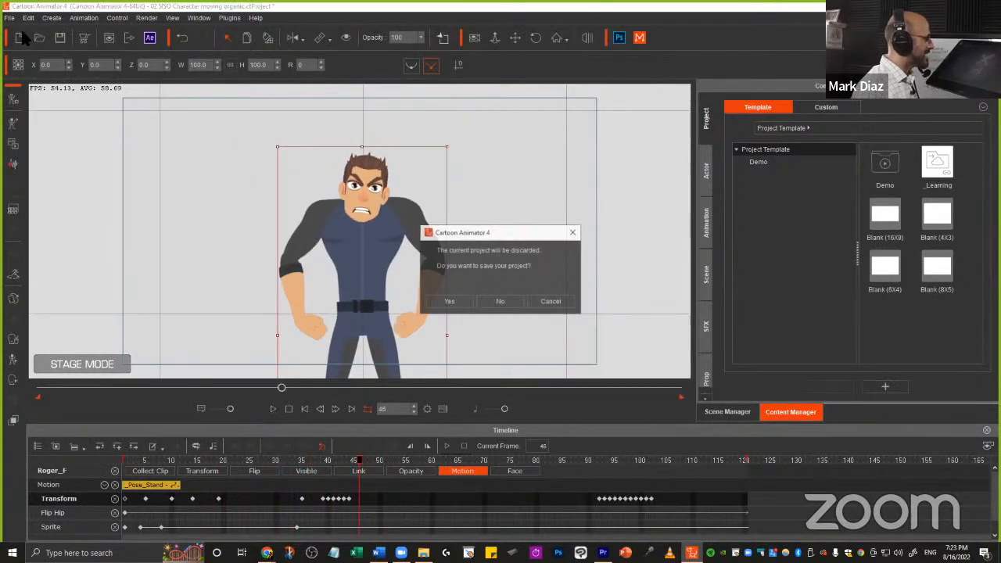
click(502, 302)
click(706, 172)
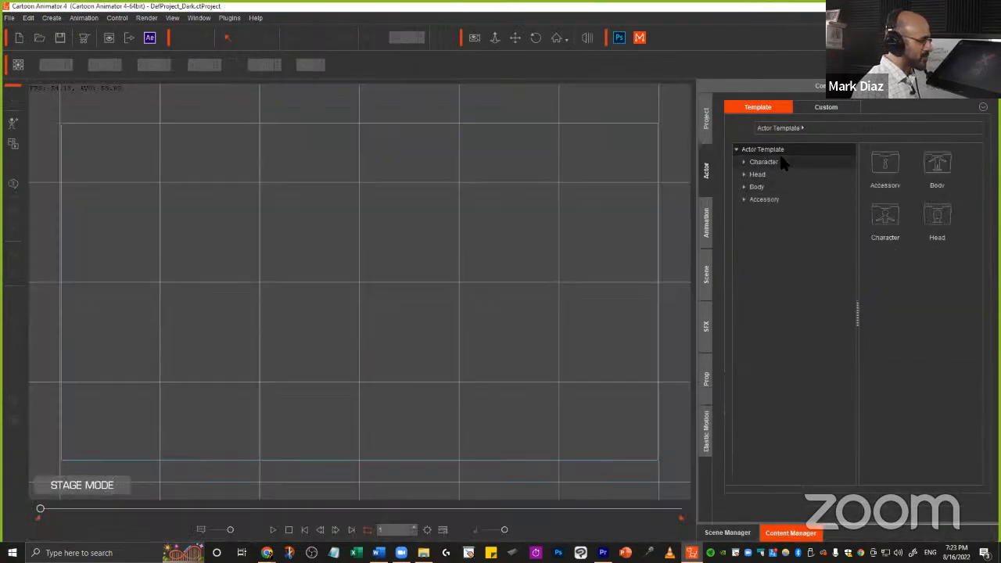
click(760, 162)
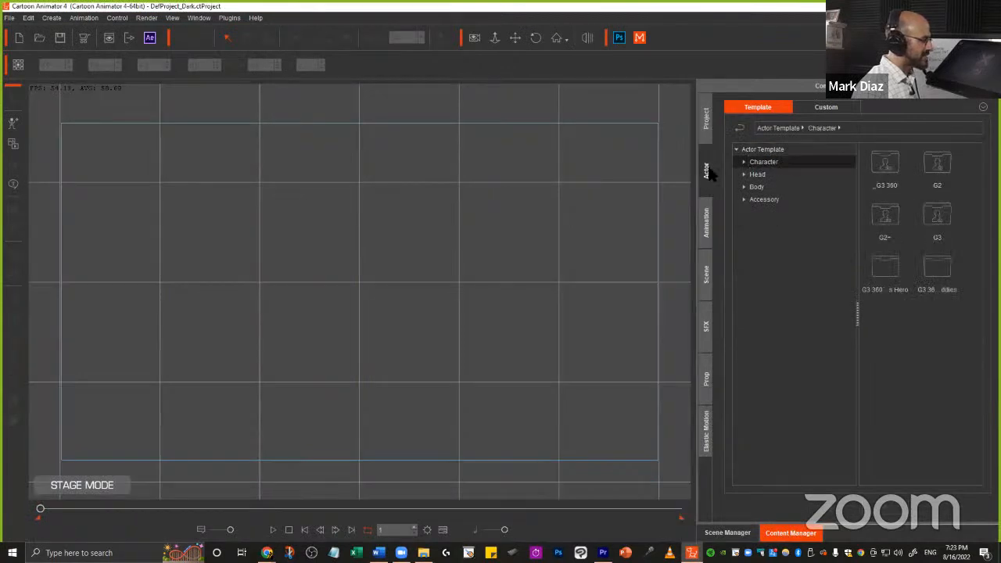
- Circle the Content Manager, Actor, Character and Template labels with on-screen pen marks
mouse_move(806, 504)
mouse_down()
mouse_move(769, 506)
mouse_move(760, 547)
mouse_move(827, 553)
mouse_move(770, 504)
mouse_up()
mouse_move(712, 144)
mouse_down()
mouse_move(701, 142)
mouse_move(718, 188)
mouse_move(720, 161)
mouse_move(745, 148)
mouse_move(780, 166)
mouse_move(783, 145)
mouse_up()
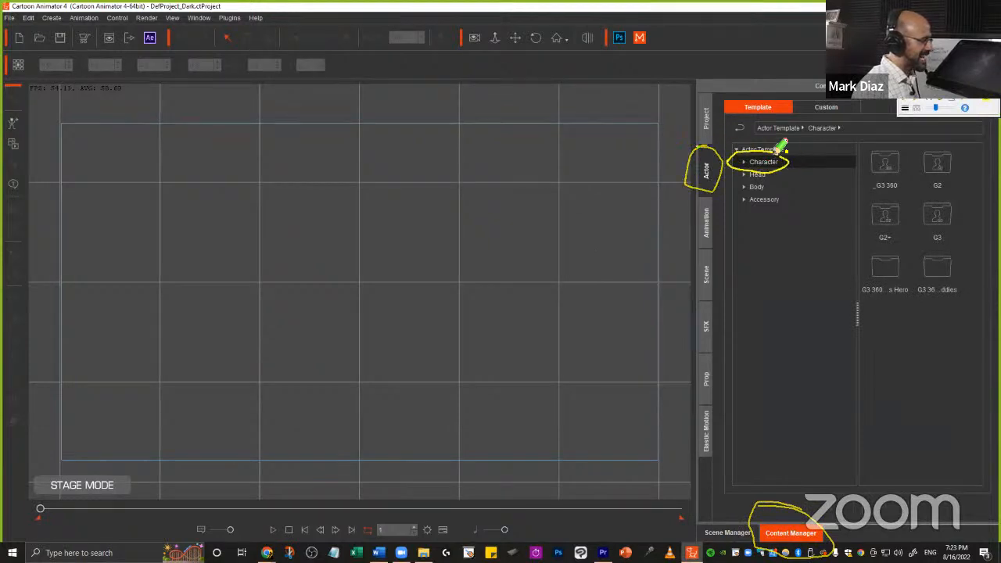
mouse_move(775, 85)
mouse_down()
mouse_move(731, 108)
mouse_move(794, 85)
mouse_up()
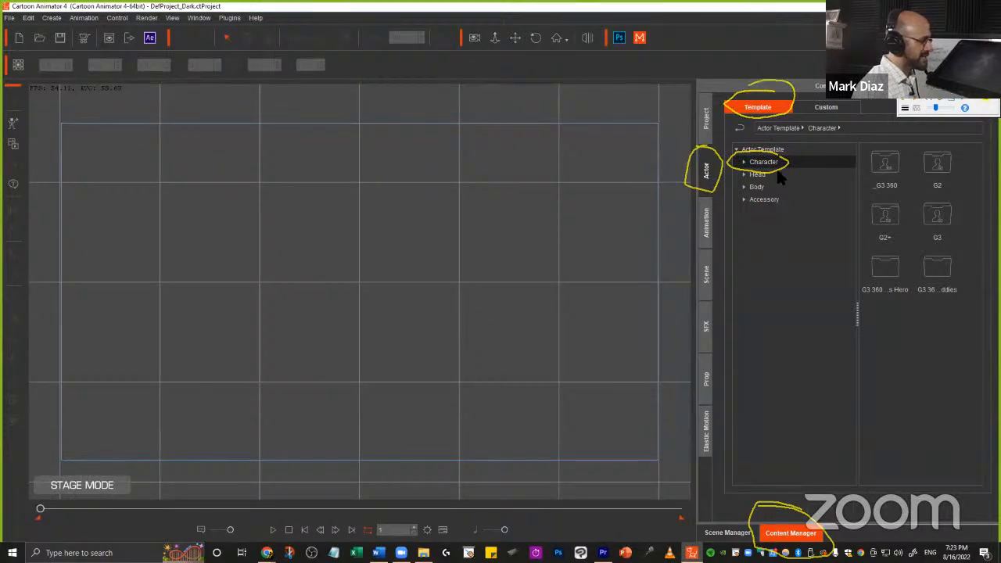
- Clear the pen marks, browse the Character templates to _G3 360 > 1_G3 360 Human, and place Philipp_F near the stage centre
click(744, 163)
mouse_move(753, 163)
mouse_down()
mouse_move(750, 154)
mouse_move(745, 166)
mouse_up()
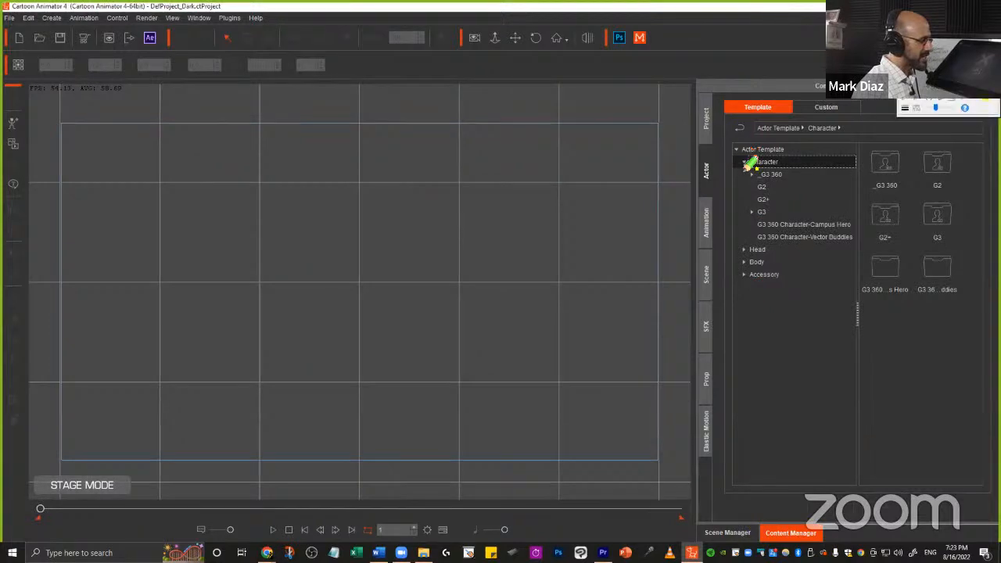
click(771, 176)
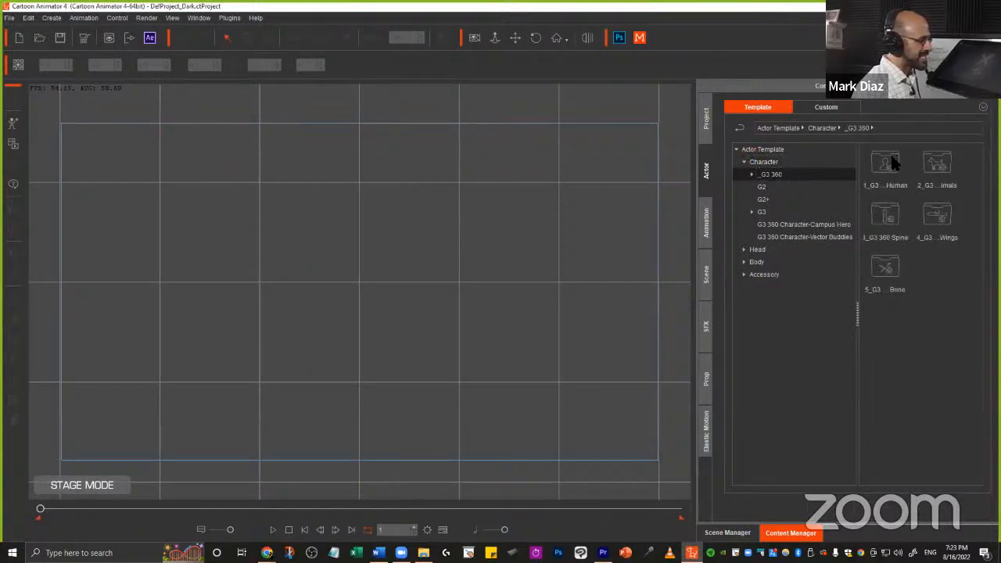
double_click(889, 156)
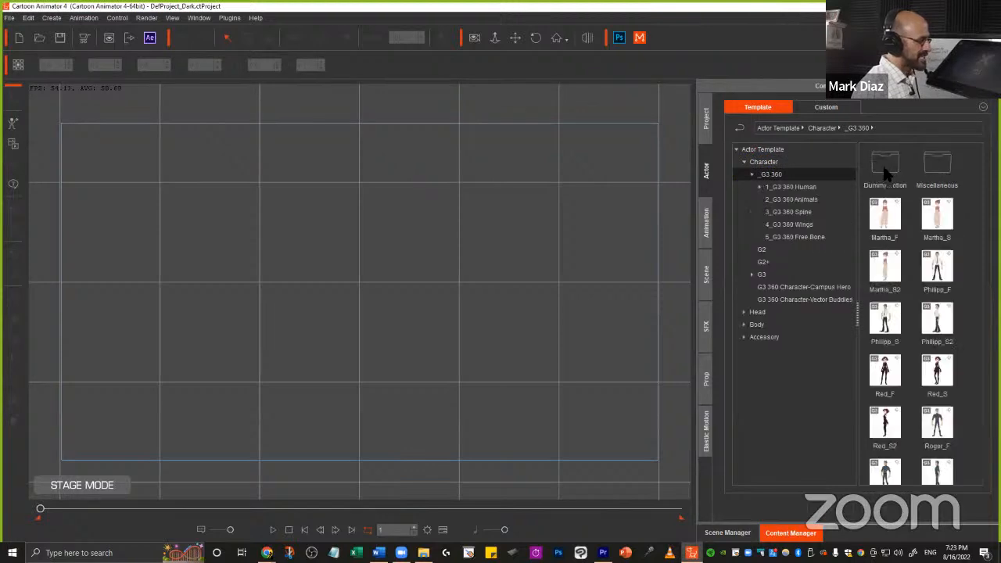
drag(935, 268, 380, 307)
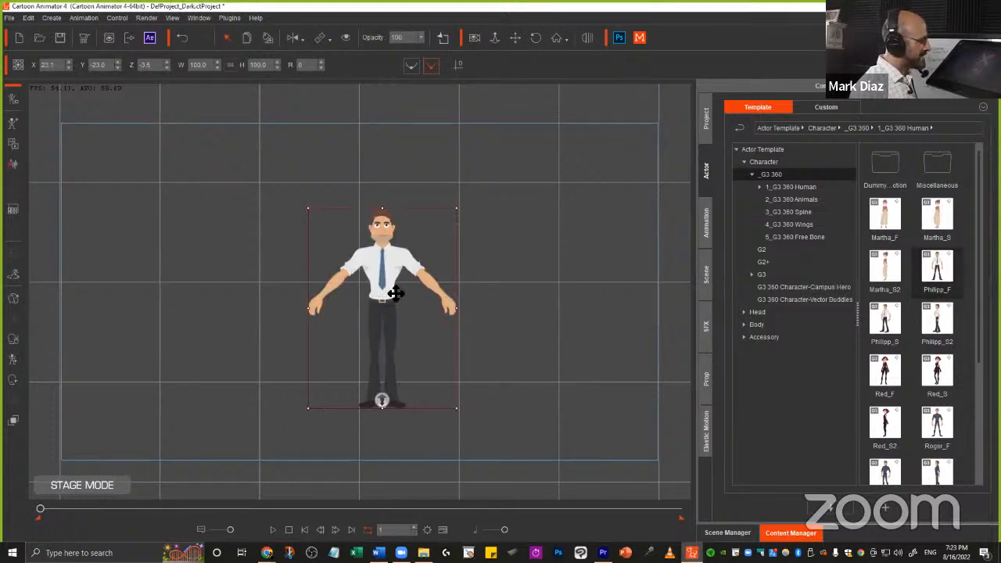
- Open the 2D Motion Key Editor for the Philipp_F character
double_click(385, 285)
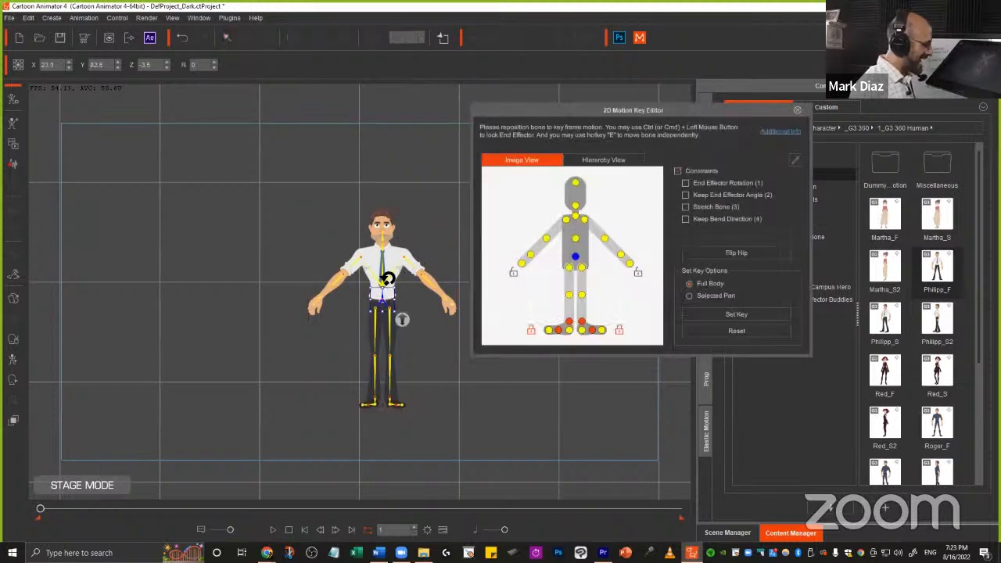
key(ctrl)
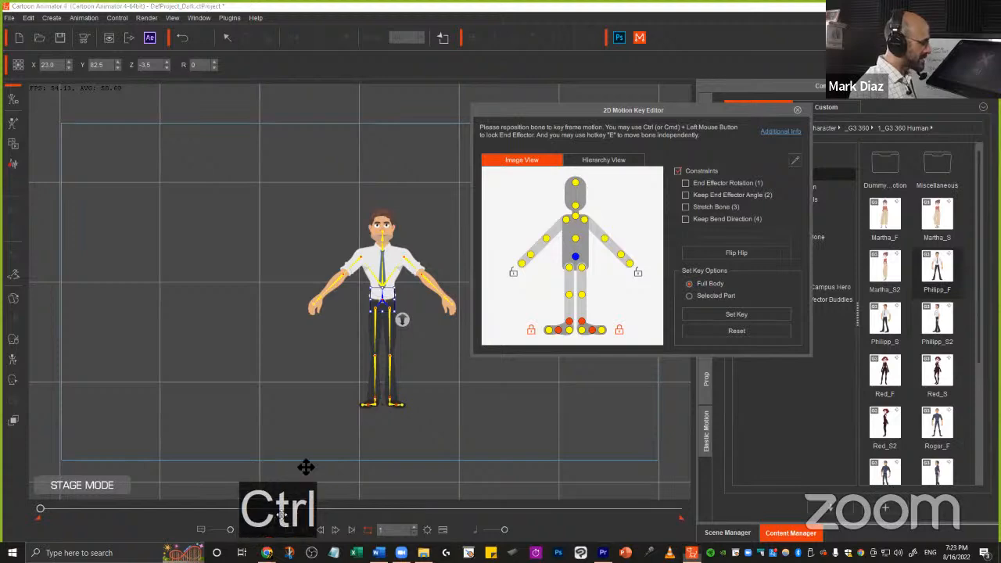
- Close and reopen the 2D Motion Key Editor for the Philipp_F character, and move its window slightly lower
click(797, 110)
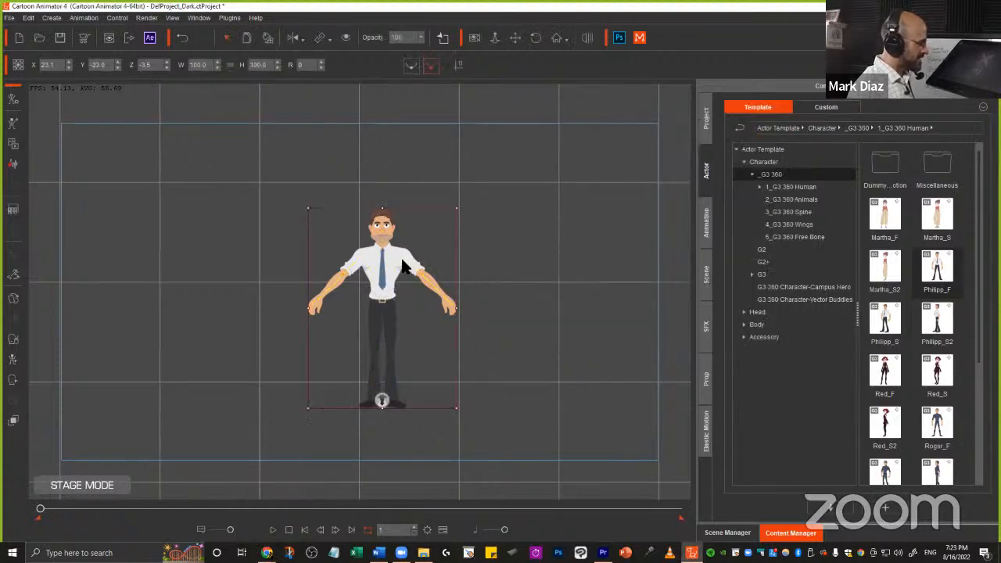
key(k)
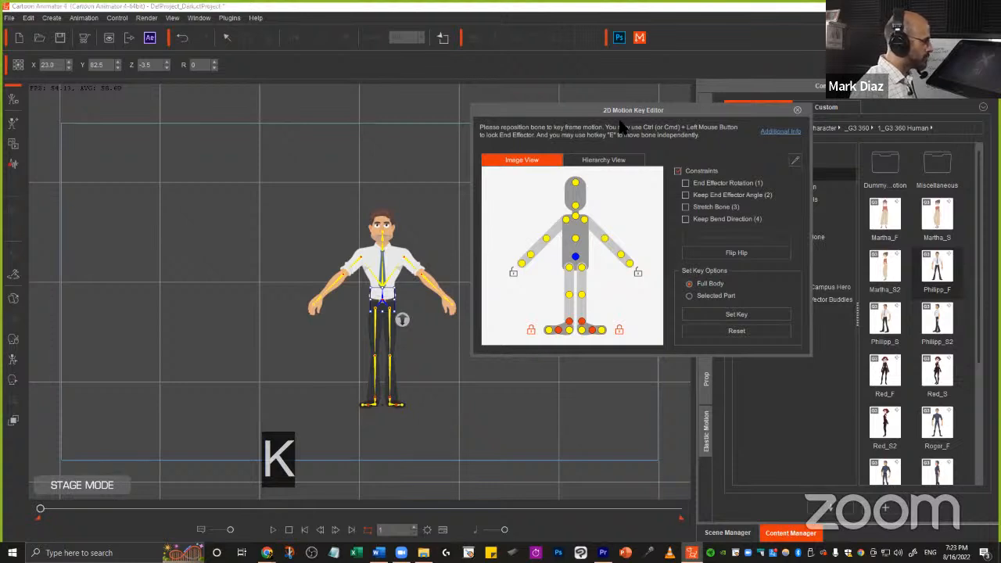
click(798, 110)
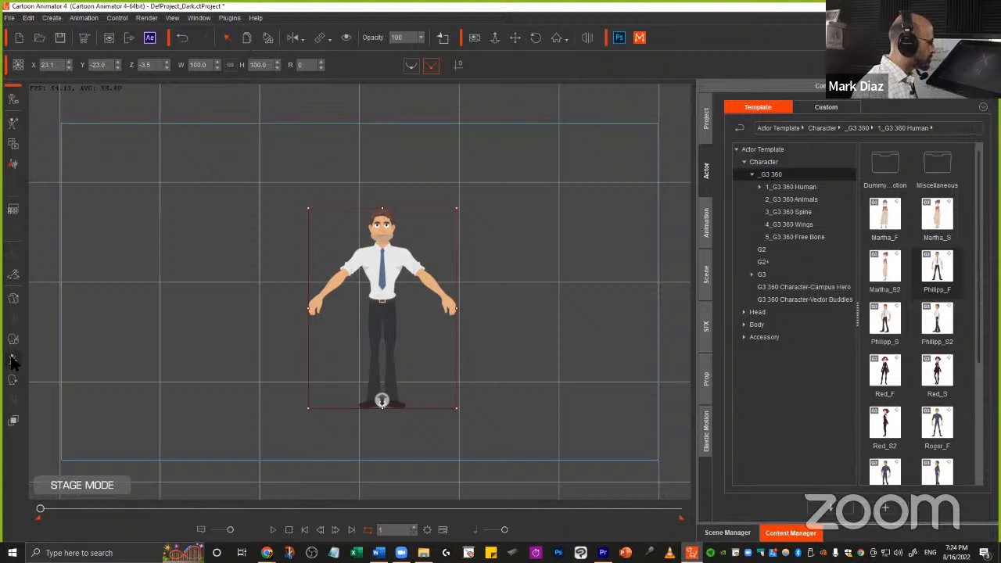
key(ctrl+k)
mouse_move(26, 349)
mouse_down()
mouse_move(2, 361)
mouse_move(26, 356)
mouse_up()
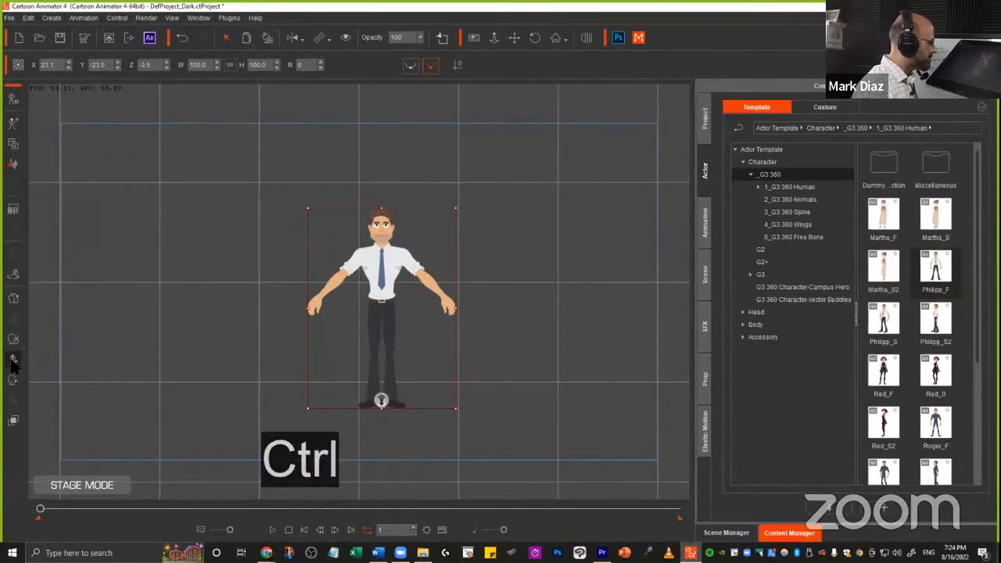
click(13, 360)
drag(654, 109, 653, 126)
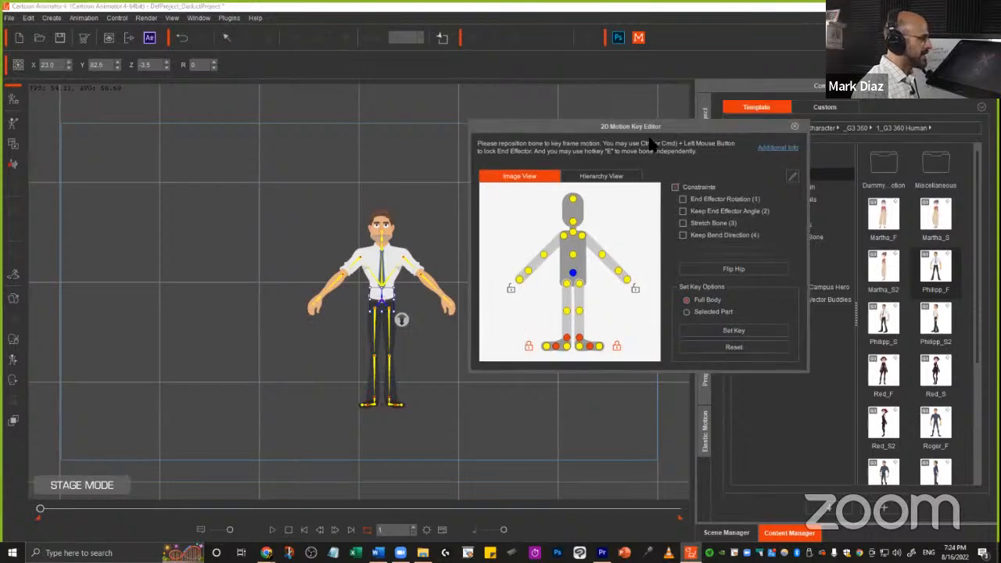
- Enlarge the stage view of Philipp_F's upper body, close the 2D Motion Key Editor, and recentre the character
drag(395, 306, 397, 252)
drag(398, 252, 198, 259)
drag(298, 246, 281, 274)
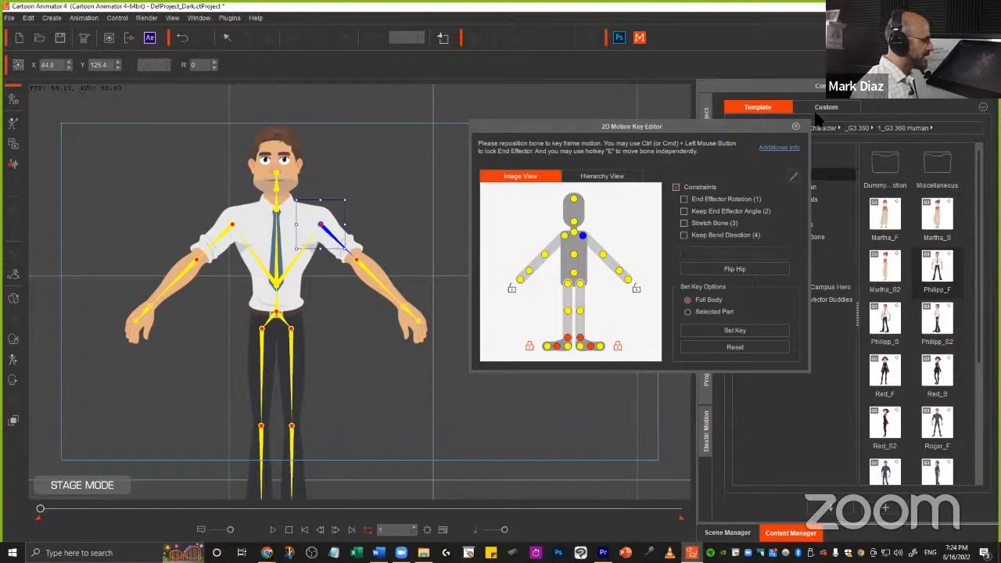
click(796, 127)
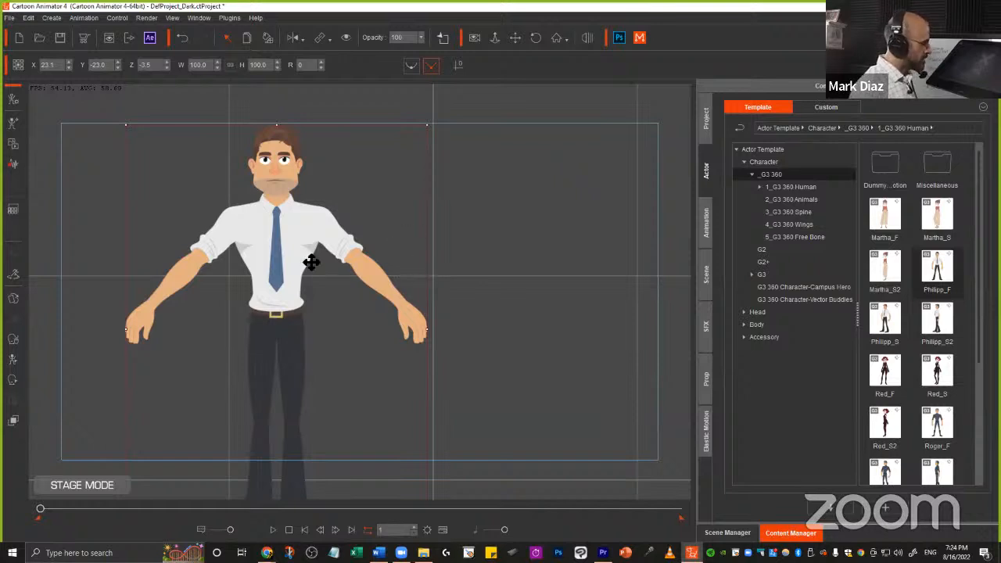
key(alt)
drag(478, 269, 507, 318)
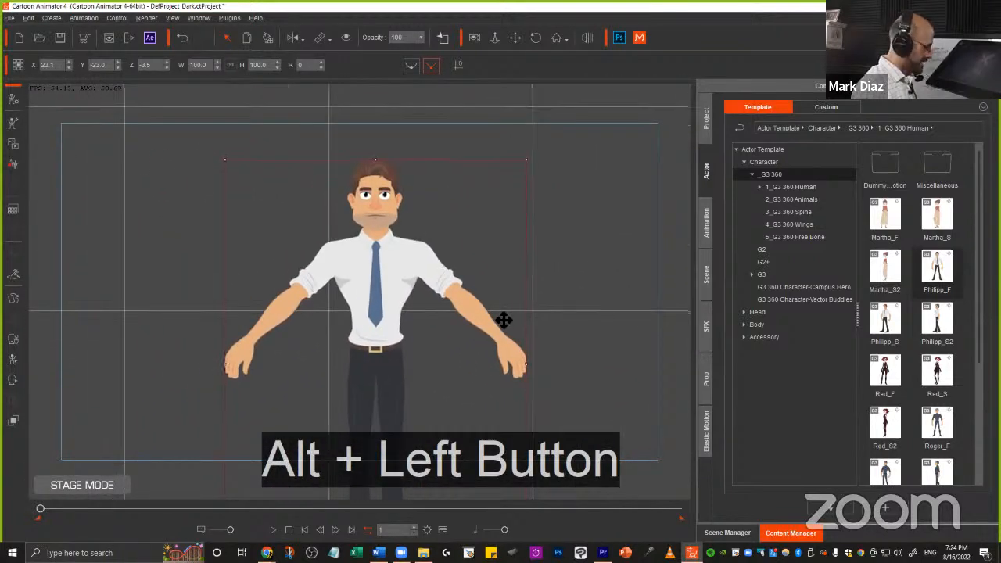
drag(420, 403, 414, 338)
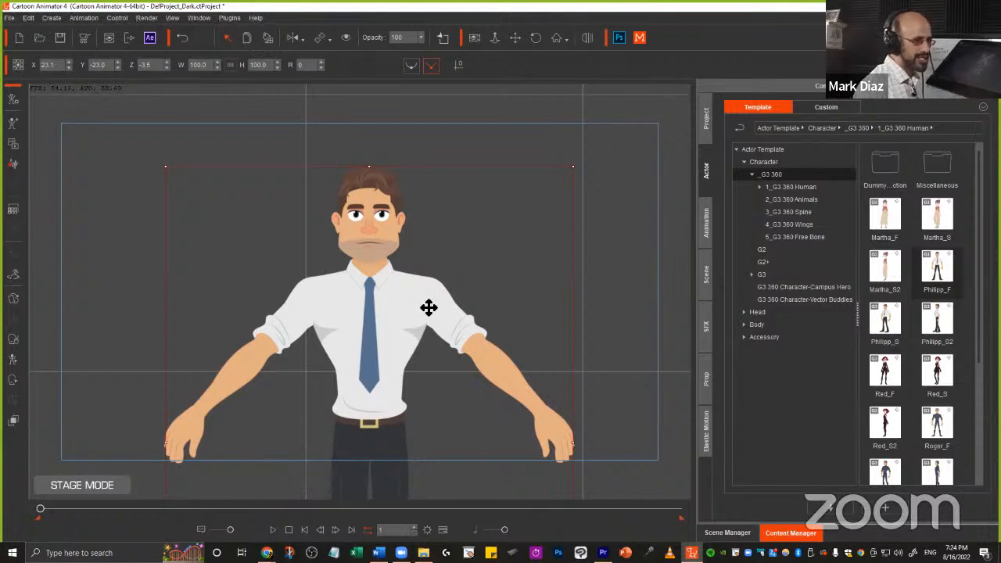
- Frame Philipp_F's head, torso and arms on the stage with the camera Zoom and Move tools
click(495, 38)
key(alt)
key(ctrl)
mouse_move(496, 29)
mouse_down()
mouse_move(482, 45)
mouse_move(494, 37)
mouse_move(507, 46)
mouse_up()
key(ctrl)
drag(483, 237, 396, 251)
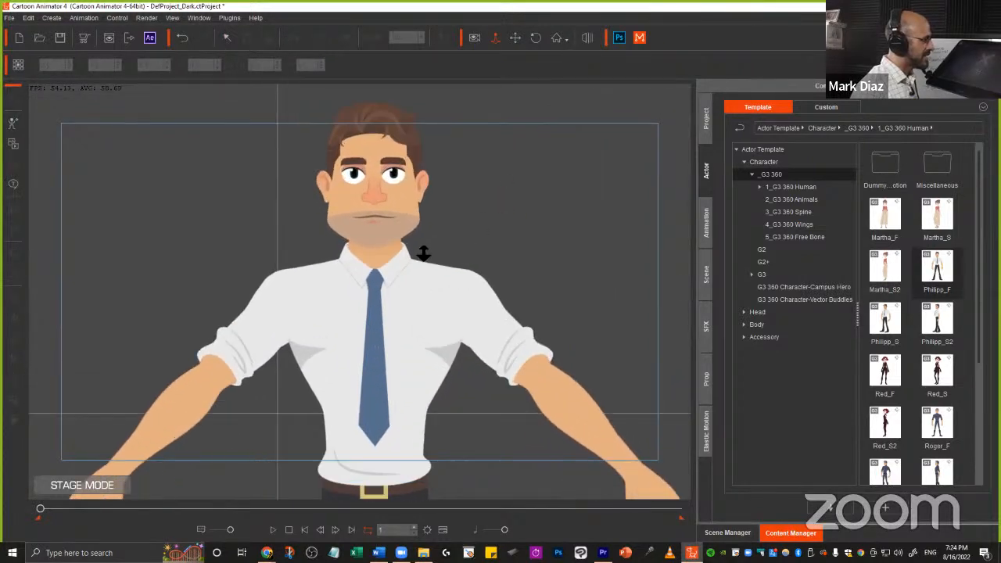
click(516, 37)
drag(416, 302, 452, 279)
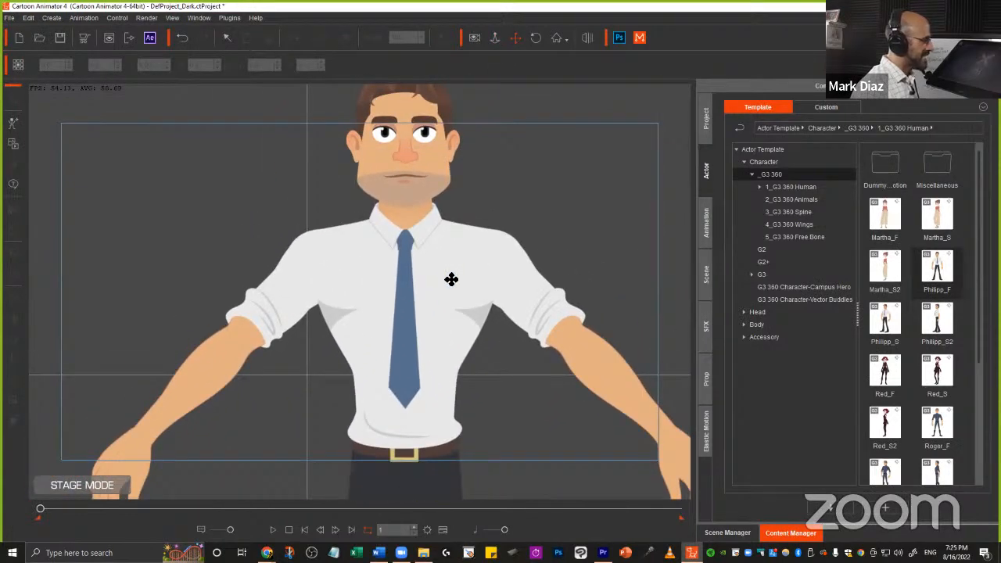
key(ctrl)
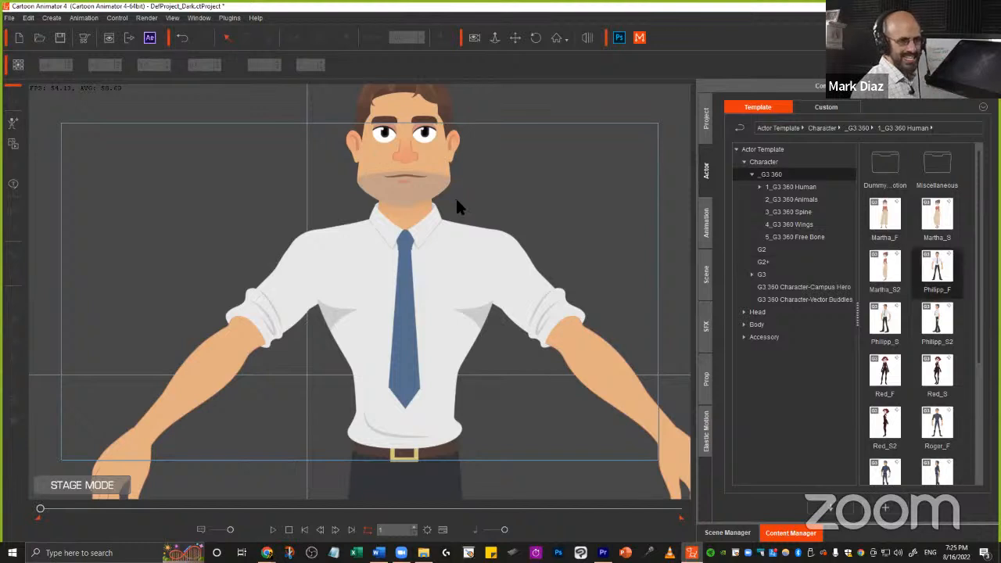
drag(461, 306, 470, 374)
drag(457, 325, 401, 331)
drag(386, 270, 392, 285)
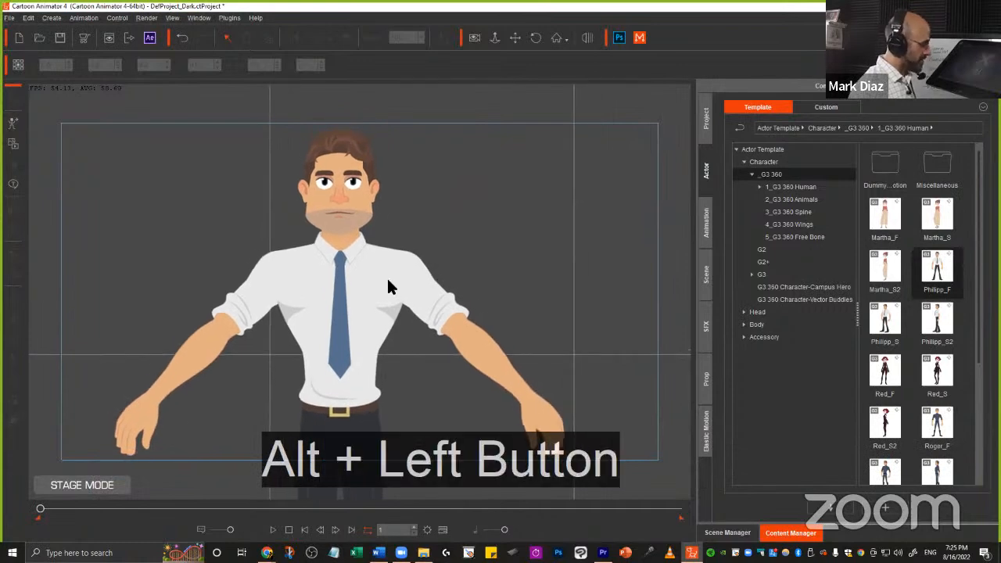
- Open the 2D Motion Key Editor for Philipp_F and rotate his right upper arm and forearm down beside the body
click(380, 280)
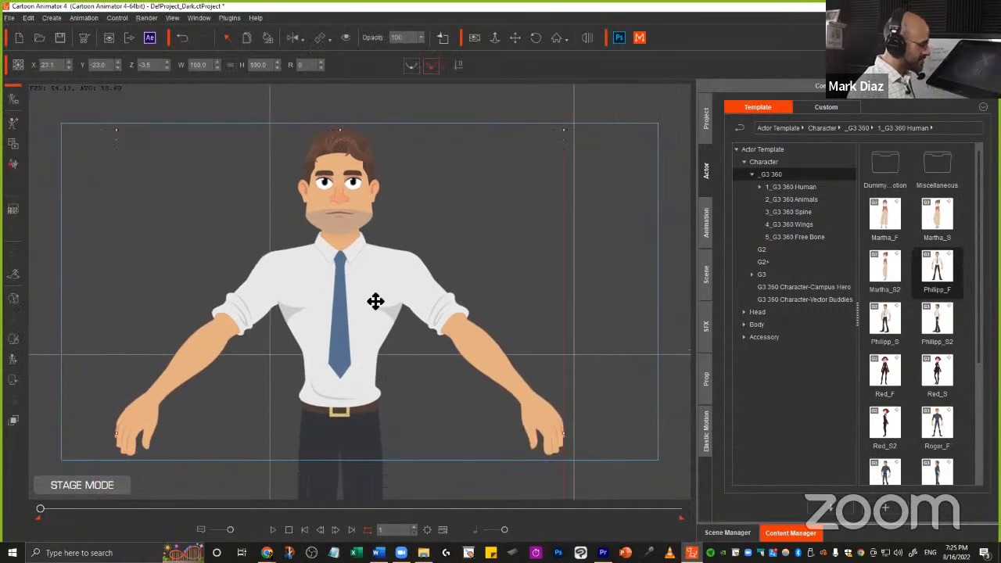
key(k)
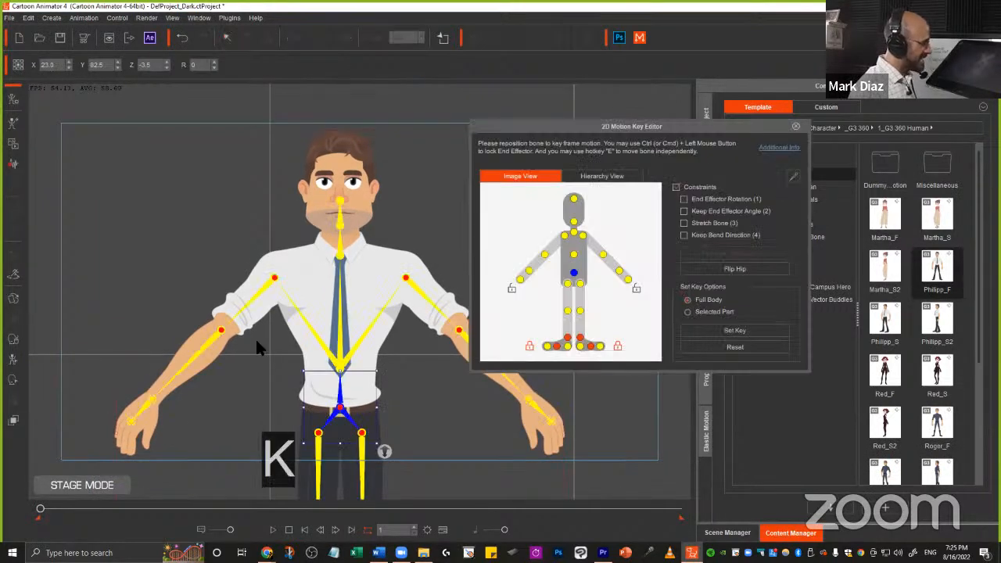
click(254, 297)
drag(280, 322, 284, 395)
click(264, 381)
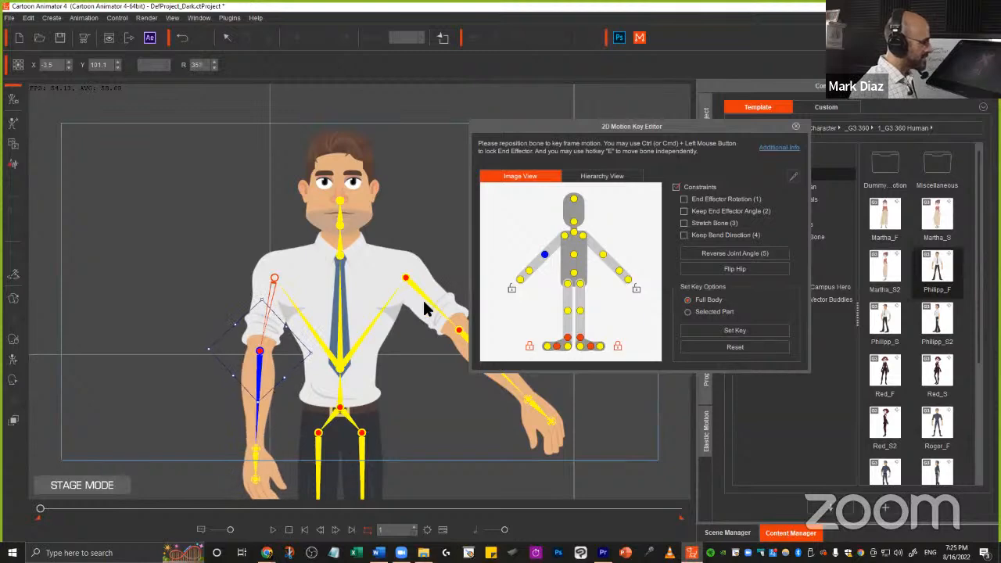
- Rotate the character's left upper arm and forearm down beside the body, moving the editor window clear of the arm
click(429, 299)
drag(568, 129, 701, 116)
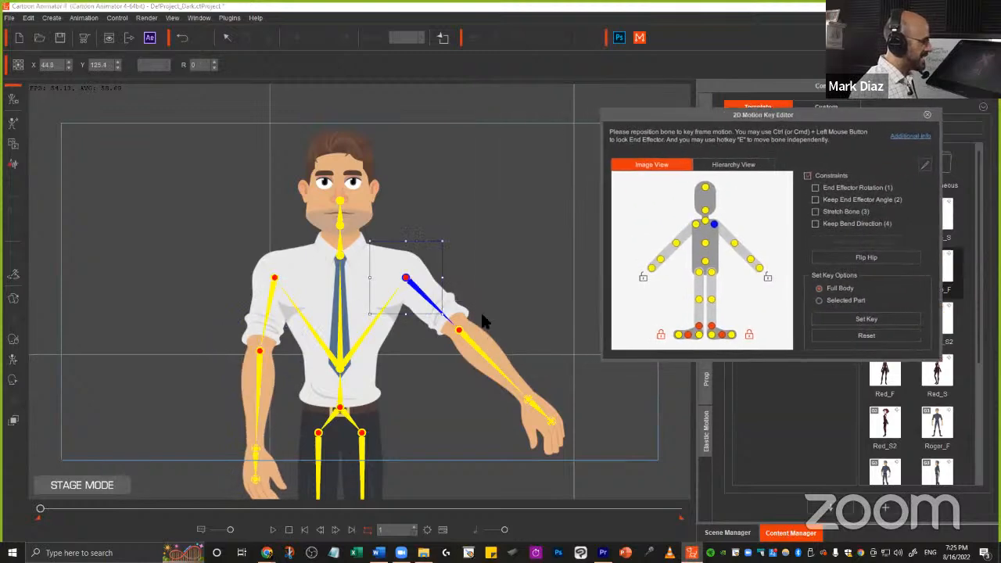
drag(454, 290, 439, 311)
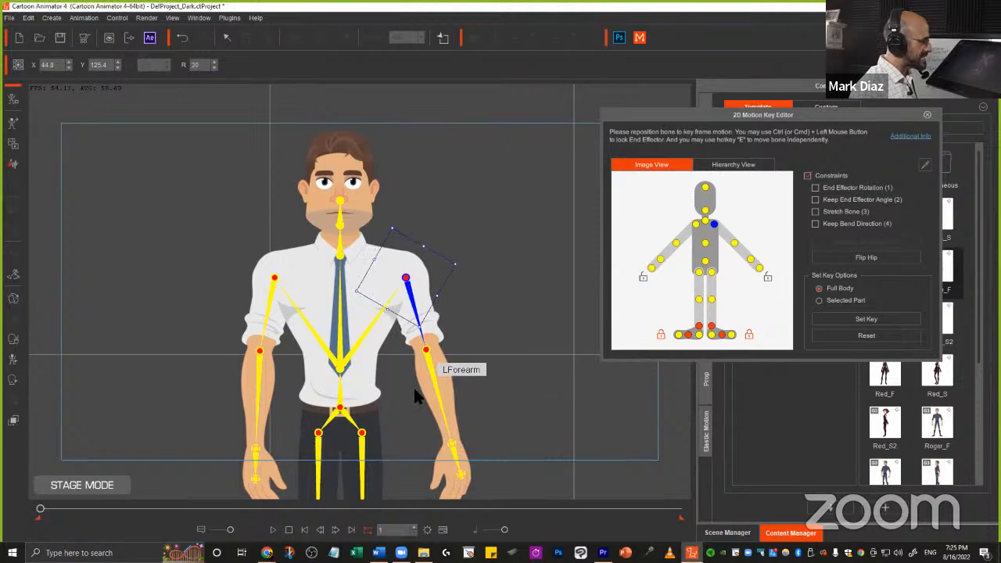
click(425, 388)
drag(476, 358, 459, 367)
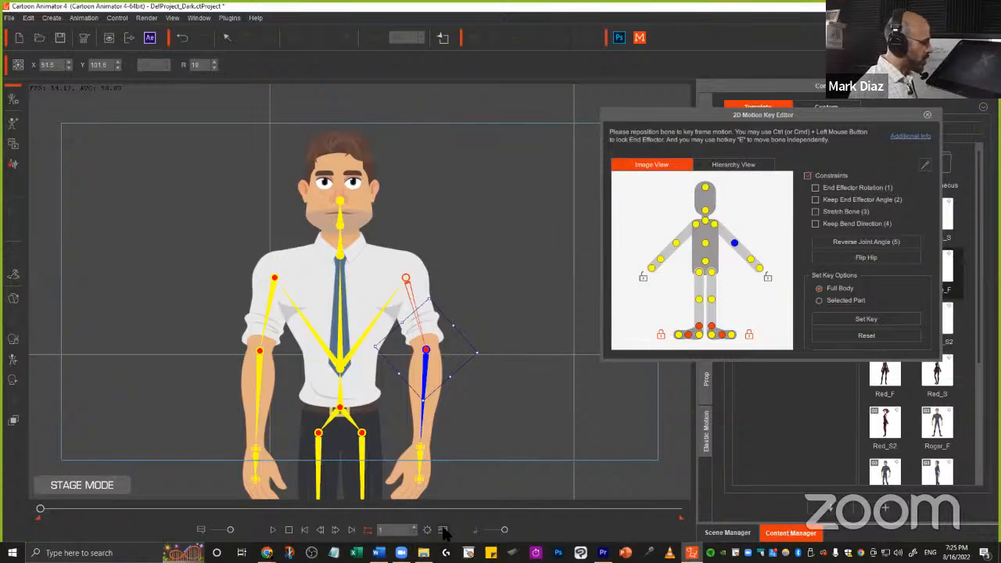
- Show the Timeline and set a Full Body motion key at frame 20 to hold the arms-down pose
key(ctrl)
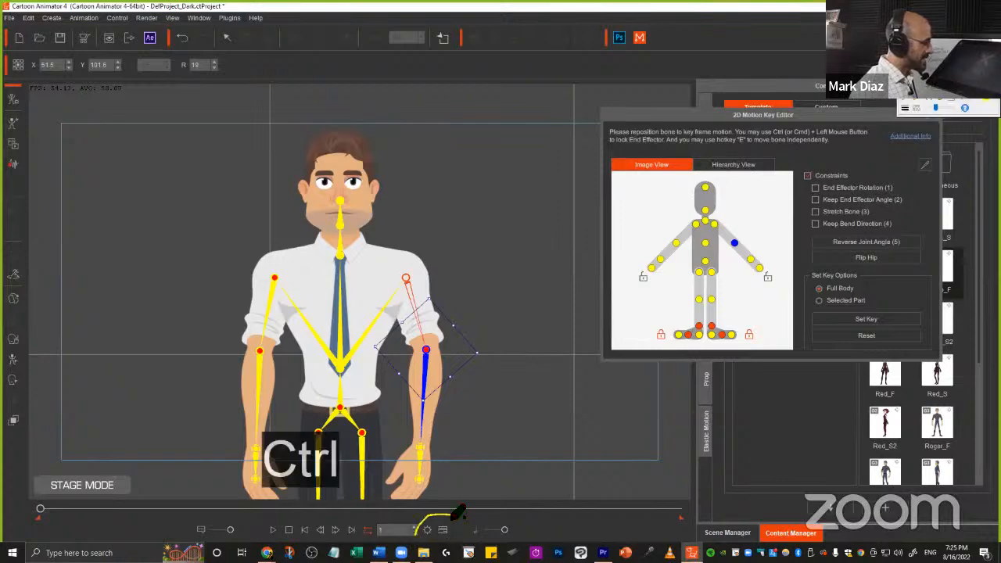
click(443, 529)
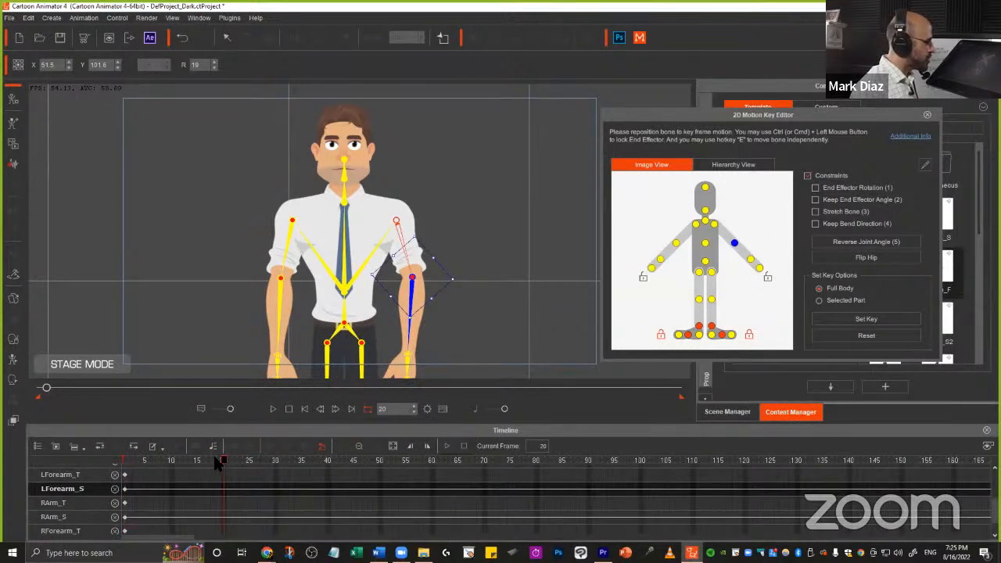
key(ctrl)
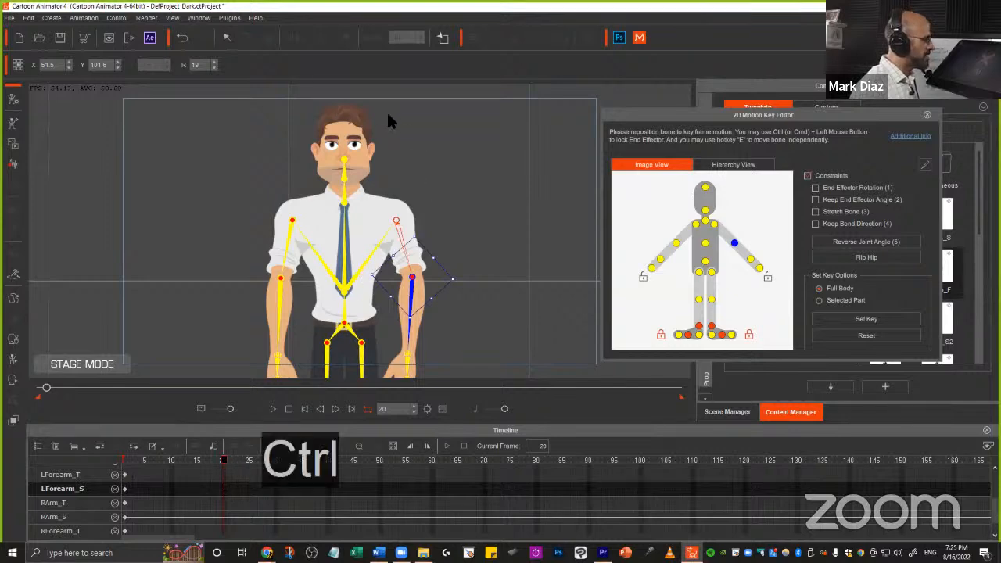
mouse_move(391, 104)
mouse_down()
mouse_move(274, 134)
mouse_move(336, 94)
mouse_up()
mouse_move(231, 438)
mouse_down()
mouse_move(96, 482)
mouse_move(151, 516)
mouse_move(222, 478)
mouse_move(209, 440)
mouse_up()
key(ctrl)
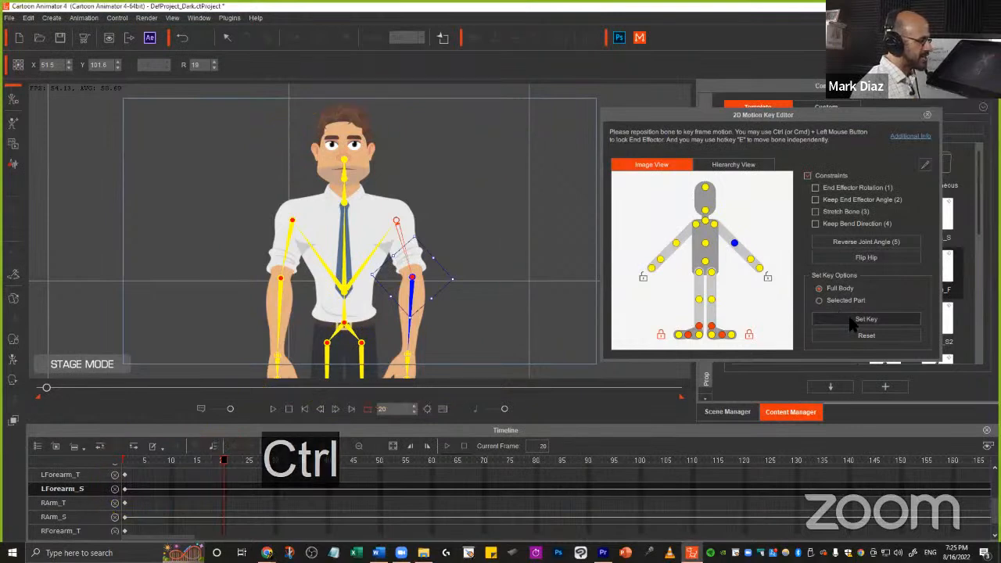
mouse_move(867, 299)
mouse_down()
mouse_move(849, 334)
mouse_move(897, 300)
mouse_move(839, 349)
mouse_up()
click(866, 319)
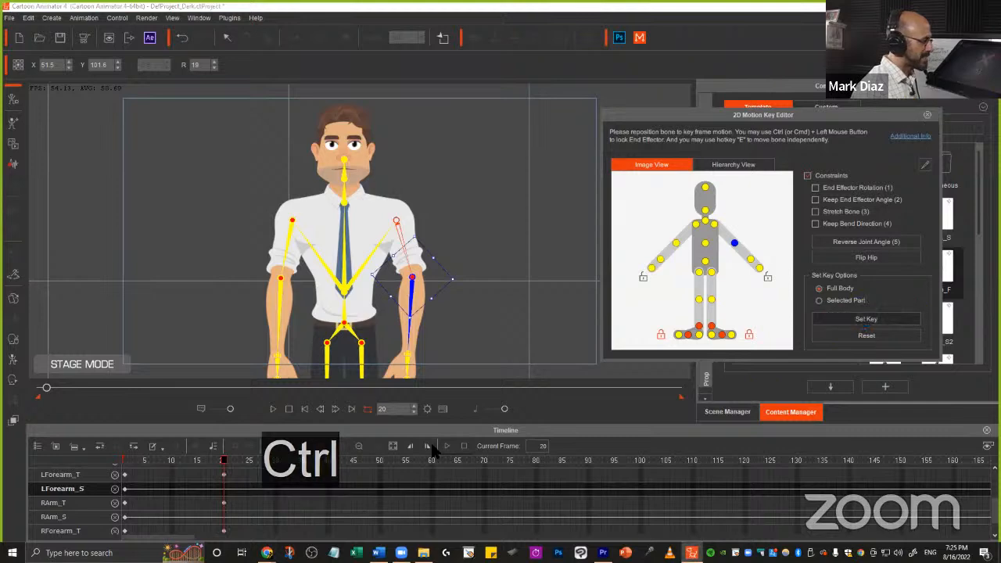
- Circle the Philipp_F tracks in the Timeline with the on-screen pen, clear the mark, and expand the character's Motion tracks
scroll(242, 496, up, 3)
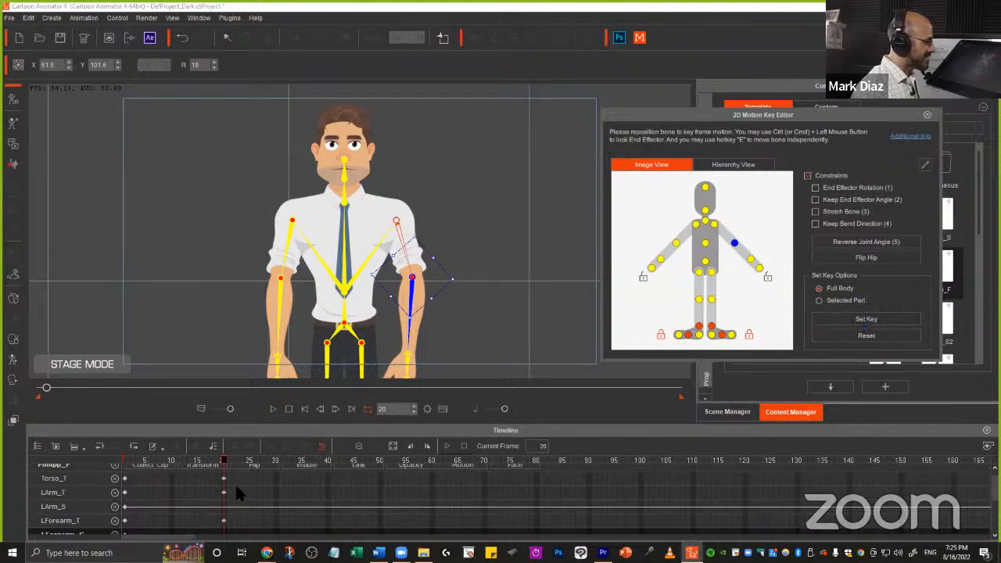
key(ctrl)
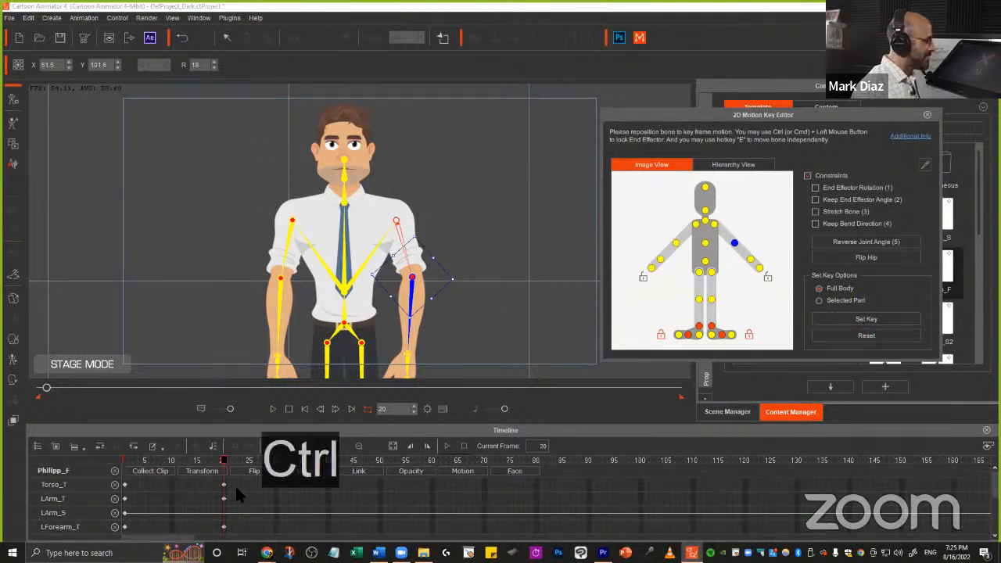
mouse_move(235, 457)
mouse_down()
mouse_move(83, 457)
mouse_move(36, 465)
mouse_move(30, 490)
mouse_move(251, 547)
mouse_move(257, 497)
mouse_move(248, 449)
mouse_up()
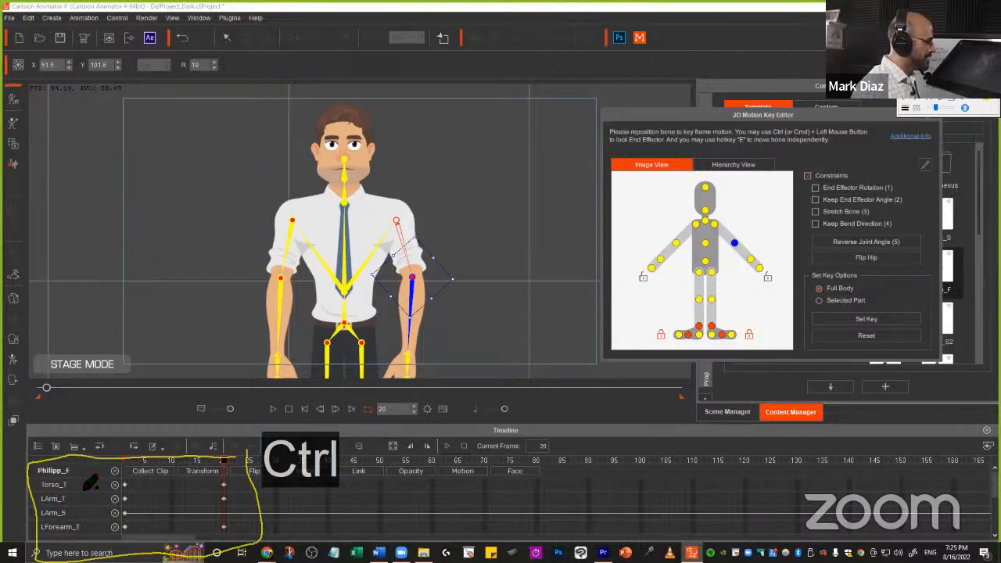
key(ctrl)
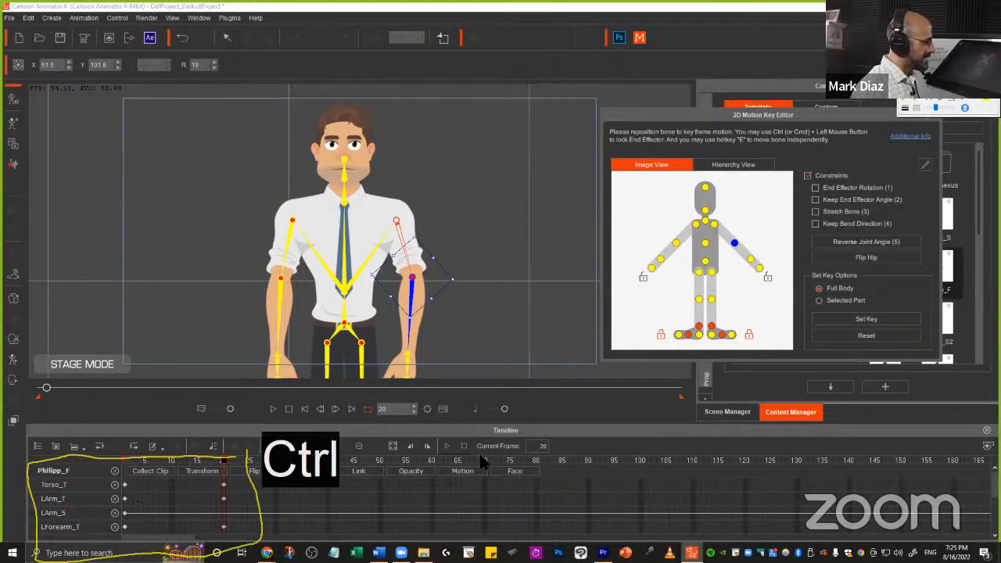
mouse_move(482, 462)
mouse_down()
mouse_move(437, 467)
mouse_move(461, 481)
mouse_move(470, 451)
mouse_move(467, 483)
mouse_up()
key(ctrl)
click(462, 471)
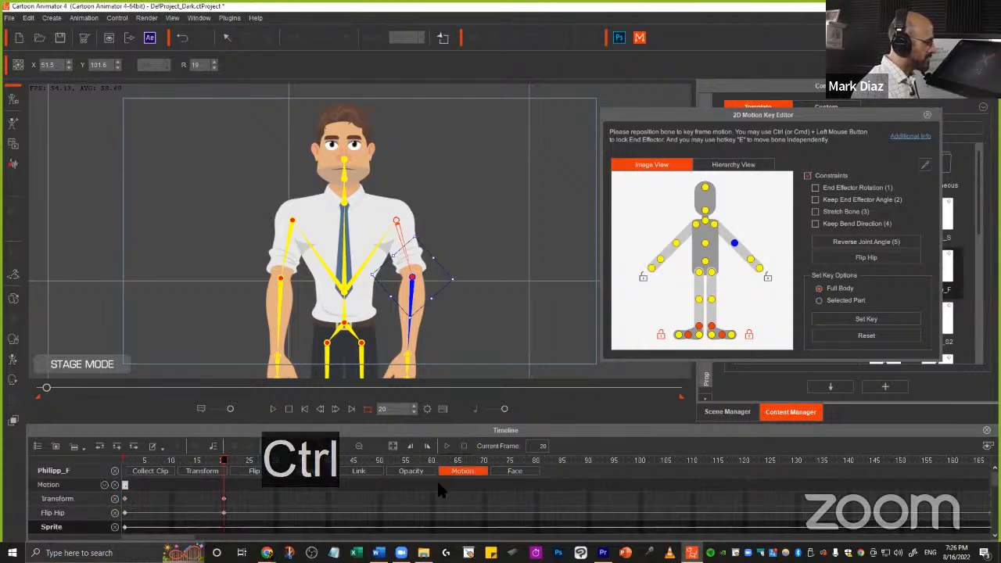
- Pose the character's left hand raised to about head height at frame 35
click(223, 499)
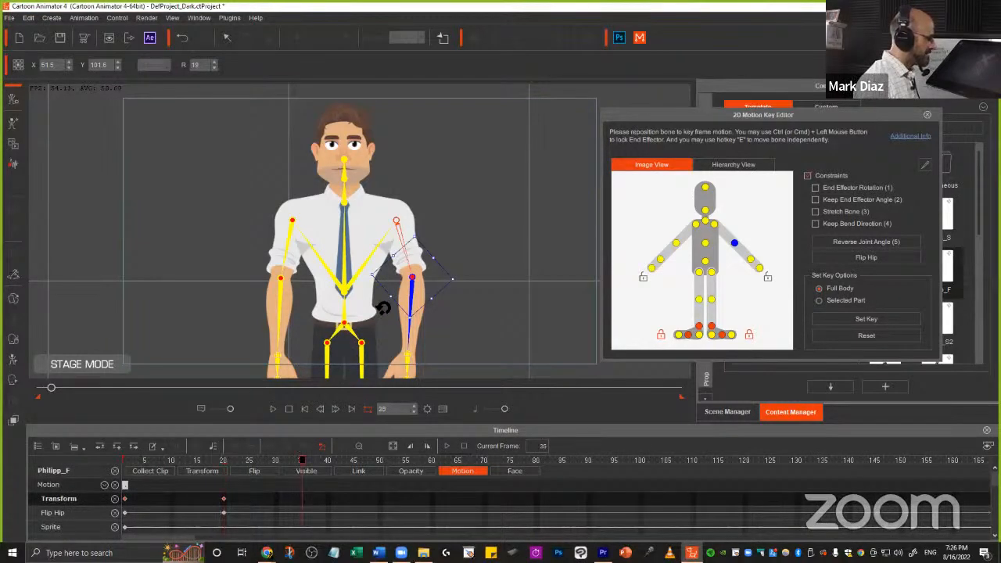
click(411, 359)
drag(425, 352, 497, 160)
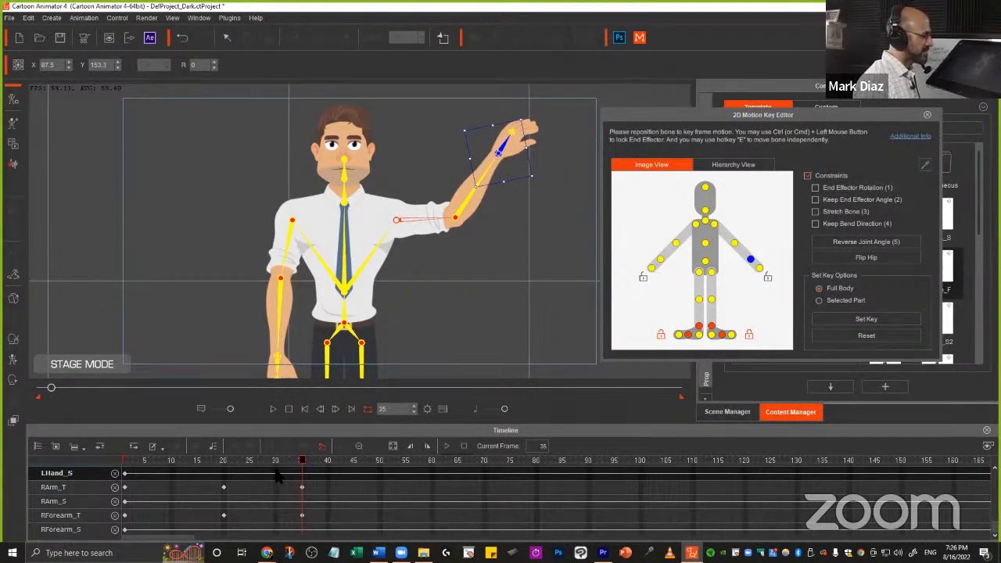
- Play back the left arm raise repeatedly from frame 17
click(210, 461)
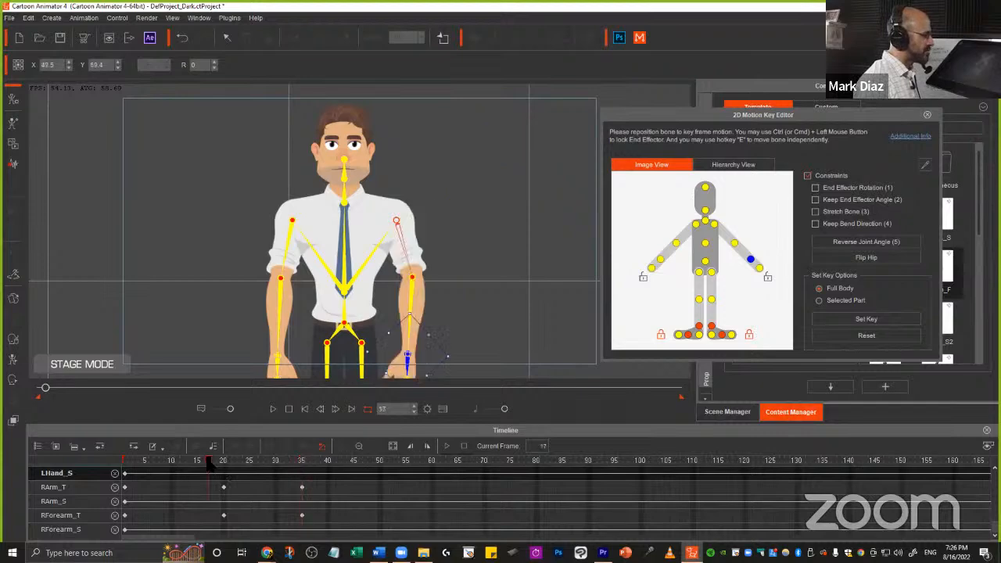
key(space)
click(209, 462)
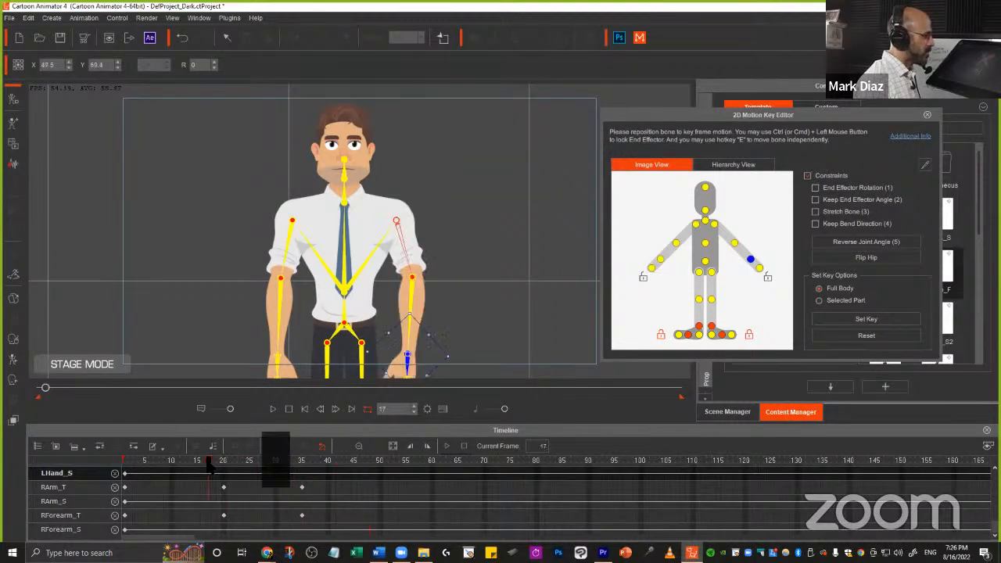
key(space)
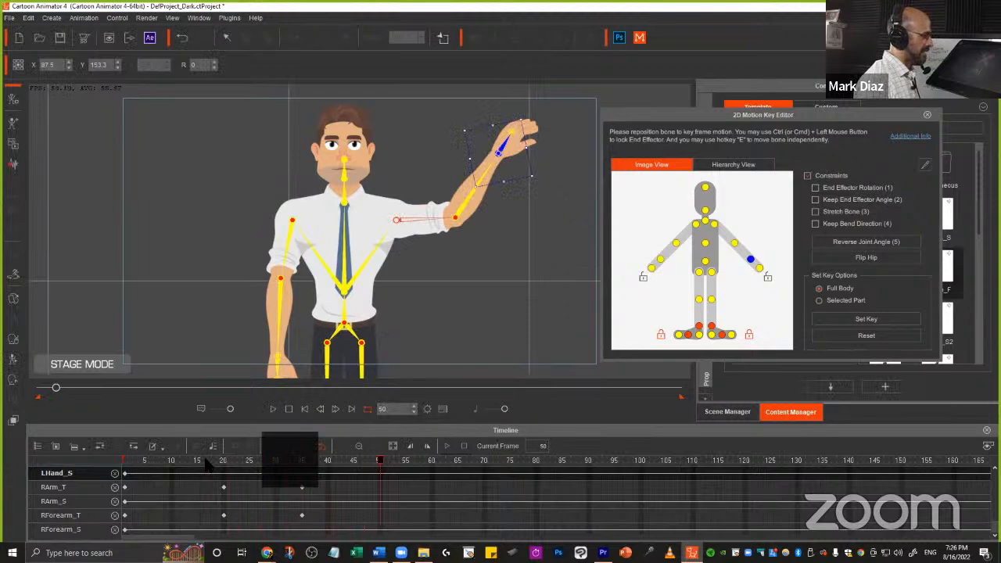
click(210, 461)
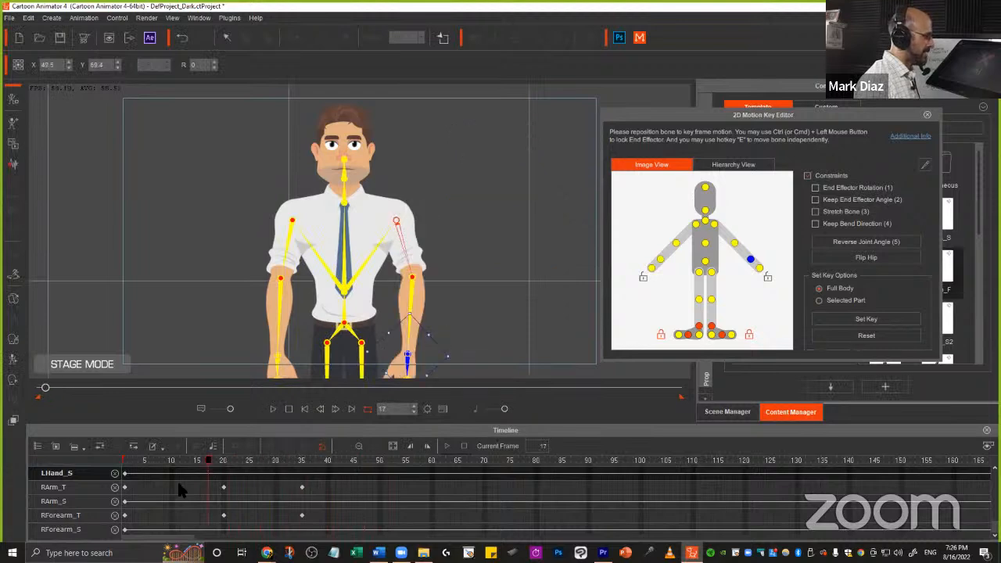
- Play back the left arm raise again from frame 15
key(space)
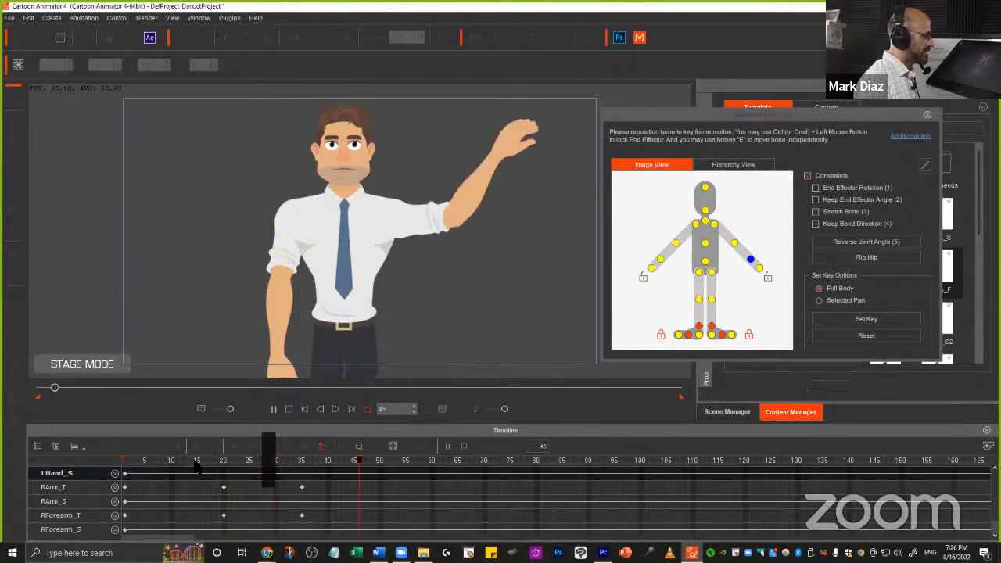
click(198, 463)
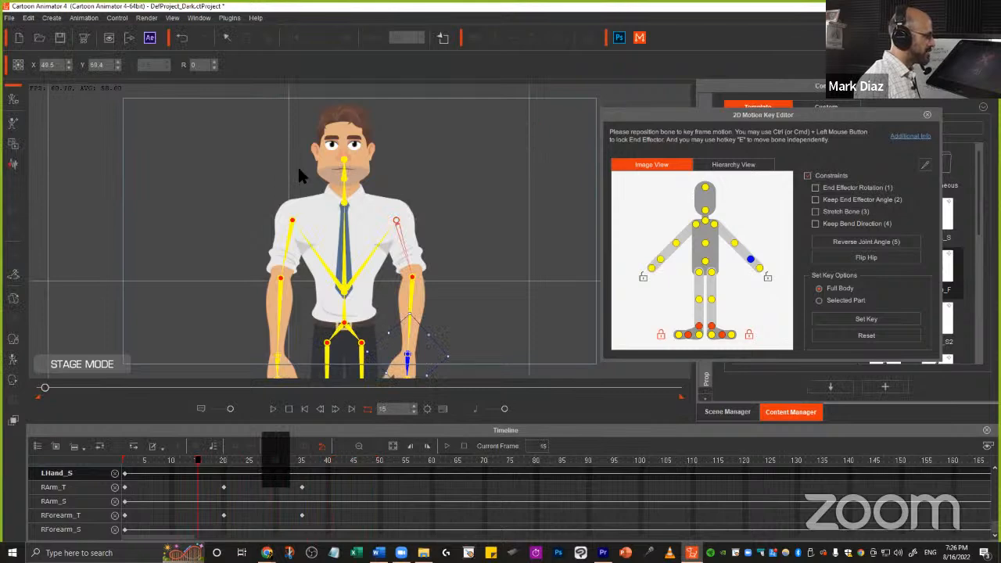
key(space)
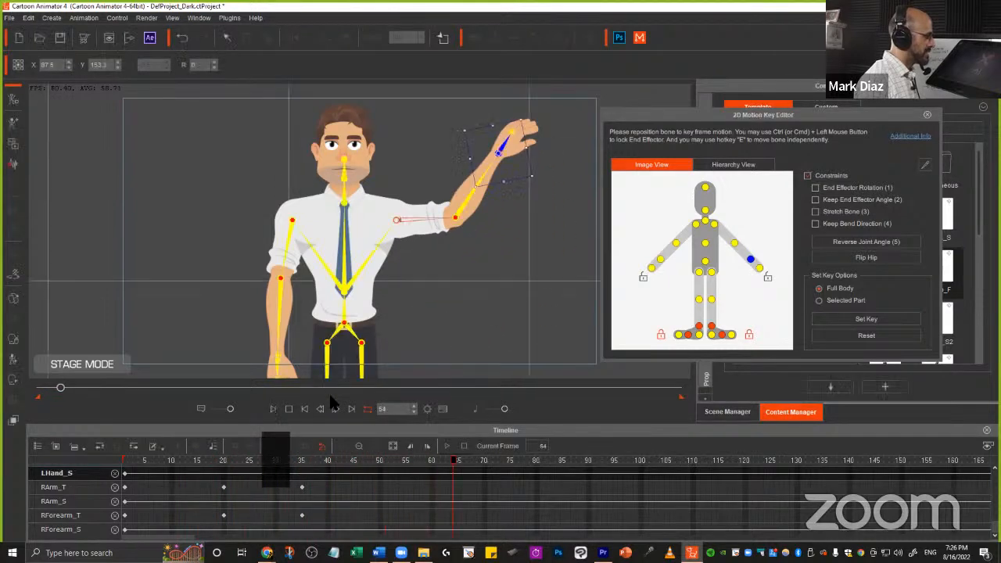
key(space)
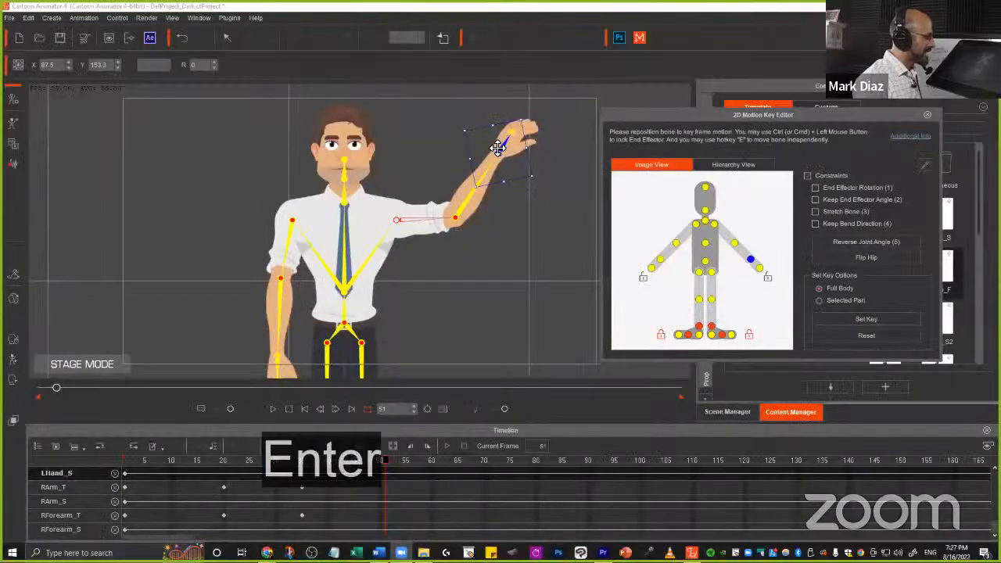
- Go to frame 29, midway through the arm raise, and open the Sprite Editor for the character
click(249, 460)
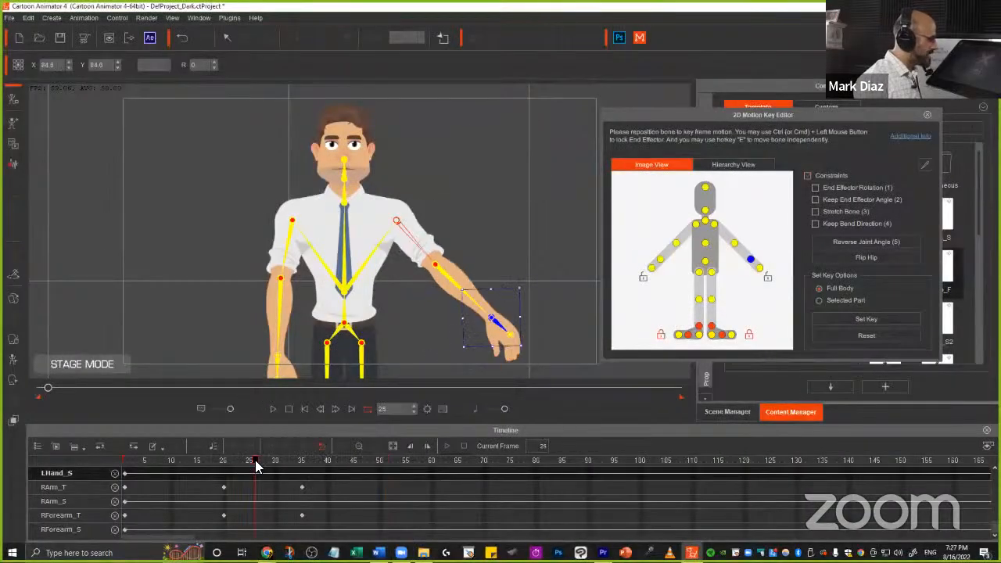
drag(269, 463, 274, 461)
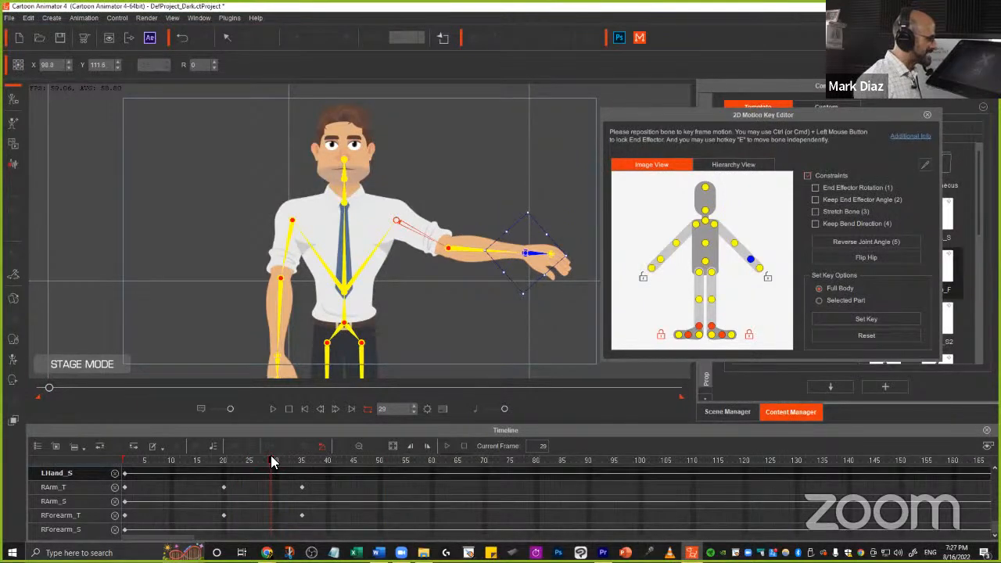
key(e)
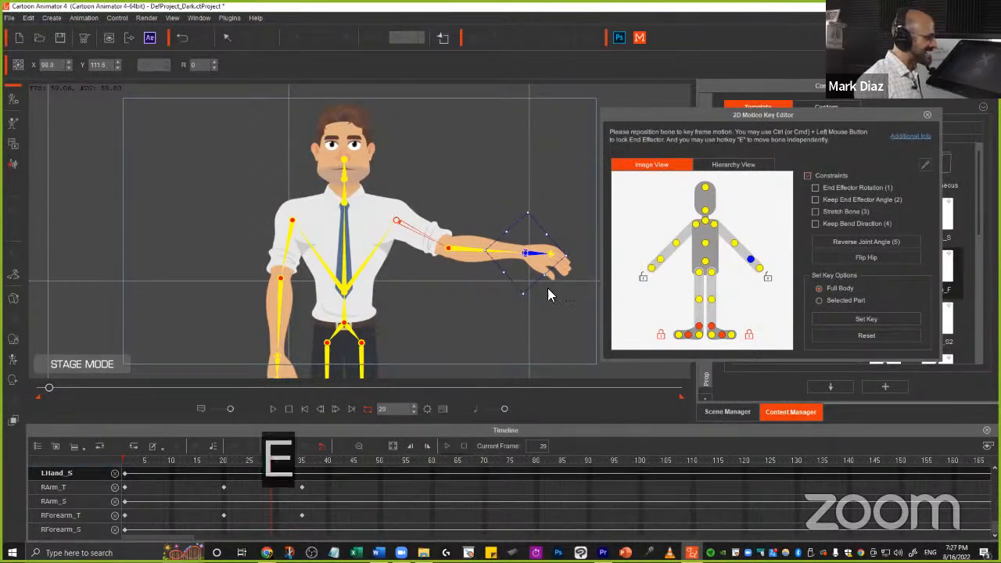
key(s)
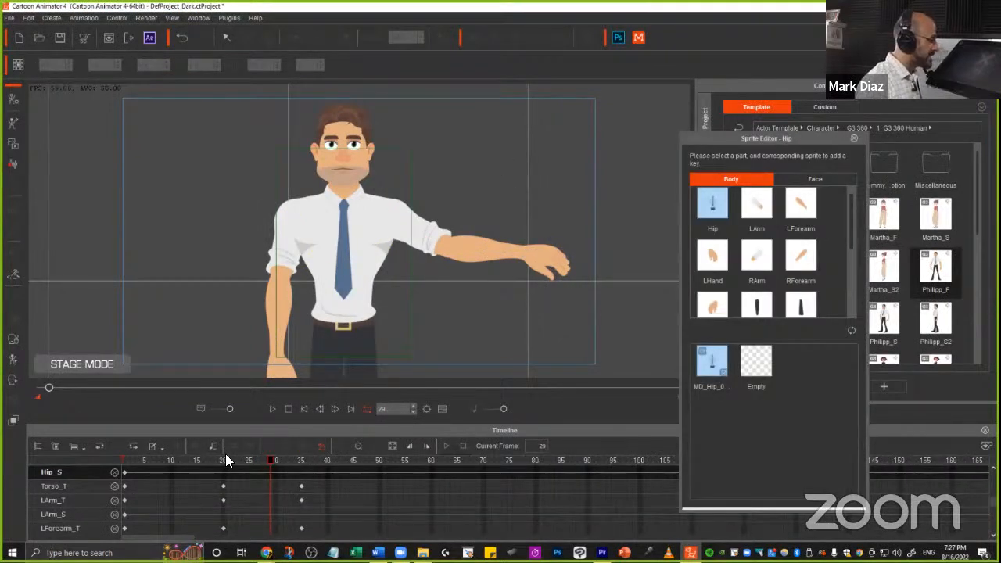
- Mark the span between frames 20 and 35 and circle the character with the on-screen pen, clearing the marks when done
key(ctrl)
drag(307, 435, 303, 539)
drag(230, 481, 303, 483)
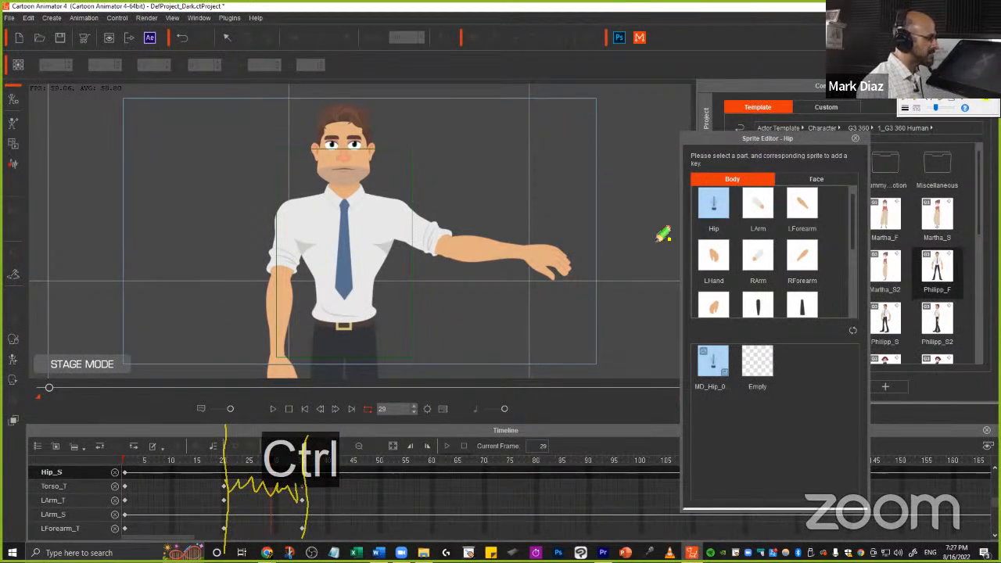
drag(591, 142, 419, 73)
drag(494, 163, 637, 48)
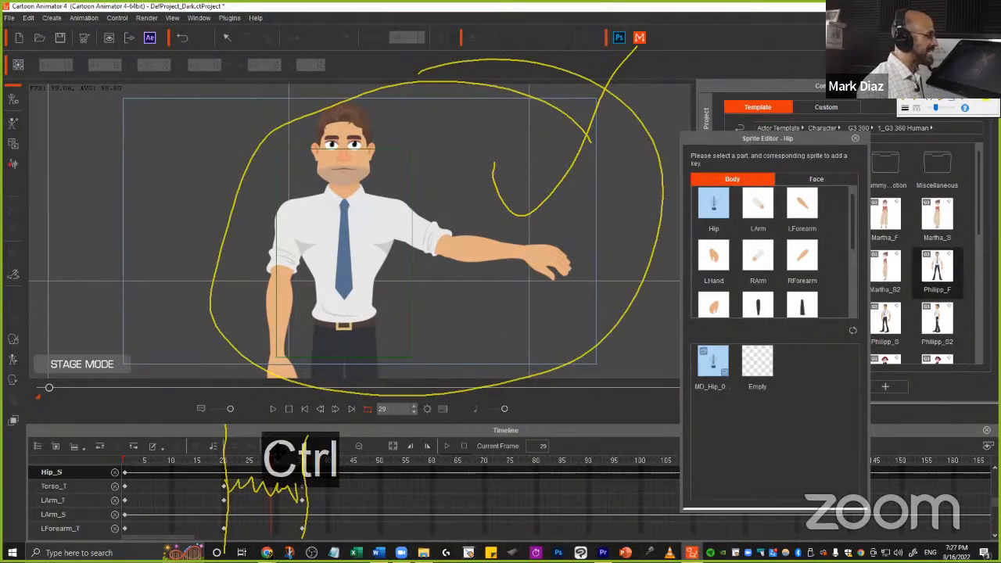
key(Escape)
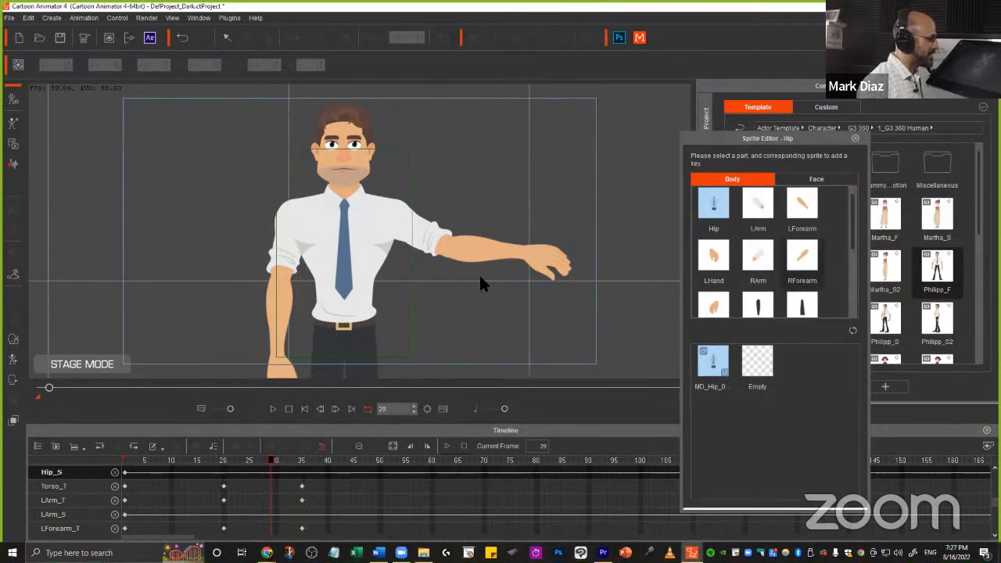
- Circle the Sprite Editor window with the on-screen pen, clear the mark, and close the editor
mouse_move(763, 138)
mouse_down()
mouse_move(638, 116)
mouse_move(632, 80)
mouse_move(543, 178)
mouse_move(610, 387)
mouse_move(661, 69)
mouse_up()
key(ctrl)
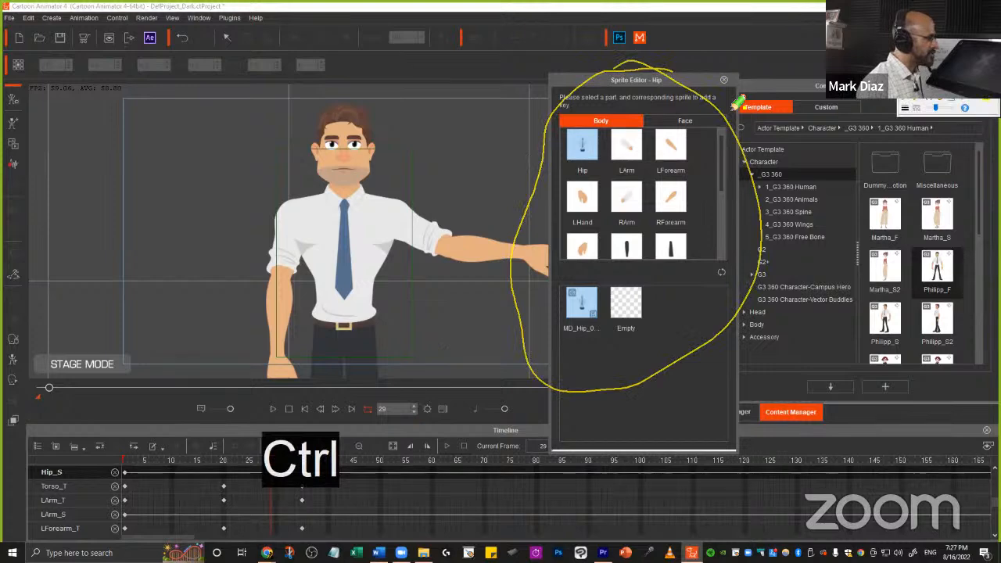
key(Escape)
click(724, 79)
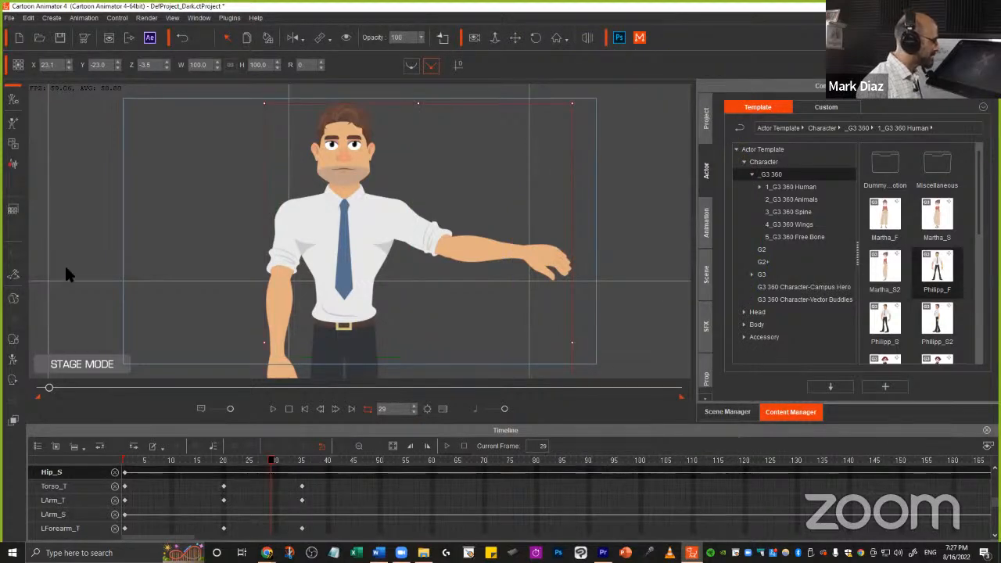
- Point out the Sprite Editor command with a pen-drawn circle and arrow, and clear the marks
key(ctrl)
mouse_move(35, 284)
mouse_down()
mouse_move(24, 280)
mouse_move(20, 314)
mouse_move(35, 283)
mouse_up()
mouse_move(142, 298)
mouse_down()
mouse_move(48, 298)
mouse_move(65, 316)
mouse_up()
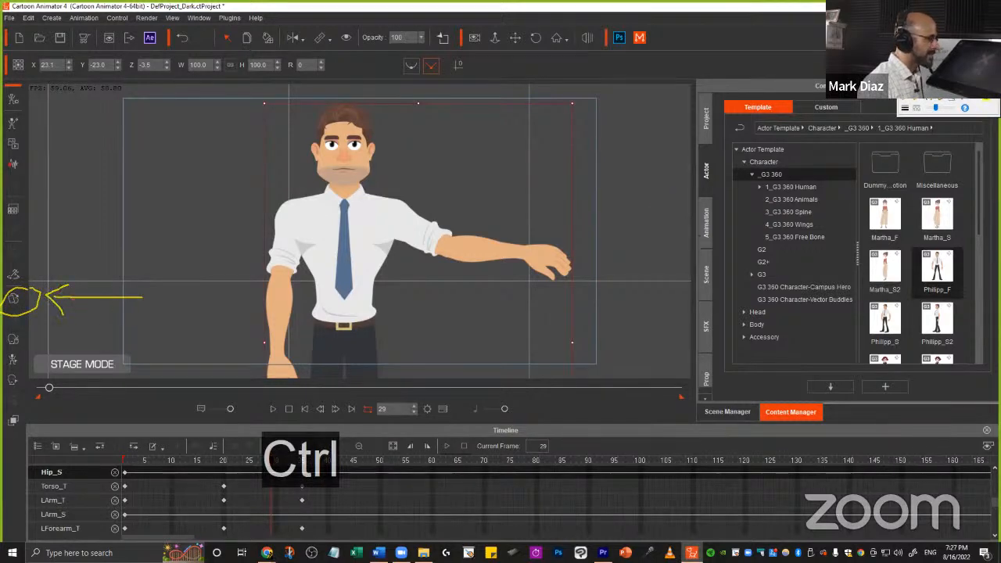
key(ctrl)
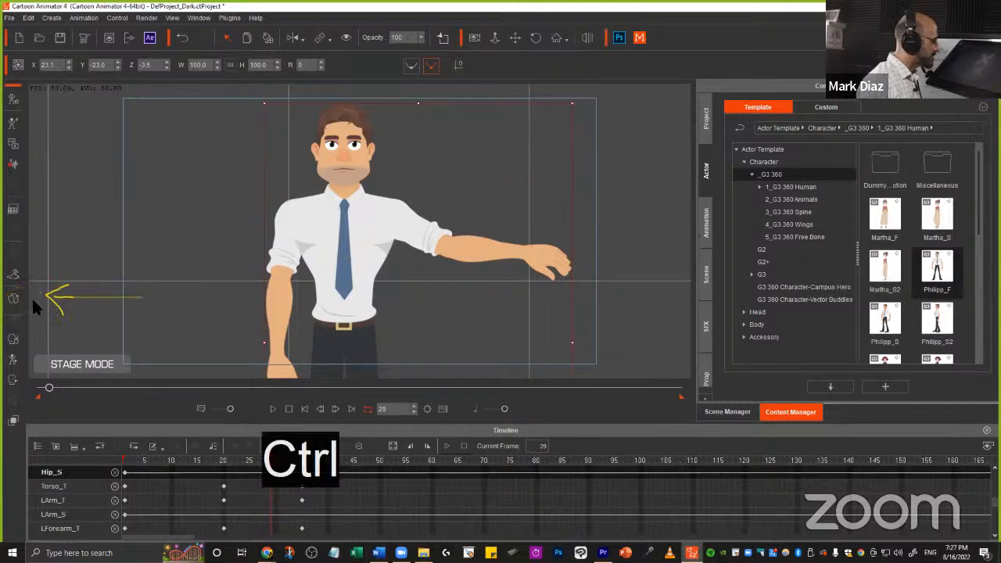
- Reopen the Sprite Editor with the left hand selected, move it clear of the character, and circle the hand with the pen
click(12, 301)
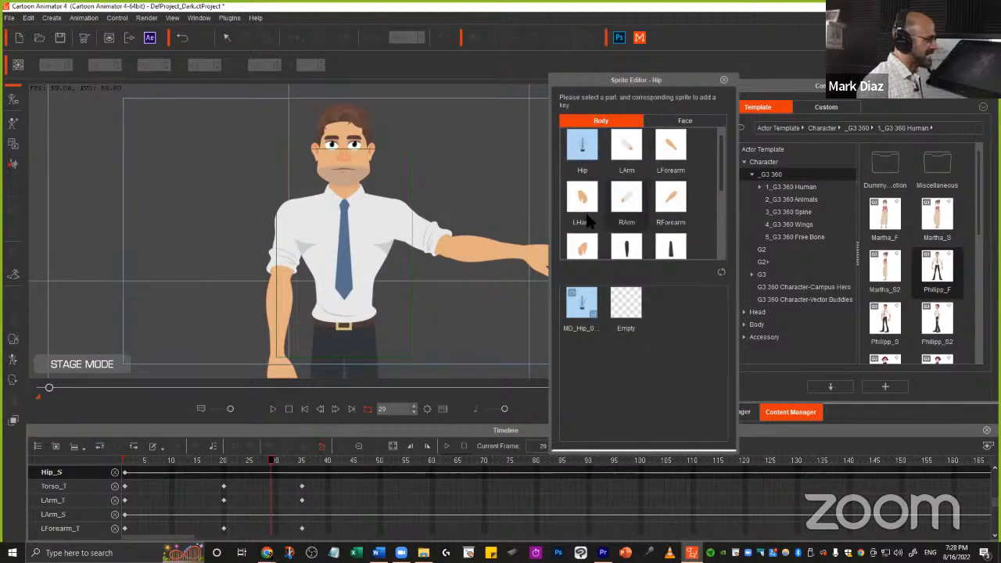
click(538, 264)
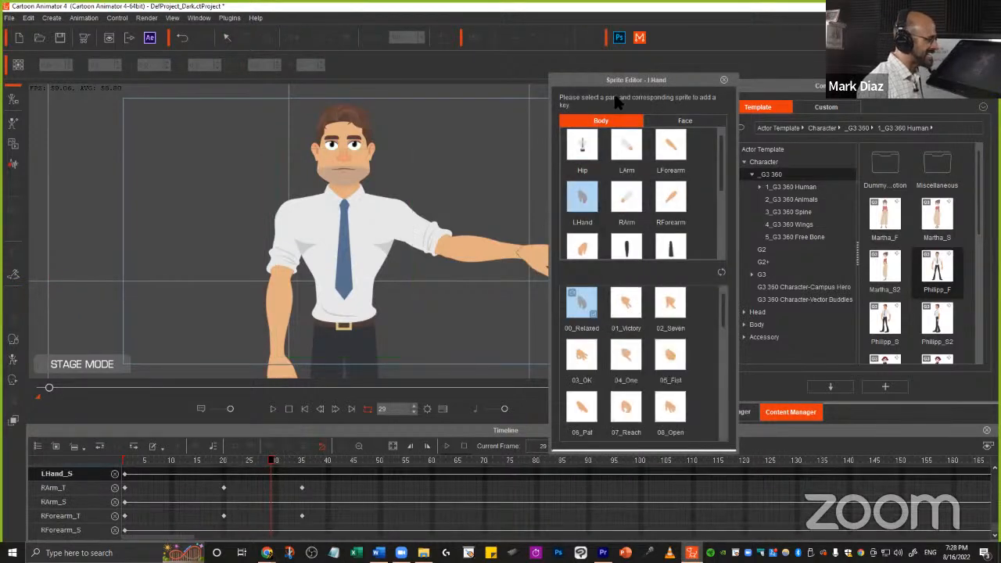
drag(702, 78, 797, 75)
key(ctrl)
mouse_move(557, 218)
mouse_down()
mouse_move(597, 291)
mouse_move(531, 255)
mouse_move(523, 299)
mouse_up()
key(ctrl)
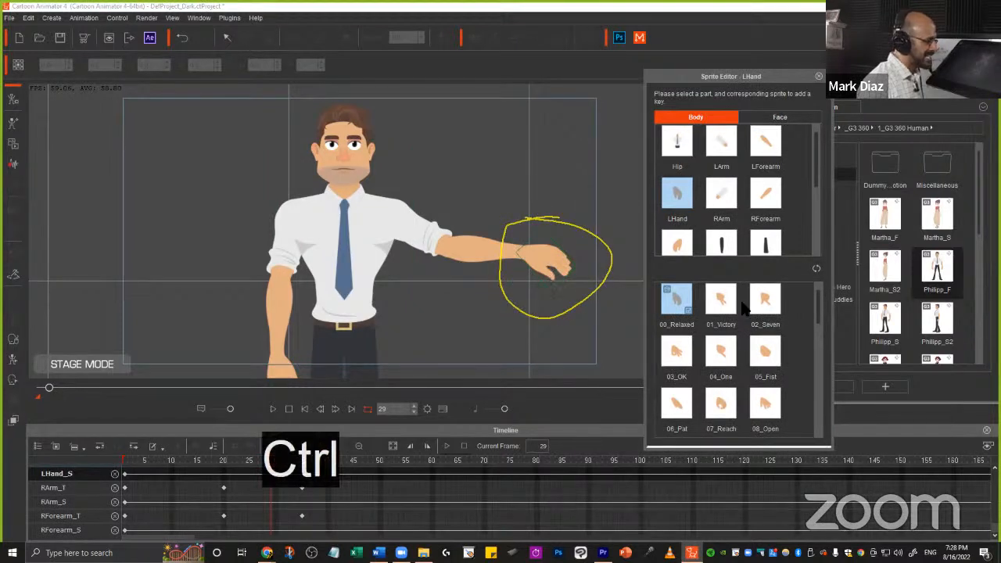
- Swap the left hand's sprite at frame 29 to 29_Open
scroll(757, 328, down, 3)
click(757, 303)
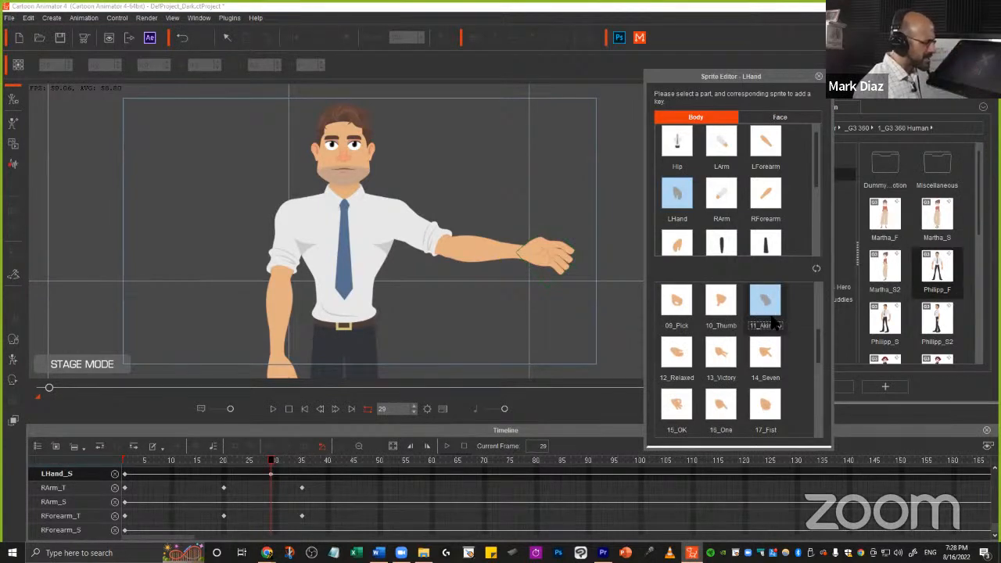
scroll(765, 344, down, 5)
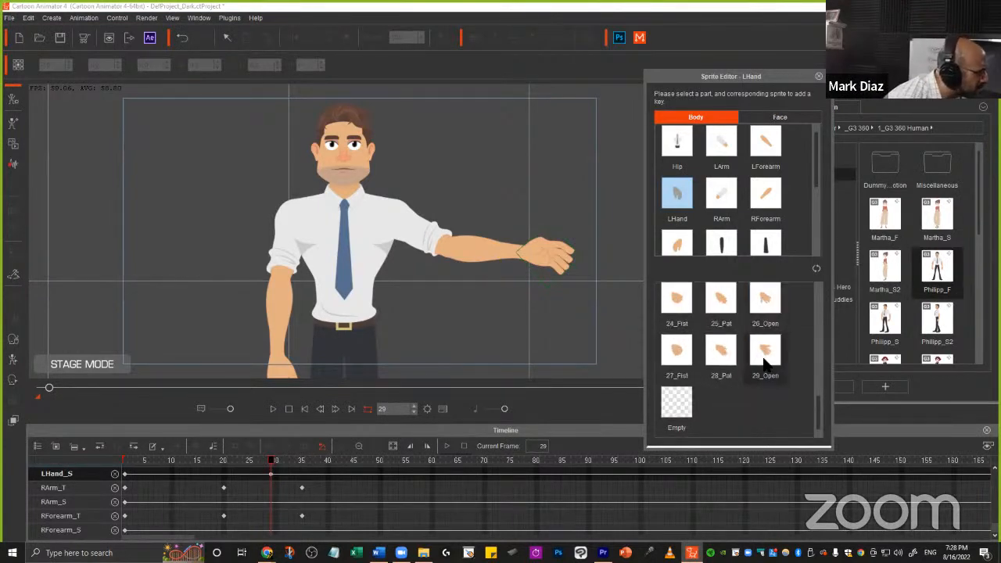
click(765, 350)
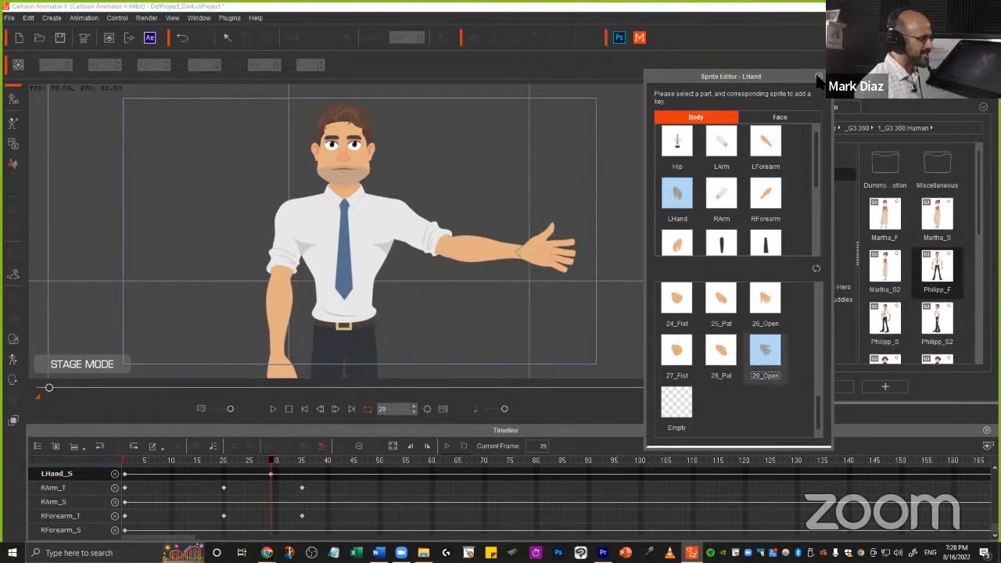
- Key a wave with the 2D Motion Key Editor by rotating the left forearm upright at frame 45 and outward at frame 55
drag(254, 461, 317, 458)
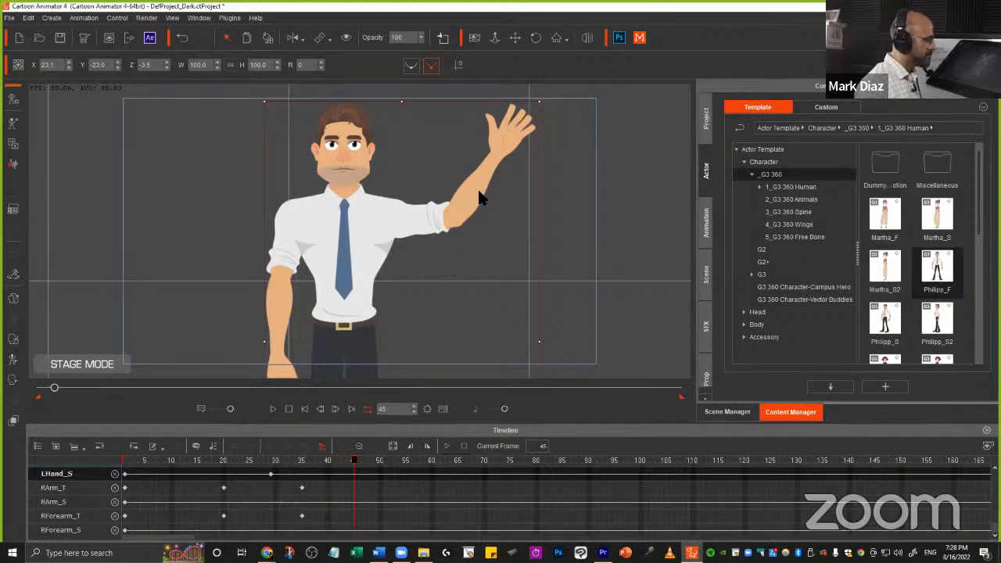
key(k)
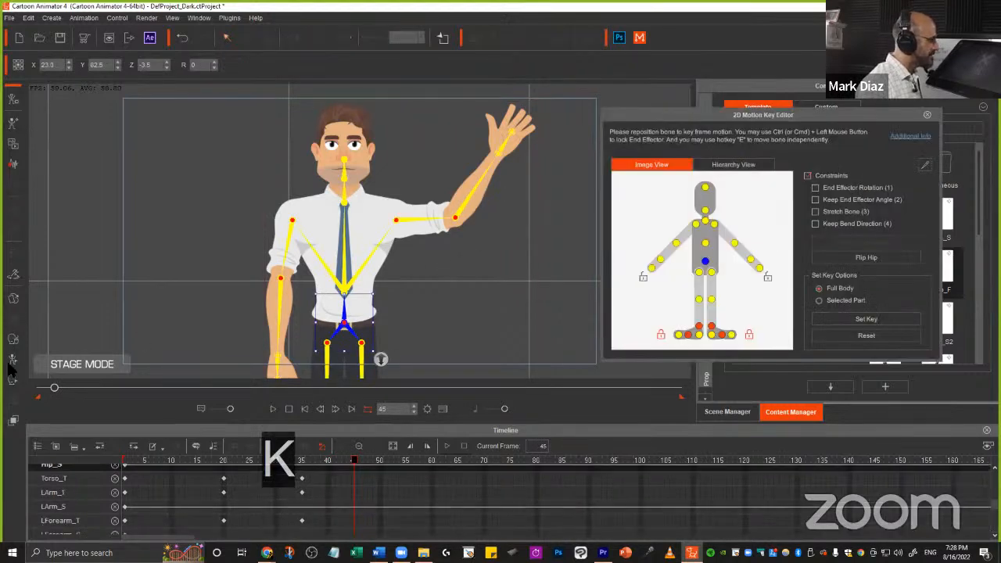
key(k)
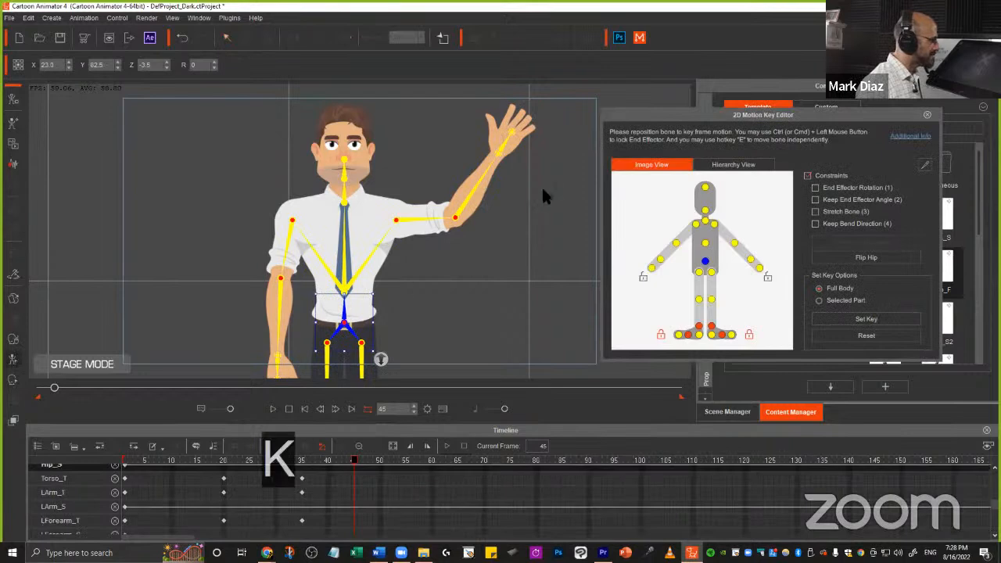
key(ctrl)
ctrl+click(478, 195)
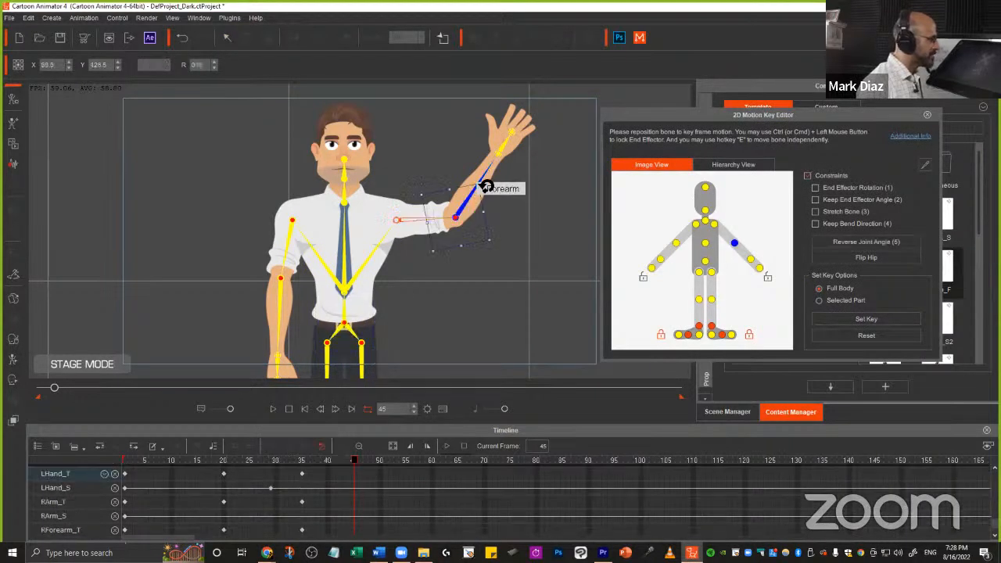
drag(489, 194, 460, 185)
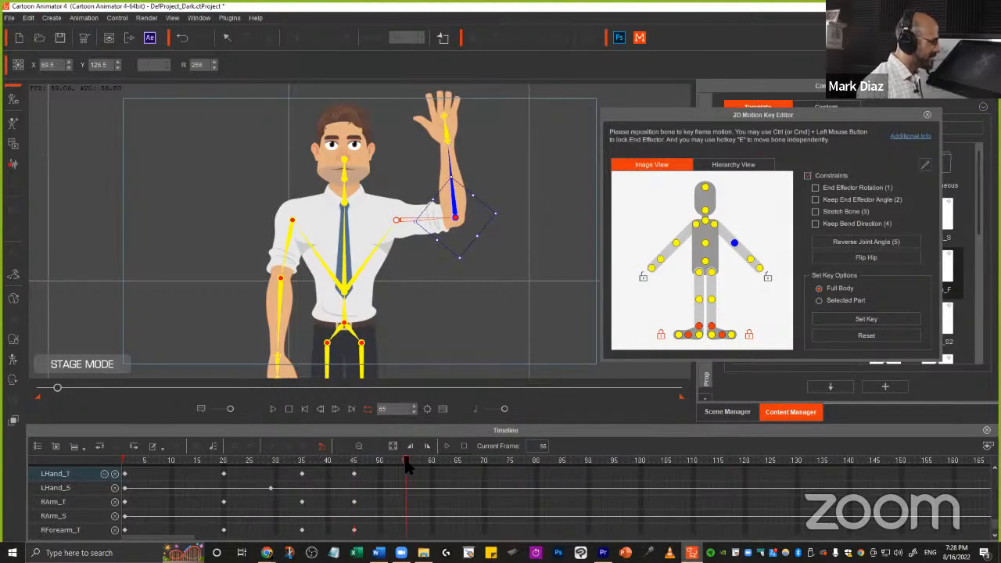
drag(477, 182, 496, 193)
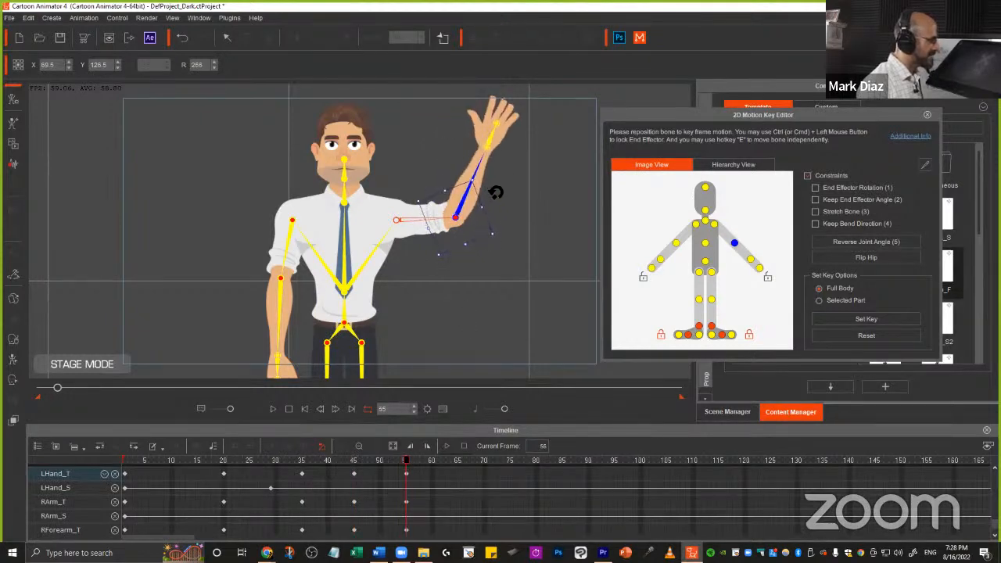
- Scrub through the wave keys and circle the Timeline's vertical scrollbar with the on-screen pen
click(340, 475)
click(404, 491)
scroll(469, 512, up, 3)
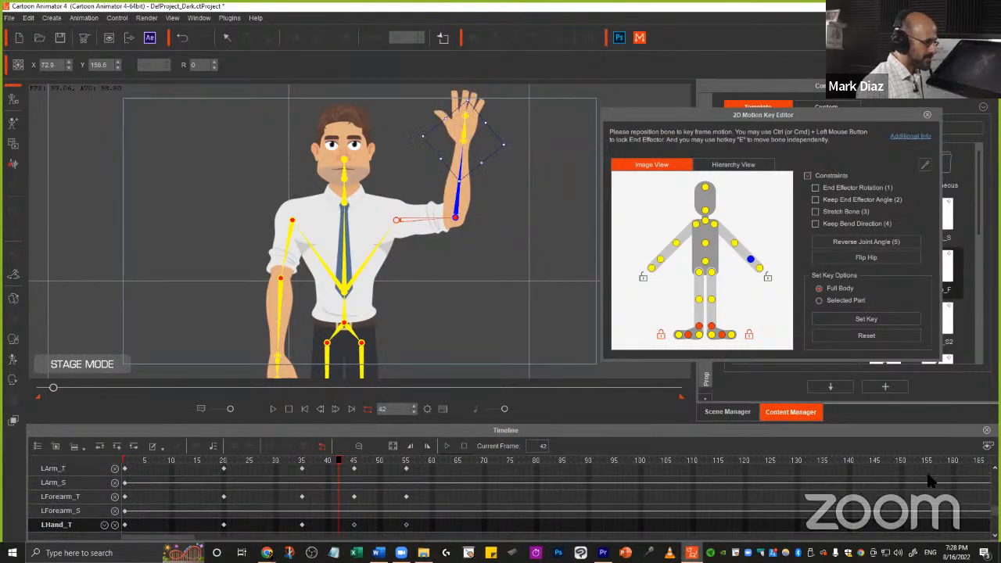
key(ctrl)
mouse_move(975, 458)
mouse_down()
mouse_move(965, 540)
mouse_move(1000, 532)
mouse_move(977, 469)
mouse_up()
drag(902, 500, 973, 490)
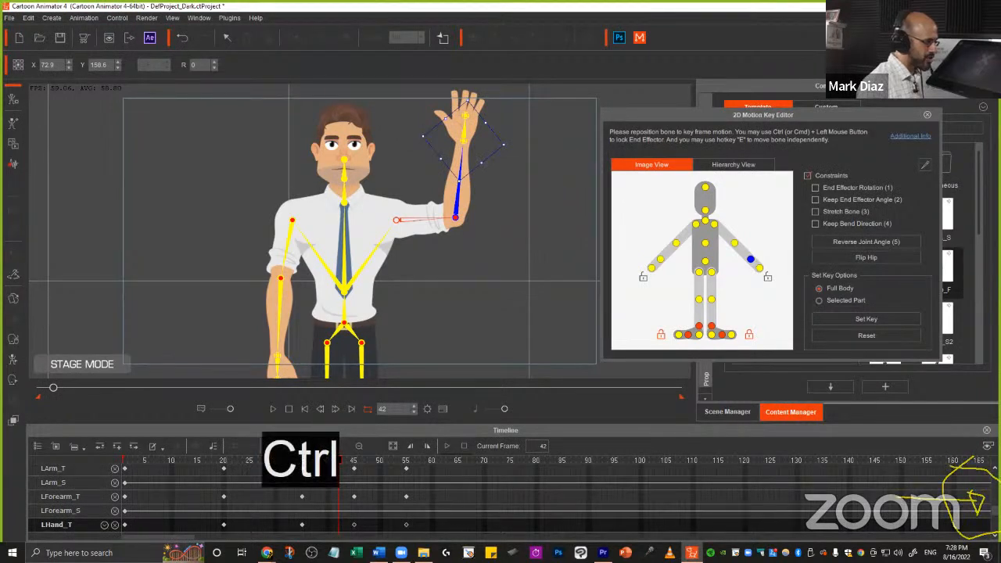
- Copy the Motion Transform keys at frames 45 and 55 and paste them at frames 65 and 85 to repeat the wave
scroll(313, 507, up, 5)
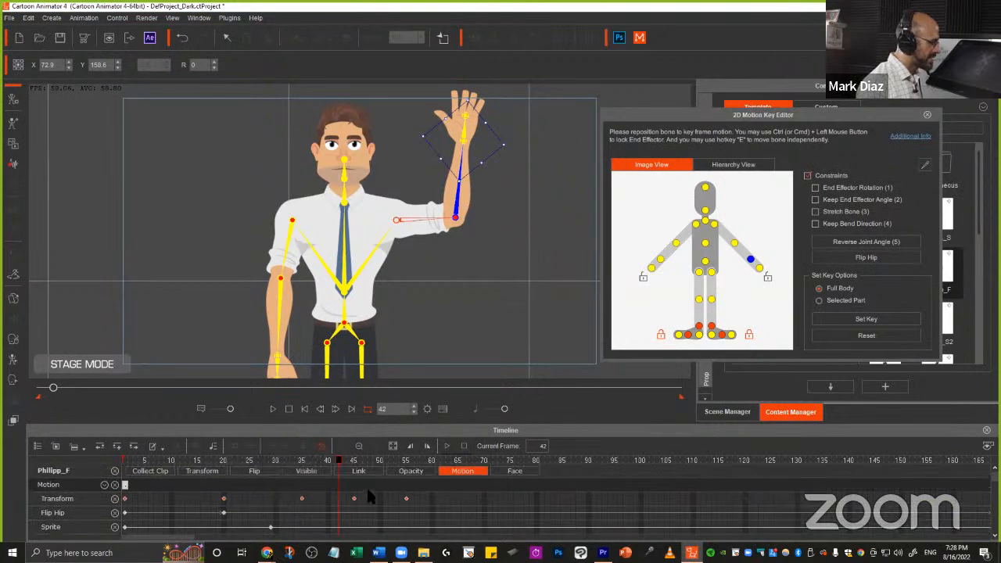
drag(348, 497, 423, 507)
key(ctrl+c)
click(560, 503)
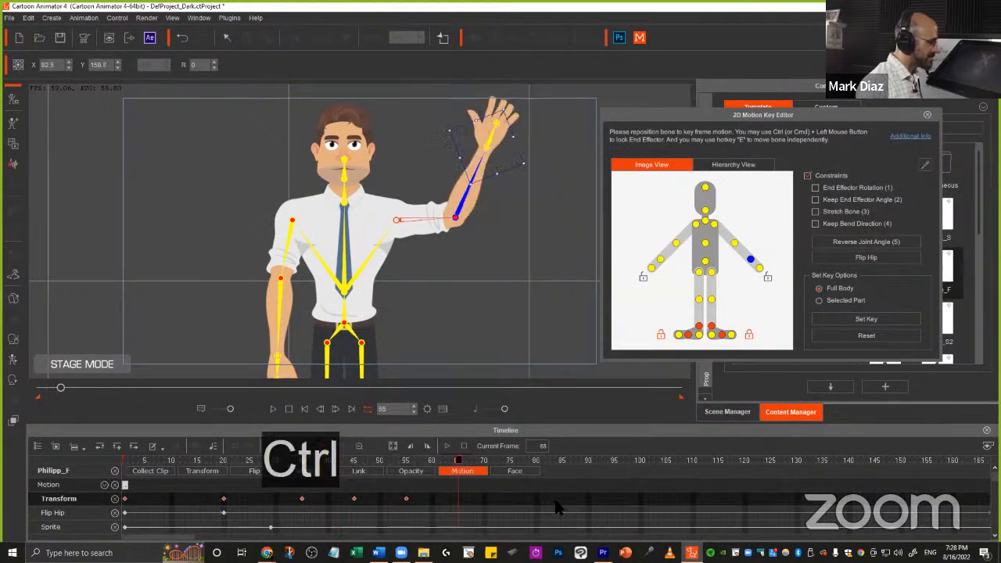
key(ctrl+v)
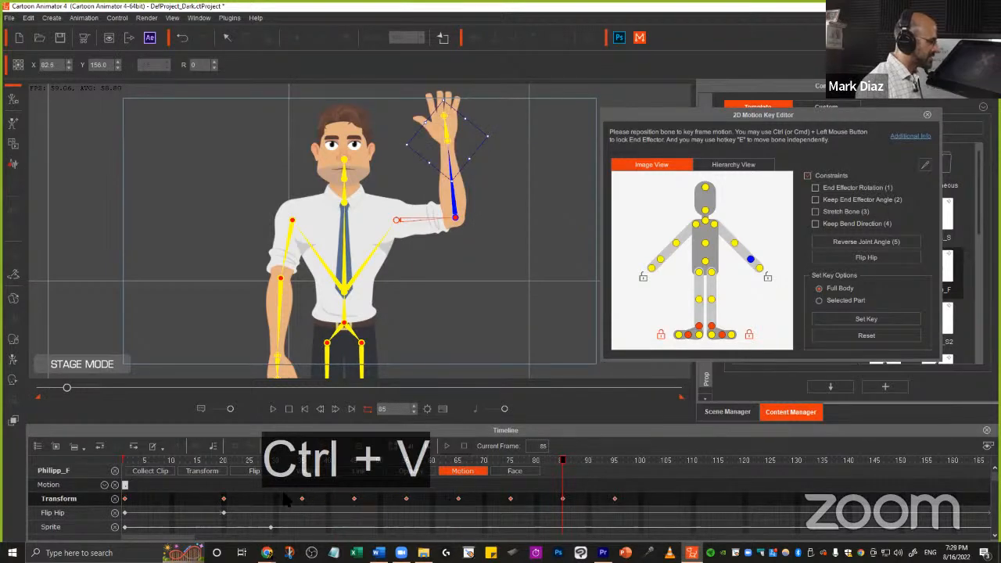
- Play back the repeated wave, shift the stage view, and close the 2D Motion Key Editor
click(264, 506)
key(space)
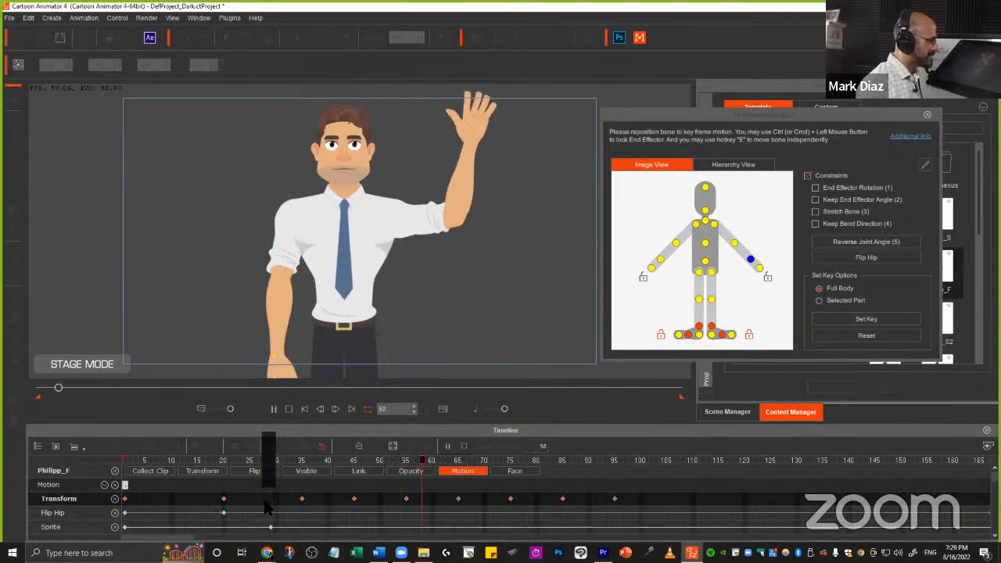
alt+click(422, 241)
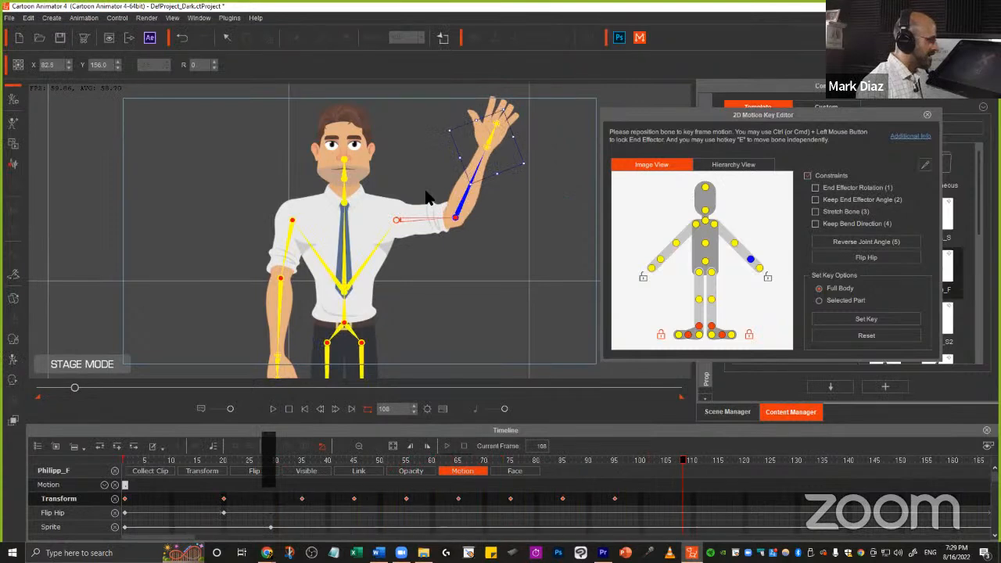
click(928, 117)
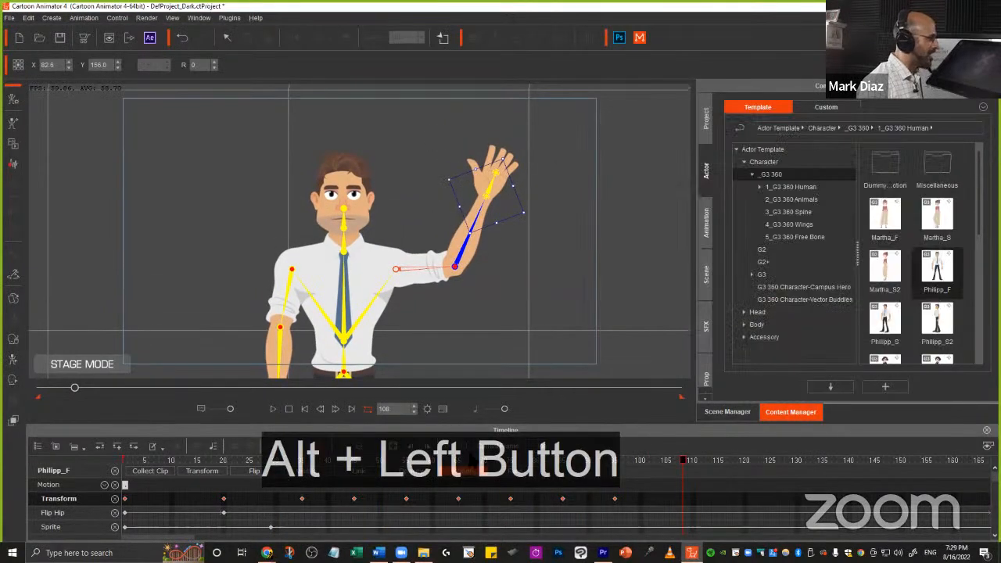
- Play back the raised-arm wave several times from around frame 20 to check how the repeated motion looks
click(218, 501)
key(space)
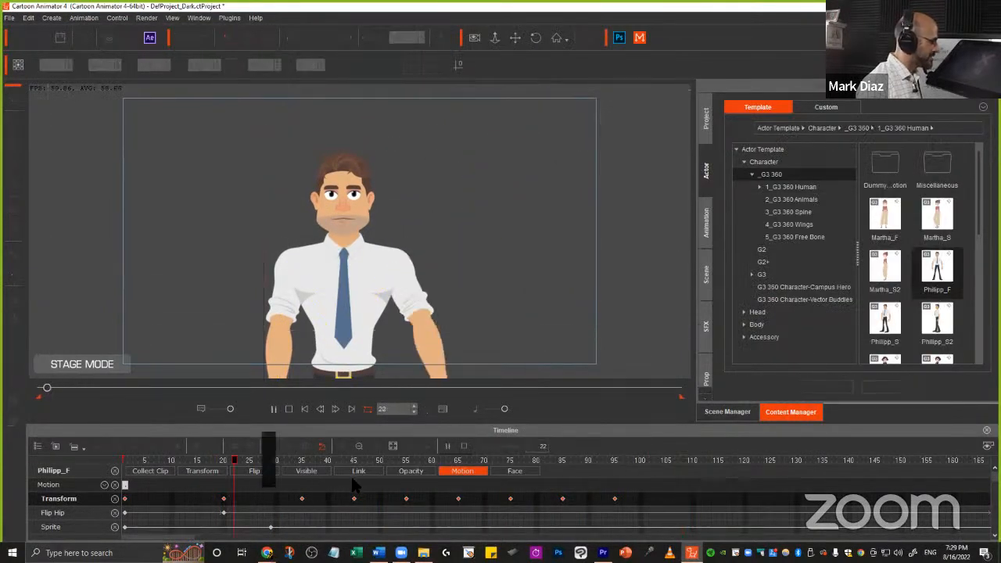
click(409, 252)
key(space)
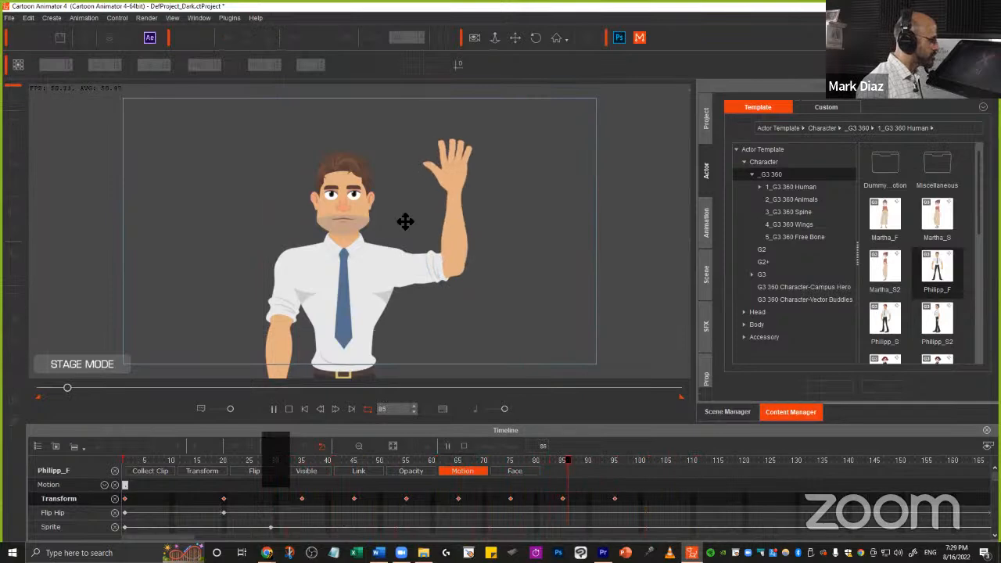
click(485, 257)
key(space)
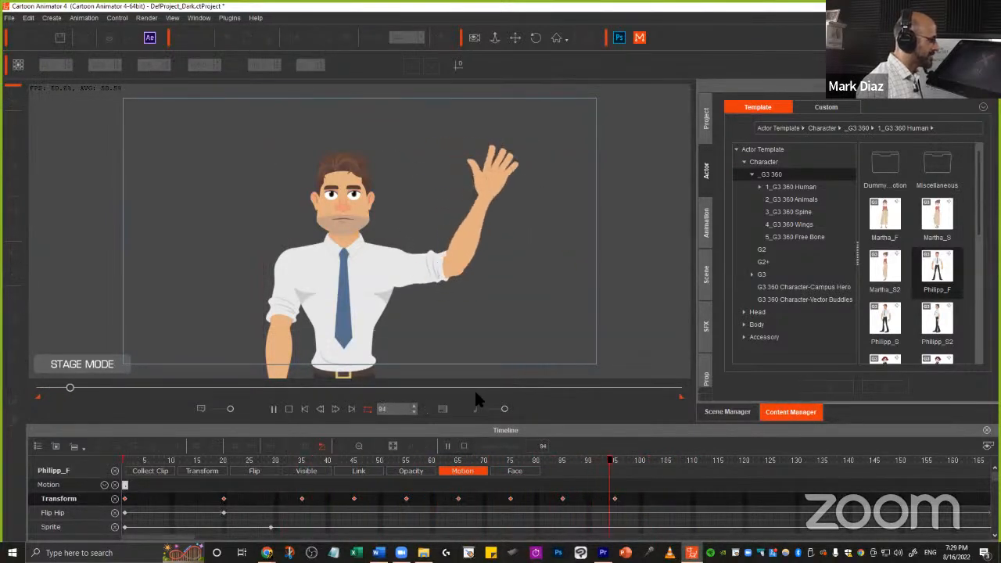
click(368, 270)
click(289, 500)
key(space)
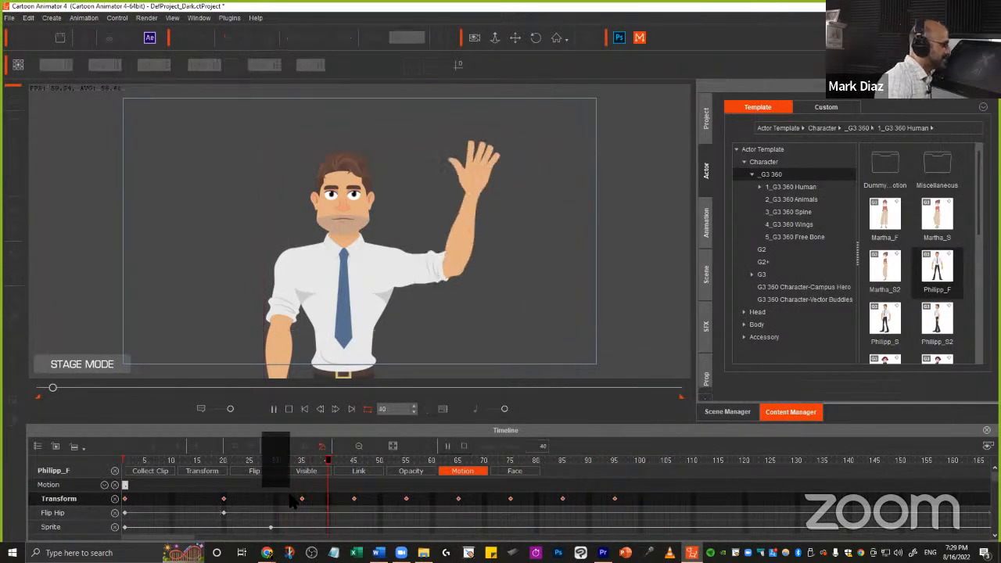
key(space)
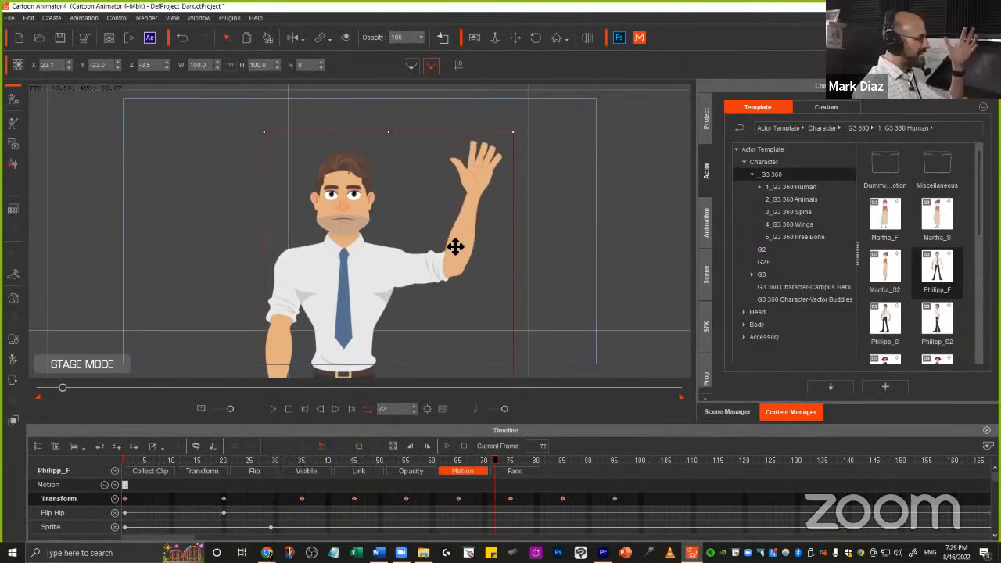
- Marquee-select the keys along the Motion Transform track to show their full range
click(672, 500)
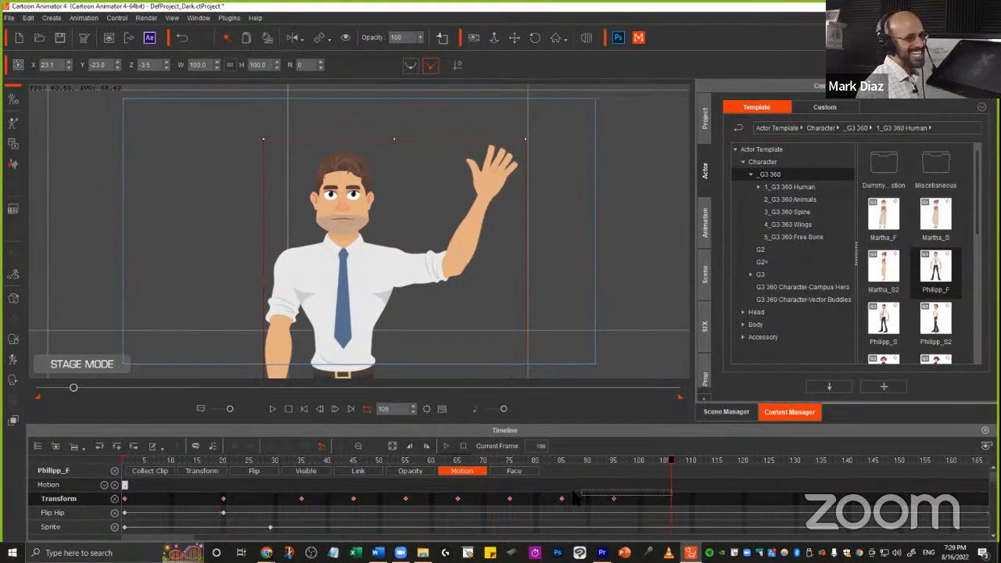
drag(496, 482, 122, 501)
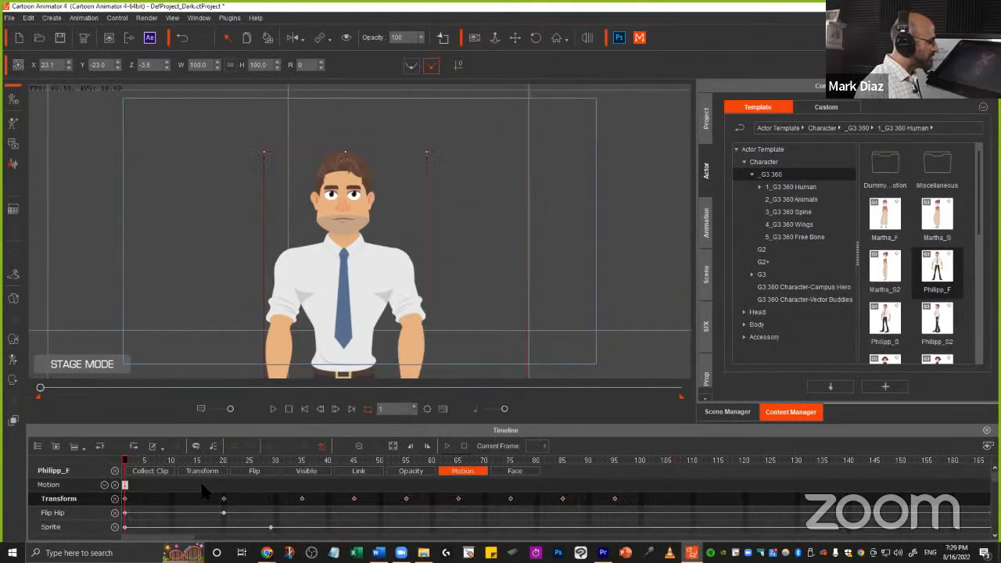
click(669, 507)
key(ctrl)
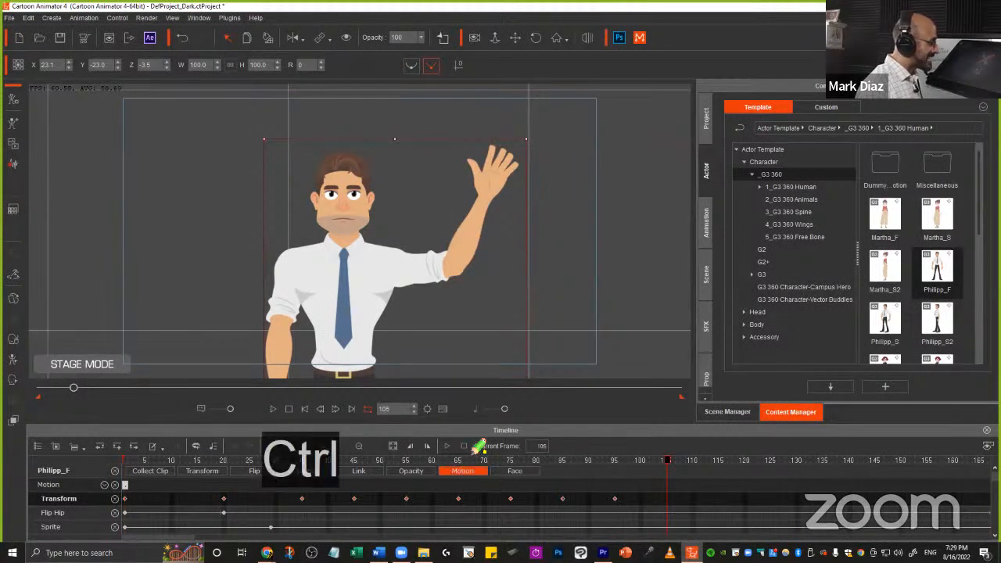
key(Escape)
- Circle the keys on the bone tracks around Hip_T with the on-screen pen, and clear the drawing
click(494, 512)
scroll(492, 517, down, 3)
key(ctrl)
mouse_move(584, 488)
mouse_down()
mouse_move(140, 486)
mouse_move(118, 515)
mouse_move(266, 531)
mouse_move(650, 517)
mouse_move(735, 495)
mouse_up()
mouse_move(383, 498)
mouse_down()
mouse_move(127, 515)
mouse_move(78, 498)
mouse_move(79, 525)
mouse_move(106, 528)
mouse_move(63, 532)
mouse_up()
key(ctrl)
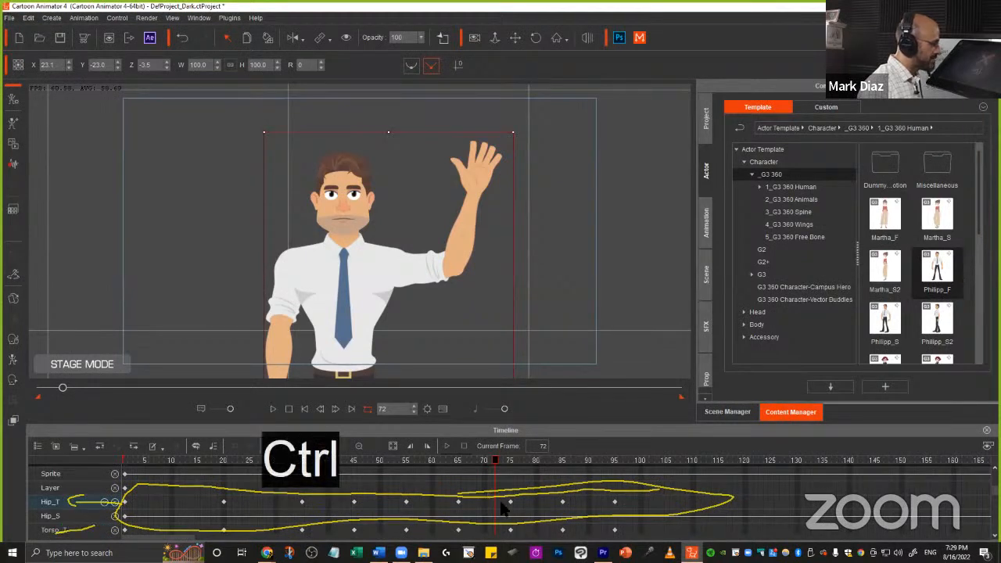
- Circle the Motion Transform keys and the Motion track toggle with the on-screen pen, and clear the drawing
scroll(532, 501, up, 4)
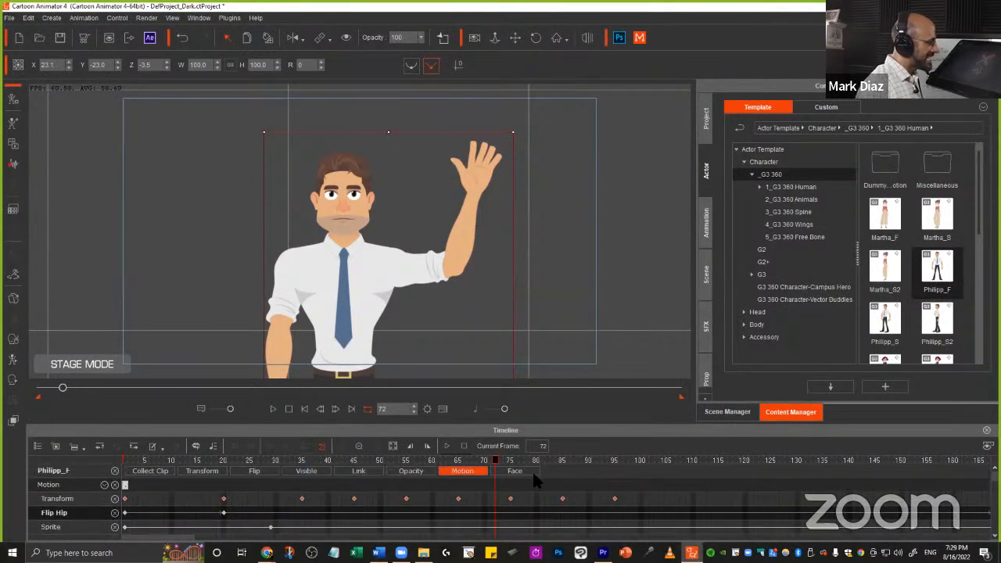
key(ctrl)
mouse_move(648, 486)
mouse_down()
mouse_move(342, 469)
mouse_move(125, 509)
mouse_move(436, 516)
mouse_move(676, 478)
mouse_move(83, 510)
mouse_move(100, 490)
mouse_move(47, 487)
mouse_move(55, 509)
mouse_move(93, 503)
mouse_move(86, 489)
mouse_move(31, 496)
mouse_up()
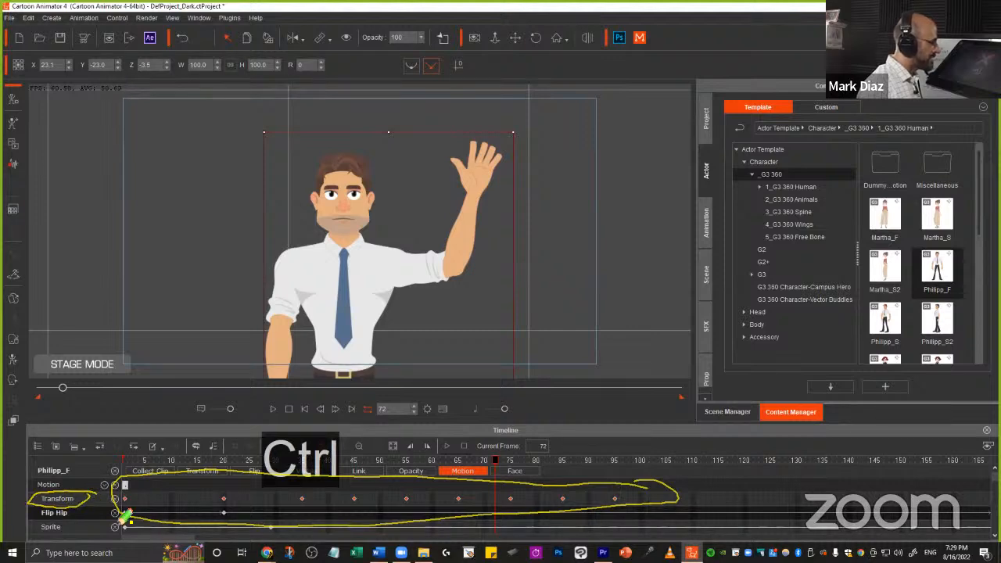
mouse_move(438, 486)
mouse_down()
mouse_move(495, 477)
mouse_move(431, 505)
mouse_up()
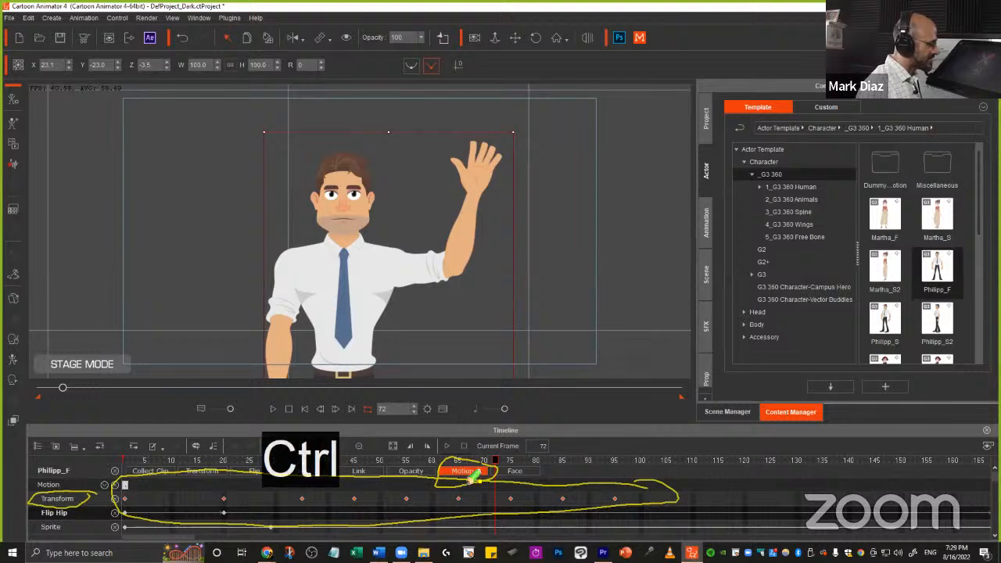
key(Escape)
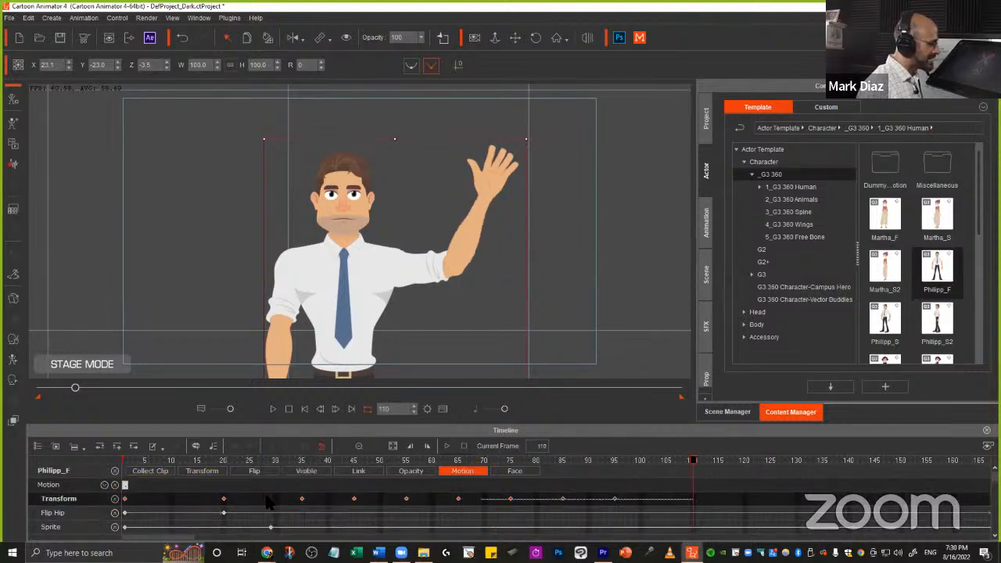
- Select the Motion Transform keys and apply the Smooth transition curve
click(123, 499)
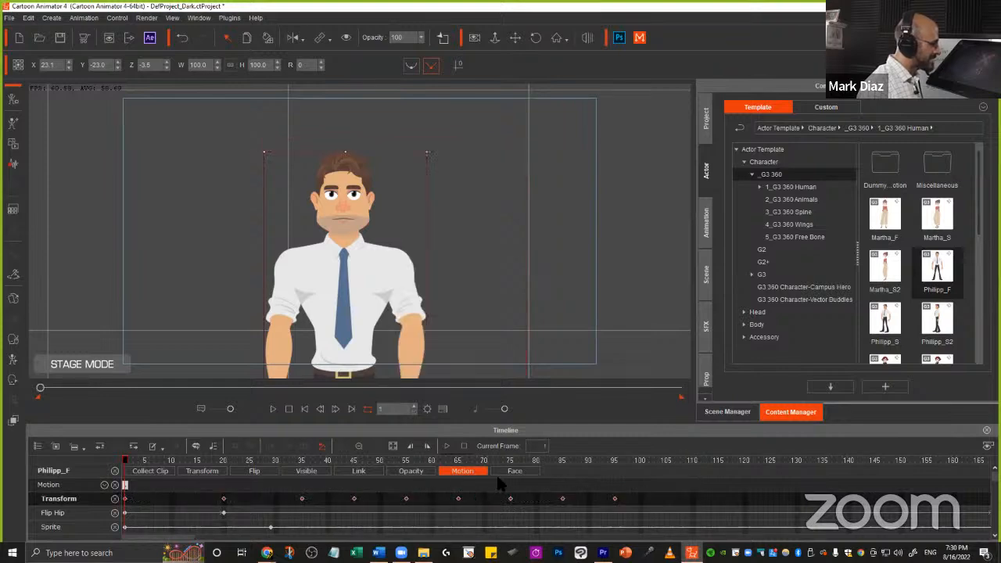
right_click(458, 498)
click(498, 474)
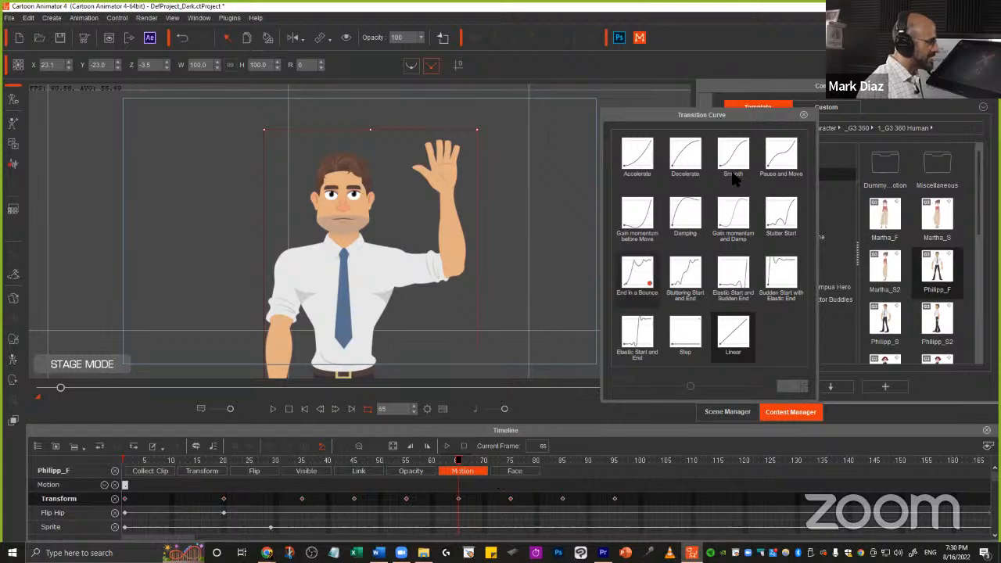
click(730, 147)
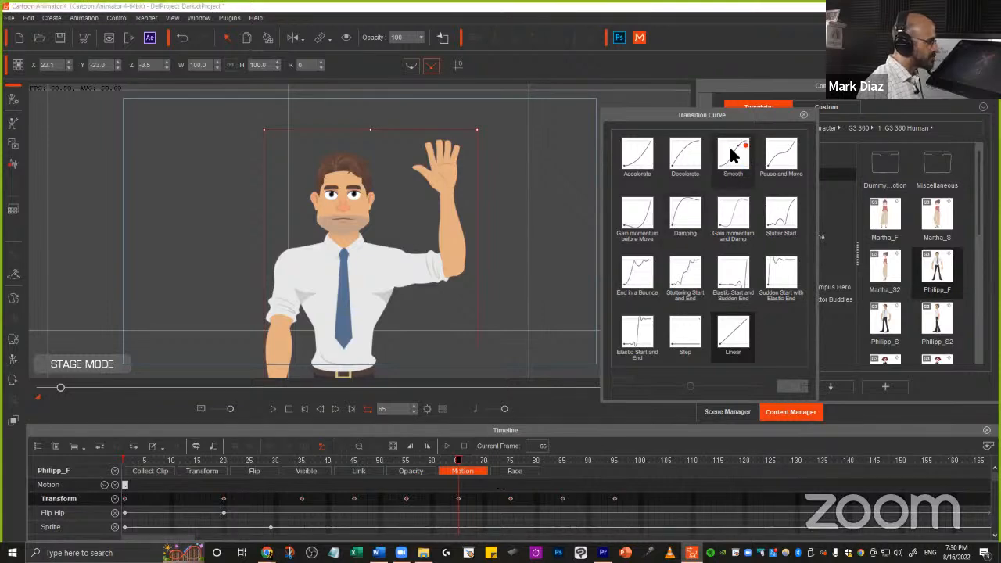
click(804, 115)
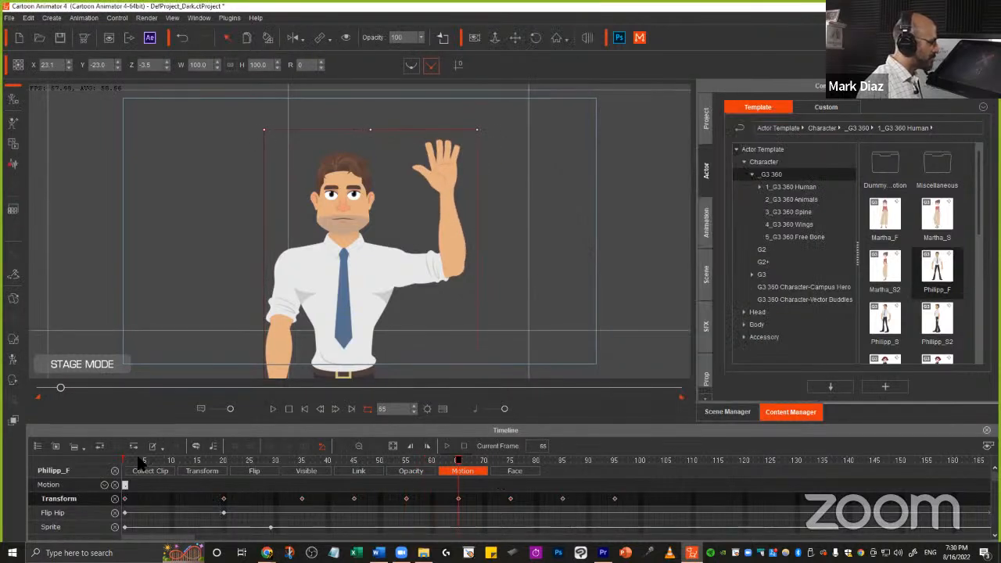
- Play back the wave from the start and scrub between frames 20 and 38 to review the arm raise
click(136, 461)
key(space)
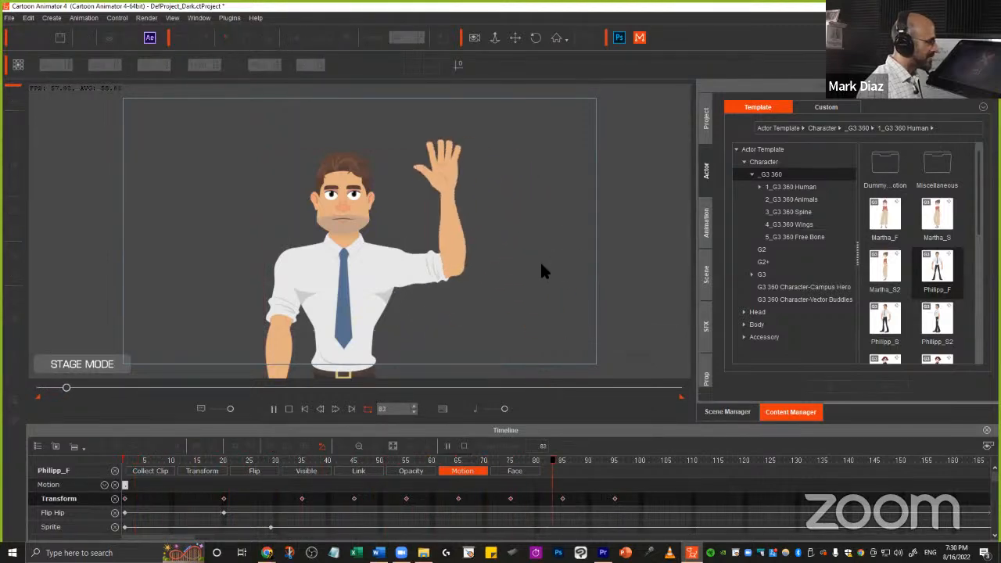
key(space)
drag(219, 459, 317, 468)
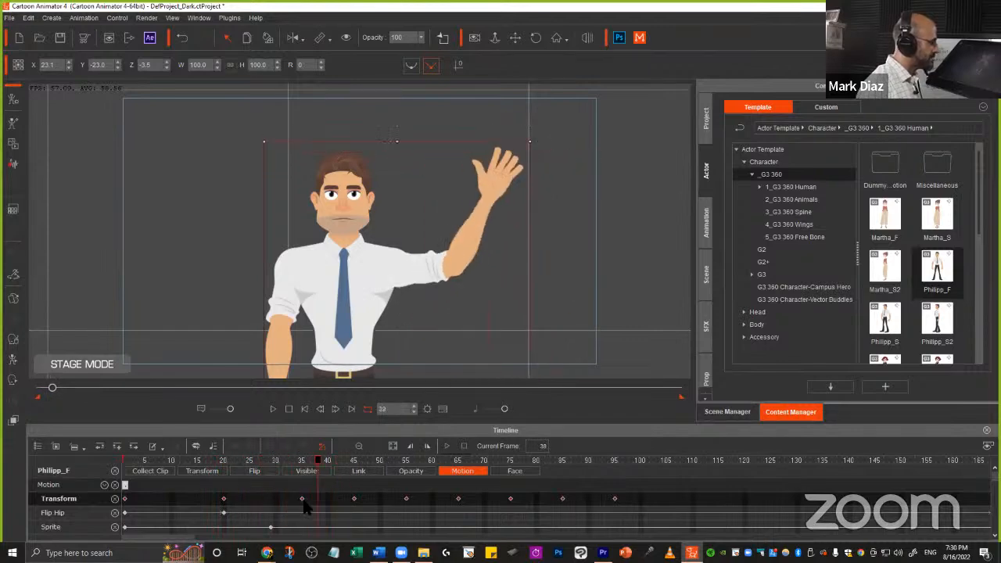
- Set the transition curve to Linear from the Motion Transform key at frame 35
click(303, 501)
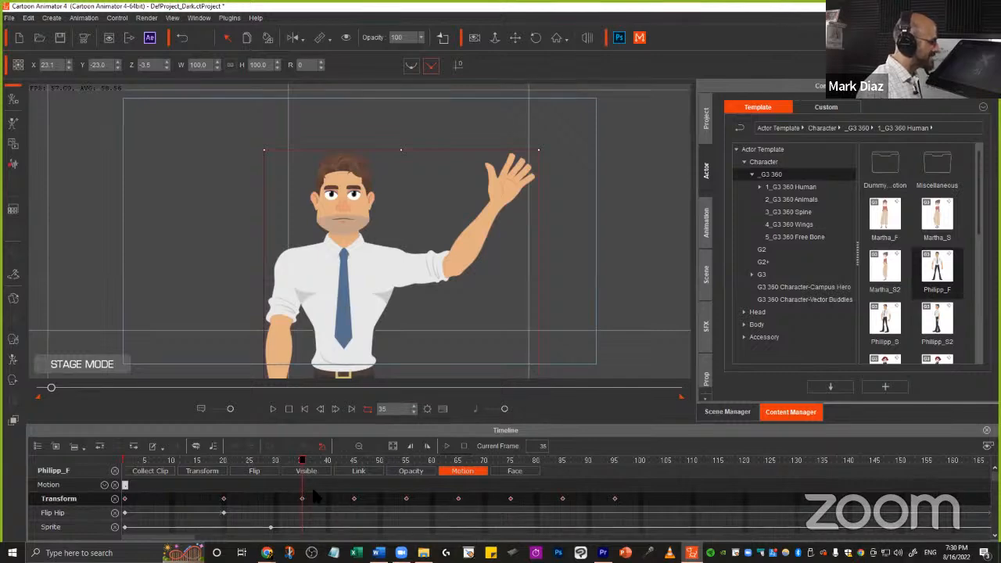
right_click(313, 497)
click(335, 477)
click(724, 337)
click(803, 114)
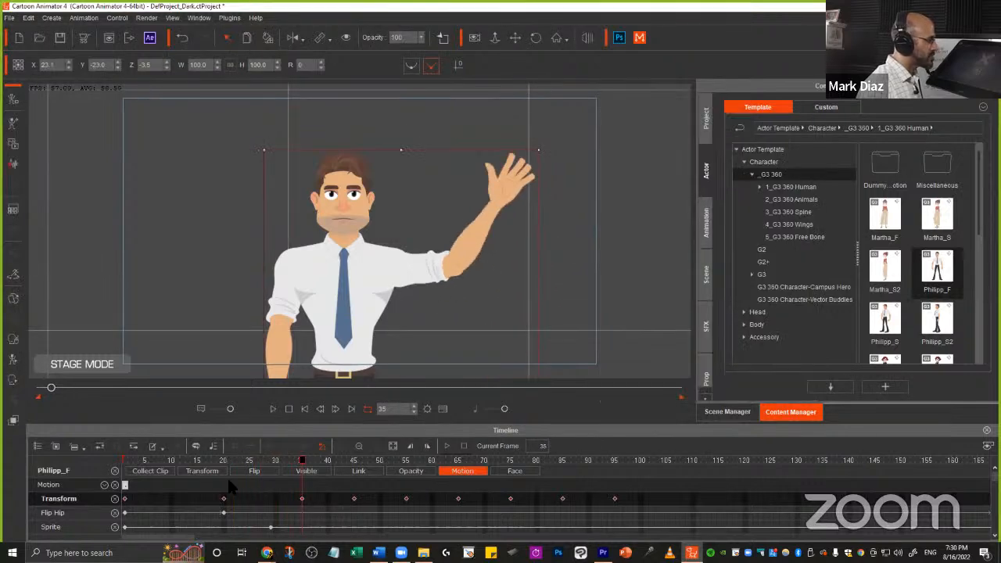
- Play back the arm raise from frame 20 to check the Linear transition
click(222, 470)
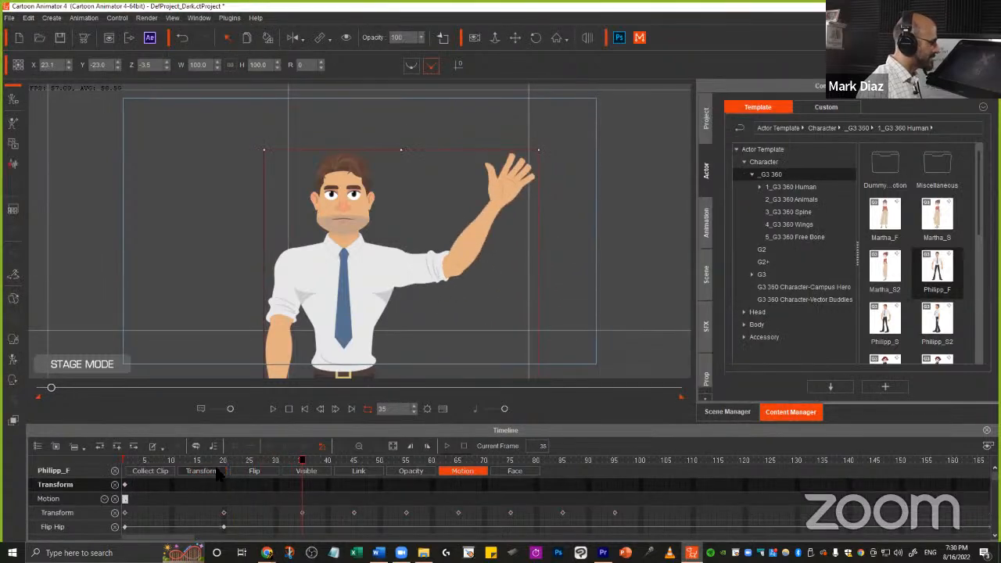
click(223, 470)
click(222, 455)
key(space)
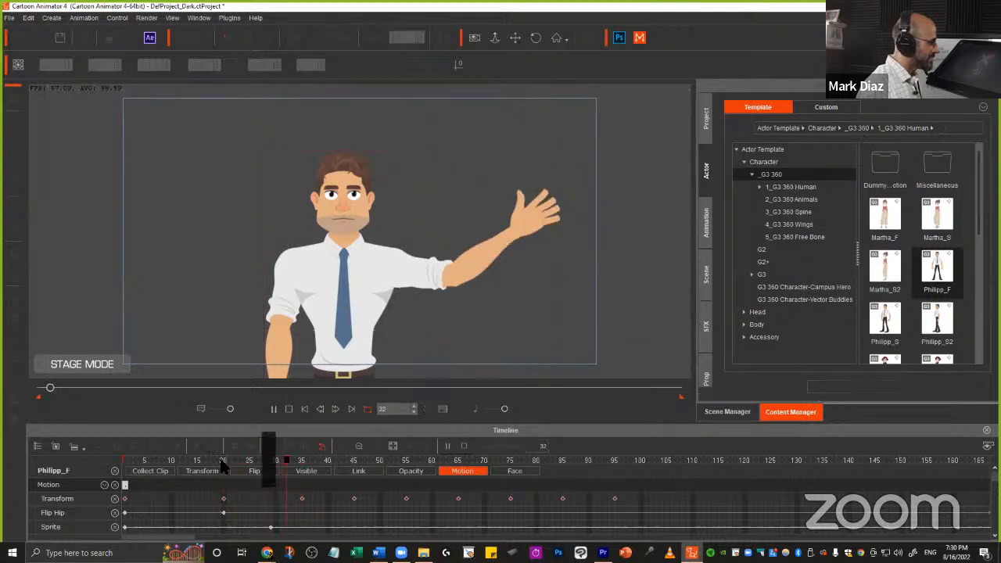
key(space)
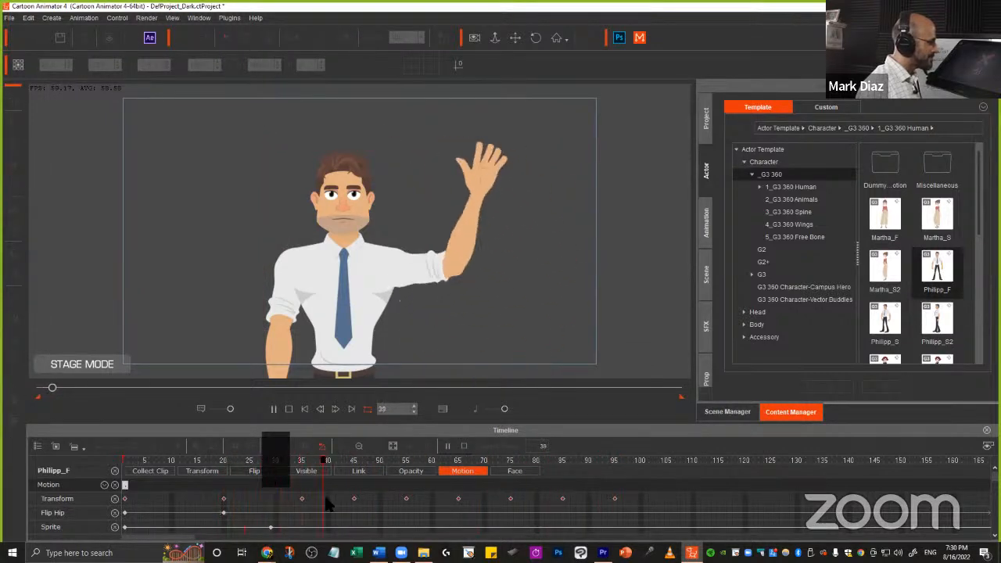
key(space)
click(302, 500)
key(Delete)
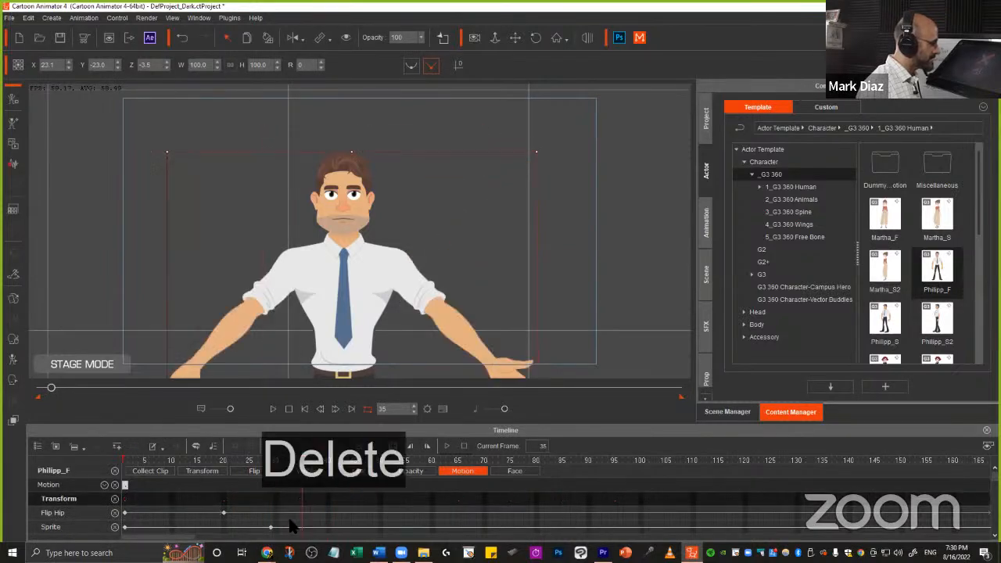
key(ctrl+z)
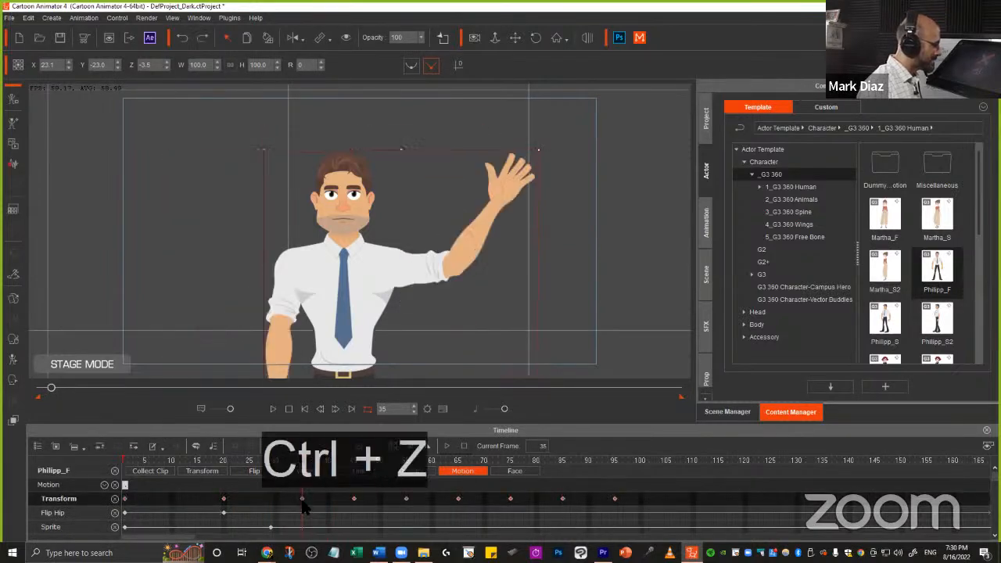
- Delete only the Motion Transform key at frame 35 and play back the shortened arm raise
click(323, 507)
click(302, 503)
key(Delete)
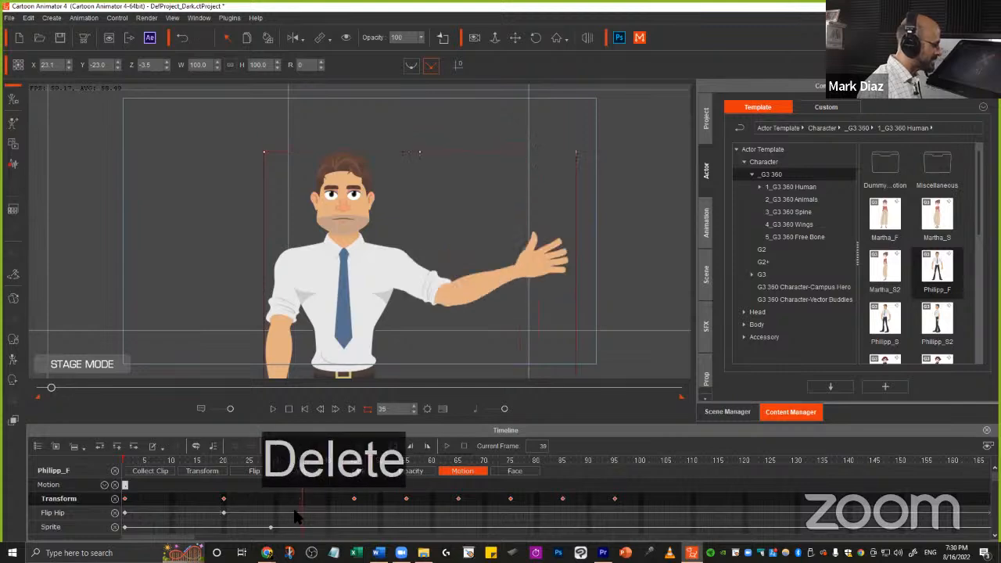
key(space)
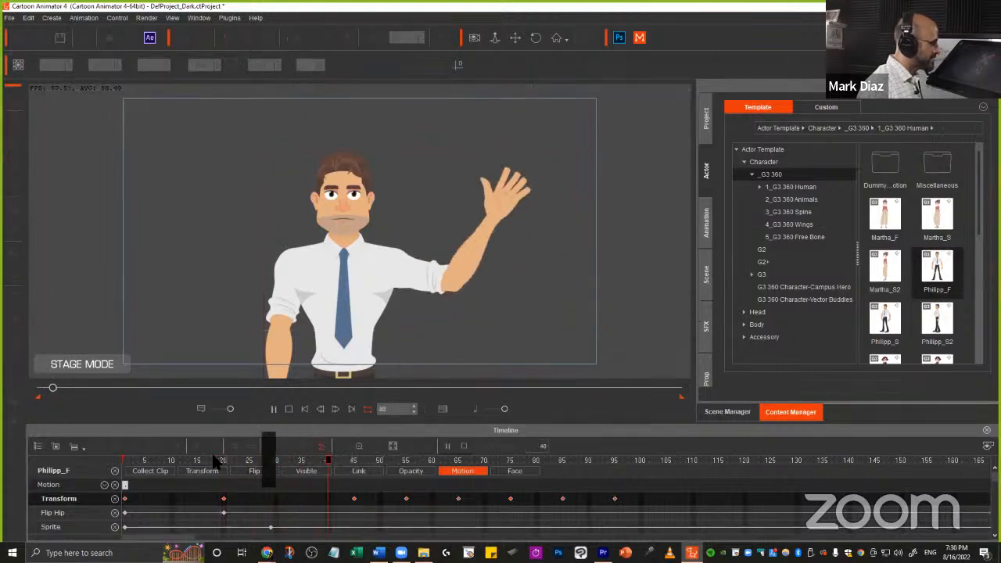
key(space)
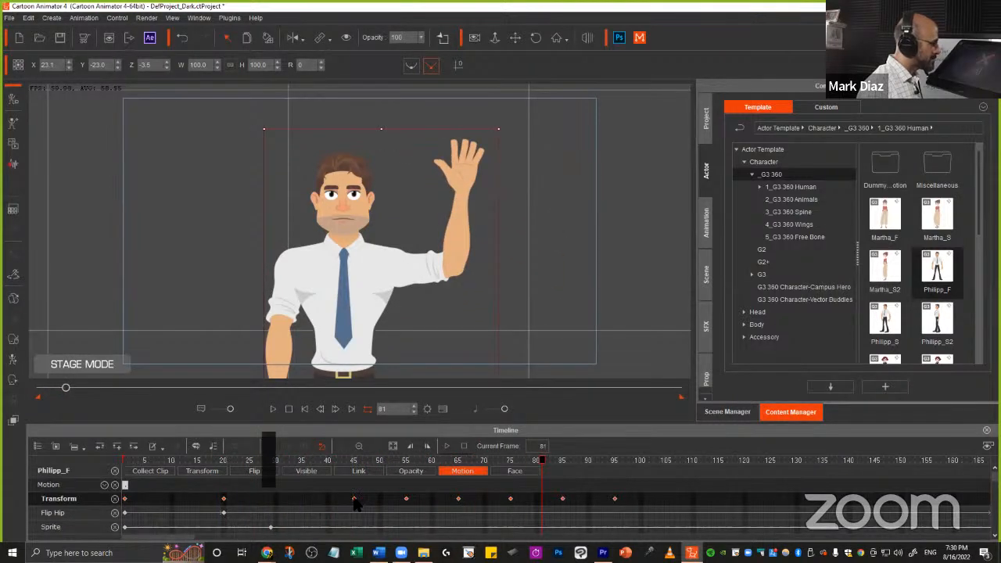
- Apply the Smooth transition curve to the Motion Transform keys from frame 45 to frame 95
click(354, 499)
right_click(355, 500)
click(384, 478)
click(743, 169)
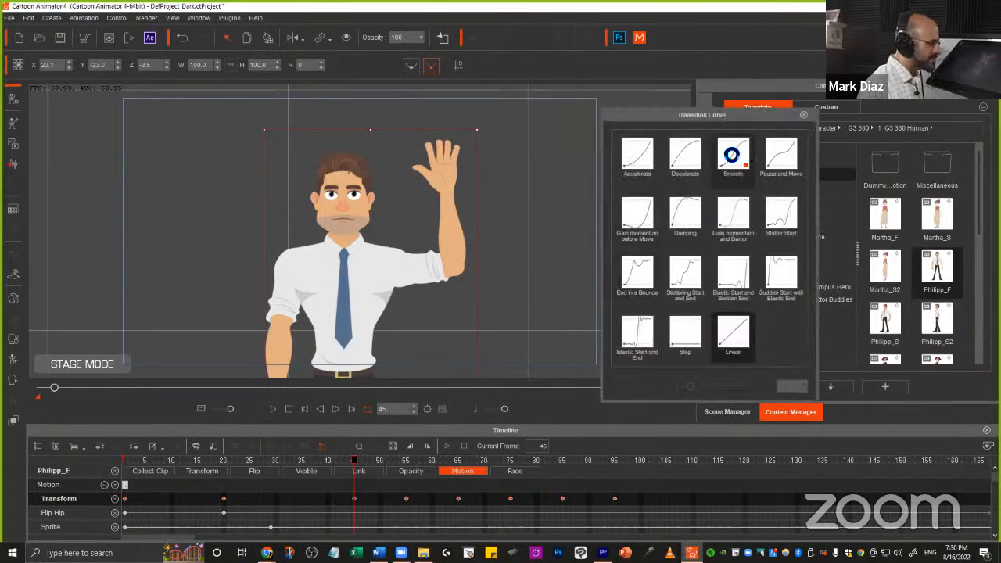
click(408, 501)
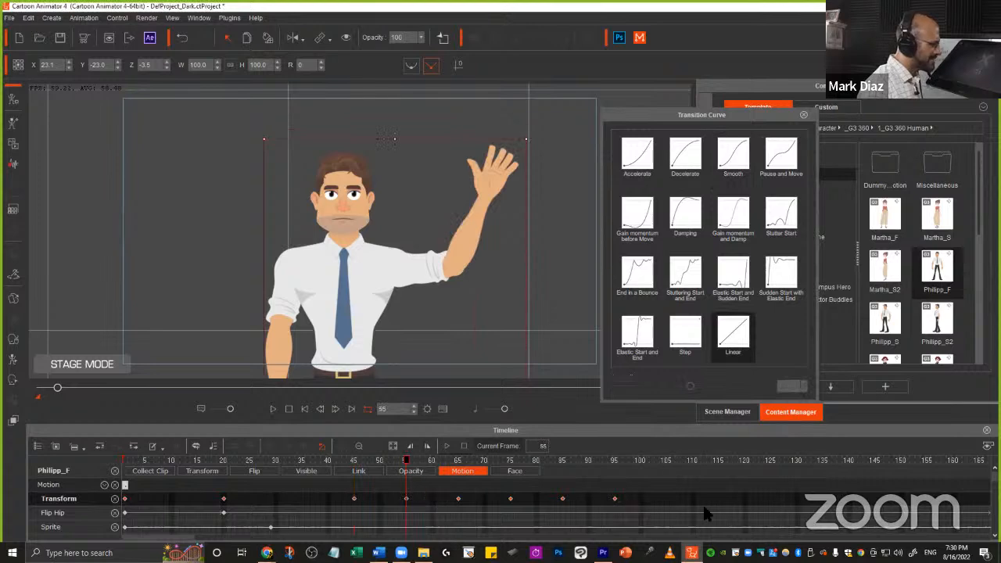
drag(664, 501, 319, 507)
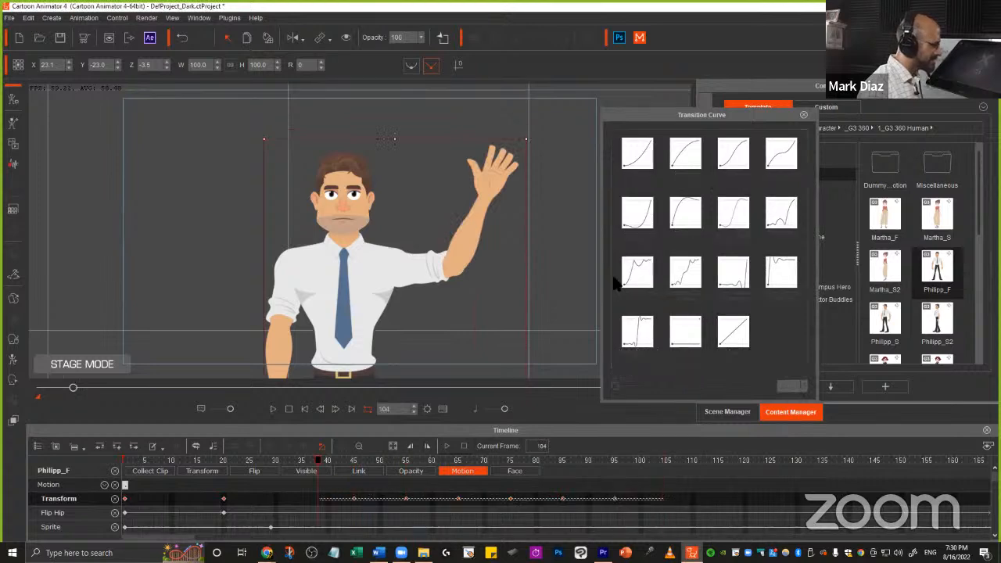
click(732, 161)
click(614, 490)
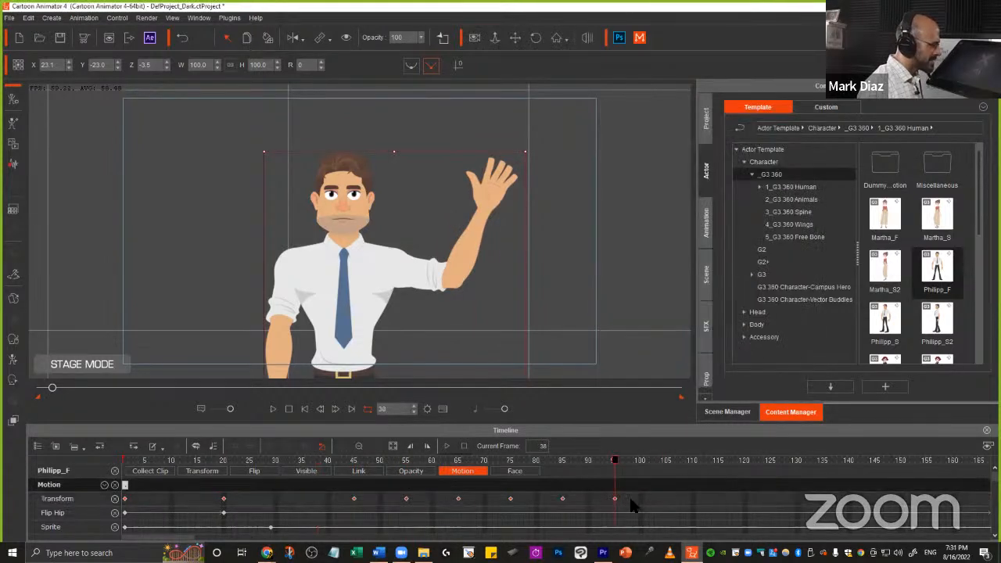
- Select the wave's Motion Transform keys from frame 95 back to frame 45 and set their transition curve to Smooth
drag(642, 501, 352, 501)
click(351, 502)
right_click(353, 500)
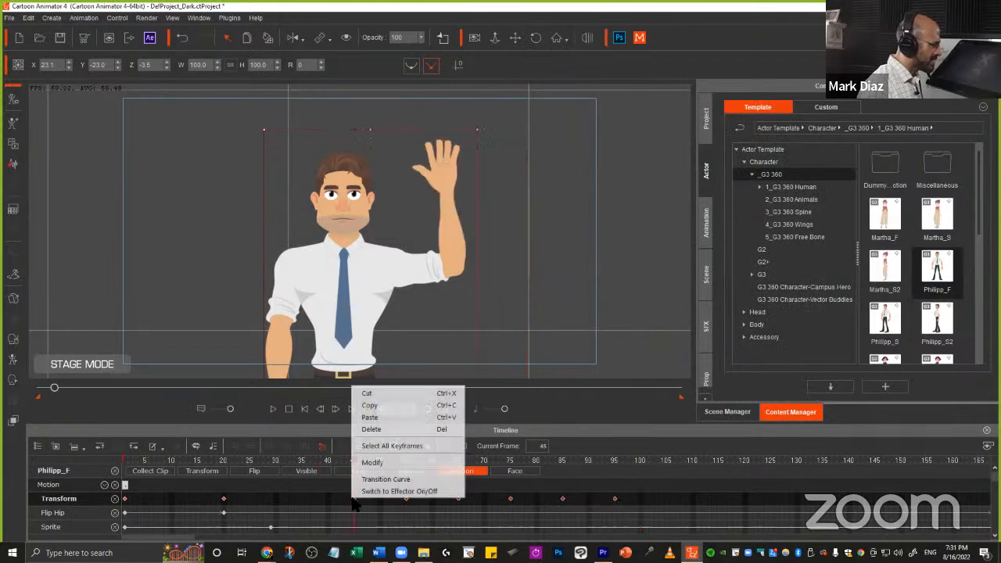
click(392, 489)
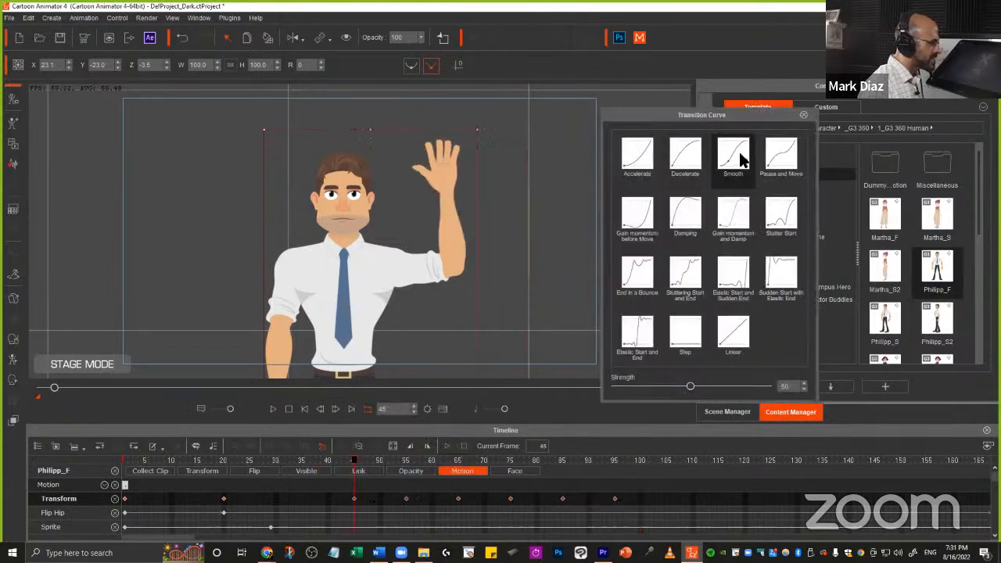
click(742, 159)
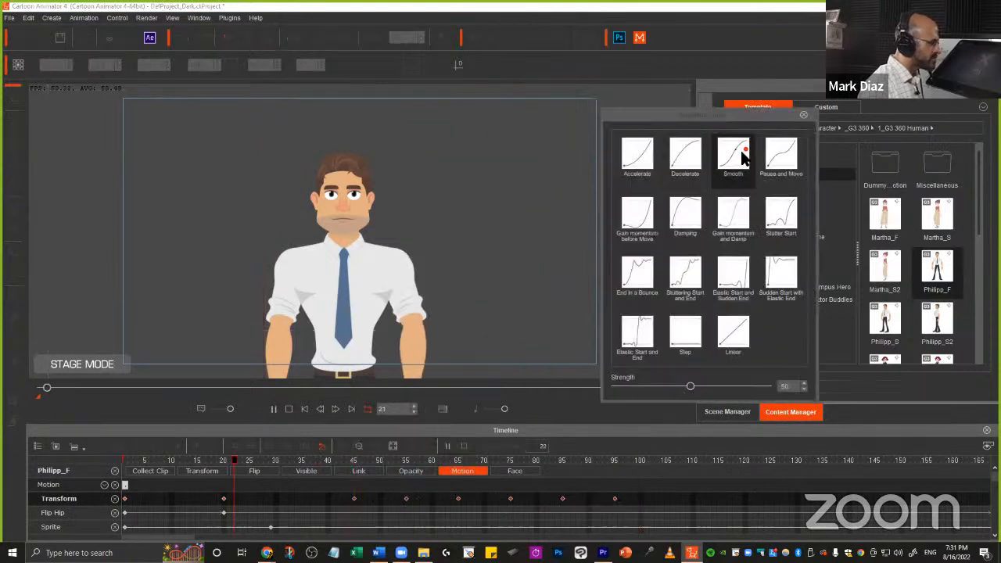
- Play back the arm raise and wave from the frame 20 Transform key to check the Smooth transitions
click(224, 499)
key(space)
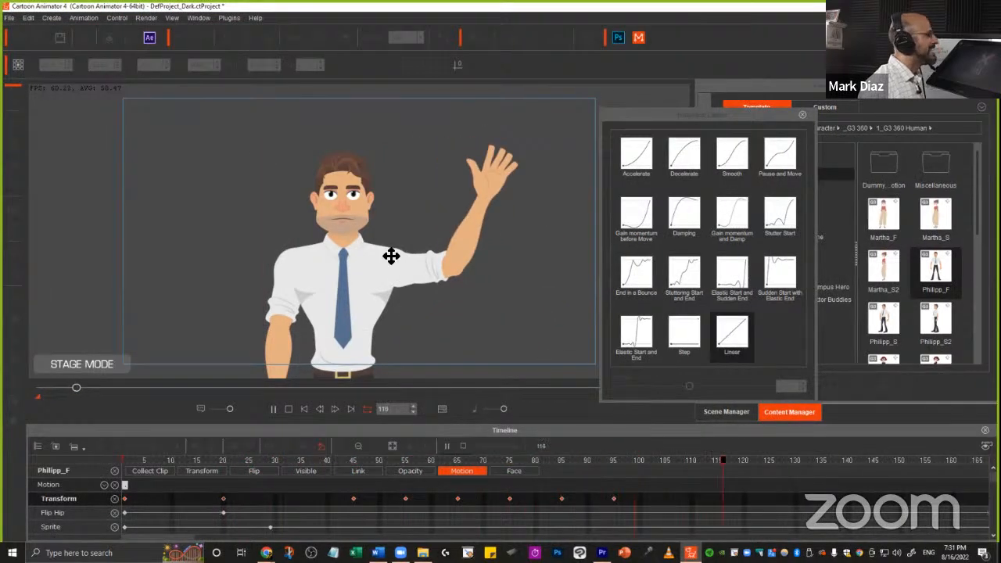
key(space)
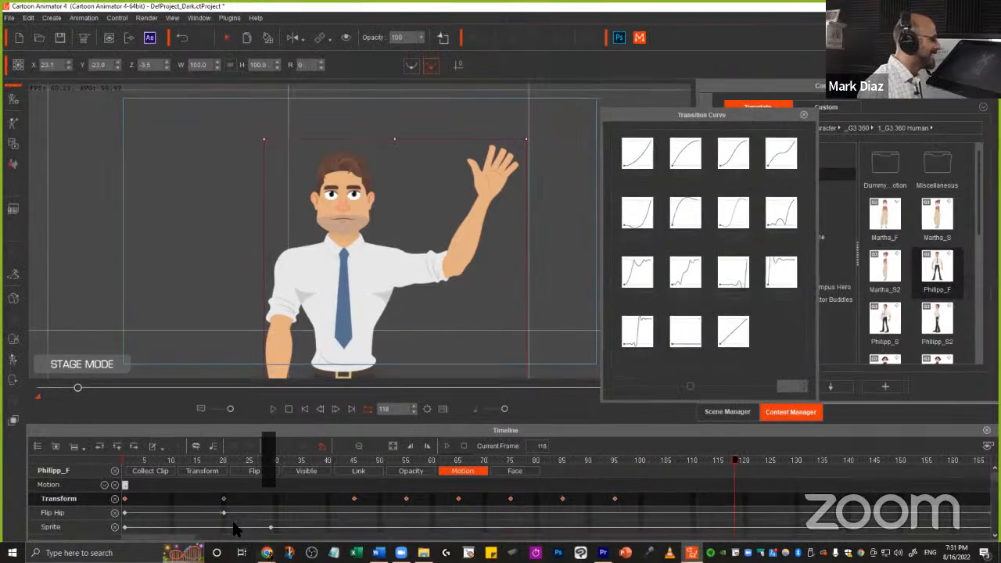
key(space)
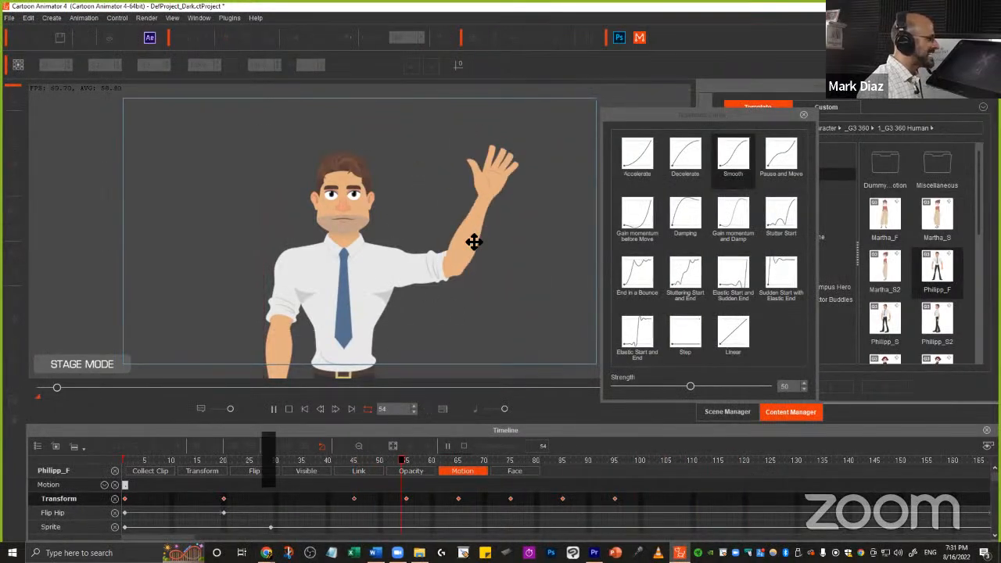
key(space)
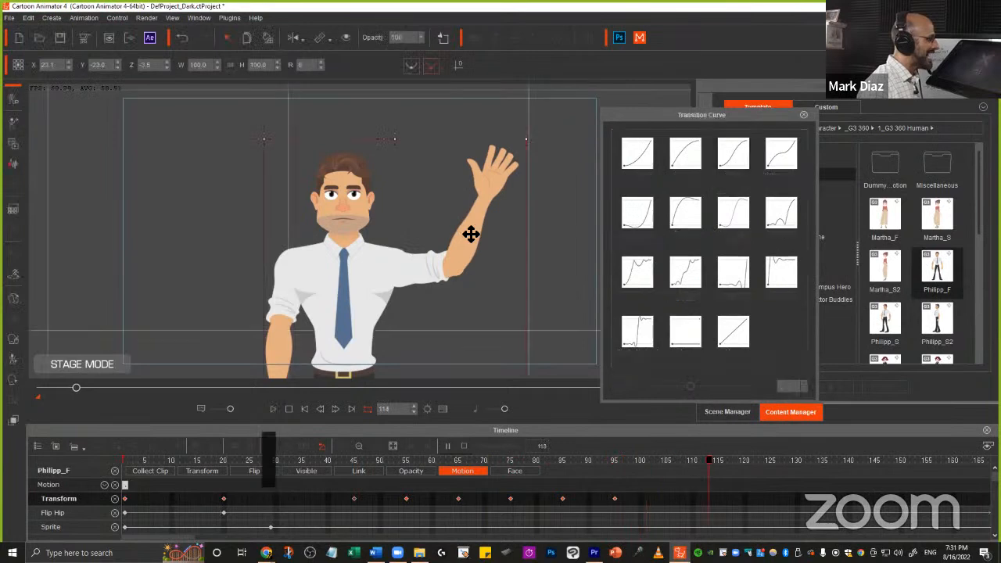
key(space)
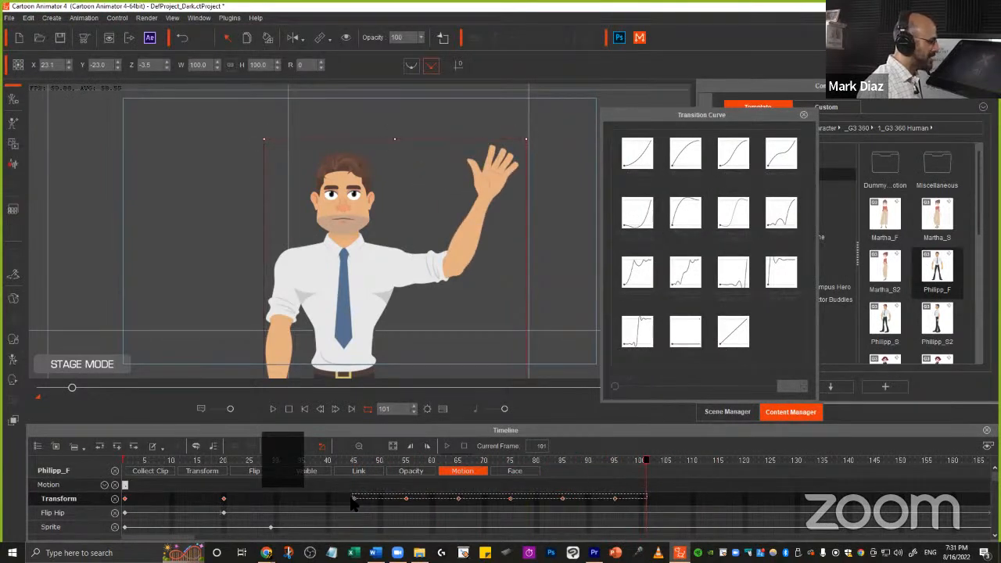
- Try the Linear transition curve on the wave's Motion Transform keys between frame 45 and frame 95
click(353, 499)
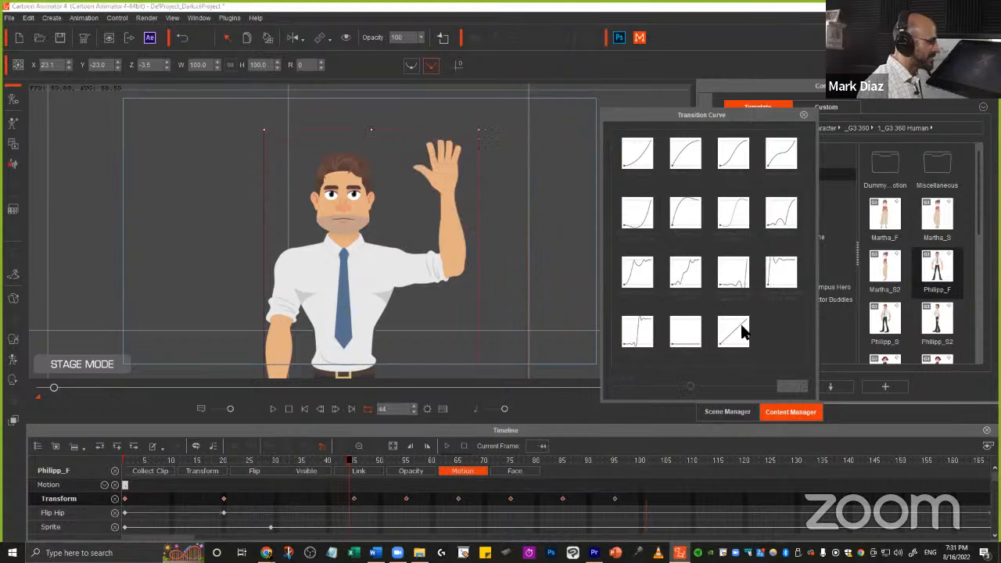
click(354, 498)
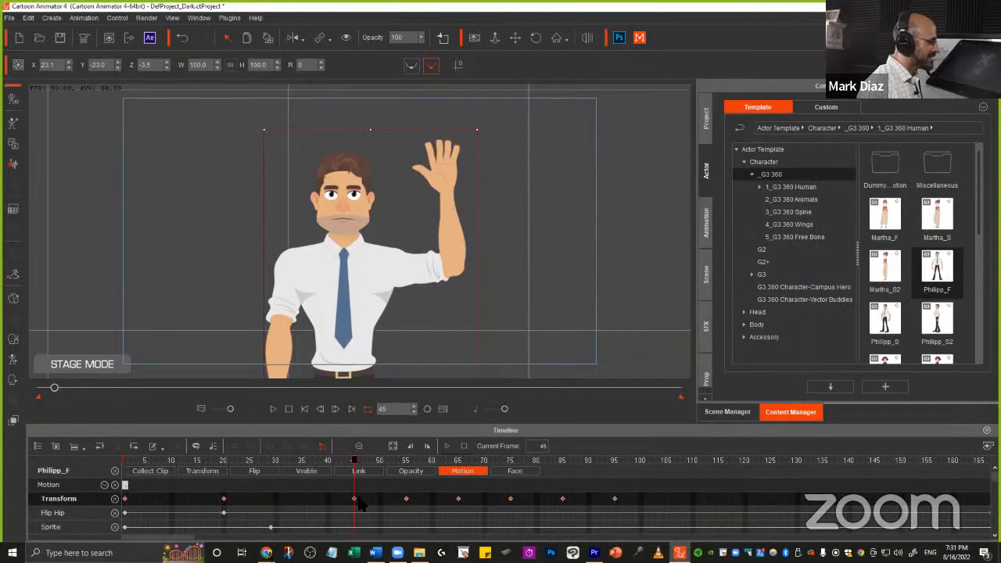
key(space)
right_click(615, 499)
click(637, 478)
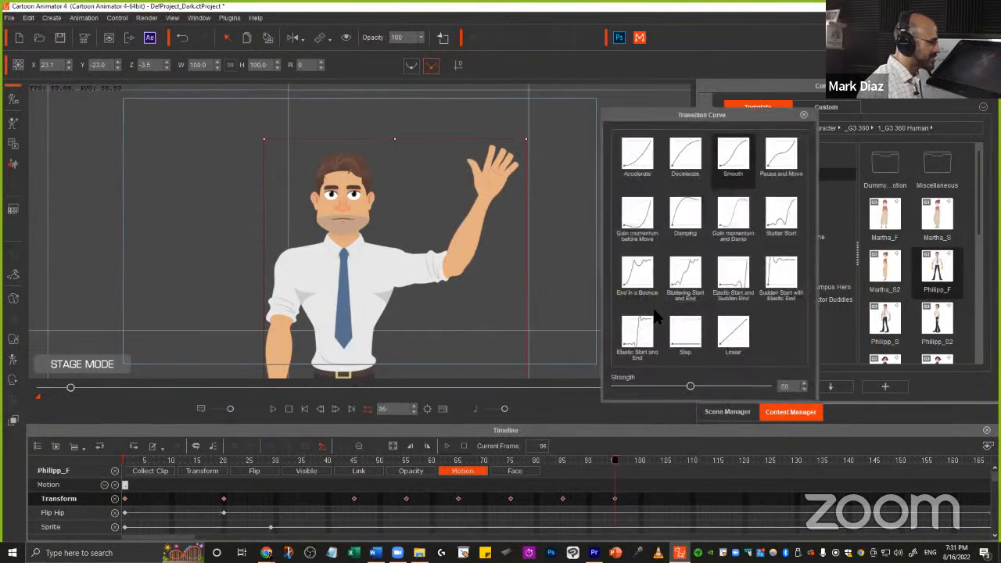
click(734, 336)
- Play back the wave from frame 45 to examine the motion with the Linear curve
click(350, 499)
key(space)
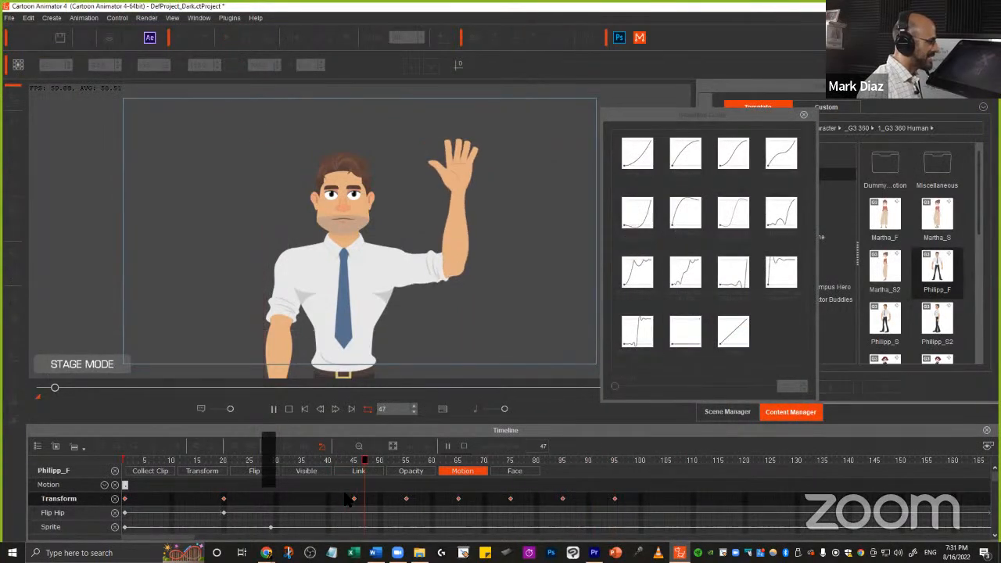
key(space)
- Undo the Linear transition change, play back the wave for comparison, and close the Transition Curve window
key(ctrl+z)
key(space)
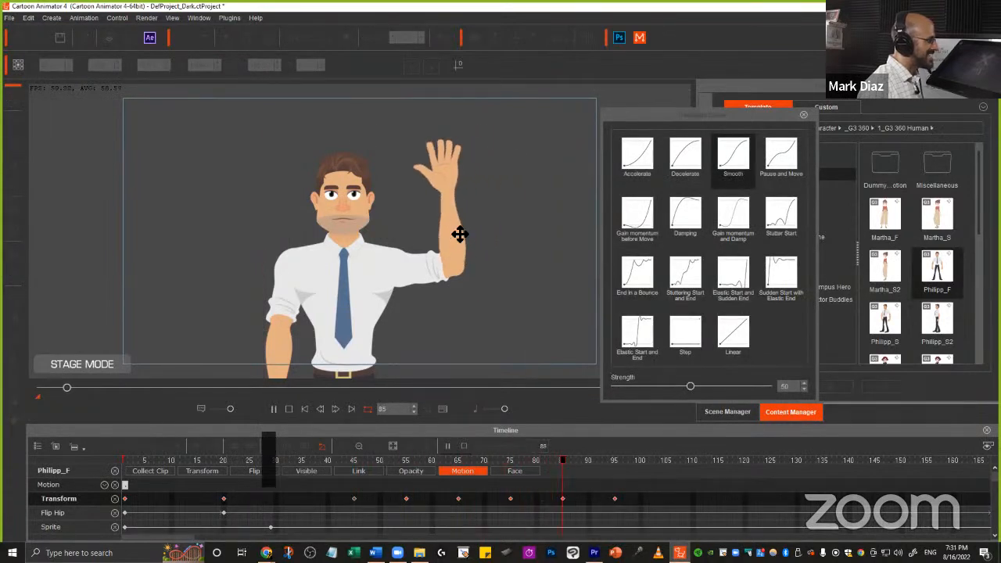
key(space)
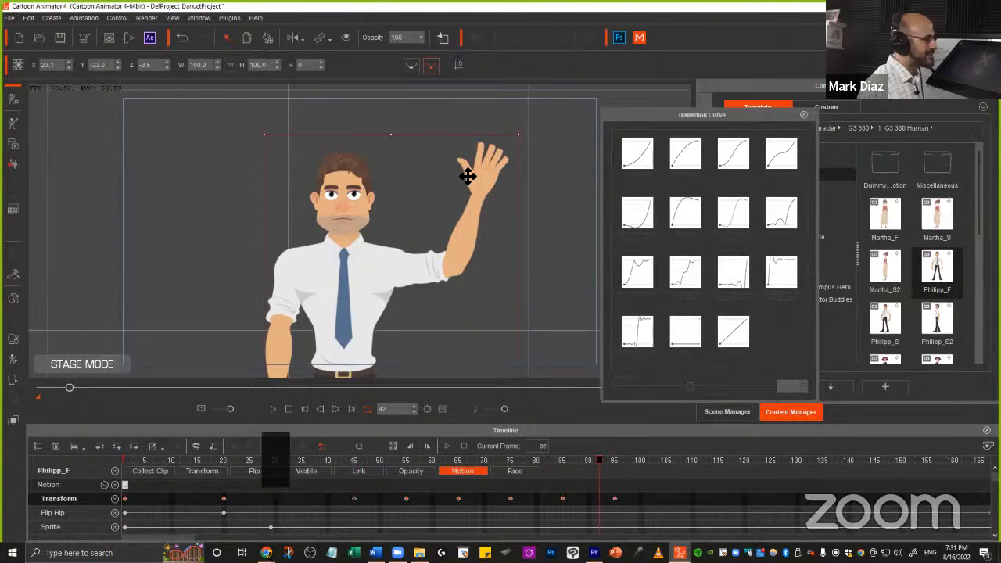
drag(728, 121, 697, 88)
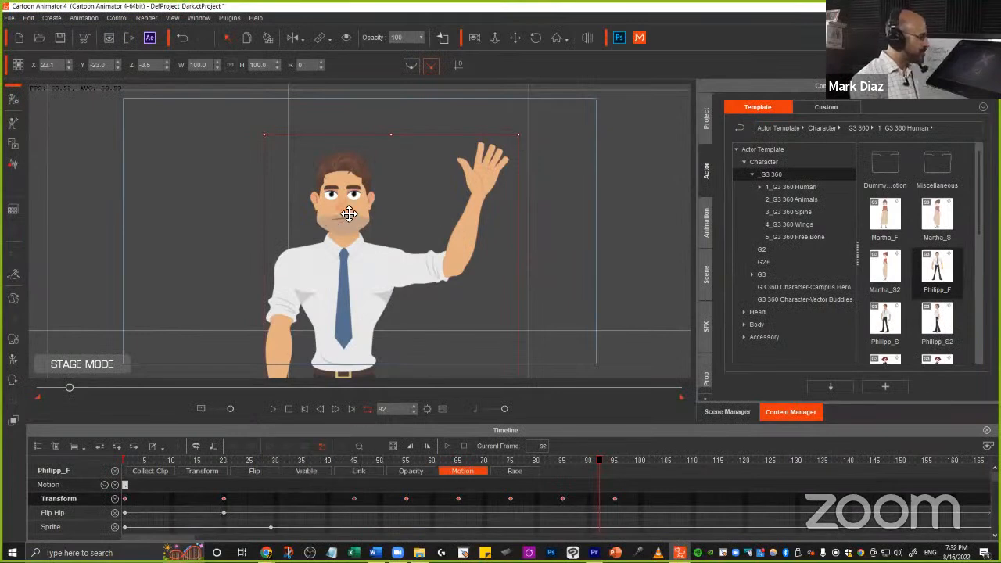
- In the Sprite Editor at frame 92, try the SmileOpen mouth sprite and replace it with OpenLip
drag(347, 212, 364, 225)
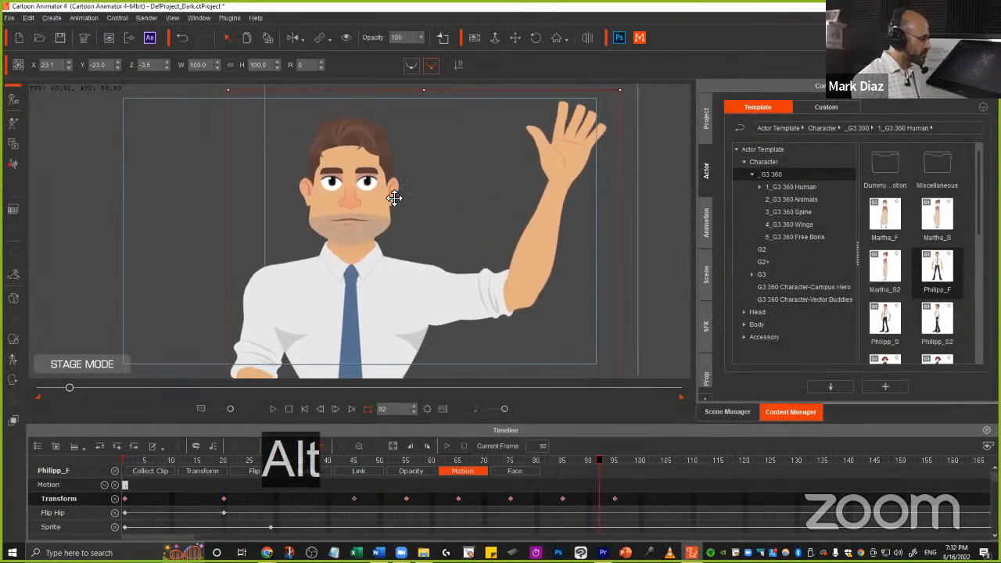
key(s)
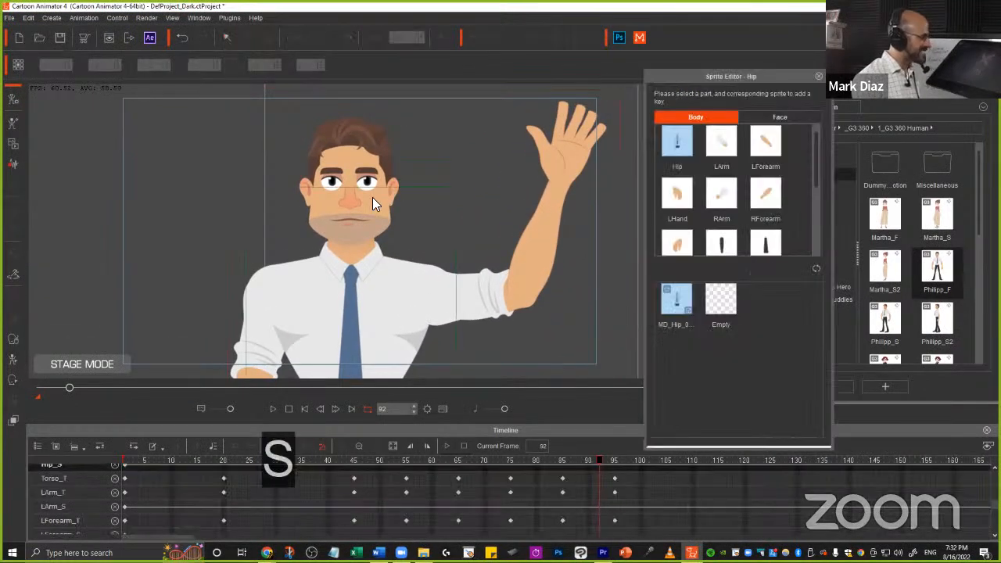
click(368, 183)
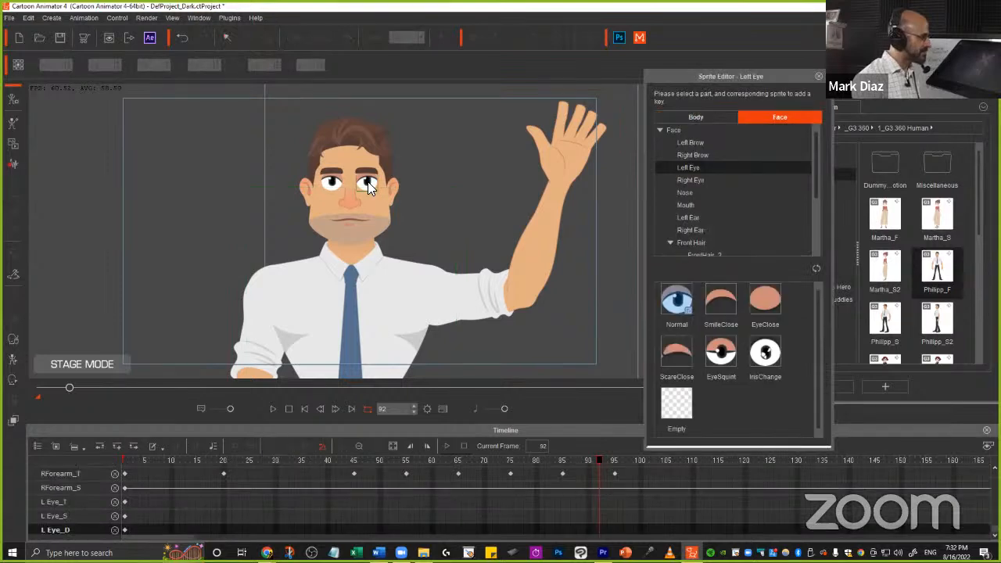
click(356, 222)
click(721, 302)
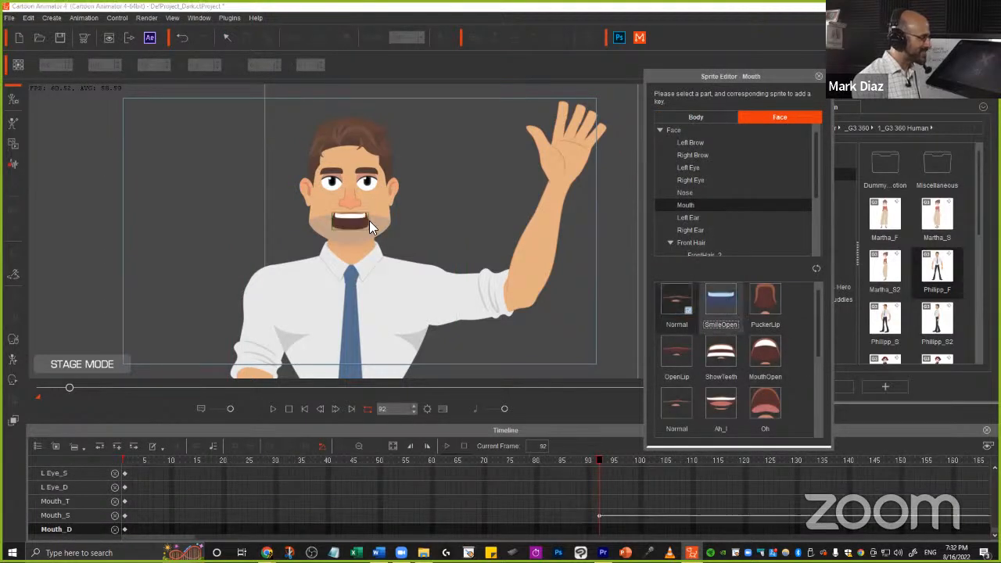
click(676, 357)
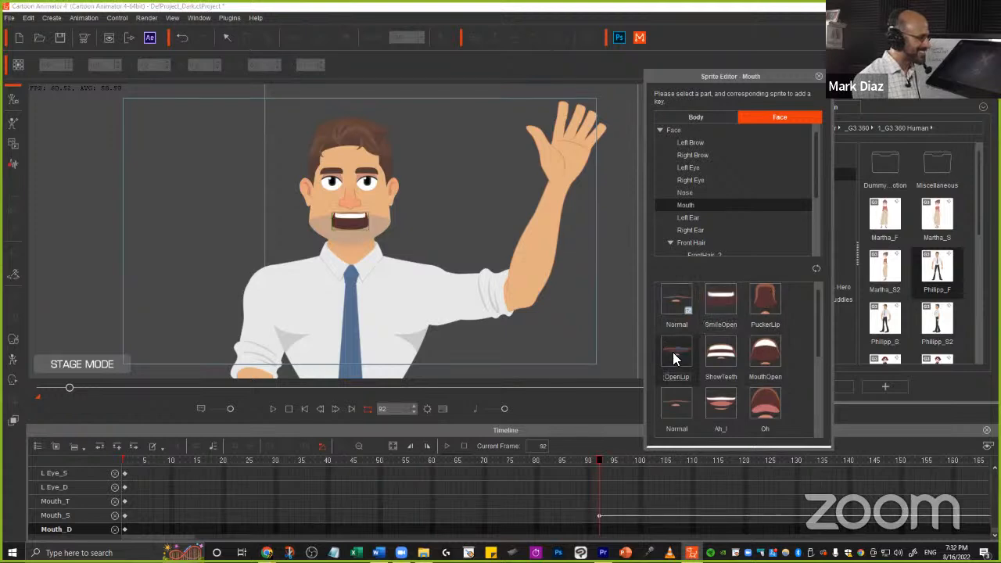
- Check the sprites available for the left brow and close the Sprite Editor
click(366, 170)
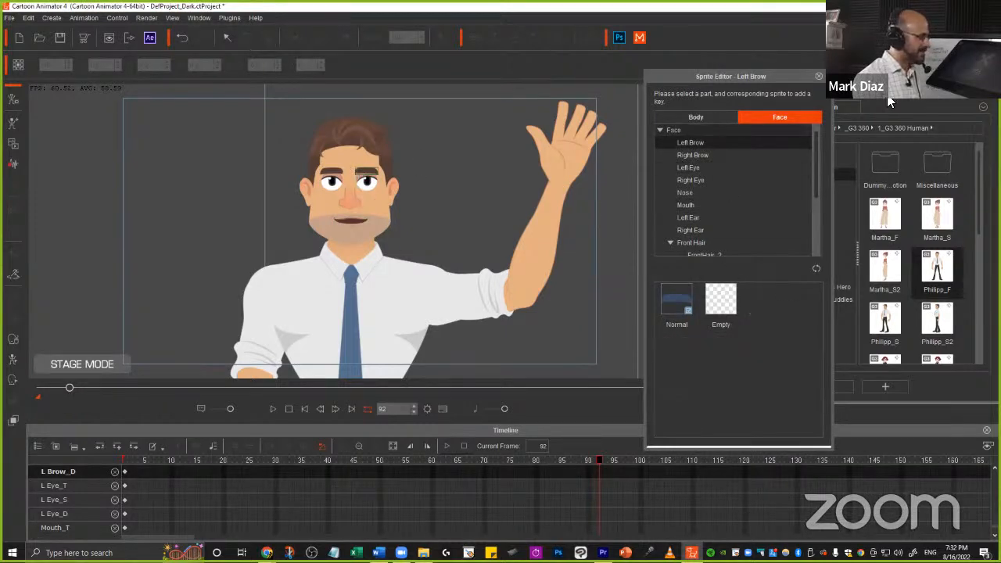
key(s)
key(t)
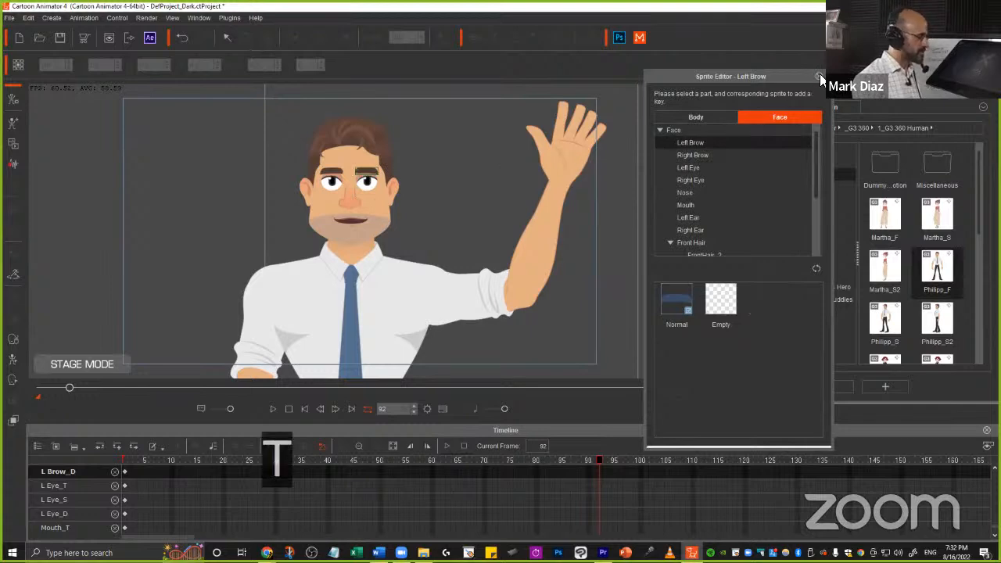
click(819, 76)
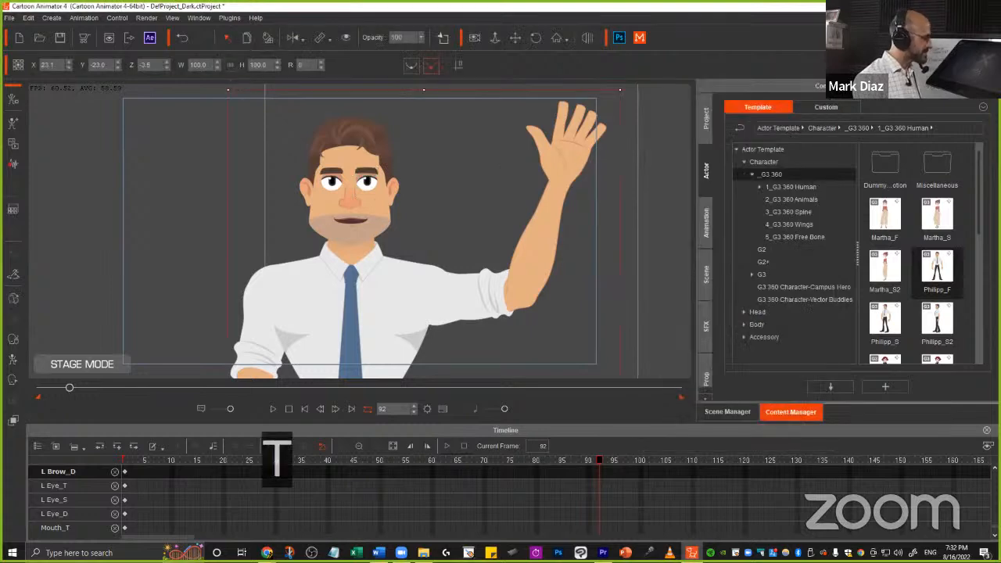
- Return to frame 1 and play back the animation briefly, stopping it at the start
click(13, 342)
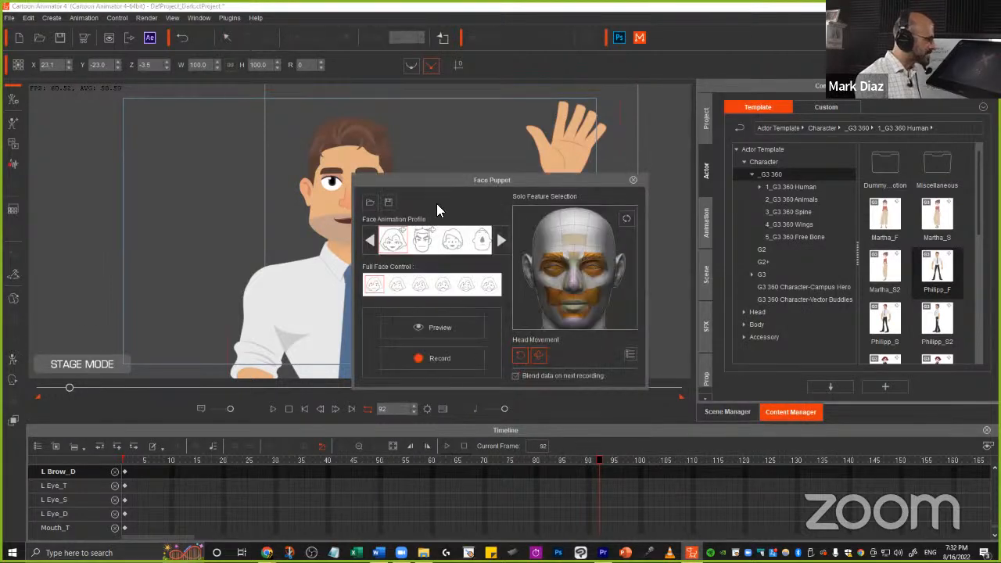
click(633, 180)
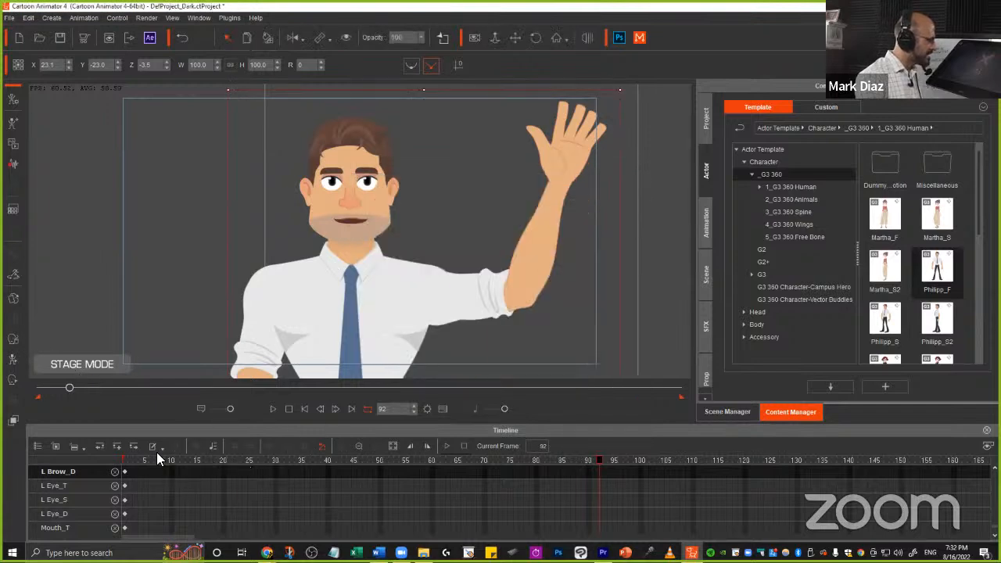
click(125, 458)
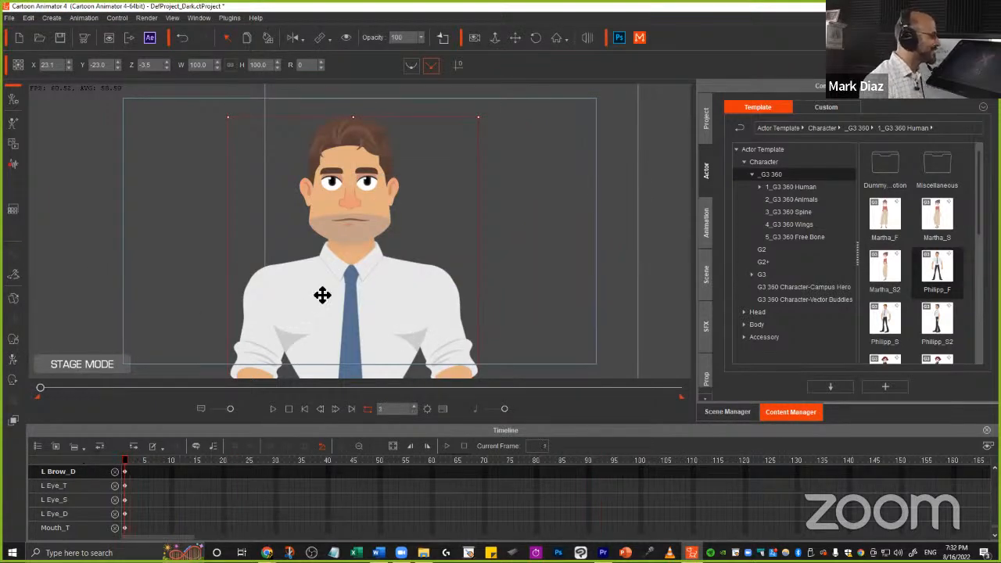
key(space)
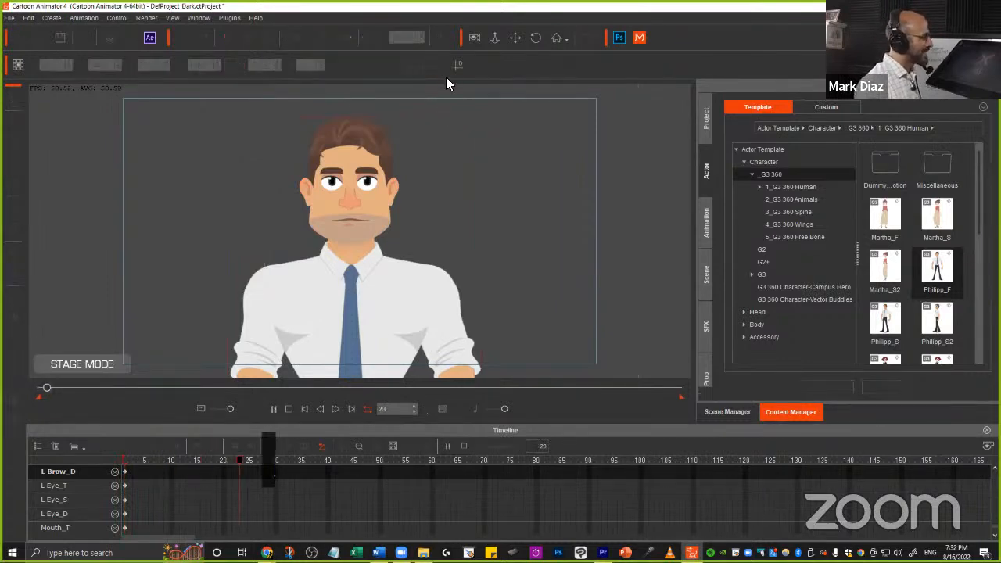
click(288, 409)
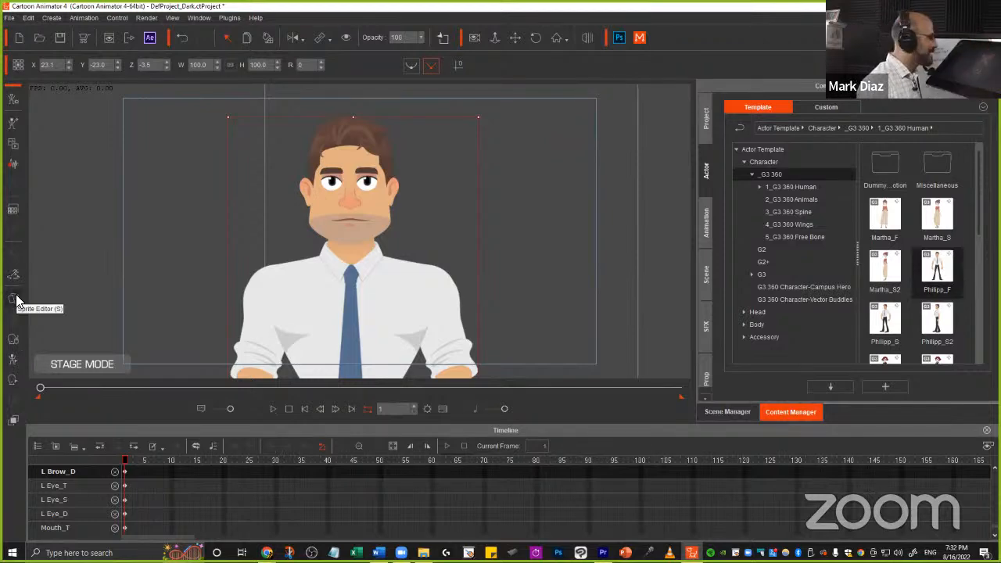
- Open Face Puppet at frame 1 and preview the first face animation profile on the character without recording
click(13, 338)
drag(481, 194, 720, 117)
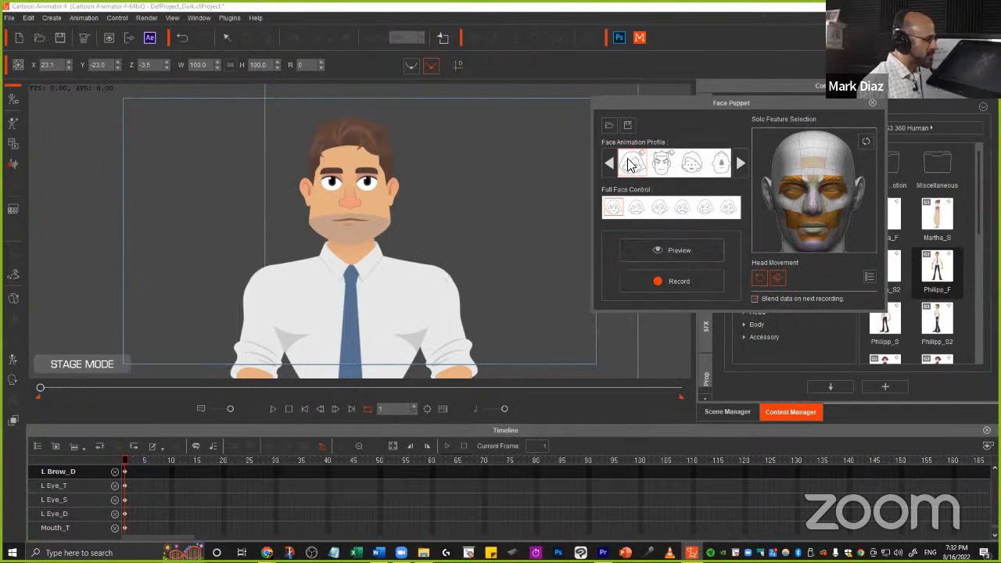
click(677, 253)
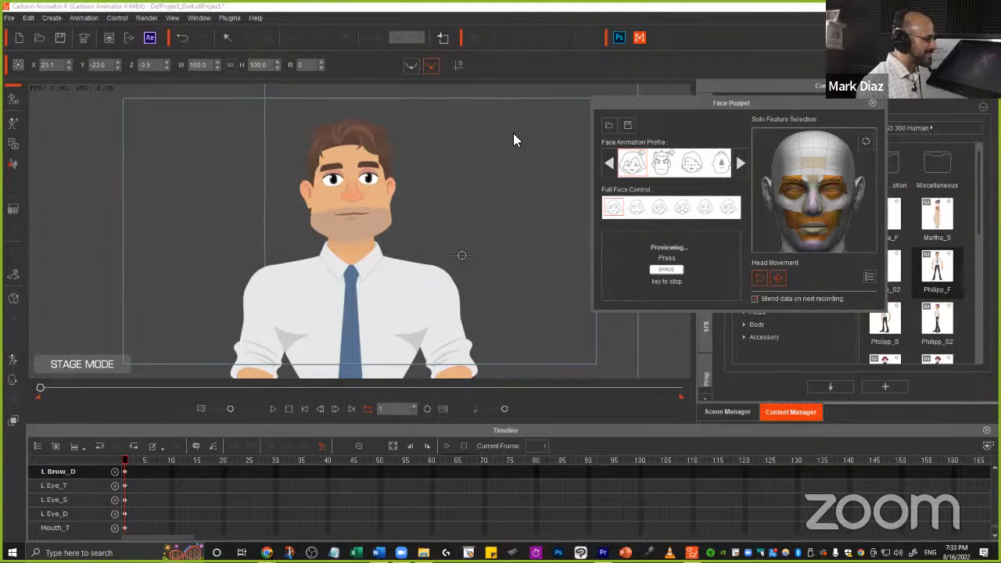
key(space)
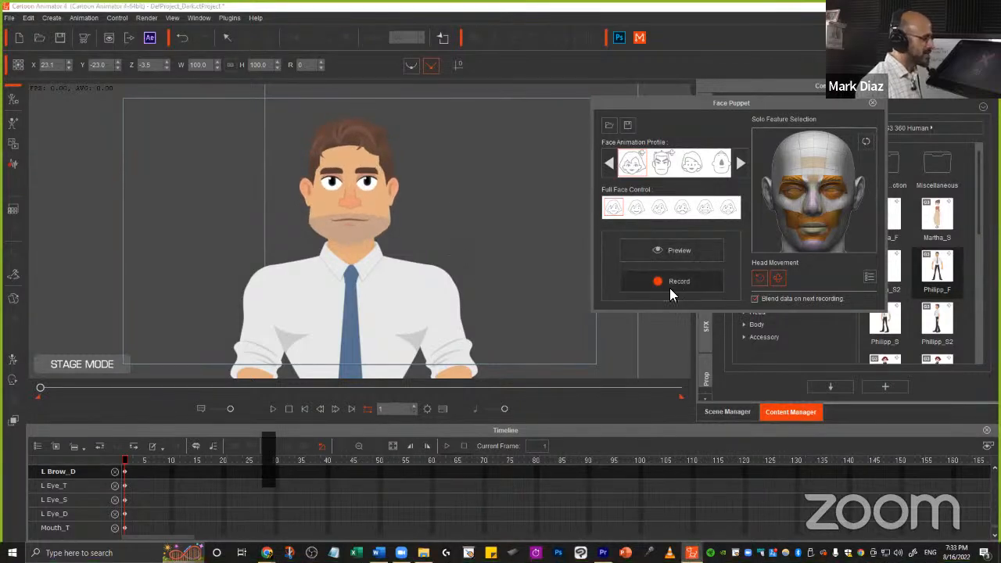
click(674, 282)
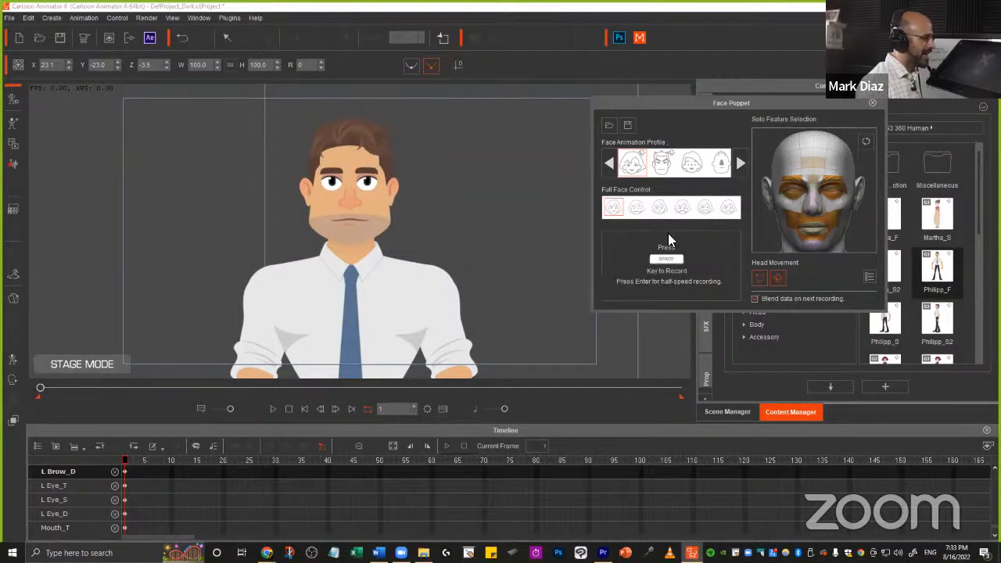
key(Escape)
- Select the third face animation profile and preview it on the character twice
click(691, 169)
click(663, 252)
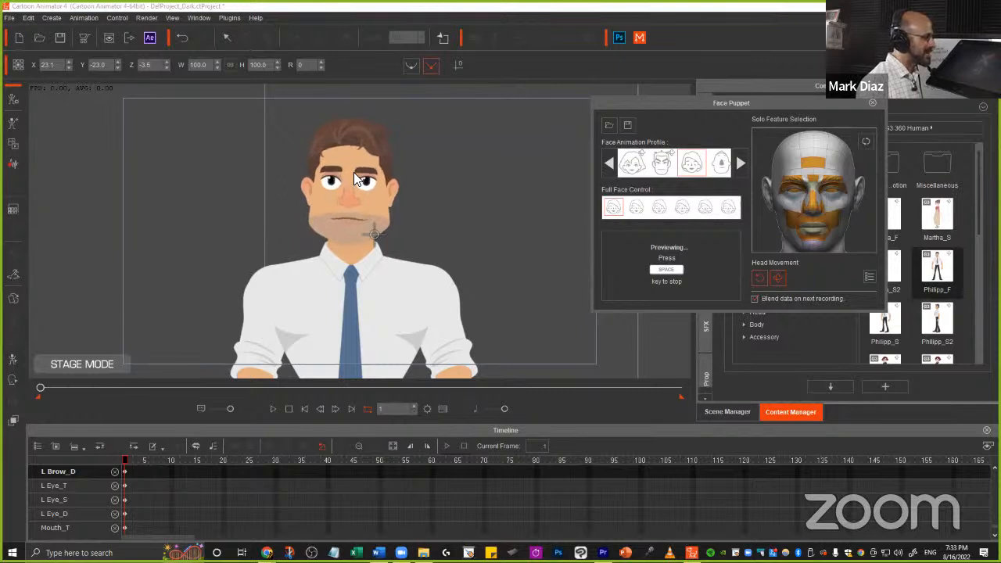
key(space)
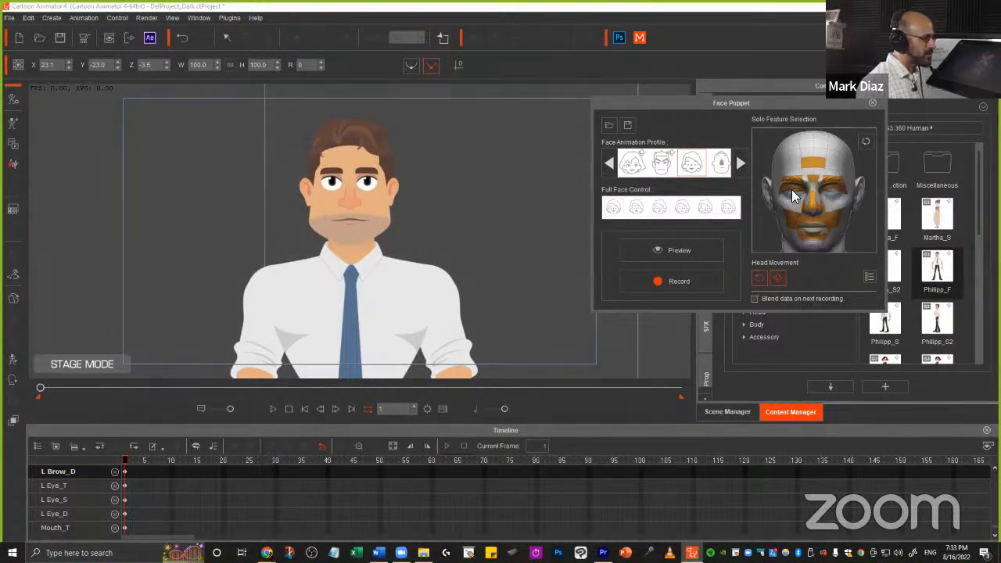
click(658, 251)
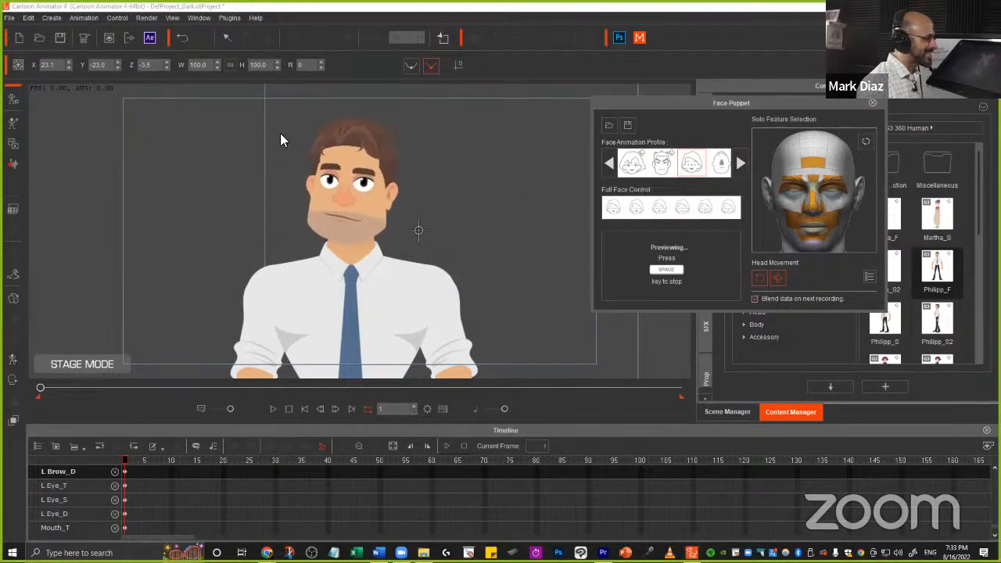
key(space)
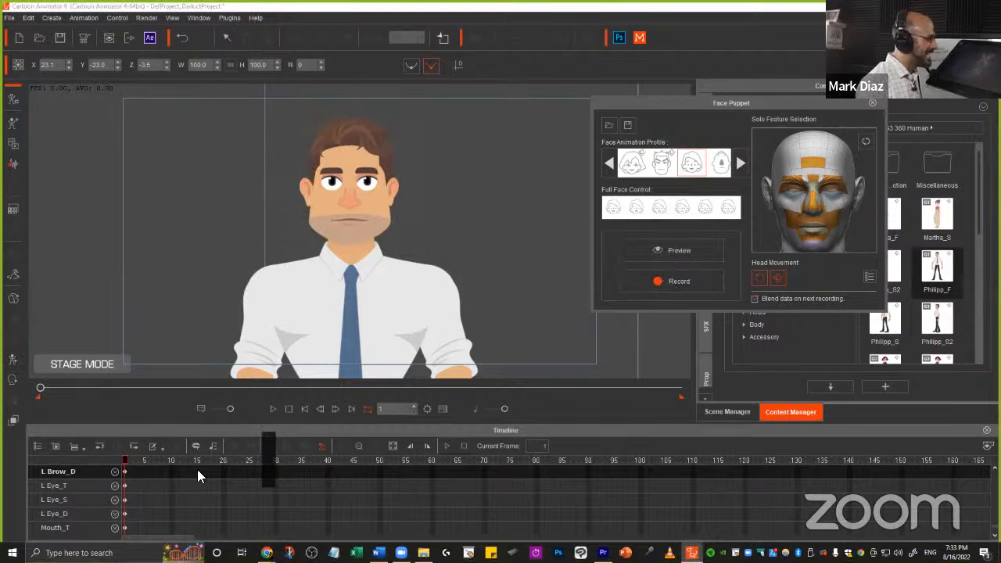
- Record a short face performance from frame 1 with the third profile and close Face Puppet
click(677, 281)
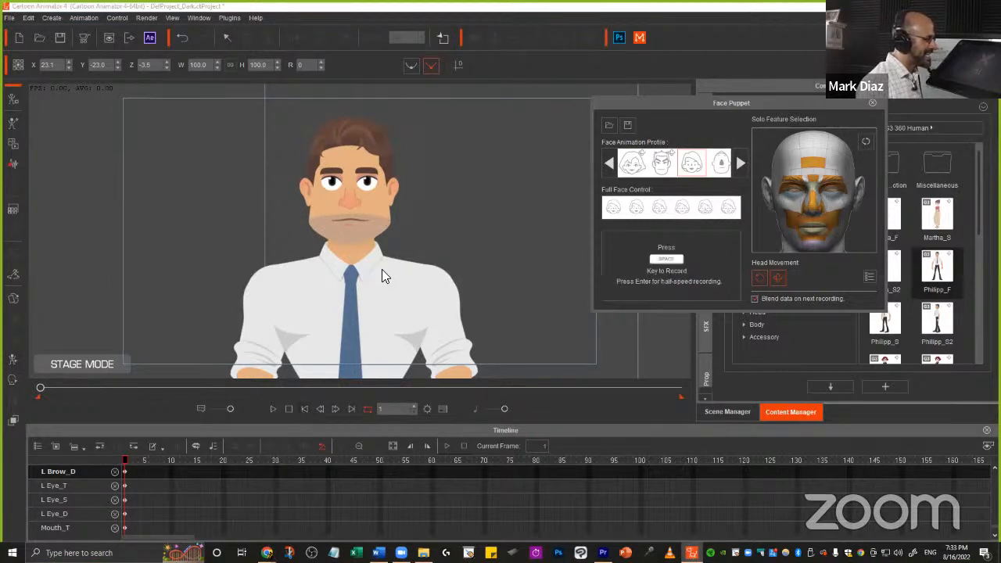
key(space)
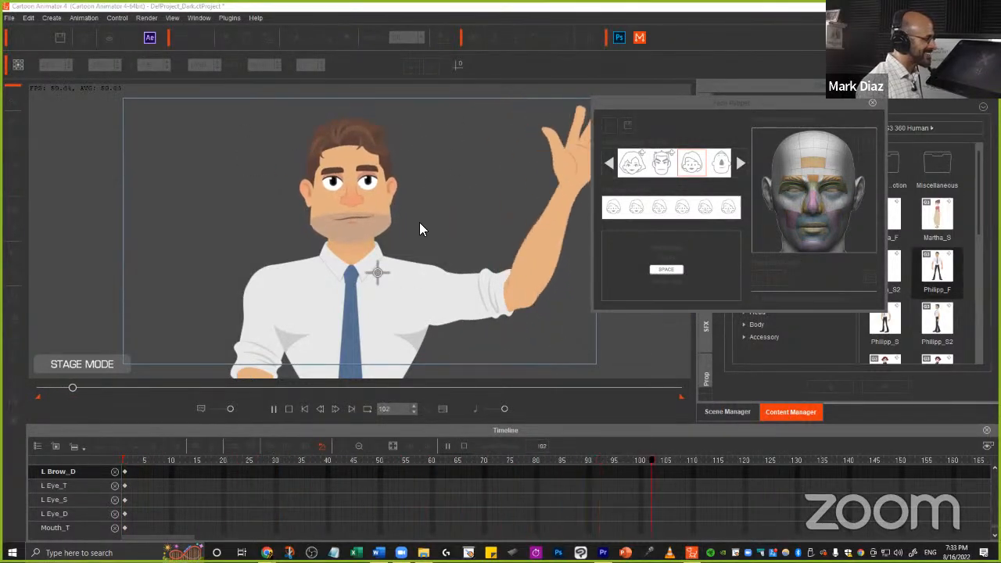
key(space)
click(873, 102)
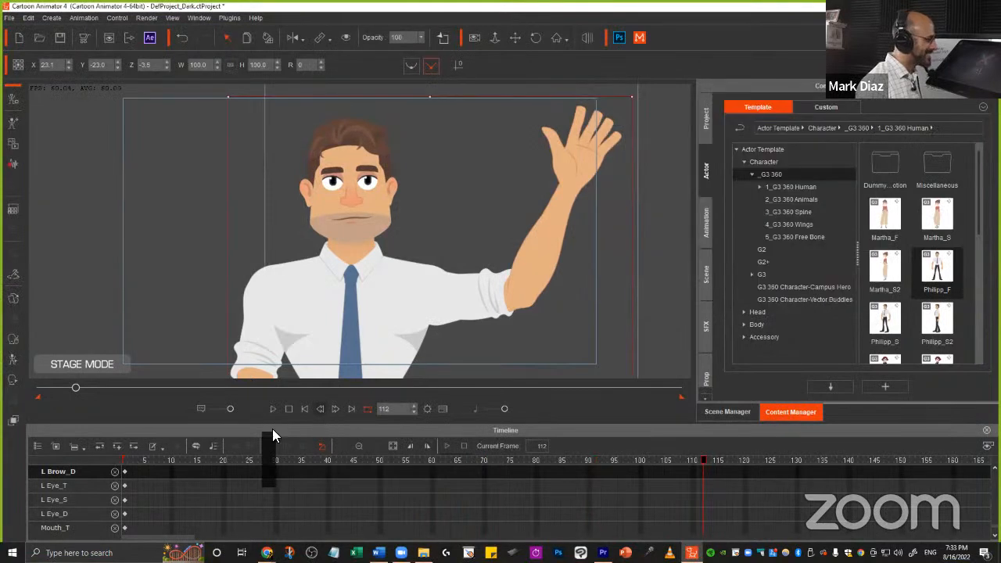
- Return to frame 1, show more of the character's body, and play back the animation with the recorded face motion
click(304, 409)
drag(465, 230, 481, 266)
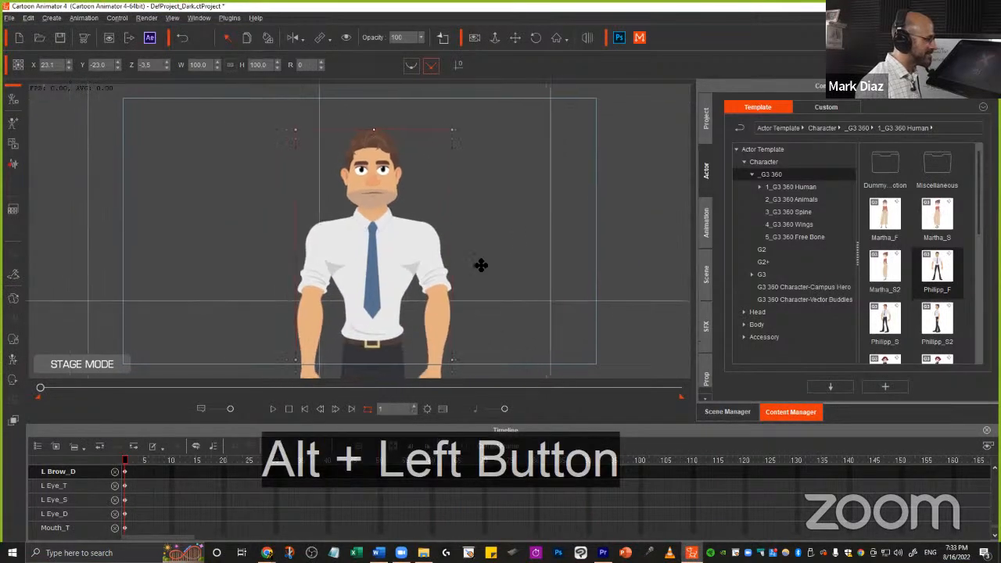
key(space)
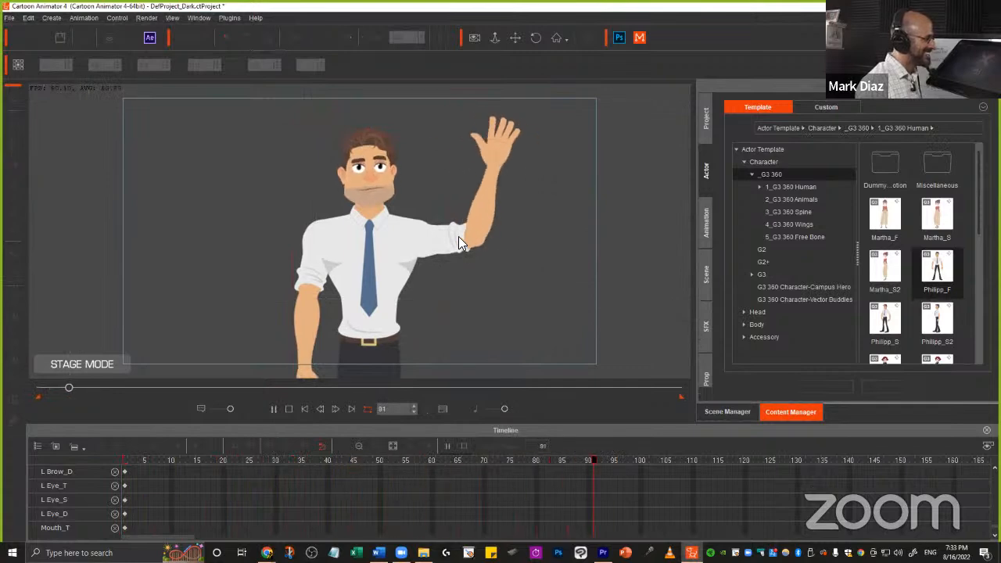
key(space)
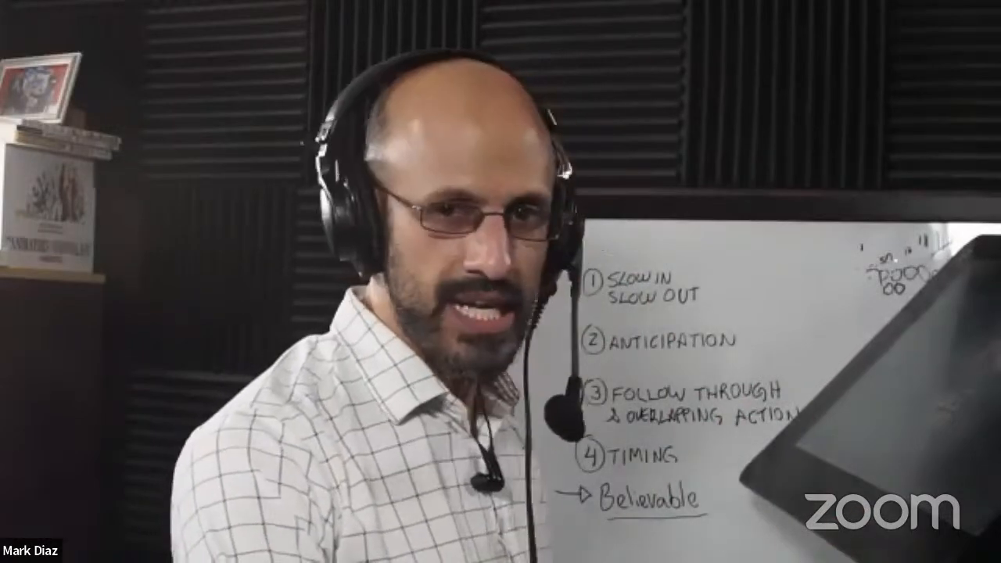
- Switch to the webinar videos page in the browser and watch Video 2, Slow in Slow Out - Bad Animation, in full screen
scroll(834, 278, down, 4)
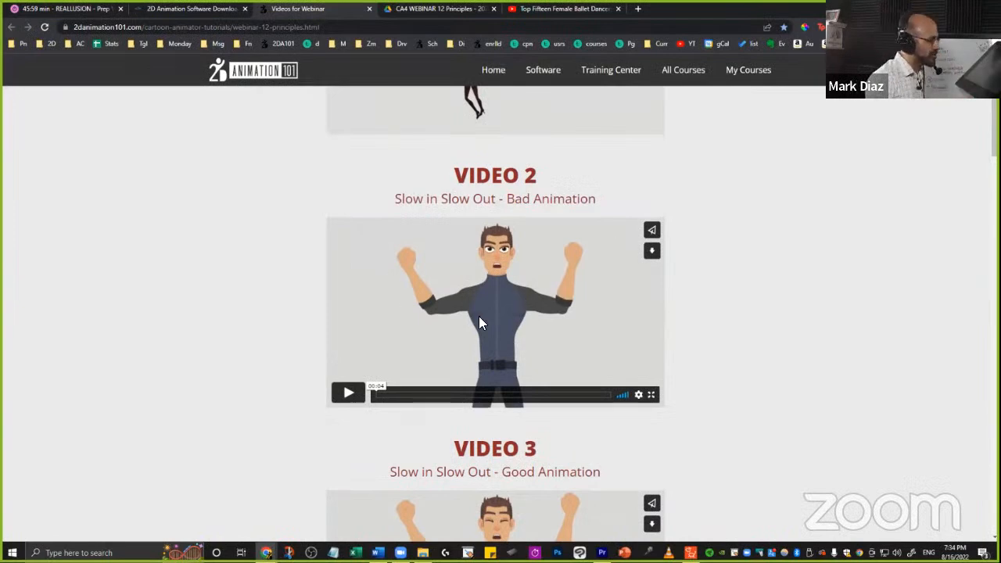
click(650, 396)
click(590, 264)
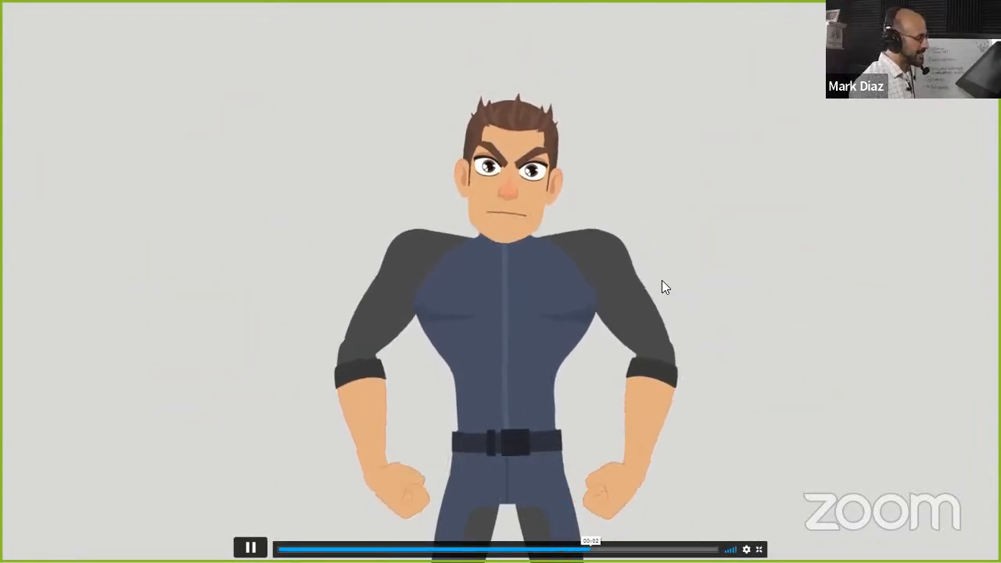
key(Escape)
click(496, 301)
- Watch Video 3, Slow in Slow Out - Good Animation, in full screen and replay the start of Video 2 for comparison
scroll(517, 329, down, 2)
scroll(535, 359, down, 1)
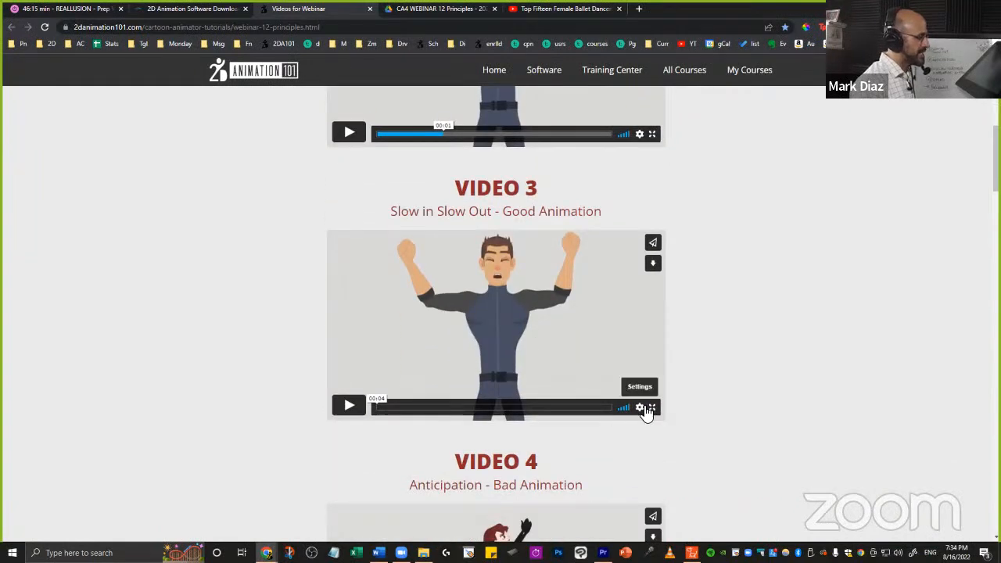
click(654, 405)
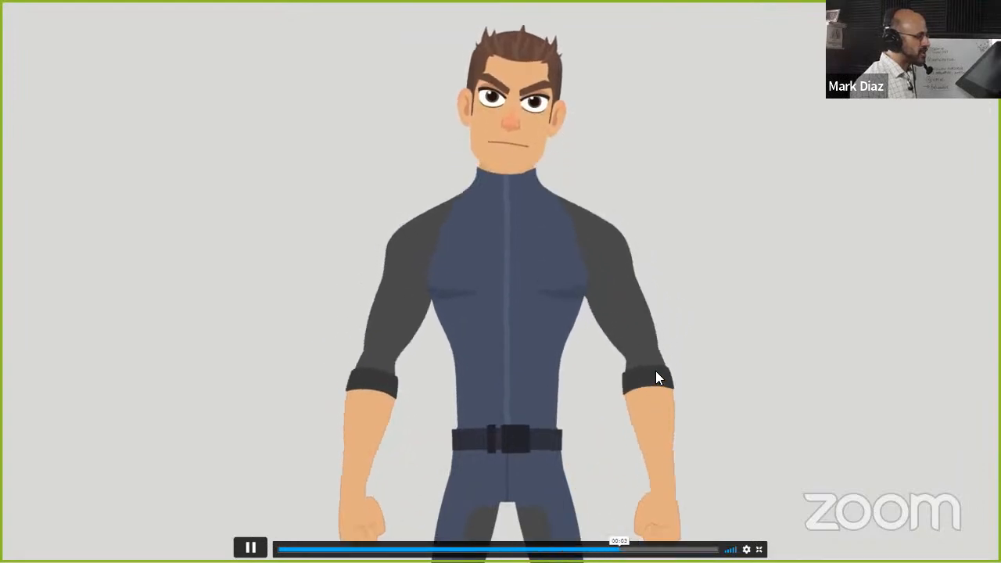
click(537, 378)
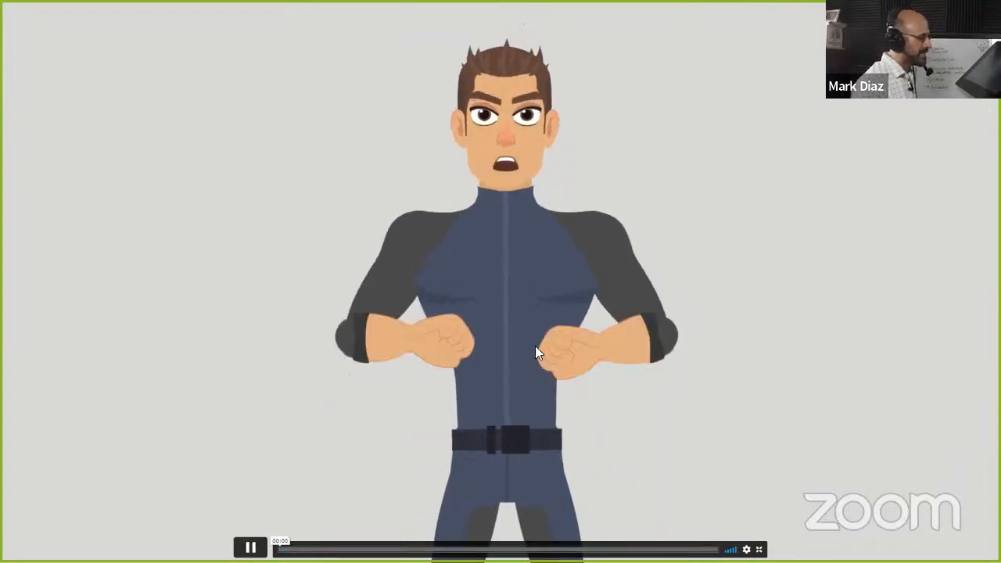
click(323, 549)
click(313, 550)
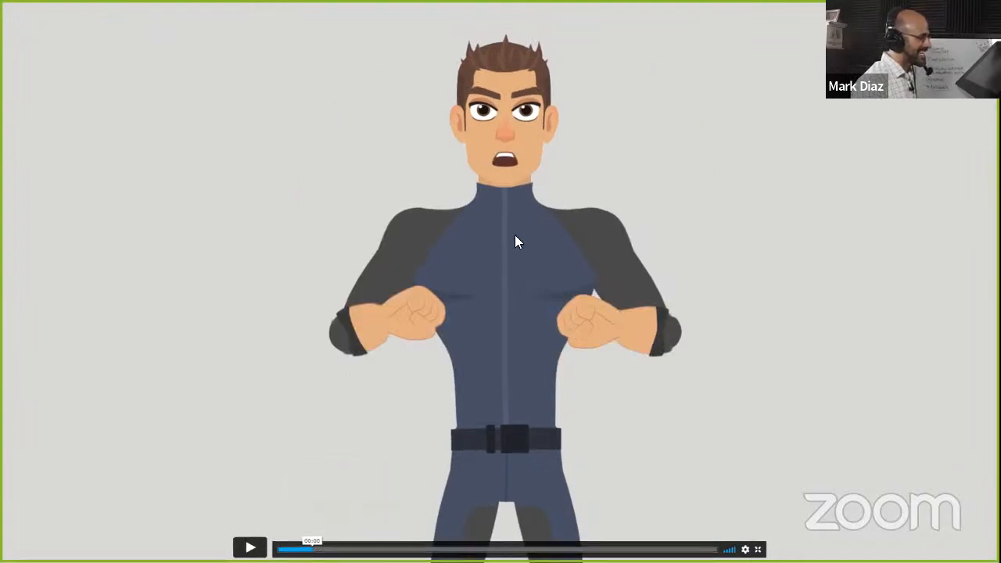
key(Escape)
click(412, 294)
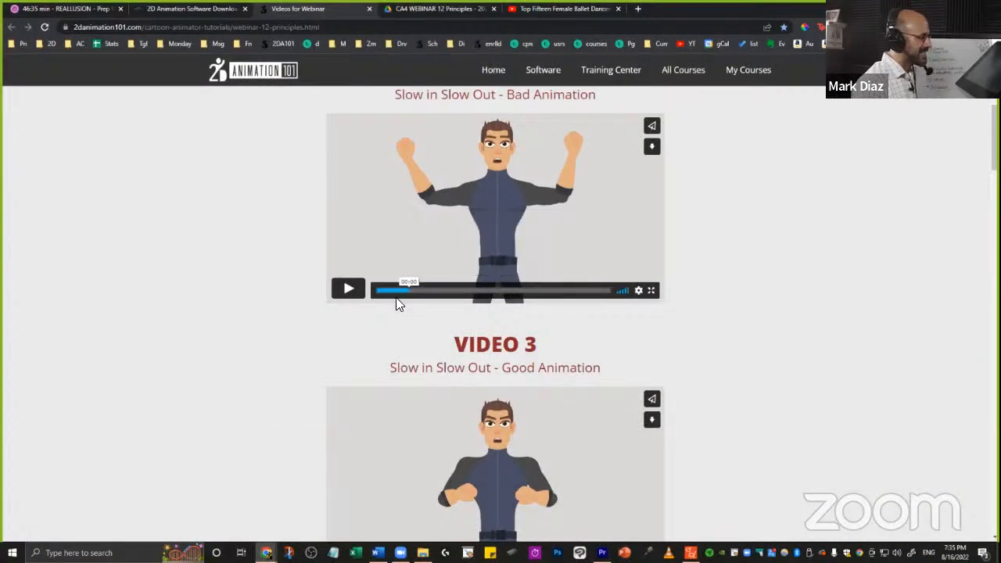
click(385, 291)
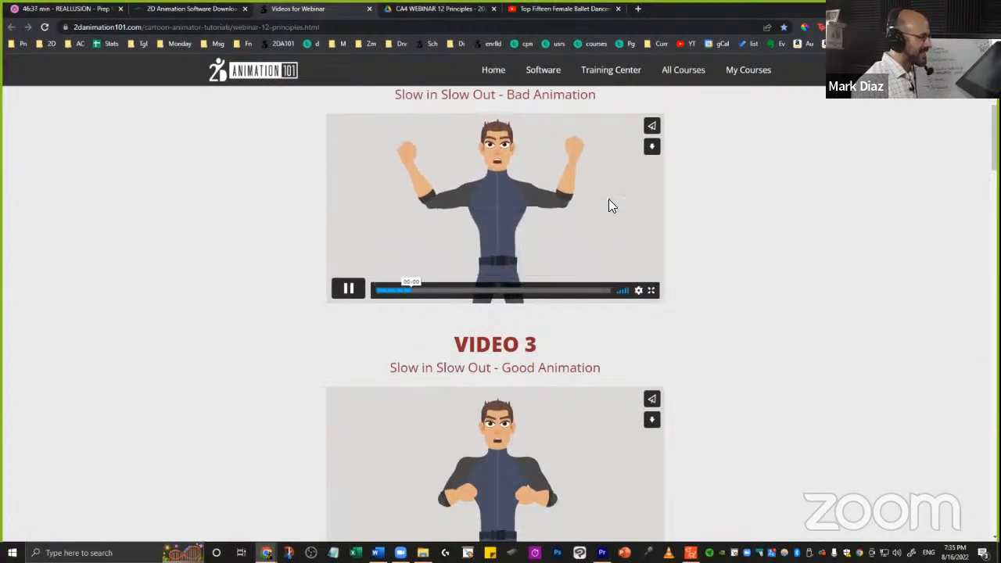
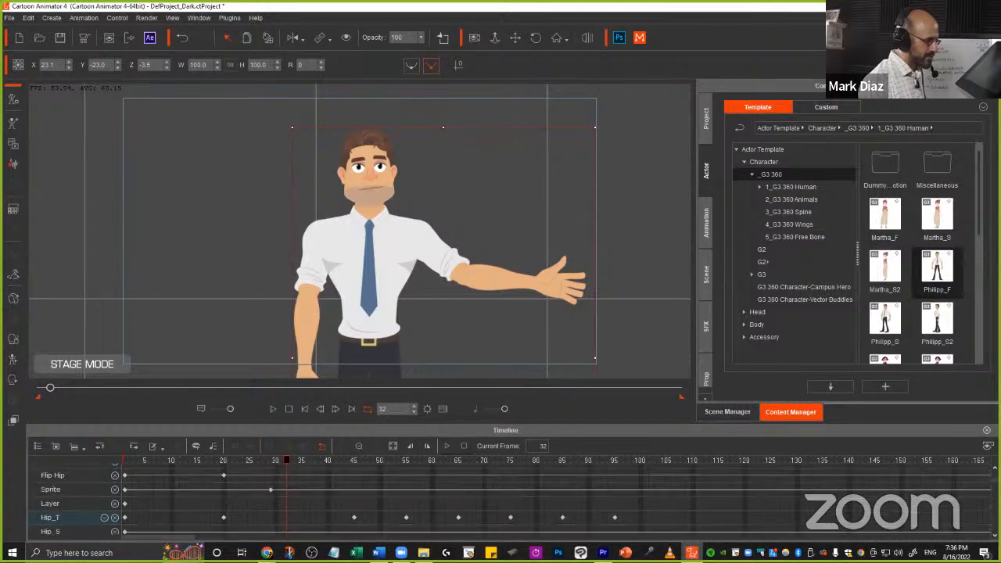
- Switch to Cartoon Animator, move to frame 34 and open the 2D Motion Key Editor for the character
mouse_move(291, 463)
mouse_down()
mouse_move(306, 465)
mouse_move(274, 462)
mouse_move(296, 465)
mouse_up()
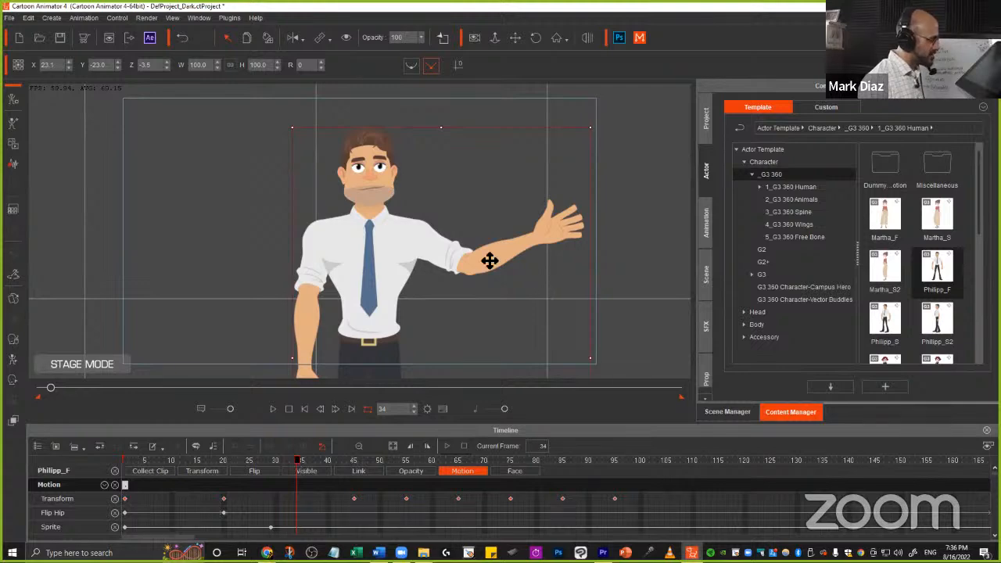
key(k)
drag(669, 82, 742, 91)
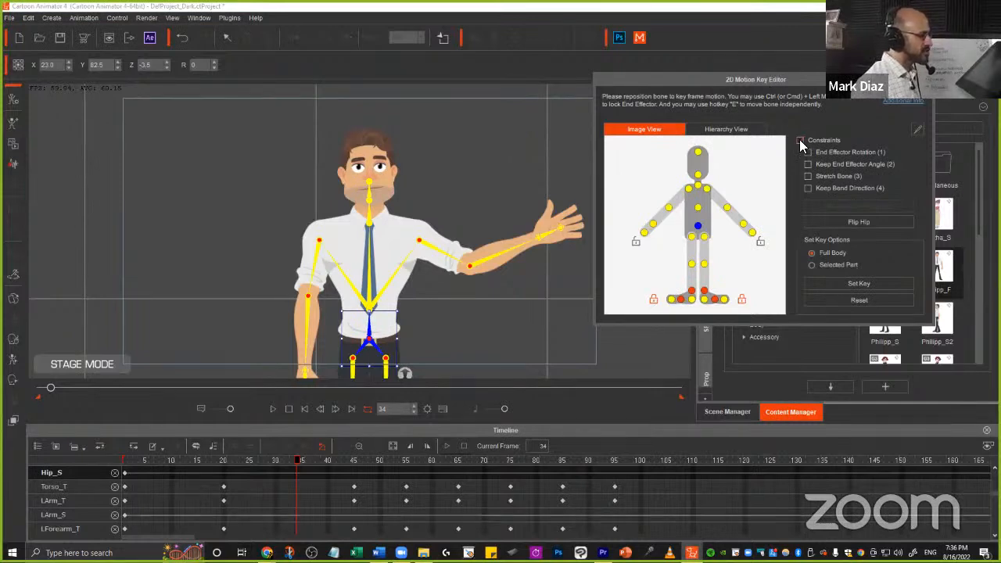
- Try pulling the raised hand toward the body at frame 34 with Constraints on, and undo the pose changes
click(547, 232)
drag(551, 233, 482, 235)
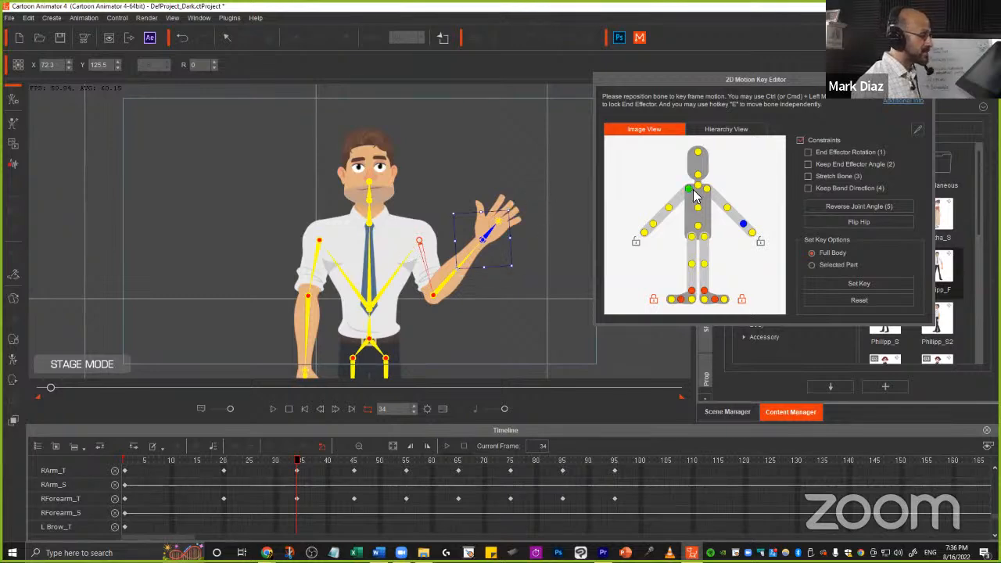
drag(501, 228, 507, 259)
key(ctrl+z)
key(ctrl+z)
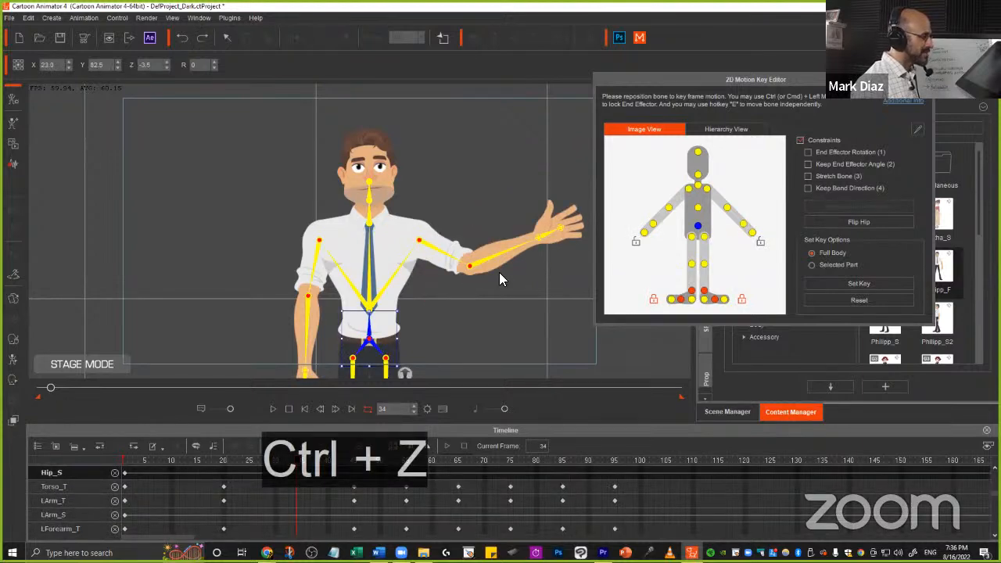
- Turn off Constraints and move the raised LHand bone in toward the elbow at frame 34
click(817, 141)
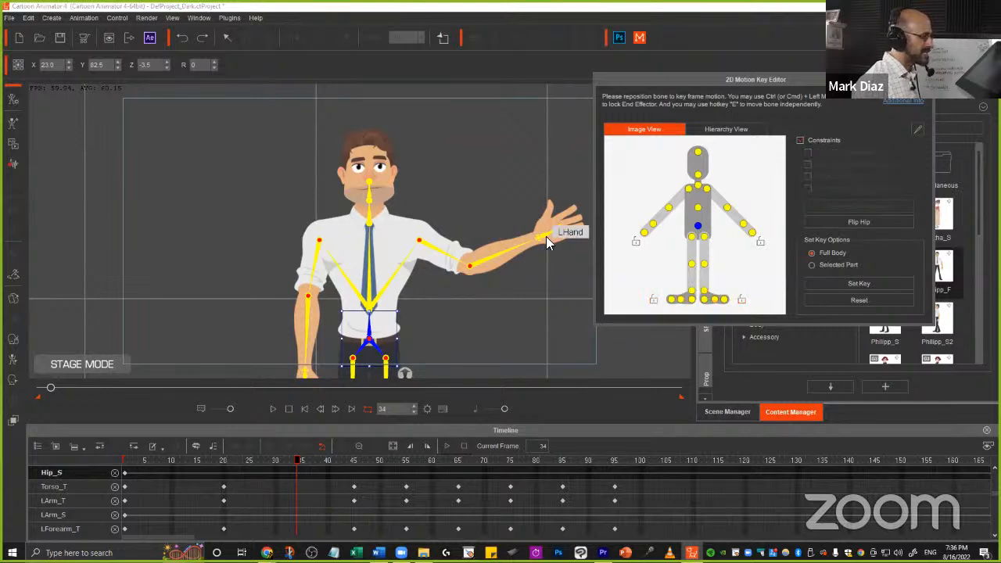
drag(546, 236, 475, 249)
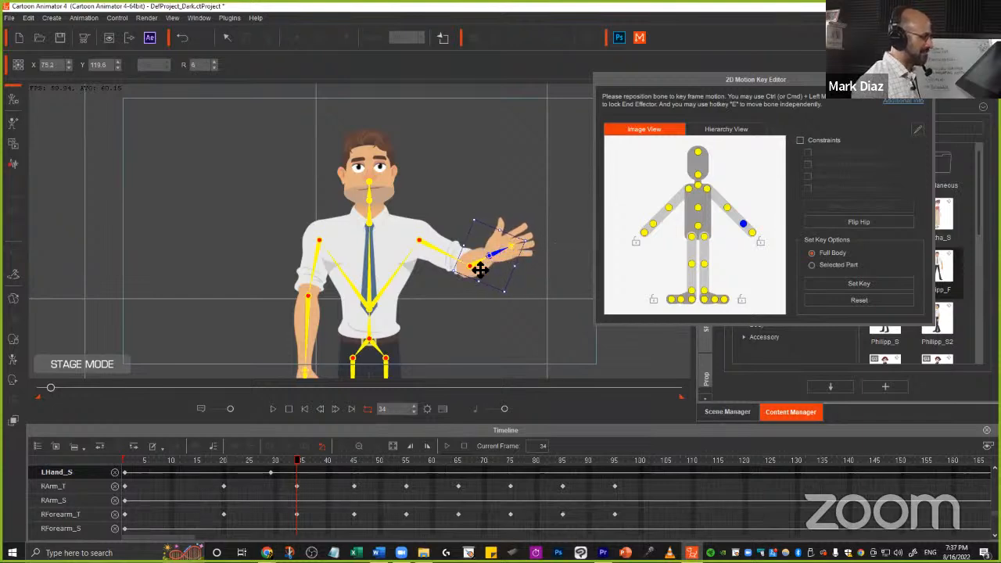
scroll(327, 515, up, 4)
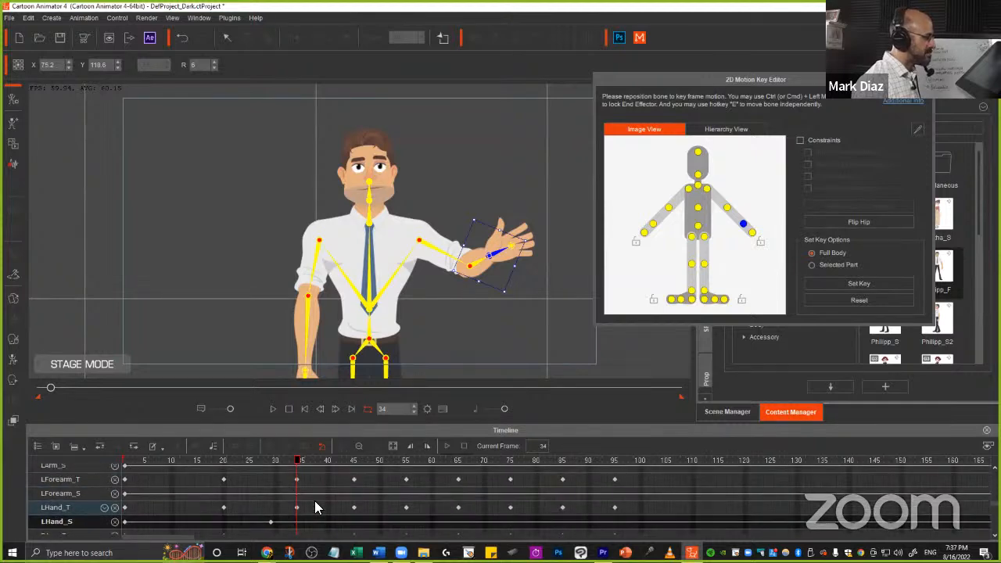
scroll(319, 487, up, 2)
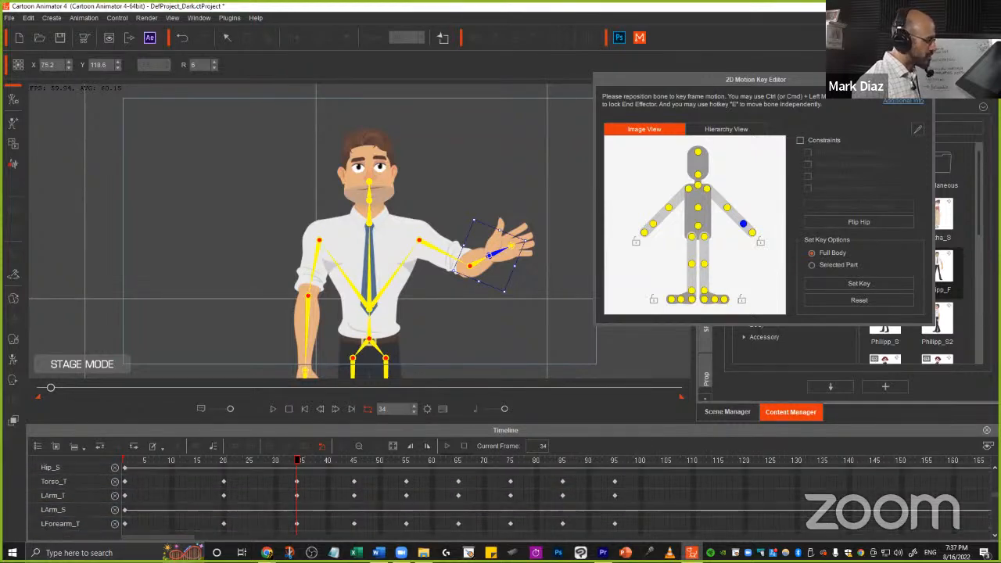
- Play back the arm raise from around frame 20 and bring the character's Transform motion track into view
click(219, 464)
key(space)
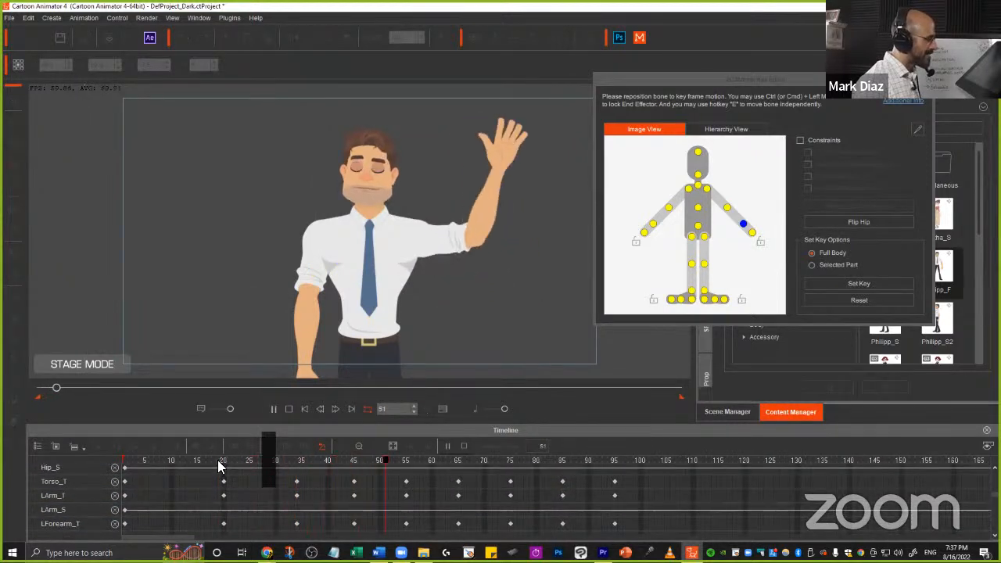
key(space)
scroll(319, 493, up, 1)
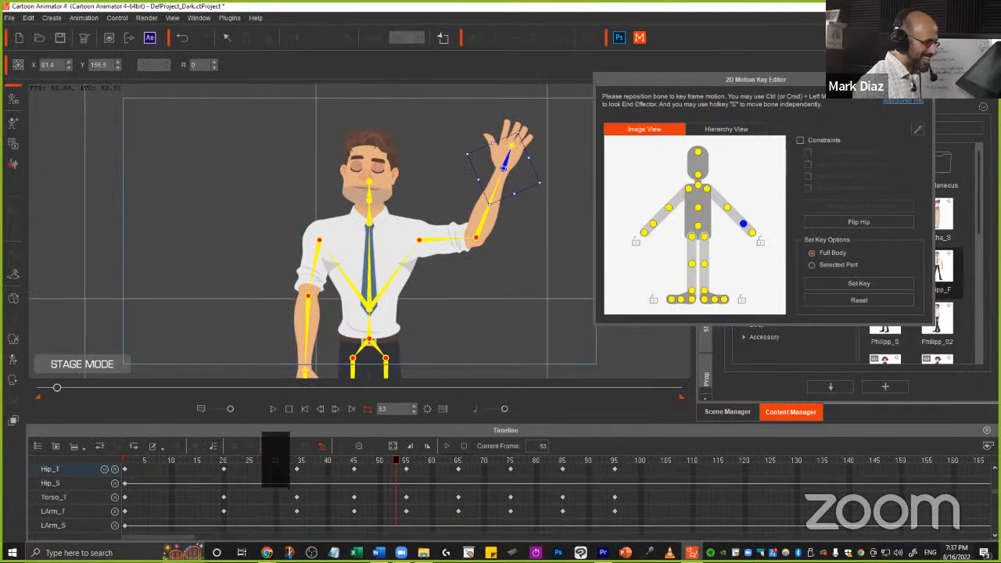
scroll(354, 501, up, 3)
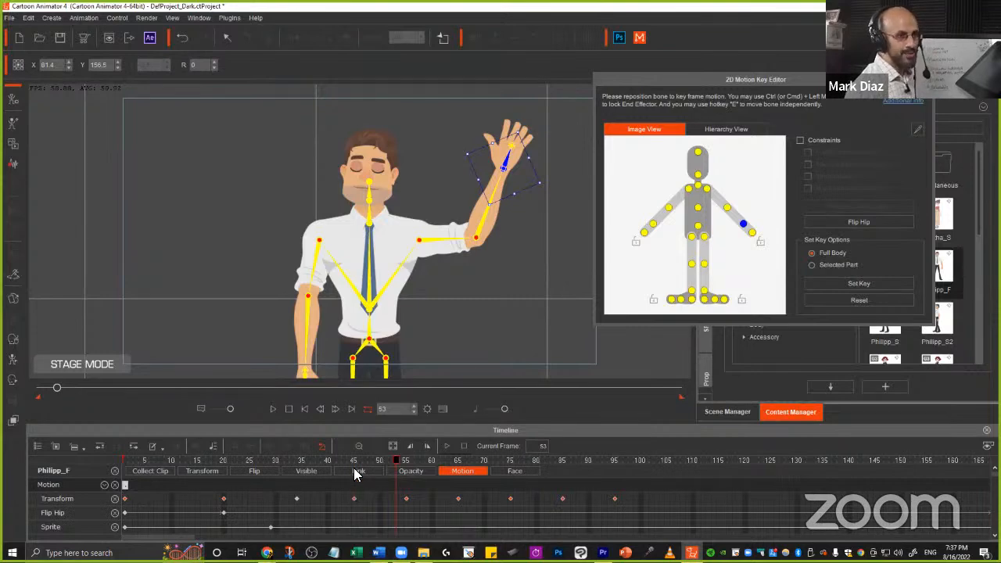
- Set the Transform key at frame 34 to the Linear transition curve and play back the motion
mouse_move(298, 461)
mouse_down()
mouse_move(335, 460)
mouse_move(219, 471)
mouse_move(295, 473)
mouse_up()
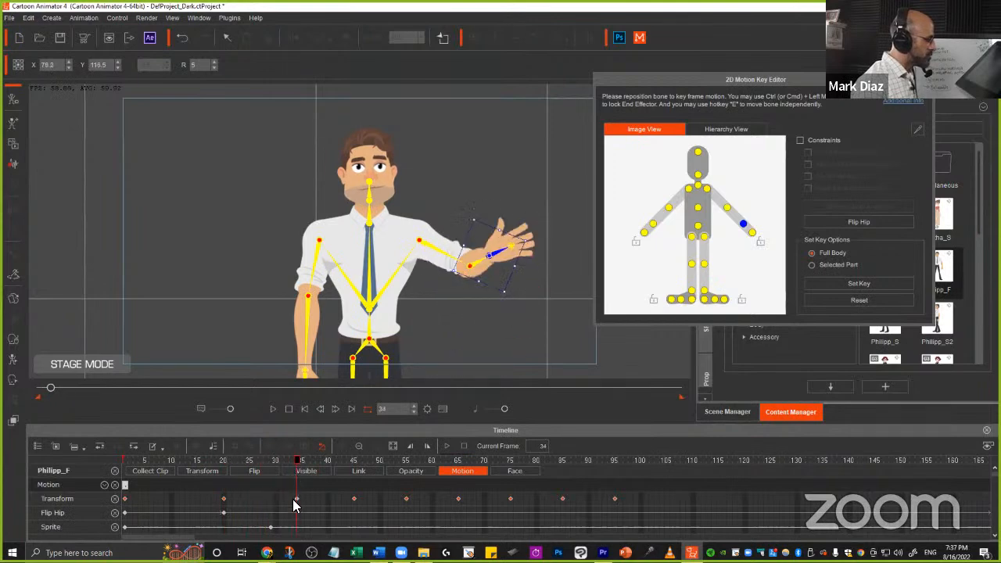
click(294, 500)
right_click(297, 498)
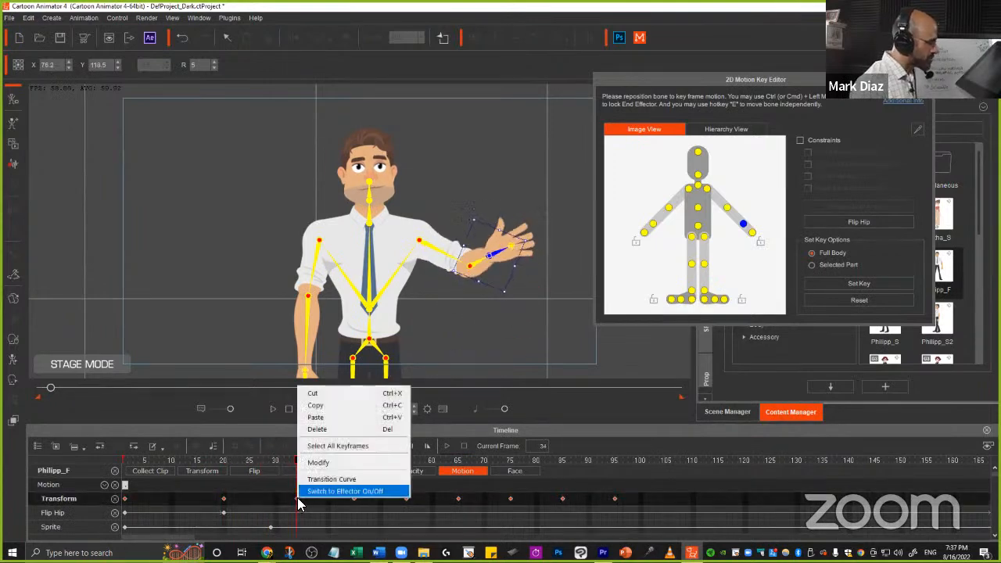
click(345, 479)
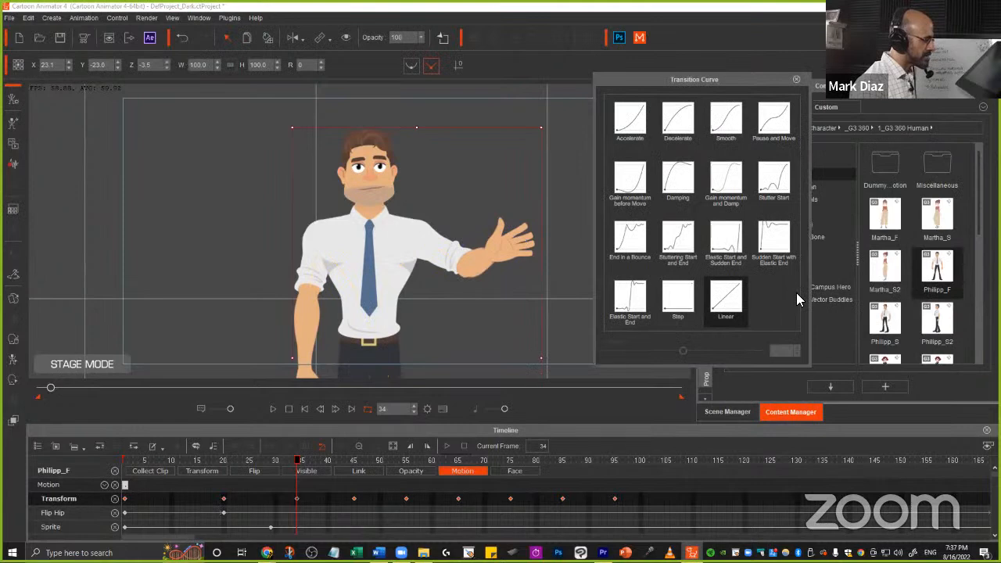
click(726, 297)
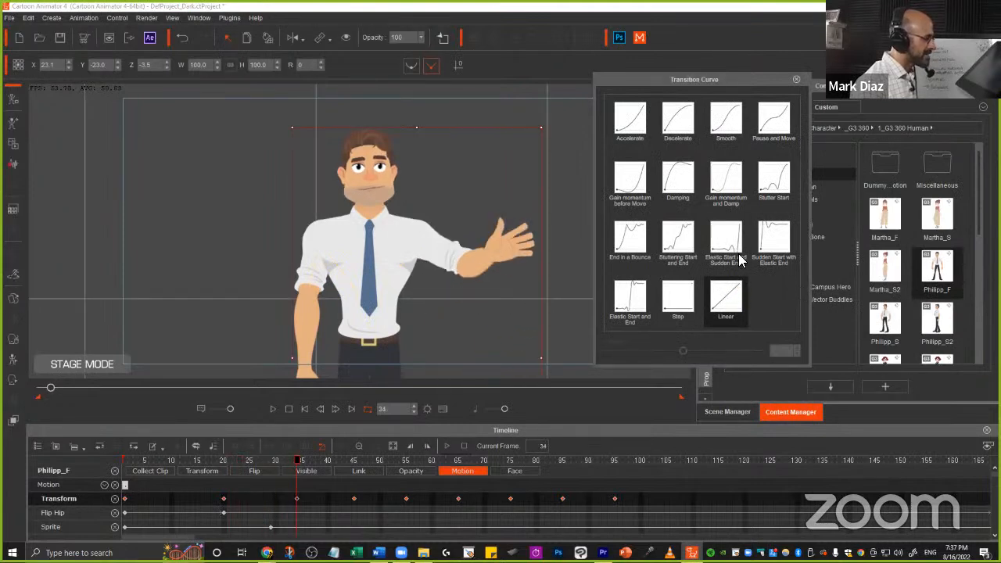
key(space)
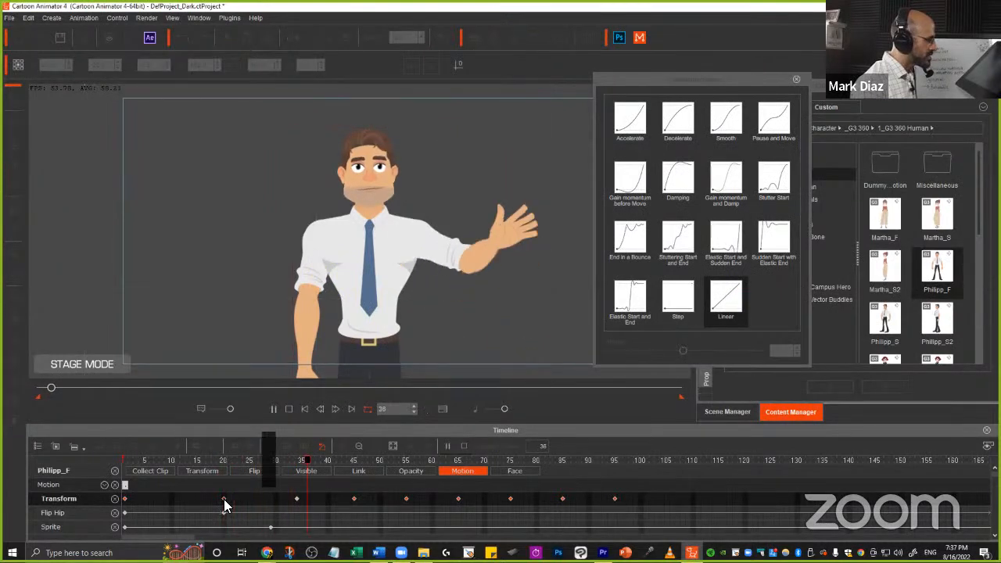
- Move the LHand bone outward from the elbow at frame 34 and review the arm raise from frame 20 to 34
key(space)
double_click(296, 499)
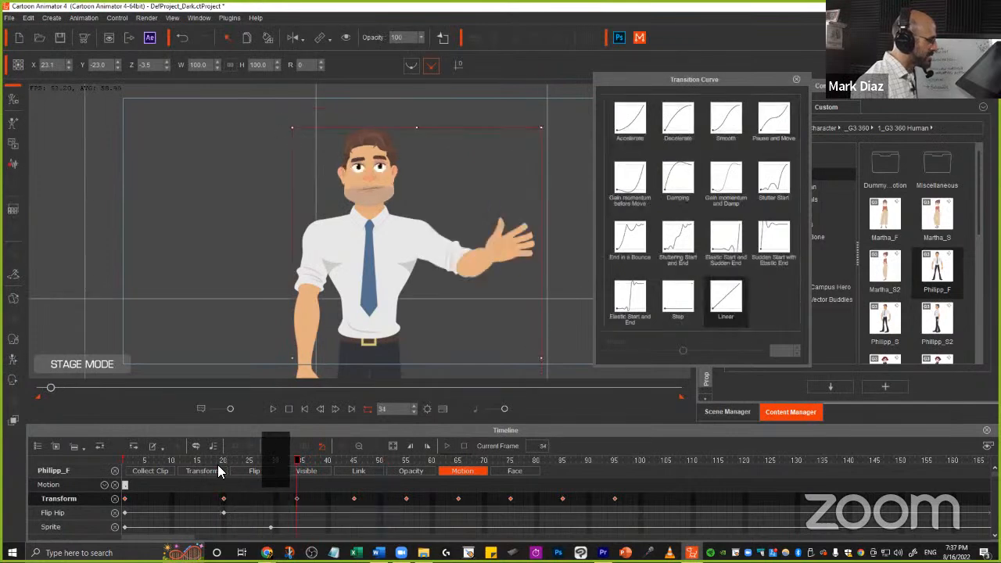
drag(222, 460, 298, 475)
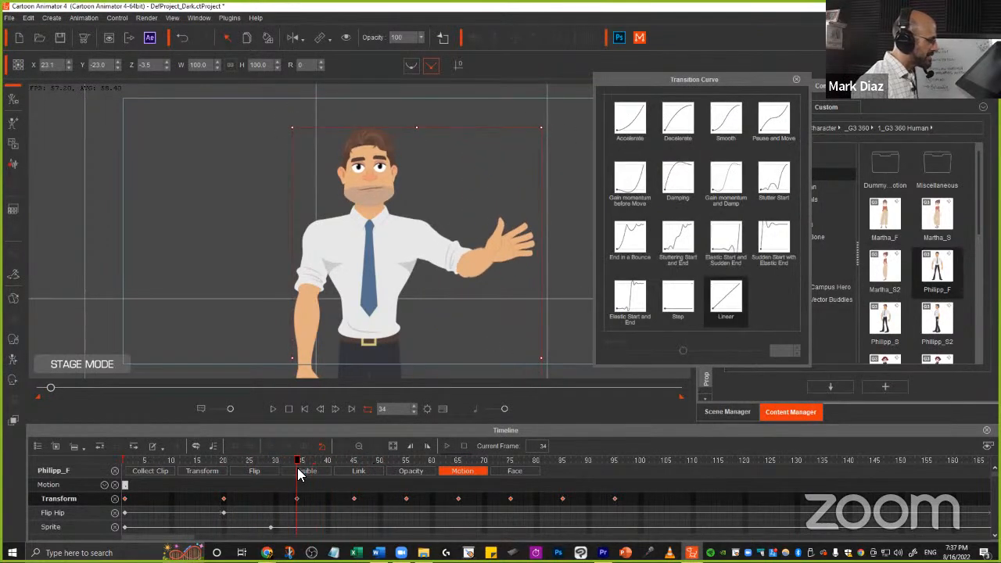
click(479, 265)
key(k)
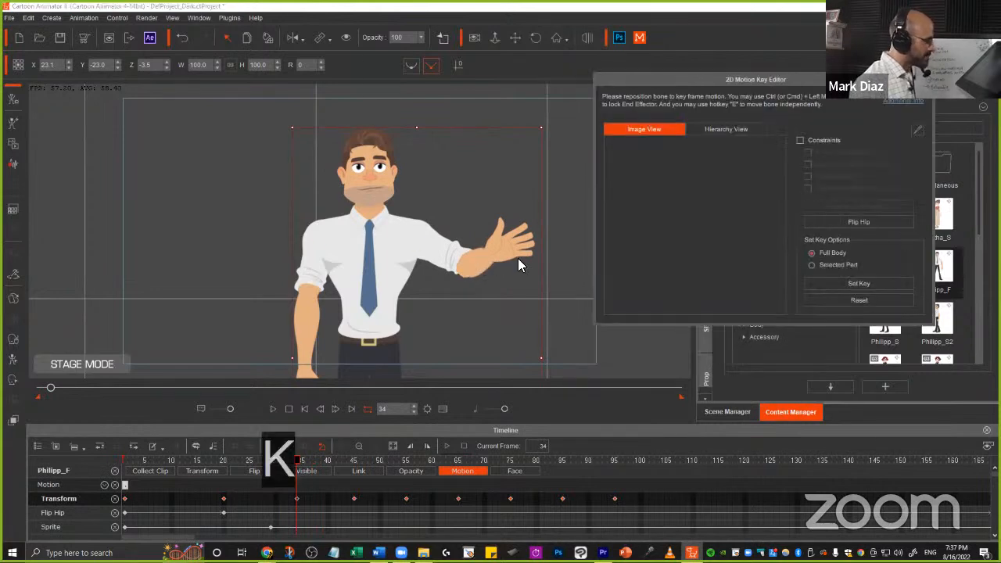
click(505, 252)
drag(511, 252, 513, 252)
drag(223, 465, 297, 467)
key(space)
scroll(493, 510, up, 2)
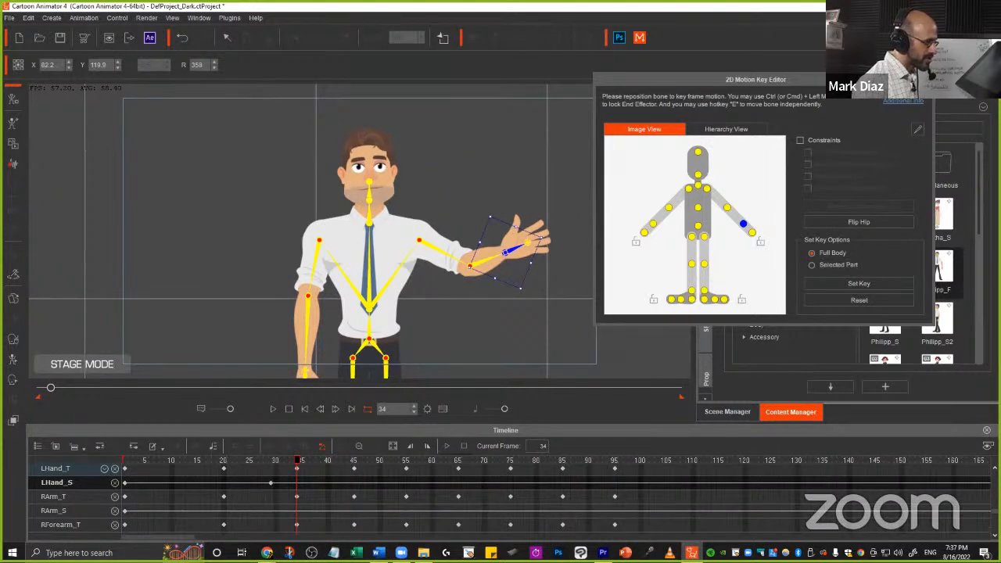
scroll(493, 500, down, 2)
scroll(458, 505, up, 5)
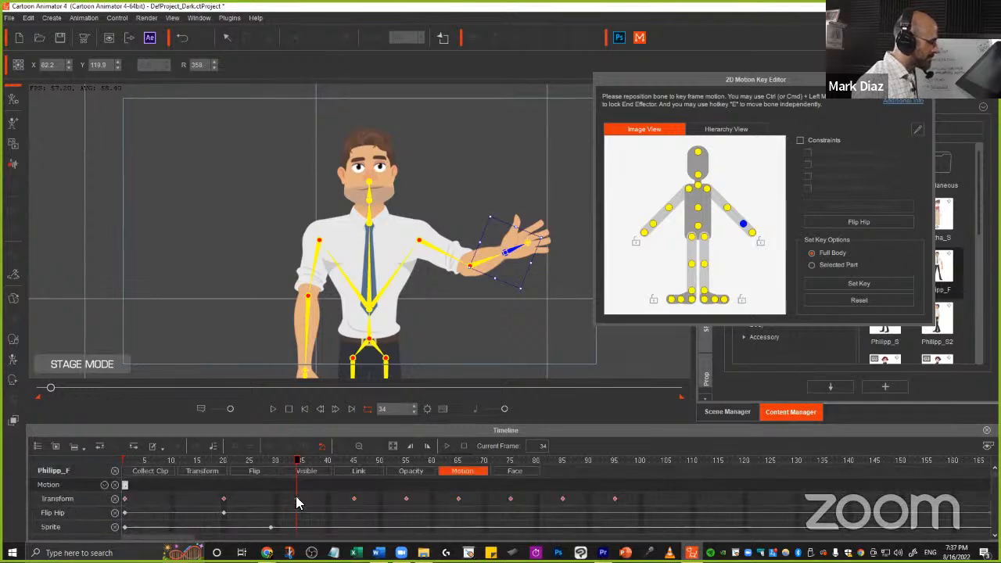
right_click(295, 496)
click(330, 478)
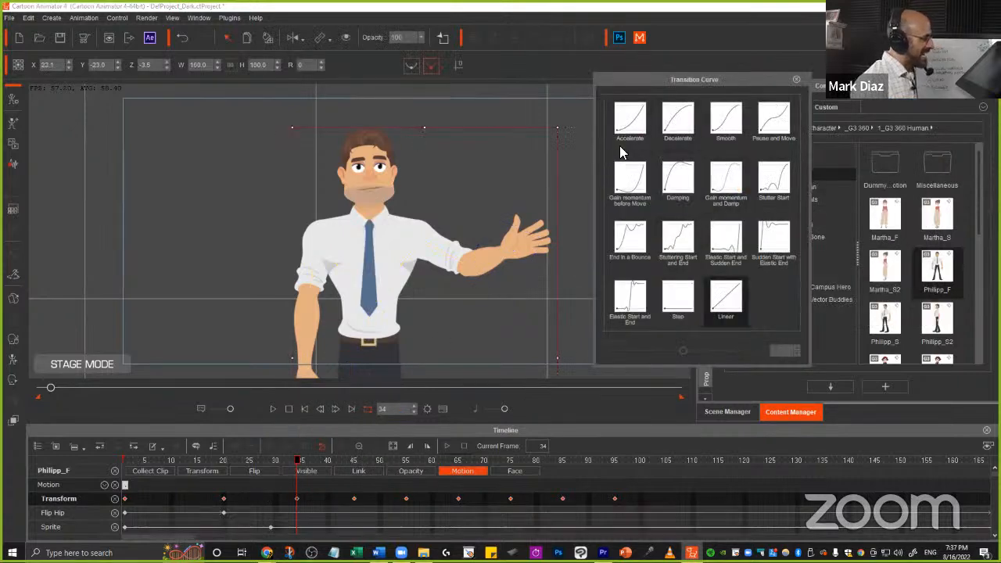
key(ctrl)
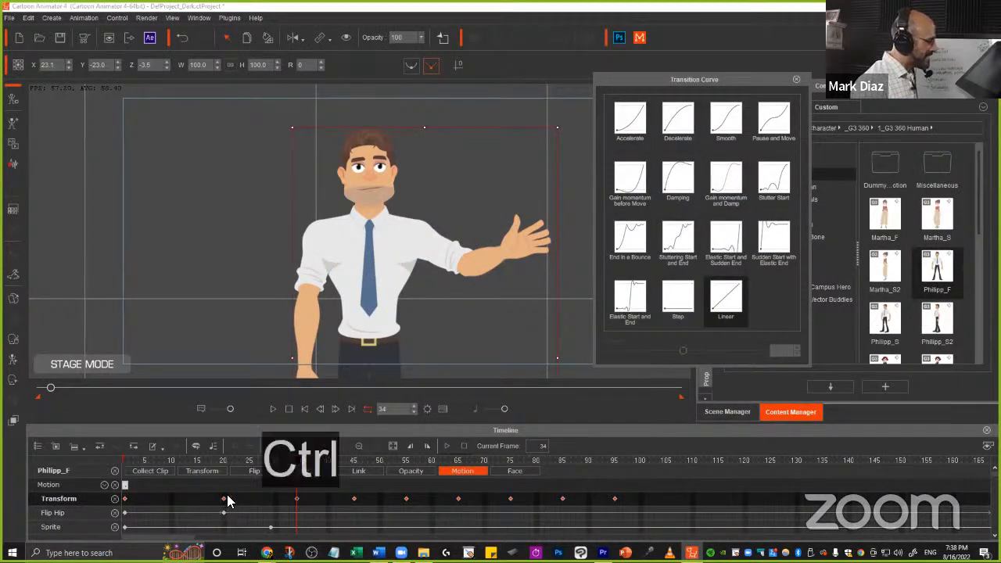
drag(226, 492, 298, 491)
mouse_move(651, 98)
mouse_down()
mouse_move(599, 128)
mouse_move(651, 133)
mouse_move(652, 97)
mouse_up()
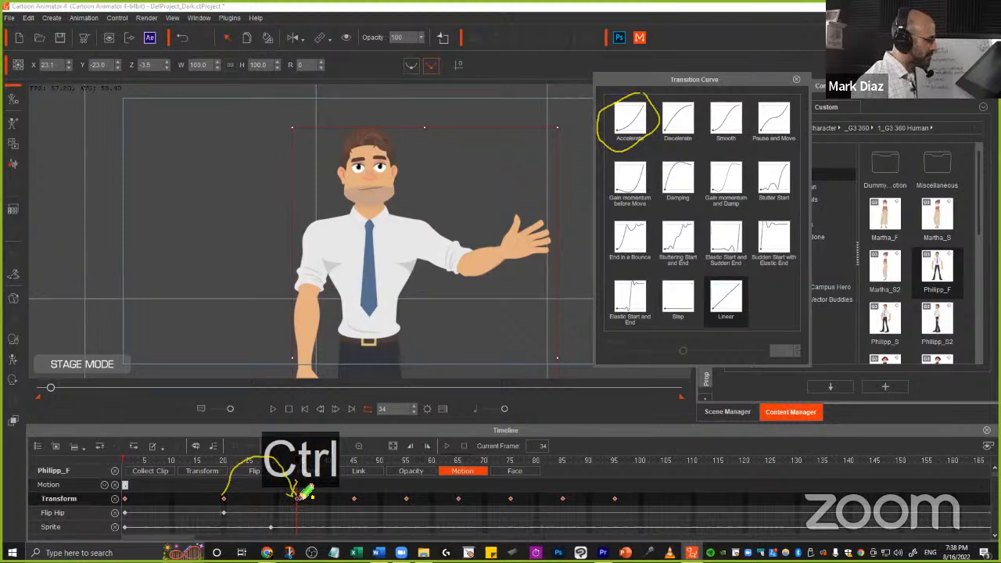
drag(297, 491, 356, 490)
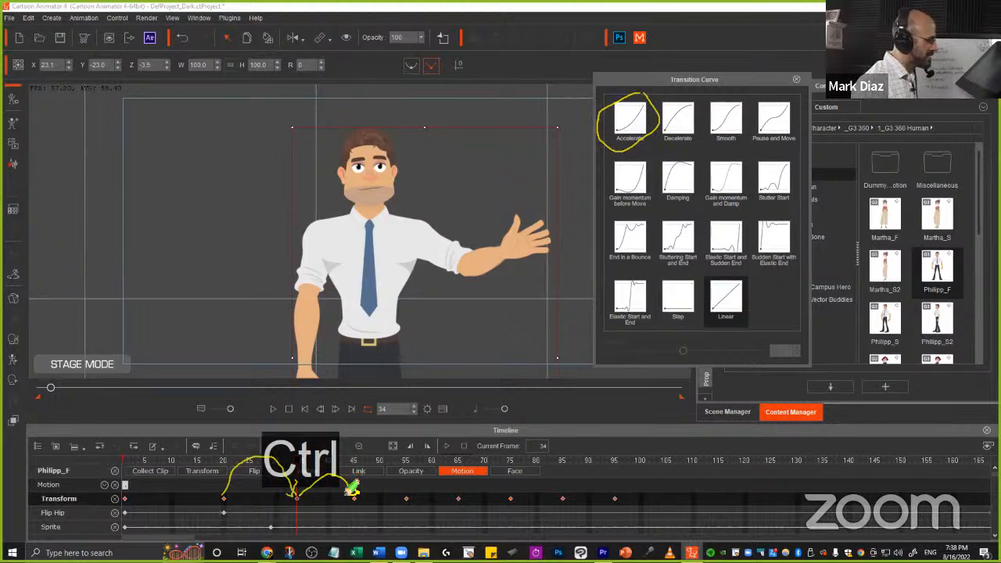
mouse_move(706, 92)
mouse_down()
mouse_move(669, 104)
mouse_move(665, 148)
mouse_move(703, 119)
mouse_move(687, 93)
mouse_up()
right_click(353, 482)
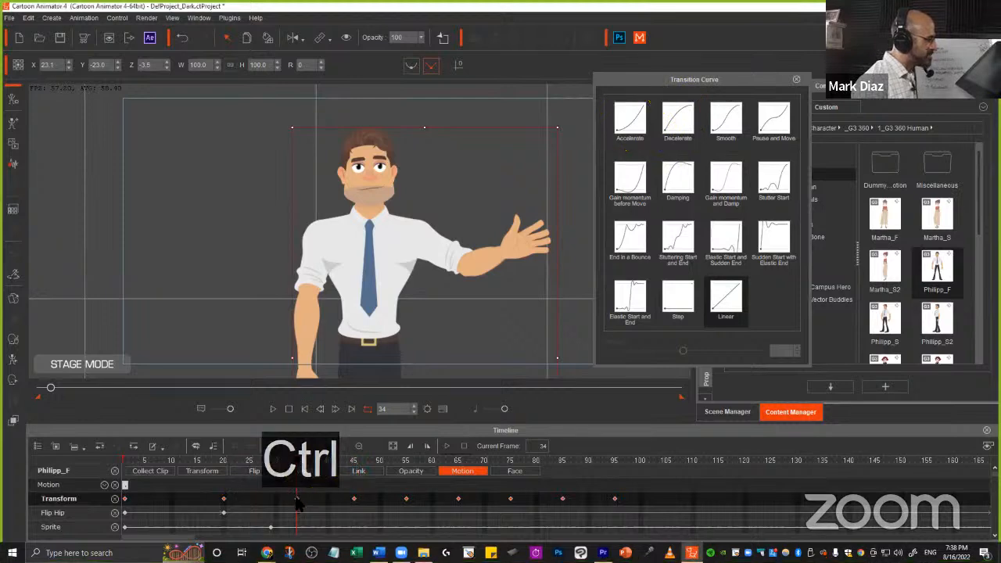
click(797, 81)
key(k)
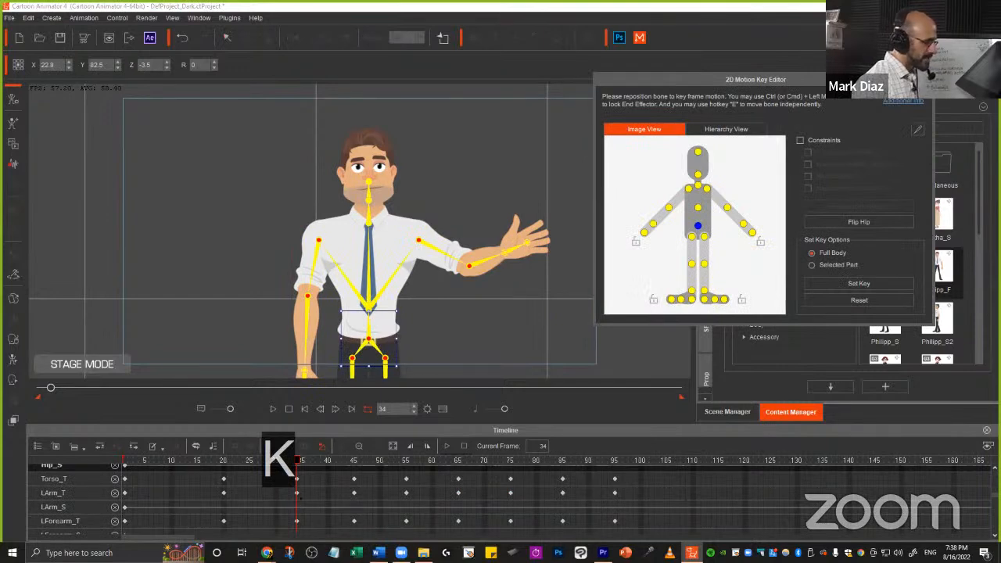
- Set the character's Transform motion key at frame 34 to the Accelerate transition curve
scroll(296, 507, up, 3)
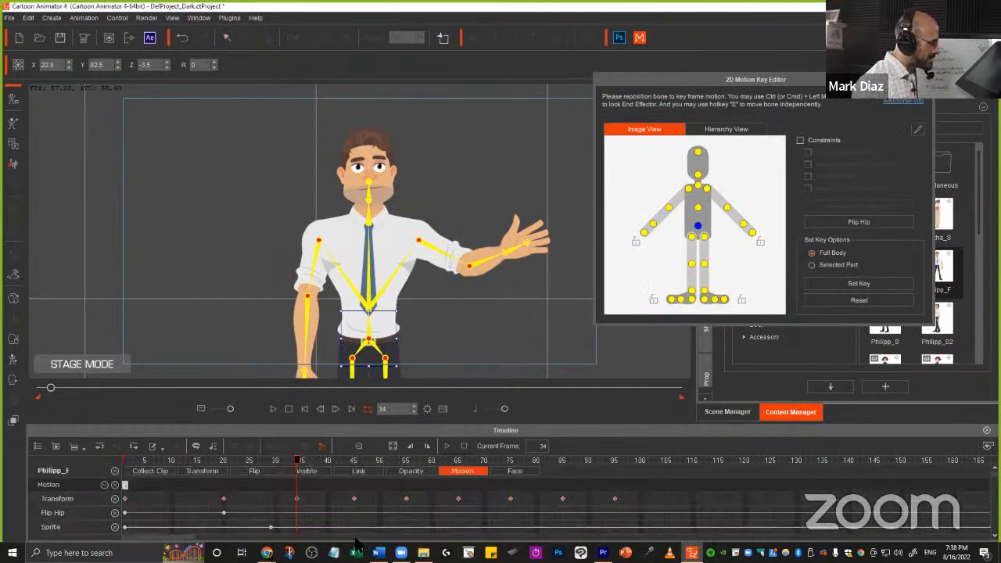
click(296, 502)
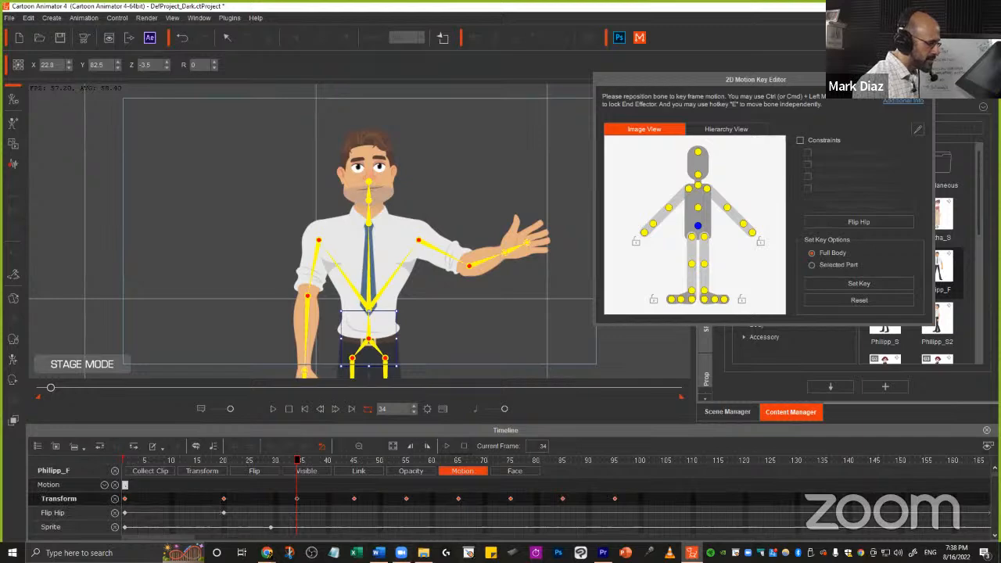
scroll(297, 504, down, 5)
scroll(296, 504, up, 5)
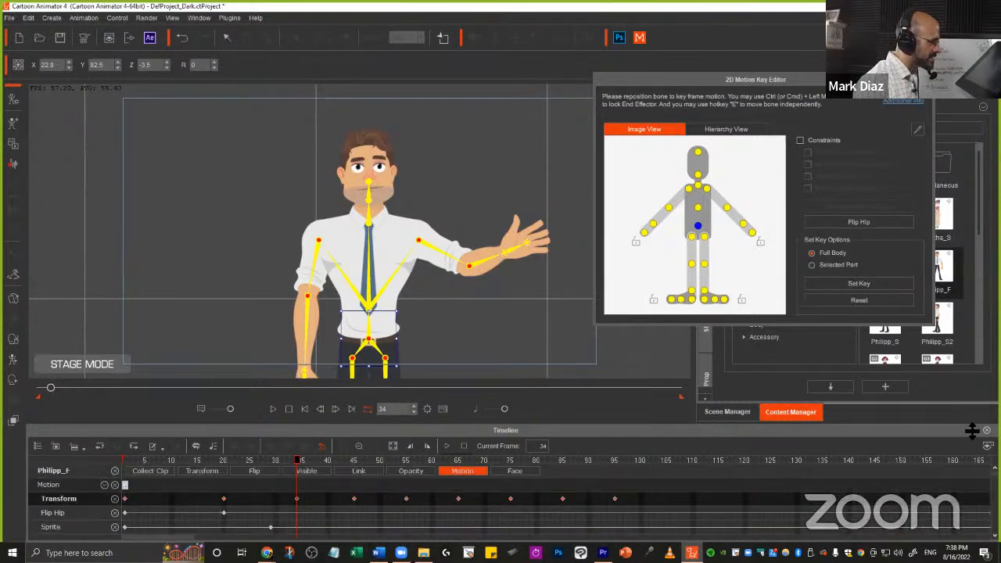
right_click(297, 501)
click(329, 476)
click(634, 116)
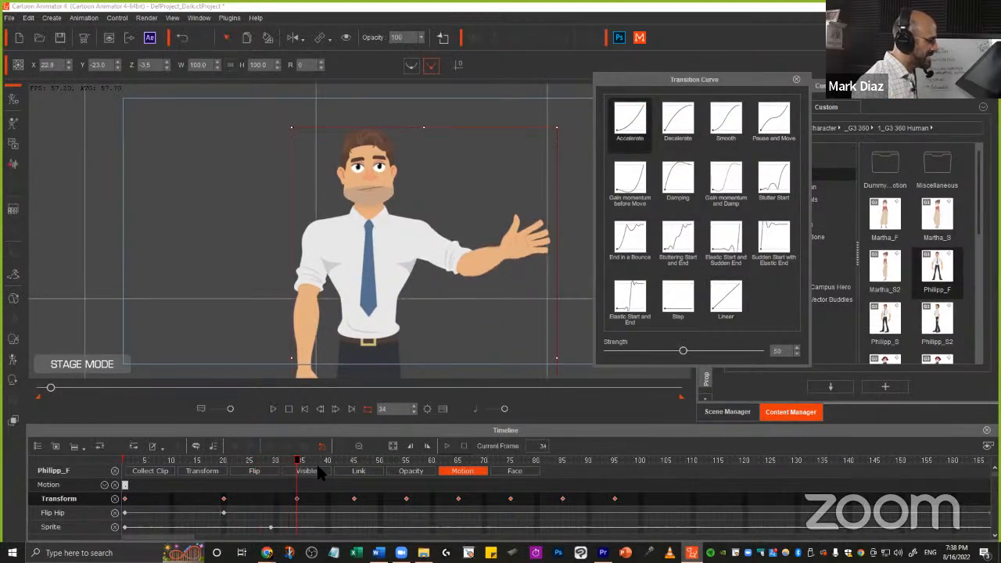
- Set the Transform motion key at frame 45 to the Decelerate transition curve and play back the motion
click(353, 500)
click(677, 121)
key(space)
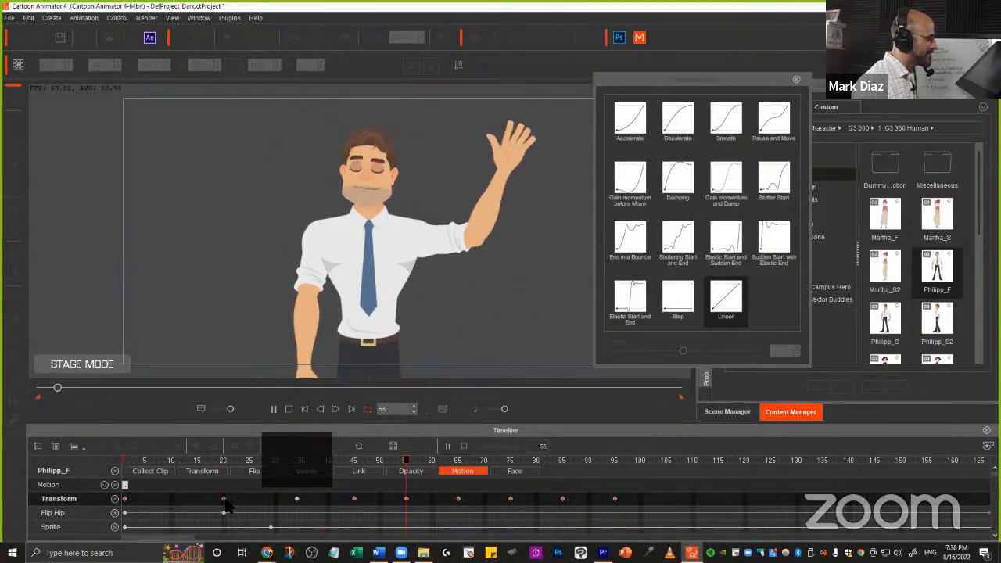
key(space)
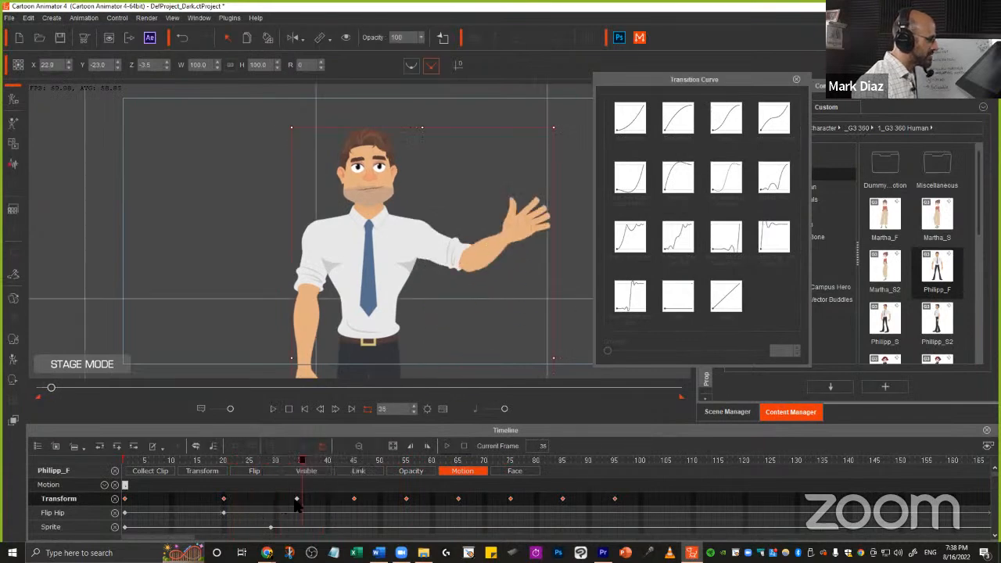
- Move the LForearm bone in and slightly up at frame 34, and in and slightly down at frame 45
key(k)
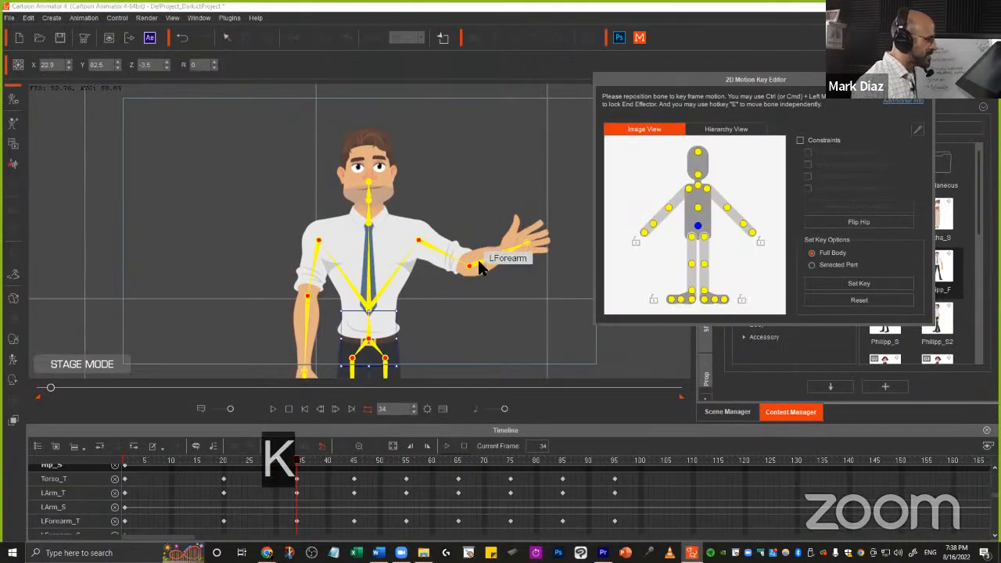
mouse_move(478, 266)
mouse_down()
mouse_move(470, 268)
mouse_move(472, 257)
mouse_up()
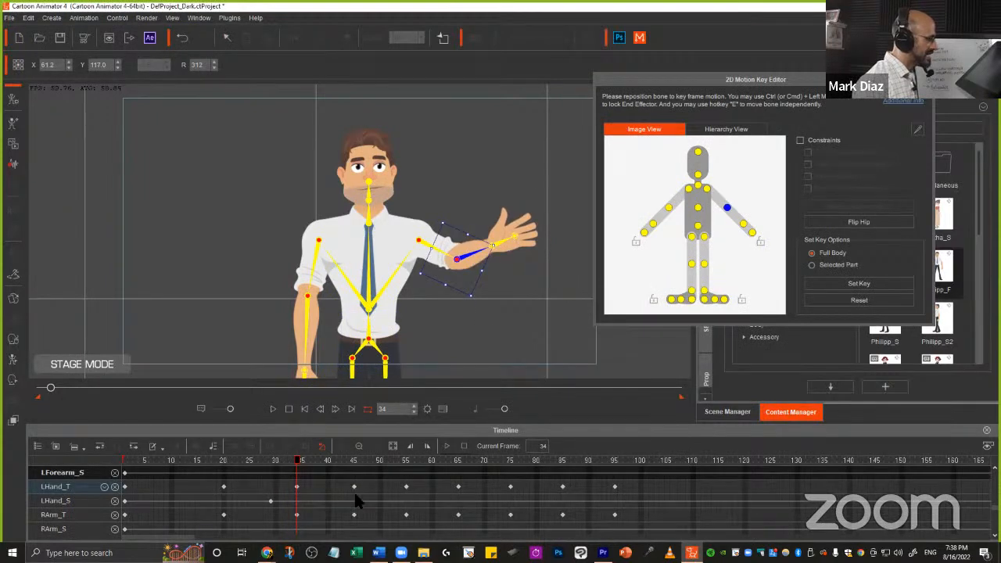
scroll(354, 491, up, 5)
scroll(361, 483, up, 2)
scroll(345, 512, up, 3)
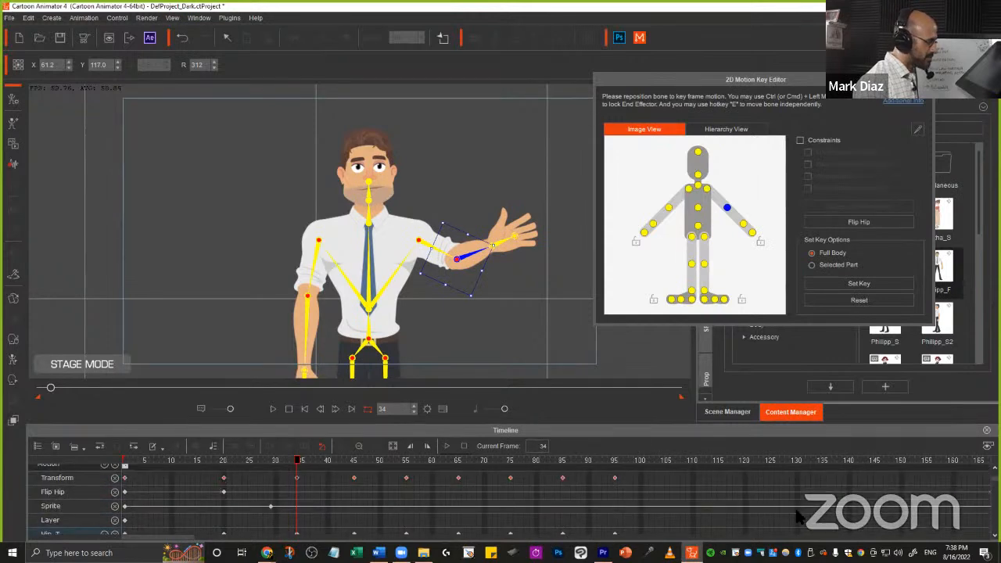
click(354, 503)
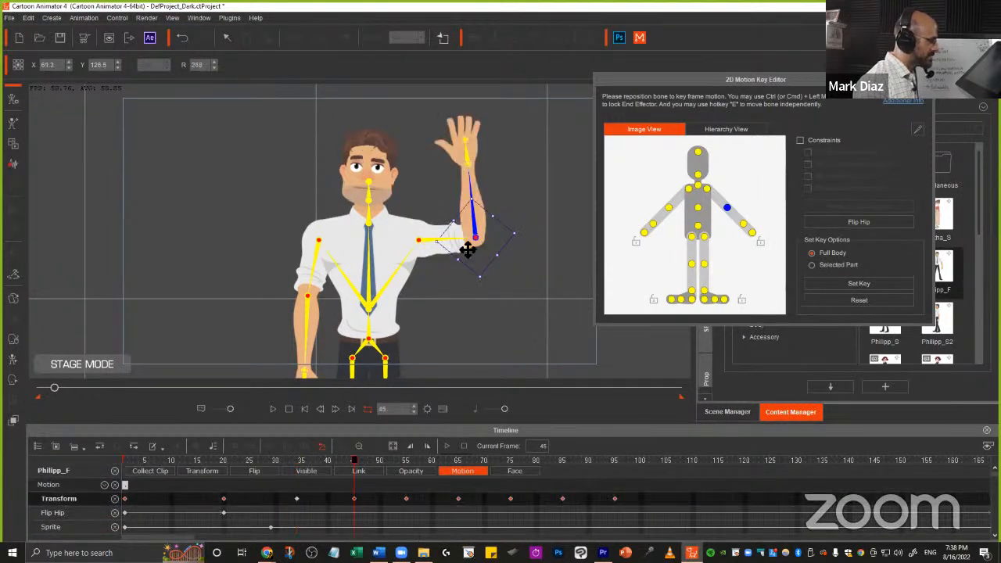
click(477, 227)
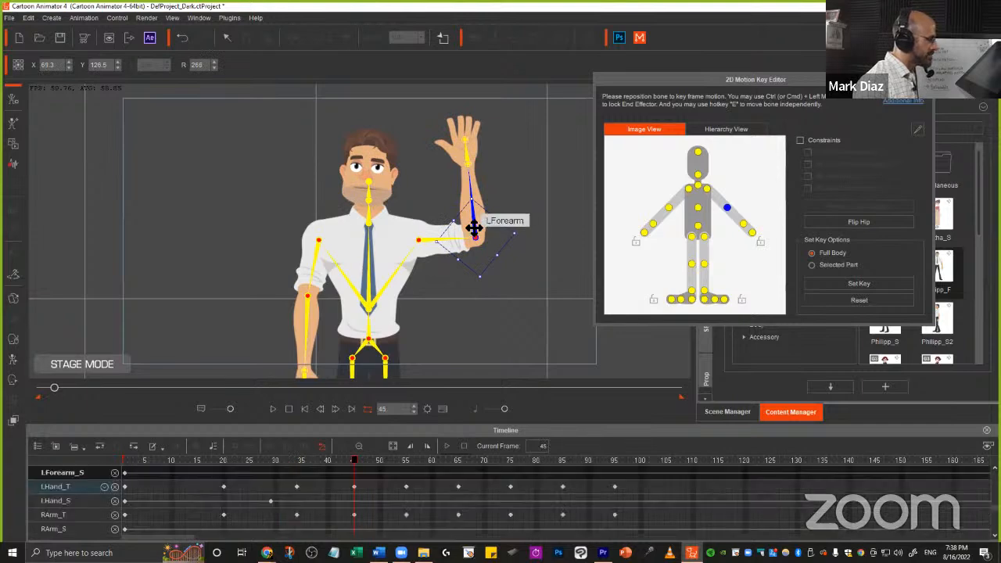
drag(478, 225, 467, 232)
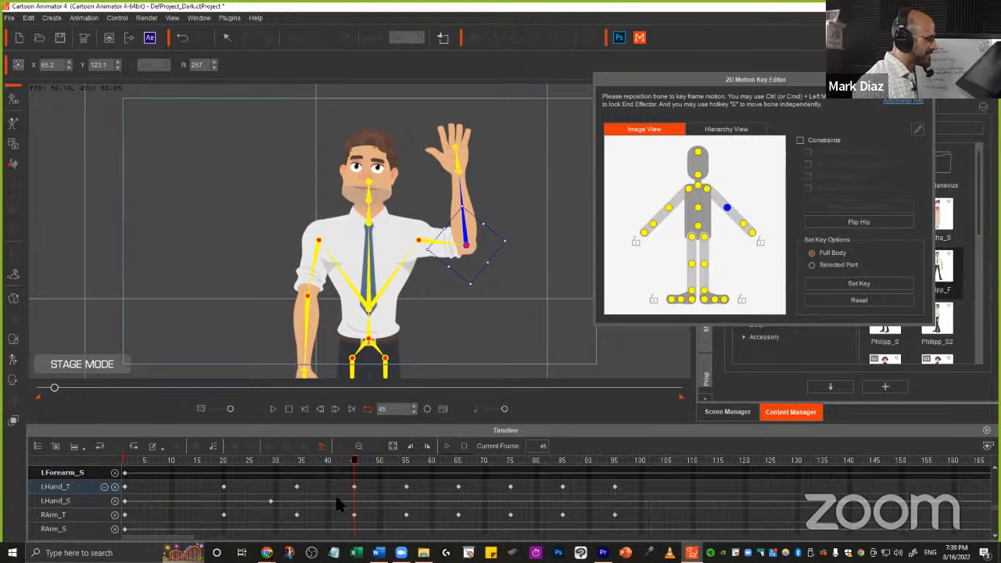
- Play back the arm raise and wave from around frame 20 and scrub through the frames up to 35
key(space)
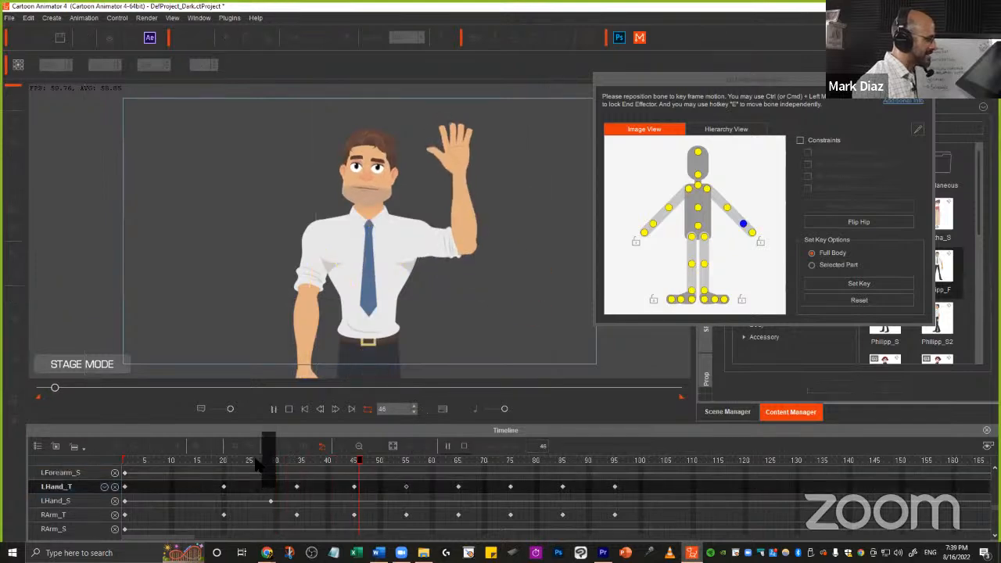
key(space)
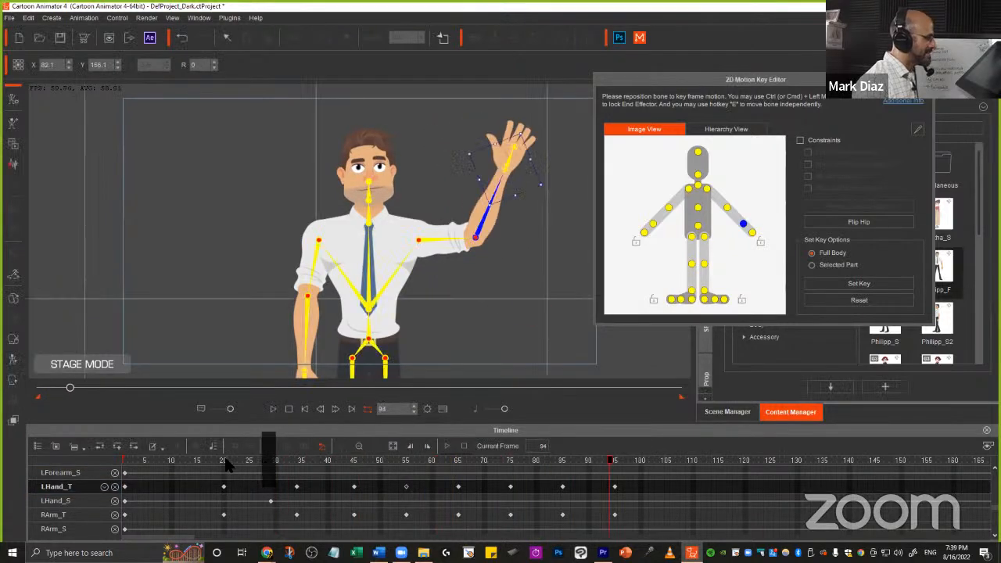
click(226, 465)
key(space)
key(space)
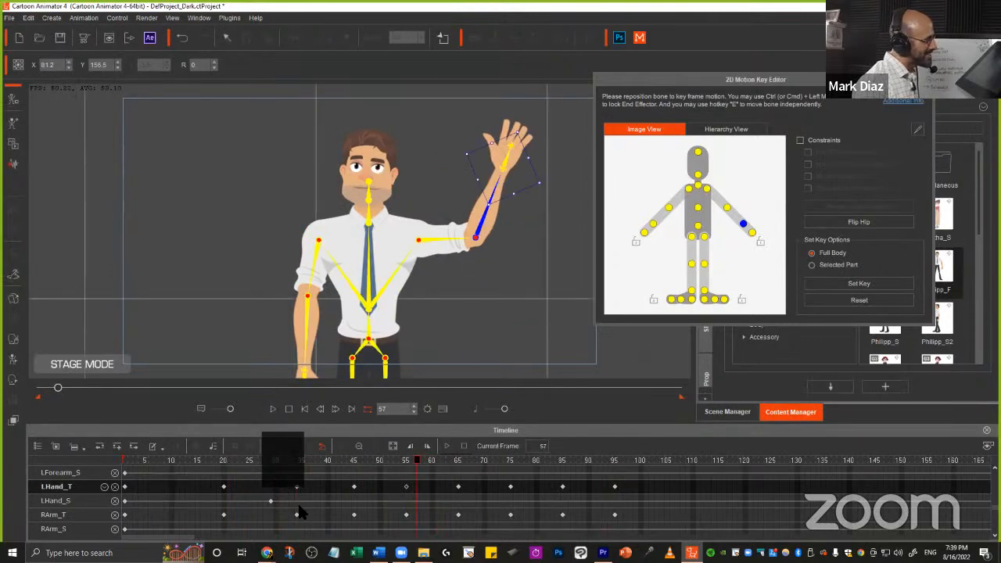
drag(242, 465, 303, 462)
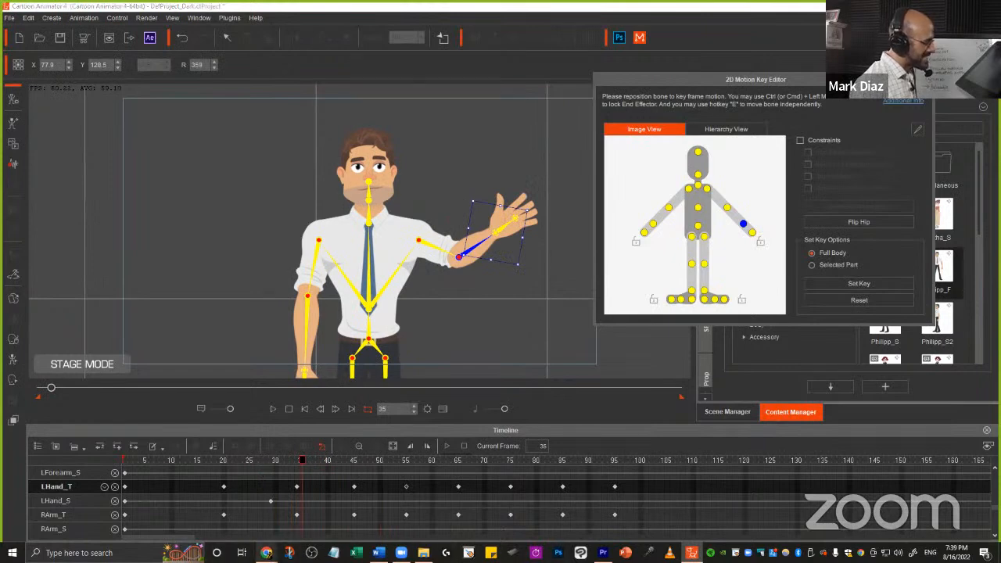
- Switch to the webinar videos page in Chrome and play Video 3, Slow in Slow Out - Good Animation
mouse_move(267, 552)
click(219, 515)
scroll(497, 334, down, 2)
click(528, 301)
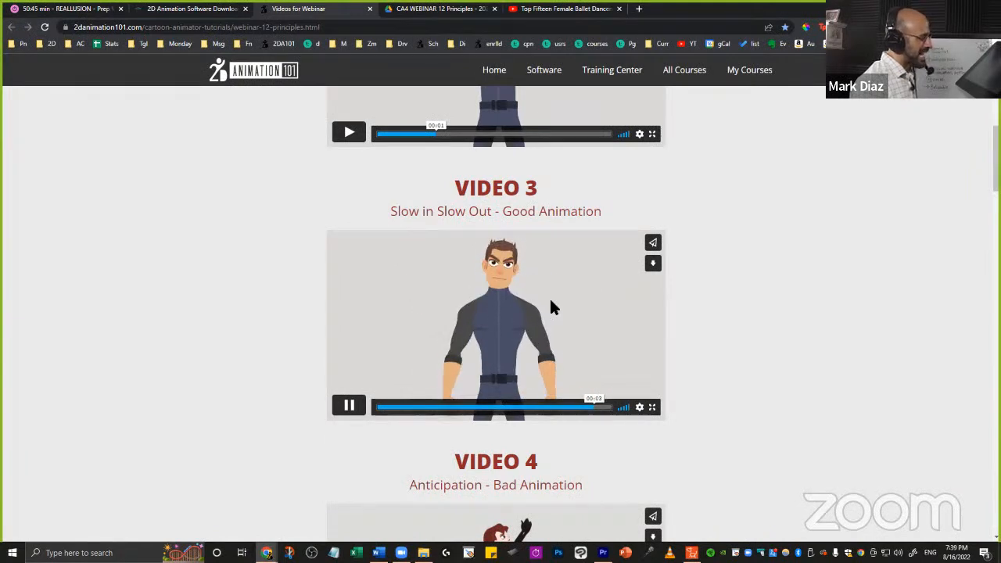
- Play Video 4, Anticipation - Bad Animation, in full screen with a pause partway, exit full screen and bring Video 5 into view
scroll(543, 302, down, 2)
scroll(529, 294, down, 1)
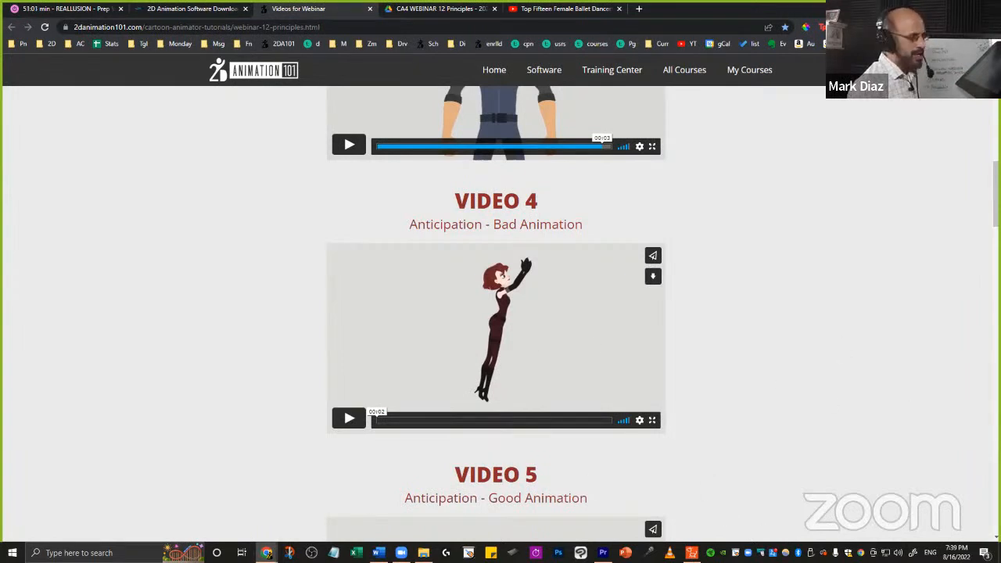
drag(405, 226, 585, 226)
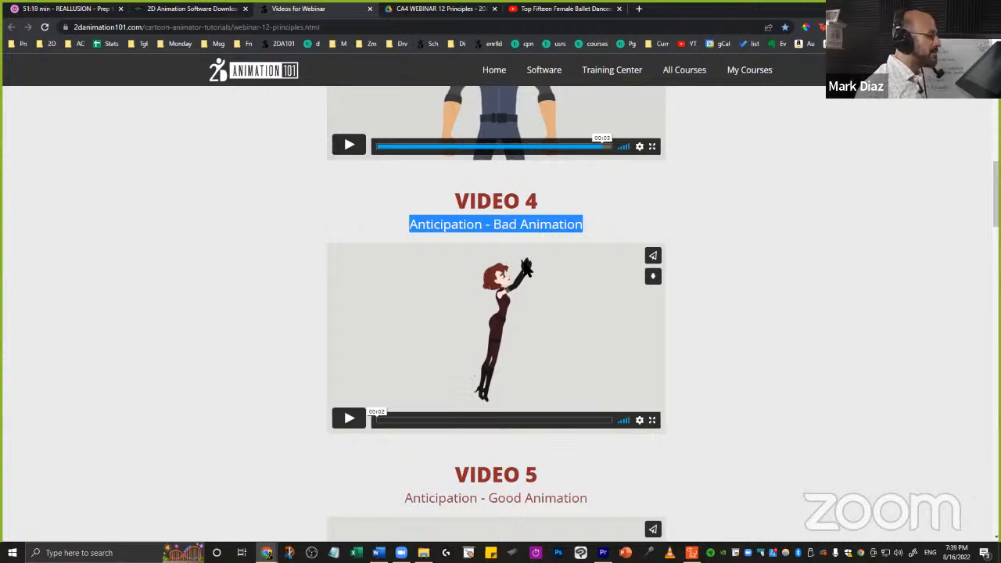
click(653, 421)
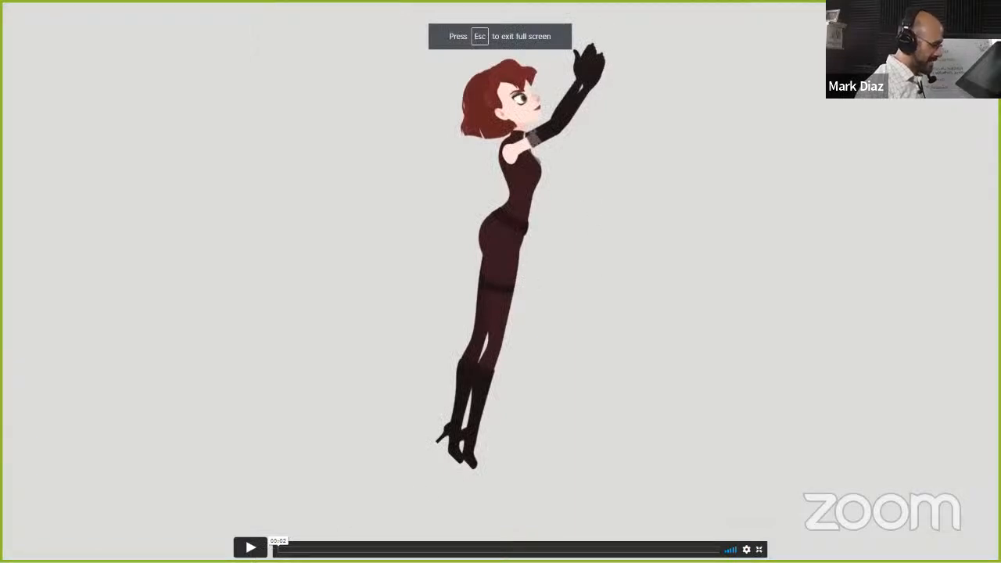
click(251, 547)
click(493, 244)
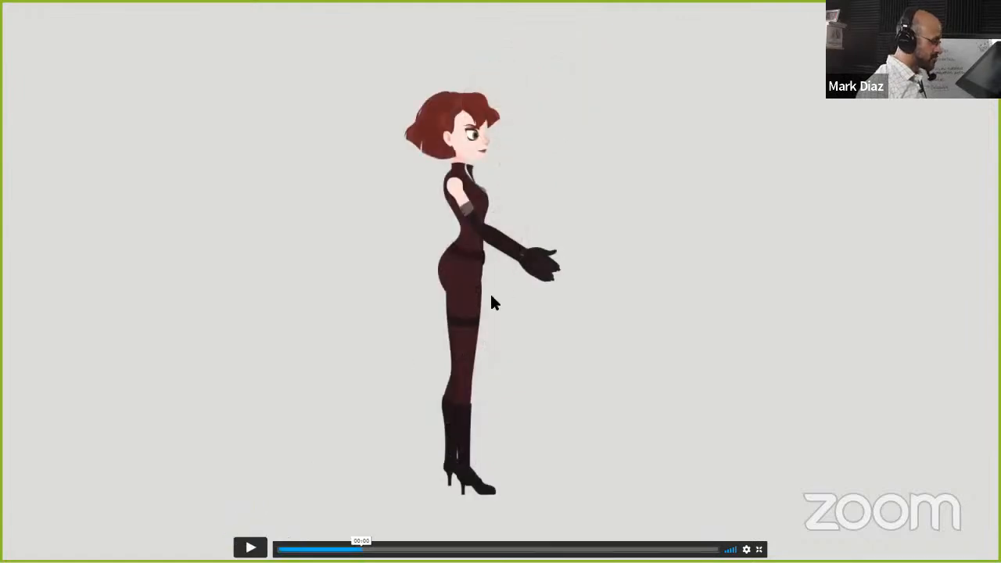
click(251, 548)
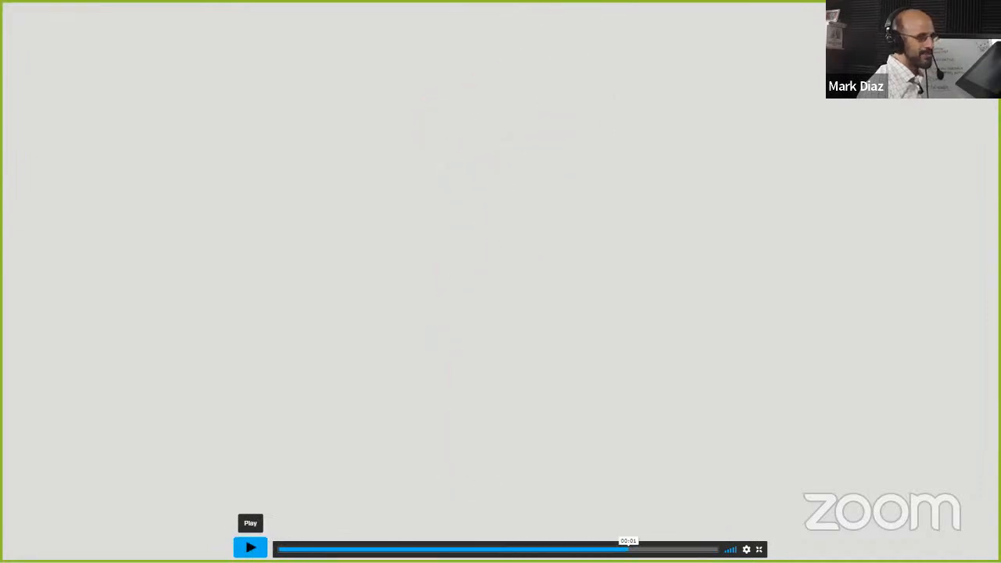
key(Escape)
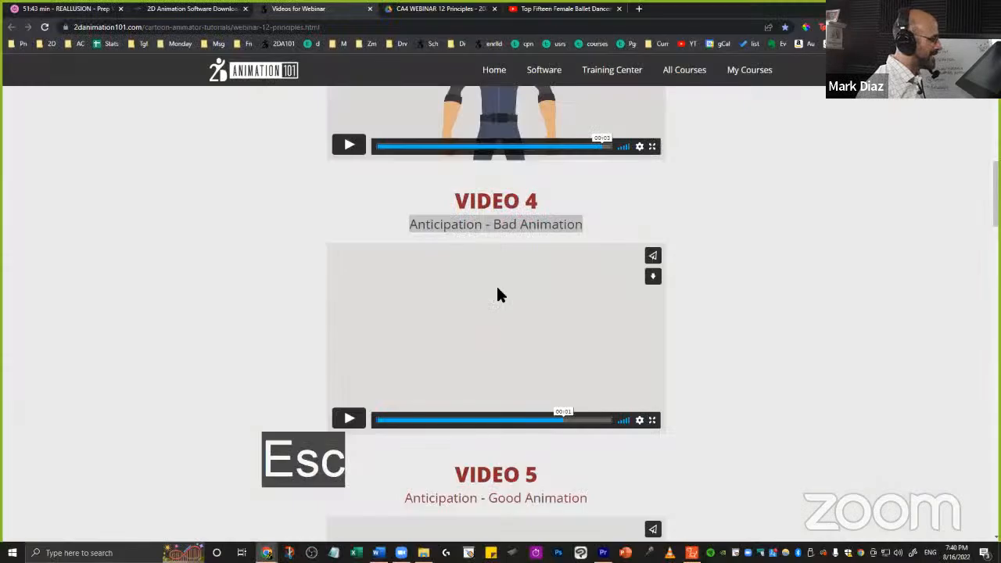
scroll(505, 342, down, 3)
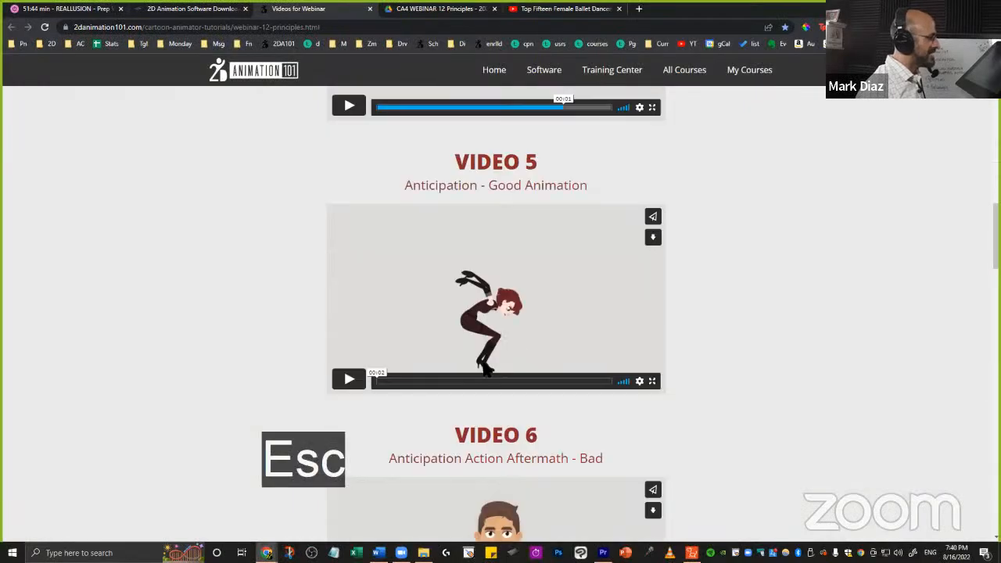
- Play Video 5, Anticipation - Good Animation, in full screen with a pause partway, exit full screen, stop Video 4 and bring Video 6 into view
click(652, 381)
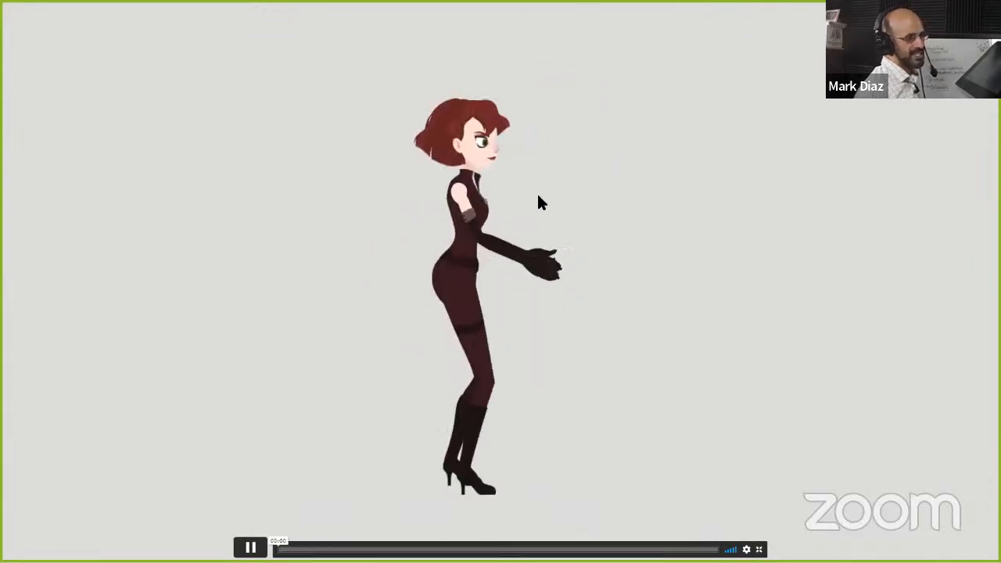
click(570, 280)
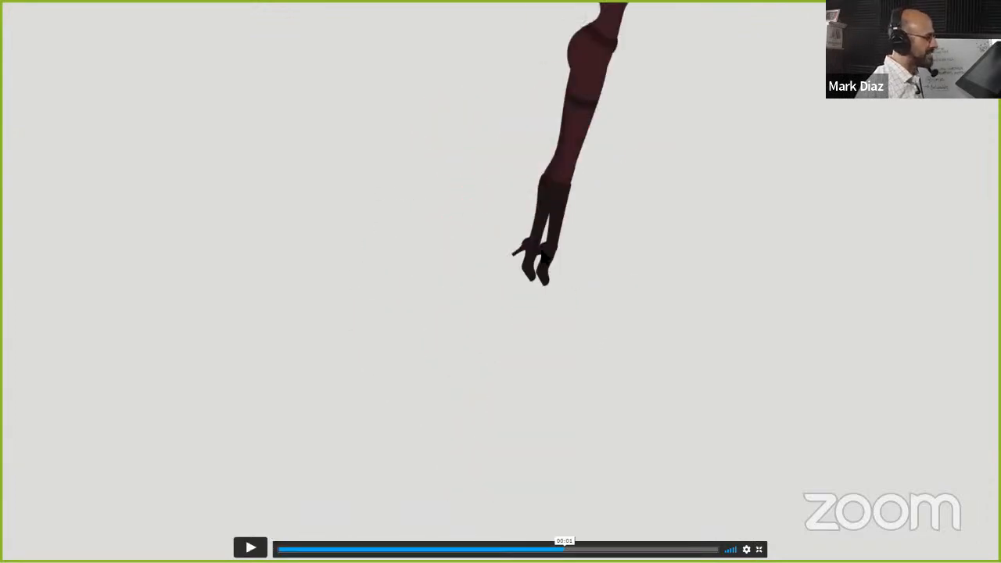
key(Escape)
click(349, 421)
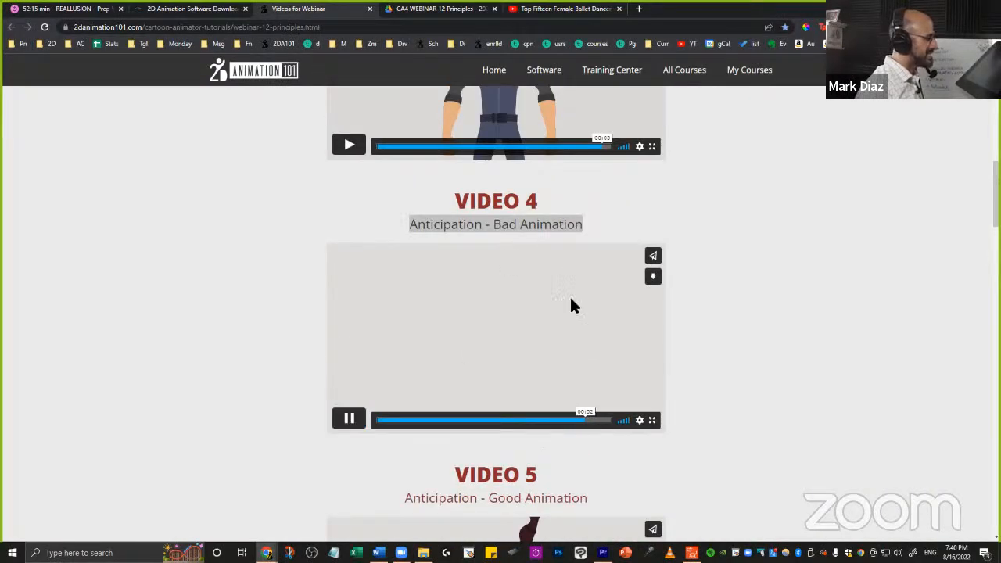
click(346, 420)
scroll(592, 246, down, 4)
scroll(563, 263, down, 2)
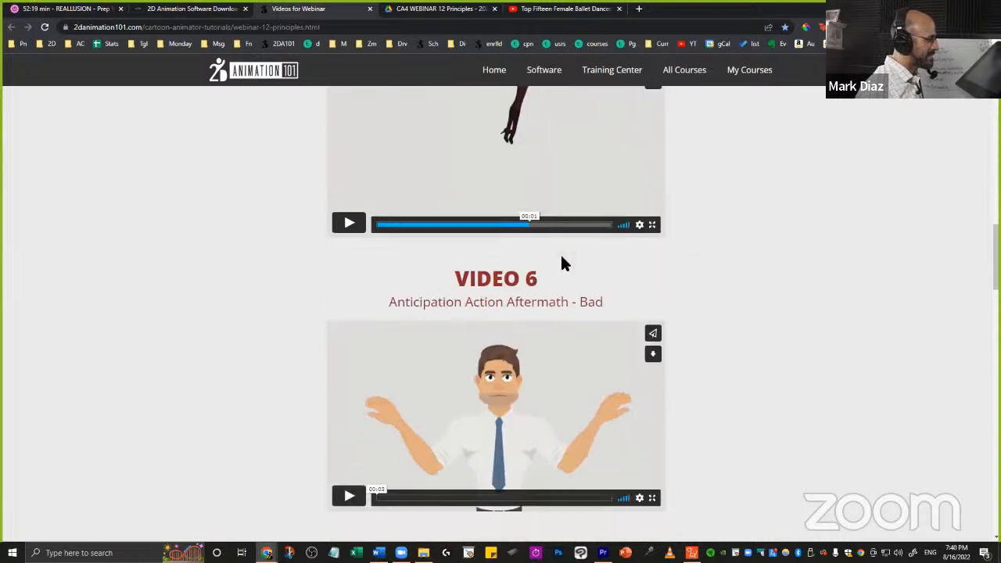
scroll(561, 262, down, 1)
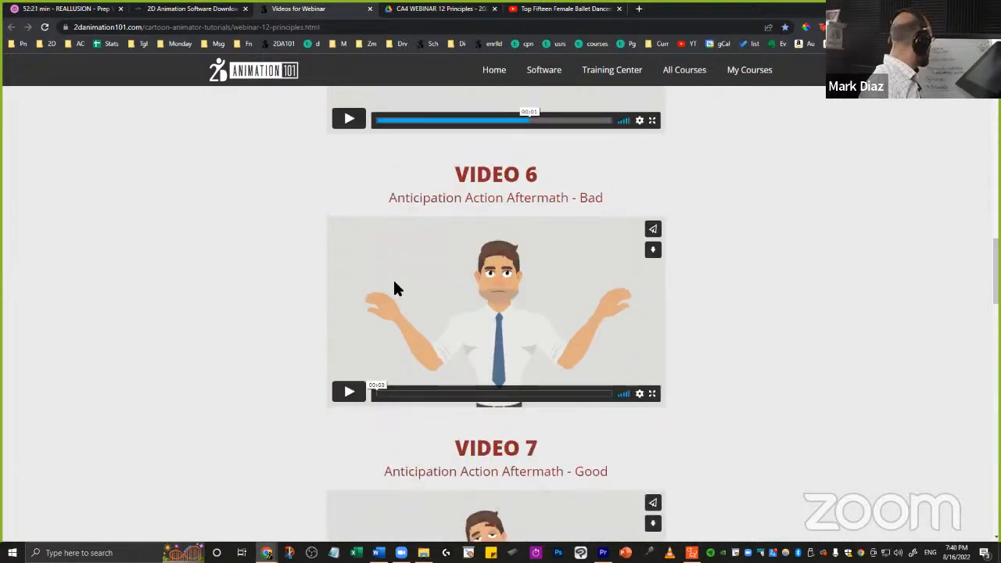
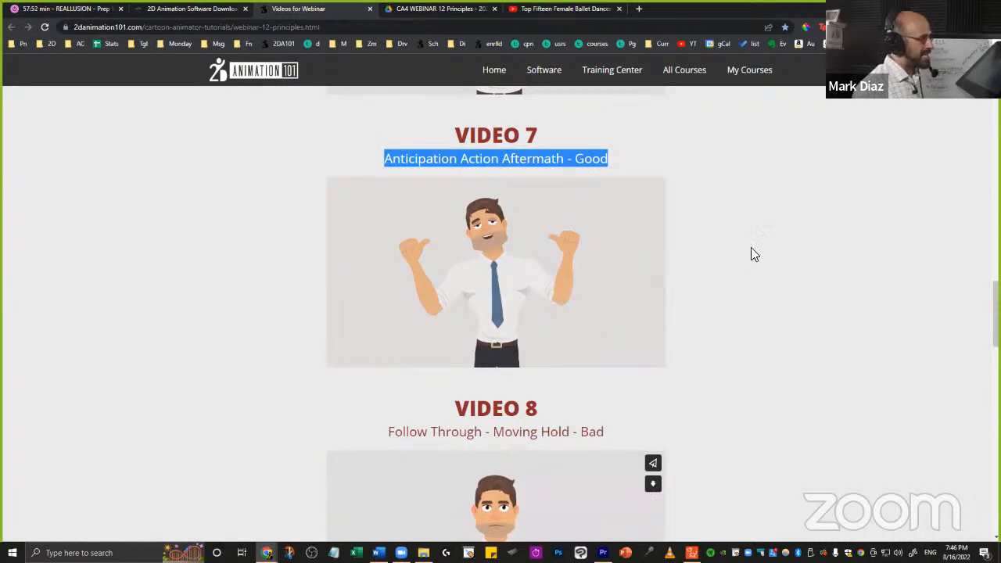
- Go from Video 7 to Video 8 and highlight its subtitle, Follow Through - Moving Hold - Bad
click(491, 159)
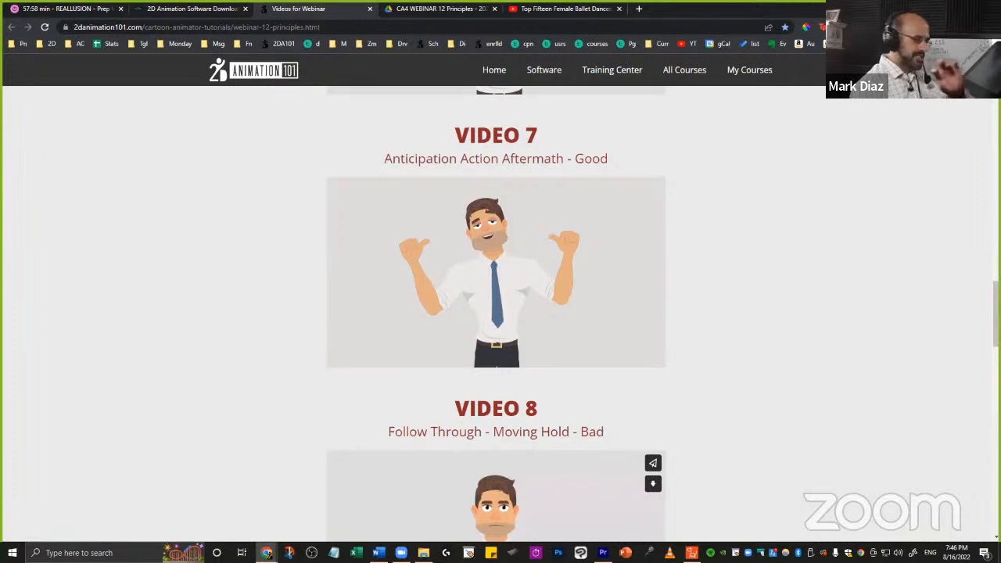
scroll(786, 305, down, 5)
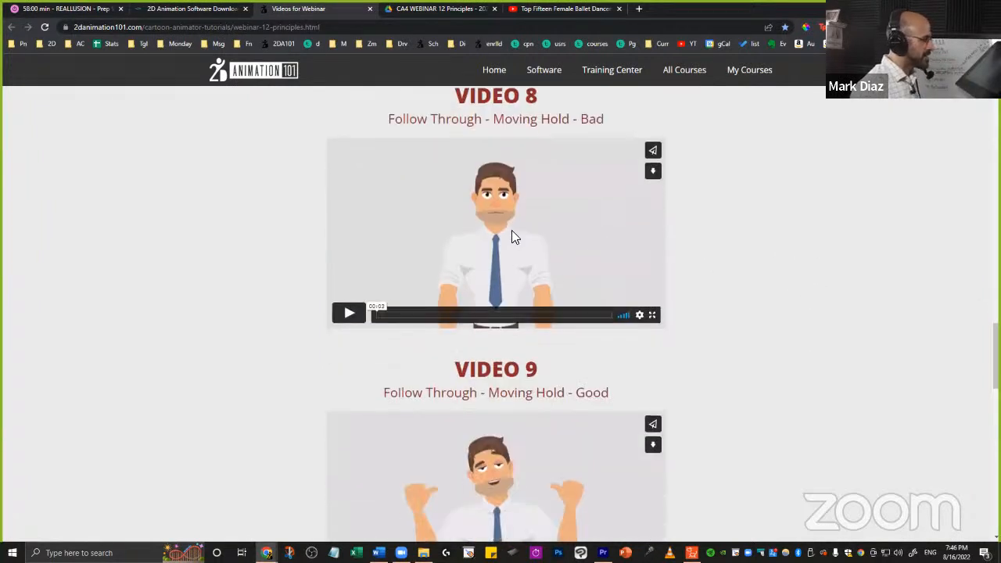
scroll(451, 275, up, 2)
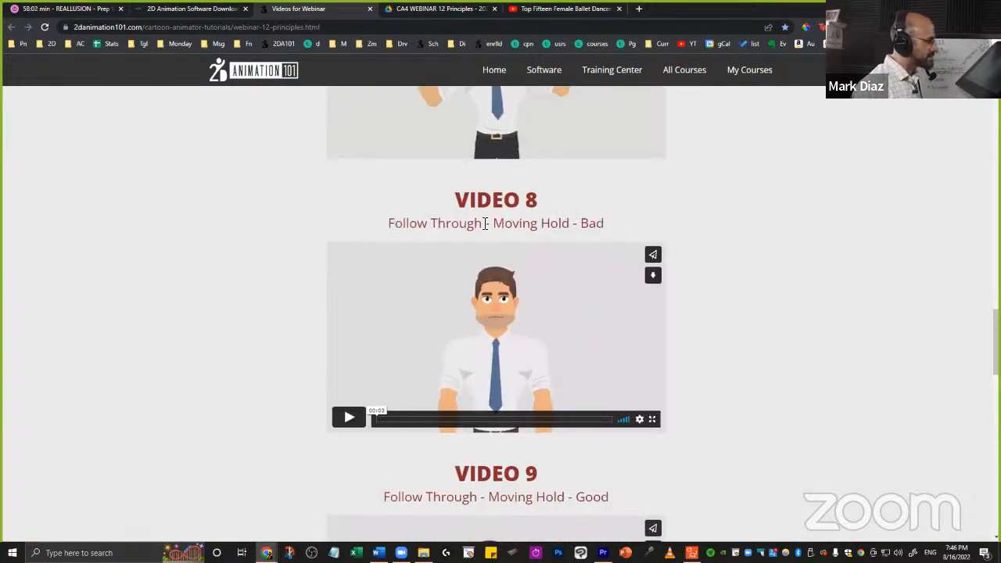
drag(389, 223, 621, 227)
click(409, 226)
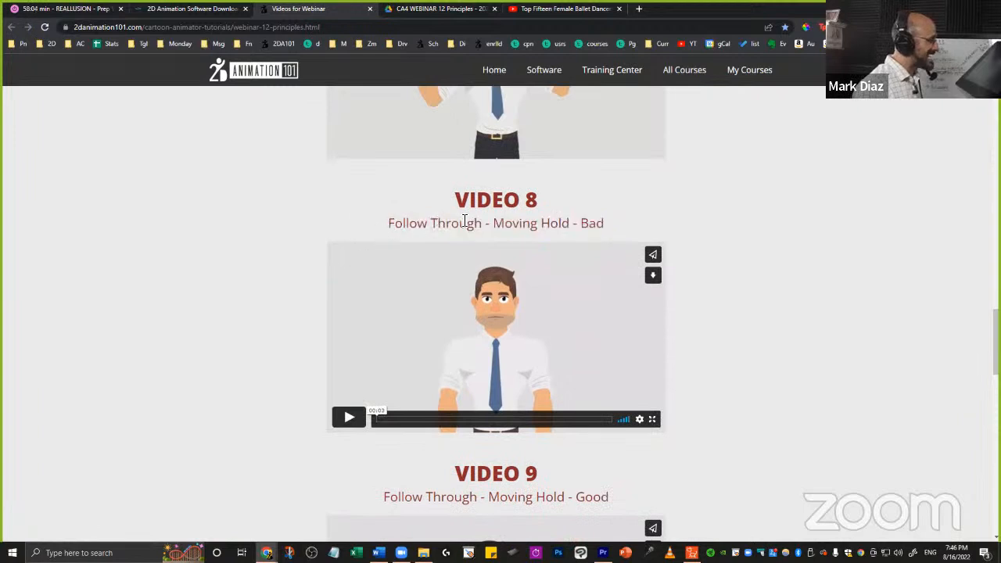
drag(389, 223, 614, 224)
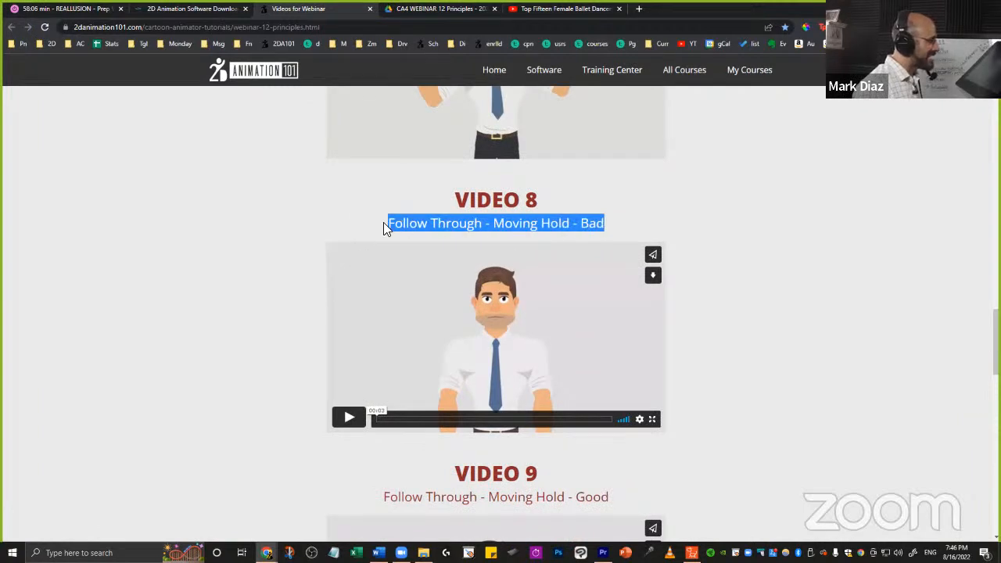
- Highlight only the words "Moving Hold" in the Video 8 subtitle, checking back briefly on Video 7
click(494, 227)
drag(494, 226, 570, 226)
scroll(465, 175, up, 2)
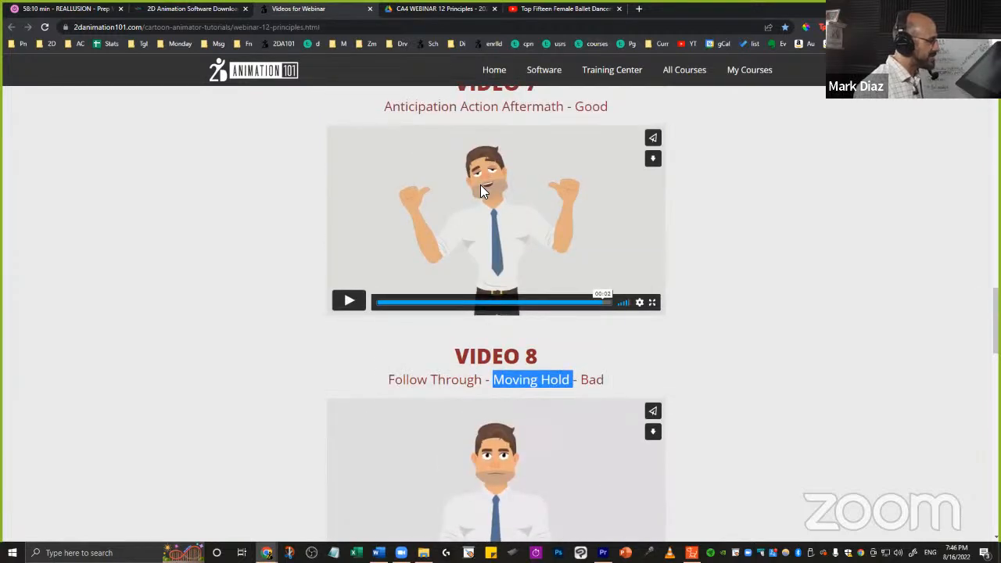
scroll(485, 220, down, 2)
scroll(579, 205, down, 2)
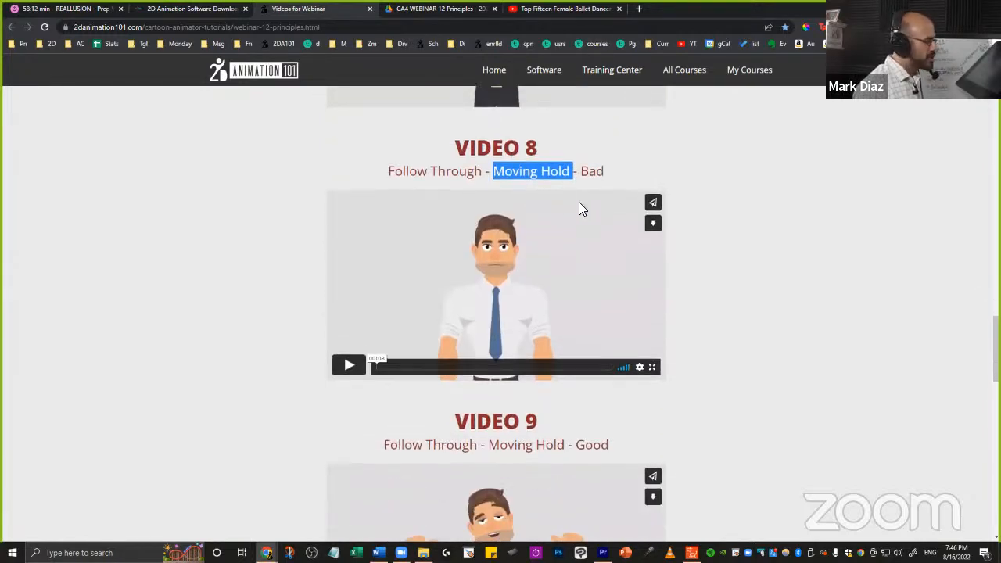
drag(494, 172, 565, 175)
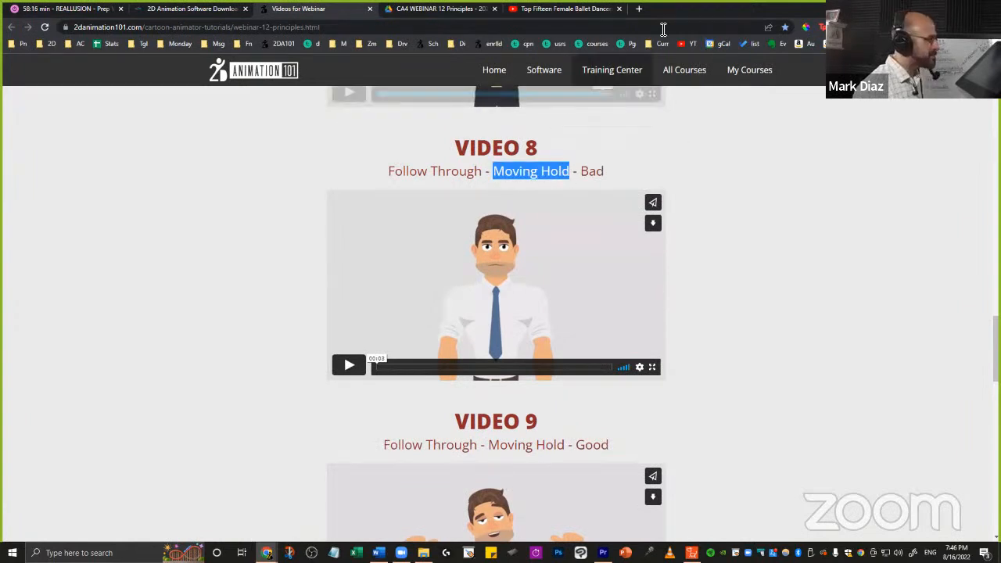
- Open a new browser tab, search for "good timing", and paste and submit the copied content
click(640, 11)
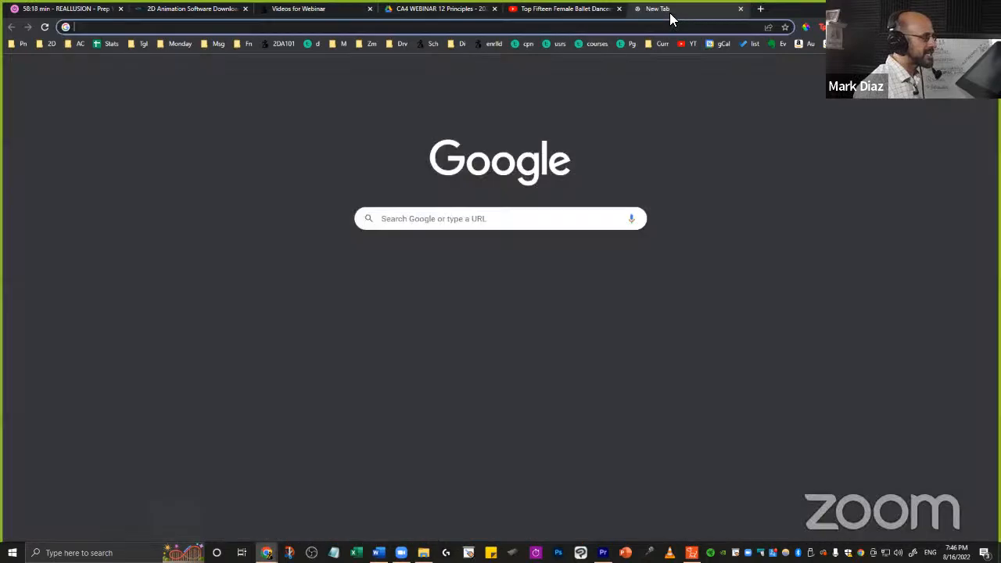
click(671, 8)
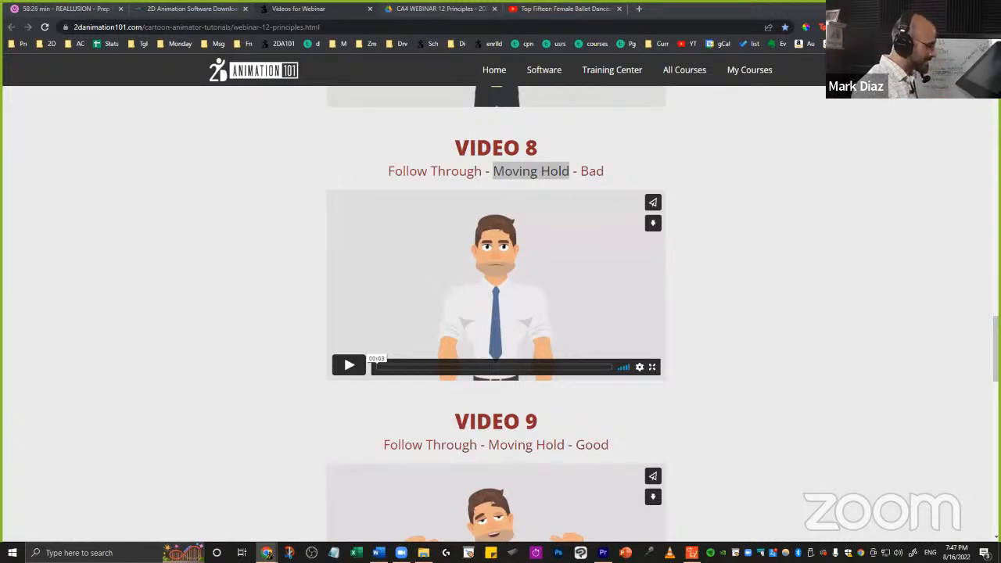
key(g)
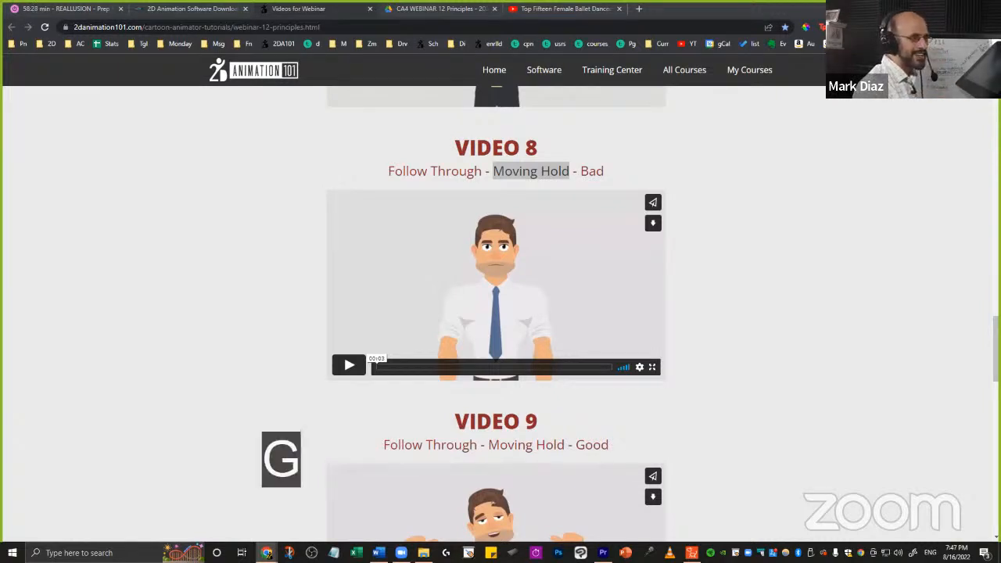
key(BackSpace)
text(anim)
key(ctrl+a)
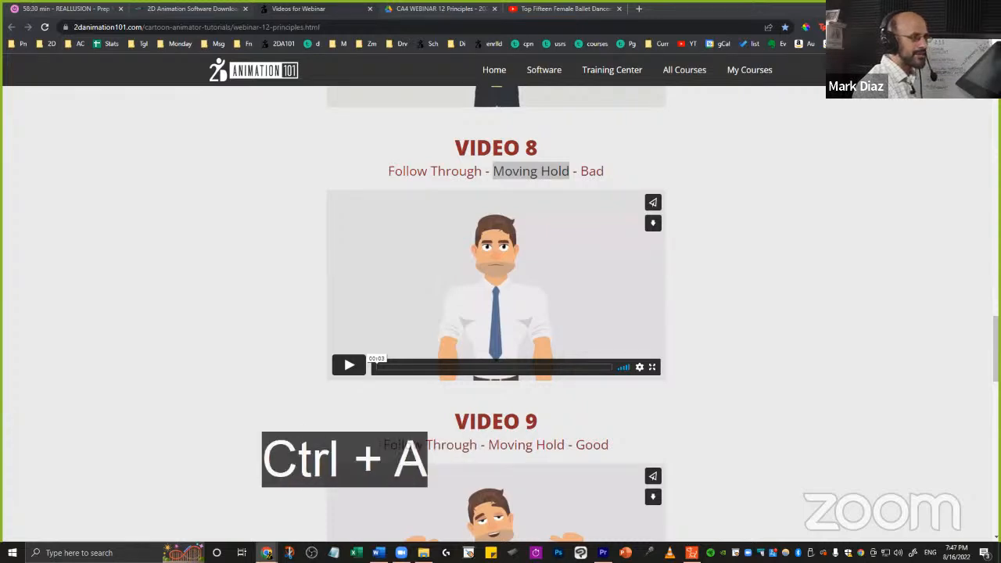
text(good timing)
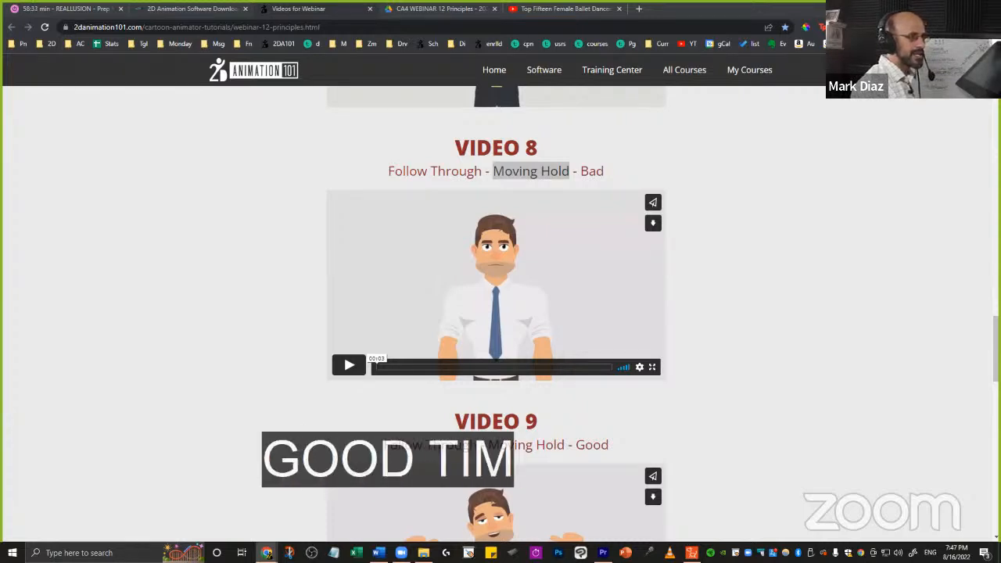
key(Return)
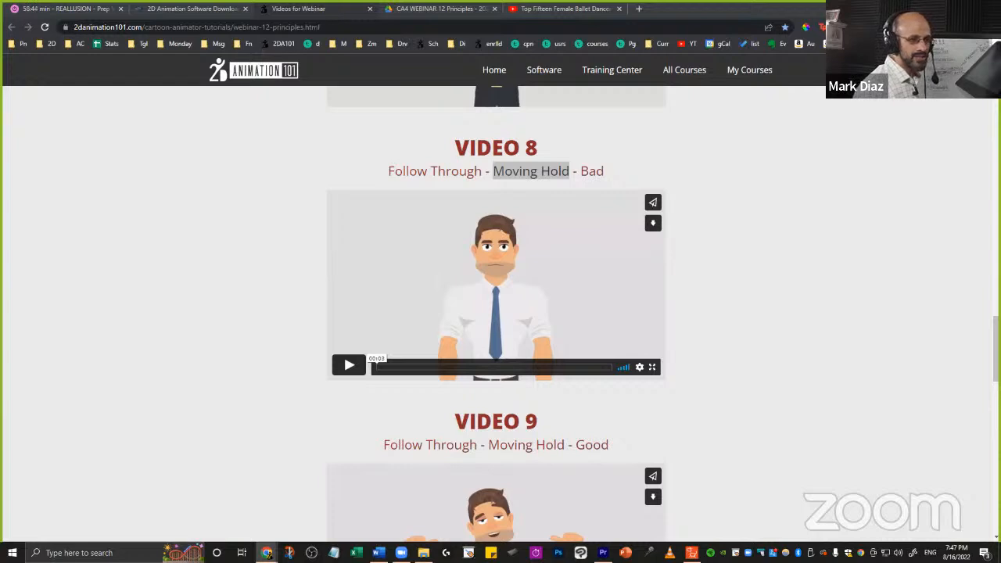
key(ctrl+v)
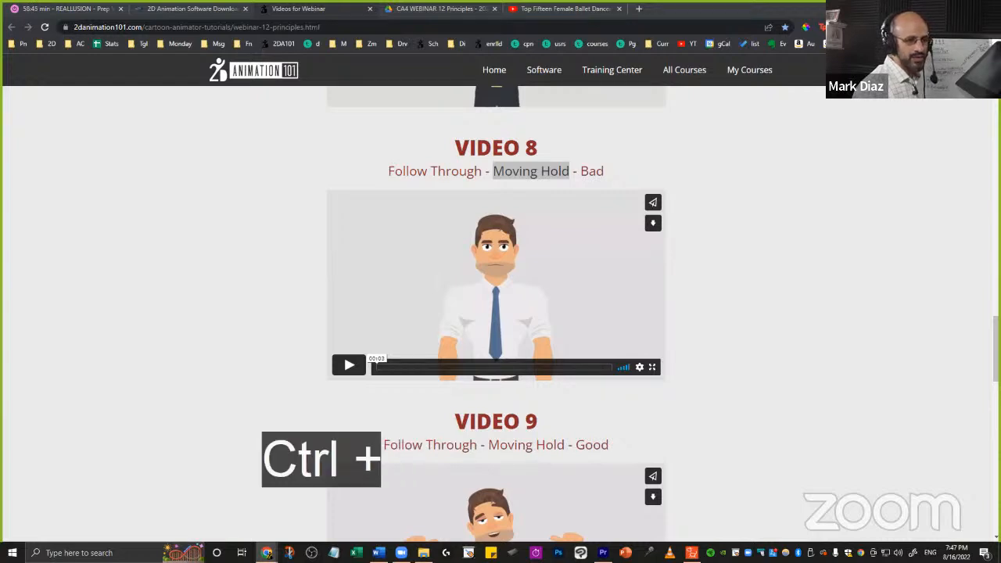
key(Return)
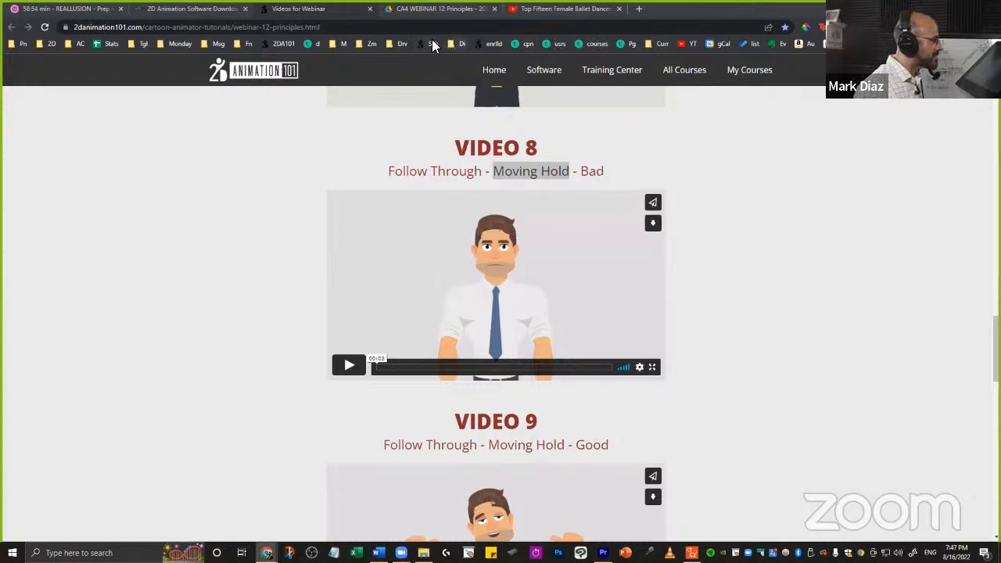
- Open the enrolled courses page in a separate tab, keeping the webinar videos page open, and search the courses for "good timing"
click(490, 43)
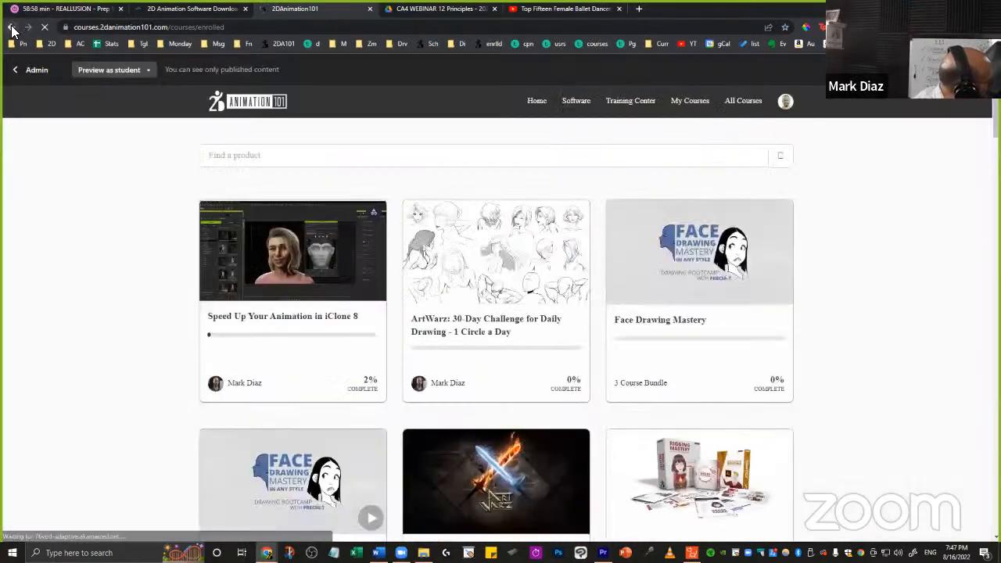
click(11, 30)
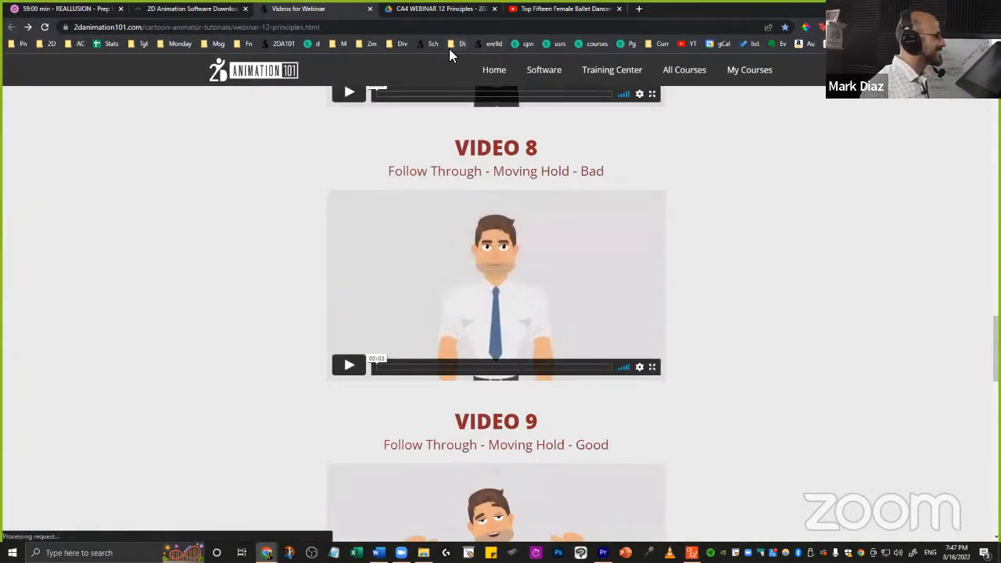
middle_click(492, 45)
click(684, 8)
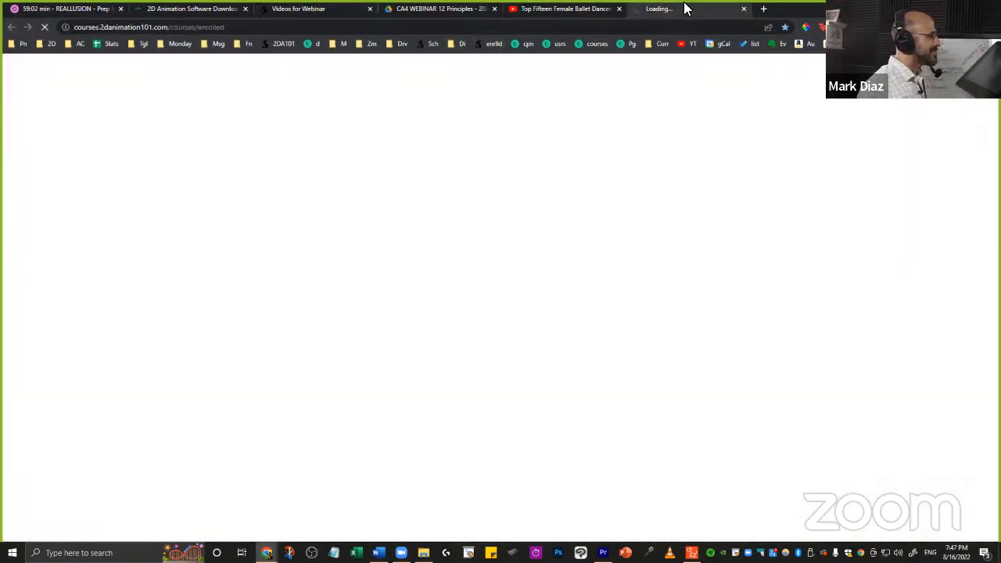
click(479, 152)
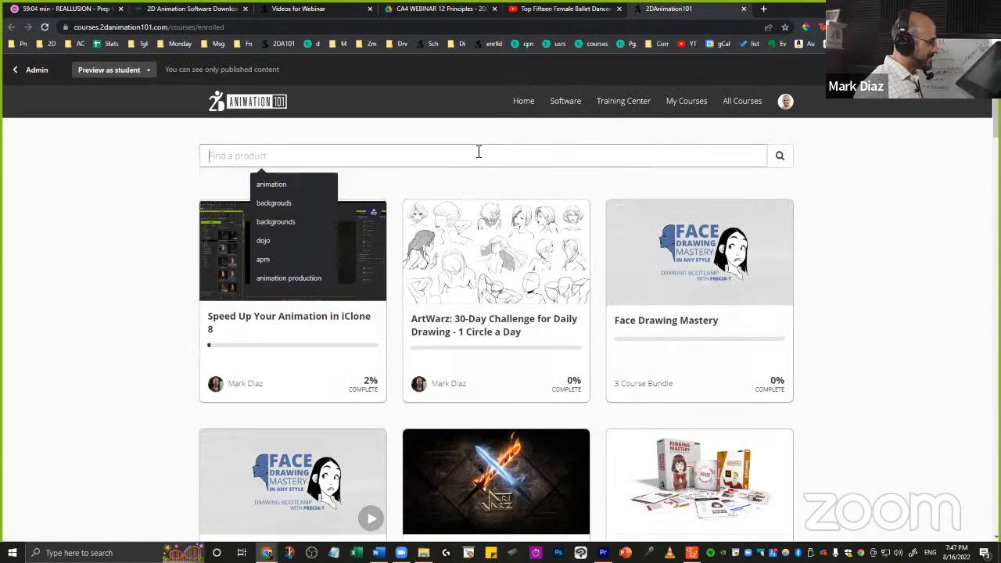
text(good timing)
key(Return)
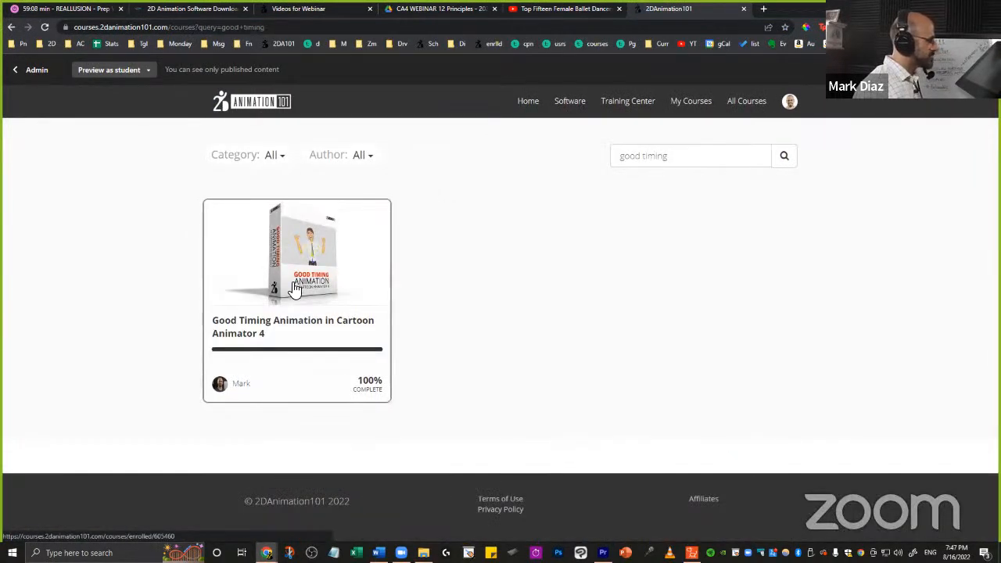
- Open the Good Timing Animation in Cartoon Animator 4 course and look through its curriculum
click(343, 335)
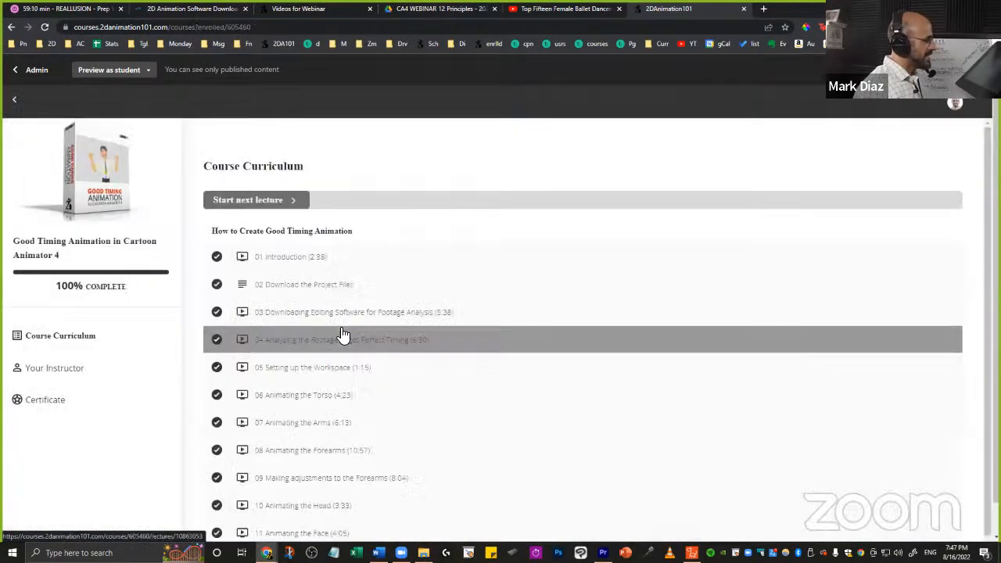
scroll(362, 282, down, 1)
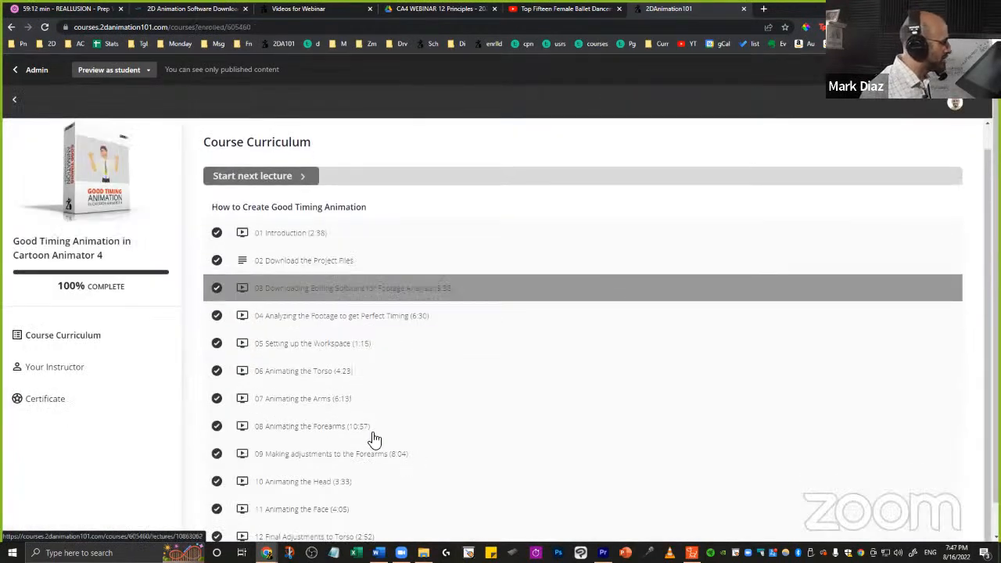
scroll(383, 454, down, 1)
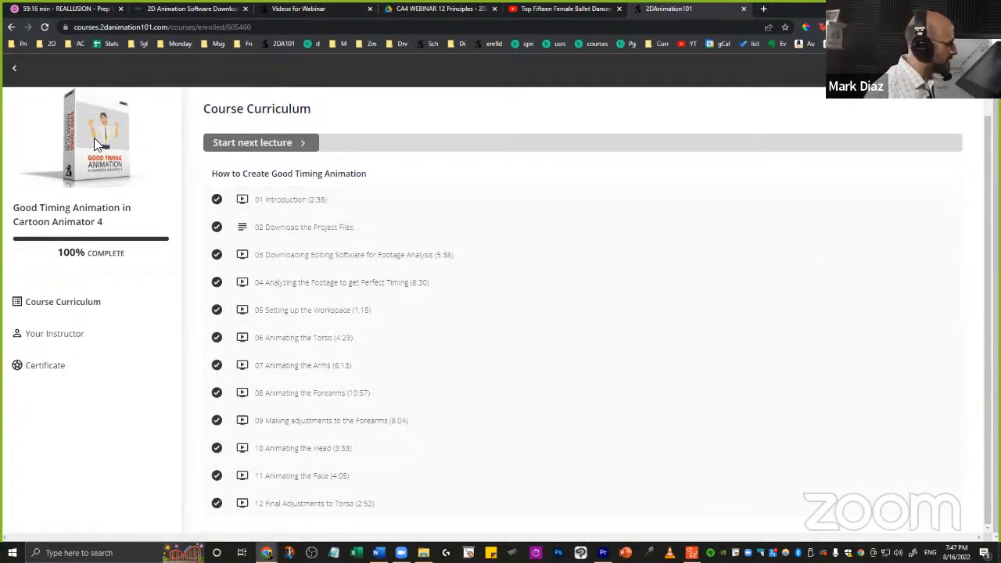
- Return to the webinar videos page, highlight "Moving Hold" in the Video 9 subtitle and play Video 9 in full screen
click(321, 11)
scroll(524, 282, down, 2)
scroll(538, 340, down, 1)
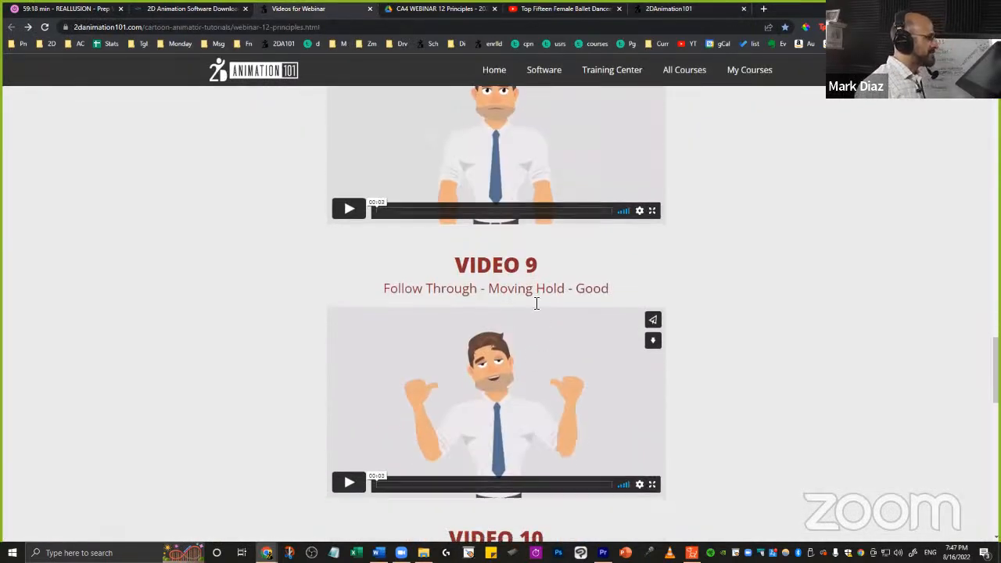
drag(463, 265, 626, 289)
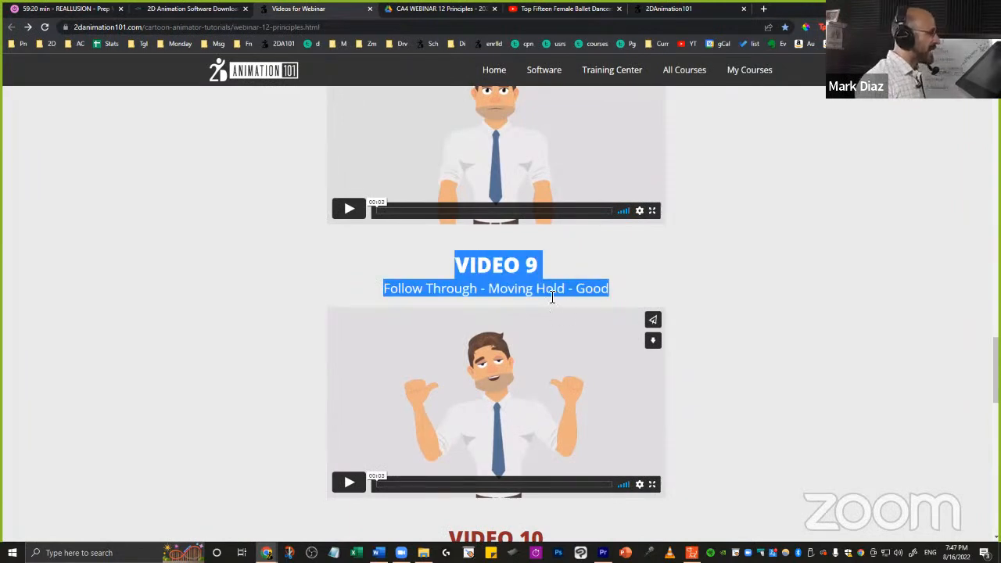
click(522, 286)
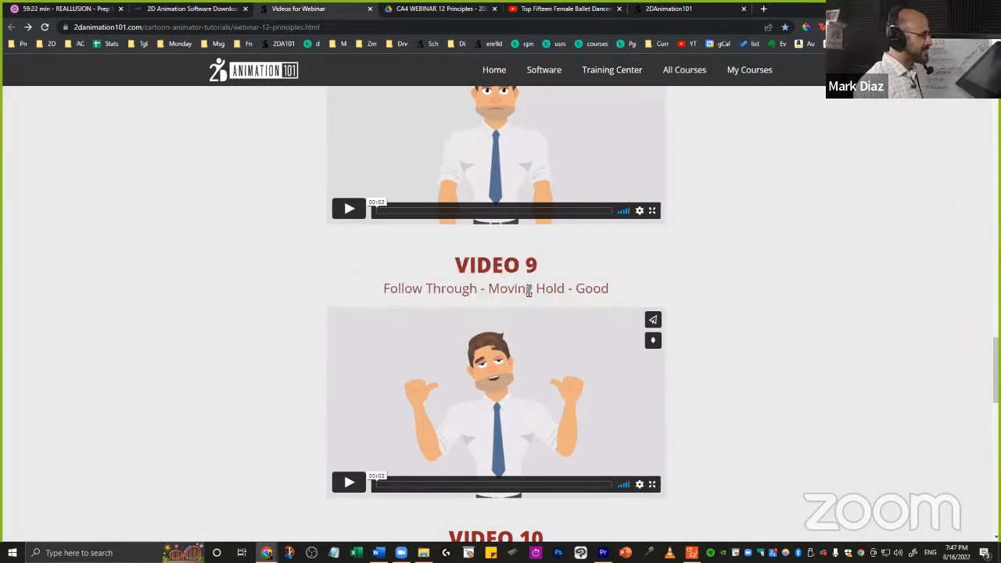
double_click(529, 290)
drag(529, 290, 560, 289)
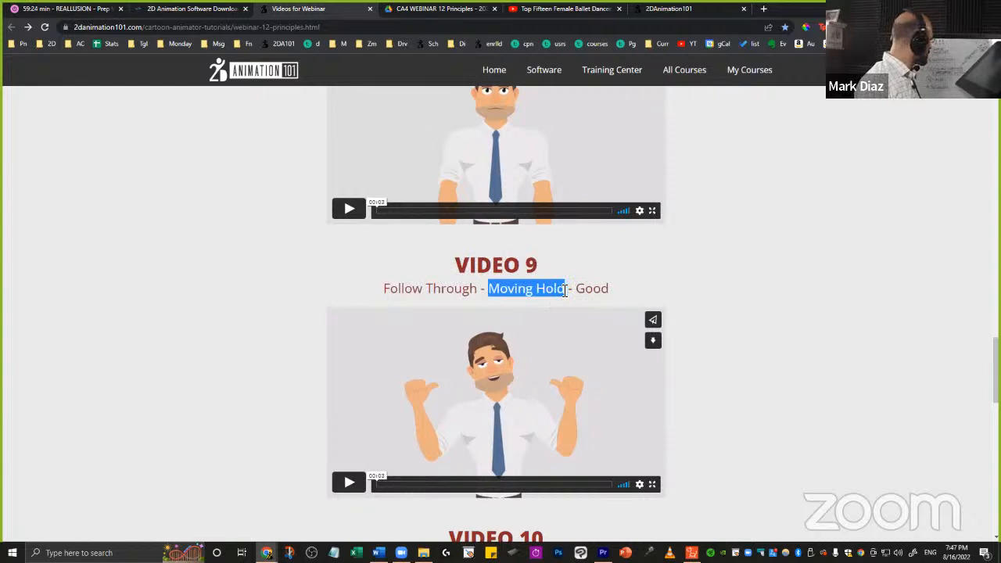
click(653, 485)
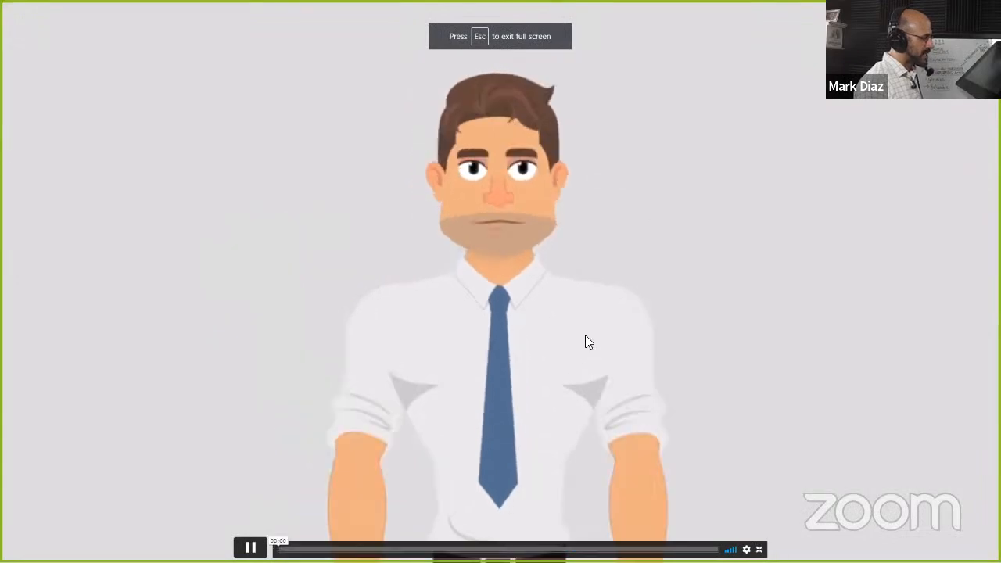
- Play Video 10, Comparison of Moving Hold, in full screen and pause briefly on the held poses to compare both versions
key(Escape)
scroll(626, 352, down, 3)
scroll(436, 241, down, 2)
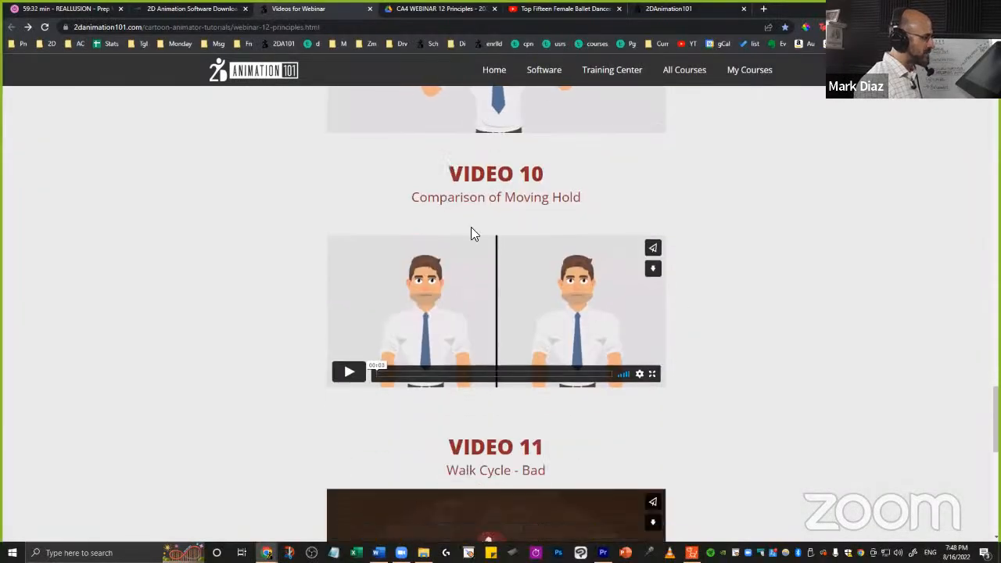
click(653, 374)
click(652, 371)
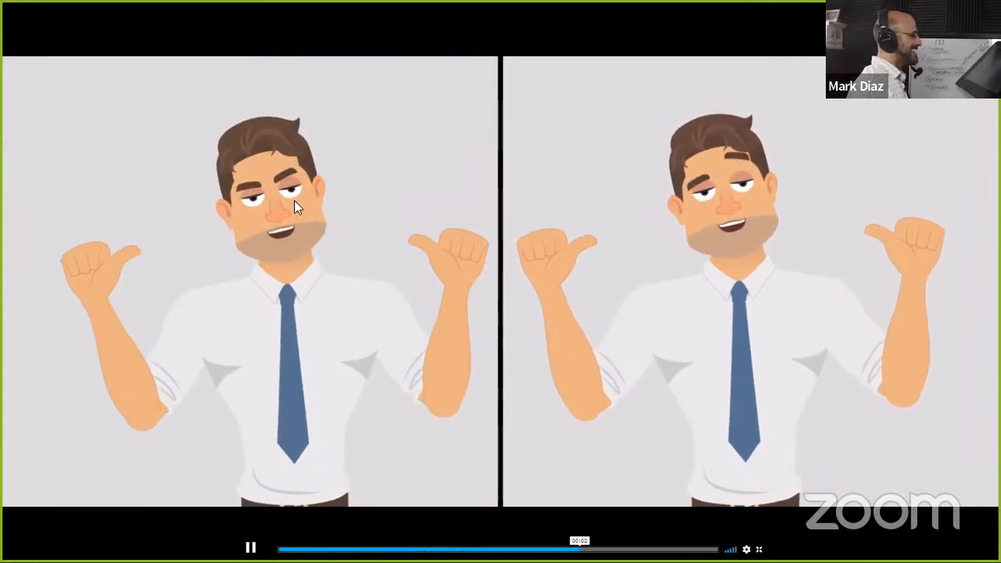
click(335, 291)
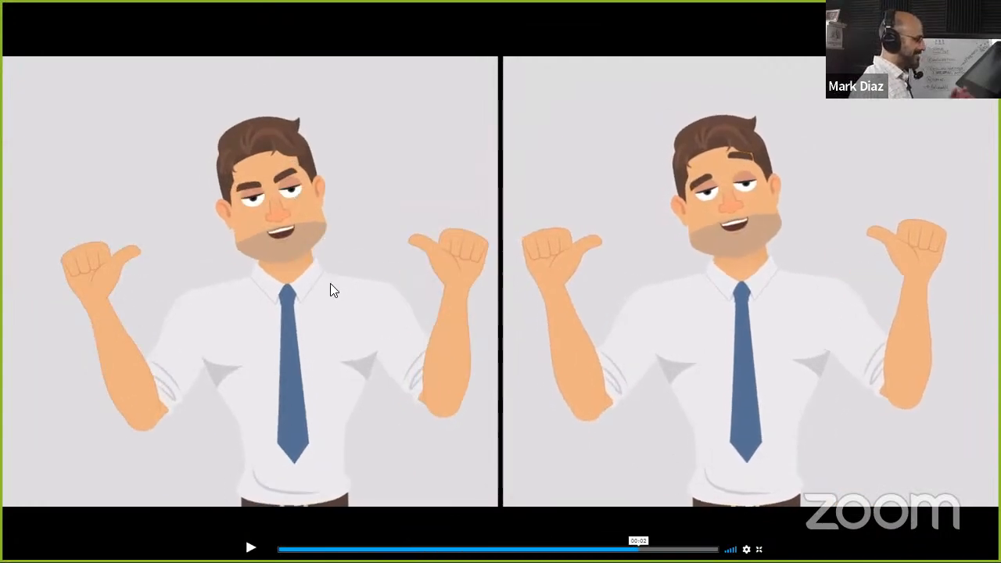
click(328, 290)
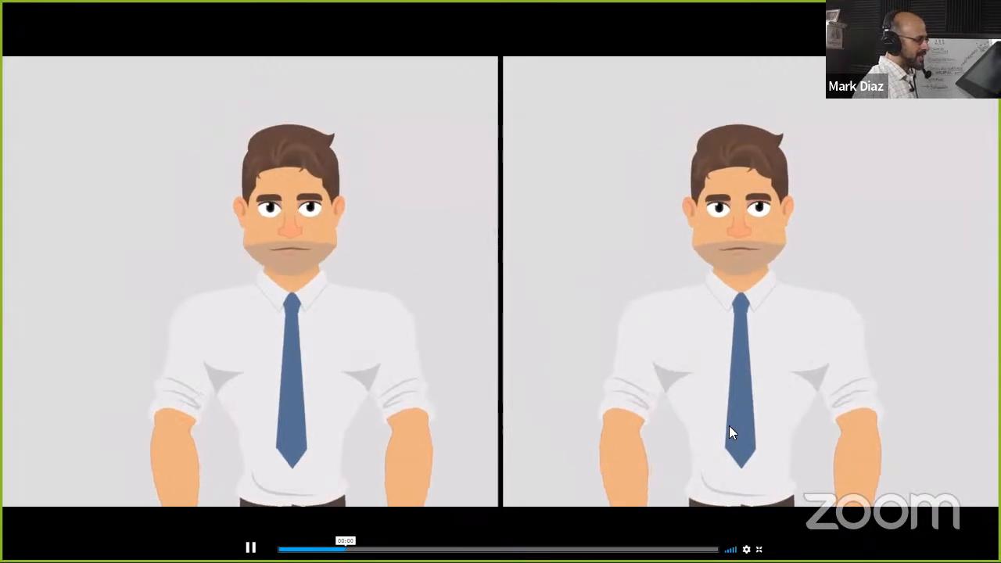
- Leave the full-screen view, stop Video 10 and glance at the Video 11 Walk Cycle - Bad section before returning to Video 10
key(Escape)
click(649, 262)
scroll(555, 282, down, 3)
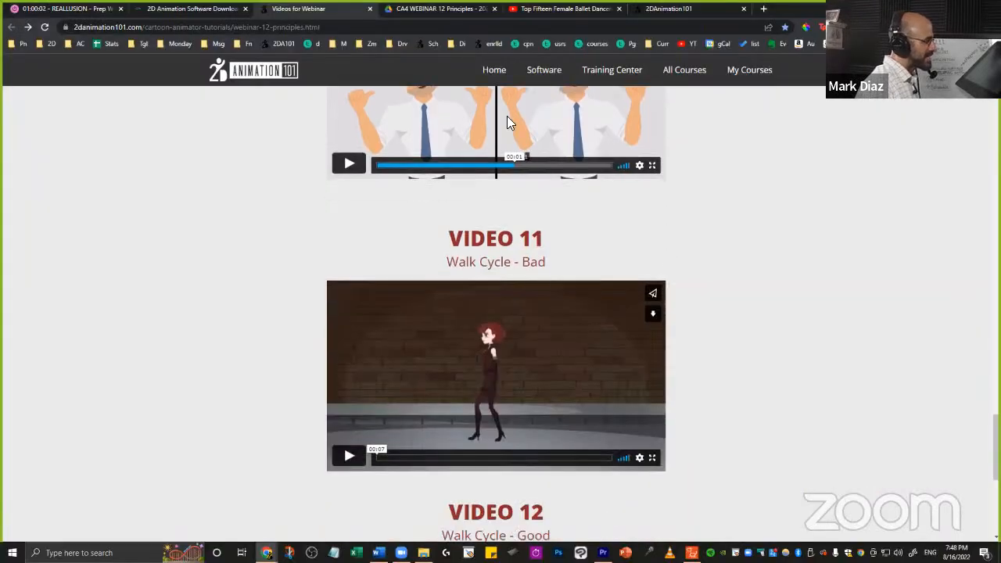
scroll(577, 269, up, 3)
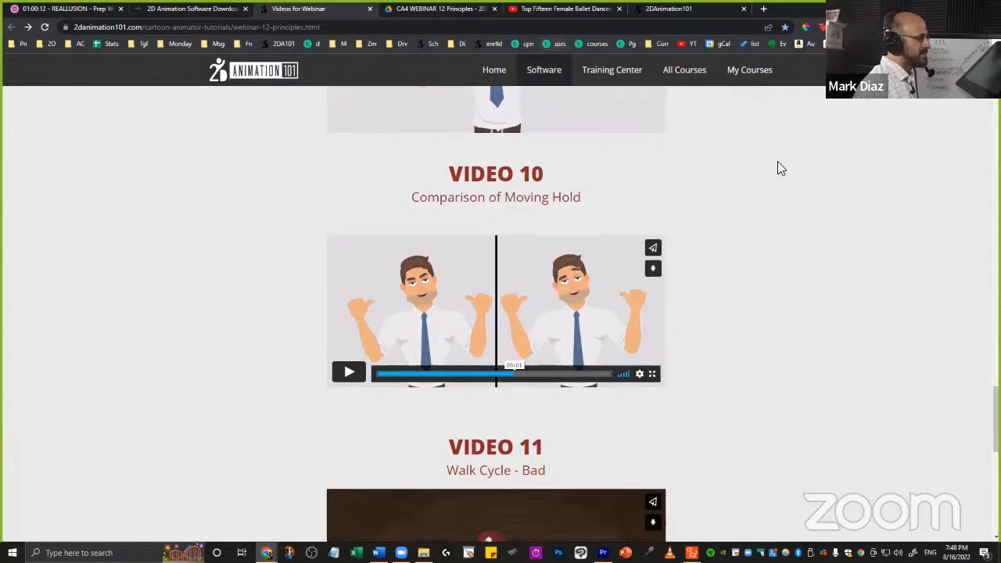
- Open reallusion.com in a new browser tab
click(763, 8)
text(r)
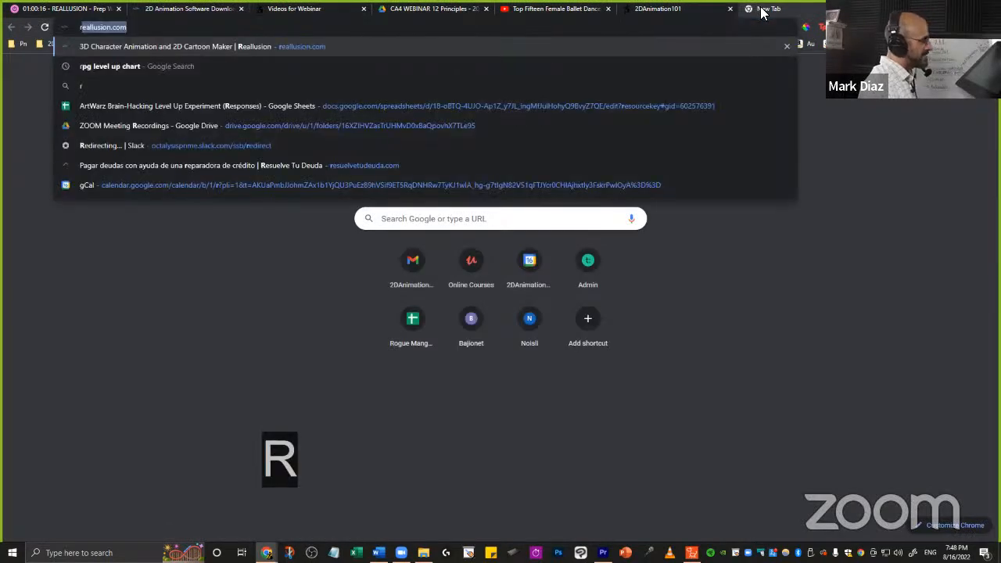
text(e)
key(Return)
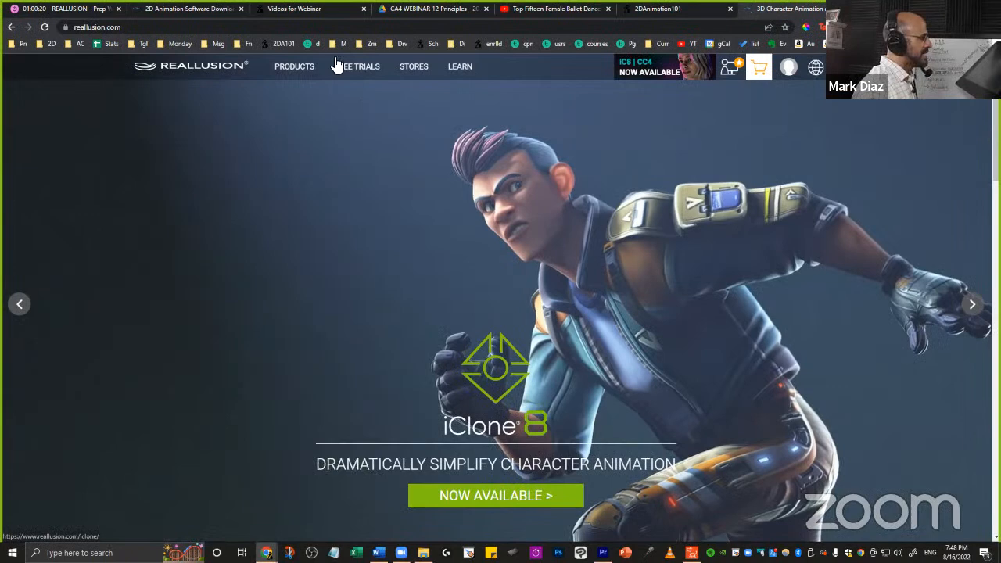
- Go to the Cartoon Animator product page and open its Learn 12 Principles of Animation page
mouse_move(286, 72)
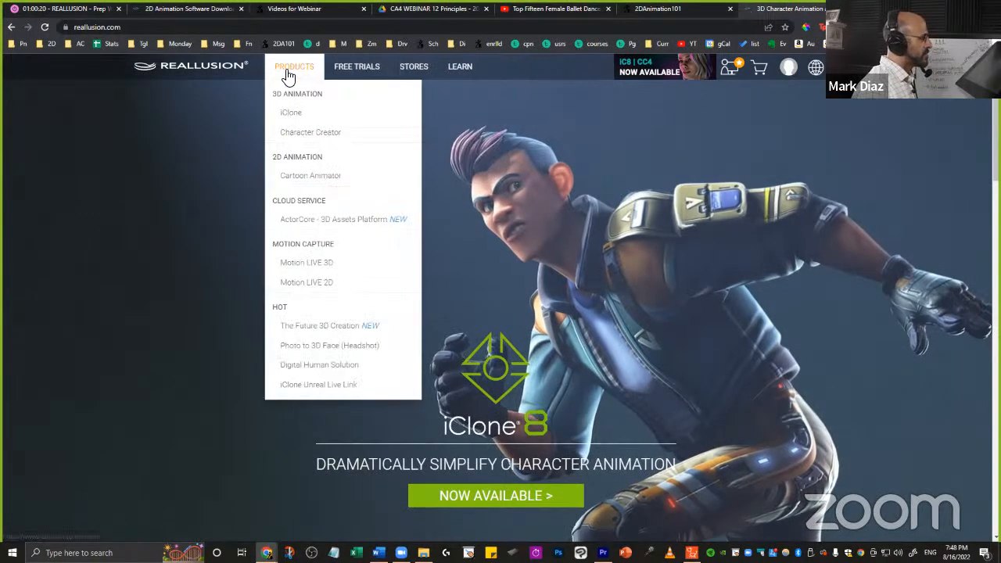
click(307, 175)
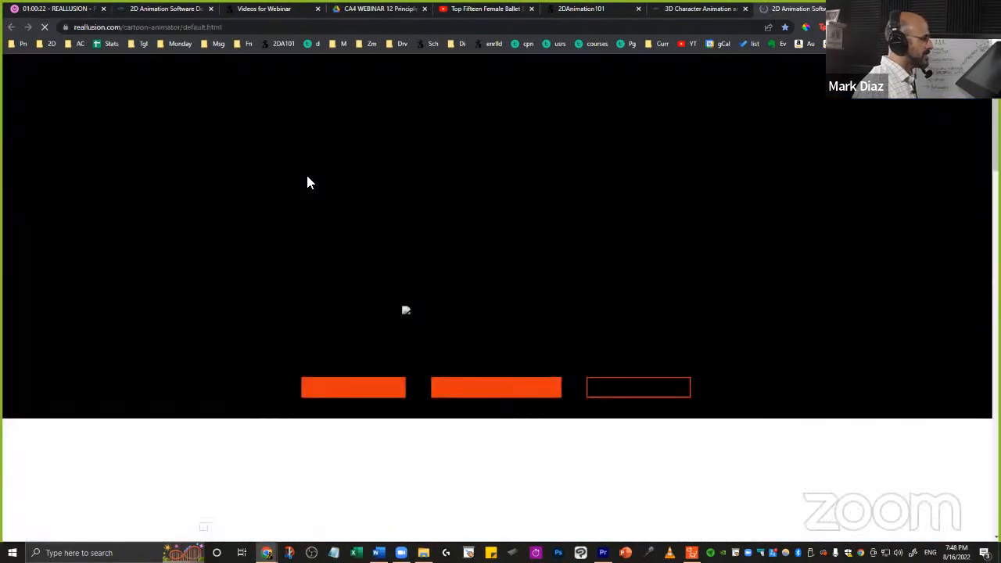
mouse_move(325, 107)
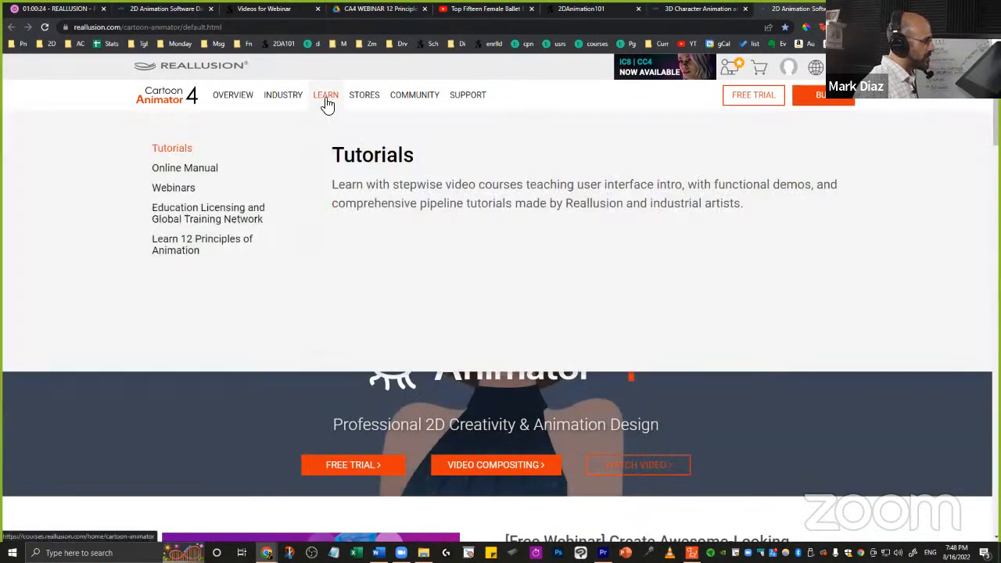
click(172, 249)
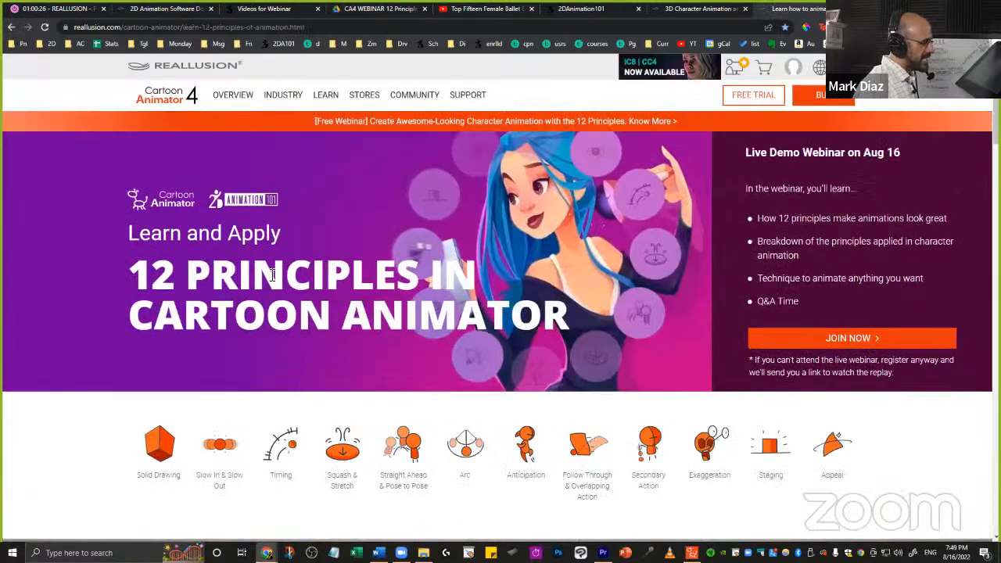
- Highlight the "Live Demo Webinar on Aug 16" heading and look through the 12 principles page down to the Go from Basic to Advanced section
triple_click(740, 154)
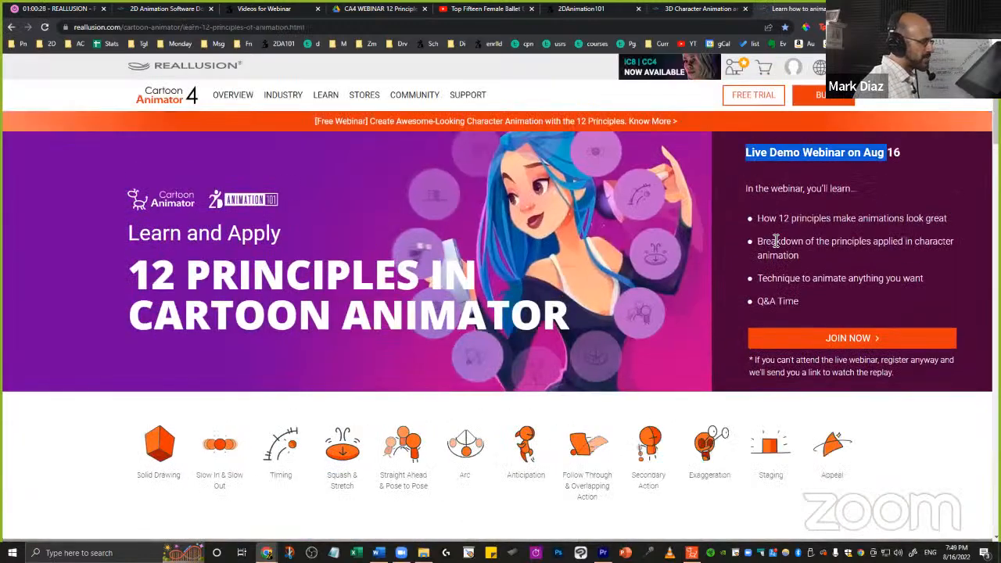
scroll(774, 239, down, 7)
scroll(526, 288, up, 5)
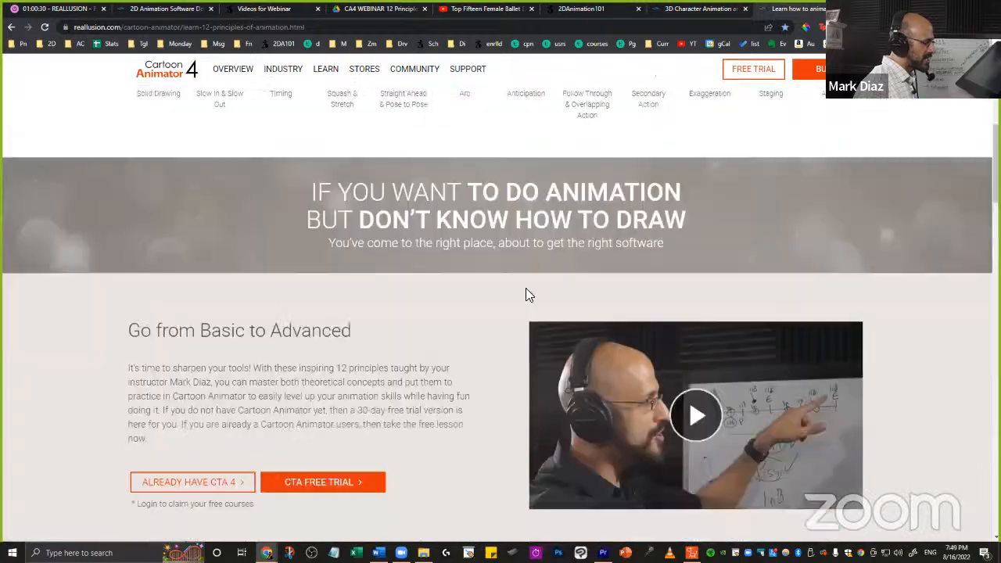
- Look through the 12 principles course page, from the banner and basic-to-advanced introduction to the lesson previews ending with Appeal
scroll(602, 279, up, 1)
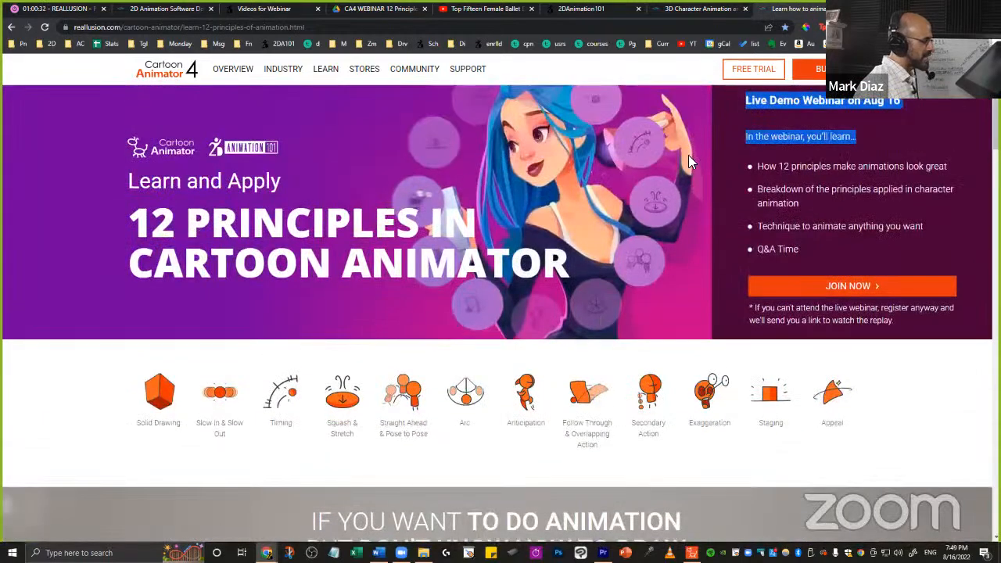
scroll(401, 312, down, 6)
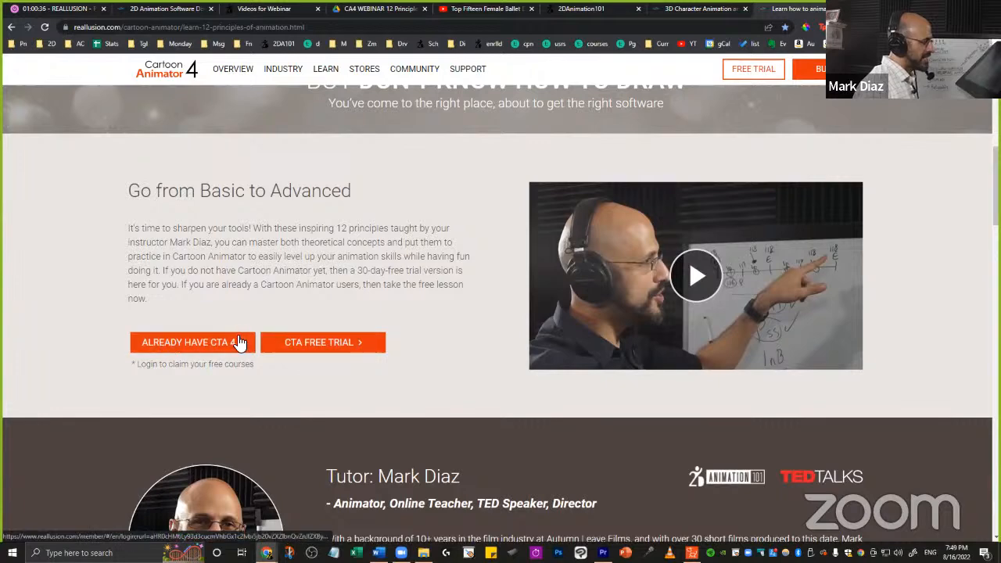
scroll(150, 408, up, 3)
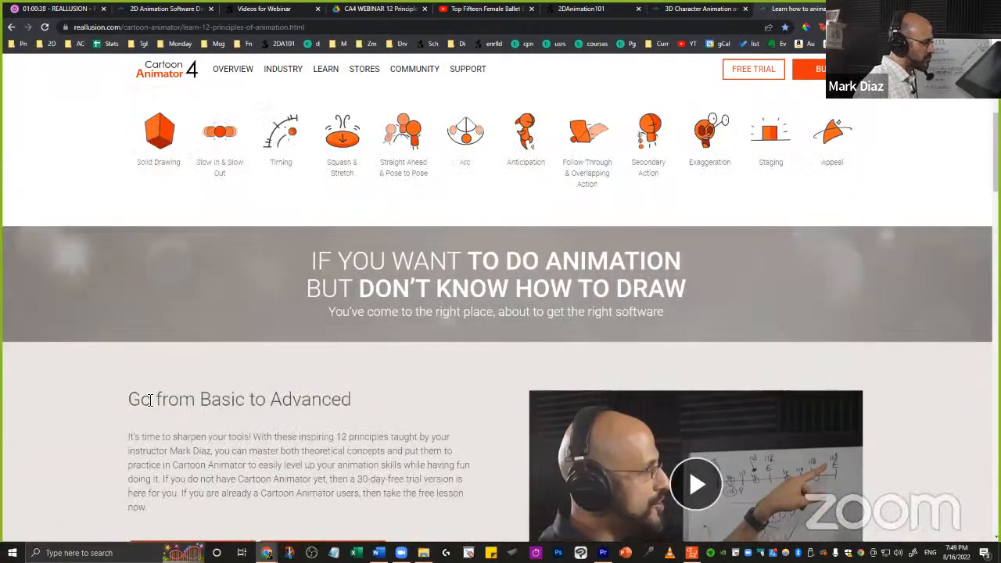
drag(149, 401, 360, 509)
scroll(496, 383, down, 4)
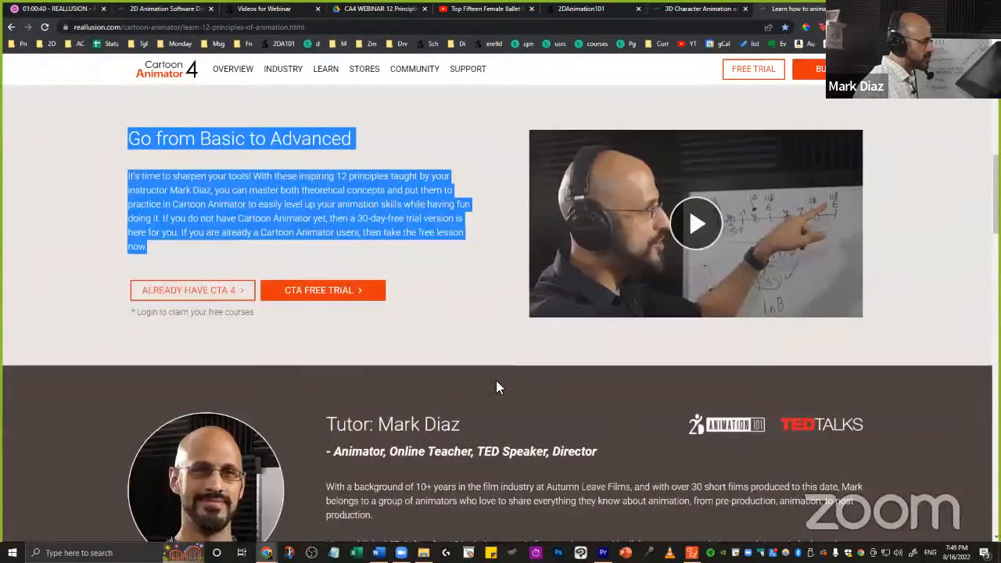
scroll(496, 387, down, 7)
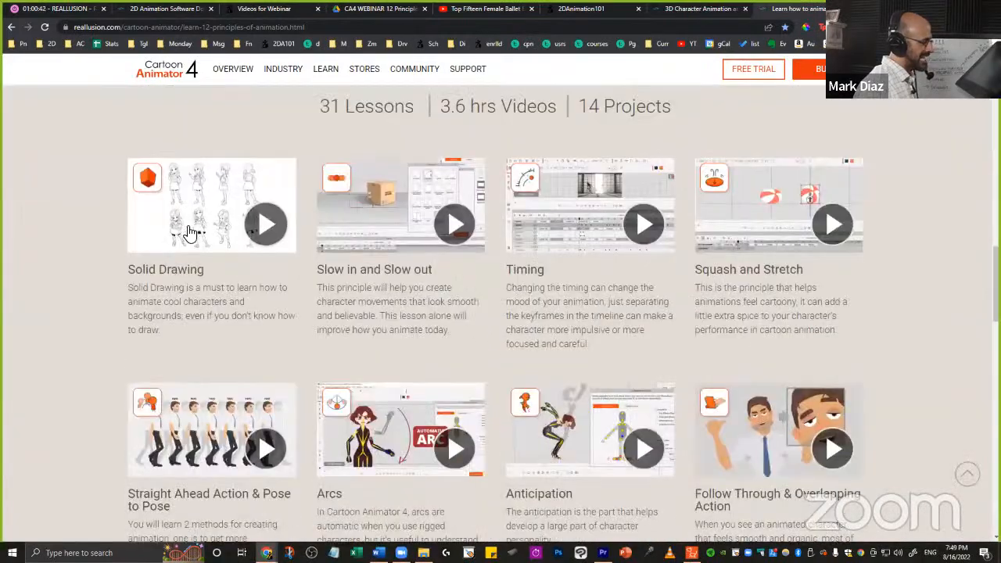
scroll(479, 346, down, 3)
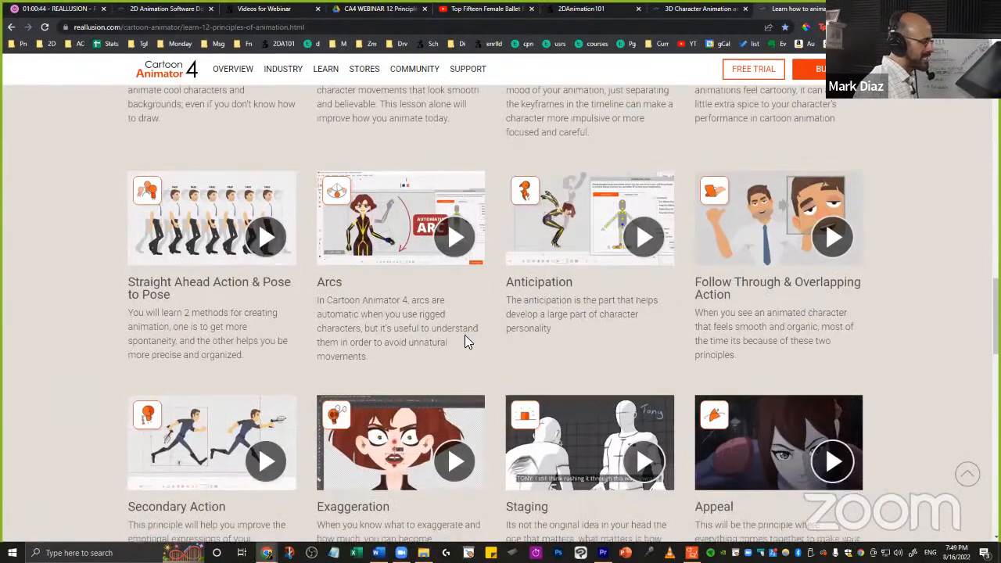
scroll(465, 338, down, 2)
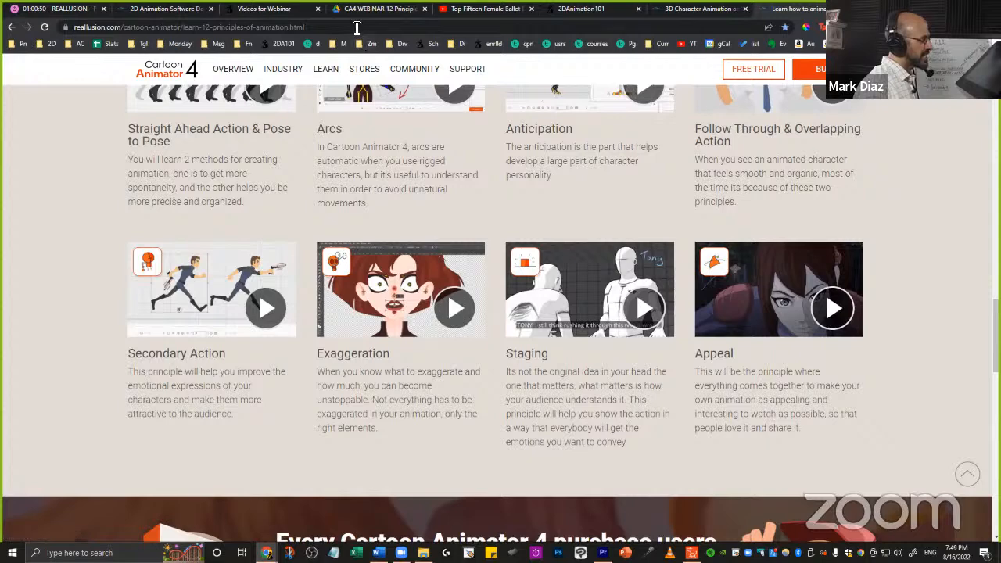
- Copy the web address of the 12 principles course page and share it as a message
click(460, 27)
key(ctrl+c)
key(ctrl+v)
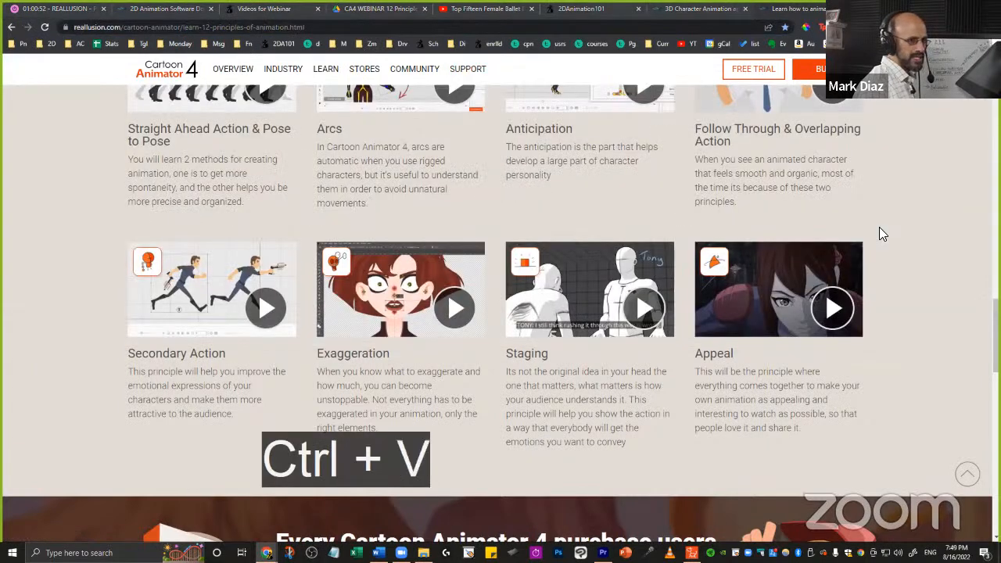
key(Return)
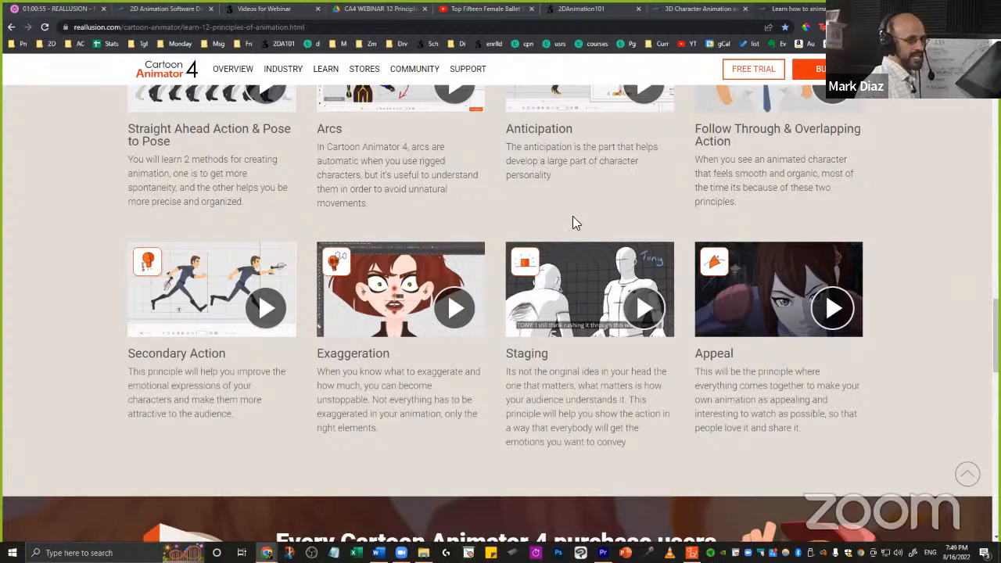
- Open the Videos for Webinar page and locate the walk cycle examples, Video 11 and Video 12
scroll(573, 216, up, 15)
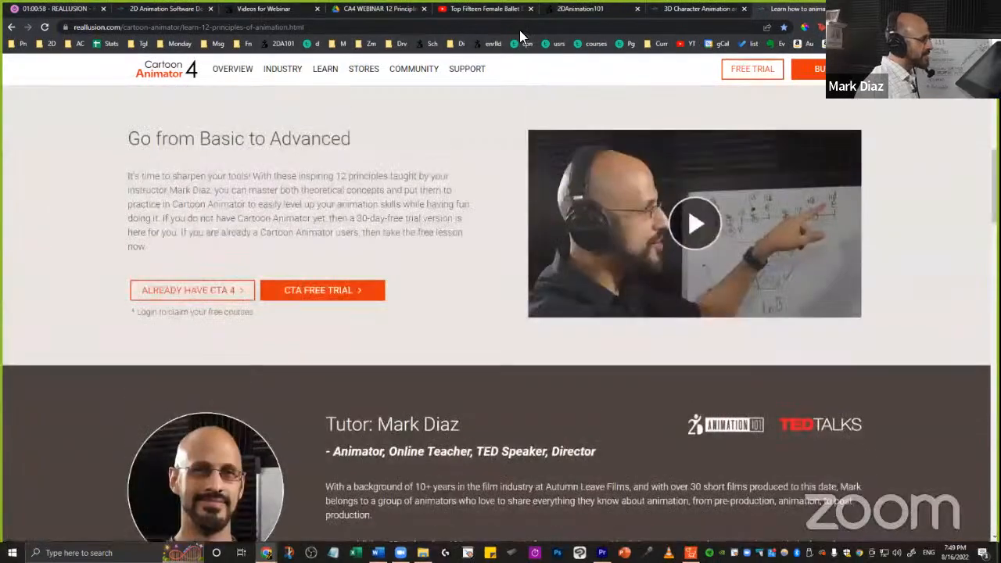
click(266, 9)
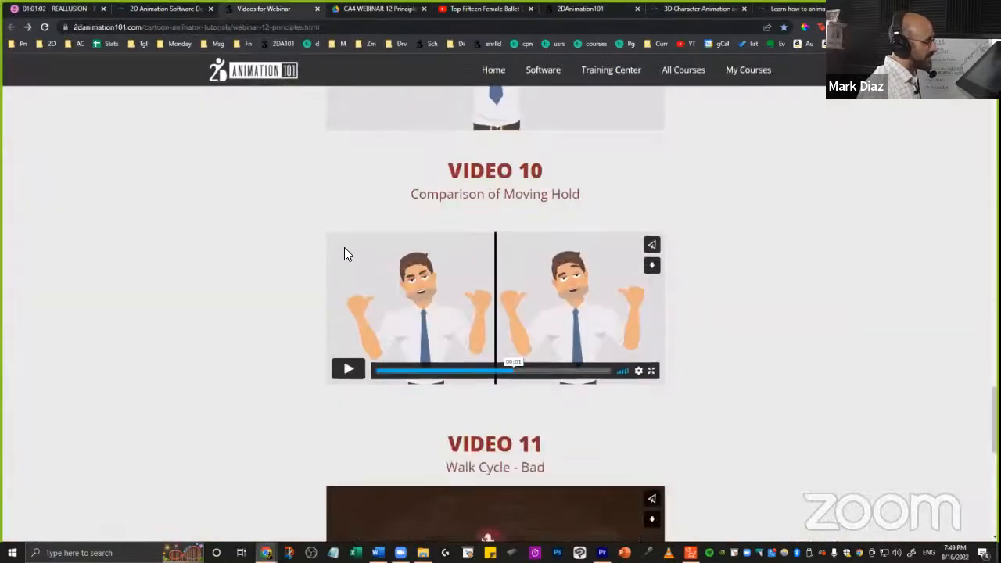
scroll(344, 248, down, 7)
scroll(502, 309, up, 2)
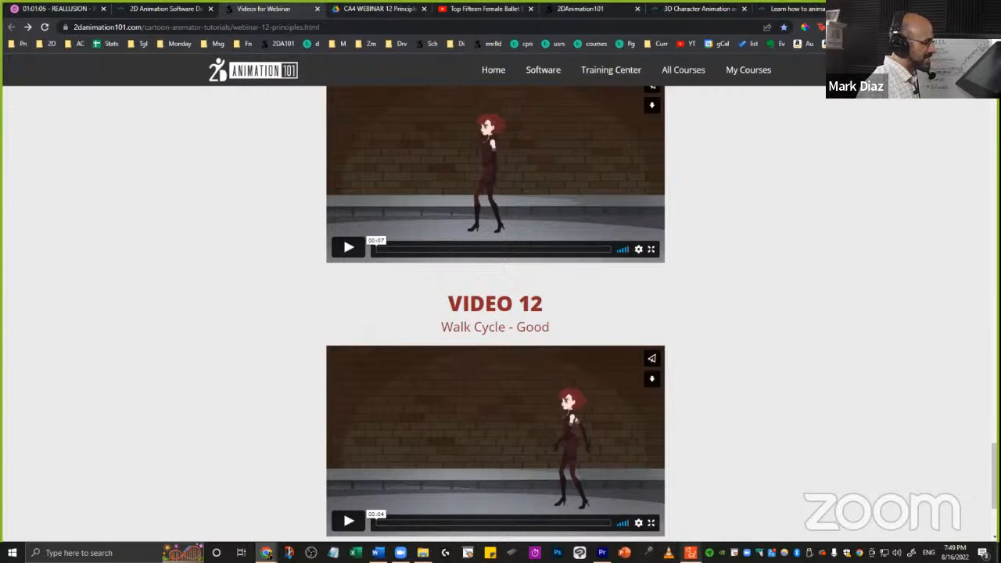
- Switch to Cartoon Animator and start a new project without saving the current one
click(691, 553)
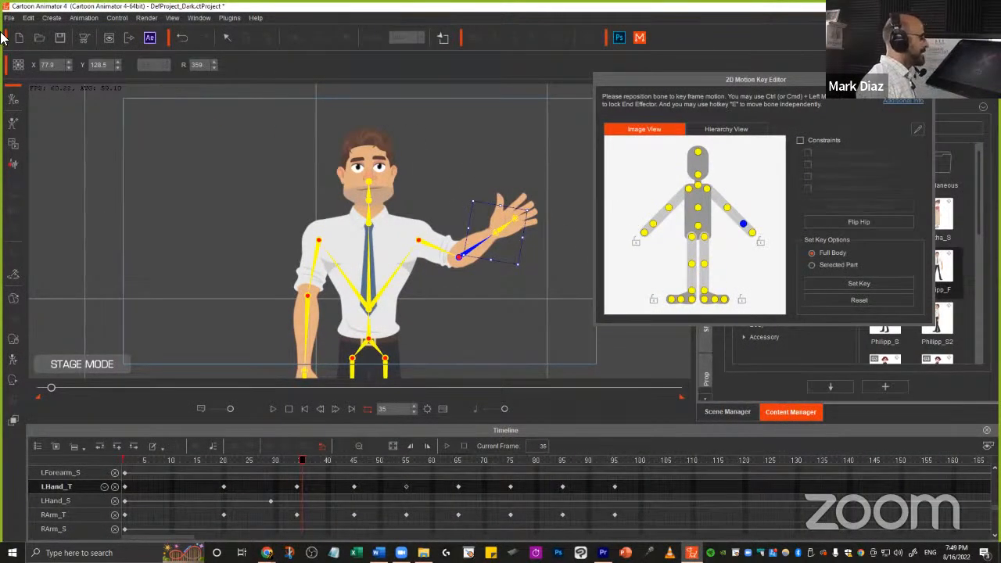
key(ctrl+n)
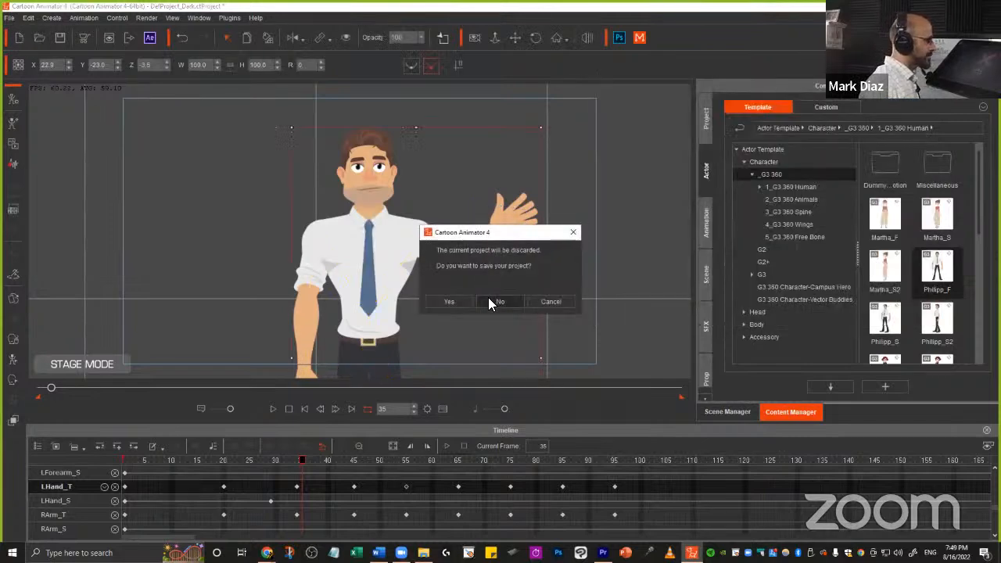
click(491, 302)
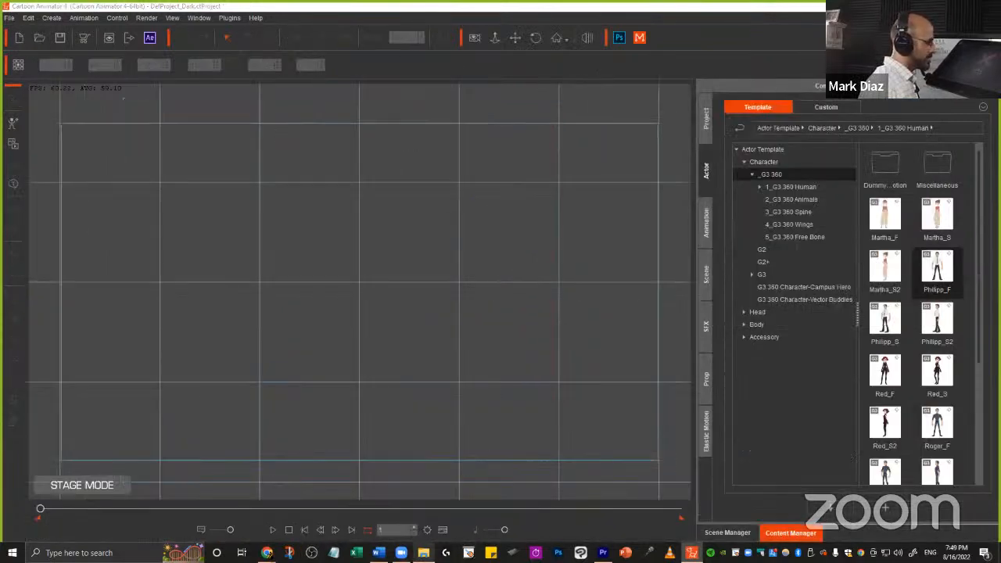
- Load the 01 Ballarina Compare project from its folder onto the stage
click(423, 553)
click(466, 172)
drag(536, 184, 287, 258)
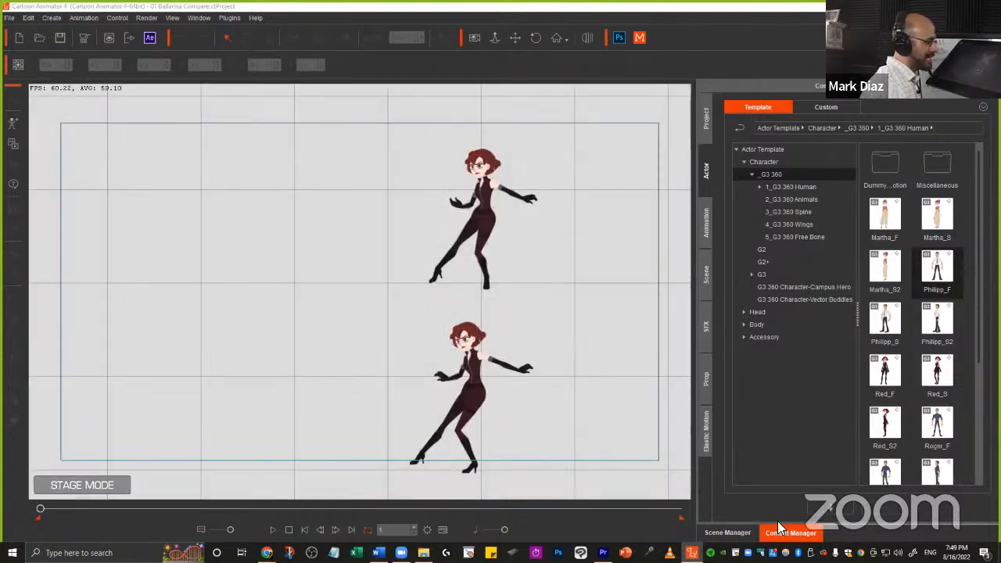
- Hide the Red_S(0) actor in the scene so only Red_S is shown
click(730, 532)
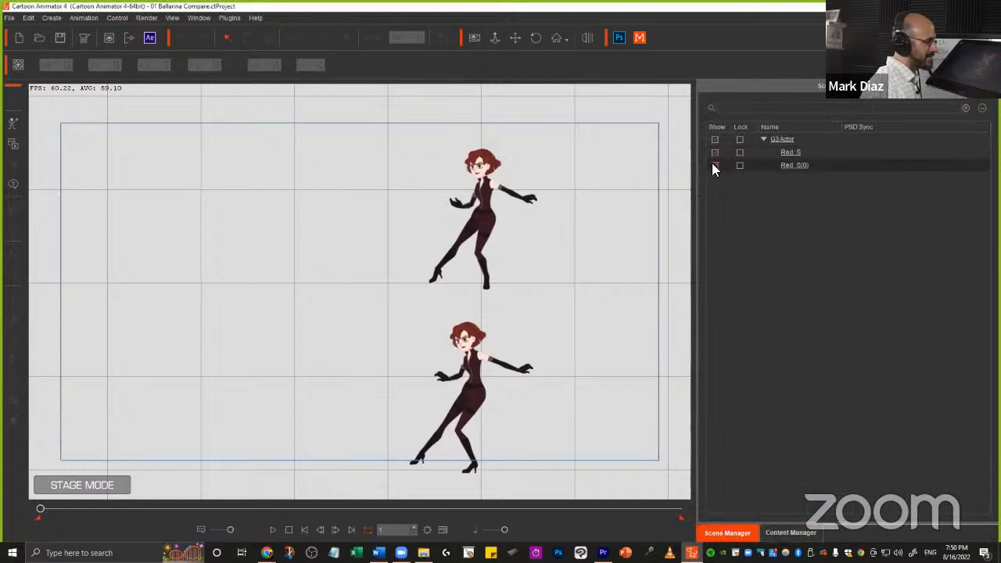
click(714, 165)
click(316, 336)
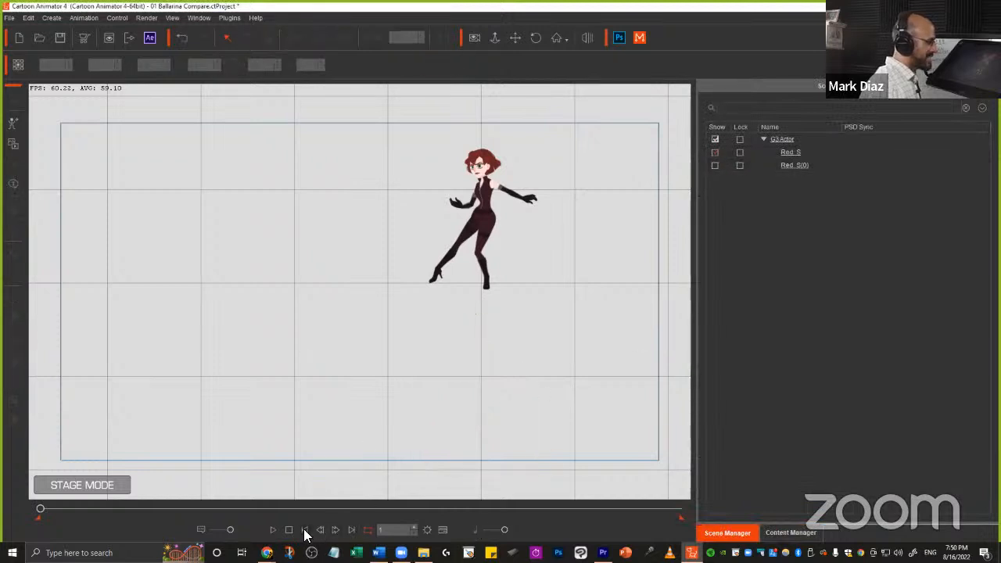
- Play the Red_S ballerina animation, pause it, play it once more and stop at frame 55
click(274, 531)
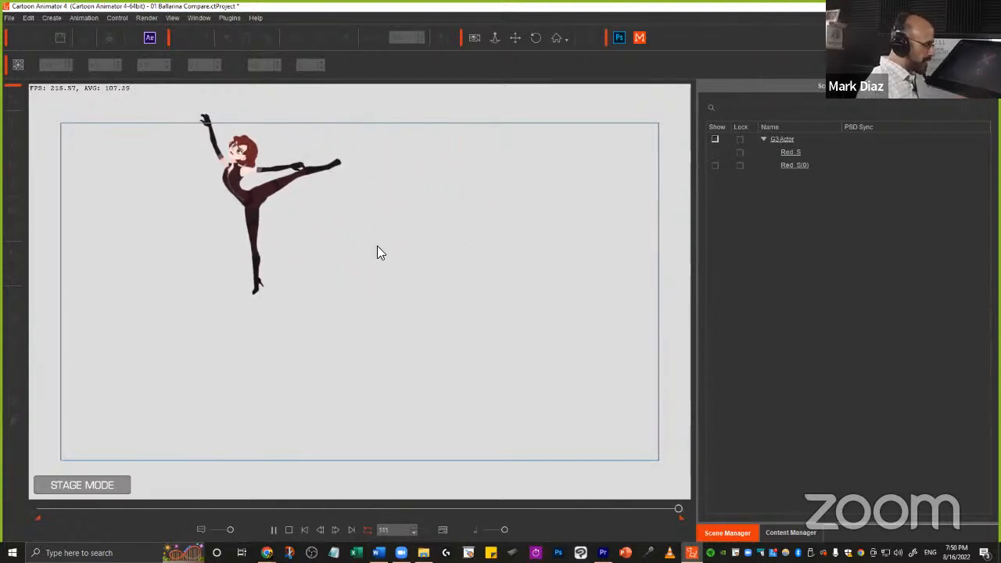
click(274, 530)
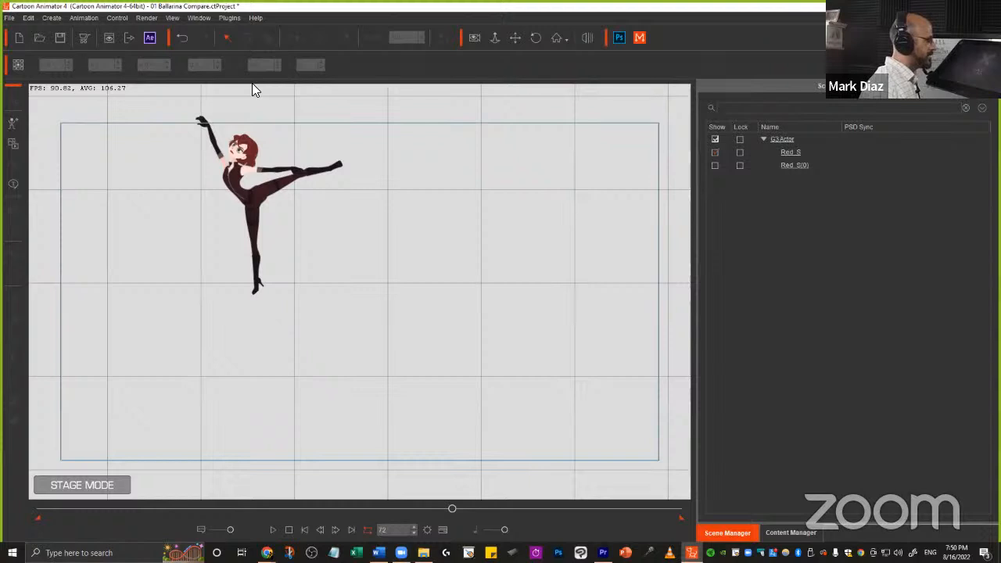
click(274, 531)
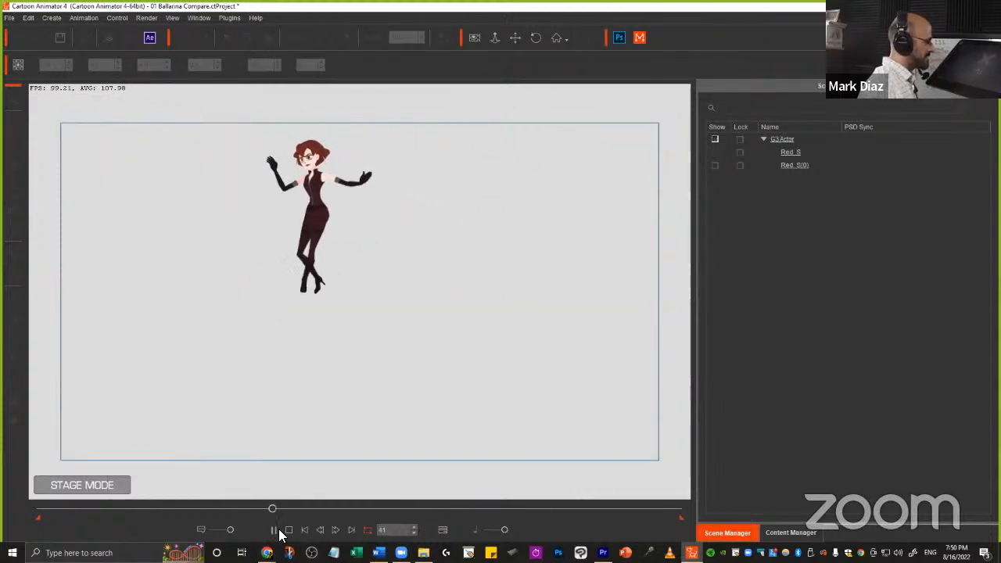
click(274, 530)
key(z)
key(super)
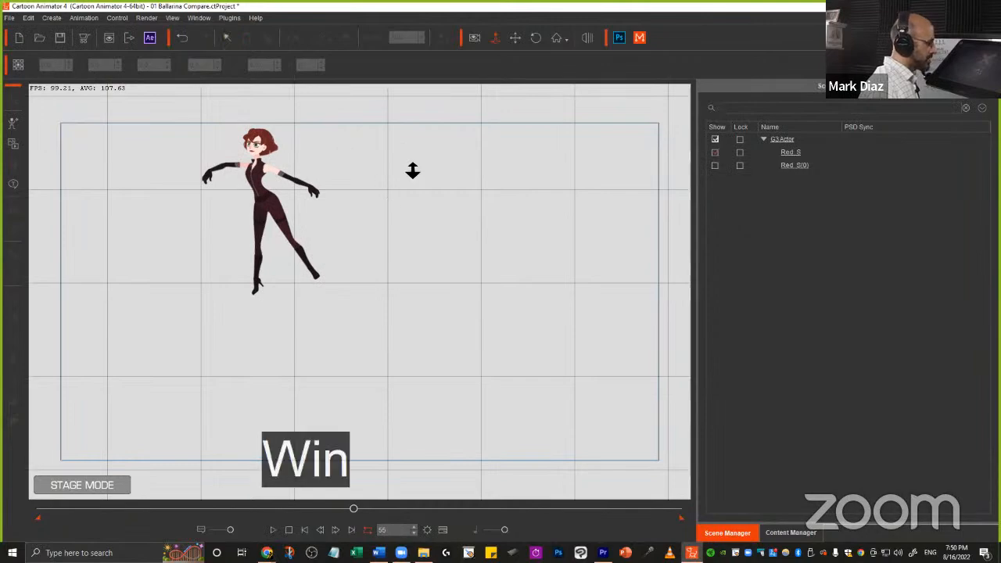
key(Escape)
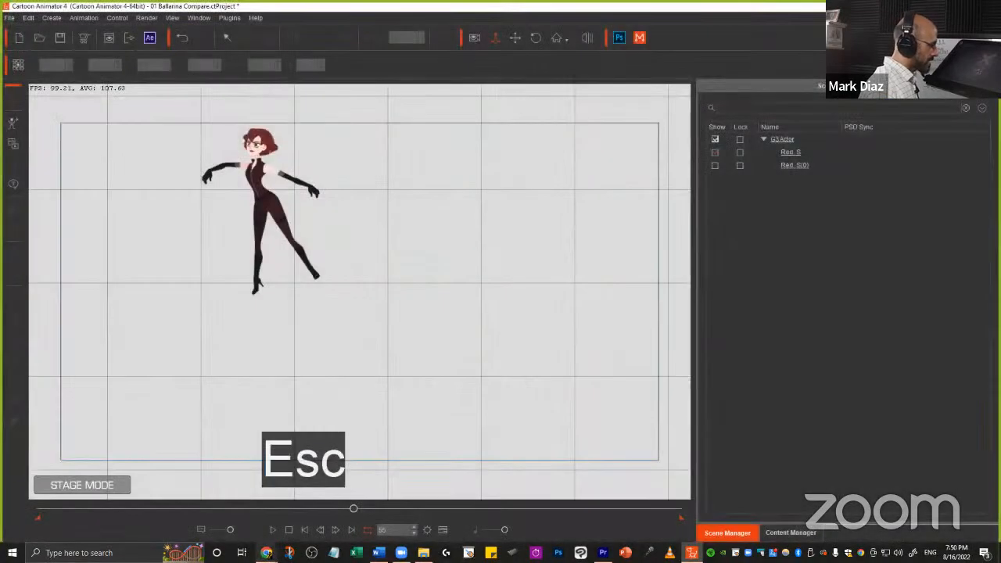
- Switch to Chrome's webinar videos page and highlight the Video 11 caption, Walk Cycle - Bad
mouse_move(267, 553)
click(172, 513)
scroll(573, 239, up, 2)
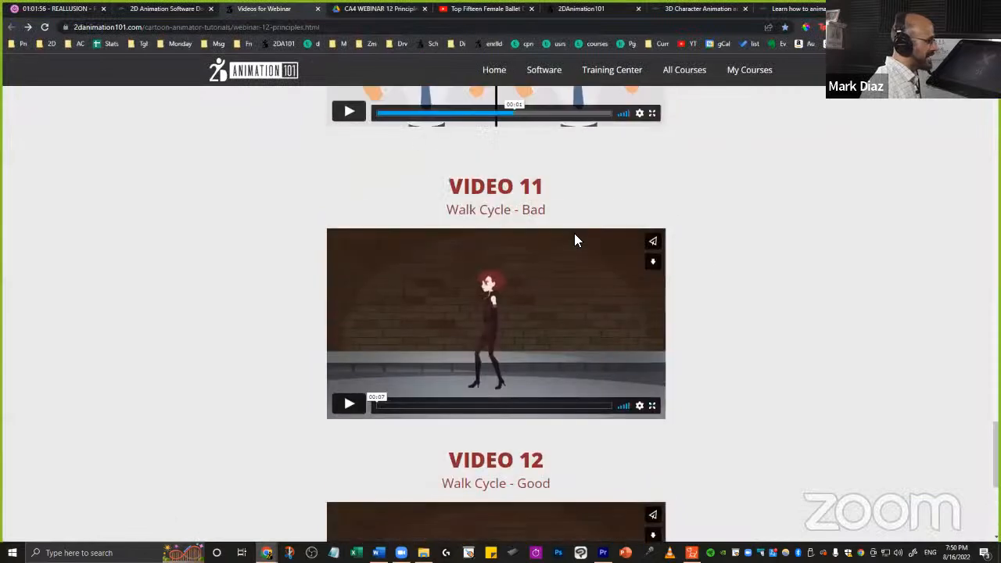
scroll(701, 258, down, 1)
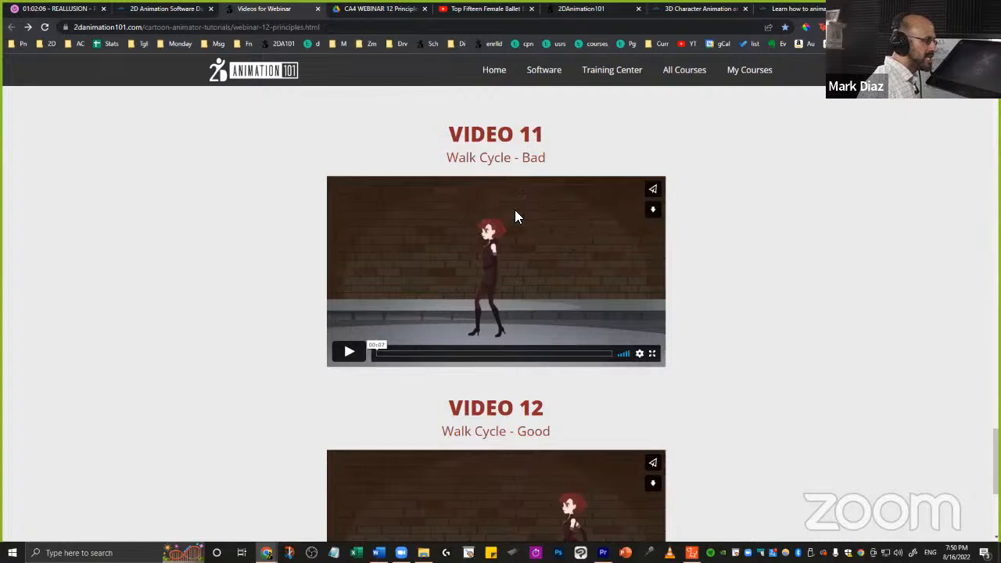
drag(444, 160, 546, 160)
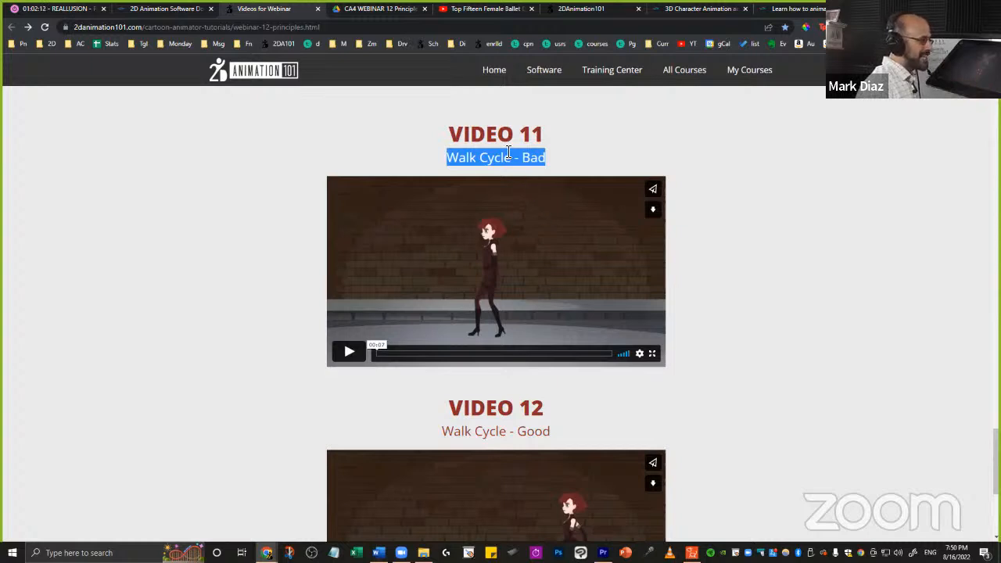
click(457, 156)
triple_click(548, 158)
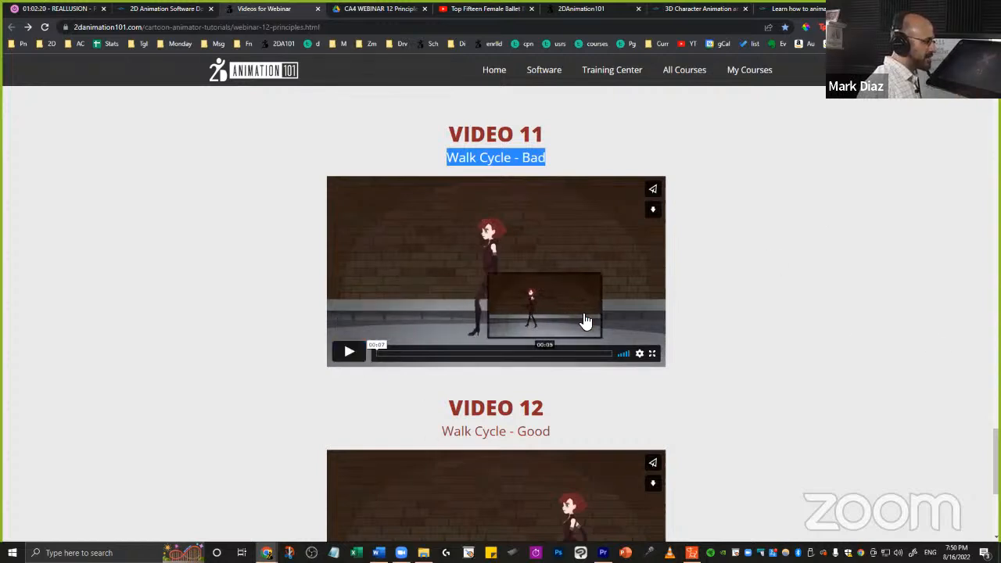
- Watch Video 11, Walk Cycle - Bad, in full screen and return to the page
click(653, 353)
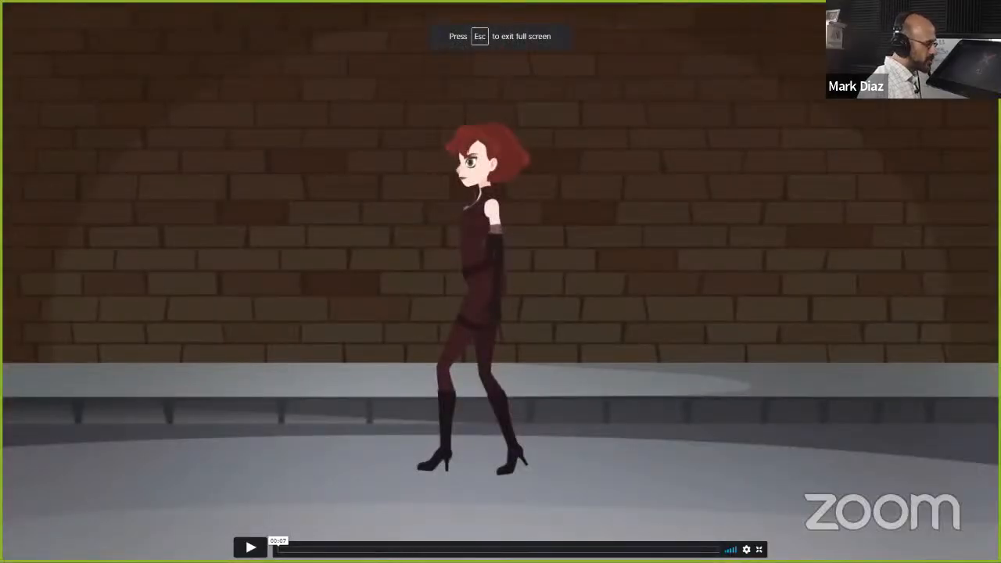
click(260, 542)
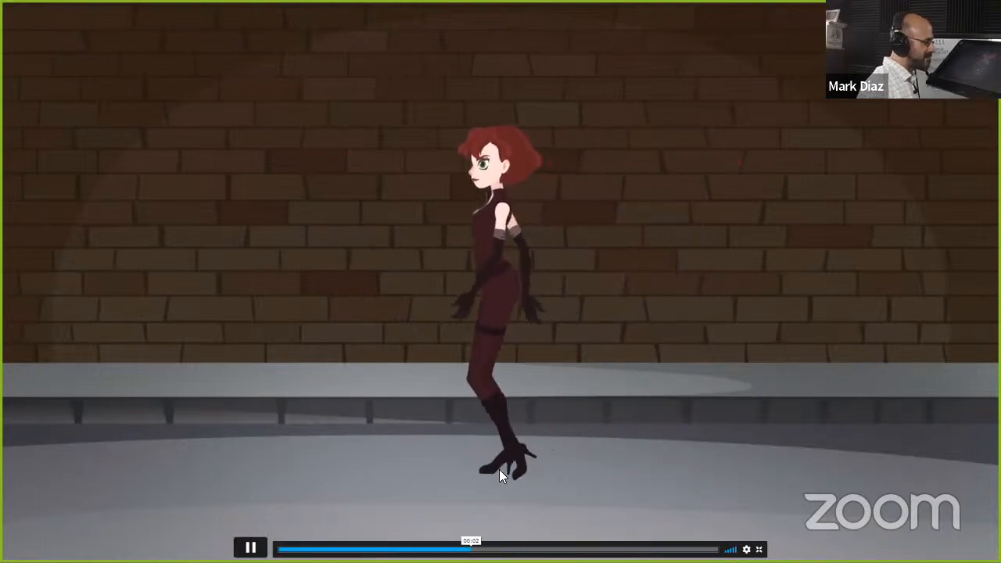
key(Escape)
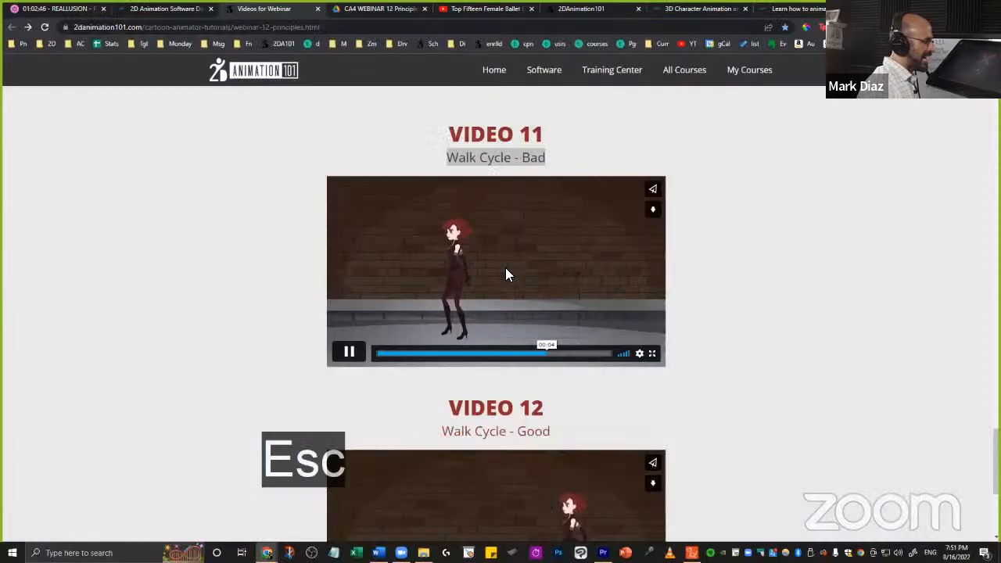
- Watch Video 12, Walk Cycle - Good, in full screen and return to the page
scroll(506, 270, down, 3)
click(504, 270)
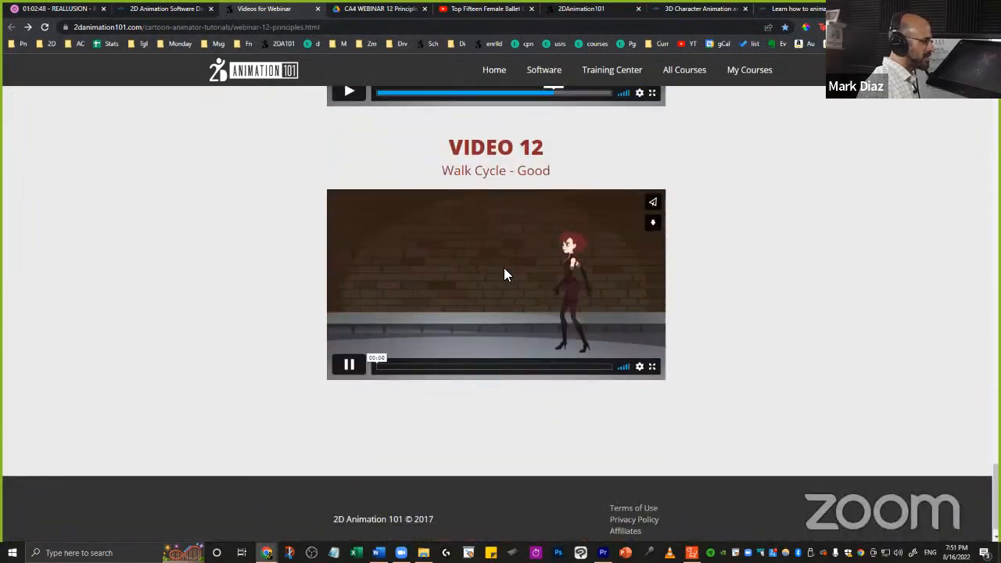
click(652, 366)
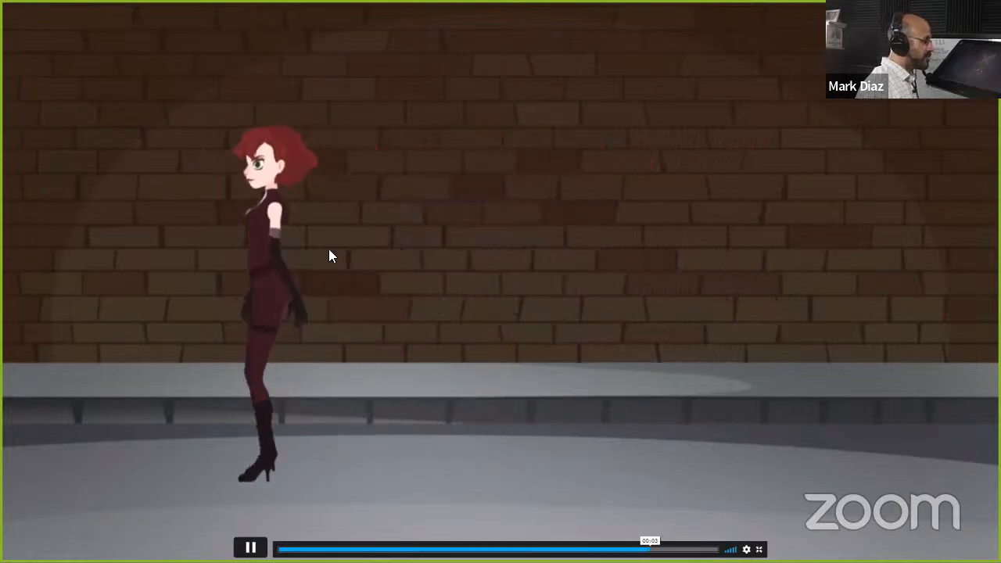
key(Escape)
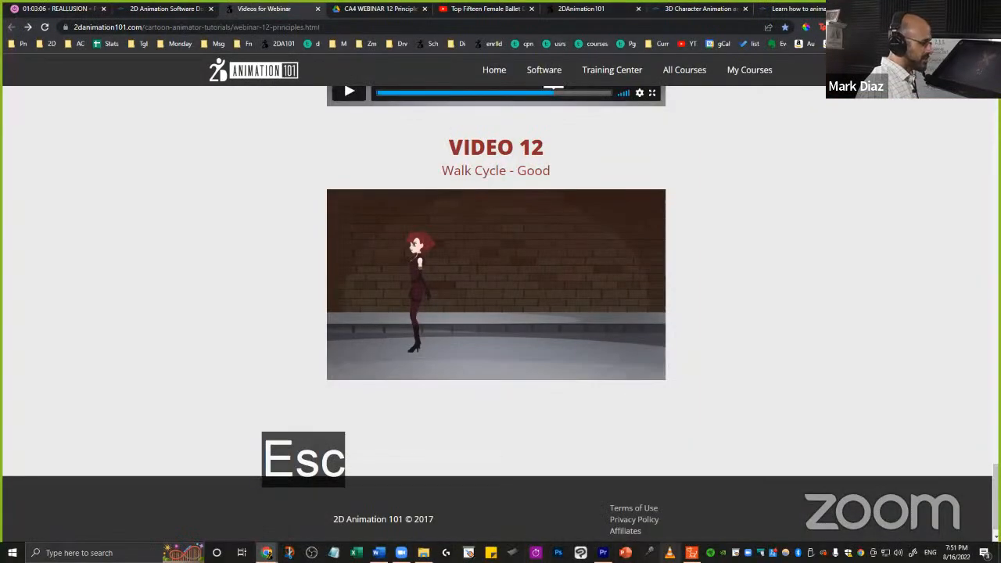
- Switch to Cartoon Animator and replace the ballerina project with a new one, without saving
click(692, 553)
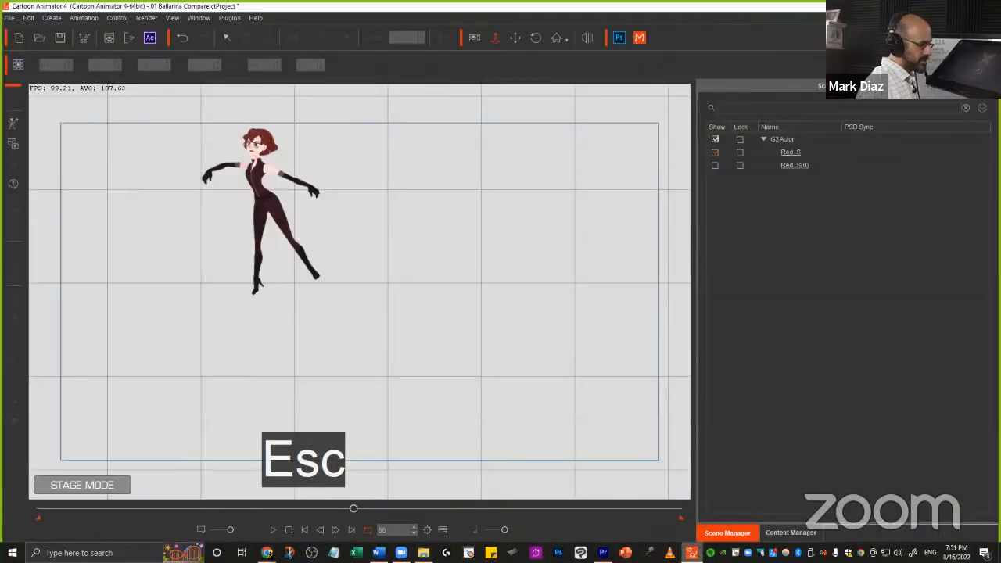
click(19, 38)
click(502, 302)
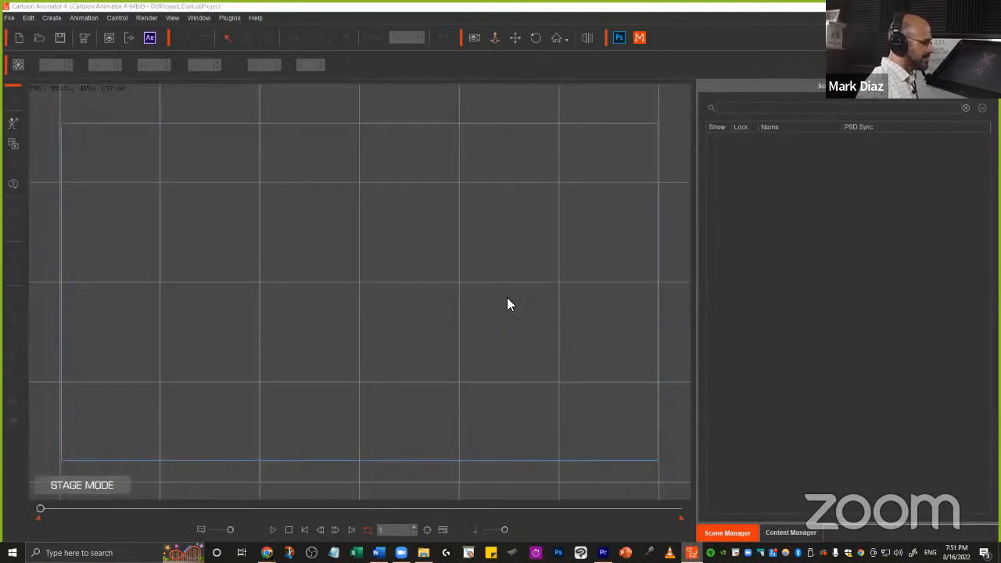
- Add the Martha_S2 character from the G3 360 actor templates and place her near the left edge of the stage
click(790, 533)
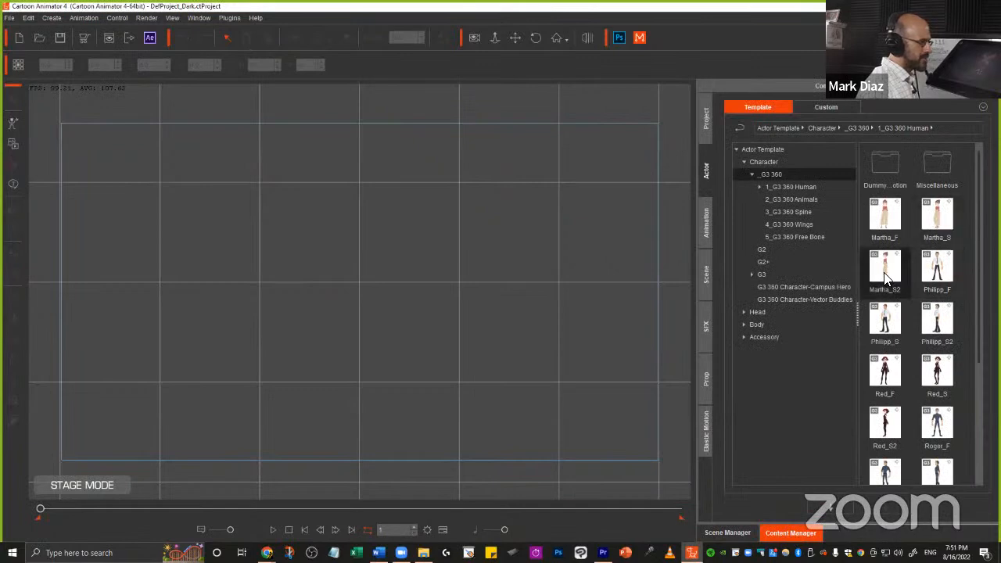
drag(884, 275, 535, 283)
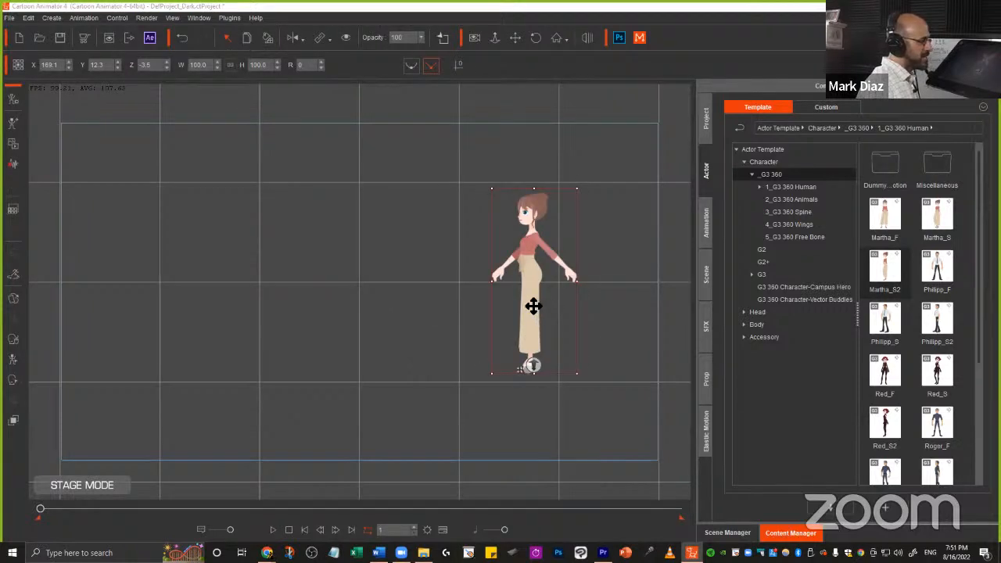
drag(533, 306, 208, 313)
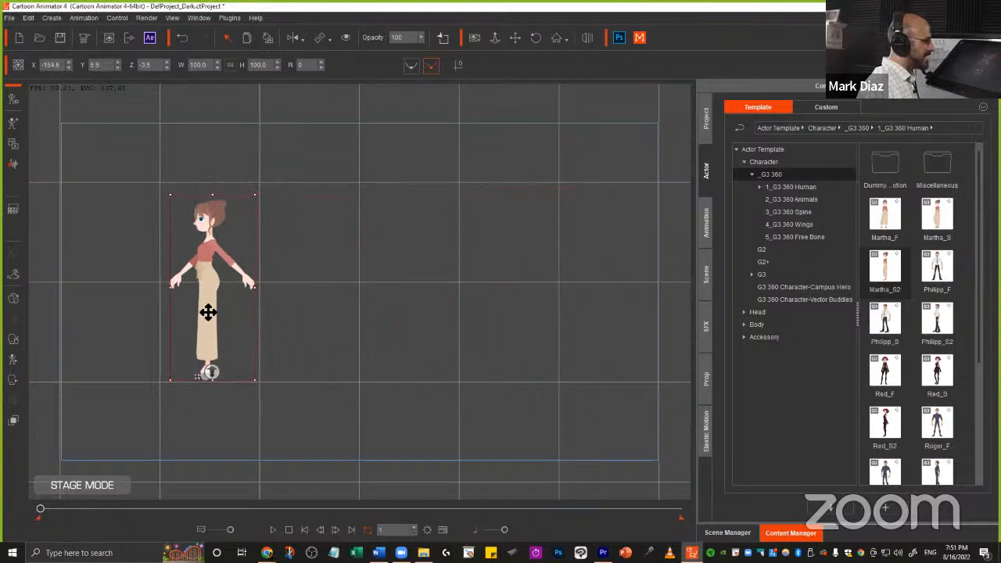
key(Escape)
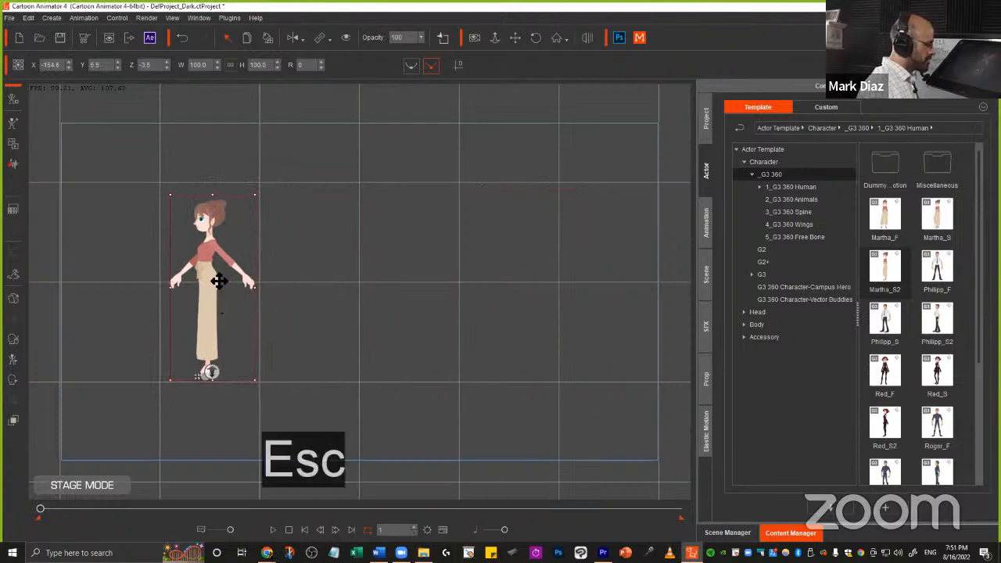
- Circle the character and the Flip tool with screen annotations, and flip her horizontally to face right
mouse_move(237, 243)
mouse_down()
mouse_move(468, 249)
mouse_move(528, 277)
mouse_move(439, 271)
mouse_up()
key(ctrl+shift)
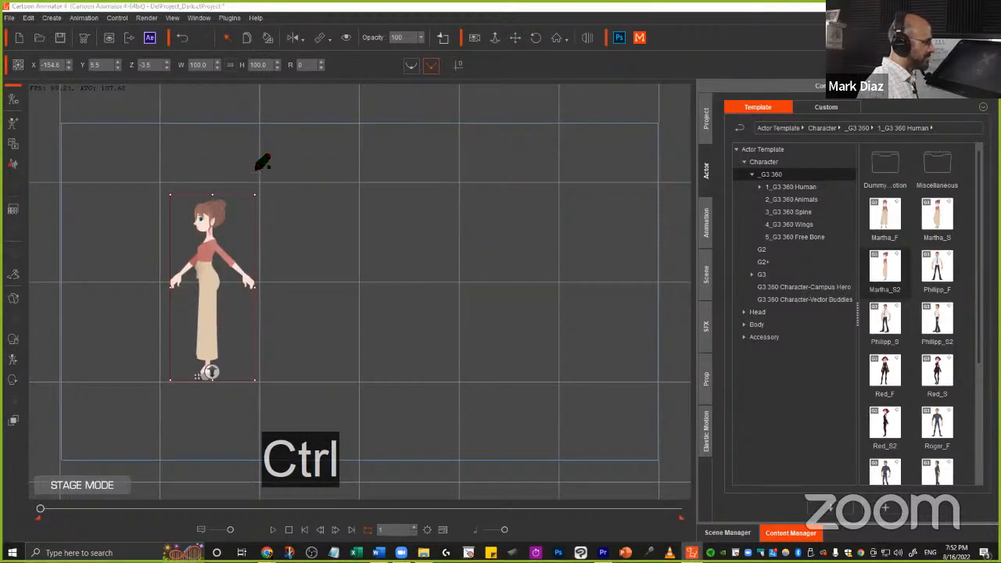
drag(205, 164, 170, 202)
mouse_move(126, 287)
mouse_down()
mouse_move(297, 272)
mouse_move(173, 190)
mouse_up()
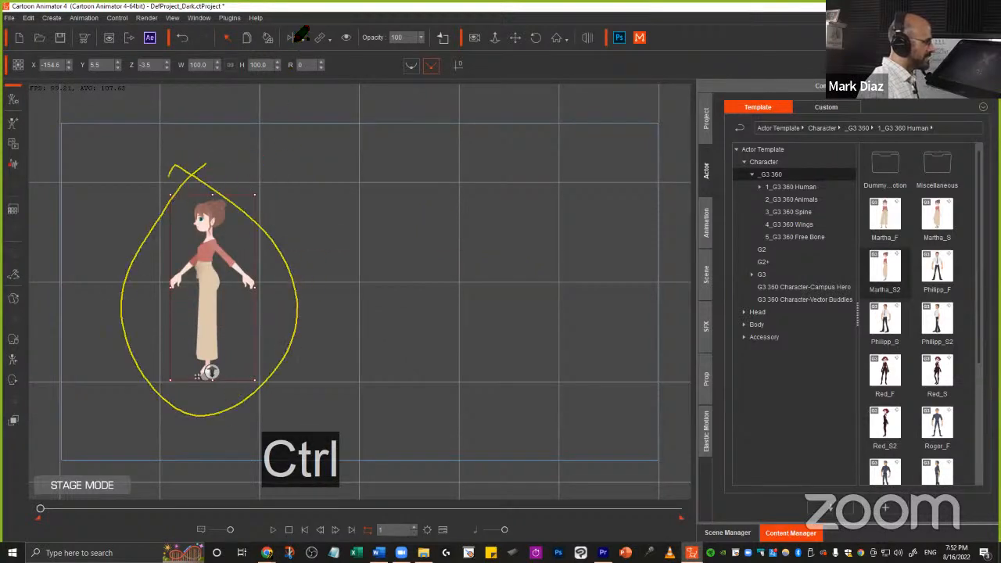
drag(309, 46, 301, 50)
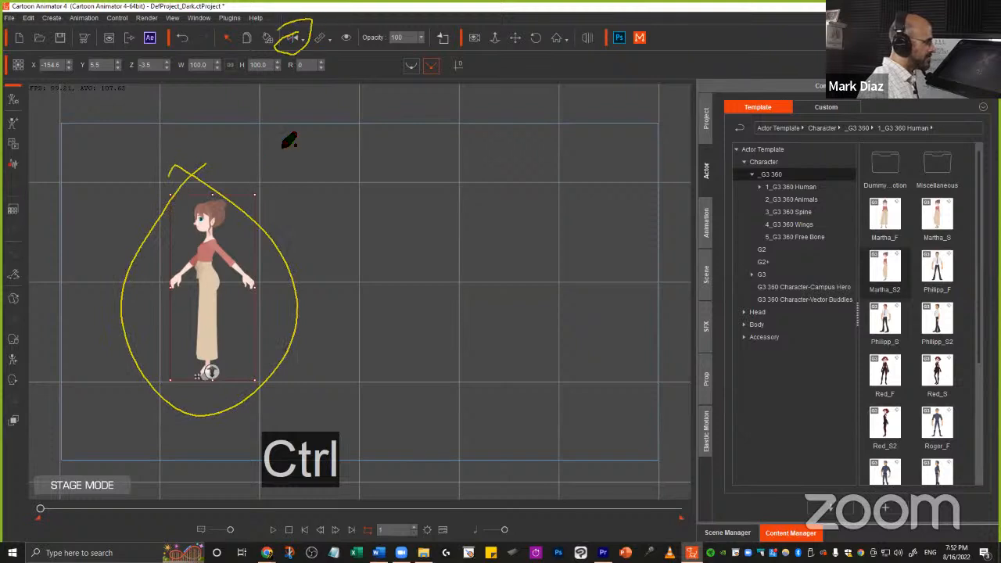
click(293, 38)
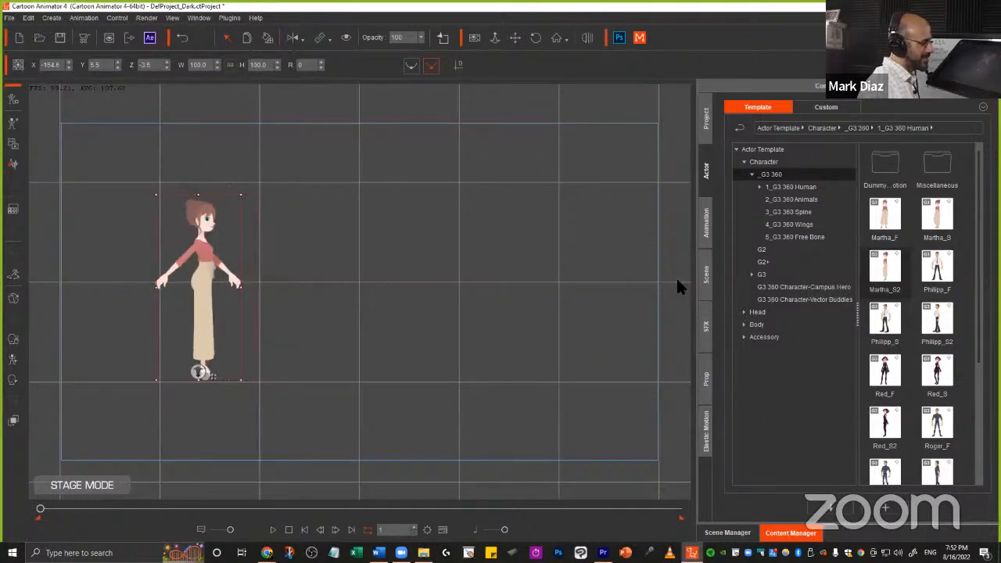
- Show the animation templates and circle the Animation category and Content Manager with screen annotations
click(706, 223)
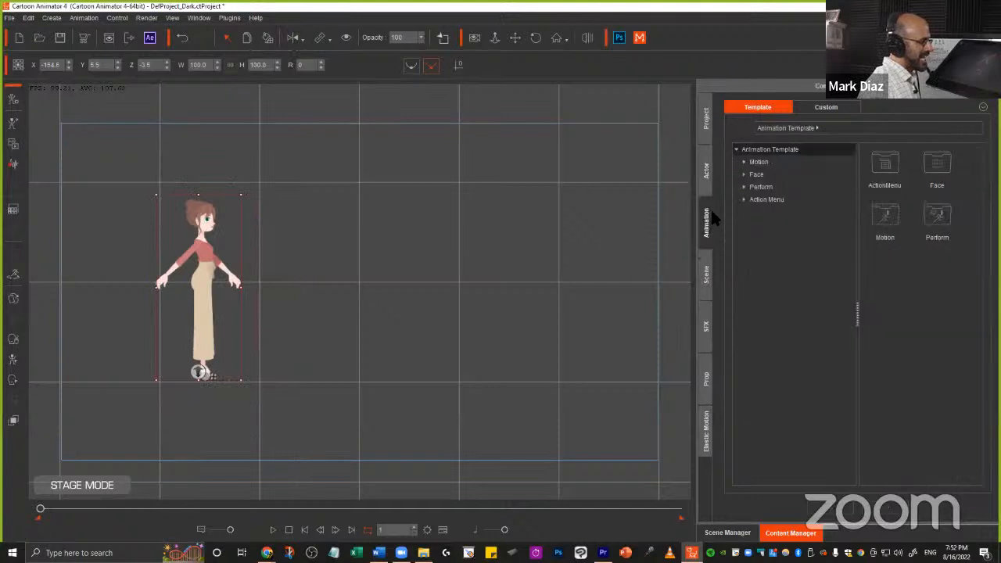
mouse_move(704, 194)
mouse_down()
mouse_move(693, 258)
mouse_move(716, 228)
mouse_move(706, 193)
mouse_up()
mouse_move(750, 517)
mouse_down()
mouse_move(773, 545)
mouse_move(839, 541)
mouse_move(787, 501)
mouse_up()
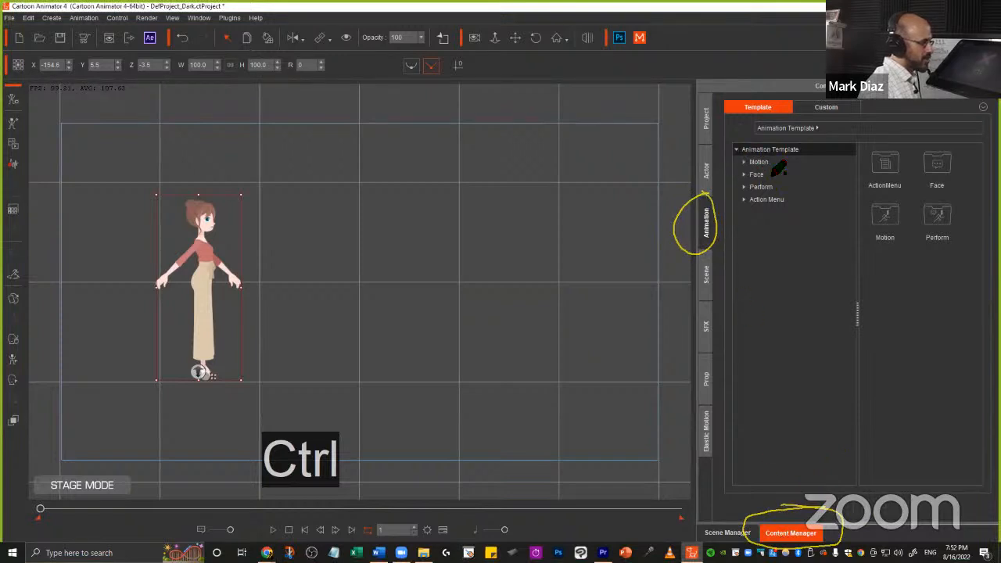
- Browse the 1_G3 Human motion templates to the walk motions in the Side folder of _Turners_Female
click(744, 162)
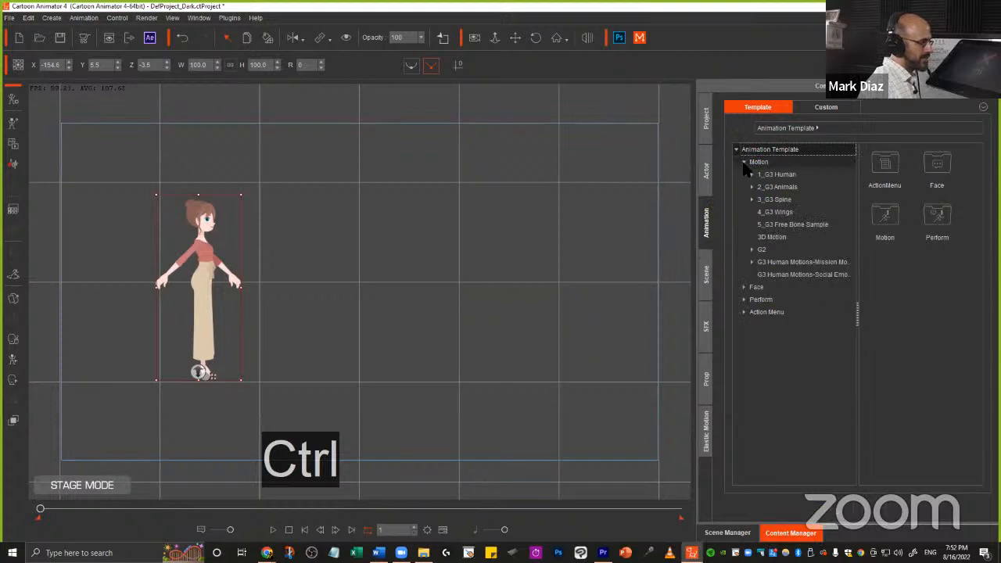
click(785, 175)
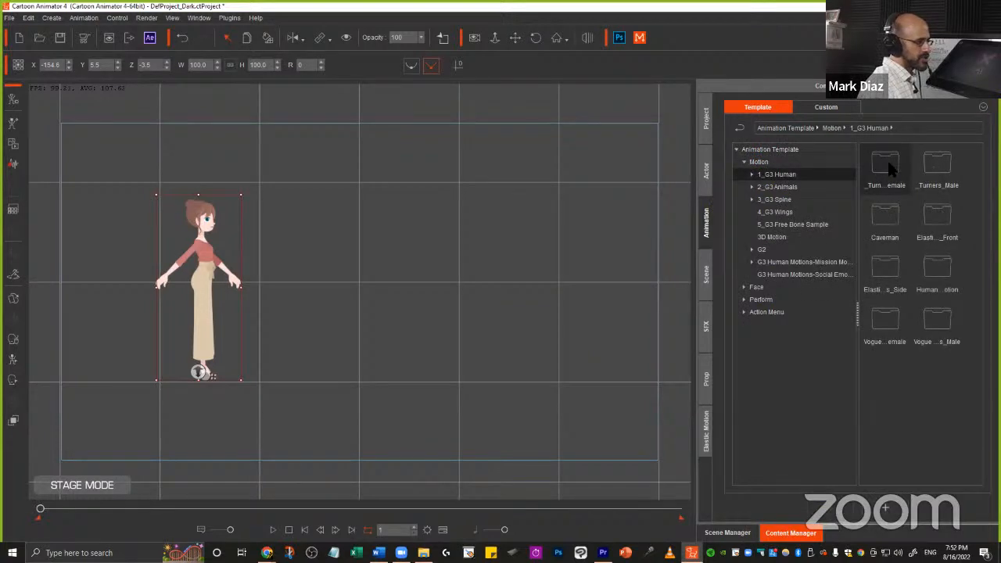
double_click(879, 171)
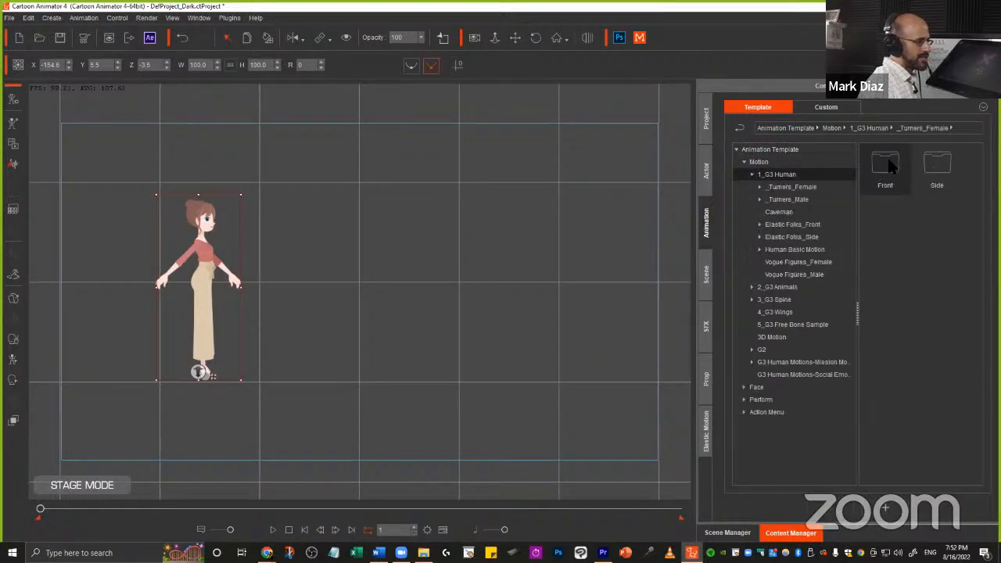
double_click(938, 161)
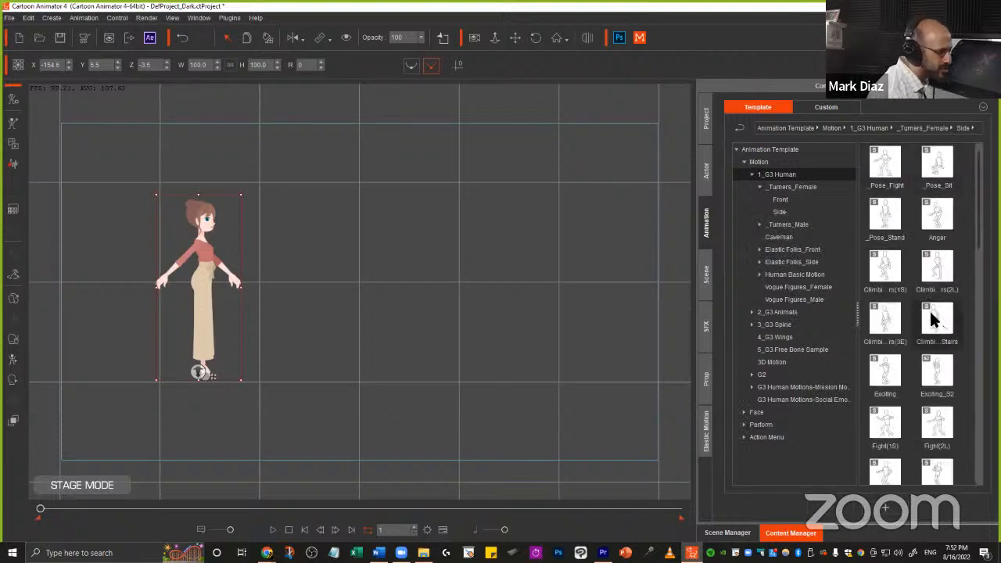
scroll(925, 329, down, 5)
scroll(925, 379, down, 3)
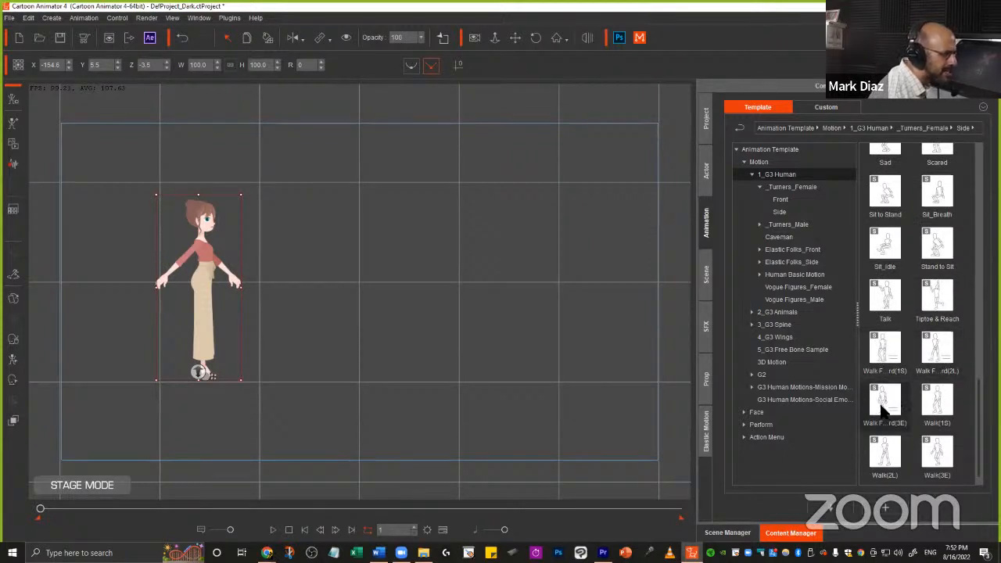
- Apply the forward-travelling walk motions 1S, 2L and 3E to the character in sequence, previewing the movement
double_click(882, 354)
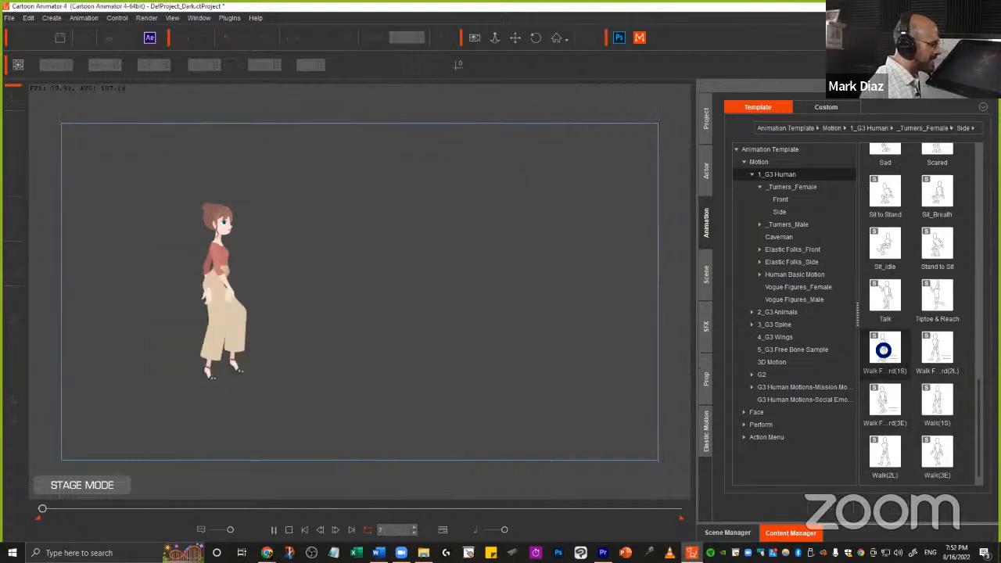
double_click(937, 353)
key(space)
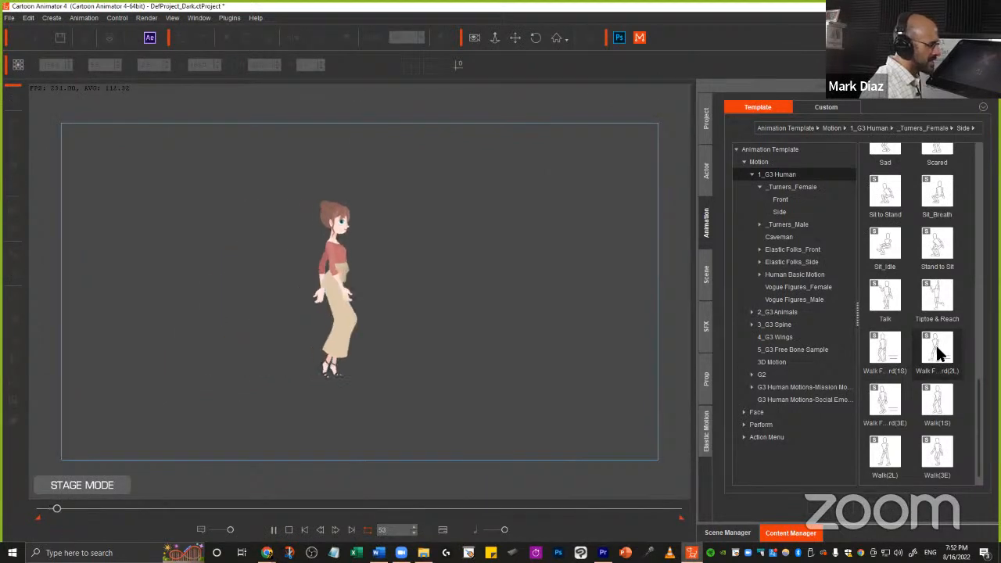
key(space)
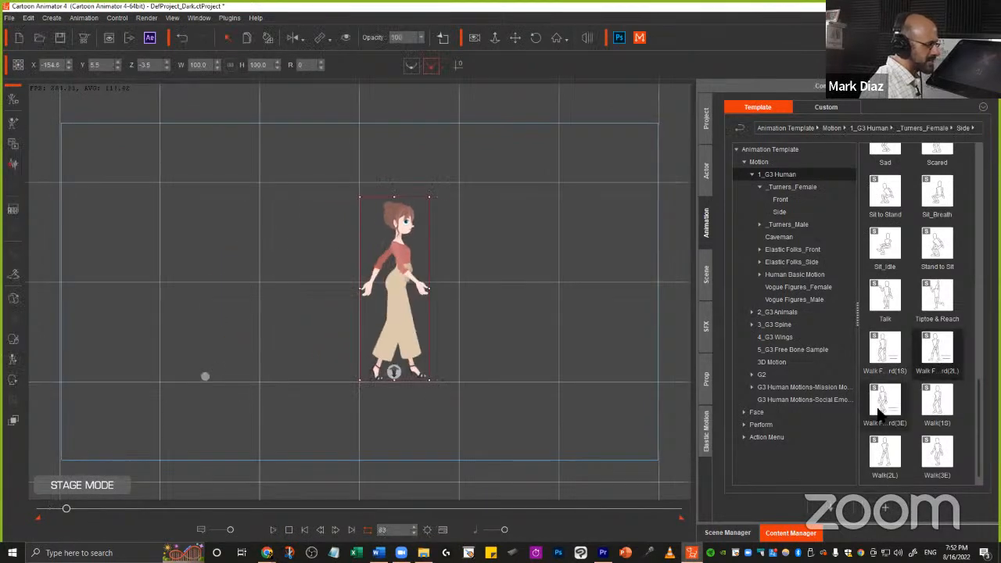
key(space)
key(space)
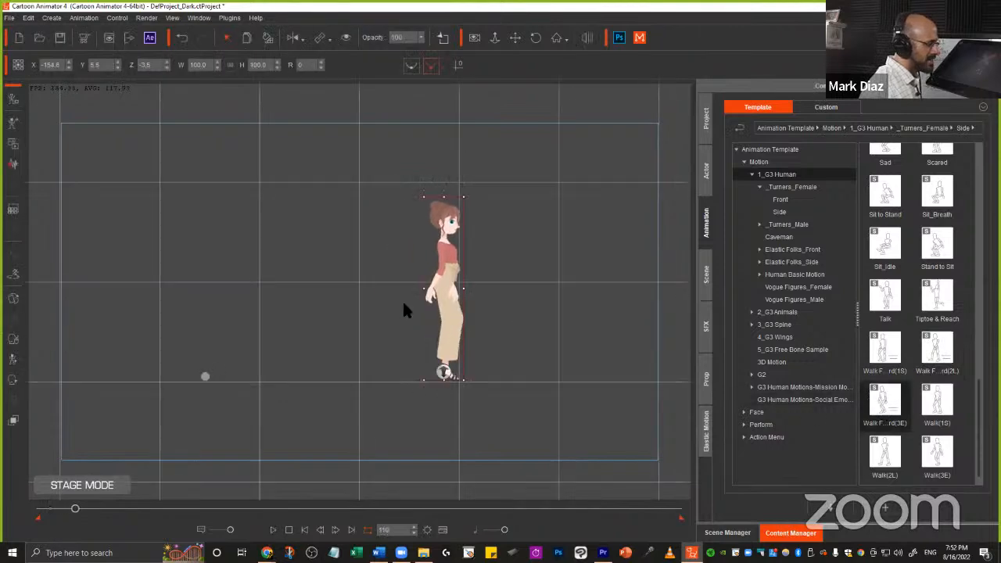
- Play the forward walk from the first frame and pause it partway across the stage
click(288, 531)
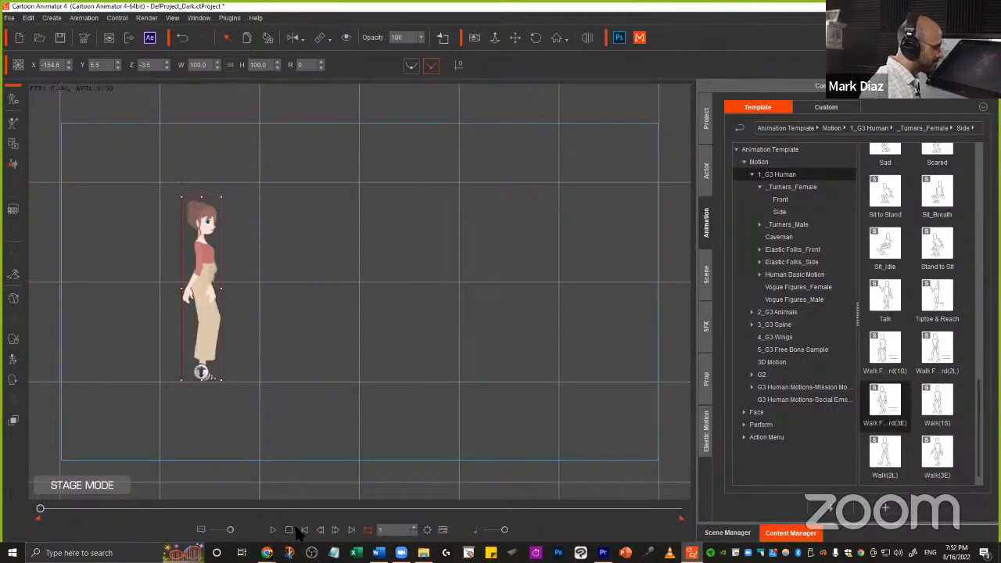
key(space)
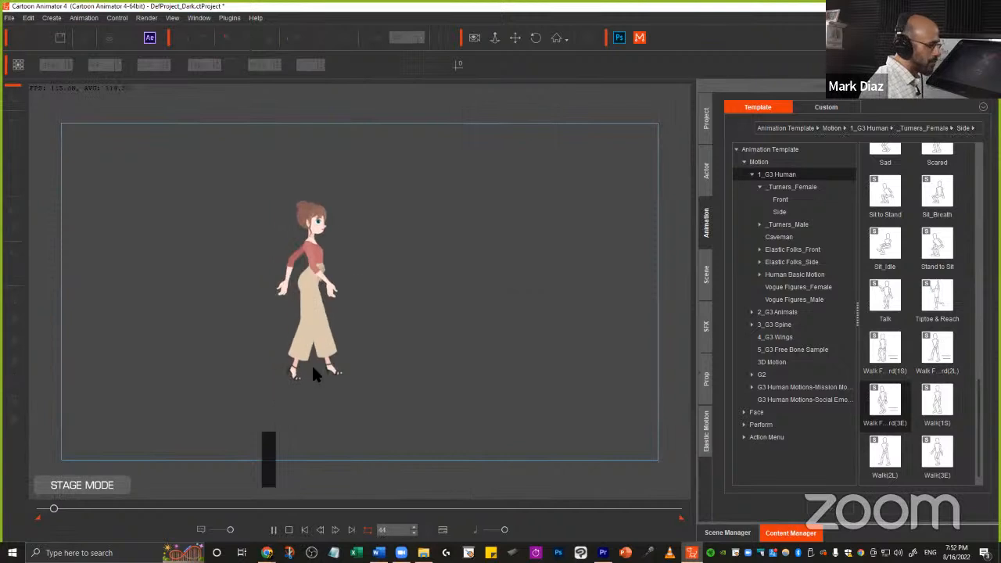
key(space)
- Undo the forward-travelling walk motions applied to the character
key(ctrl+z)
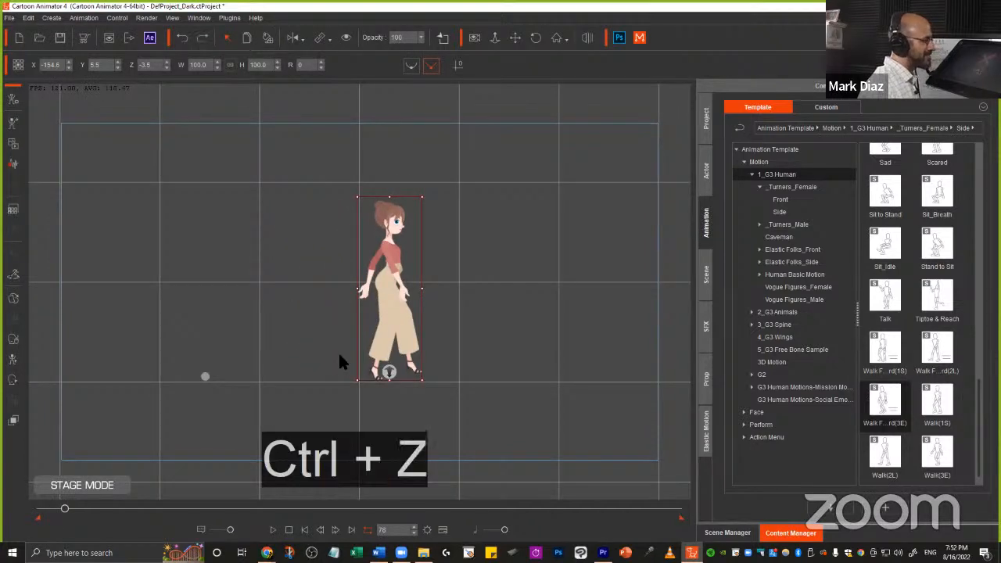
click(480, 348)
key(ctrl+z)
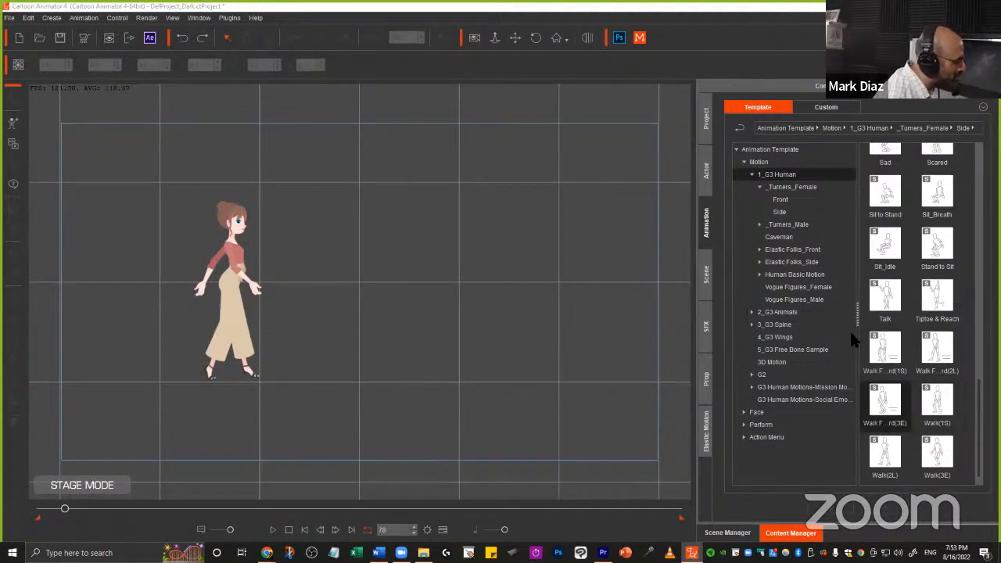
click(239, 331)
key(ctrl+z)
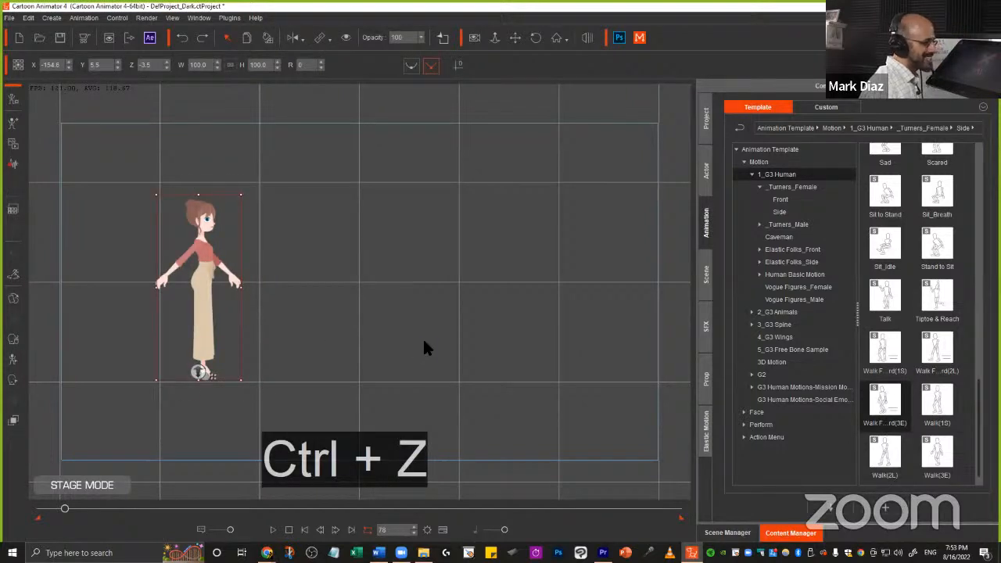
- Apply the in-place motions Walk(1S), Walk(2L) and Walk(3E) to the character in sequence
double_click(938, 402)
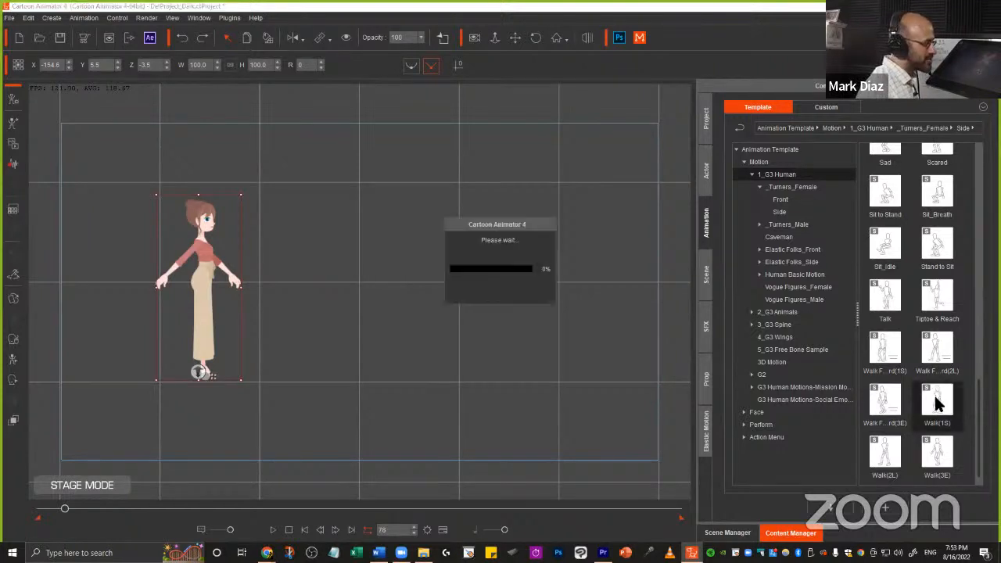
double_click(888, 462)
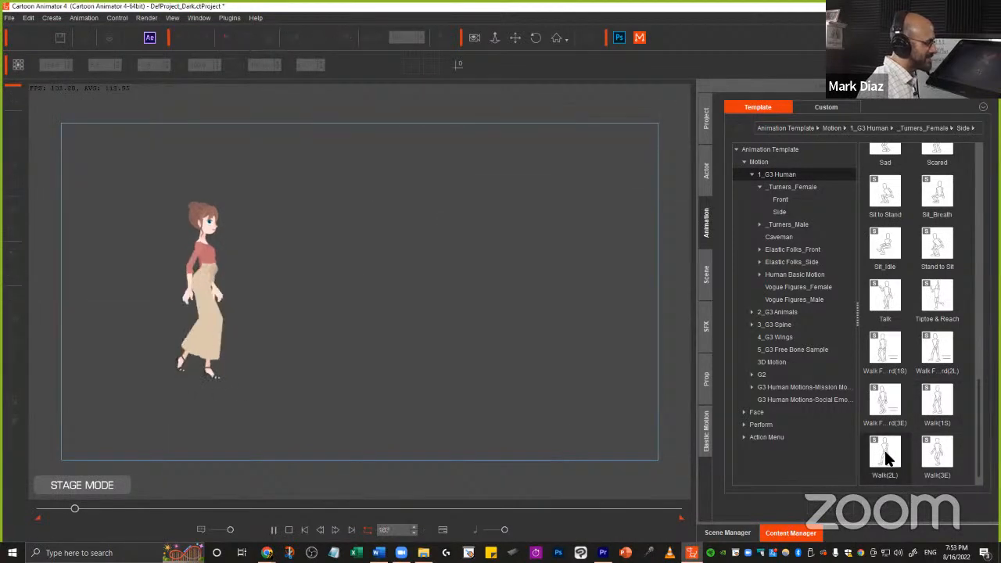
key(space)
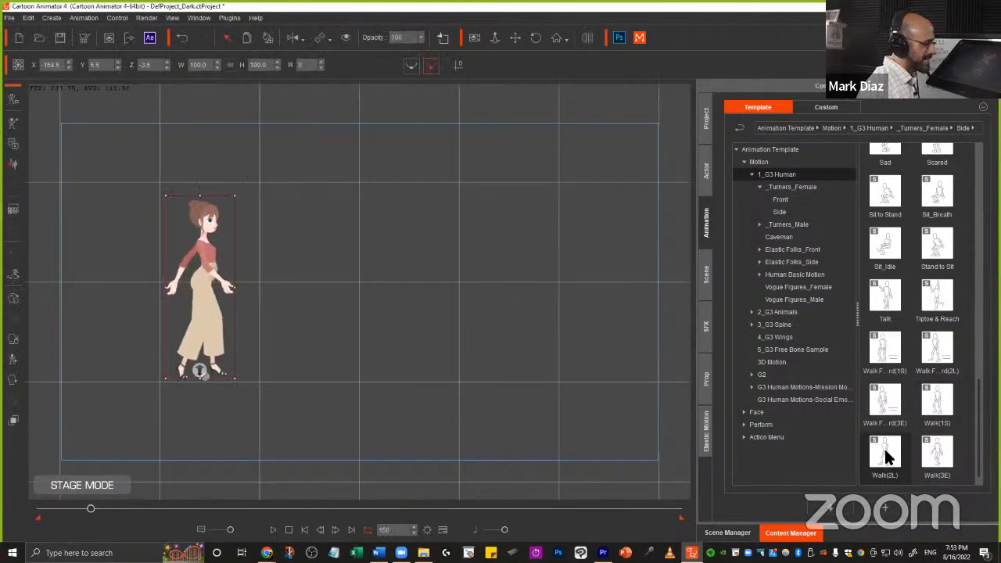
double_click(942, 454)
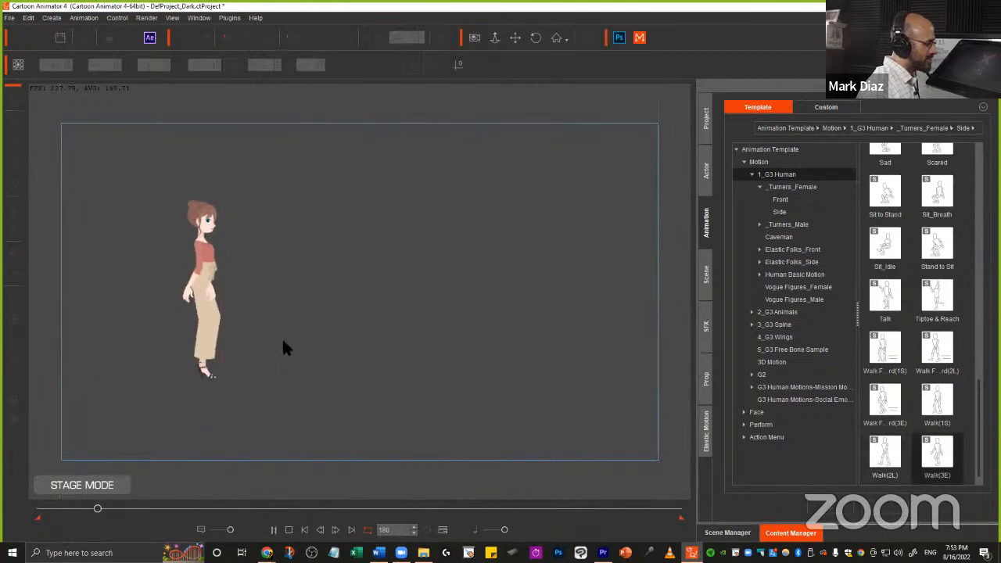
- Check the playback from the first frame and return the playhead to the first frame
click(306, 531)
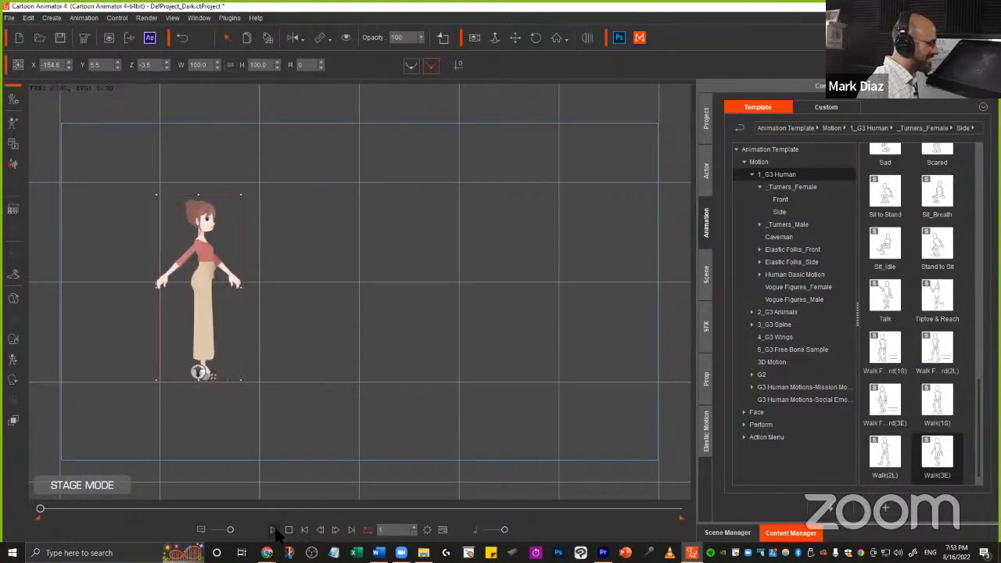
click(273, 531)
click(306, 531)
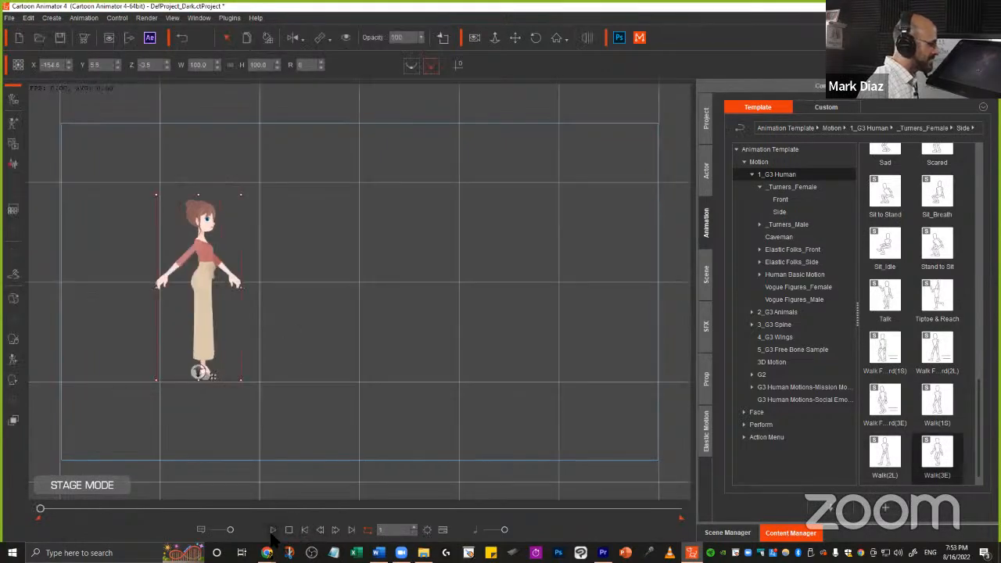
click(274, 531)
click(274, 532)
click(306, 531)
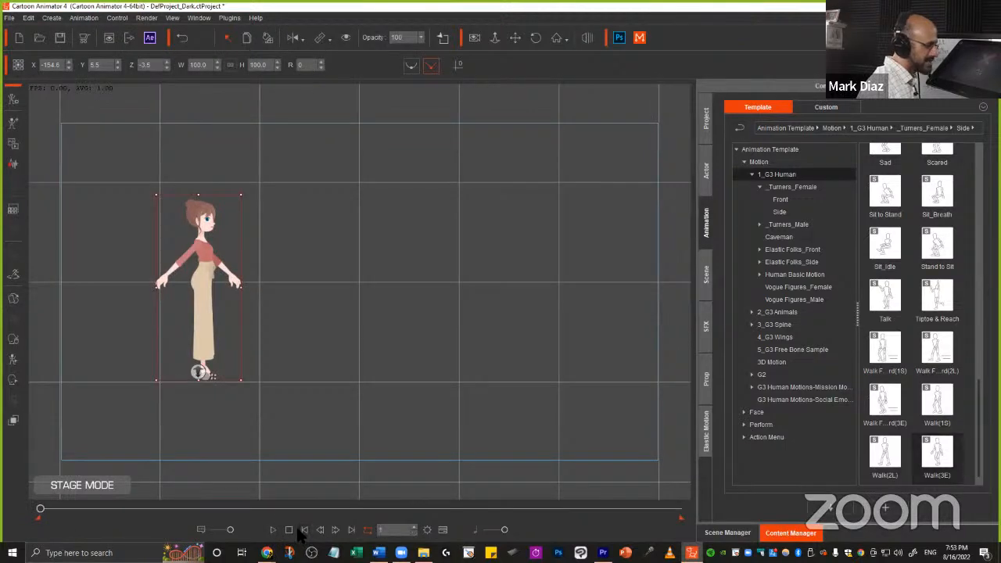
- Reapply Walk(1S), Walk(2L) and Walk(3E) in sequence starting at the first frame, and preview the walk in place
double_click(942, 407)
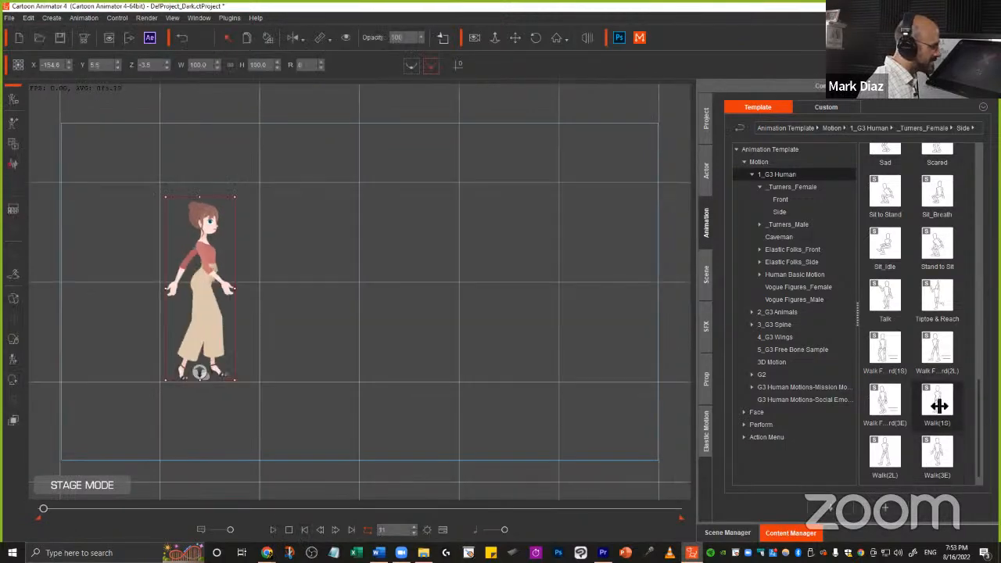
double_click(884, 455)
key(space)
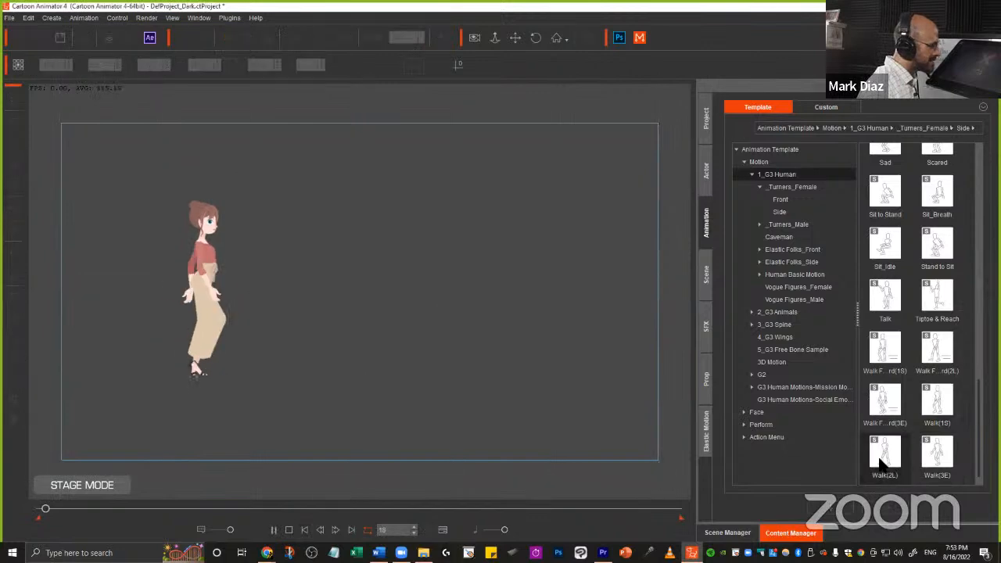
key(space)
double_click(938, 458)
key(space)
key(space)
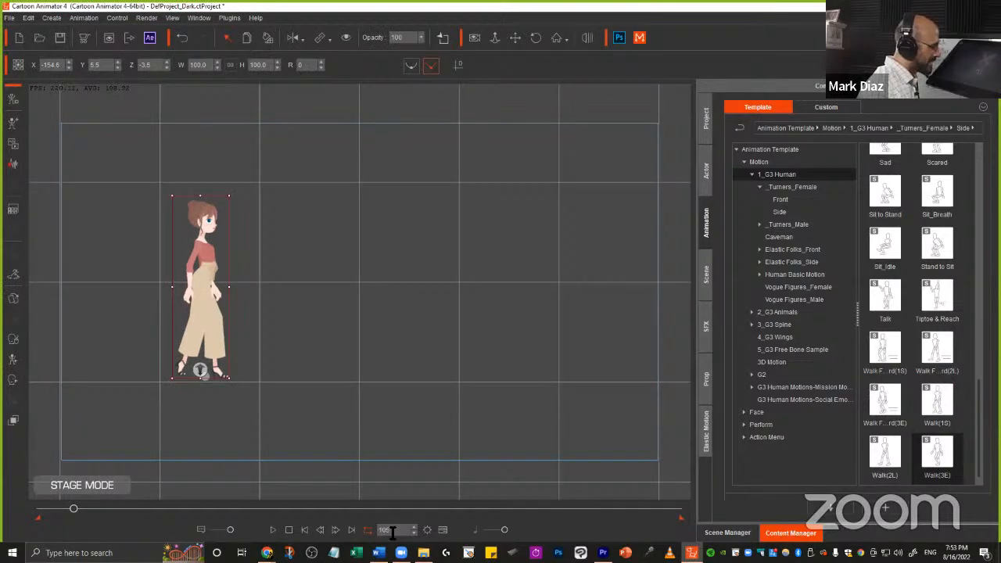
- Remove the character's object animation at the first frame, then open the timeline and delete the remaining motion clip
right_click(187, 273)
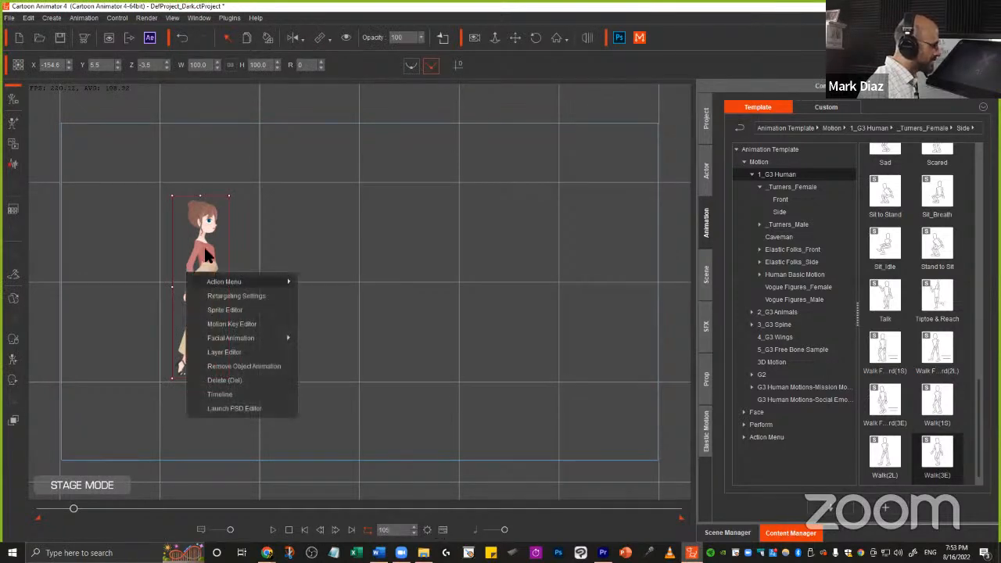
click(243, 366)
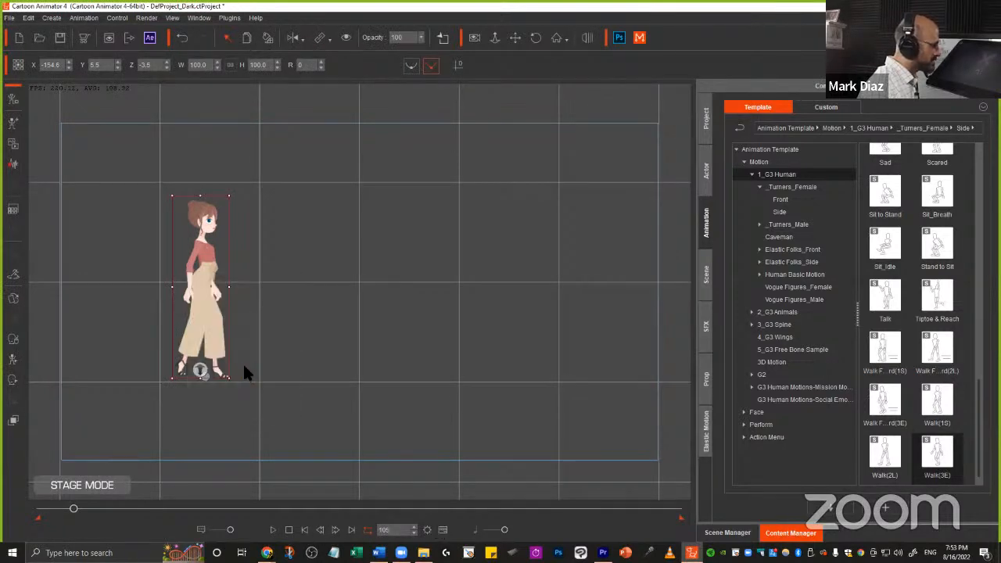
click(305, 530)
right_click(212, 305)
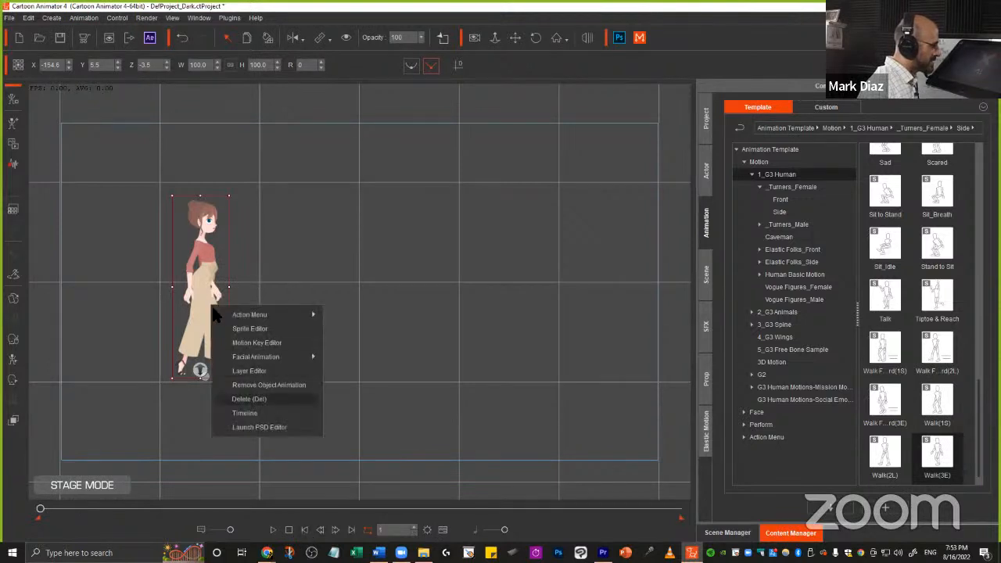
click(270, 383)
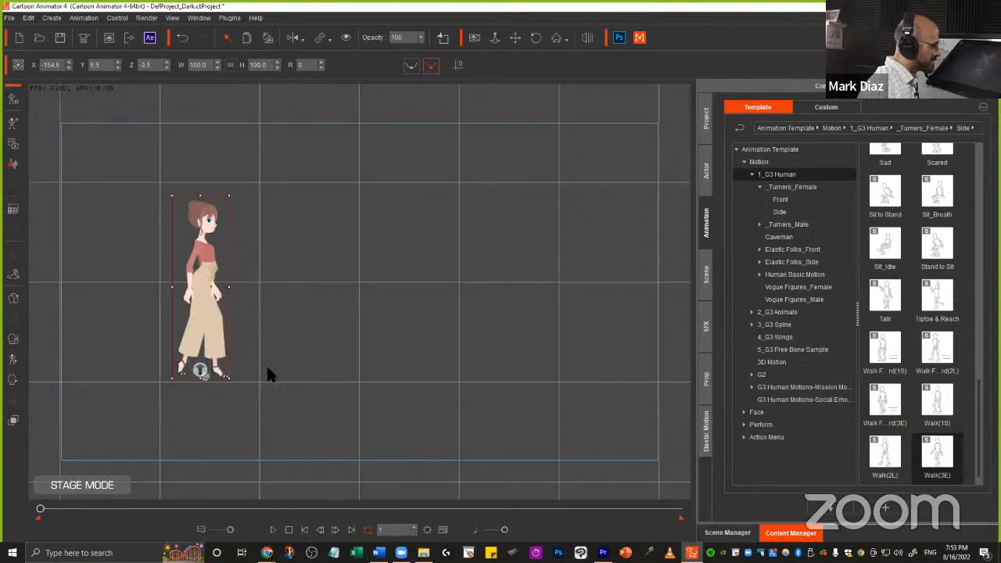
click(445, 530)
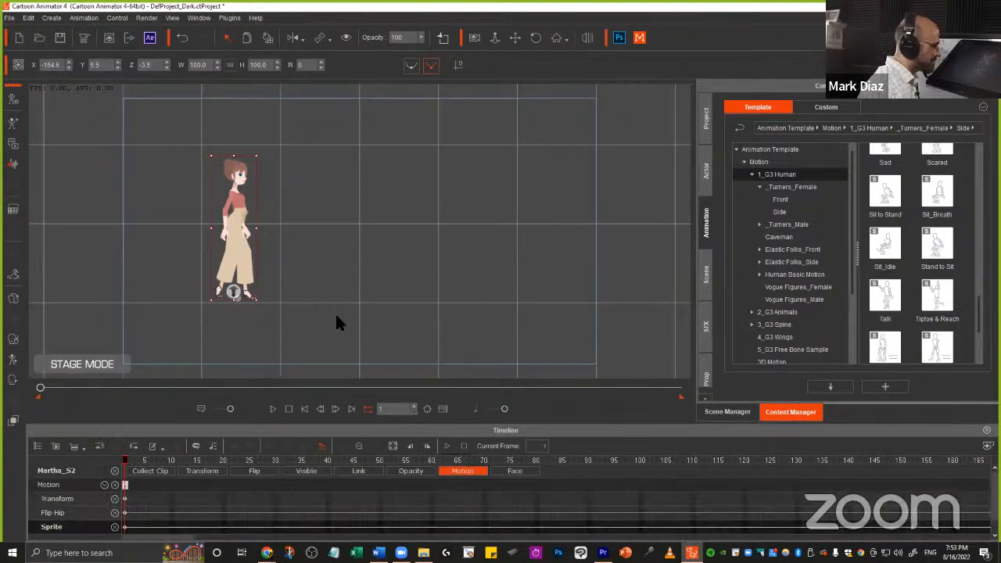
key(Delete)
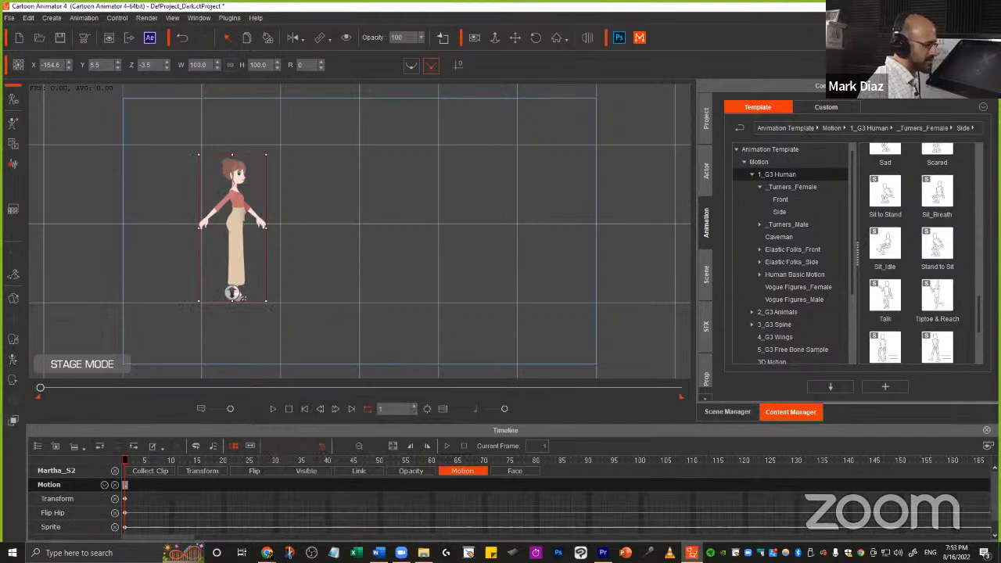
- Apply Walk(1S), Walk(2L) and Walk(3E) to the character in sequence from the first frame and stop the playback
scroll(944, 308, down, 3)
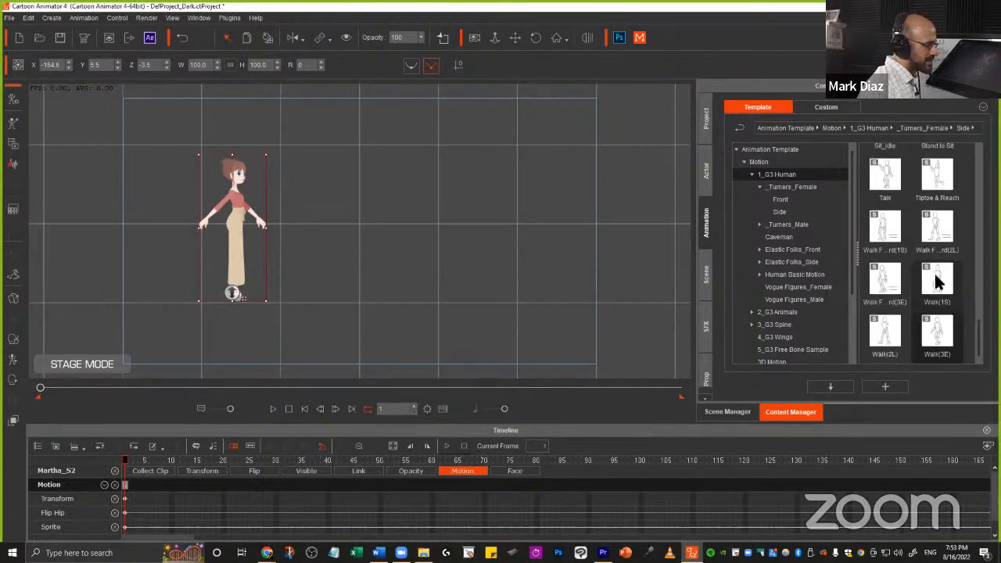
double_click(938, 283)
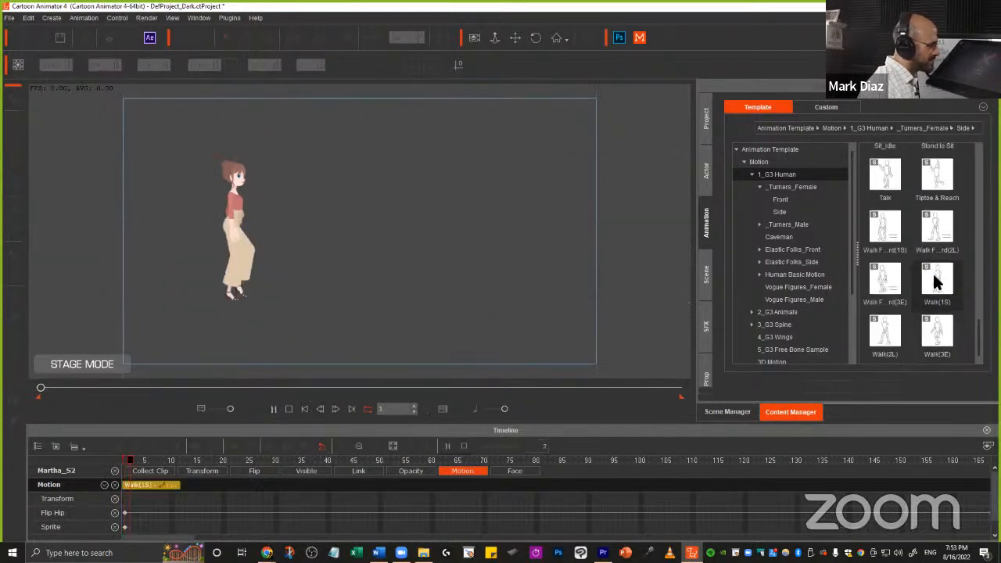
double_click(888, 335)
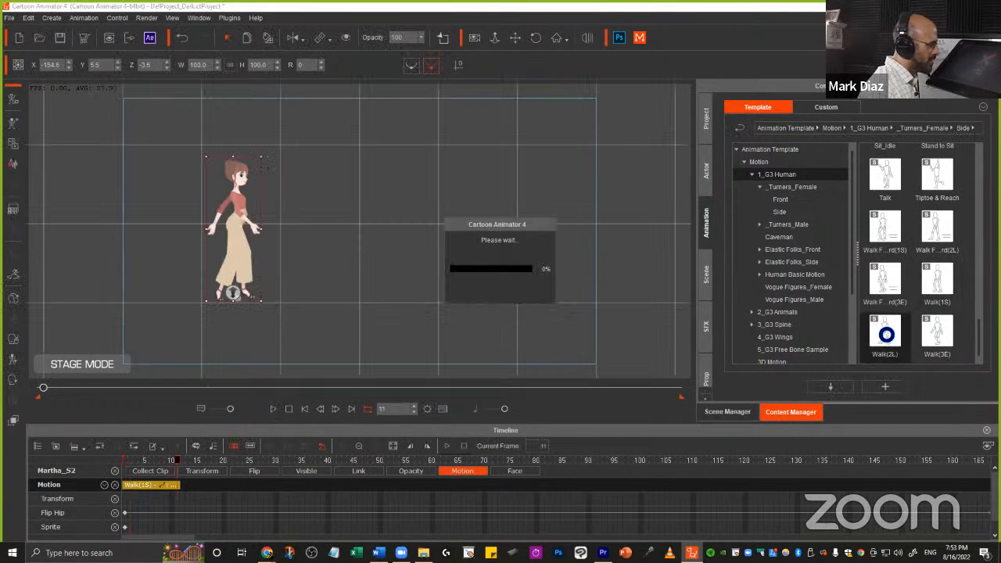
double_click(938, 335)
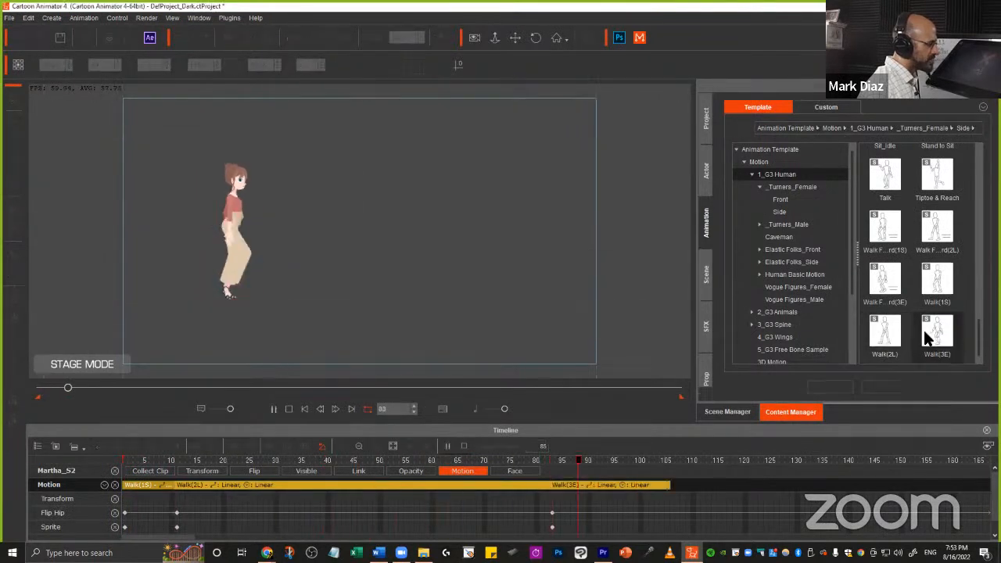
click(288, 408)
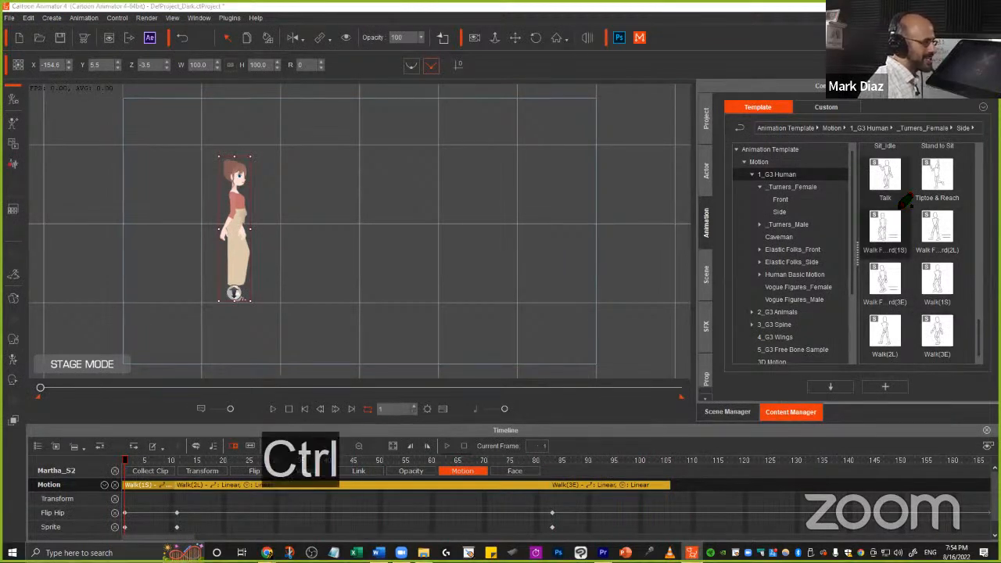
- Check the start of the in-place walk and show the character's Transform track in the timeline
mouse_move(907, 202)
mouse_down()
mouse_move(880, 205)
mouse_move(854, 301)
mouse_move(907, 307)
mouse_move(915, 258)
mouse_move(970, 250)
mouse_move(963, 208)
mouse_move(906, 193)
mouse_up()
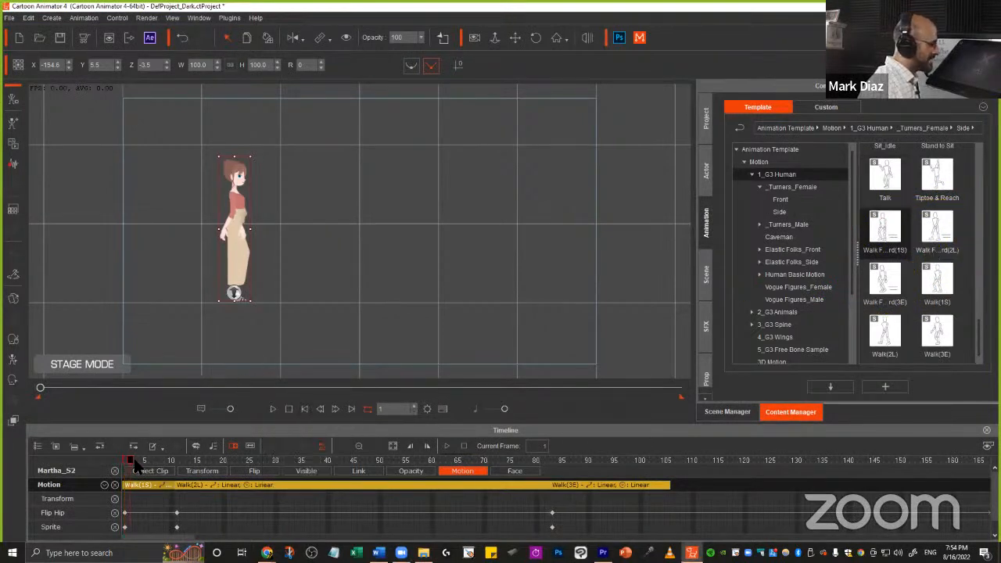
key(space)
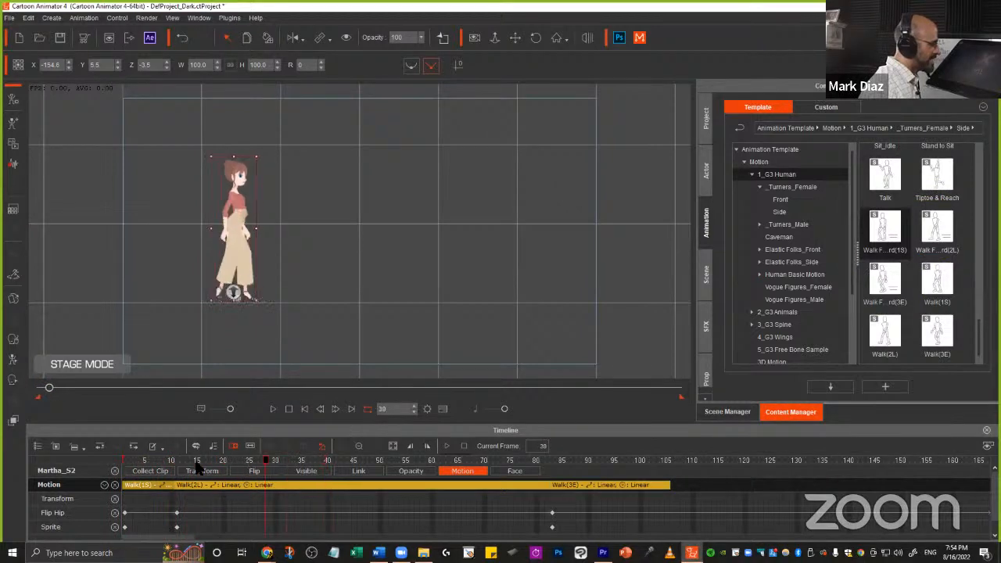
drag(196, 462, 68, 456)
click(204, 471)
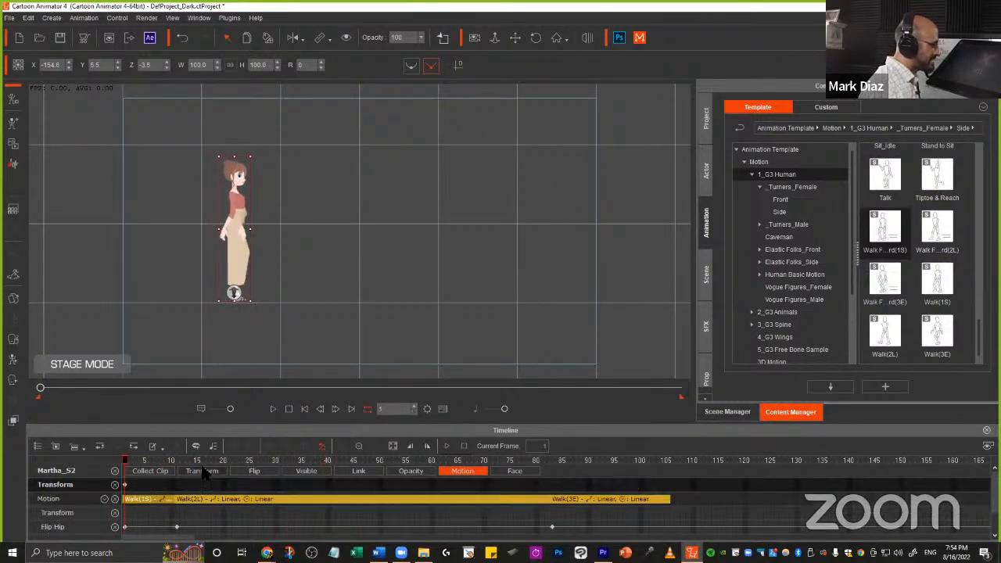
- Move the character straight forward to about X 45 at frame 83, where the Walk(3E) clip starts
click(552, 461)
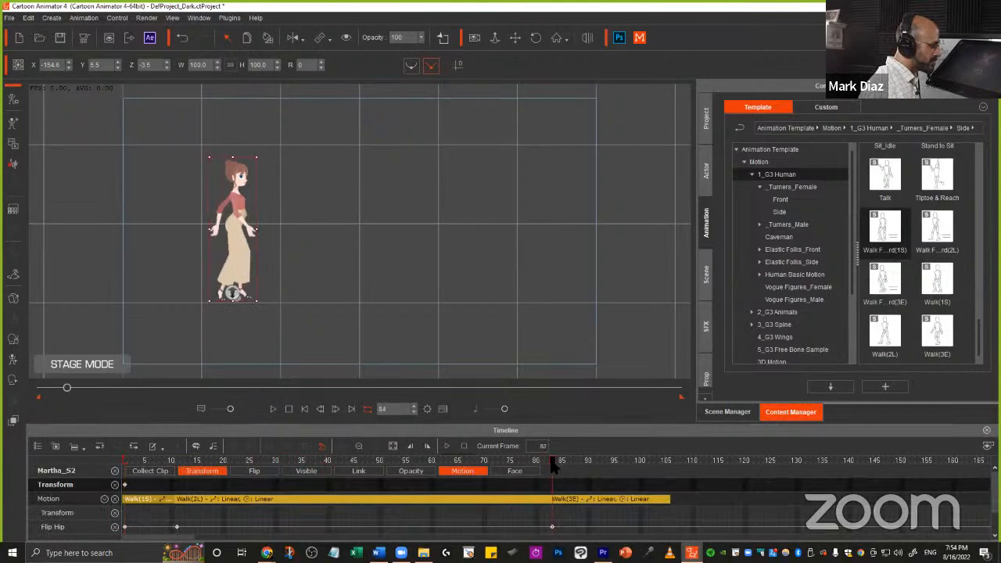
drag(237, 265, 394, 283)
key(ctrl+z)
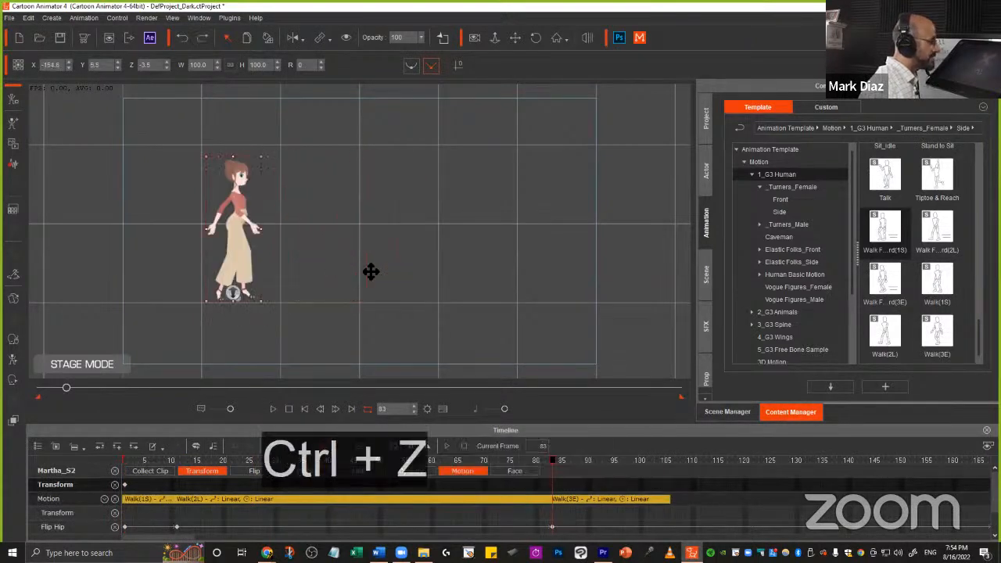
drag(230, 285, 321, 278)
drag(314, 333, 391, 244)
- Play the forward walk from the first frame to check for foot sliding
click(302, 411)
click(273, 409)
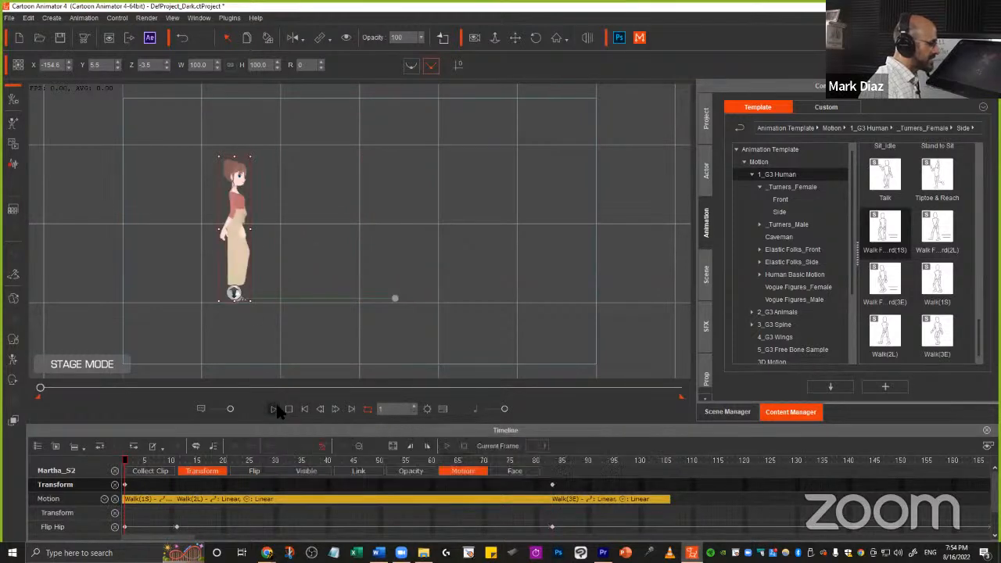
click(273, 410)
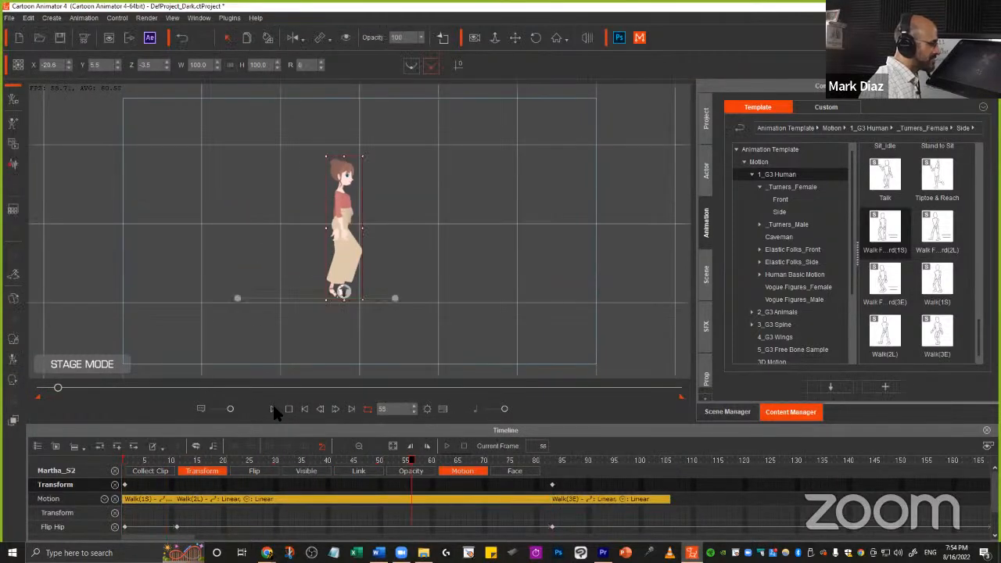
click(305, 410)
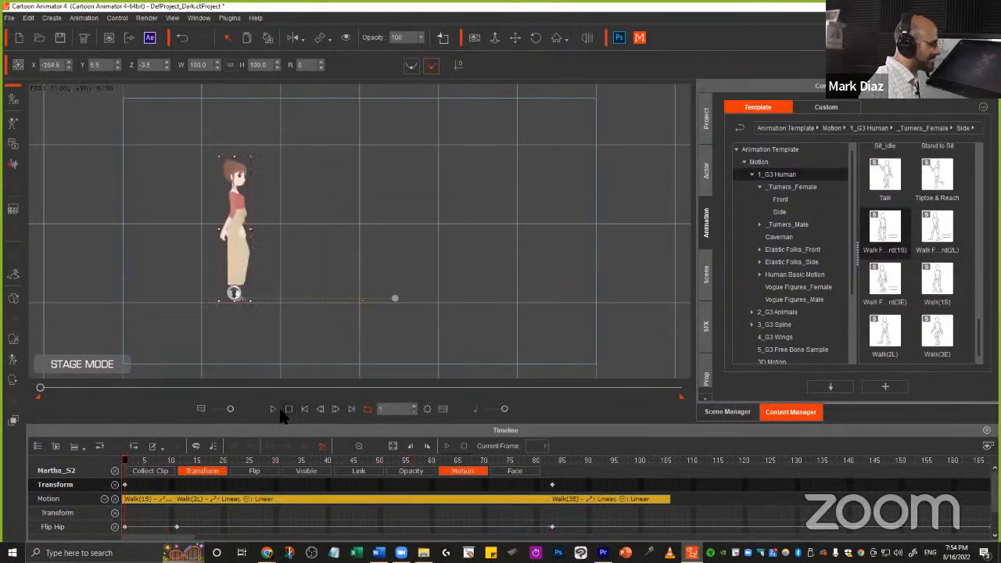
click(273, 410)
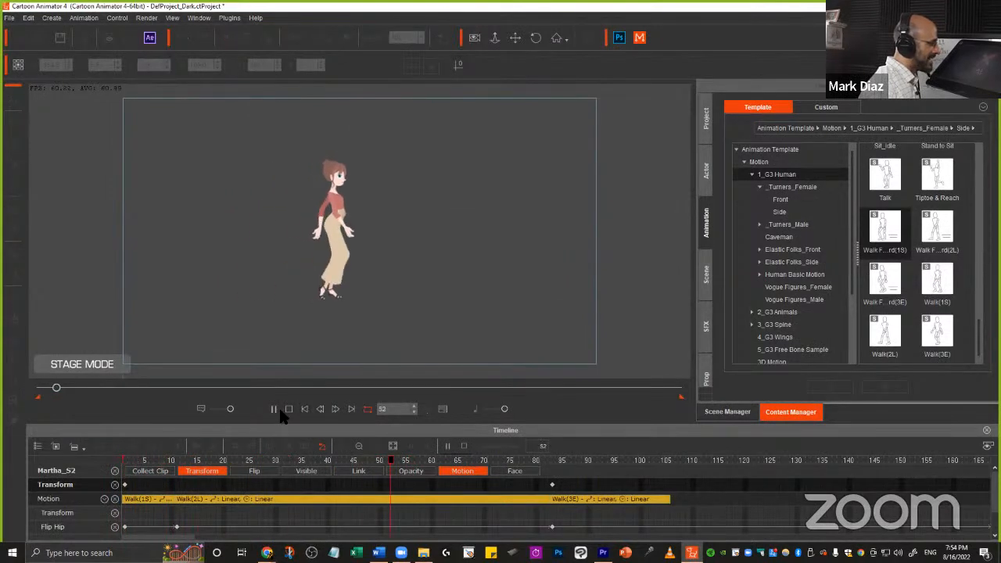
click(272, 410)
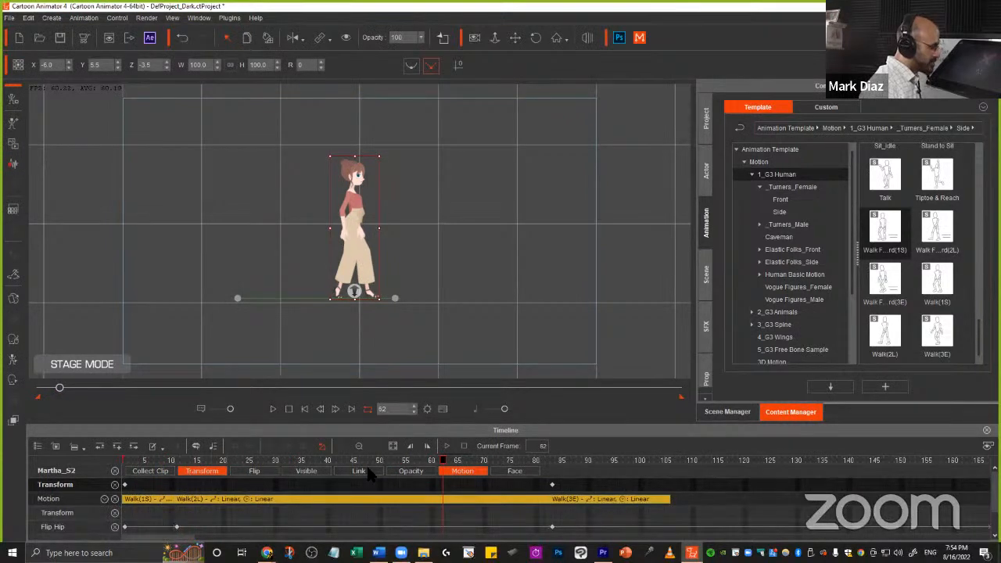
- Try a shorter travel distance by moving the character back to X -58 at the frame 83 transform key, and preview it
click(552, 488)
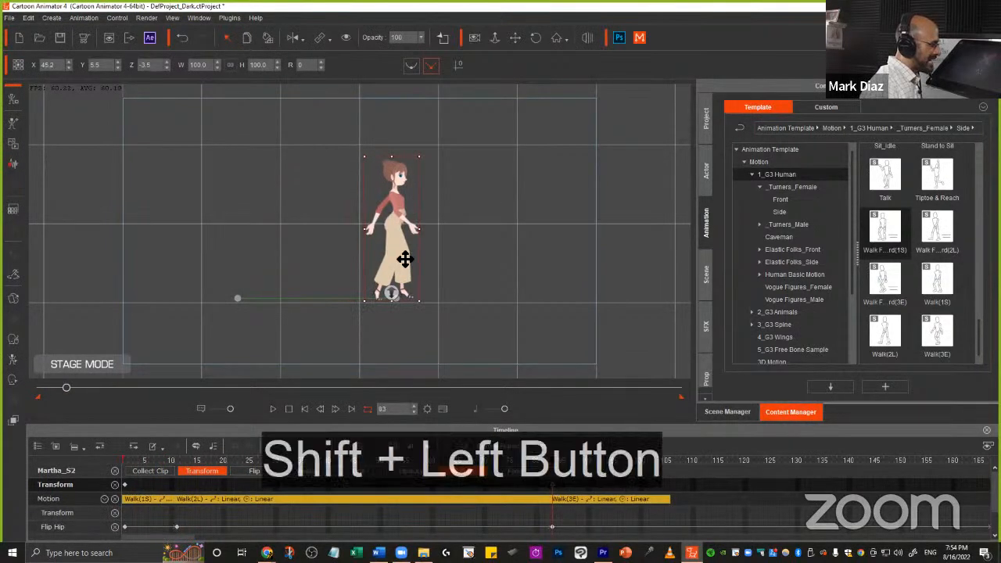
drag(404, 264, 322, 264)
click(305, 408)
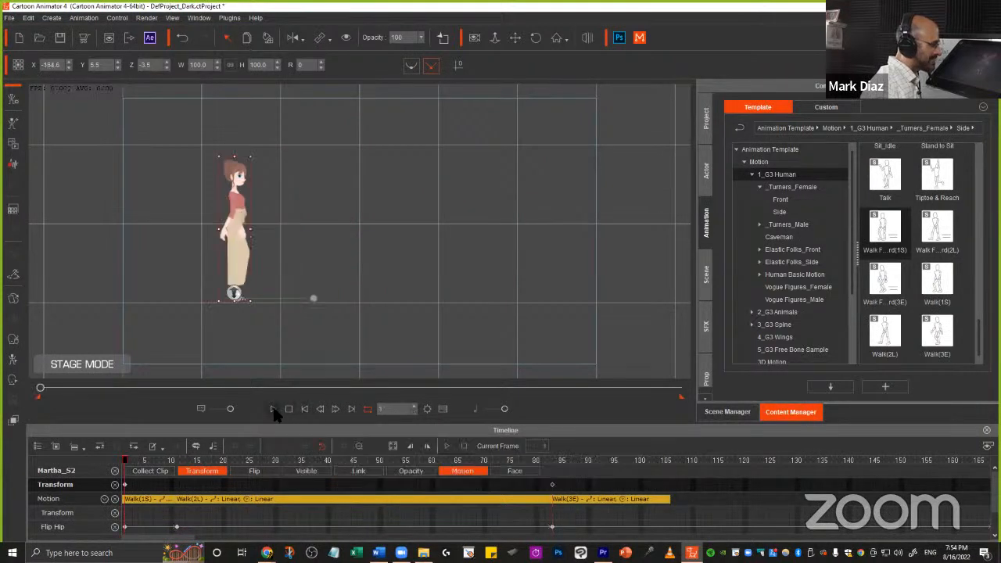
click(273, 408)
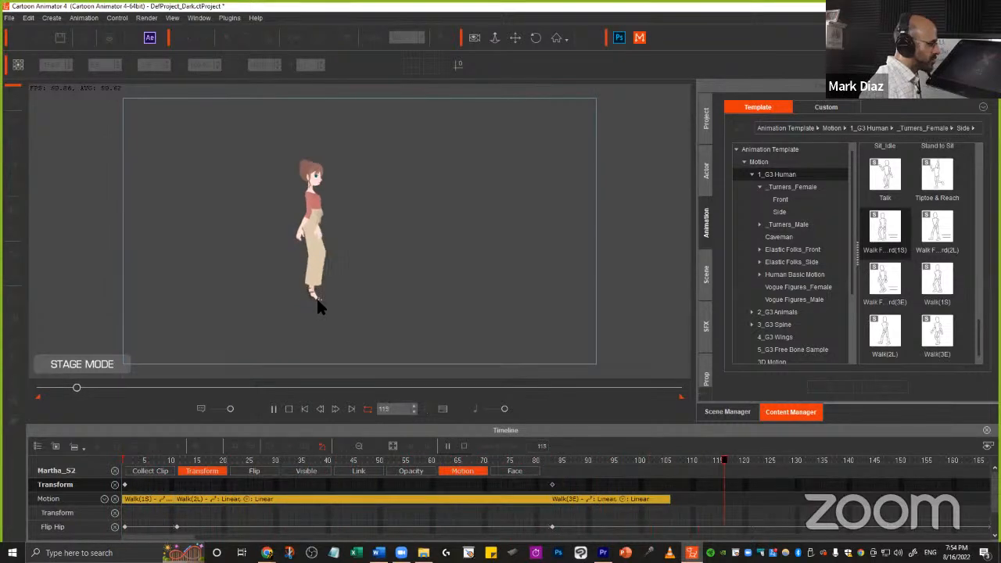
- Try a longer travel distance by moving the character to about X 94 at frame 83, and preview the walk
mouse_move(509, 464)
mouse_down()
mouse_move(552, 466)
mouse_move(548, 542)
mouse_move(533, 455)
mouse_up()
key(ctrl+2)
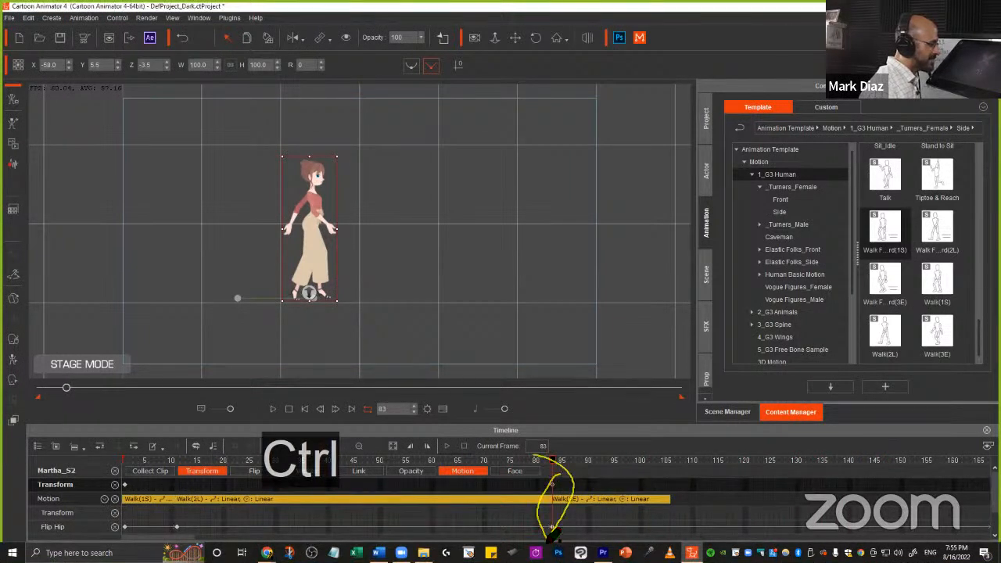
key(Escape)
drag(318, 256, 439, 262)
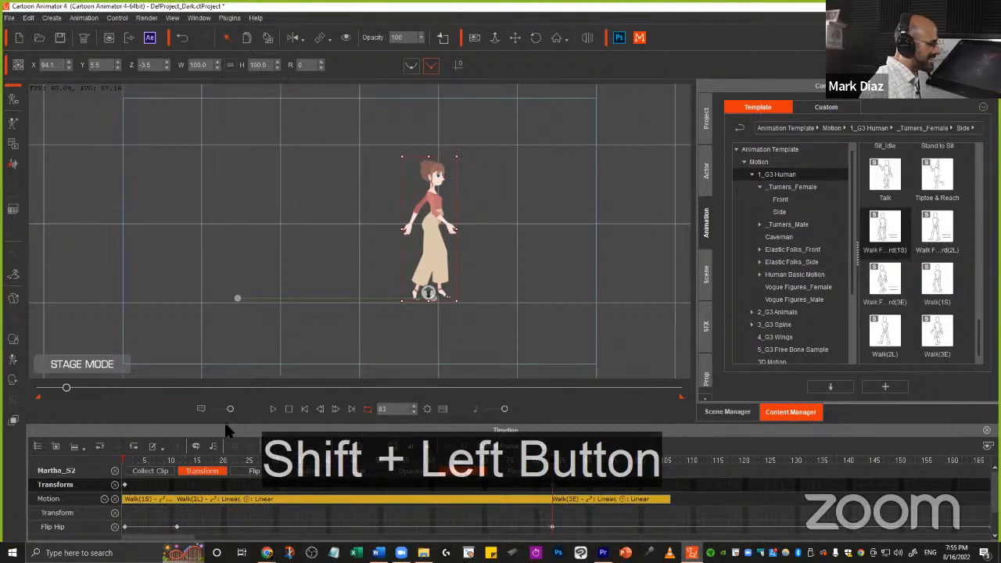
click(304, 408)
click(273, 408)
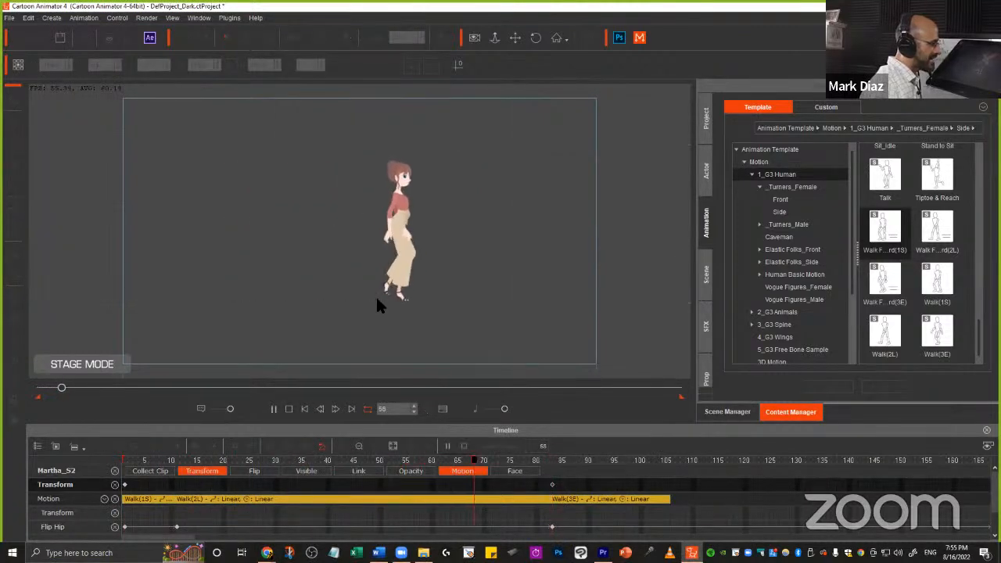
key(space)
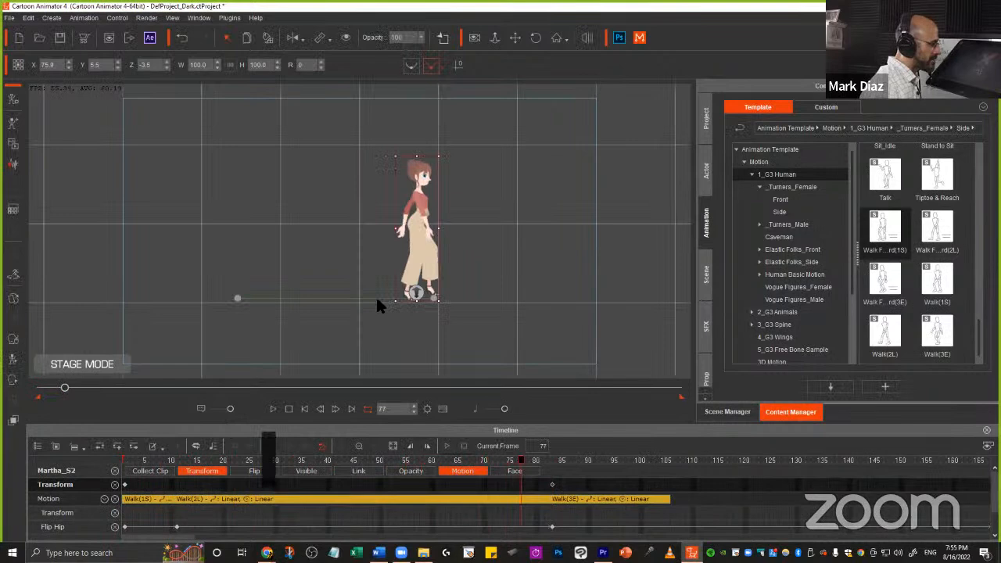
- Pull the character slightly back to about X 76 at the frame 83 transform key and play the walk from the start
click(551, 489)
drag(435, 268, 423, 266)
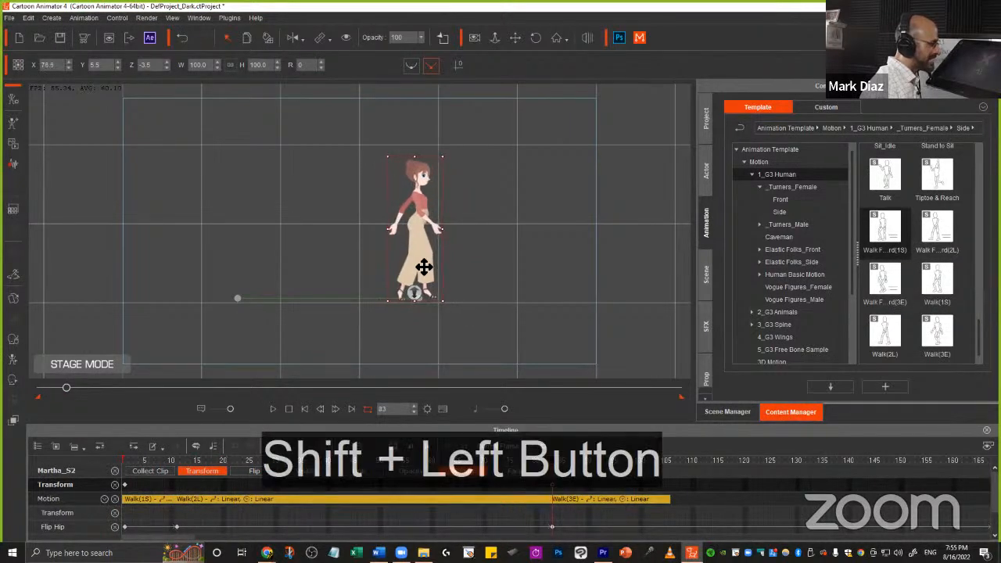
click(305, 408)
click(273, 408)
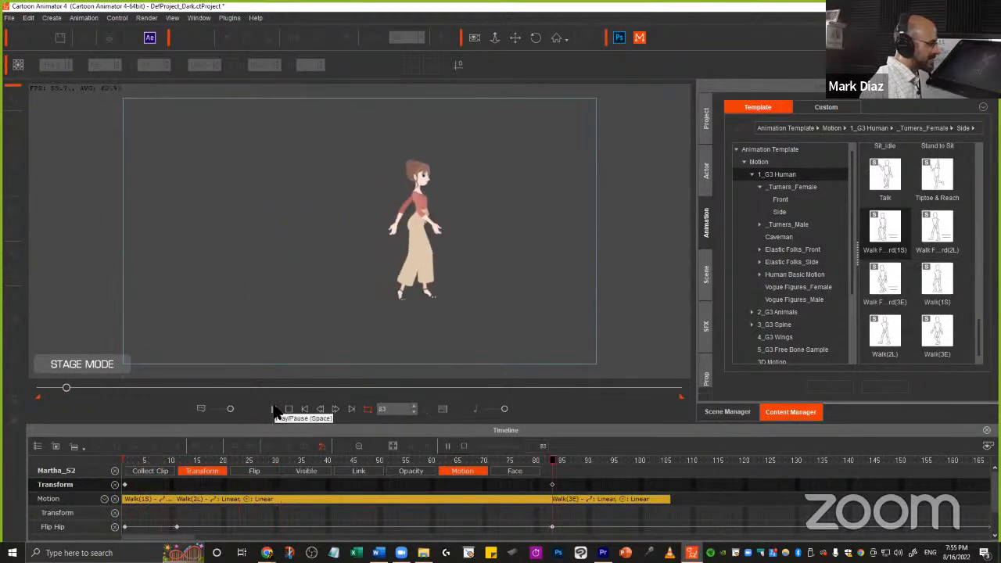
click(275, 409)
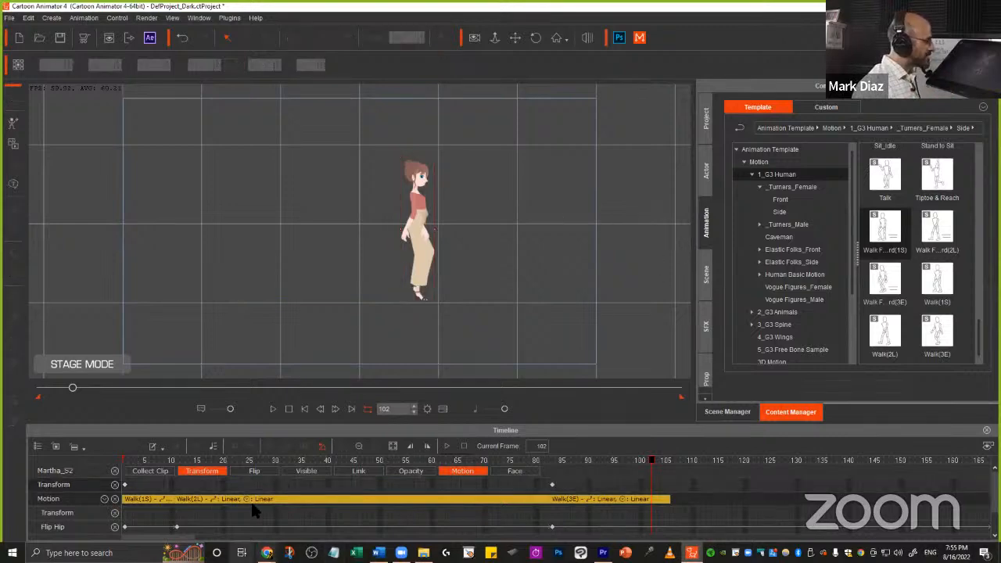
- Start a new project without saving the current one
click(133, 274)
click(20, 39)
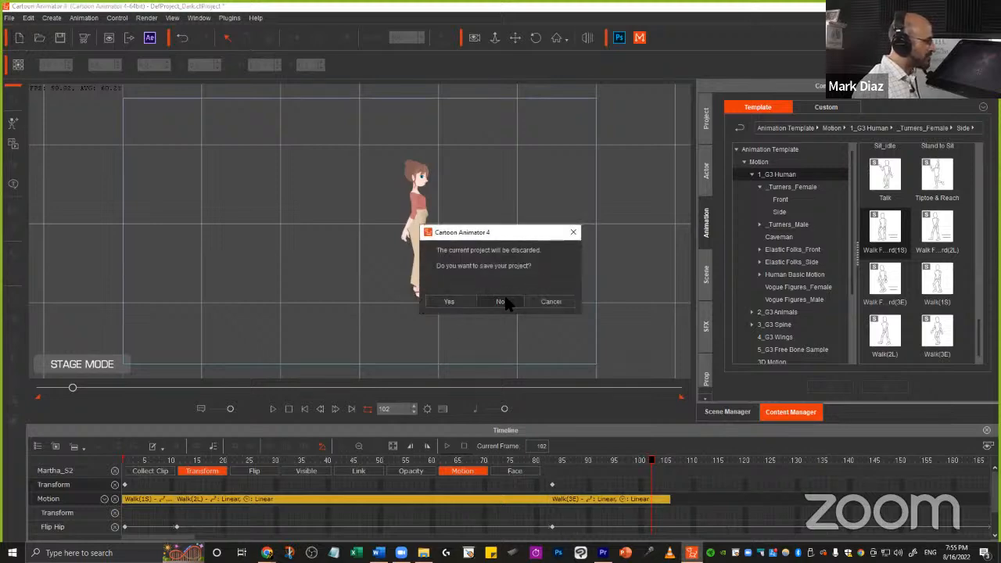
click(506, 299)
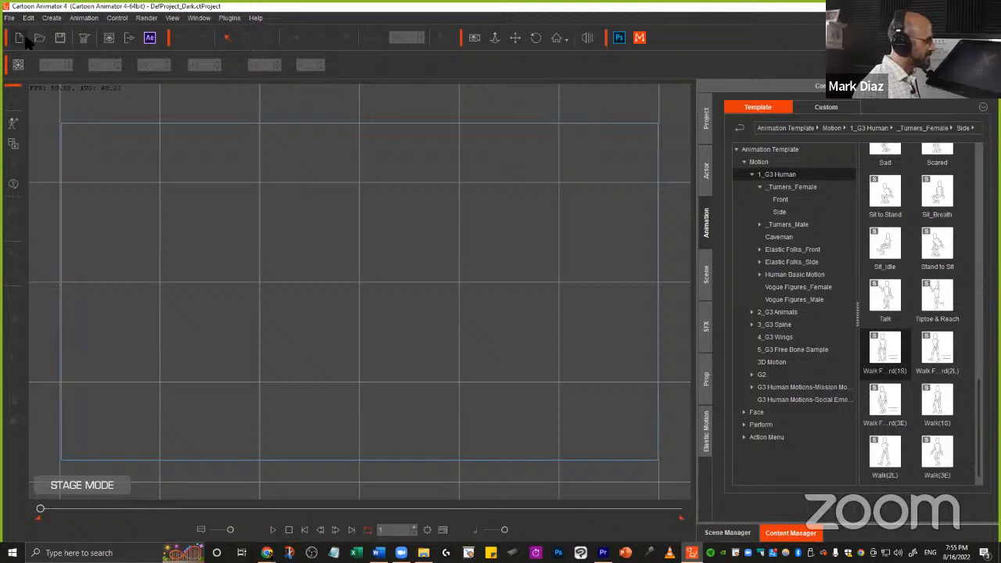
- Add the Red_S character from the G3 360 Human actor templates to the lower part of the stage
click(697, 167)
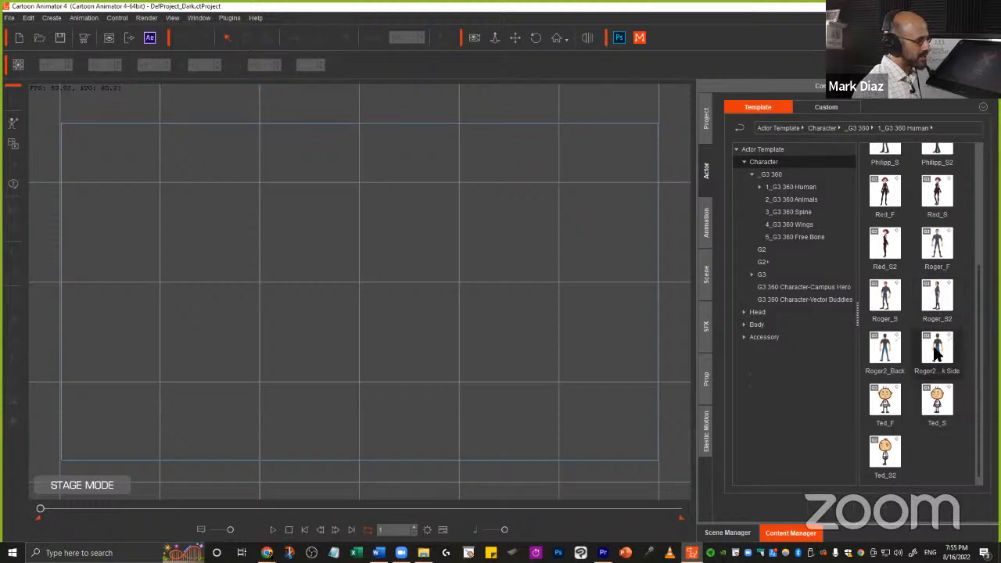
scroll(927, 301, up, 3)
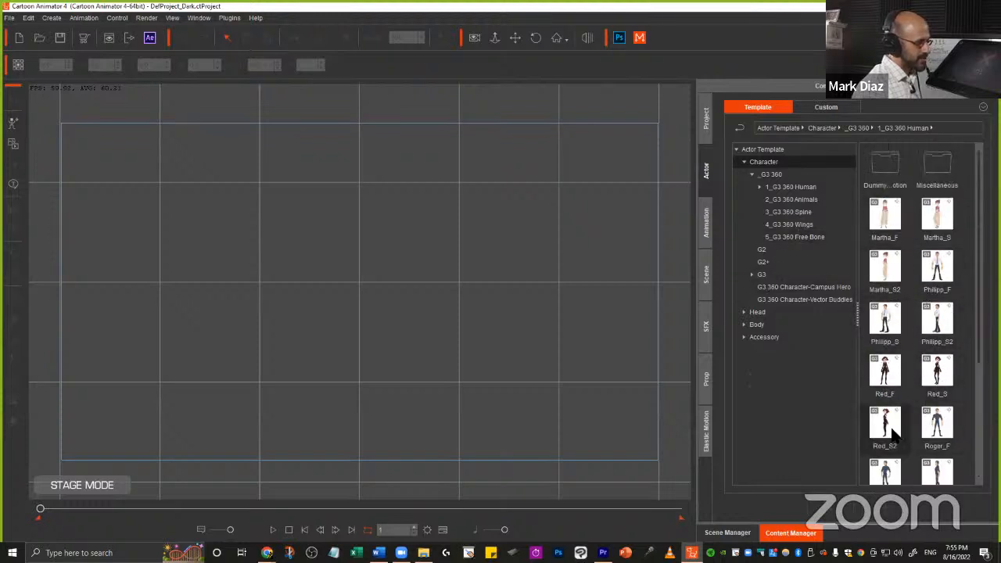
drag(912, 385, 542, 306)
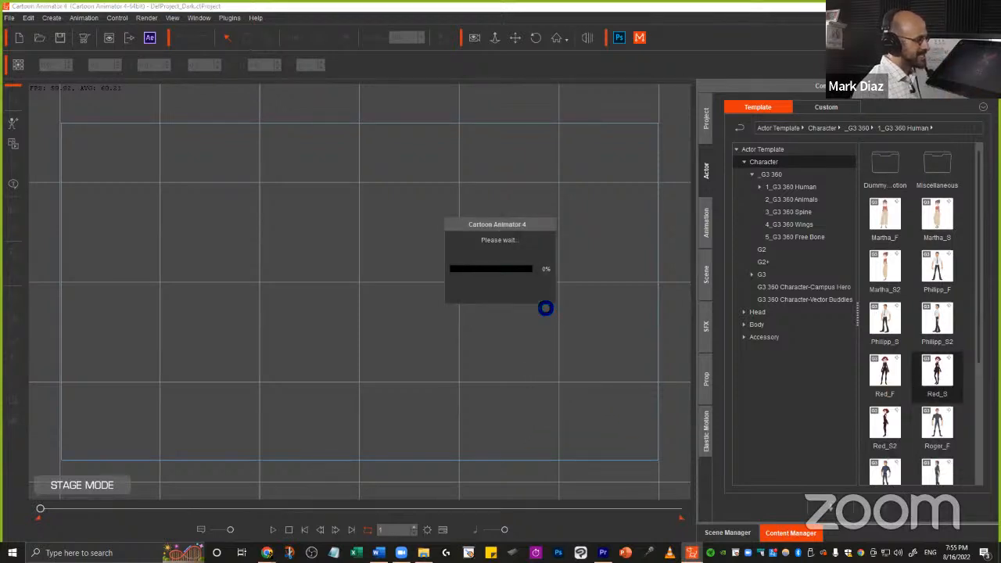
- Apply the custom Ballerina motion to the red-haired character and preview it
click(705, 223)
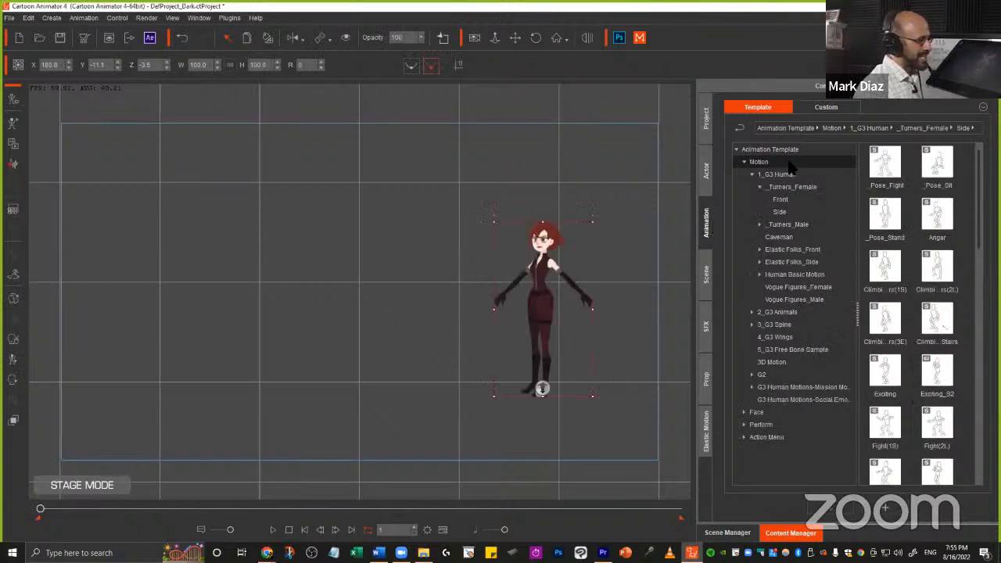
click(830, 107)
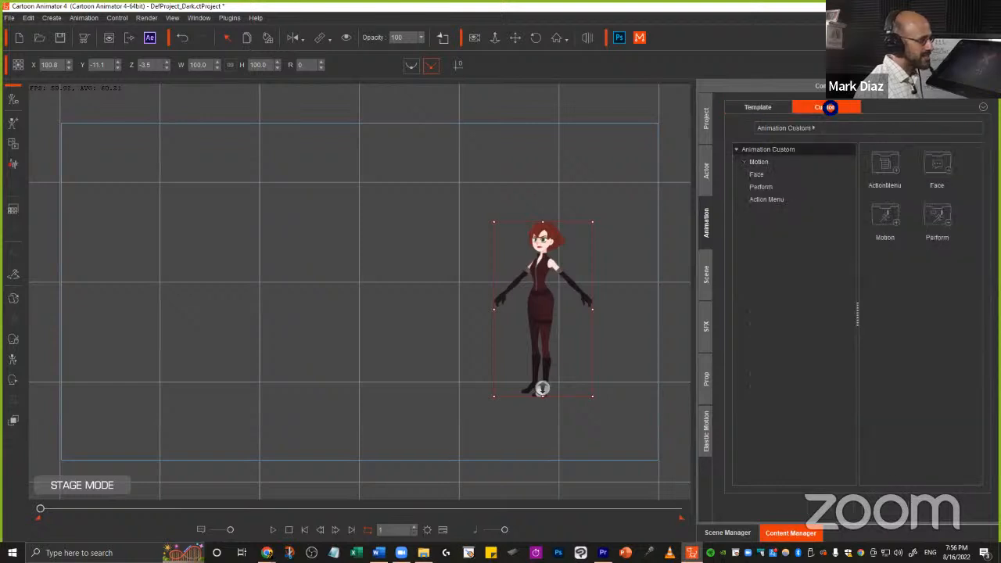
click(760, 162)
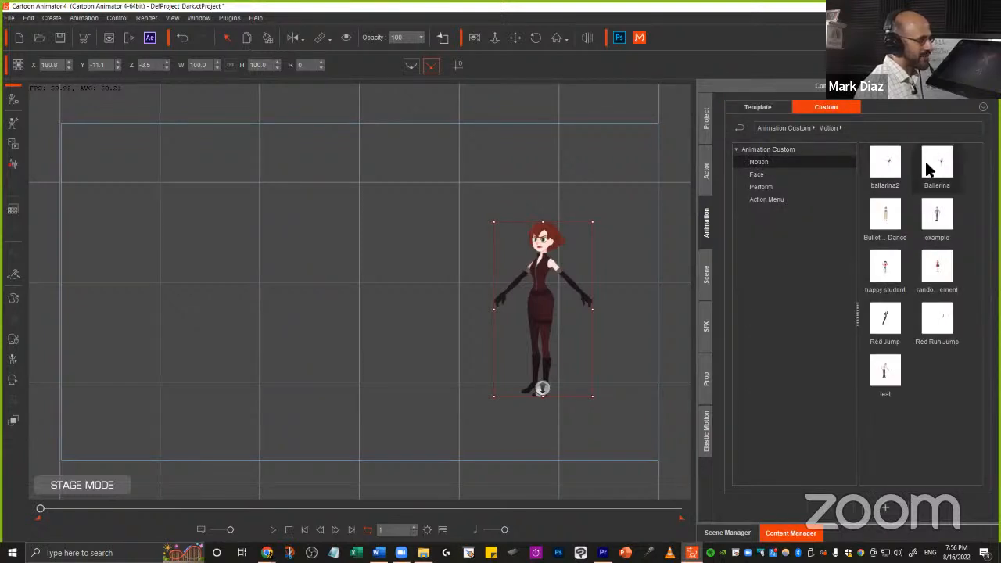
drag(939, 168, 535, 276)
key(space)
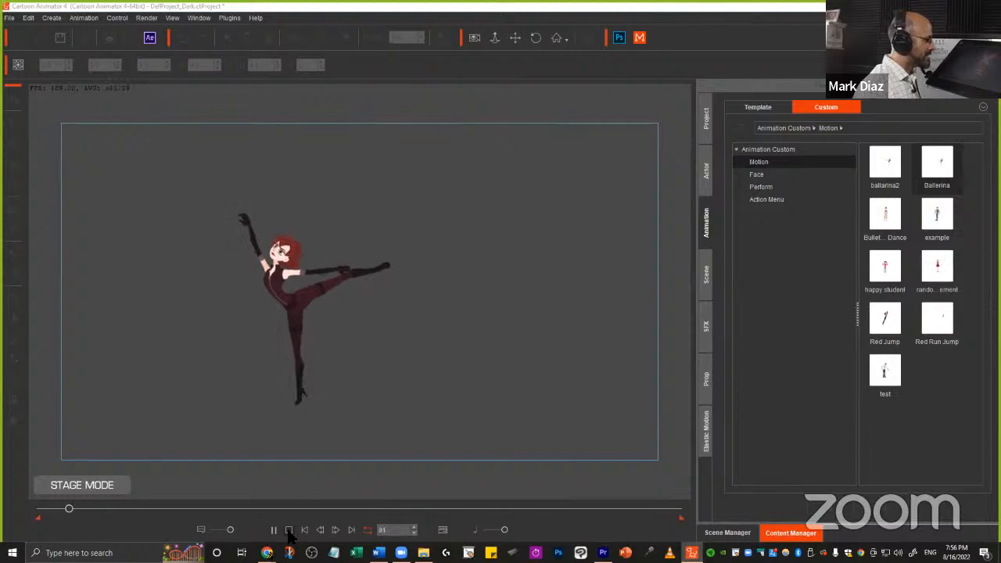
key(space)
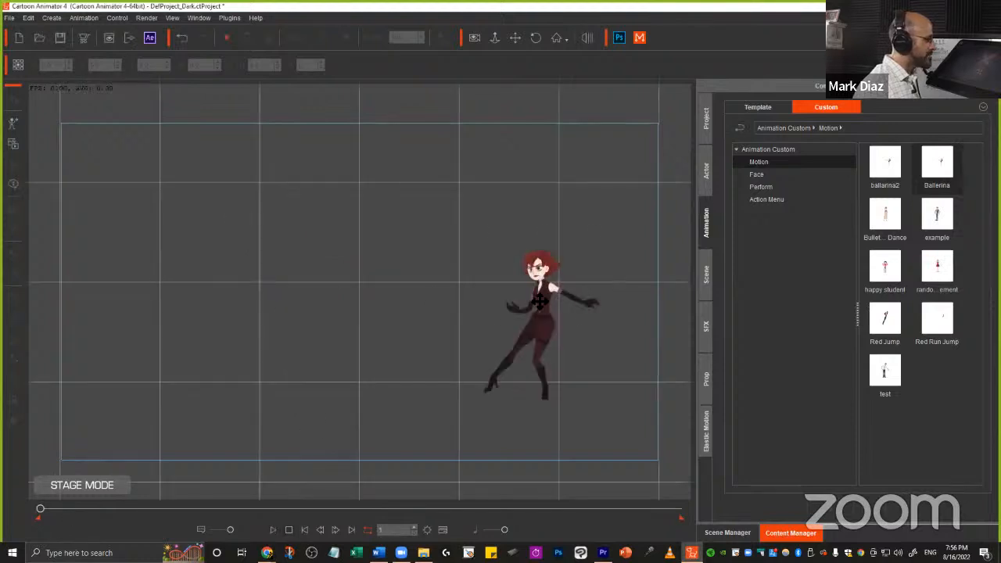
- Play the ballerina motion again with the character selected, pause on the raised-leg pose, and return to the first frame
click(547, 301)
click(274, 531)
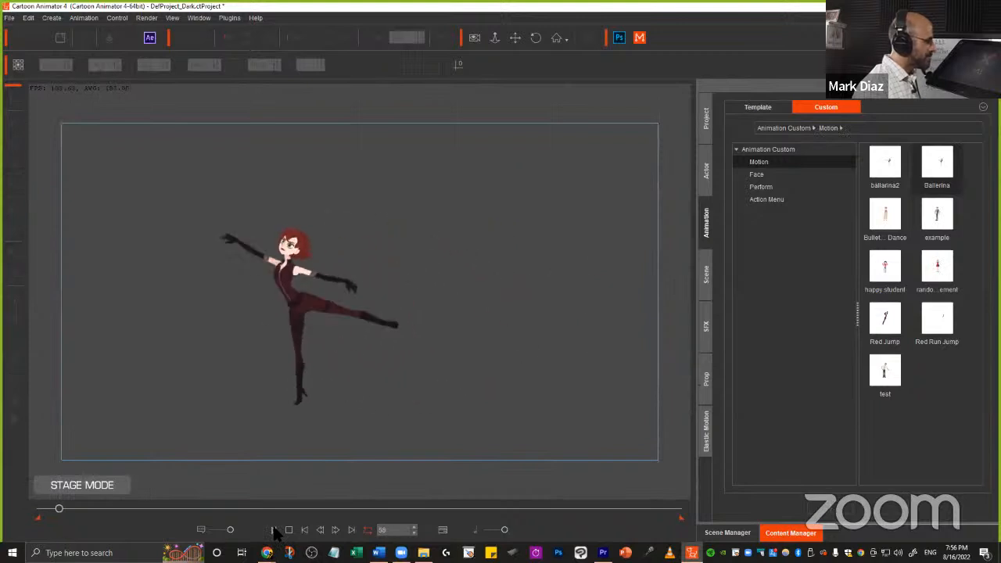
click(276, 530)
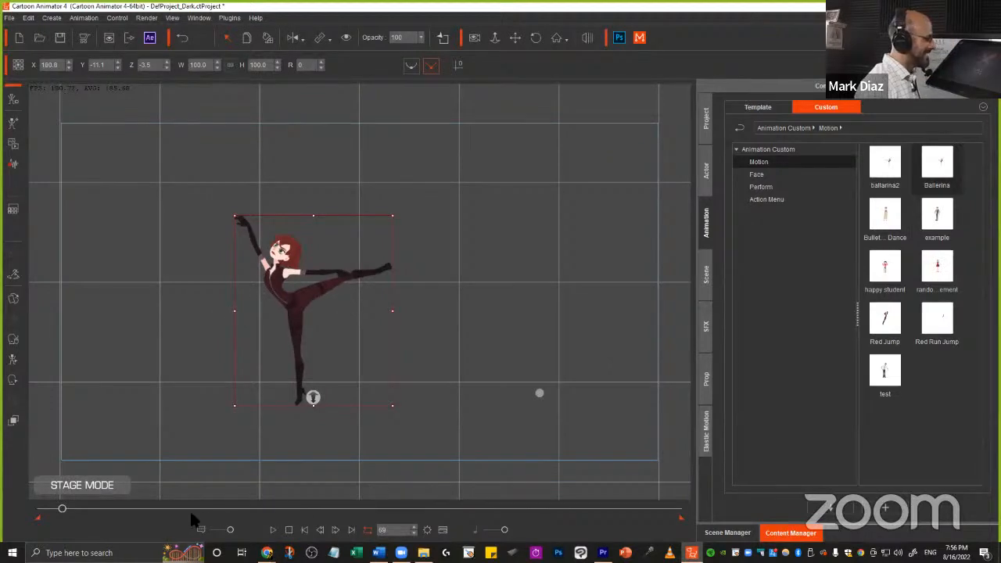
drag(63, 513, 35, 504)
- Flip the character horizontally, play the mirrored ballerina motion, and return to the first frame
mouse_move(565, 301)
mouse_down()
mouse_move(554, 308)
mouse_move(560, 303)
mouse_up()
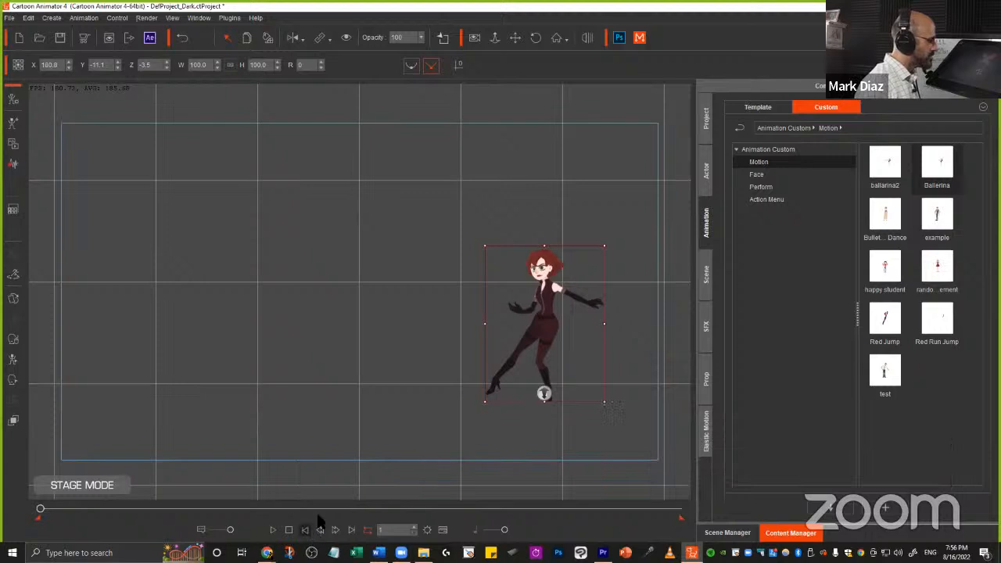
click(293, 39)
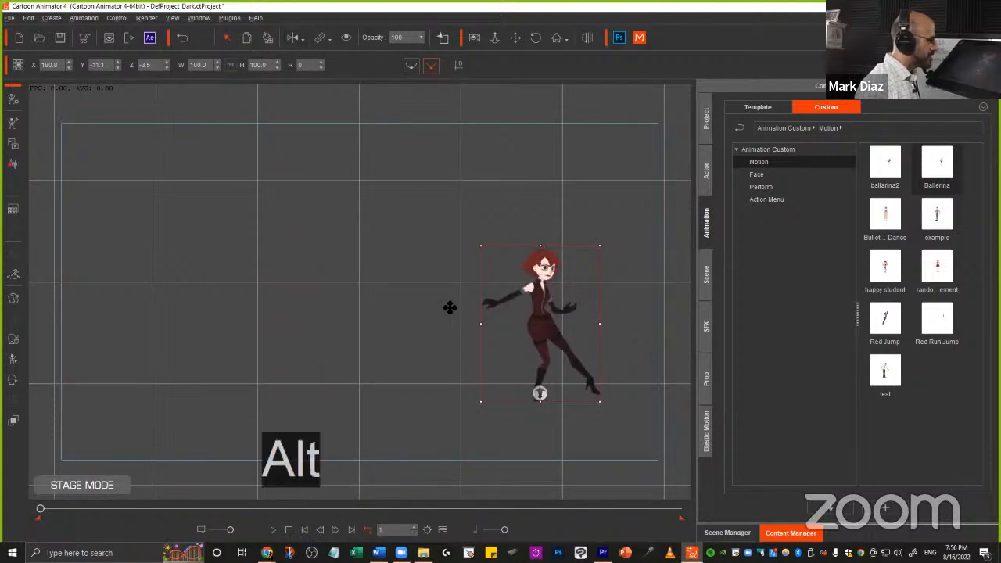
drag(447, 306, 254, 354)
click(272, 530)
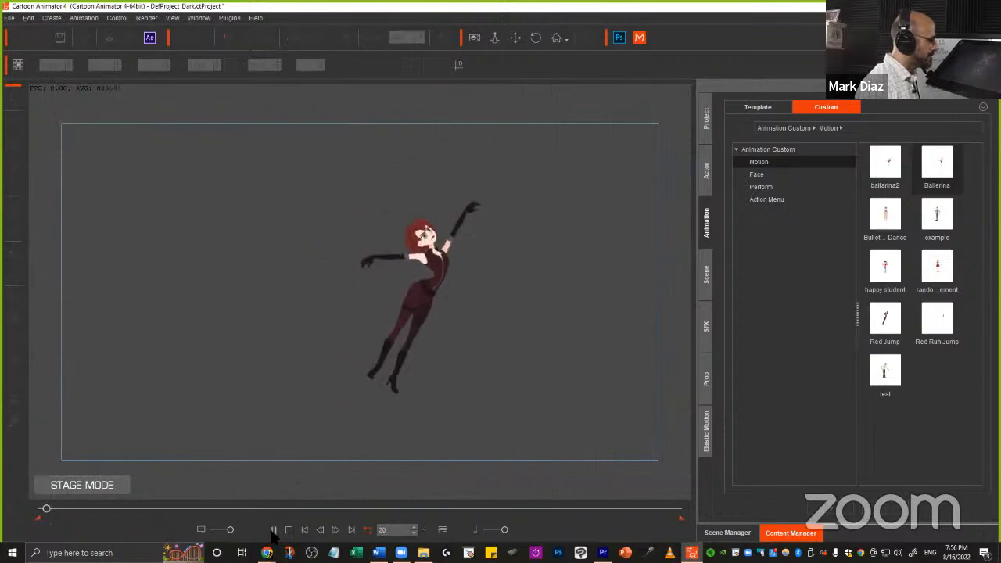
click(273, 531)
drag(390, 311, 329, 316)
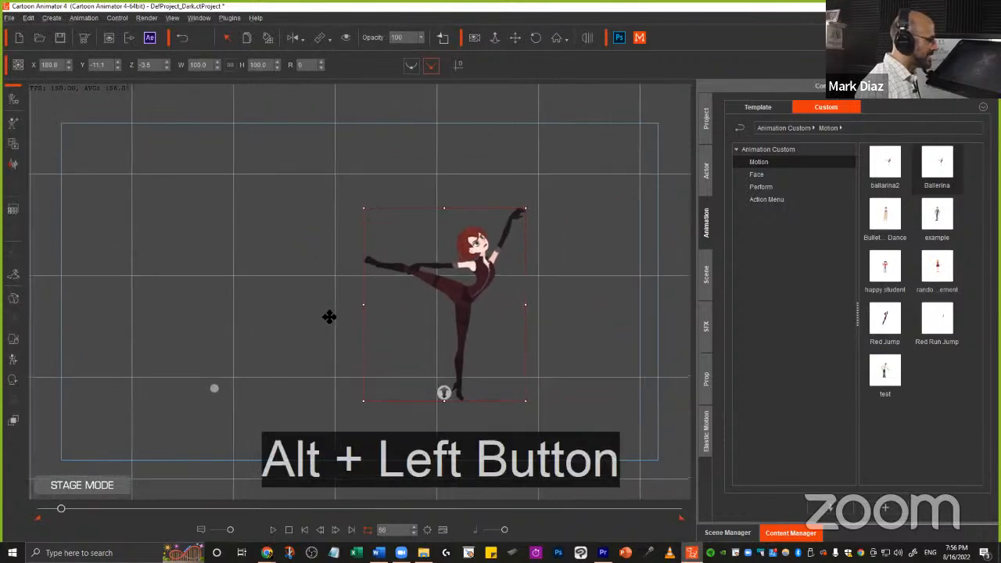
click(304, 528)
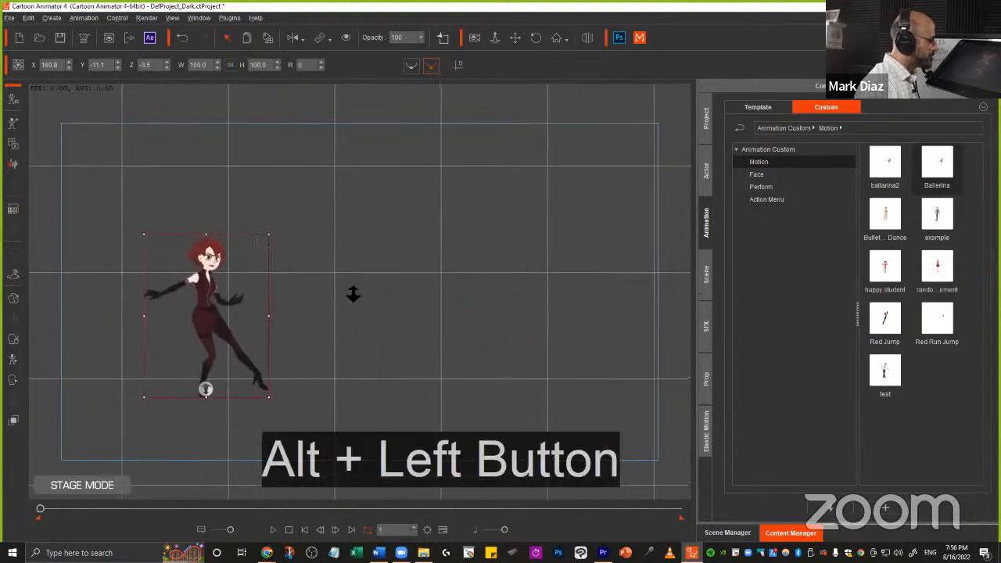
drag(351, 293, 364, 334)
scroll(436, 259, up, 3)
drag(469, 188, 431, 240)
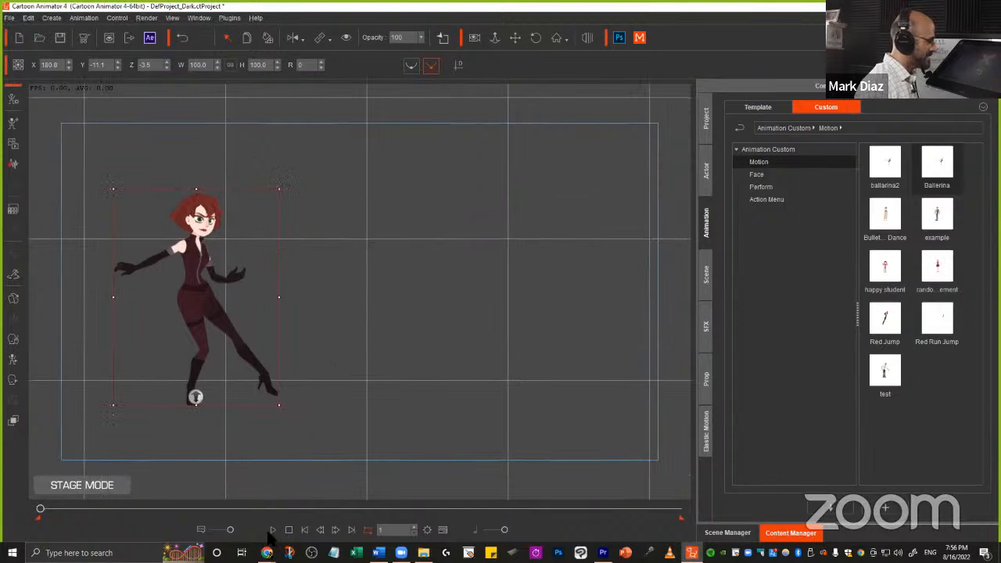
- Switch to Chrome and show the YouTube video "Top Fifteen Female Ballet Dancers" as motion reference
mouse_move(267, 553)
click(180, 522)
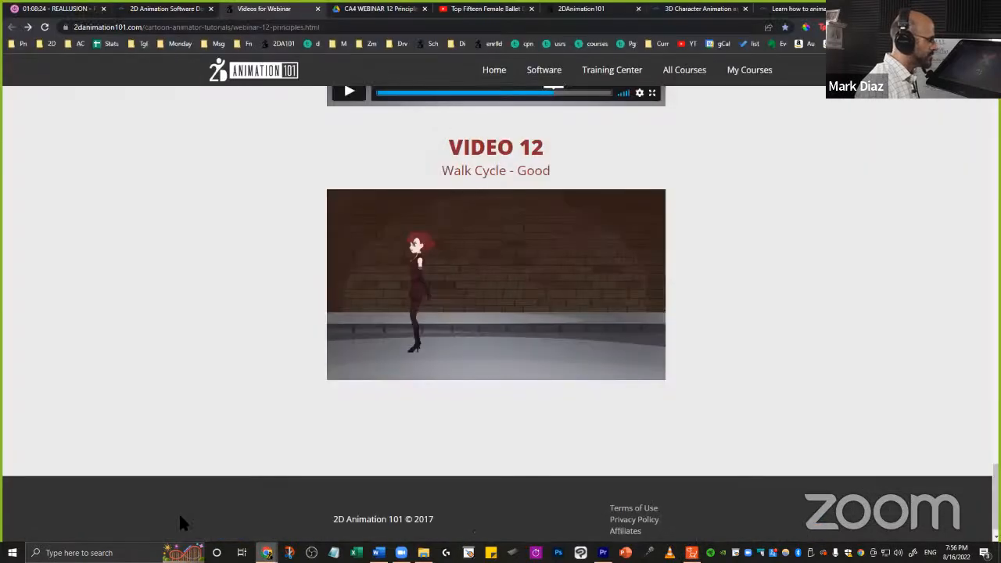
click(489, 7)
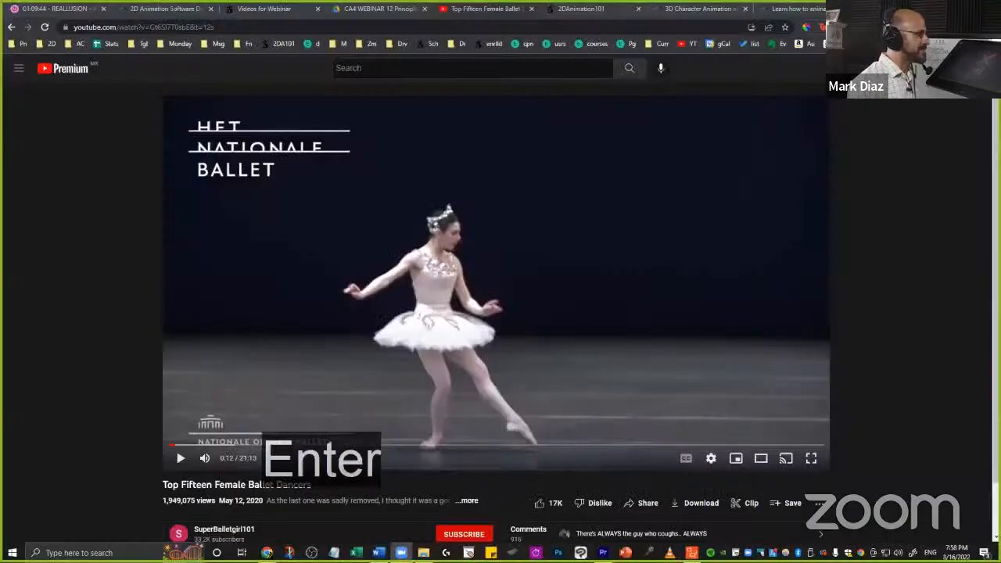
- Search Google for "snow white real human references for the movie" and open the source article of the Snow White dancing image
key(ctrl+t)
text(snow w)
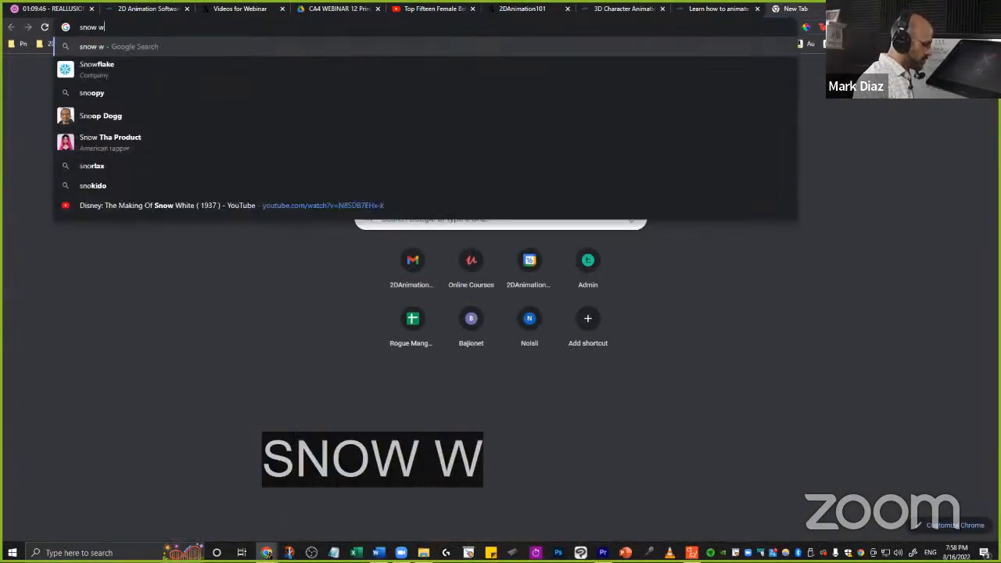
text(hite real hum)
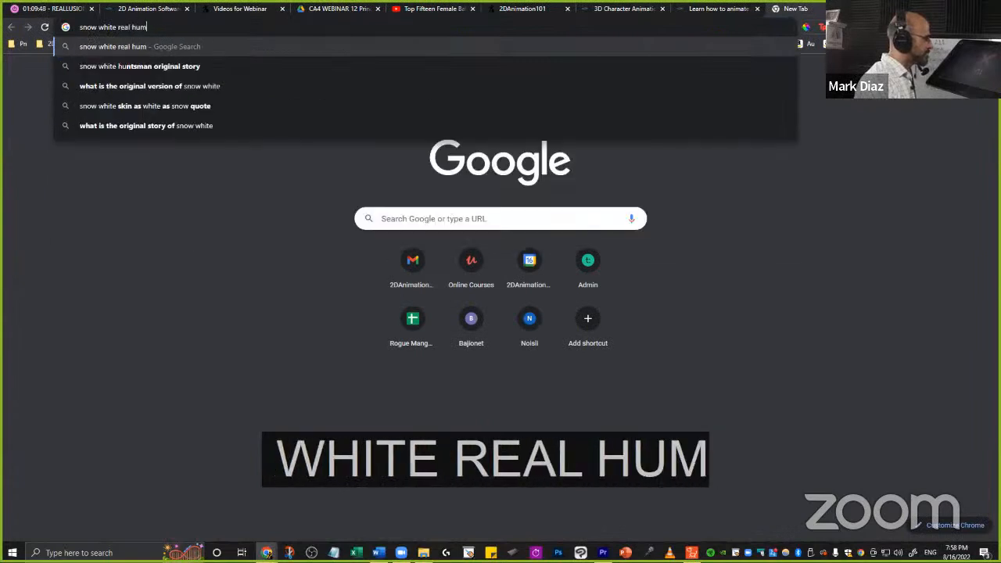
text(an references for )
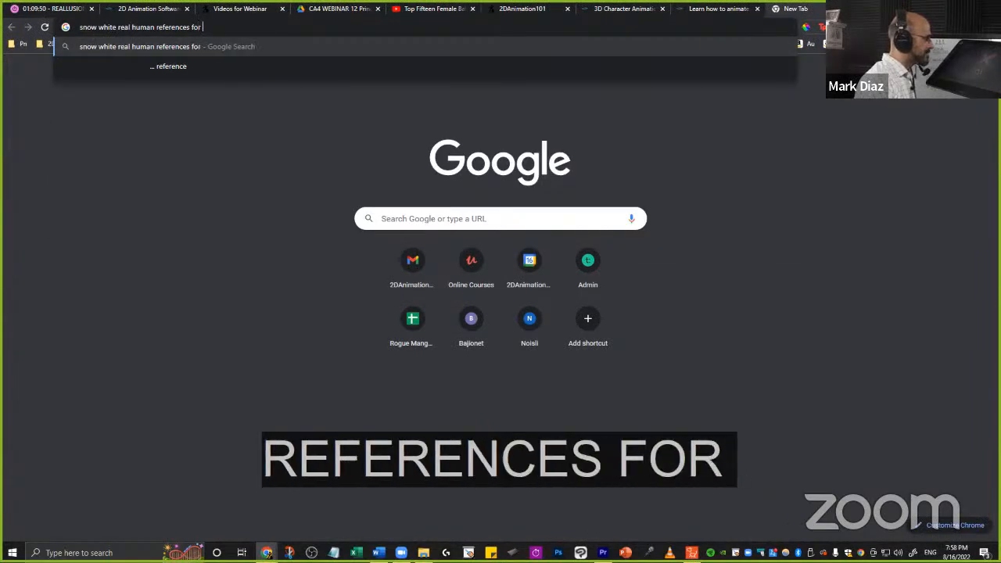
text(the movie)
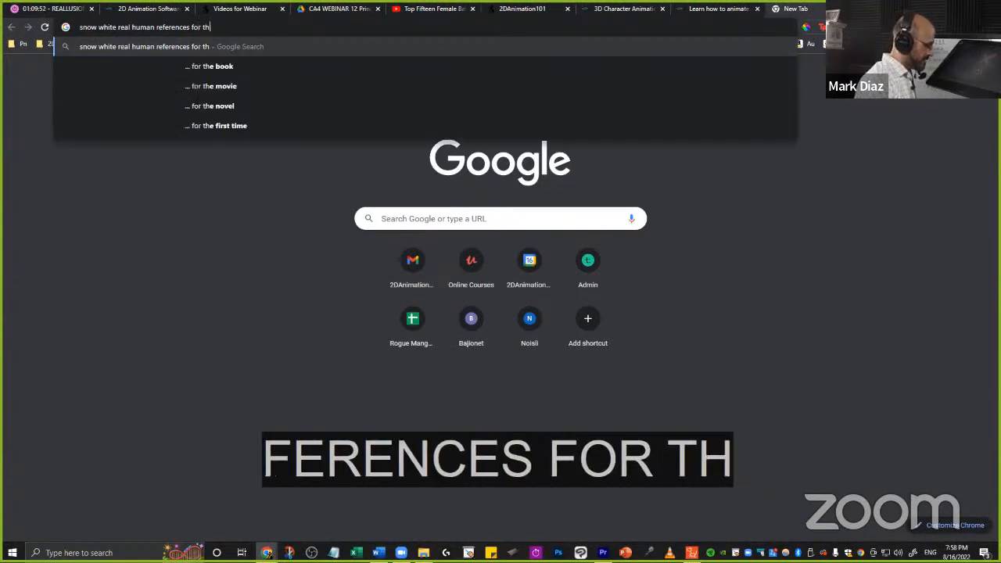
key(Return)
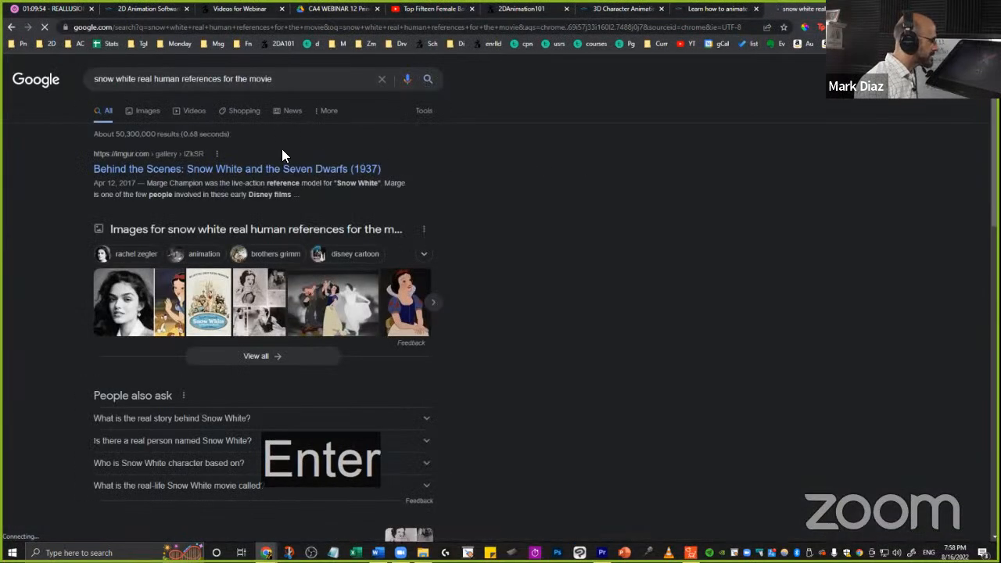
click(351, 305)
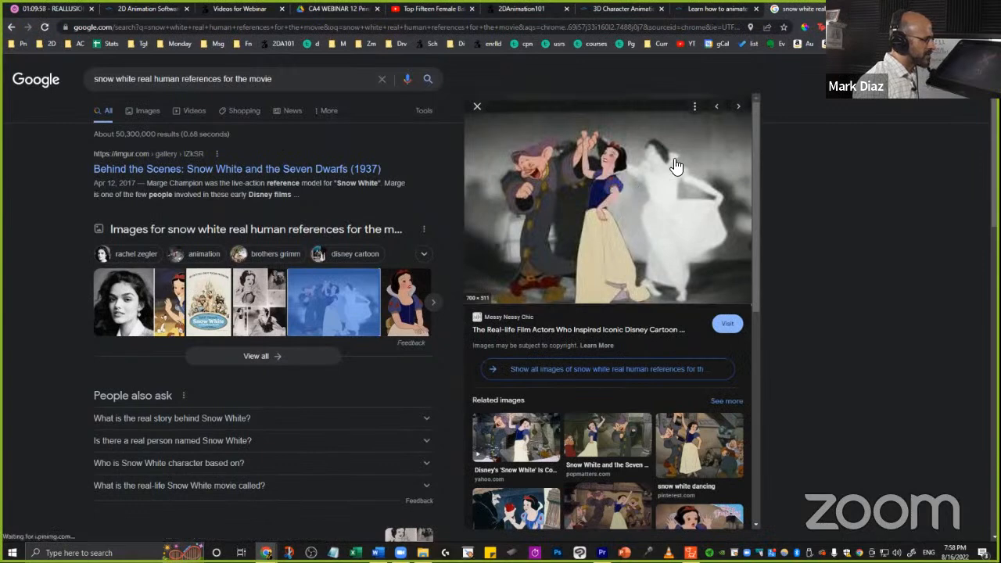
click(640, 195)
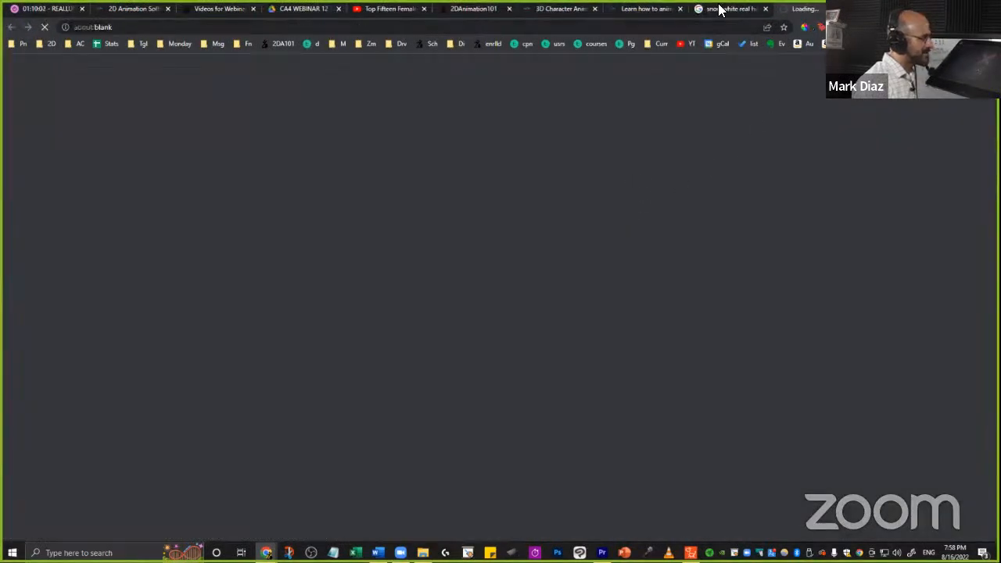
- Examine the article's images comparing live-action film actors with the Disney characters they inspired, from Snow White to Alice in Wonderland
scroll(369, 279, down, 3)
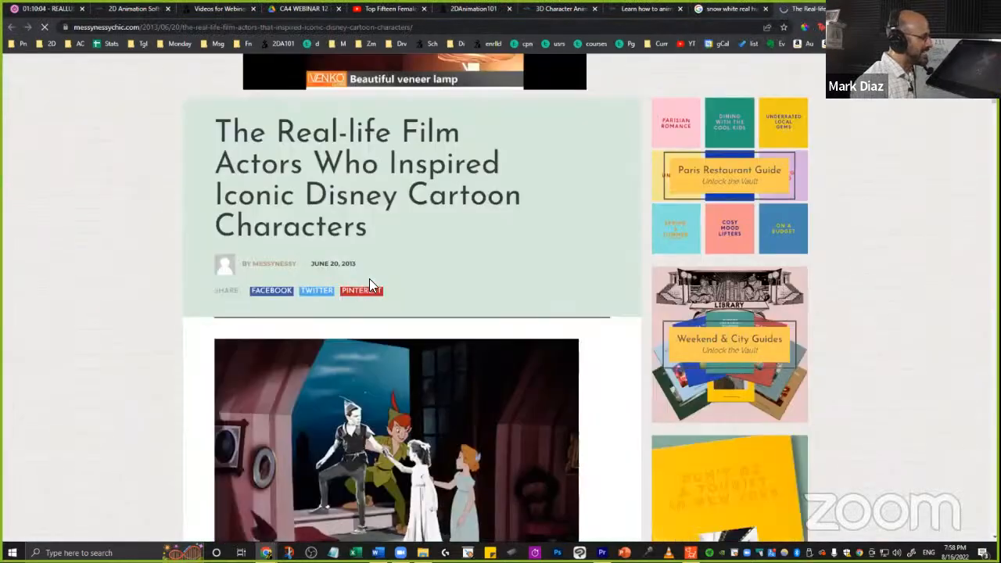
scroll(369, 279, down, 7)
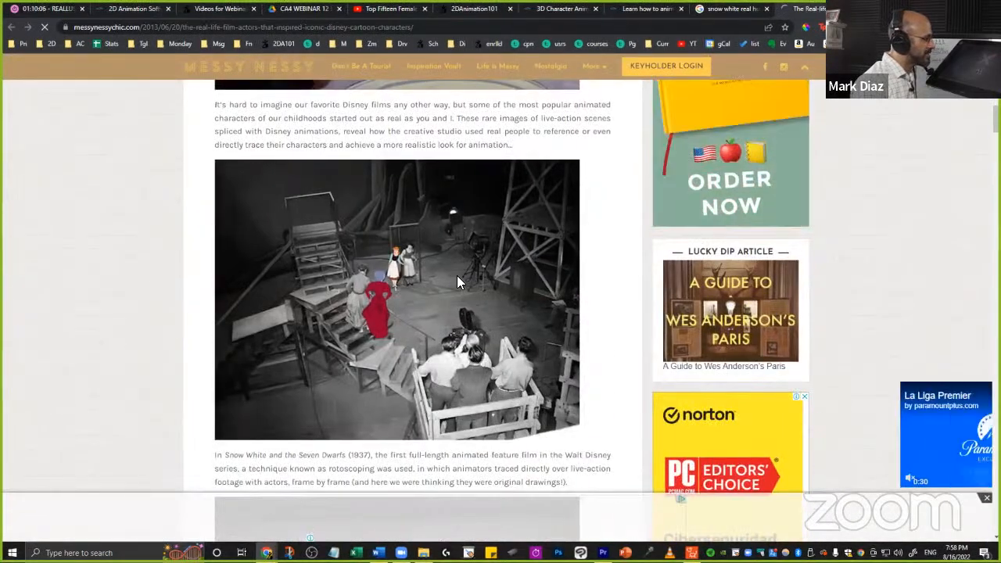
scroll(410, 266, down, 5)
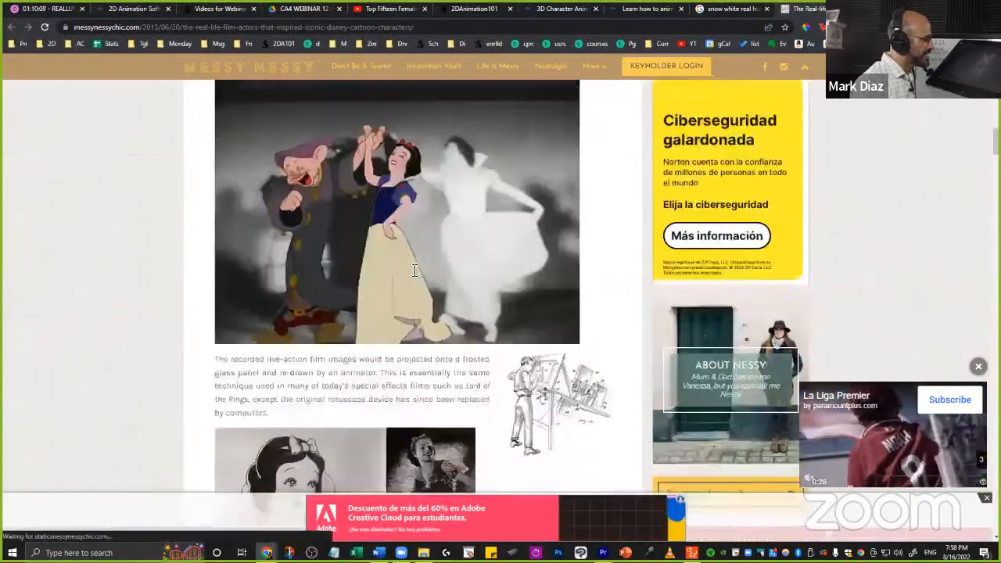
scroll(417, 274, up, 2)
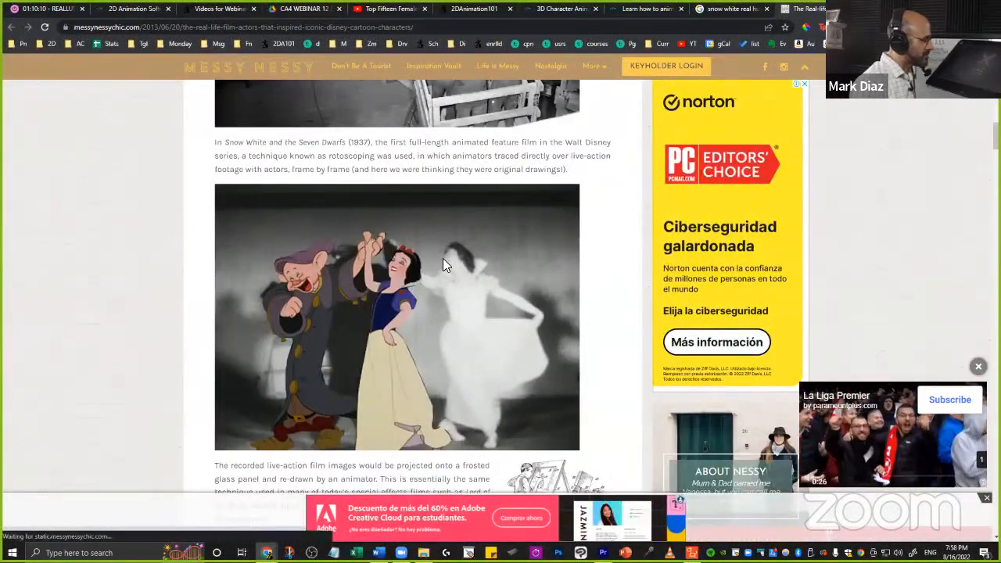
scroll(460, 278, down, 6)
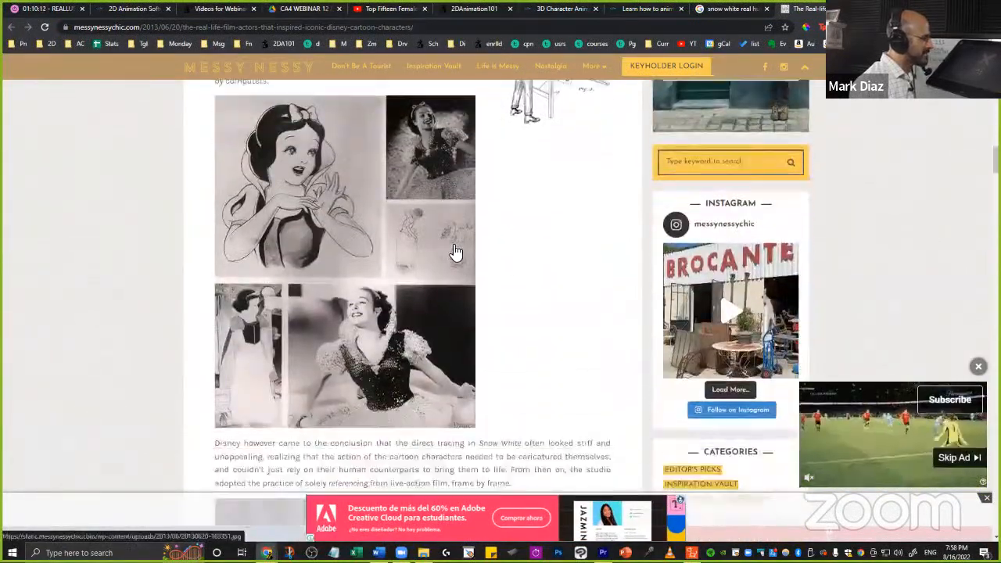
scroll(456, 253, down, 1)
scroll(479, 261, up, 6)
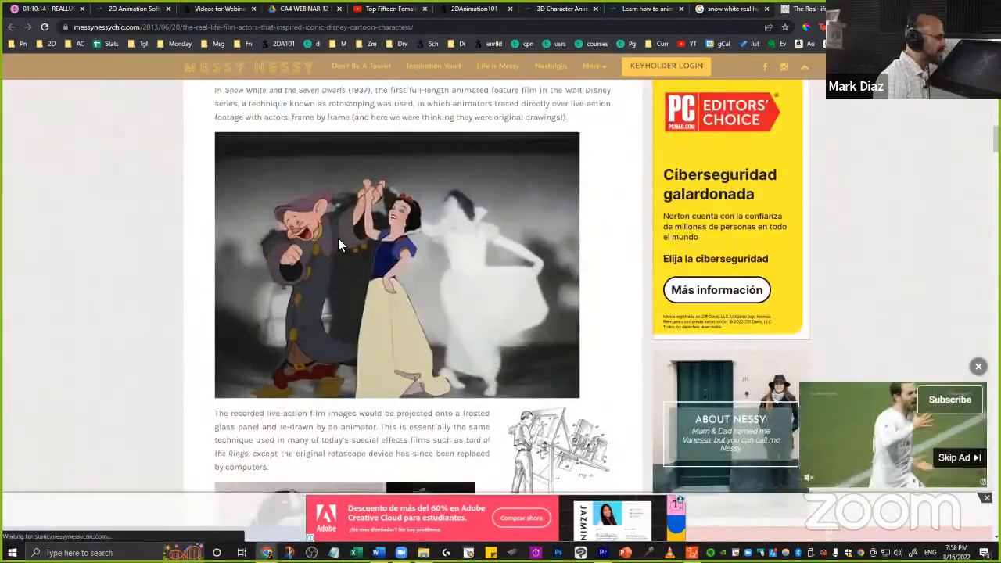
scroll(407, 249, down, 10)
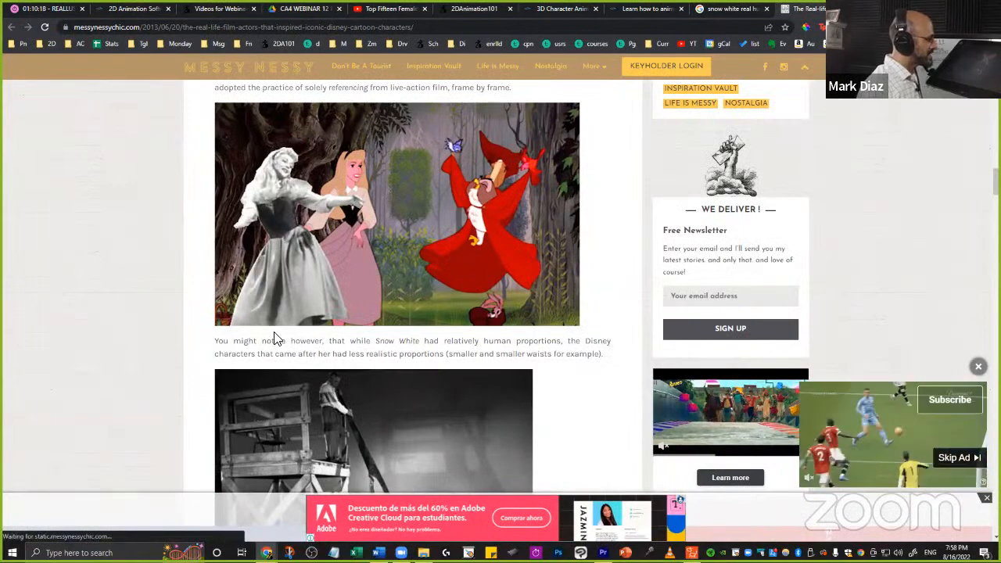
scroll(313, 339, down, 3)
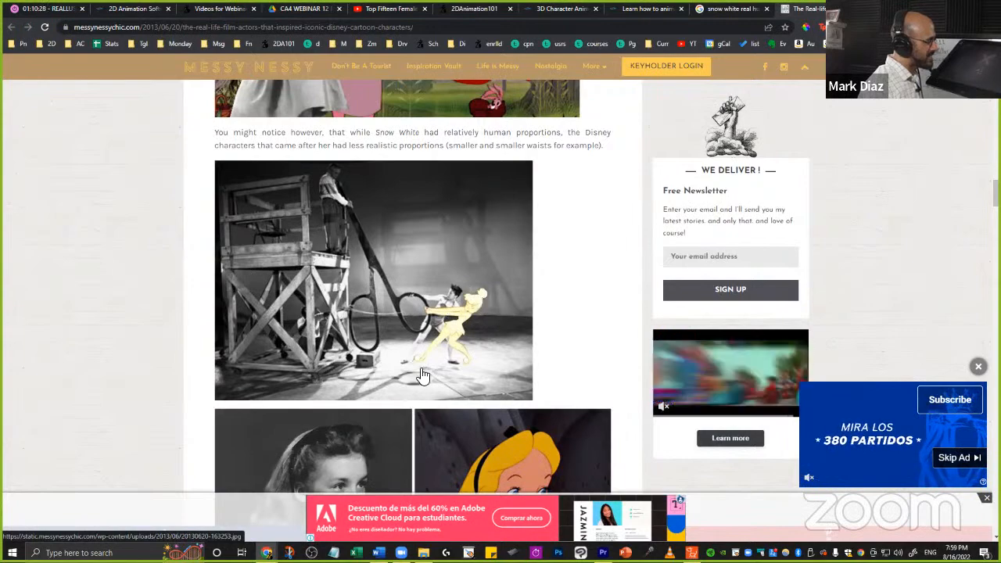
scroll(463, 283, down, 3)
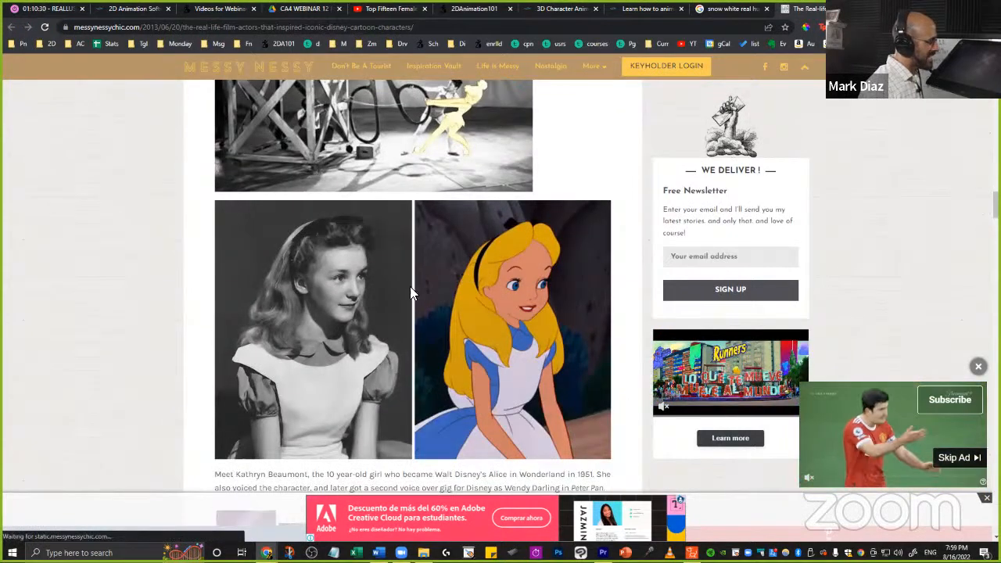
scroll(462, 278, down, 9)
scroll(440, 276, up, 4)
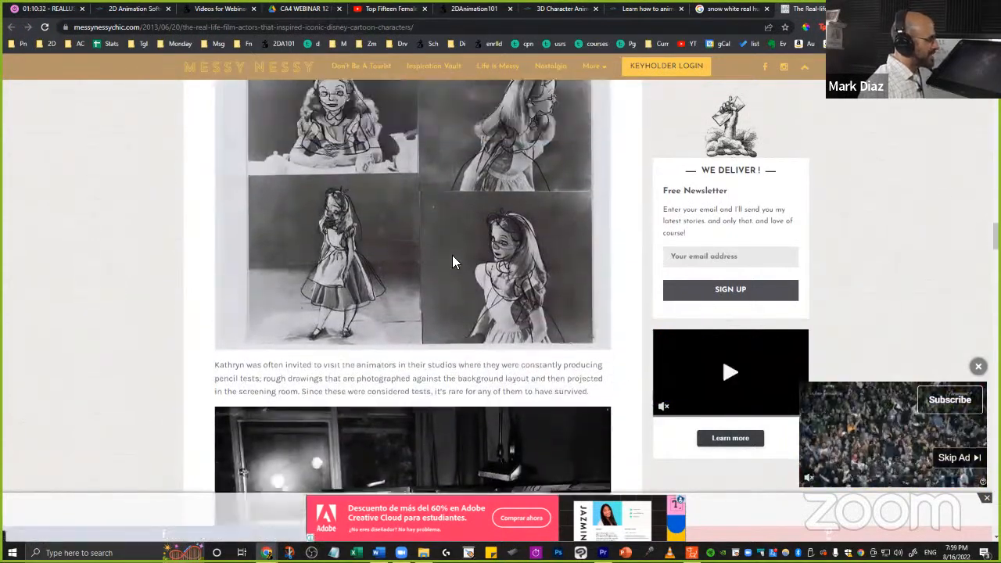
- Examine the article's Alice in Wonderland images, from the sketched-over photographs to the upside-down live-action pose
scroll(408, 253, down, 2)
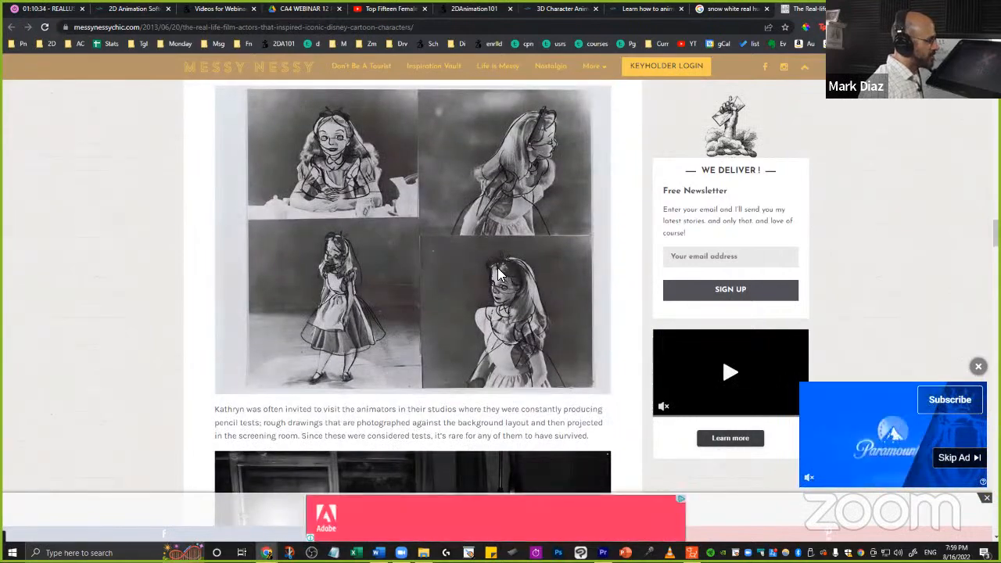
scroll(331, 298, down, 2)
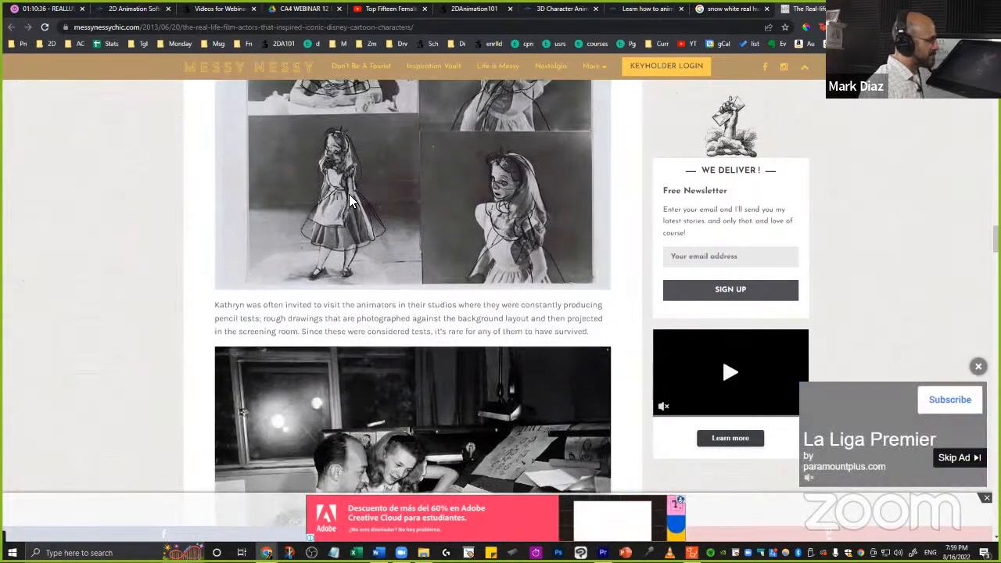
scroll(501, 266, down, 4)
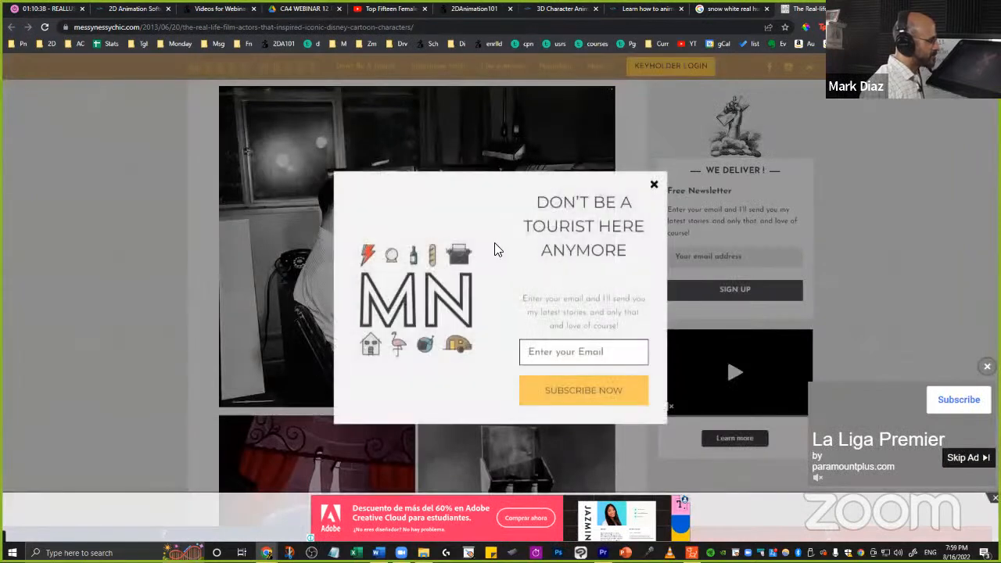
scroll(513, 254, down, 3)
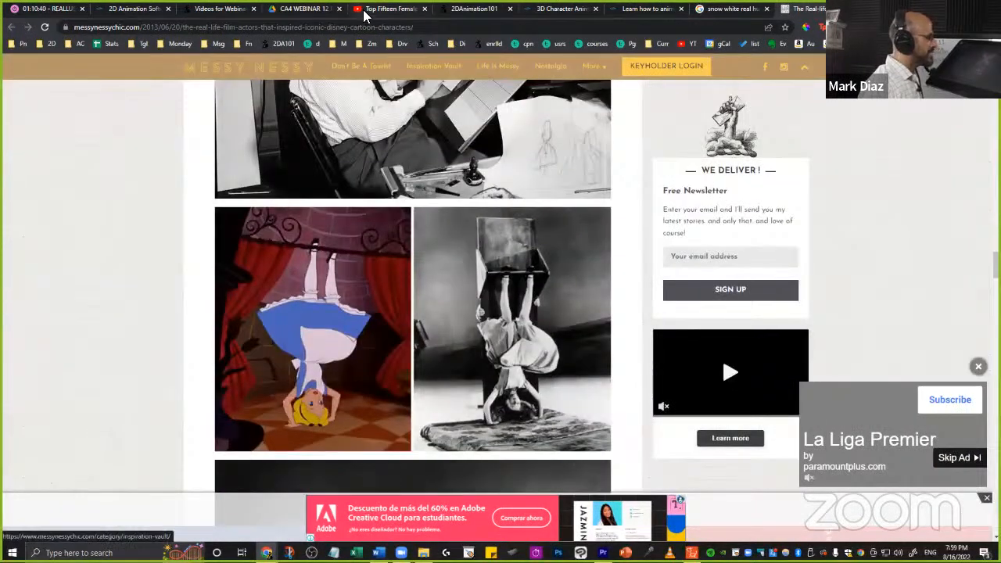
- Copy the article's web address and share the link
click(419, 28)
key(ctrl+c)
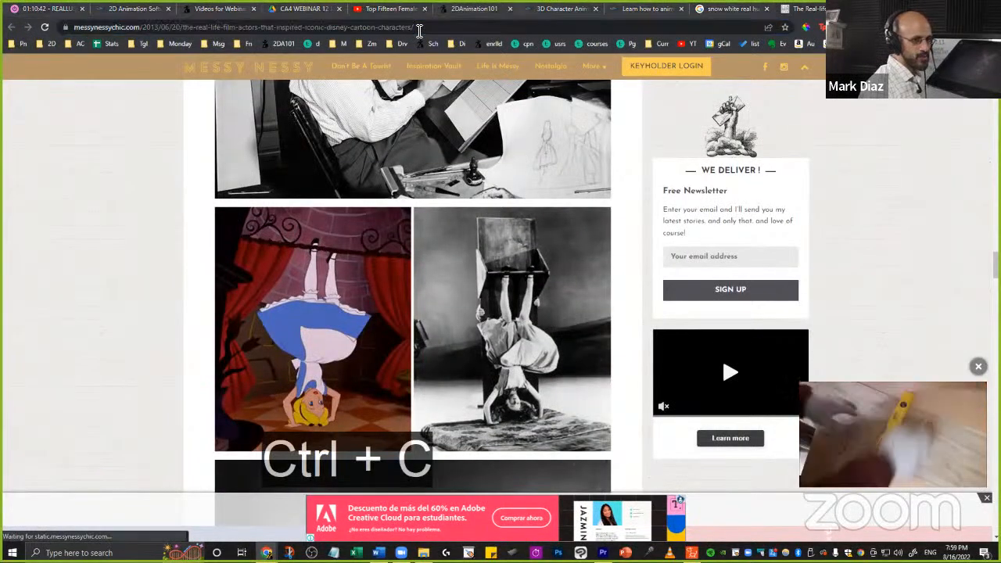
key(ctrl+v)
key(Return)
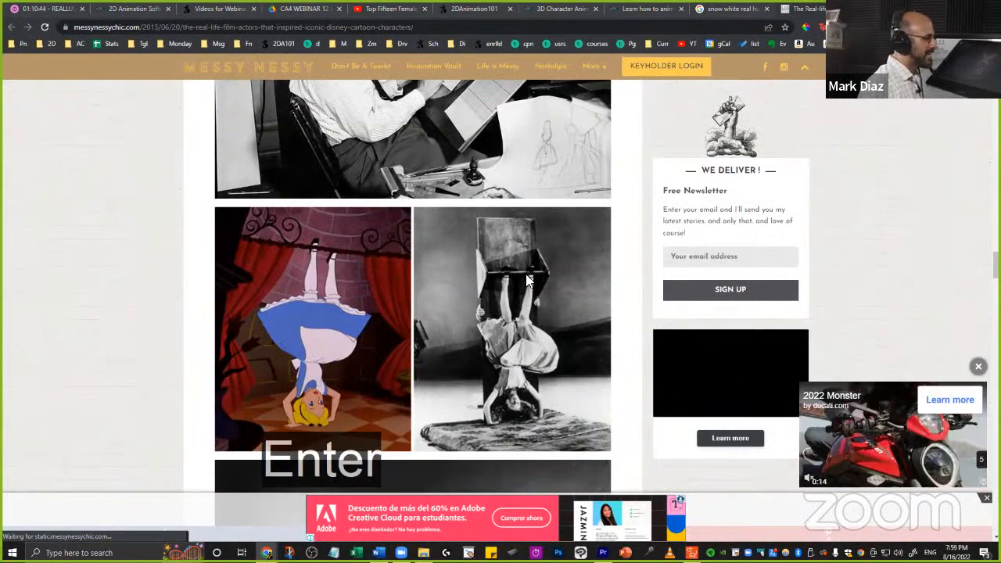
- Examine the article's further Alice reference photos, including the tea table and the seated figures
scroll(497, 264, down, 4)
scroll(416, 212, down, 10)
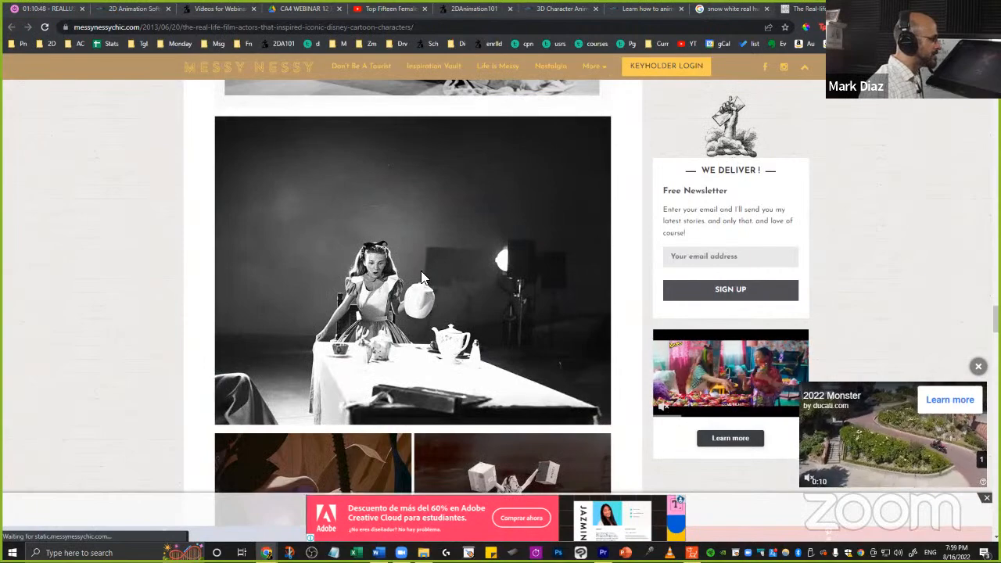
scroll(421, 271, up, 4)
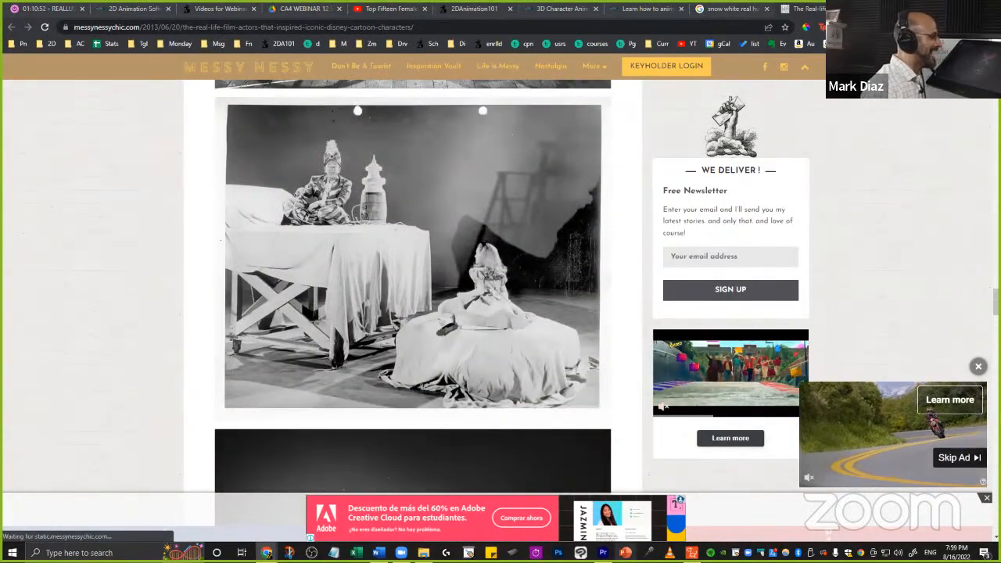
- Show the "Top Fifteen Female Ballet Dancers" YouTube video and compare the dancer's starting pose with the character in Cartoon Animator
key(alt+Tab)
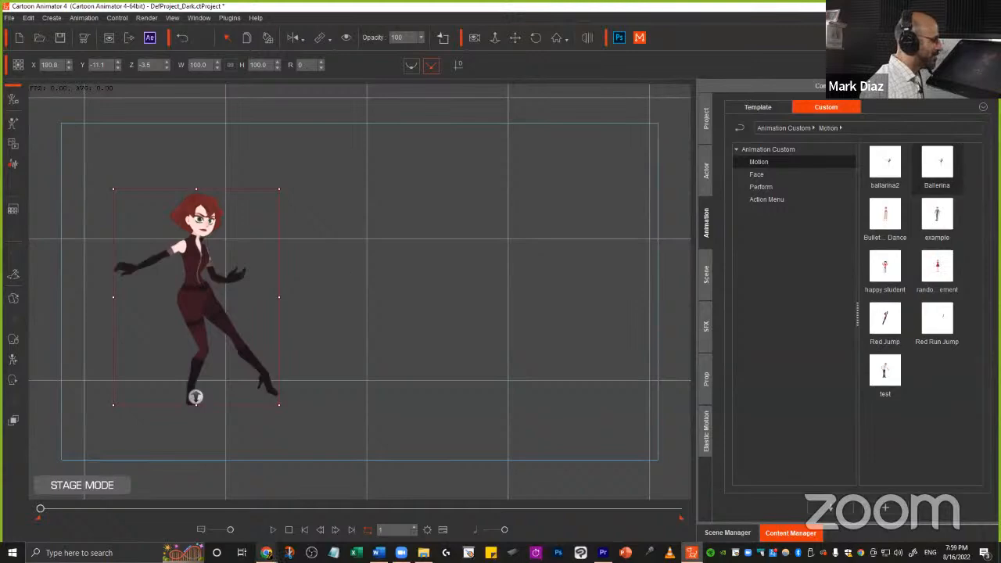
mouse_move(267, 553)
click(162, 512)
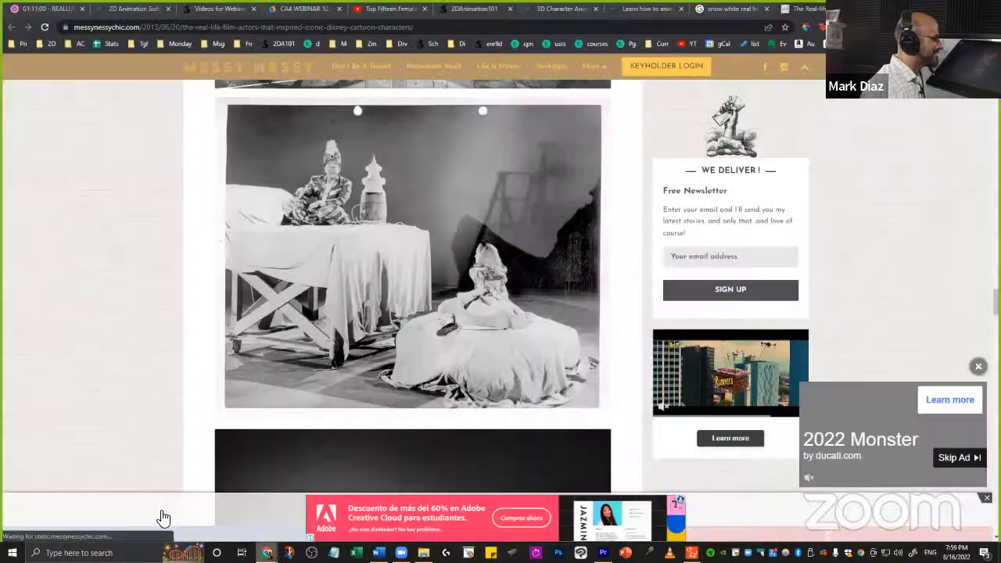
click(395, 10)
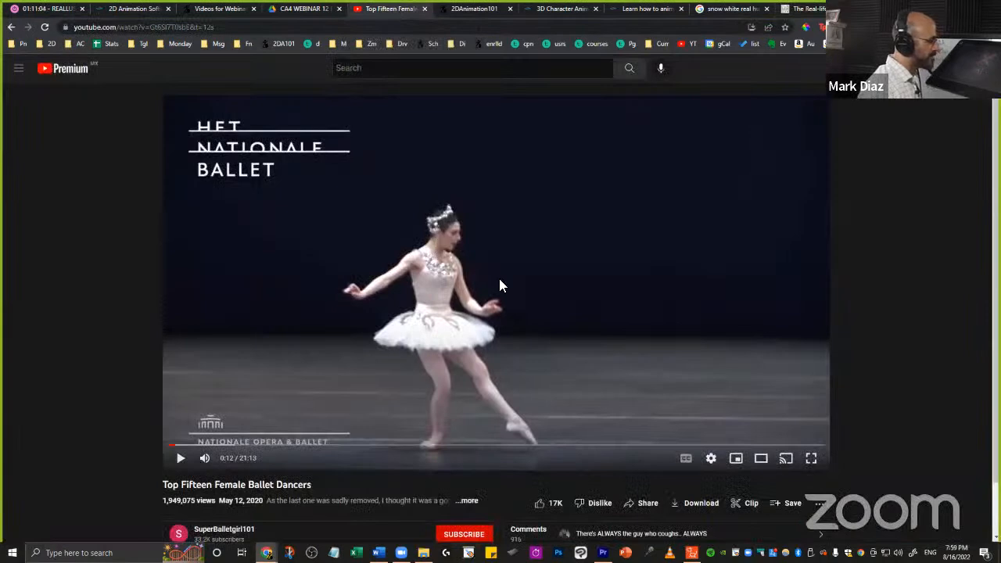
key(alt+Tab)
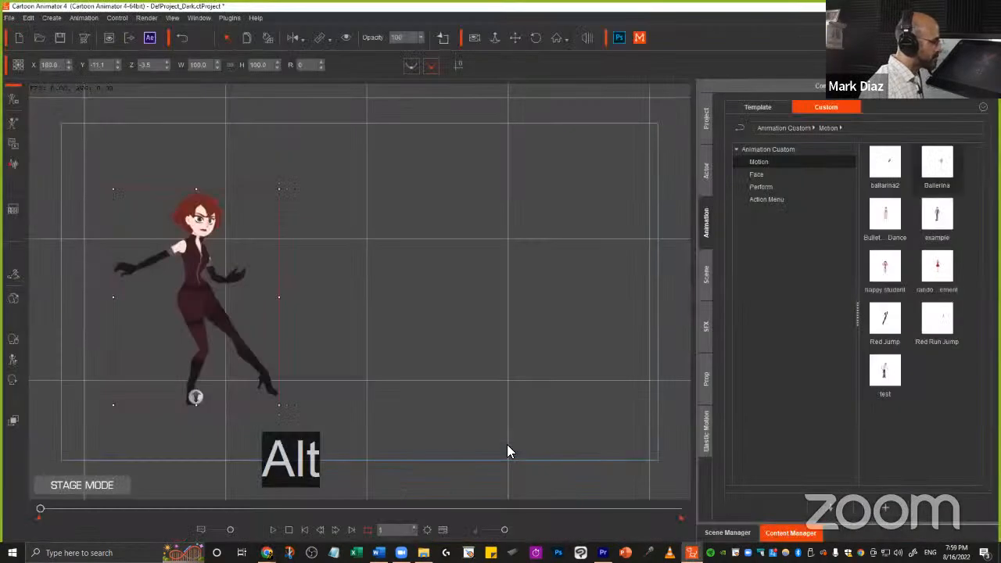
key(alt+Tab)
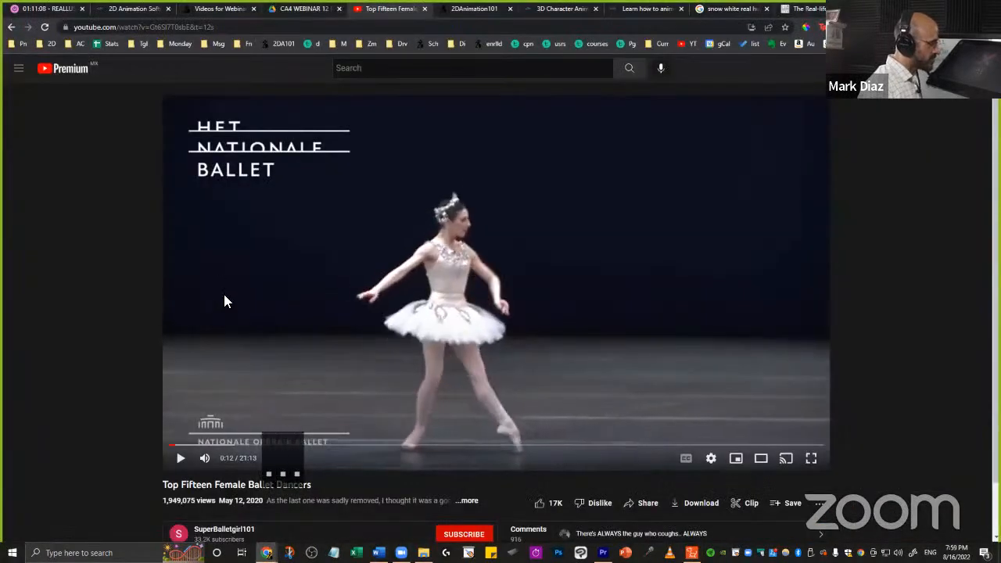
- Switch to Cartoon Animator, show the timeline, and move the playhead to frame 2 of the ballerina motion
key(alt+Tab)
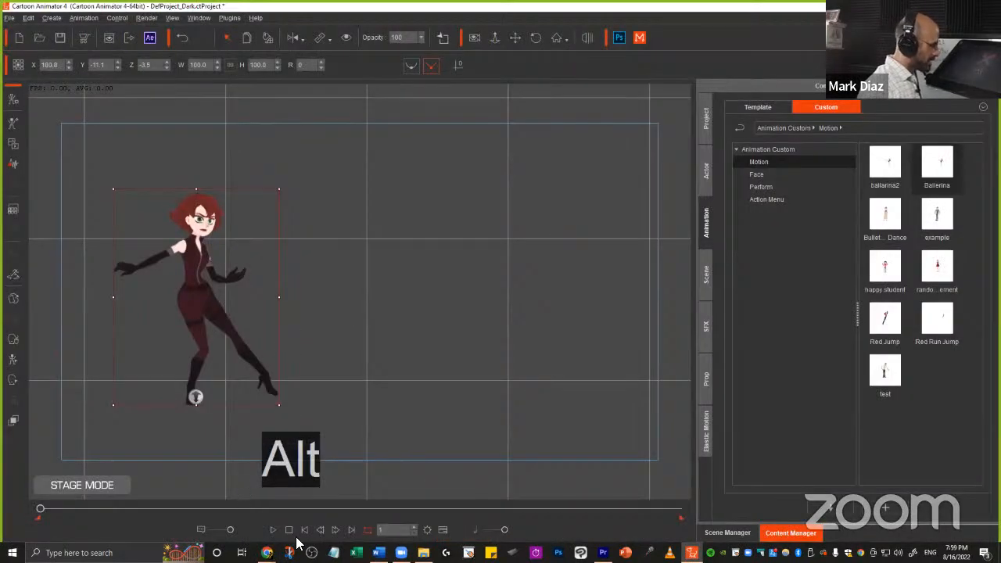
key(Right)
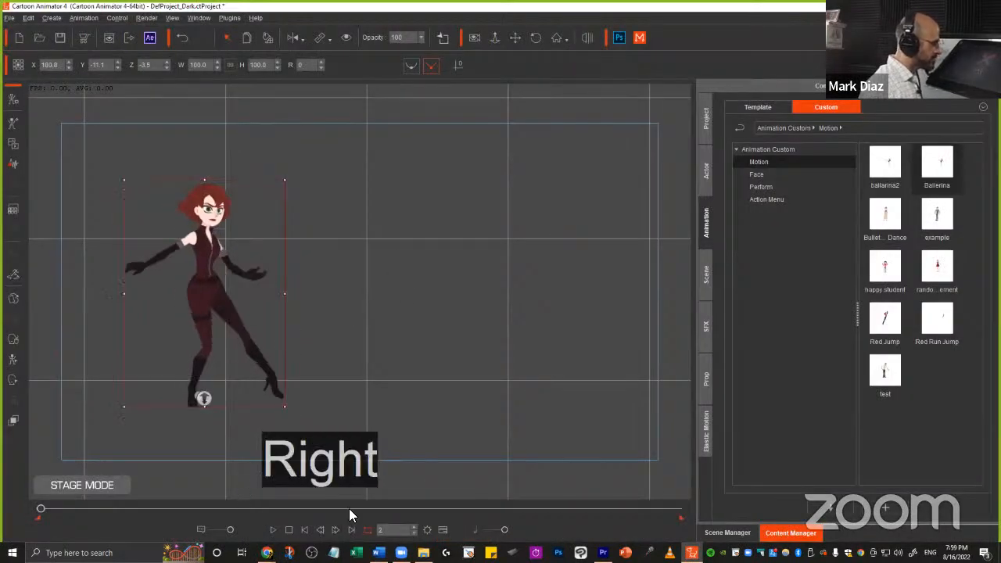
key(Left)
click(442, 530)
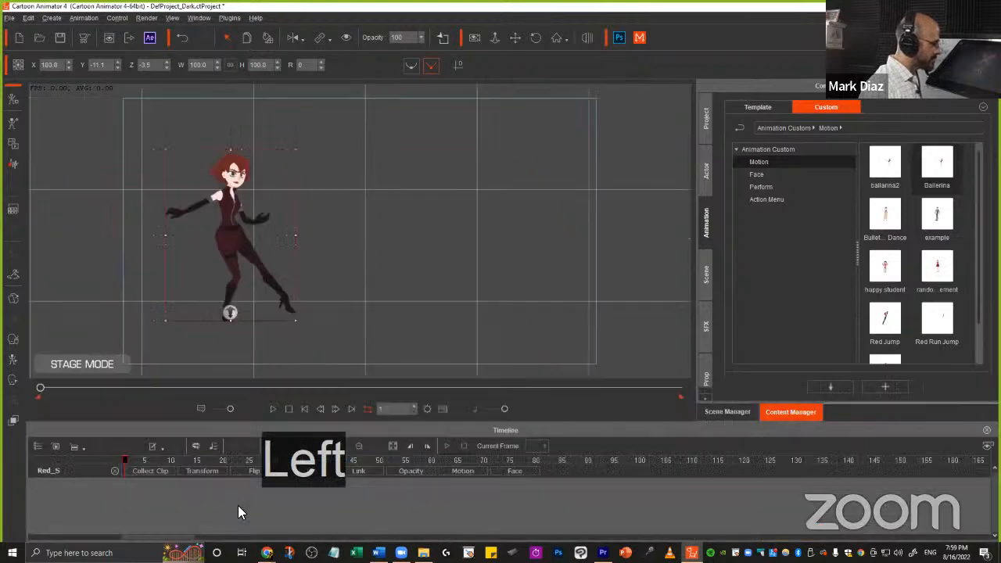
click(130, 460)
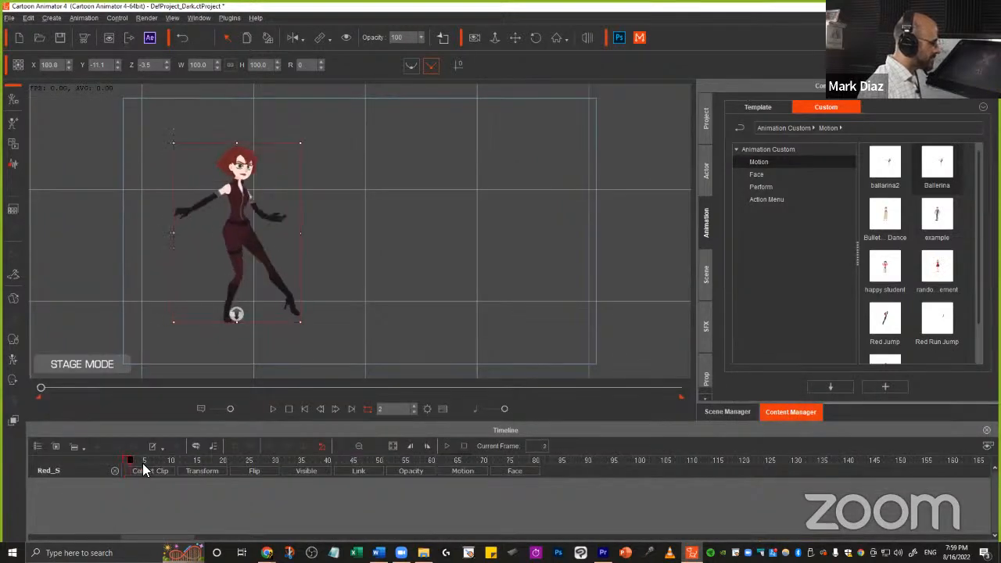
- Step the ballerina motion to frame 5 and compare the character's stance with the dancer in the Chrome video
key(Left)
key(Right)
key(Right)
key(Right)
key(Right)
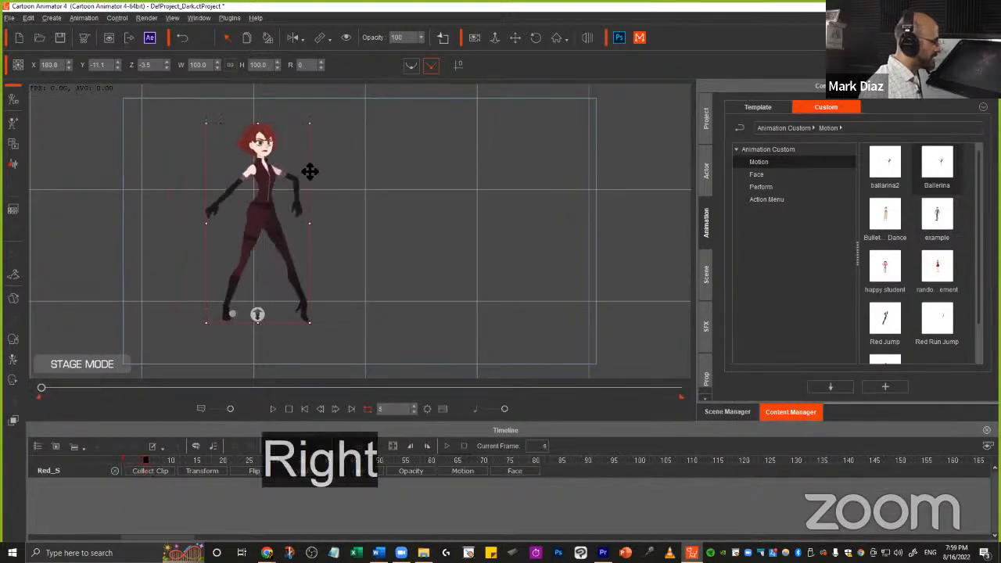
key(alt+Tab)
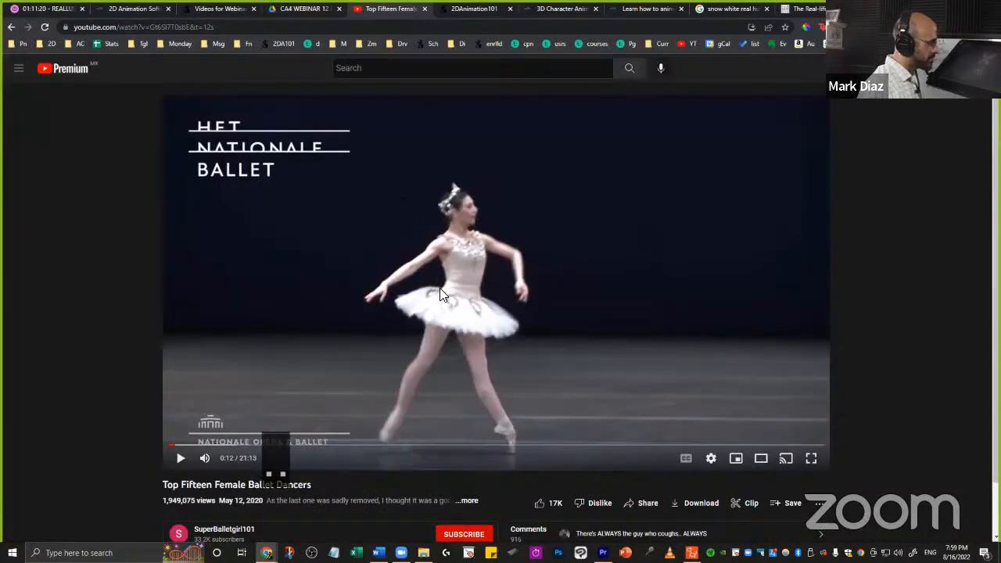
key(alt+Tab)
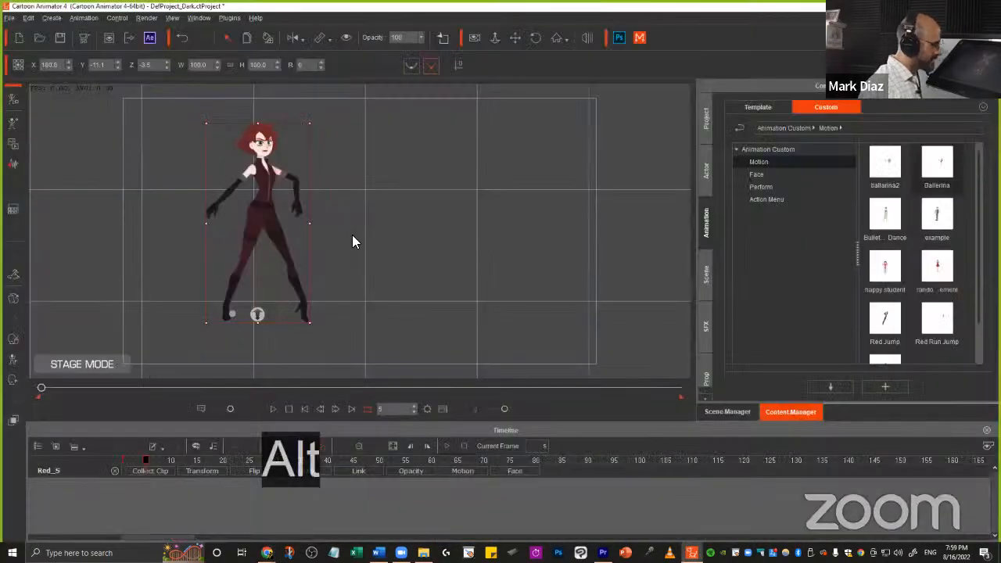
- Advance the motion a few frames to the rising-leg pose and compare it with the dancer in Chrome
key(Right)
key(Right)
key(Right)
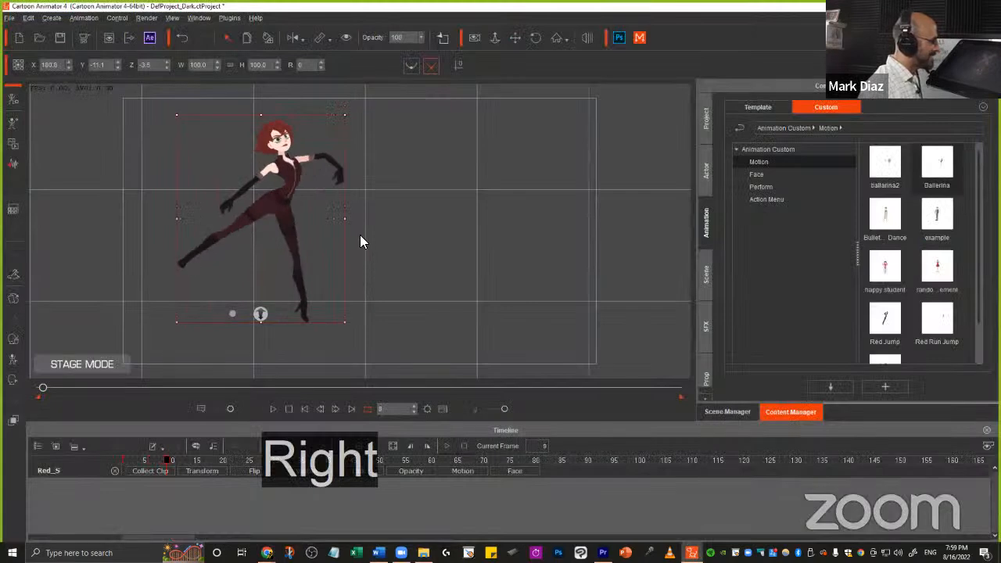
key(alt+Tab)
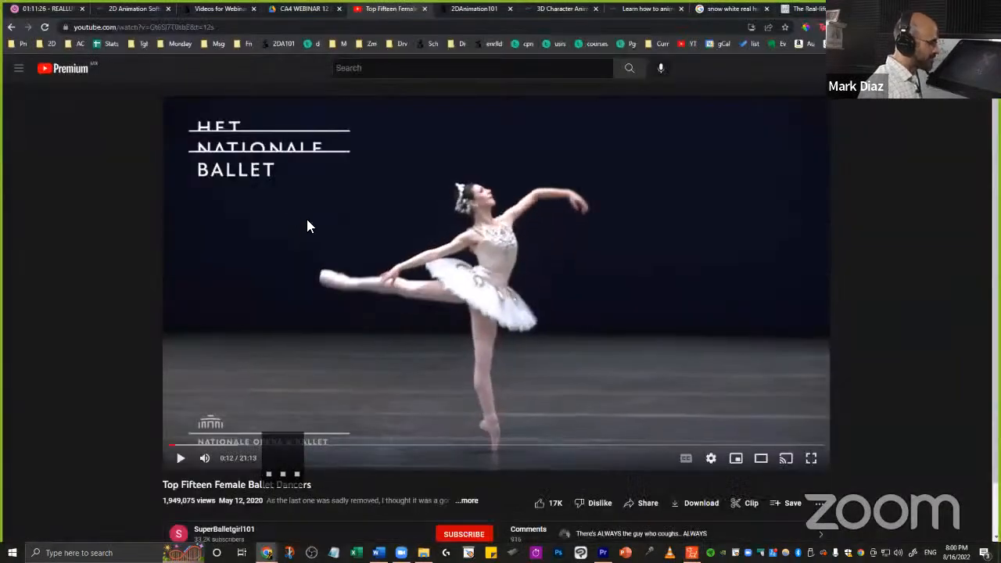
- Return to Cartoon Animator and advance the motion to frame 12, with the character's back leg raised horizontally
key(alt+Tab)
key(Right)
key(Right)
key(Right)
key(Right)
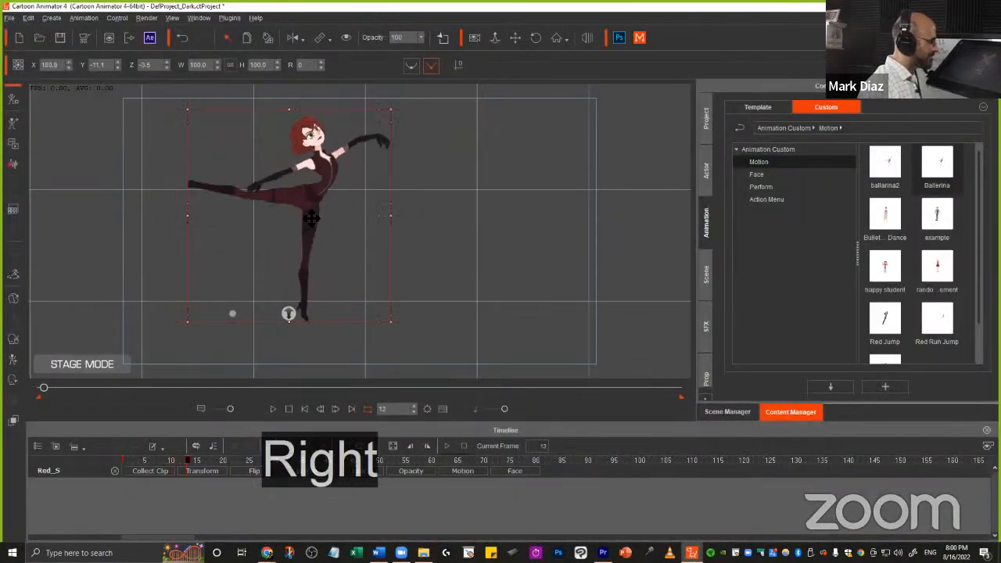
- Switch to the ballet video in Chrome and step it frame by frame to the dancer's high-arm pose
key(alt+Tab)
key(period)
key(period)
key(period)
key(period)
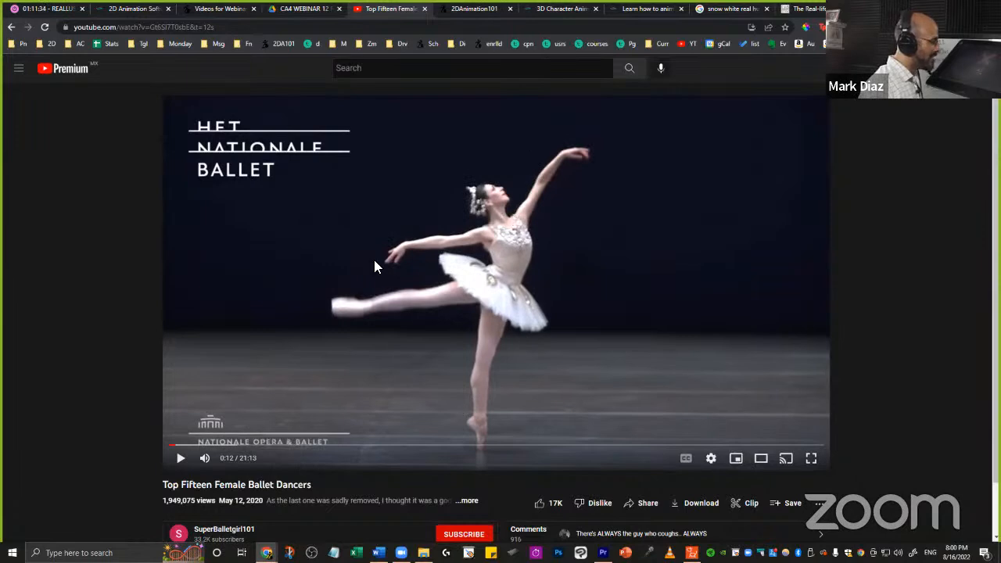
- Switch to Cartoon Animator and step the character's motion to frame 17, where the raised leg starts lowering
key(alt+Tab)
key(Right)
key(Right)
key(Right)
key(Right)
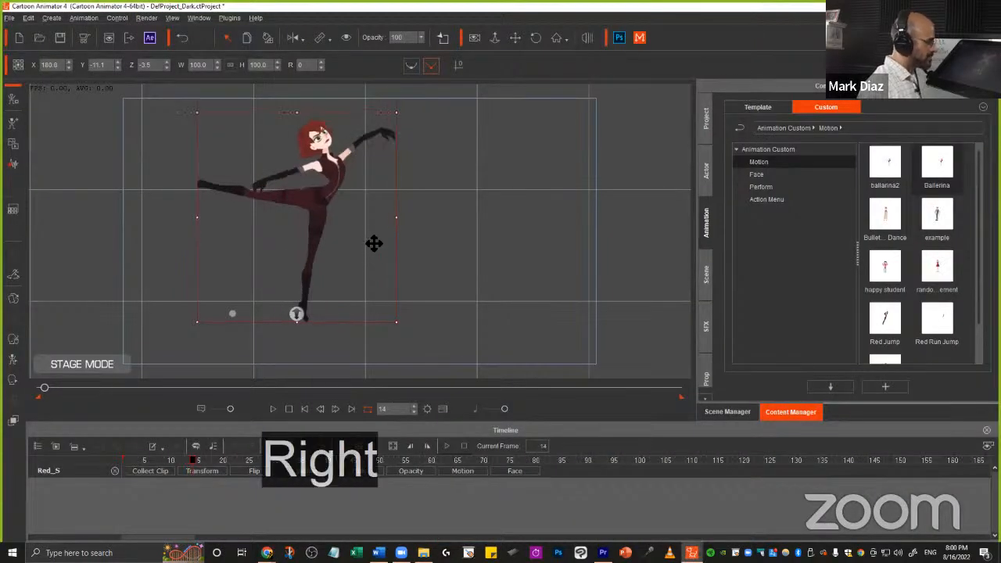
- Switch to Chrome and step the ballet video forward until the dancer's raised leg comes down beside the other
key(alt+Tab)
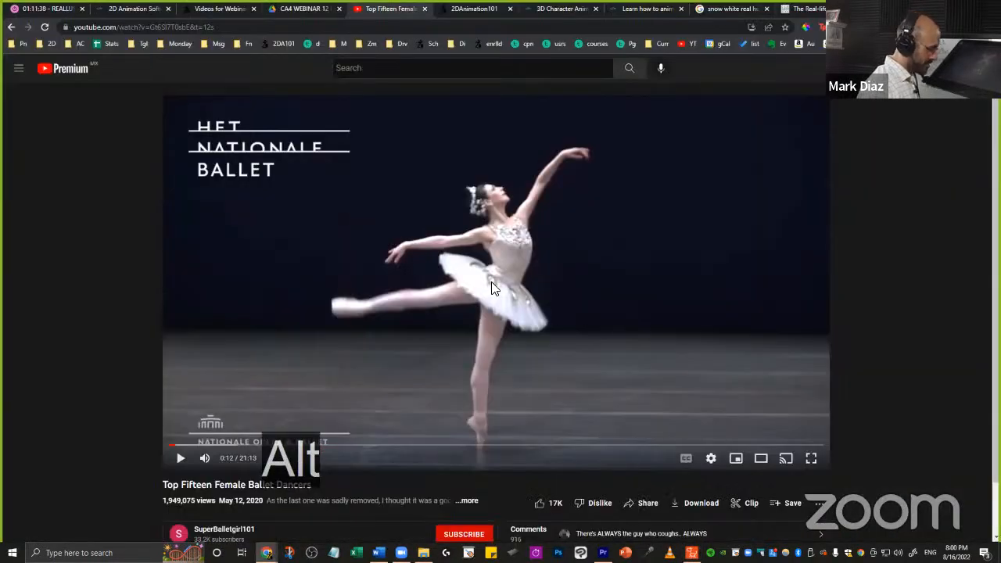
key(period)
key(period)
key(period)
key(period)
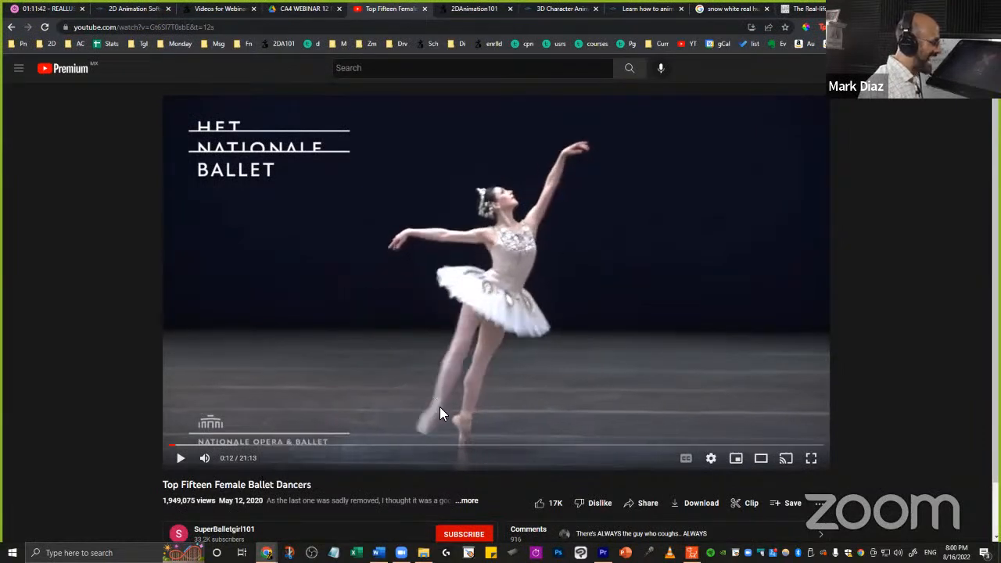
- Switch to Cartoon Animator and advance the motion to frame 21, with the character's legs together
key(alt+Tab)
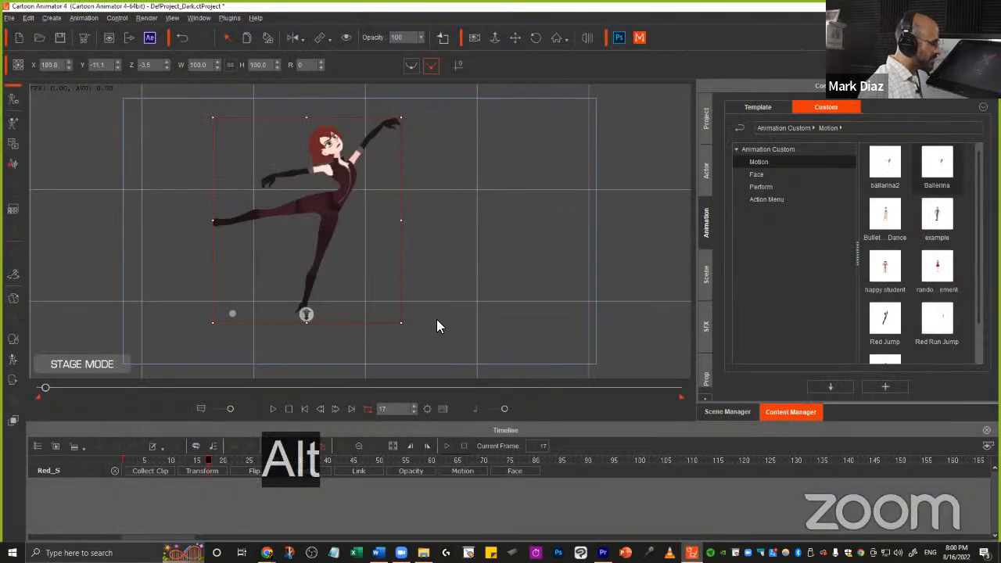
key(Right)
key(Right)
key(Right)
key(Right)
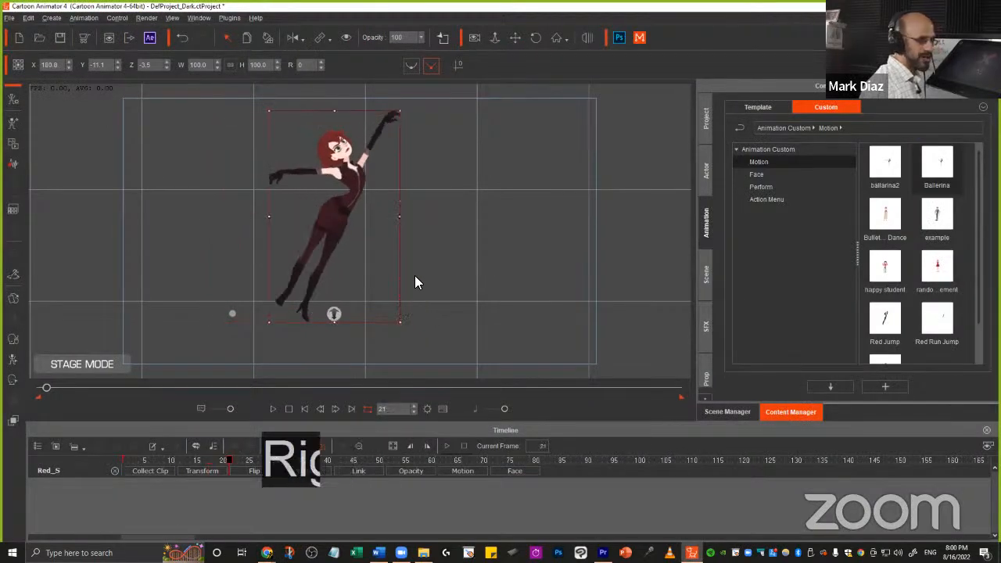
- Switch to the ballet video in Chrome and play it briefly, pausing at 0:13 on the crossed-leg pose
key(alt+Tab)
key(space)
key(space)
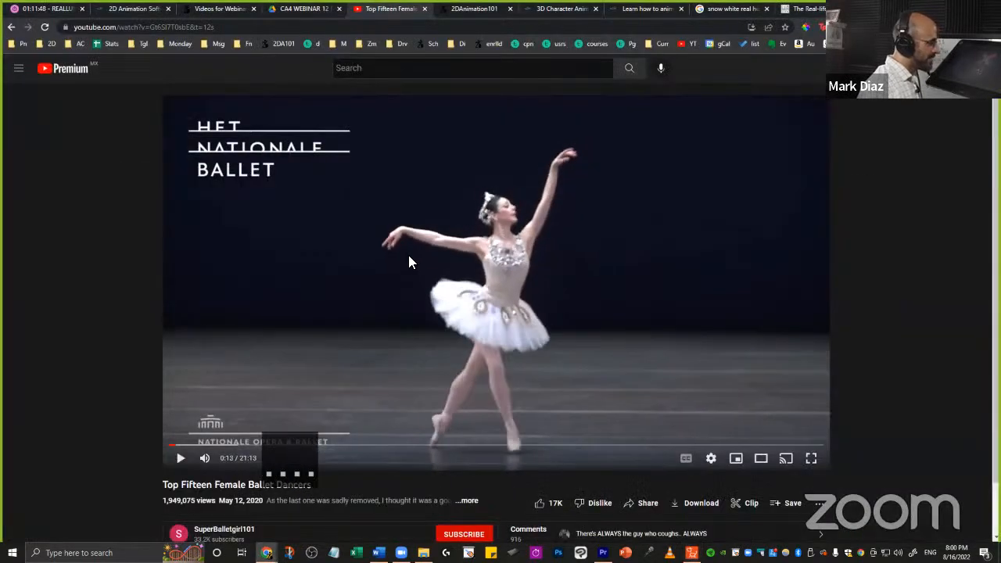
- Switch to Cartoon Animator and advance the motion to frame 25, with the character's legs crossed
key(alt+Tab)
key(Right)
key(Right)
key(Right)
key(Right)
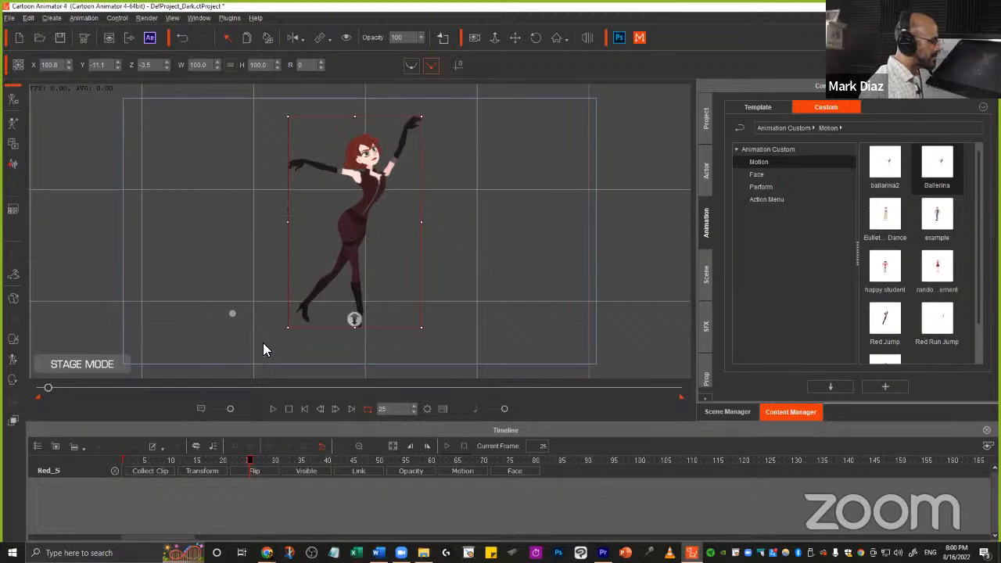
- Compare the character's crossed-leg pose around frame 25 with the dancer's pose at 0:13 in the Chrome video
key(alt+Tab)
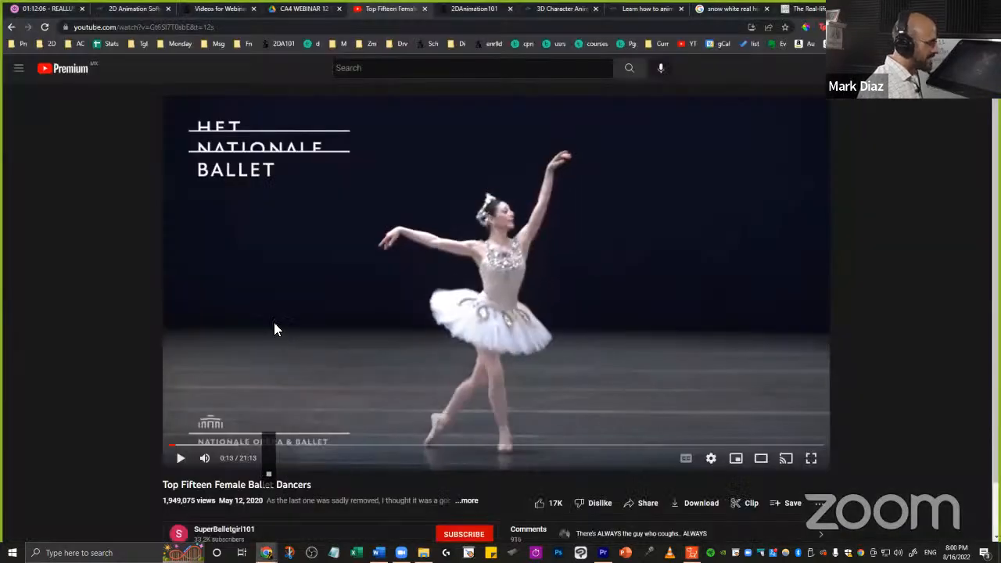
key(alt+Tab)
key(Right)
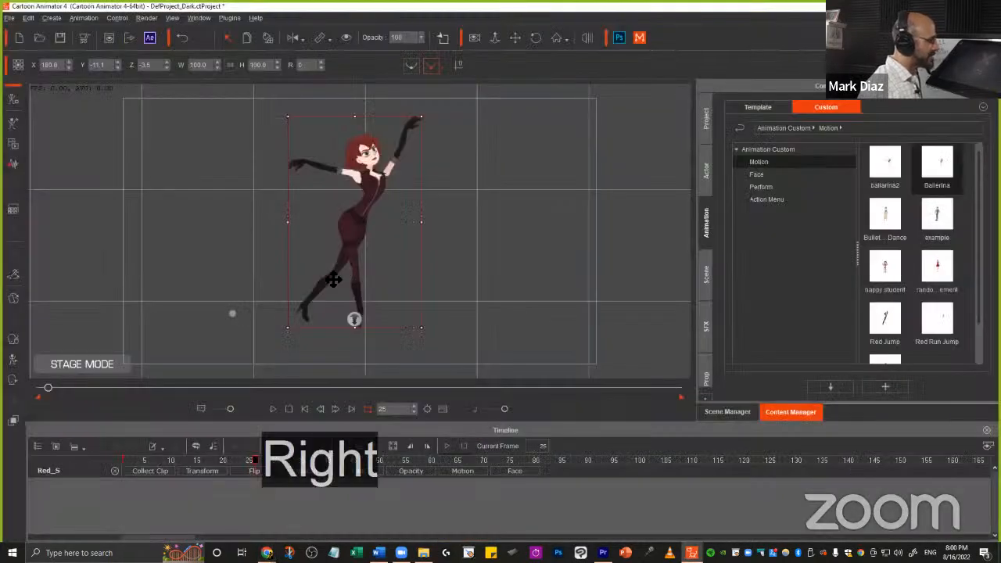
key(alt+Tab)
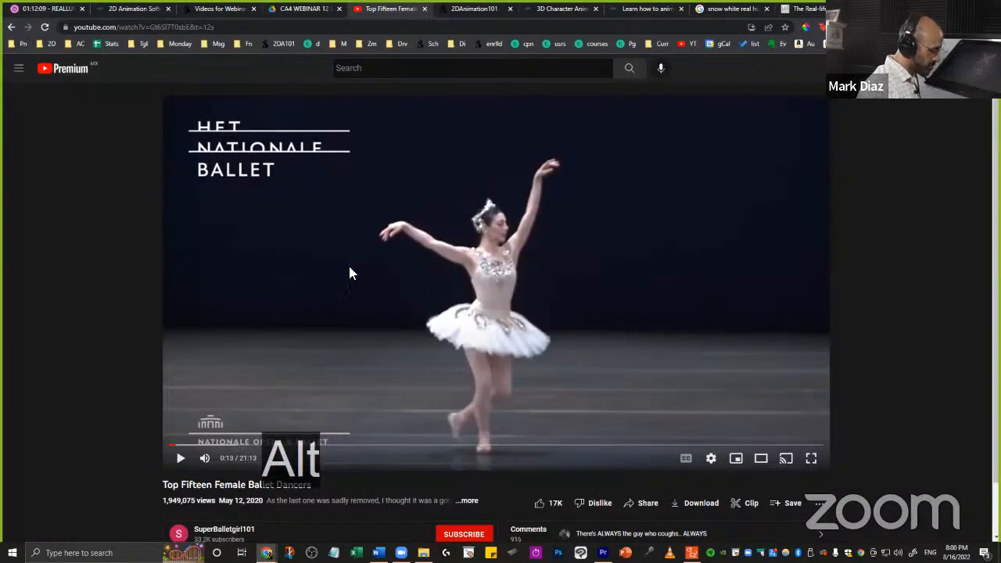
key(alt+Tab)
key(Left)
key(alt+Tab)
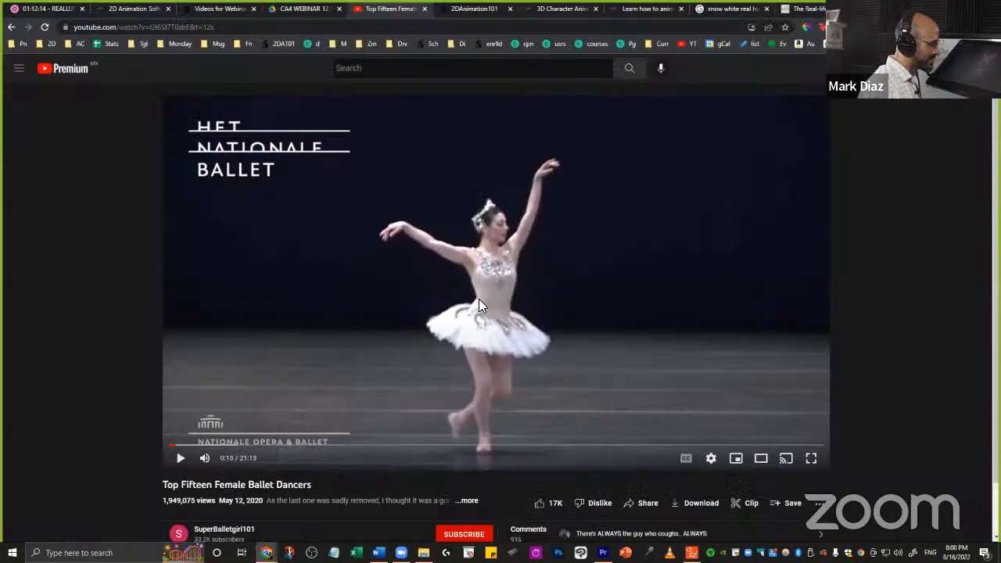
- Step the ballet video back and forth frame by frame at 0:13 to examine the dancer's crossed-leg movement
key(period)
key(period)
key(period)
key(comma)
key(comma)
key(comma)
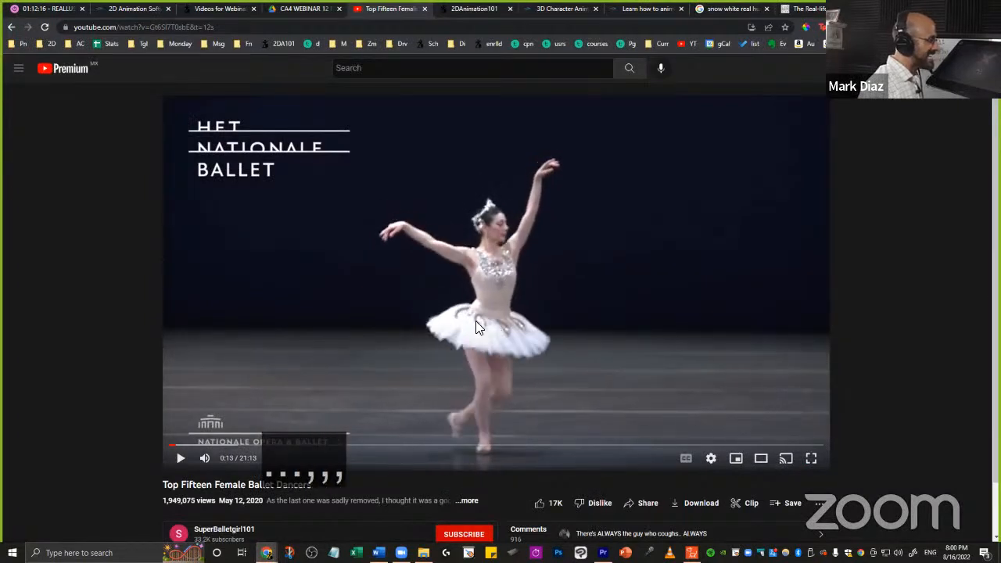
key(comma)
key(comma)
key(comma)
key(comma)
key(comma)
key(comma)
key(period)
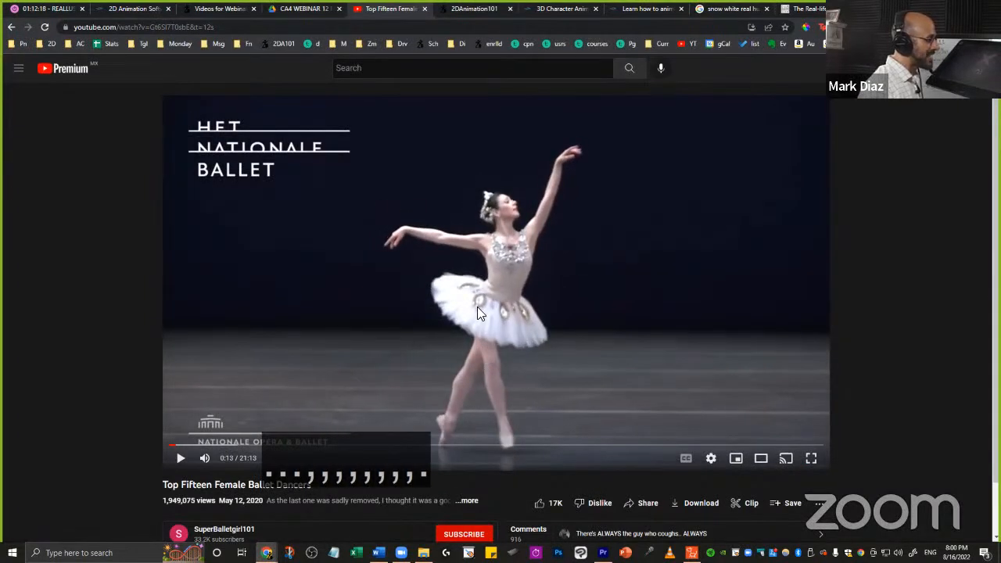
- Replay the frames at 0:13 in both directions to study how the dancer's weight shifts onto the front leg
key(period)
key(period)
key(period)
key(period)
key(period)
key(period)
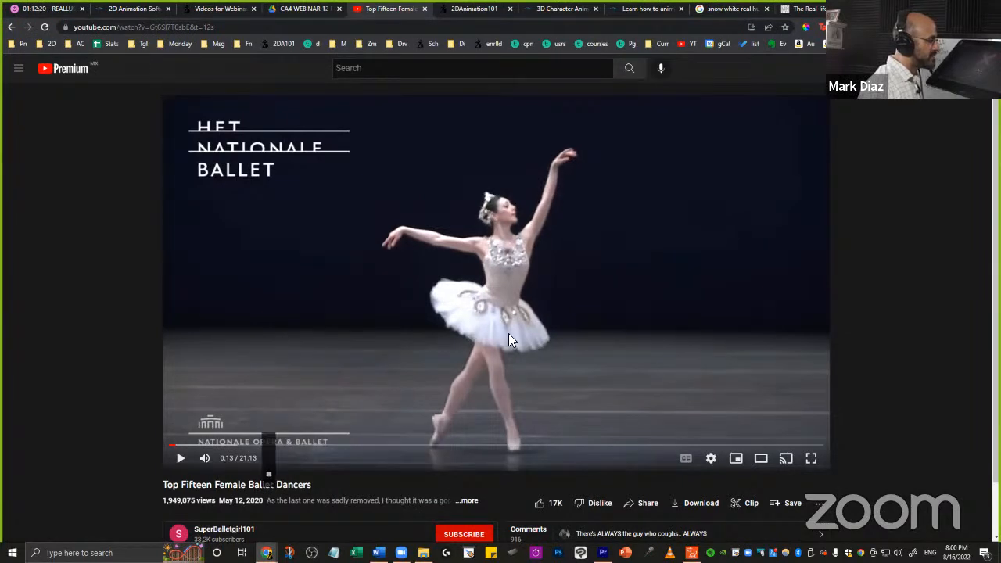
key(comma)
key(comma)
key(comma)
key(comma)
key(comma)
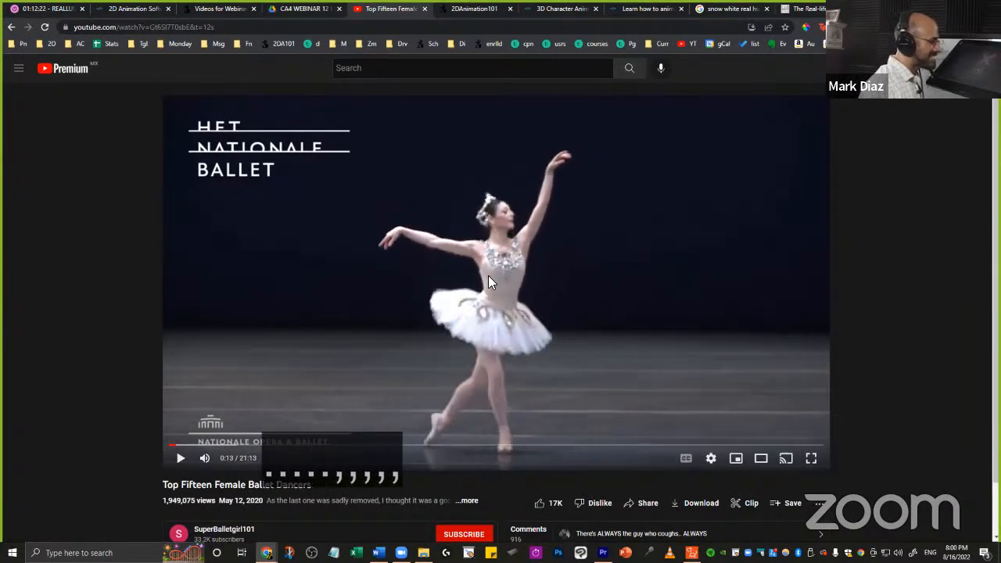
key(period)
key(period)
key(period)
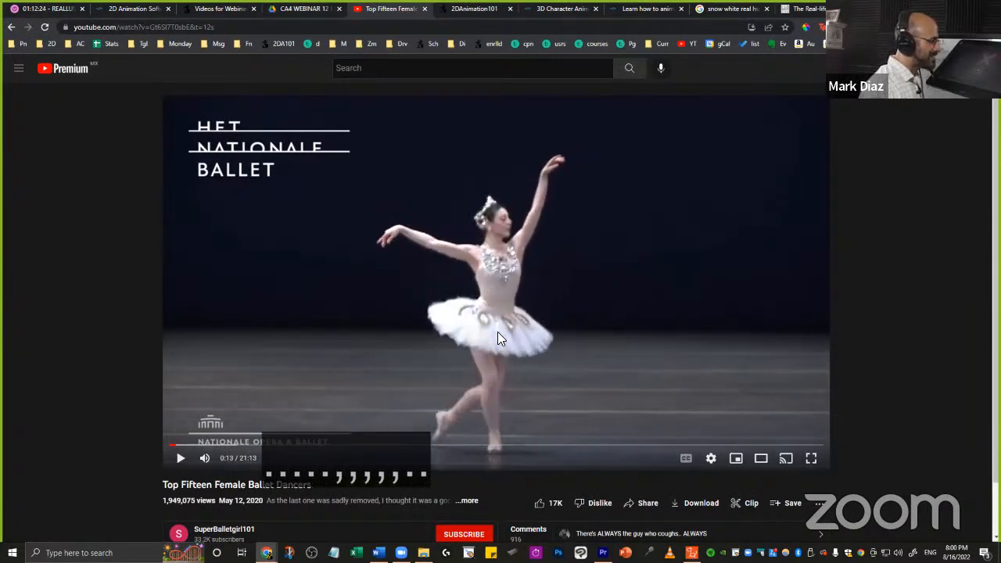
- Switch to Cartoon Animator and step the motion back and forth to frame 28 to examine the character's crossing legs
key(alt+Tab)
key(Left)
key(Left)
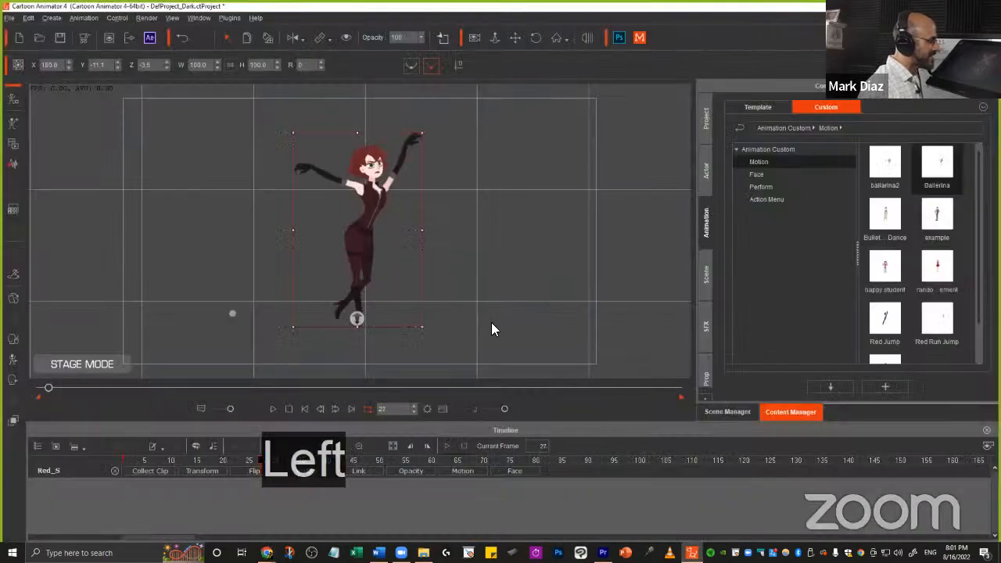
key(Right)
key(Right)
key(Right)
key(Right)
key(Left)
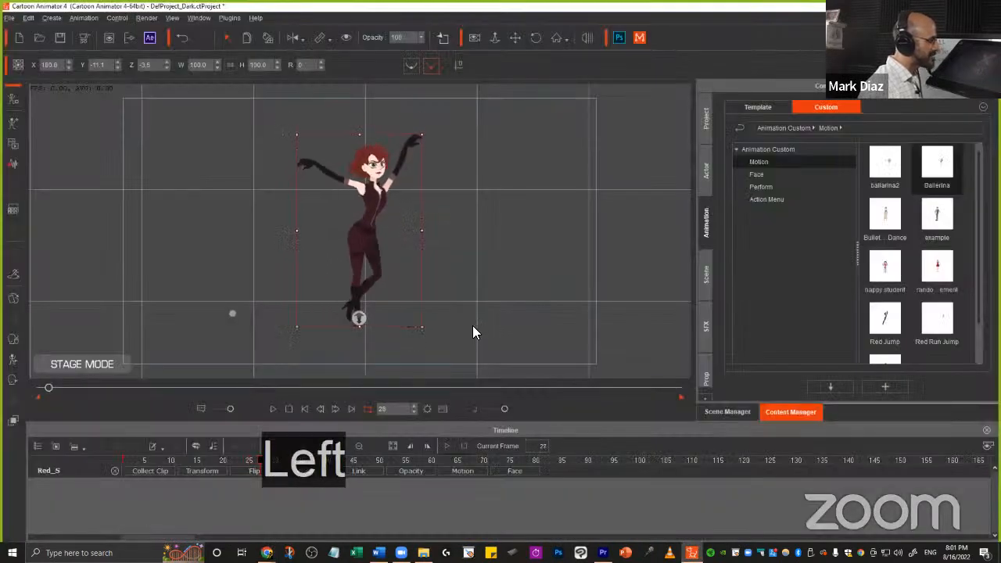
key(Right)
- Advance the ballet video in Chrome to the dancer's legs-apart pose, and advance the character's motion in Cartoon Animator to compare
key(alt+Tab)
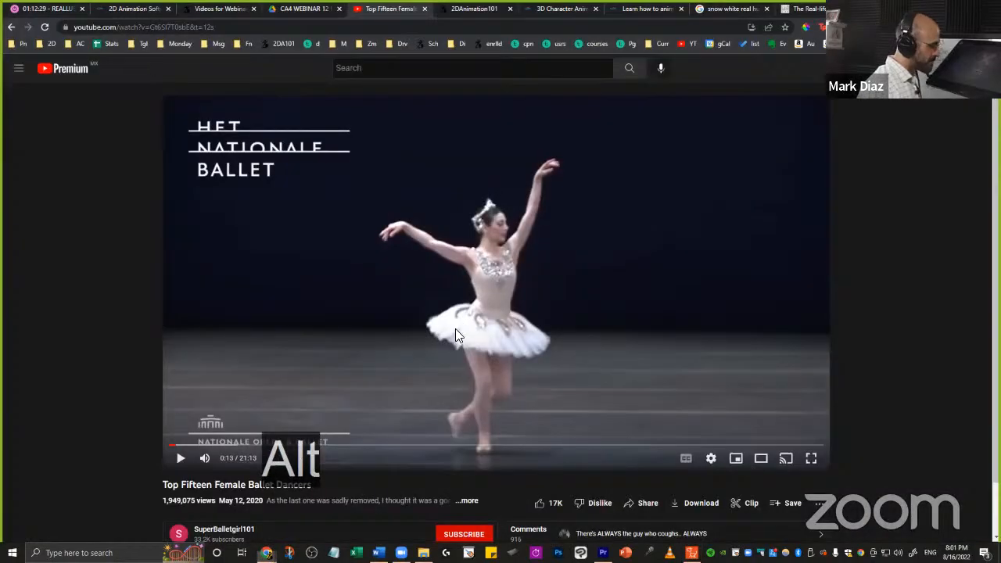
key(period)
key(period)
key(period)
key(period)
key(alt+Tab)
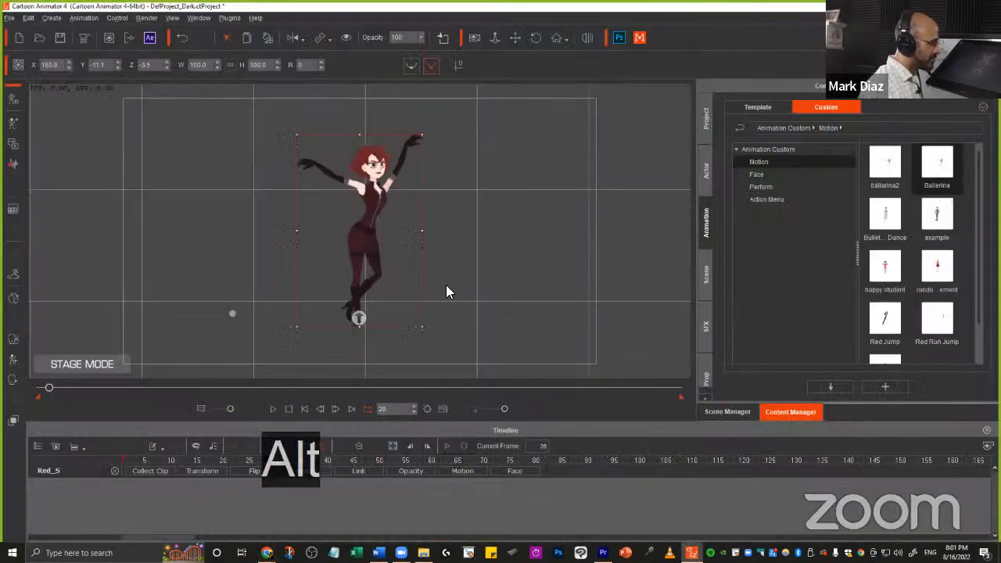
key(Right)
key(Right)
- Advance the ballet video in Chrome to the legs-together pose, and the Cartoon Animator motion to around frame 34
key(alt+Tab)
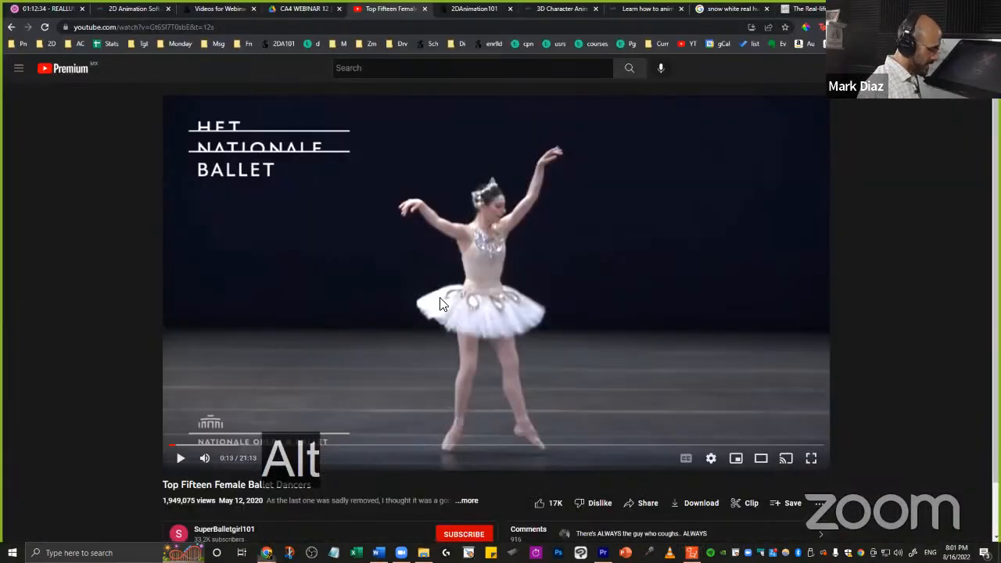
key(period)
key(period)
key(period)
key(period)
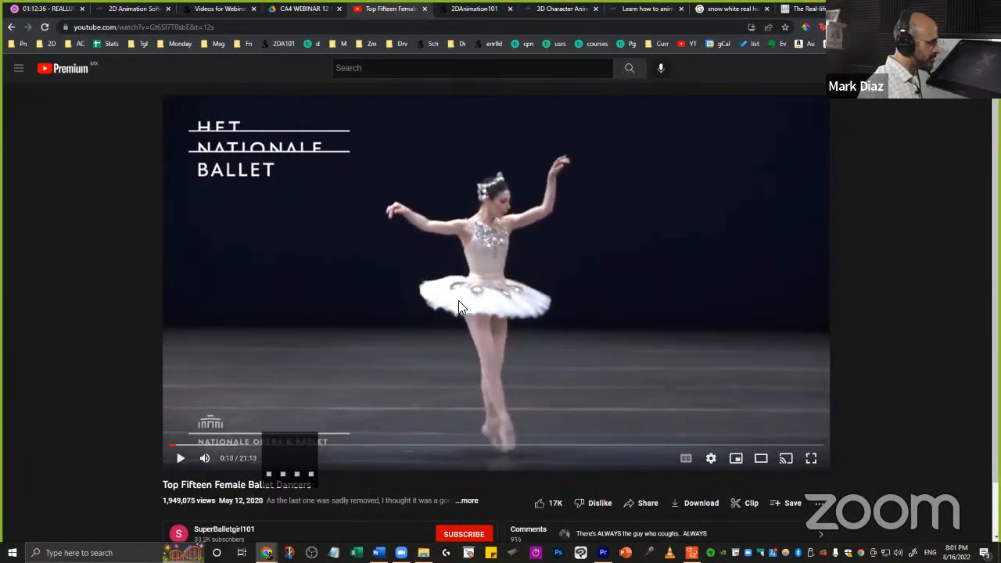
key(alt+Tab)
key(Right)
key(Right)
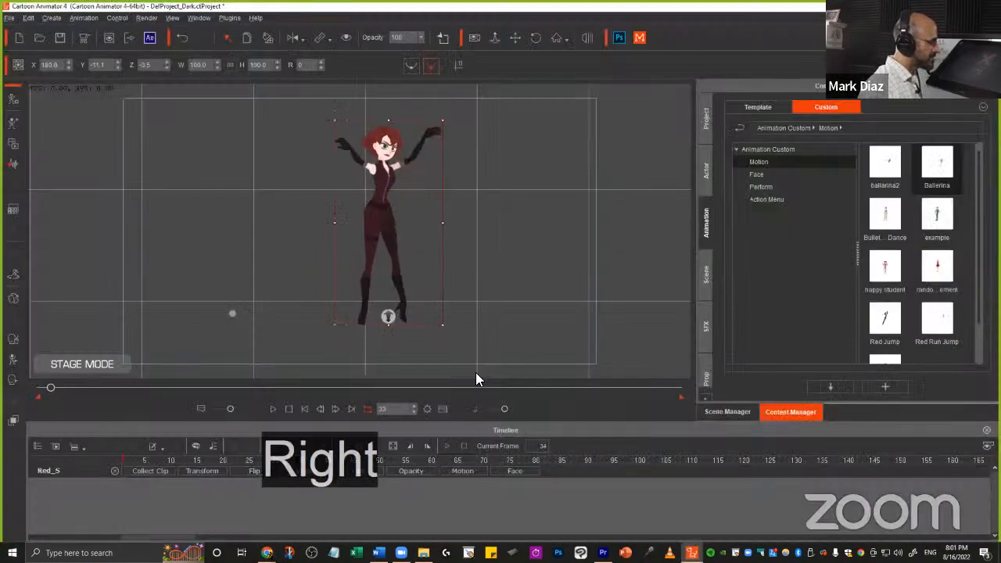
- Advance the ballet video in Chrome by a few frames, and step the Cartoon Animator motion past frame 37
key(alt+Tab)
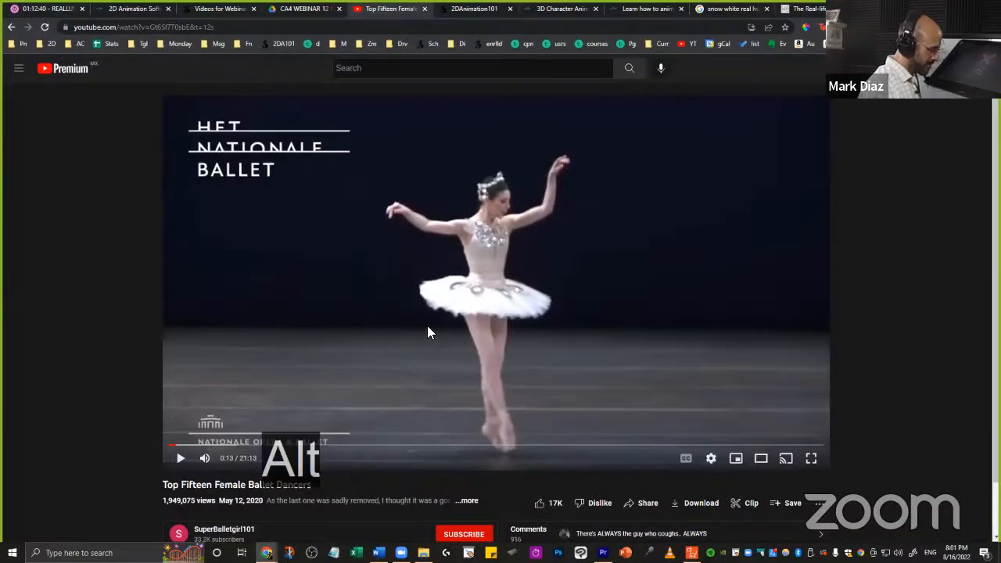
key(period)
key(period)
key(period)
key(alt+Tab)
key(Right)
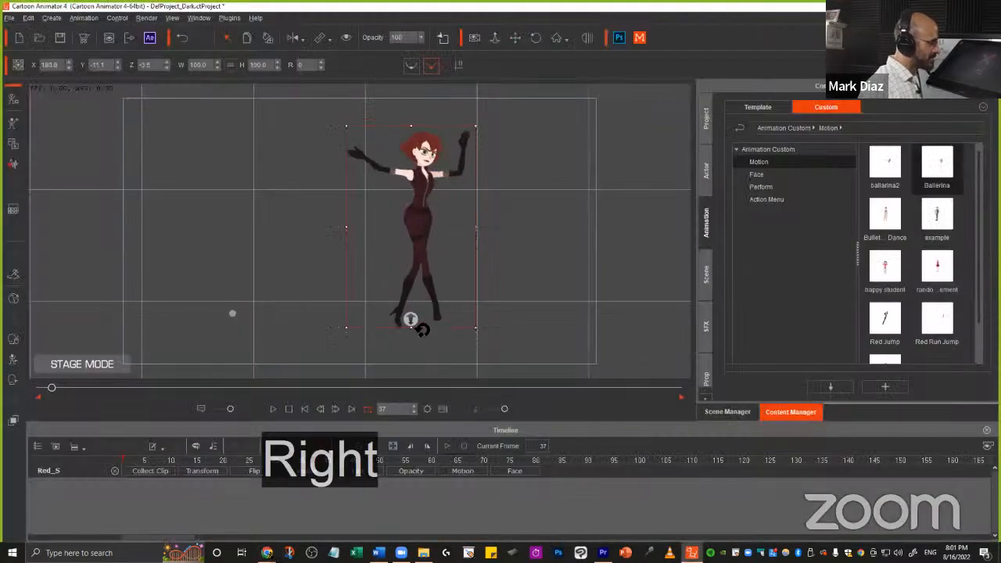
key(Right)
key(Right)
- Advance the ballet video in Chrome past the lowered-arms, bent-knee pose, and the Cartoon Animator motion to frame 44
key(alt+Tab)
key(period)
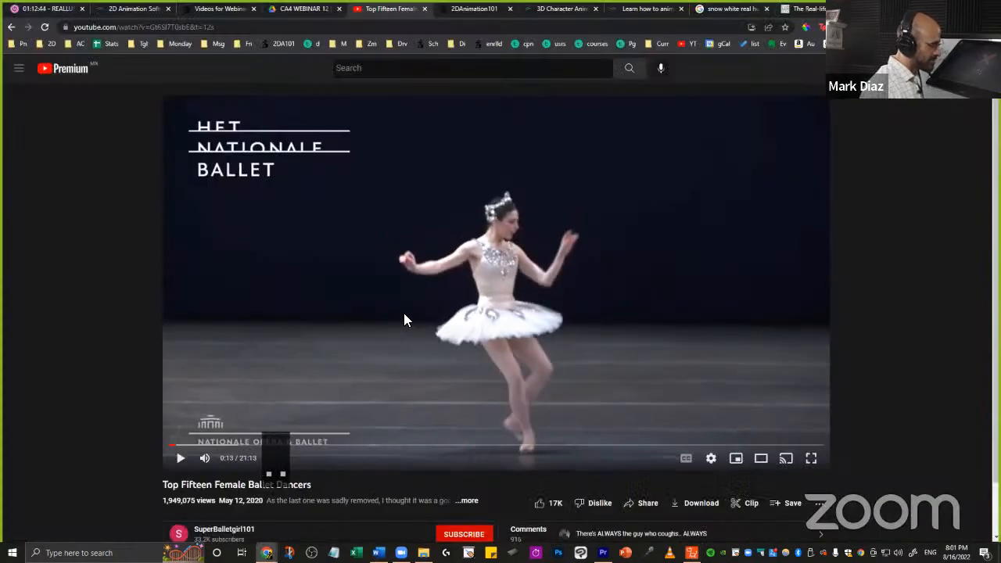
key(period)
key(alt+Tab)
key(Right)
key(Right)
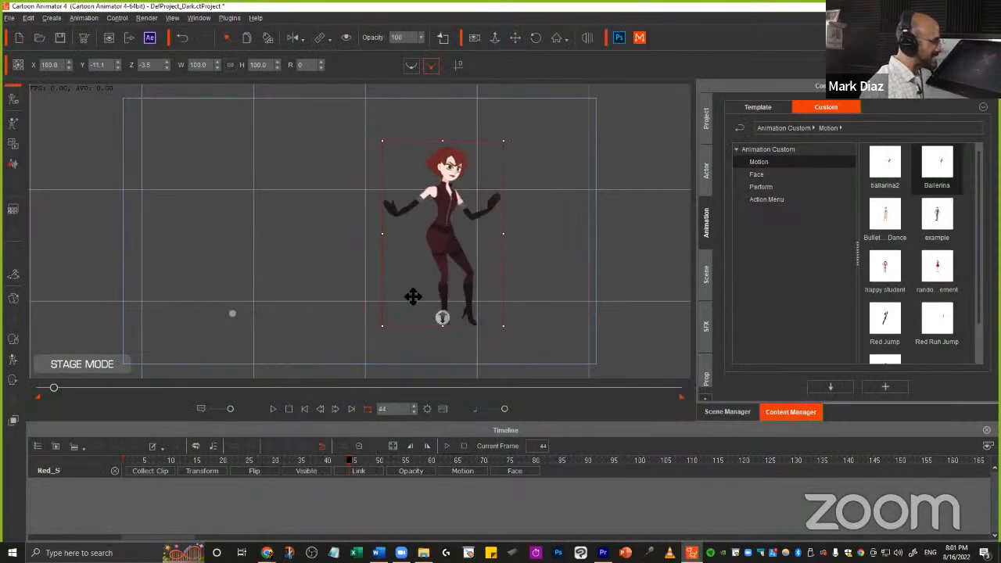
- Advance the ballet video in Chrome to the extended-foot pose, and the Cartoon Animator motion to frame 48
key(alt+Tab)
key(period)
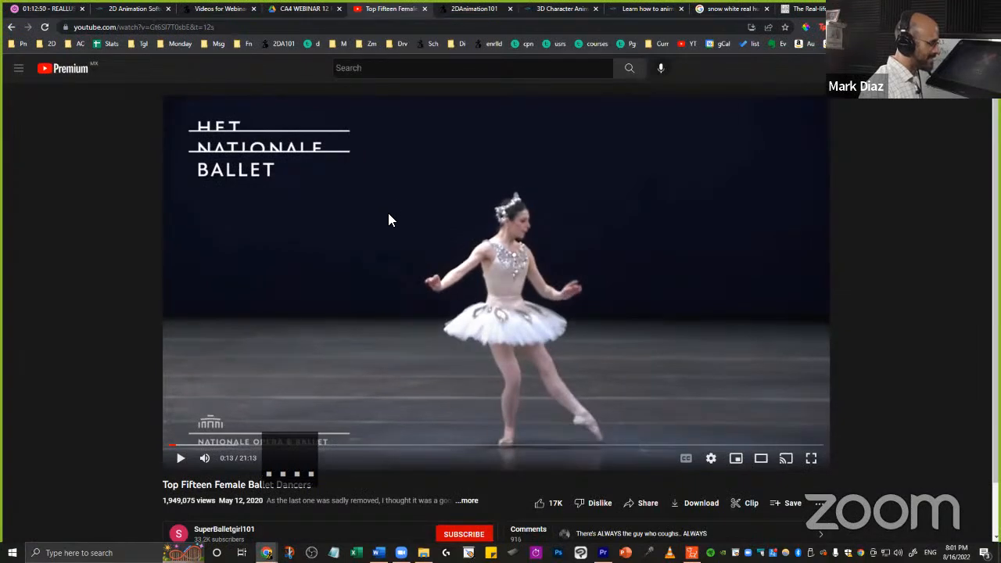
key(alt+Tab)
key(Right)
key(Right)
- Step the ballet video in Chrome onward from the extended-foot pose, and the Cartoon Animator motion past frame 48
key(alt+Tab)
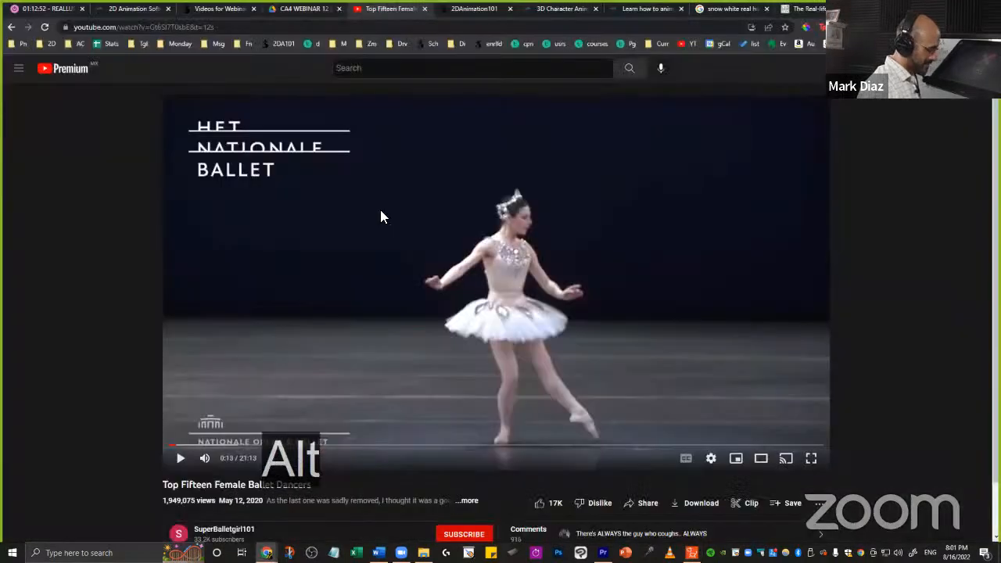
key(period)
key(period)
key(period)
key(alt+Tab)
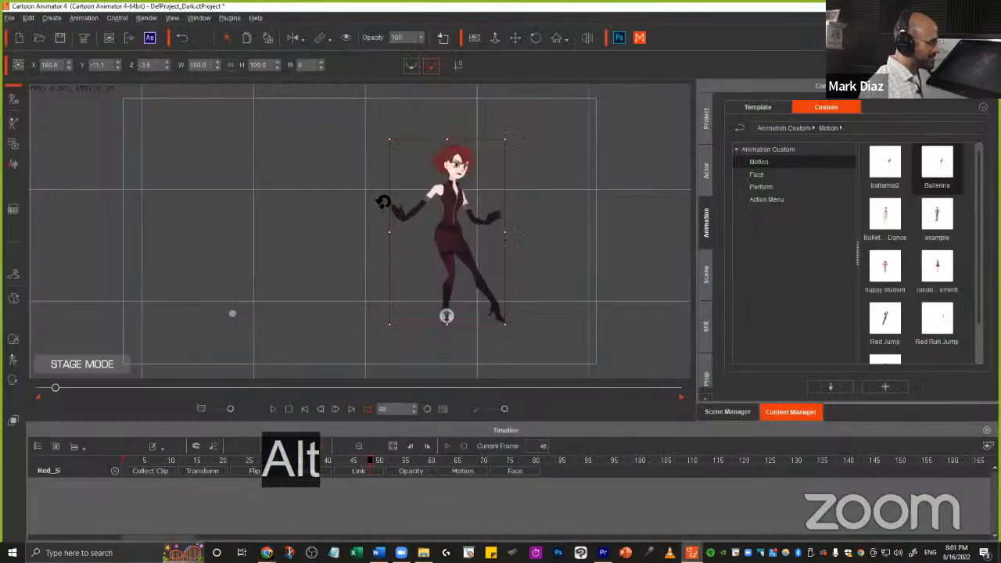
key(Right)
key(Right)
- Advance the ballet video in Chrome to the stride at 0:14, and the Cartoon Animator motion to frame 56
key(alt+Tab)
key(period)
key(period)
key(period)
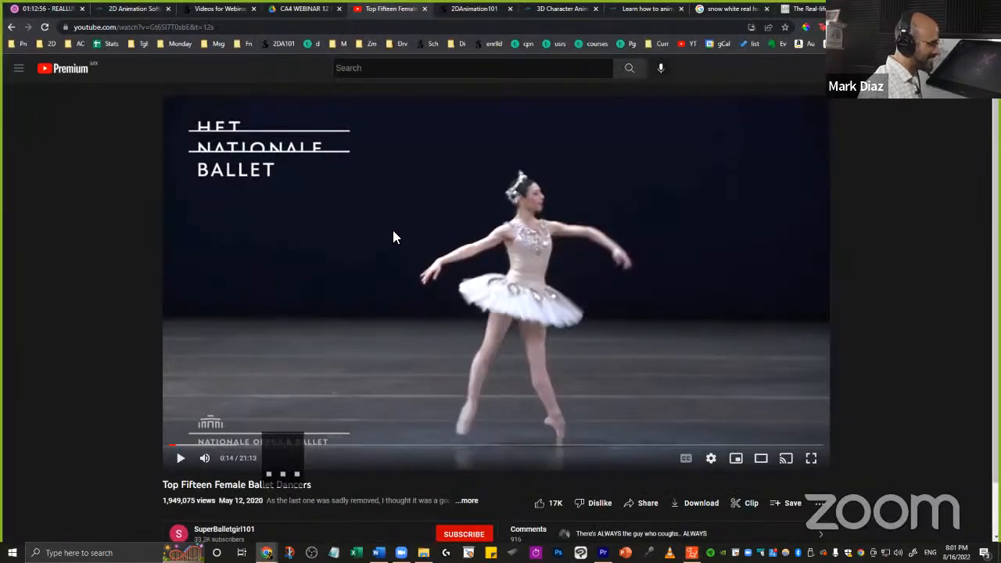
key(alt+Tab)
key(Right)
key(Right)
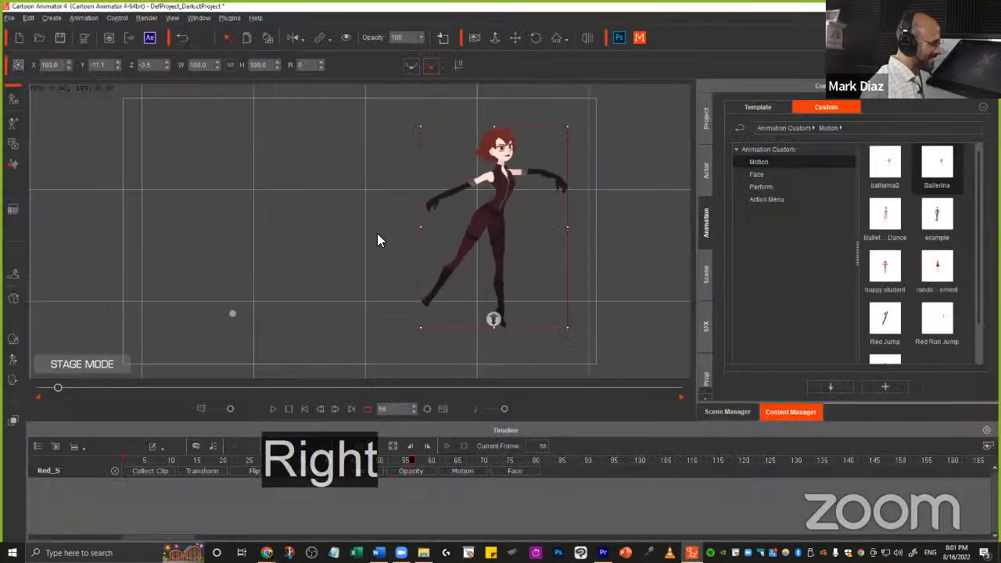
- Advance the ballet video in Chrome to the raised back leg at 0:14, and the Cartoon Animator motion to frame 60
key(alt+Tab)
key(period)
key(period)
key(period)
key(period)
key(alt+Tab)
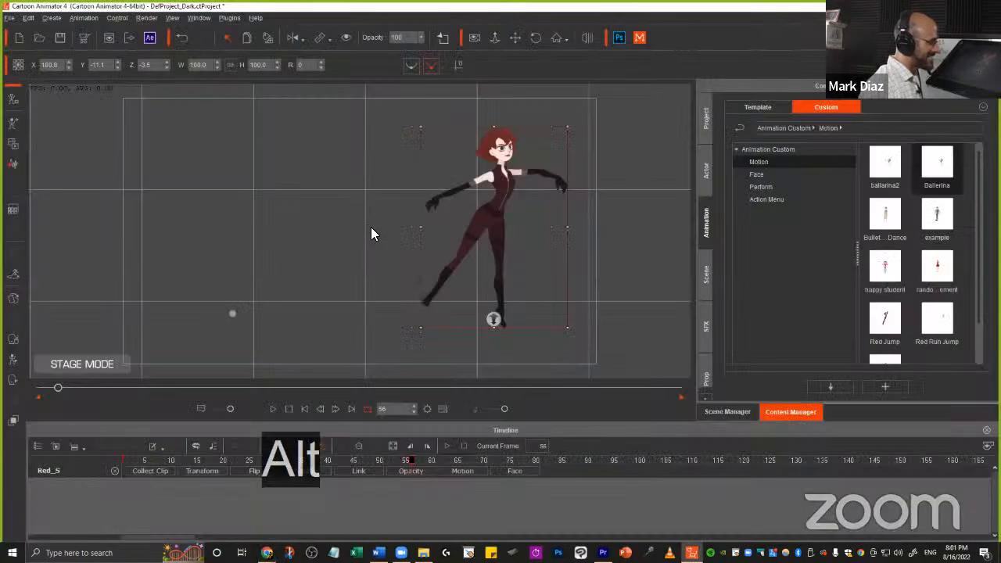
key(Right)
- Switch to the ballet video in Chrome and step through the dancer's high leg raise up to 0:15
key(alt+Tab)
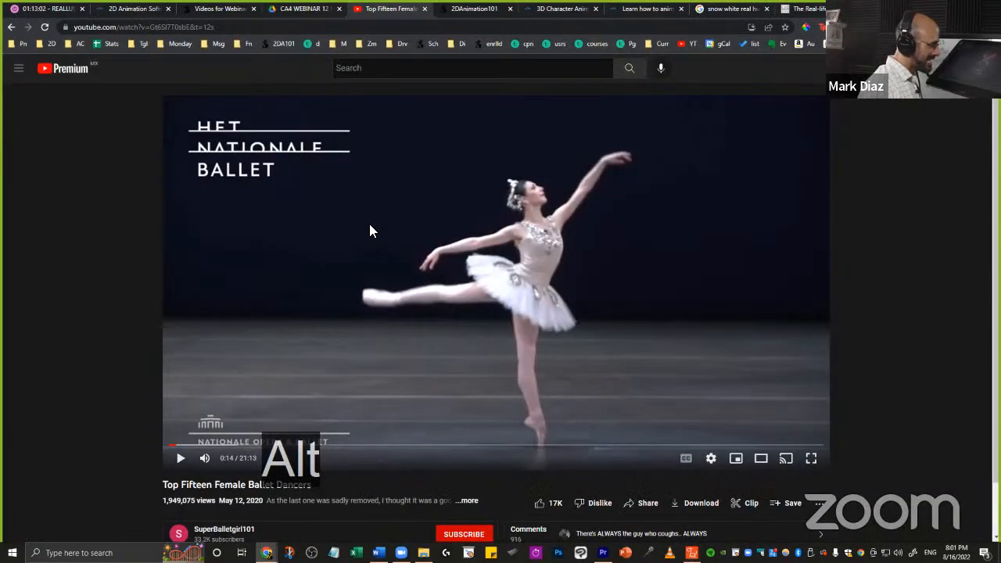
key(period)
key(period)
key(period)
key(period)
key(period)
key(period)
key(period)
key(period)
key(period)
key(period)
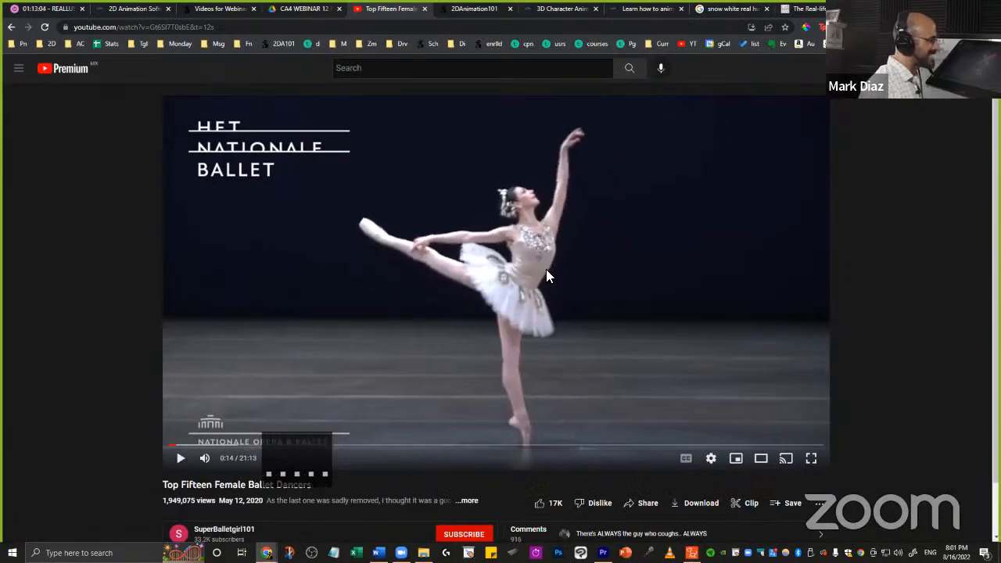
key(period)
key(period)
key(period)
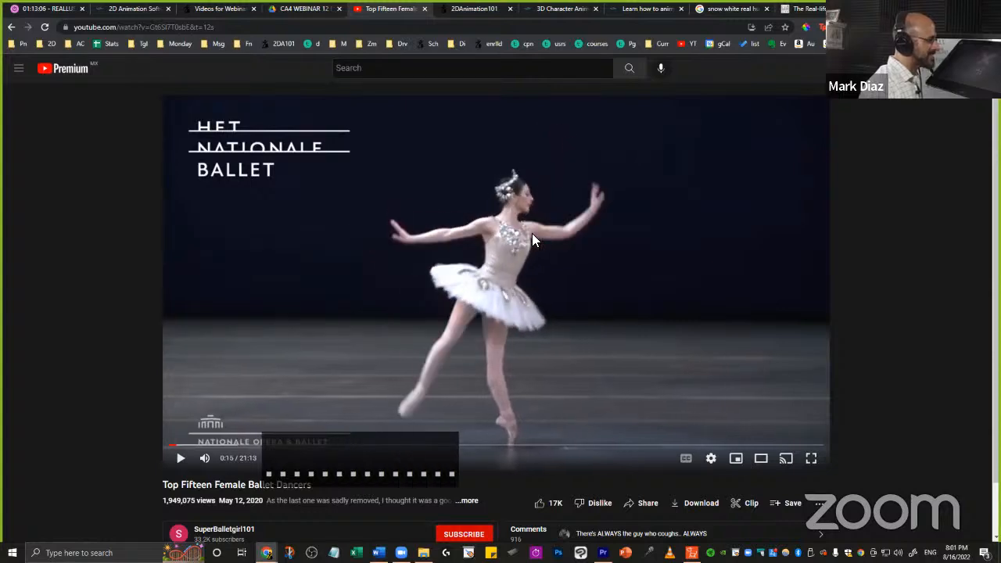
- Switch to Cartoon Animator, check the final pose at the end of the timeline, and go back to frame 40
key(alt+Tab)
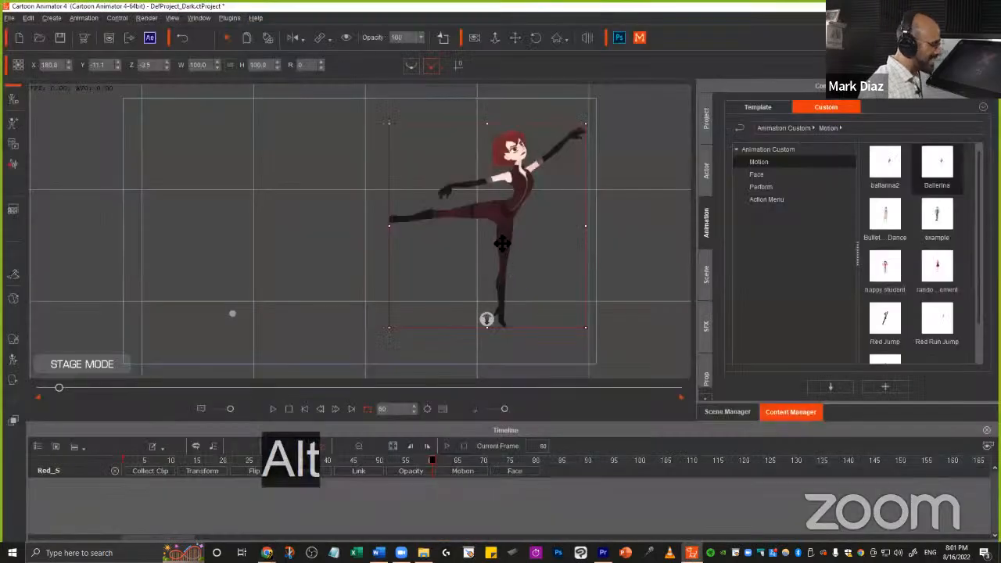
key(End)
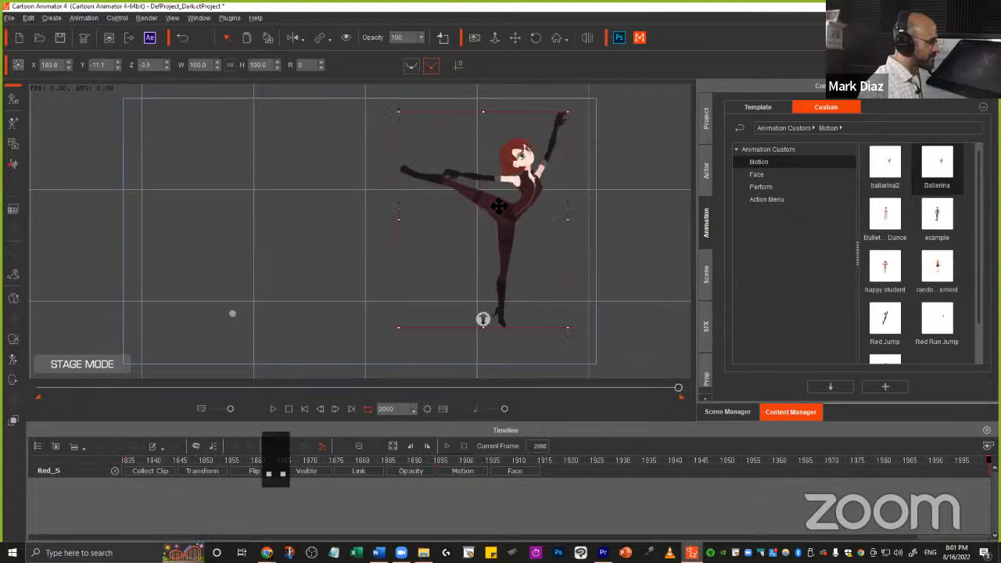
key(Home)
key(Right)
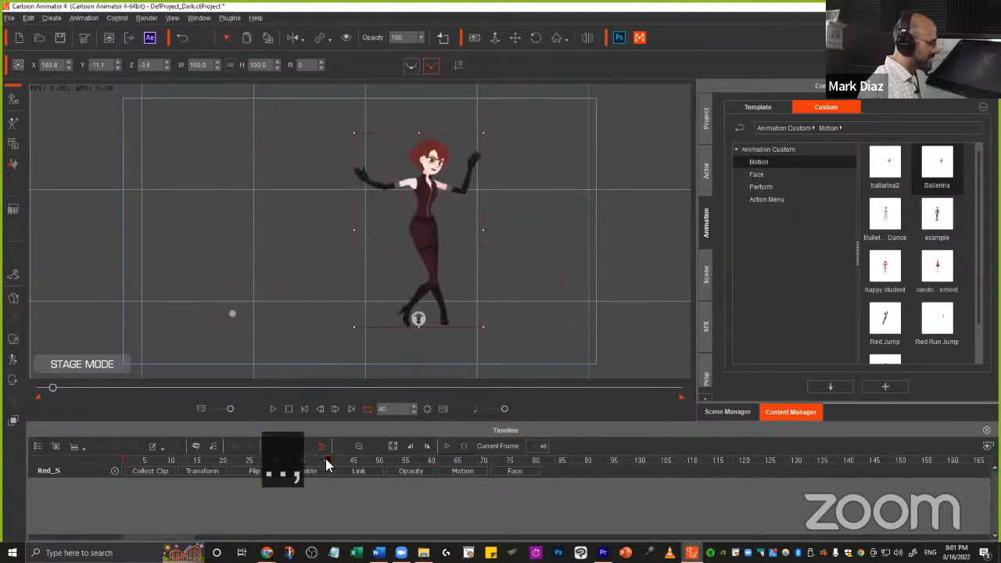
- Step the motion forward from frame 40 to frame 70 to review the character's leg raise
key(Right)
key(Right)
key(Right)
key(Right)
key(Right)
key(Right)
key(Right)
key(Right)
key(Right)
key(Right)
key(Right)
key(Right)
key(Right)
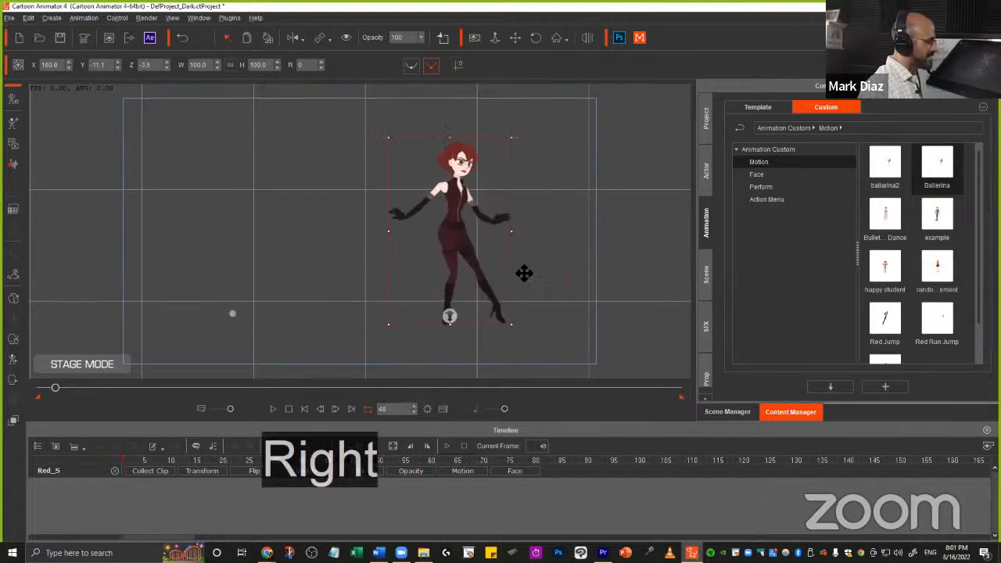
key(Right)
key(Right)
key(Right)
key(Right)
key(Right)
key(Right)
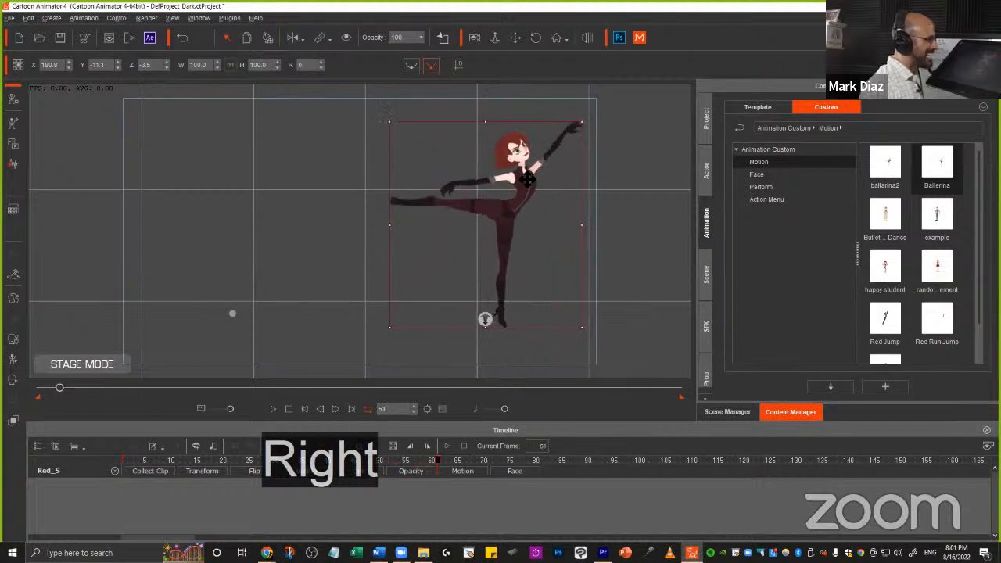
key(Right)
key(Right)
key(Right)
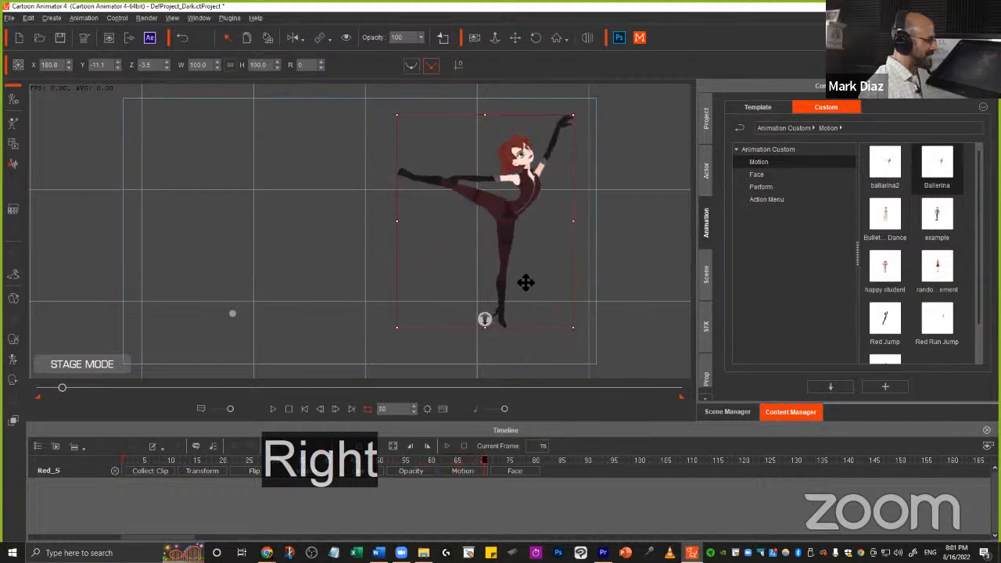
- At frame 1, add the Martha_S human template to the right of the red-haired character and scale it to about 78 percent
click(303, 408)
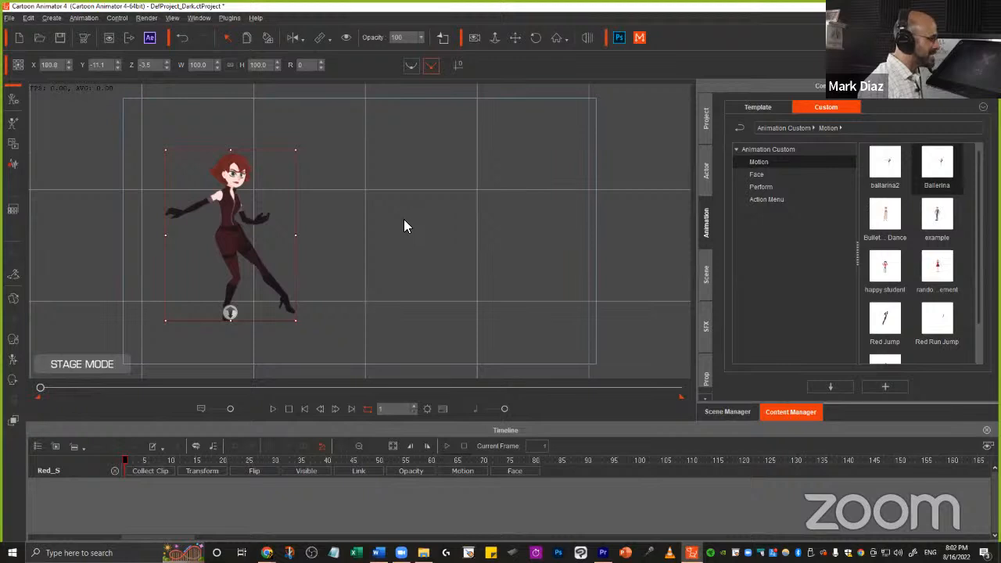
click(706, 174)
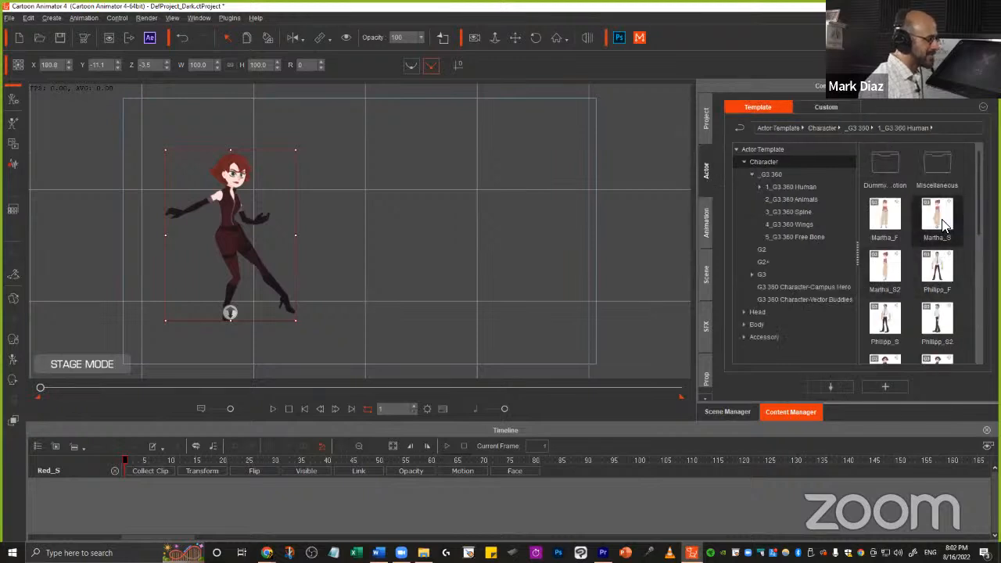
drag(938, 218, 561, 243)
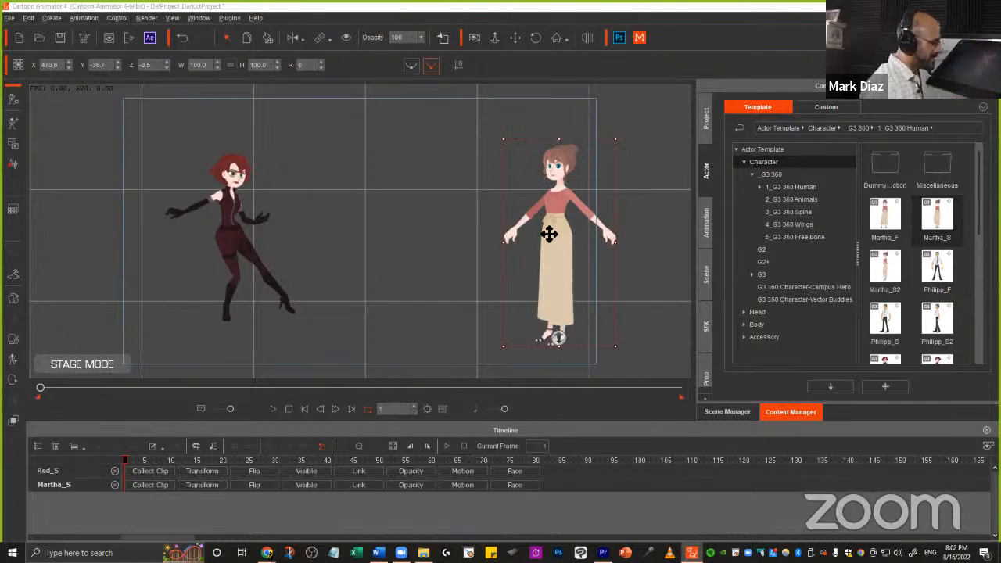
drag(548, 230, 559, 183)
drag(599, 101, 546, 177)
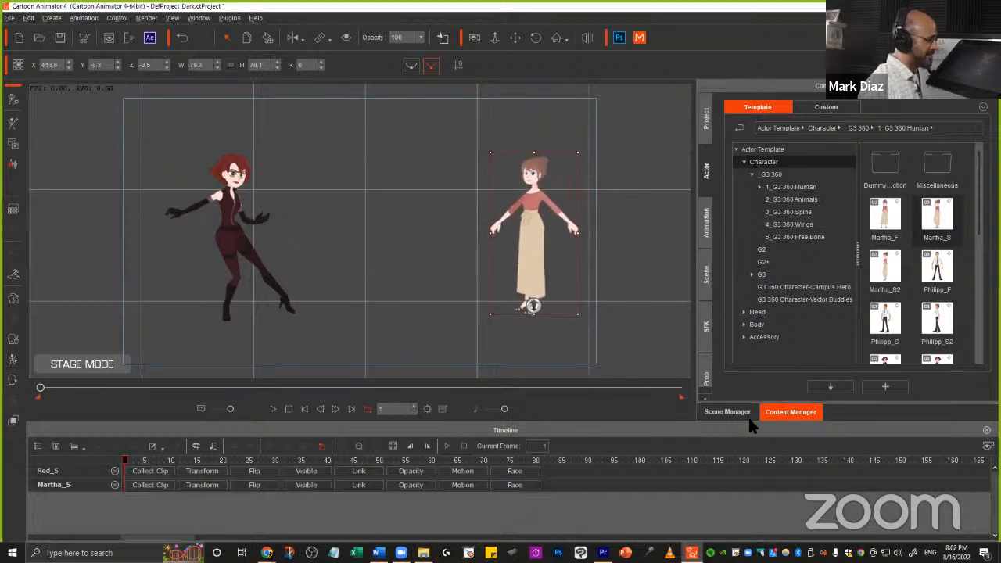
- Apply the custom Ballerina motion to Martha_S and play the animation of both characters
click(705, 223)
drag(939, 164, 528, 231)
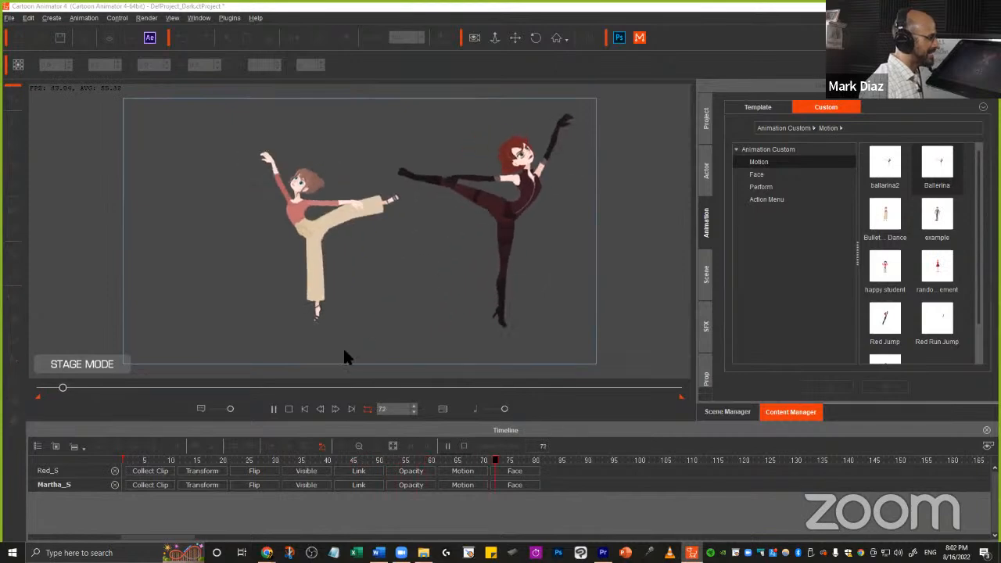
click(289, 407)
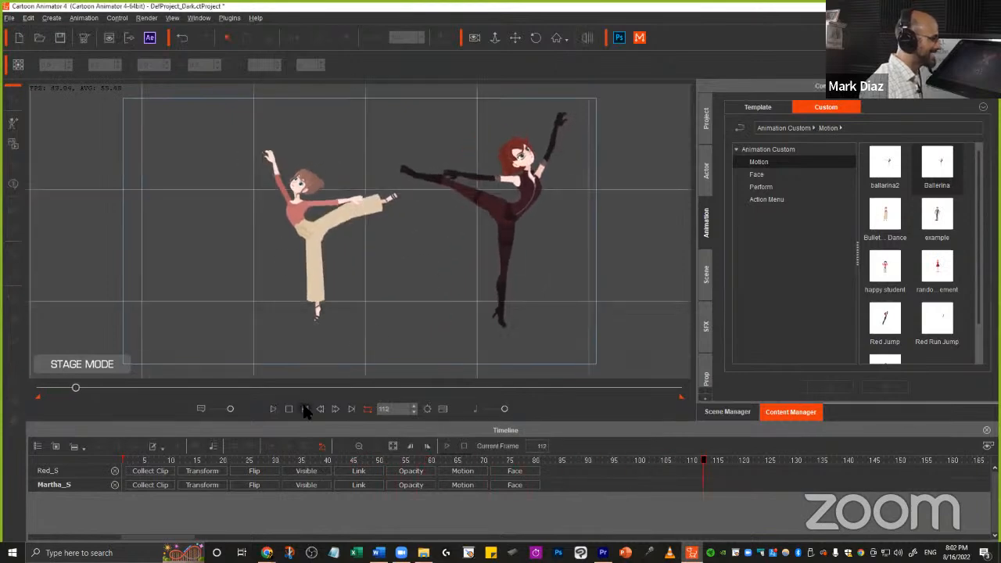
- At frame 1, scale Martha_S up to about 89 percent and play the motion to compare the two characters
click(525, 264)
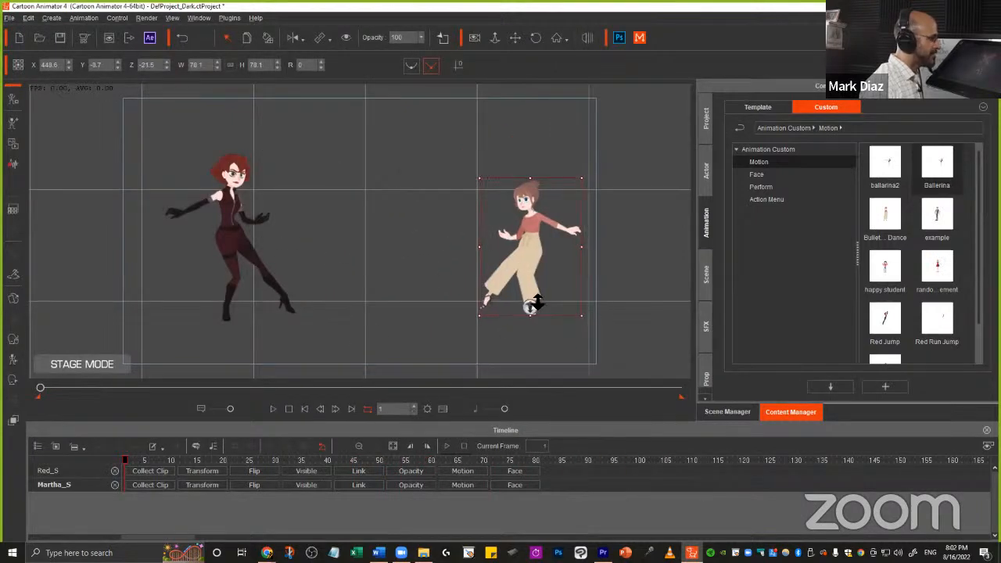
drag(579, 174, 593, 163)
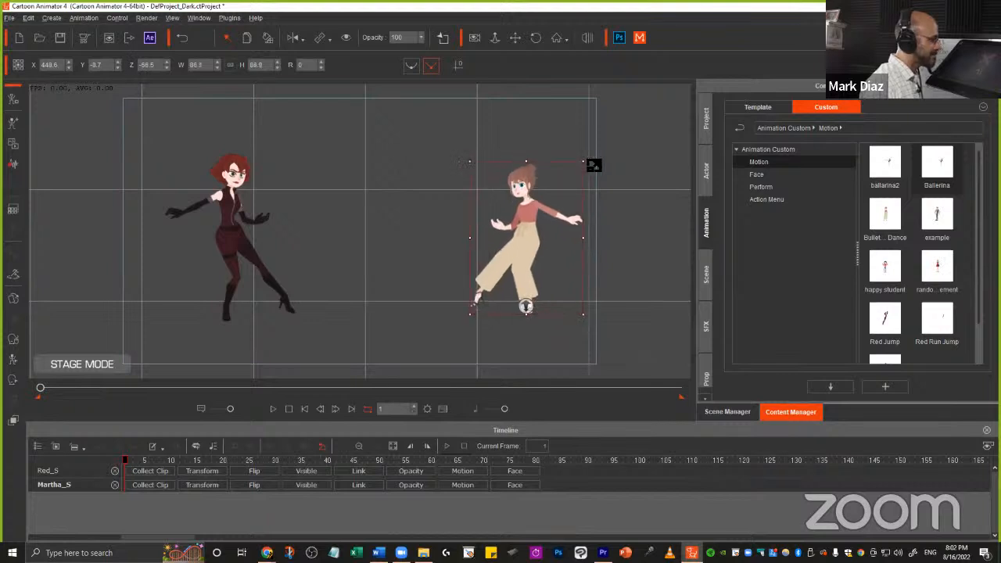
click(274, 409)
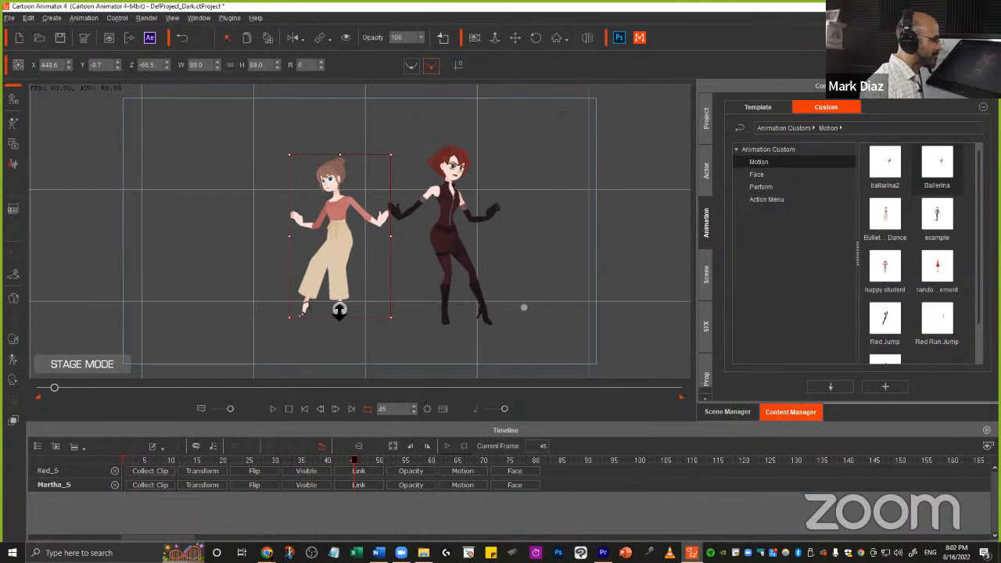
- Try pushing Martha_S farther back in depth at frame 45, then return to frame 1 and show her Transform track
drag(340, 309, 340, 306)
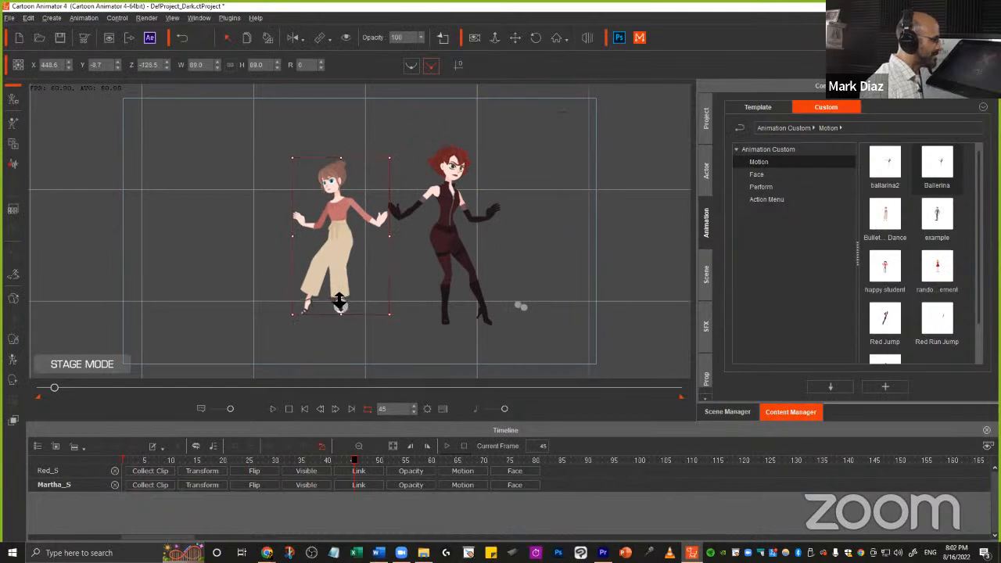
click(305, 409)
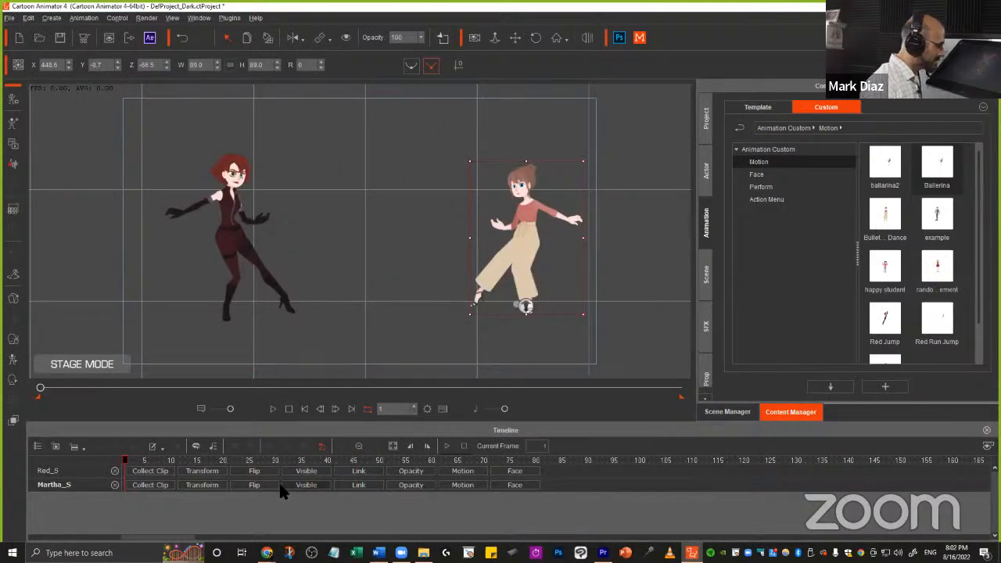
click(197, 485)
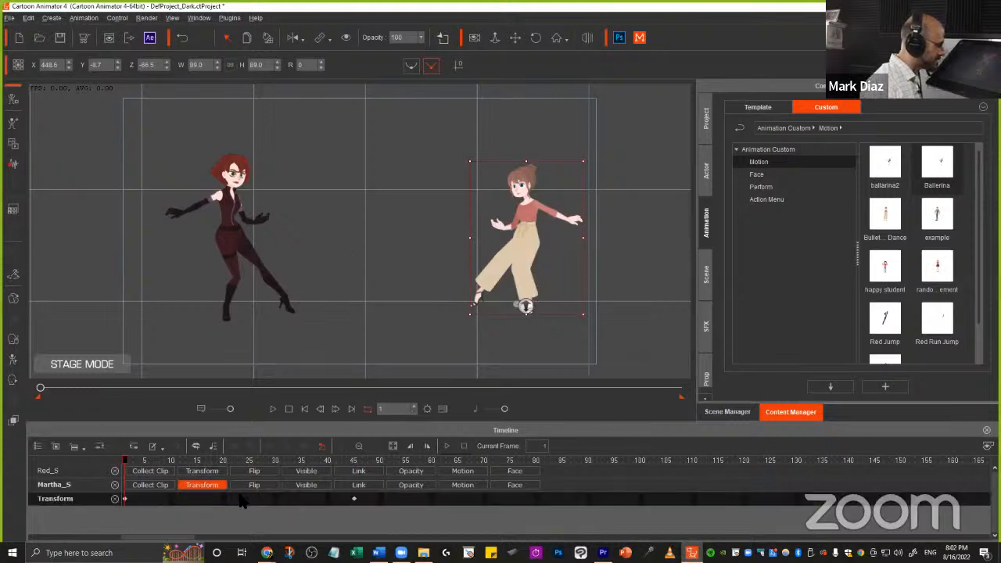
- At frame 1, push Martha_S back to about Z -213.5, scale her to about 98.6 percent, and play the dance to check
drag(509, 300, 523, 292)
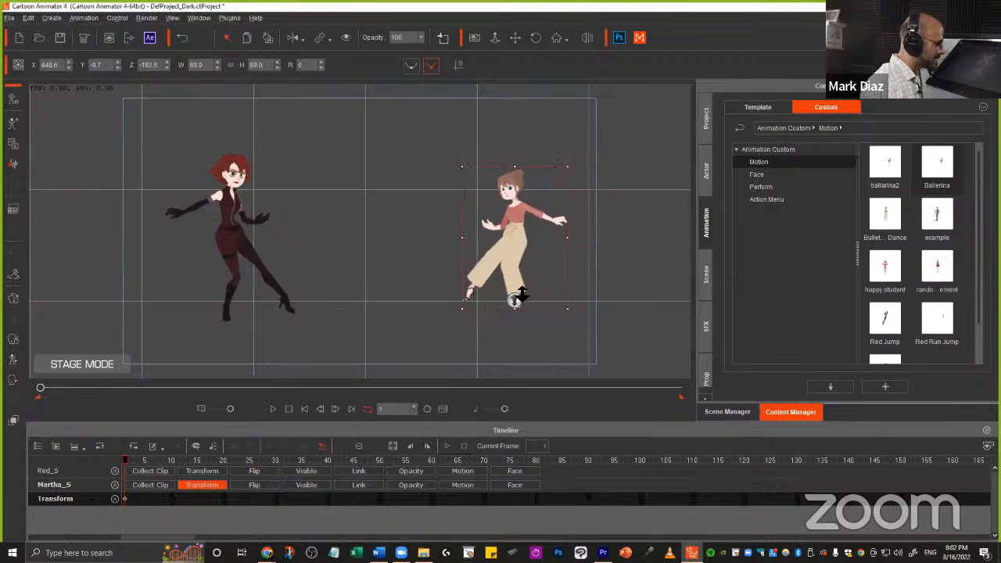
click(272, 409)
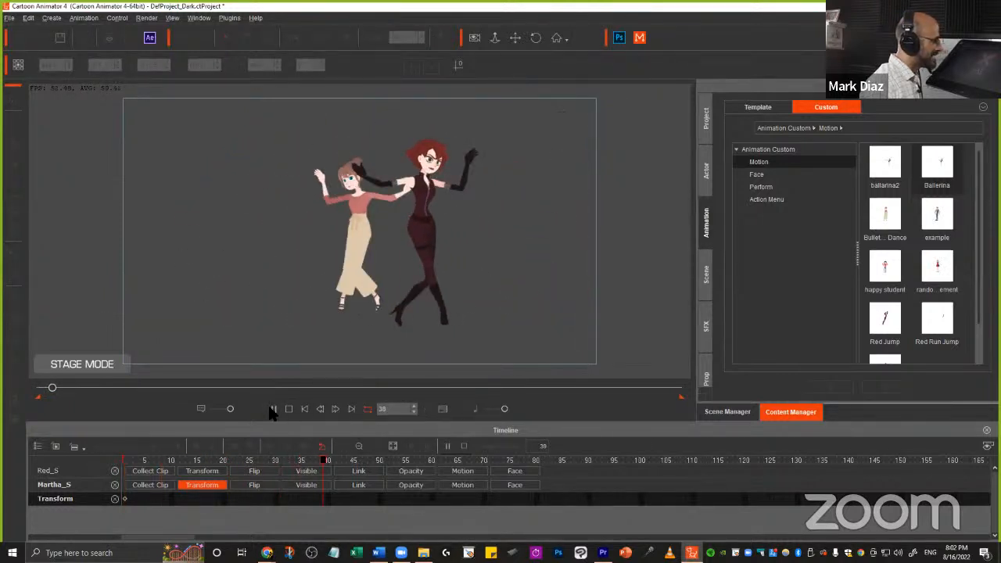
click(272, 409)
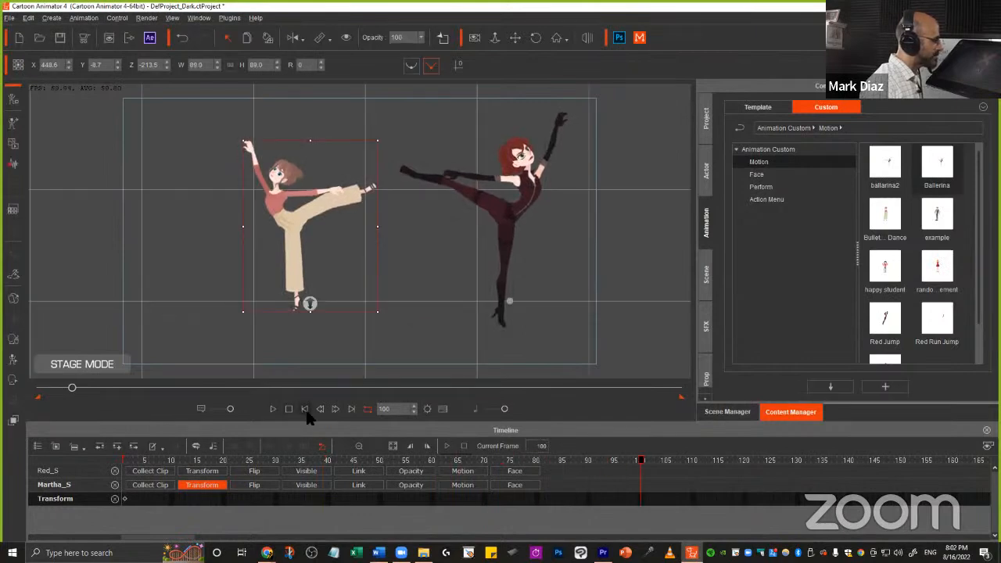
click(305, 409)
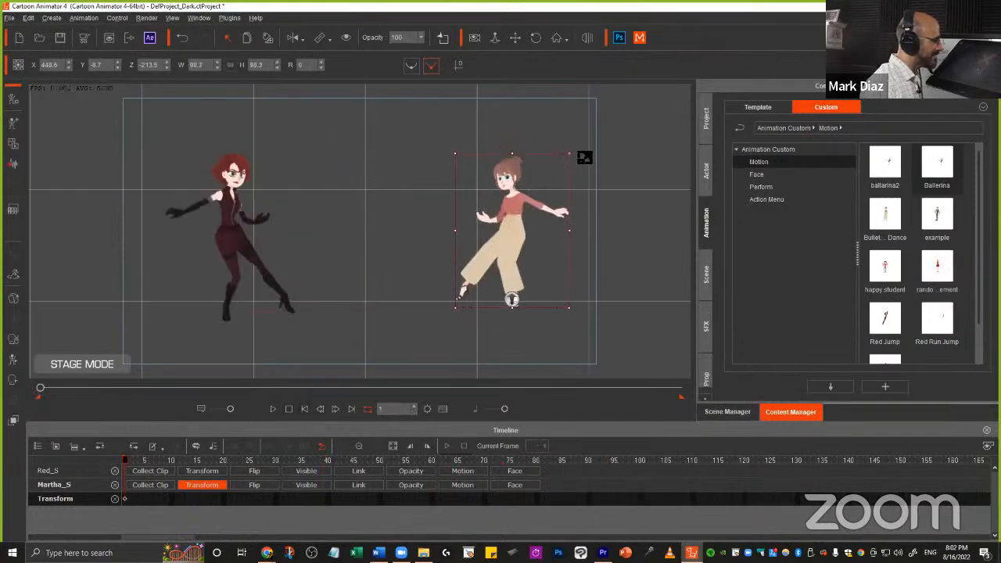
click(273, 409)
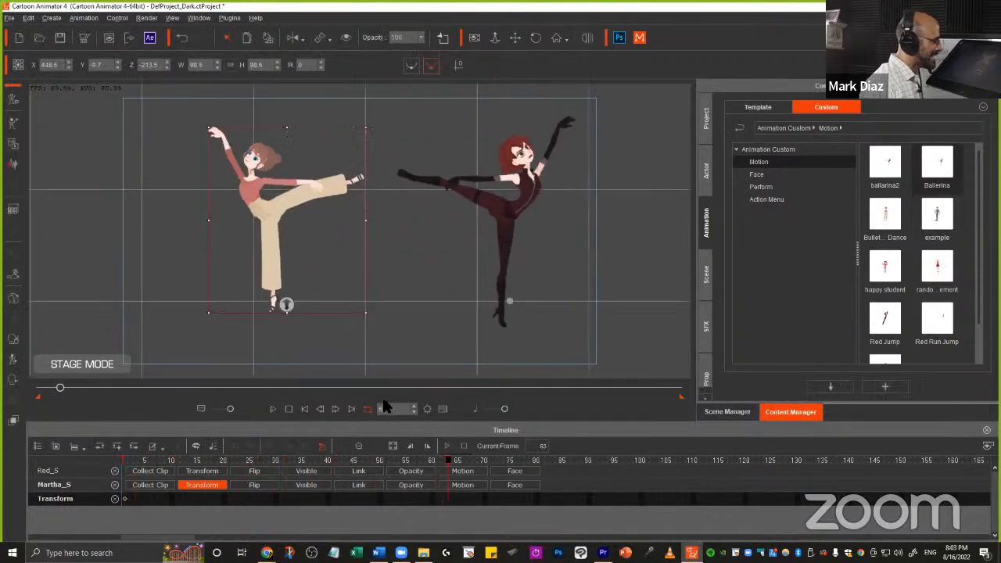
click(304, 410)
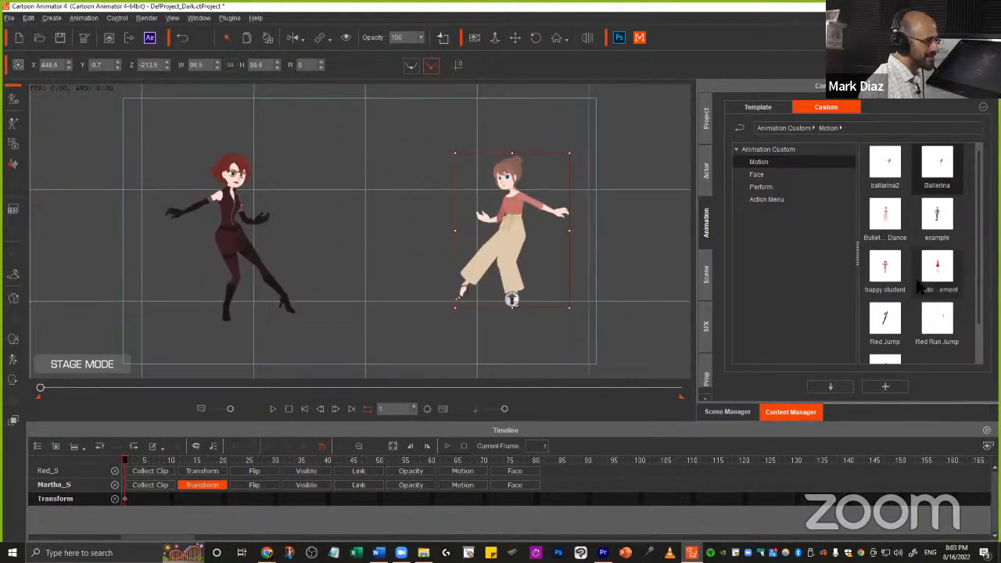
- Add Kristen_S from the G3 360 Character-Campus Hero templates and place her behind Martha_S at about Z -291.5
click(698, 173)
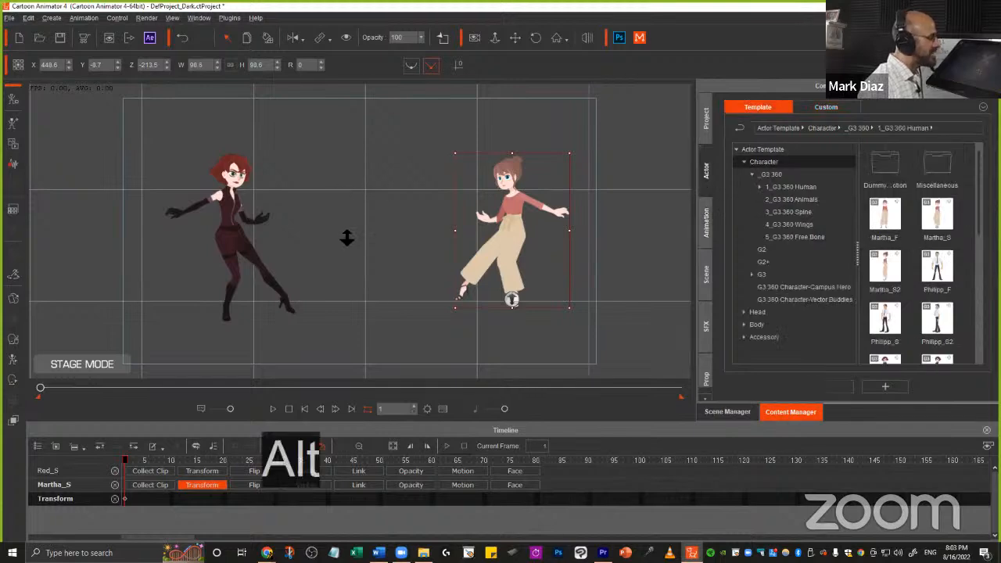
drag(347, 237, 422, 284)
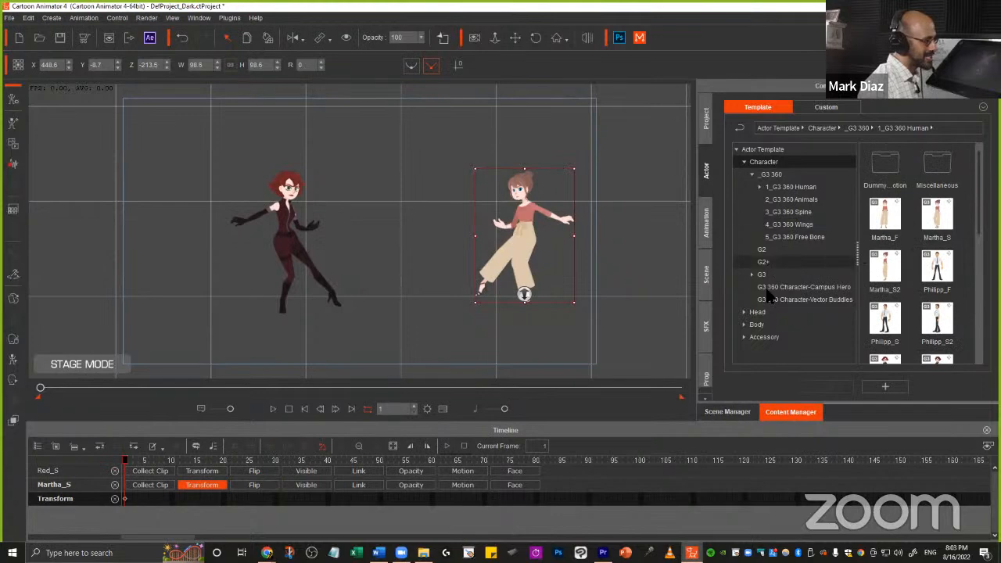
click(800, 288)
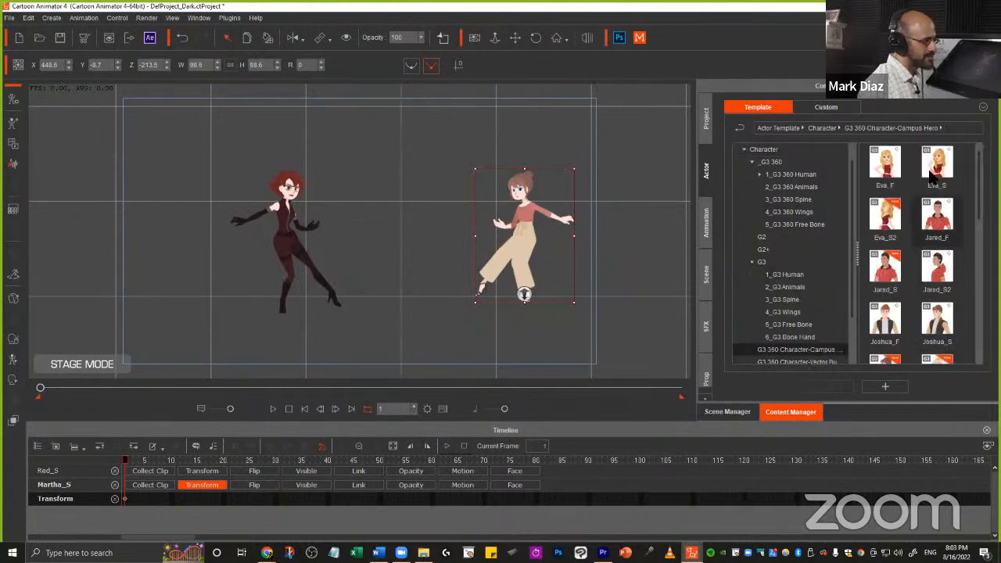
scroll(917, 266, down, 5)
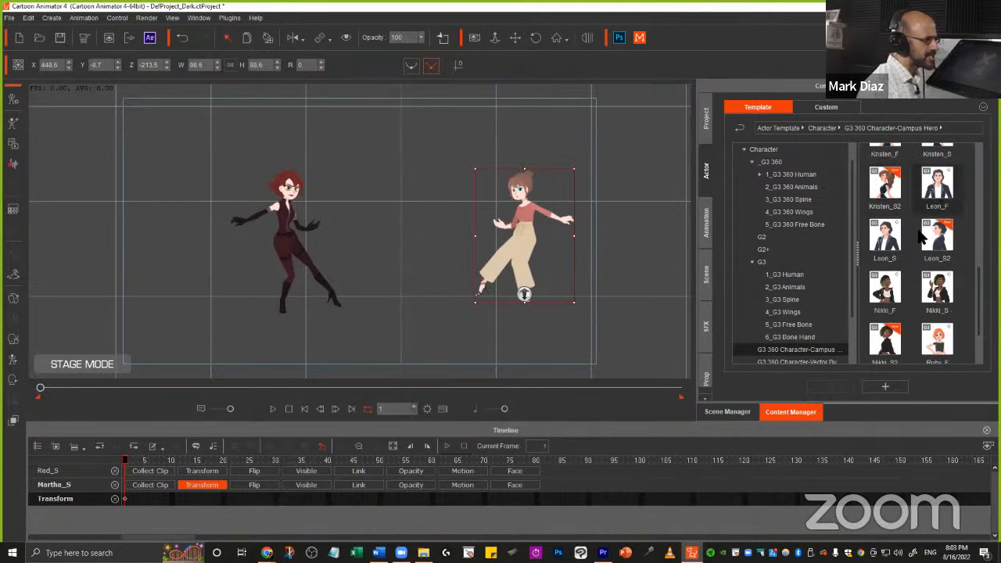
scroll(923, 266, up, 3)
drag(933, 309, 603, 242)
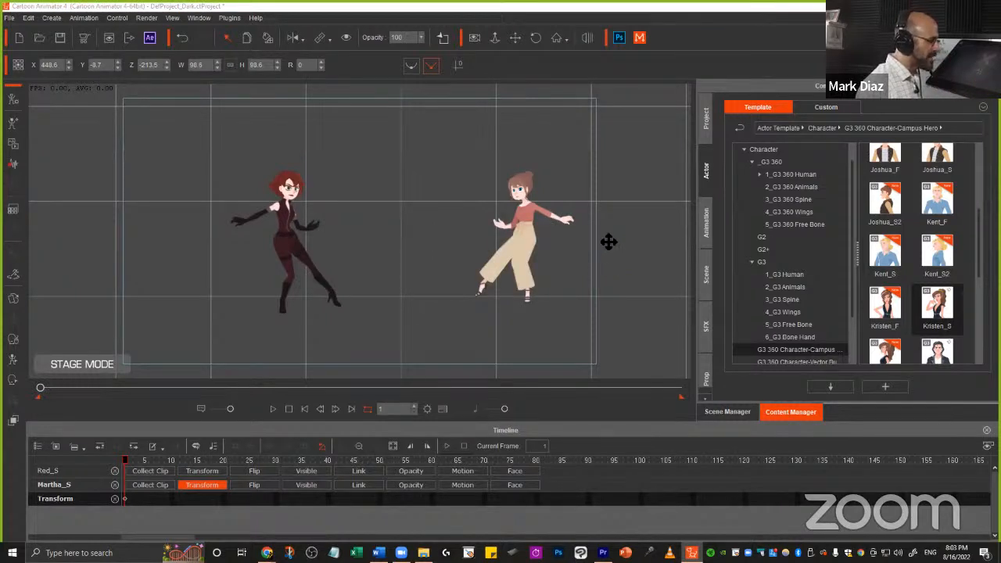
drag(606, 321, 599, 234)
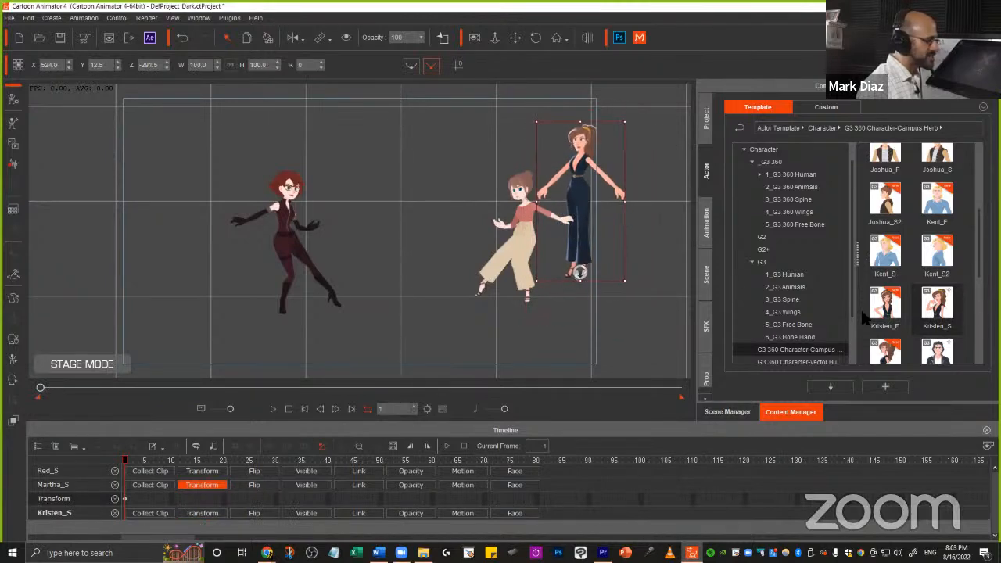
- Add Nikki_S behind the red-haired character, push her back to about Z -510.5, and flip her horizontally
scroll(864, 315, down, 5)
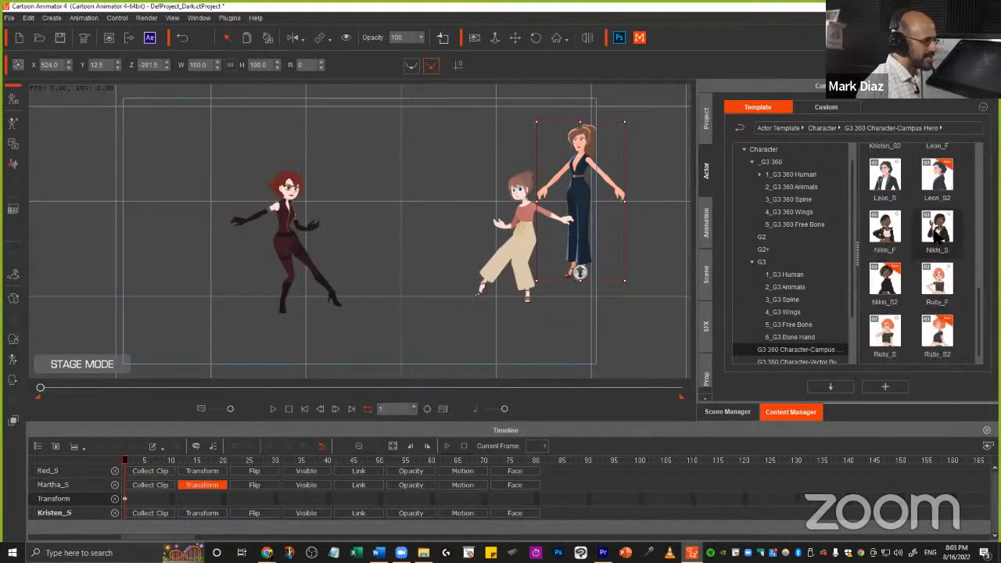
drag(937, 237, 238, 245)
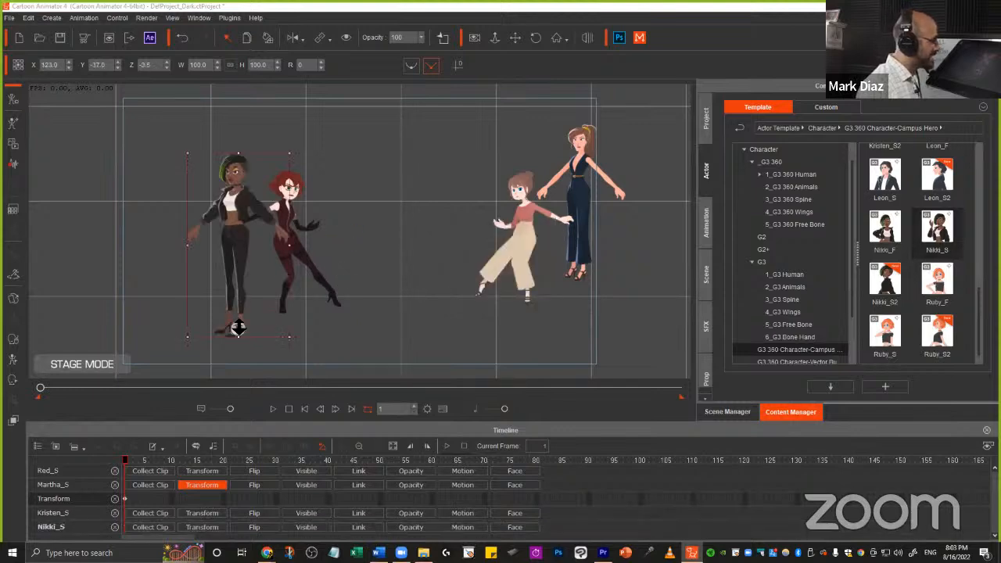
drag(239, 327, 210, 94)
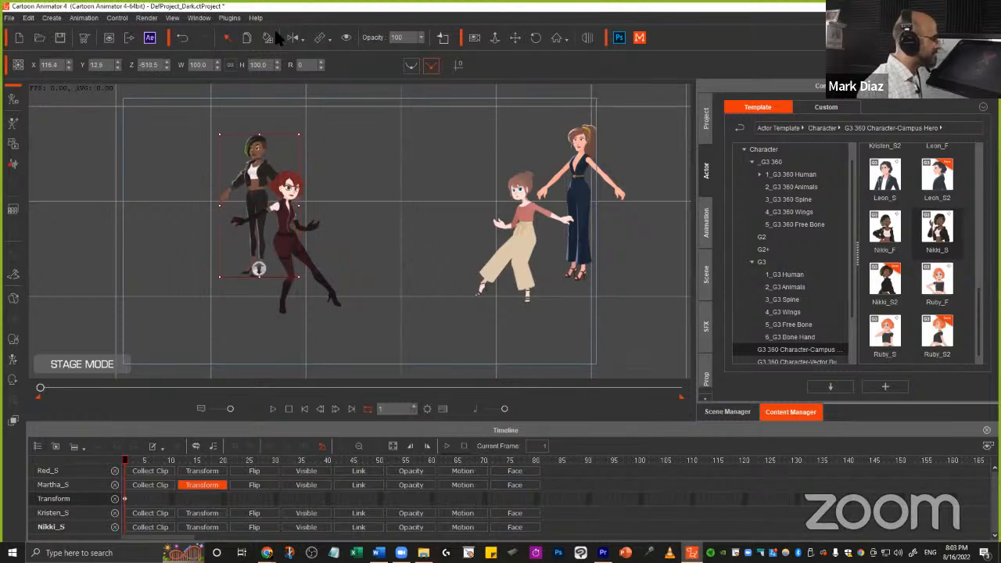
click(295, 37)
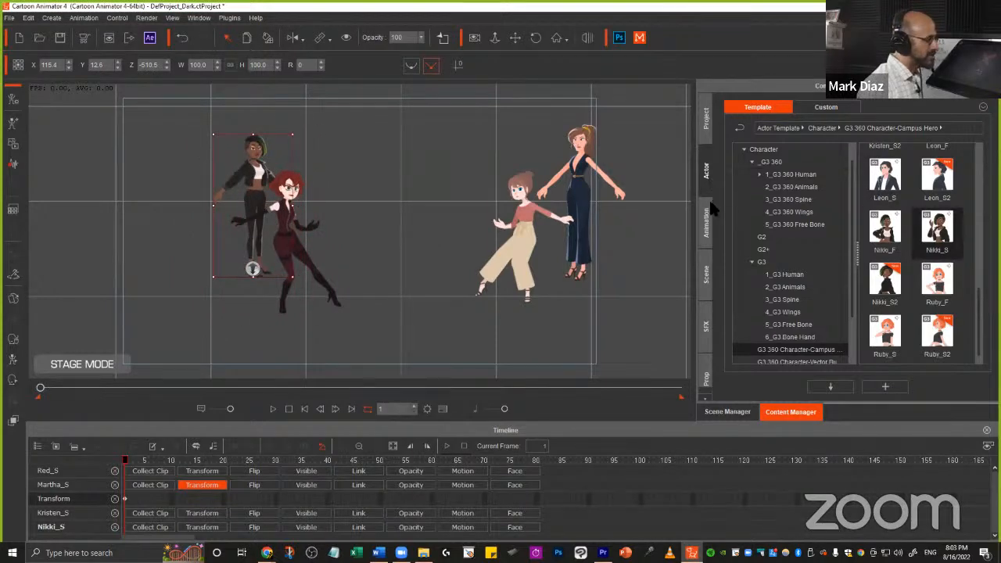
- Apply the custom Ballerina motion to Kristen_S and Nikki_S at frame 1
click(706, 227)
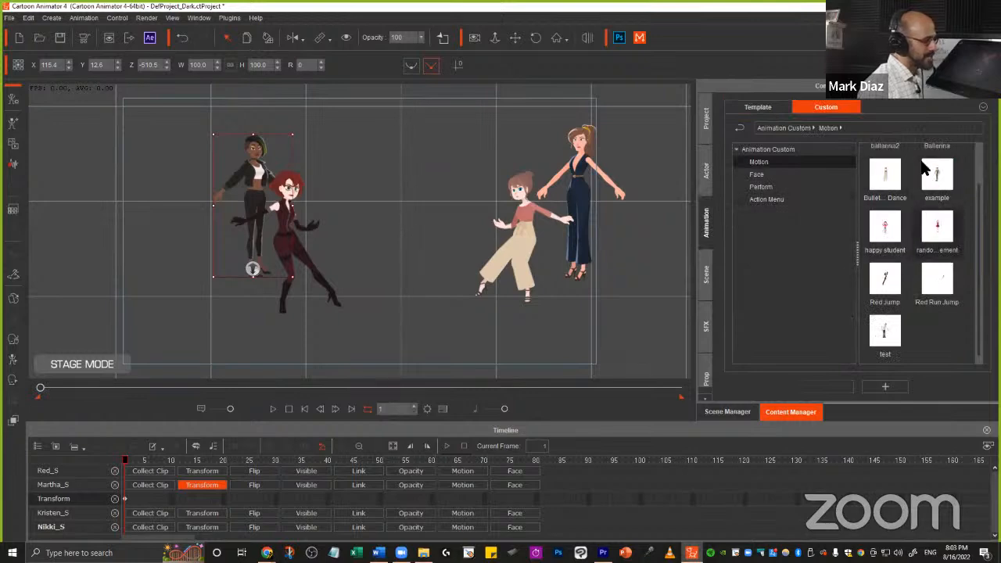
scroll(892, 207, up, 1)
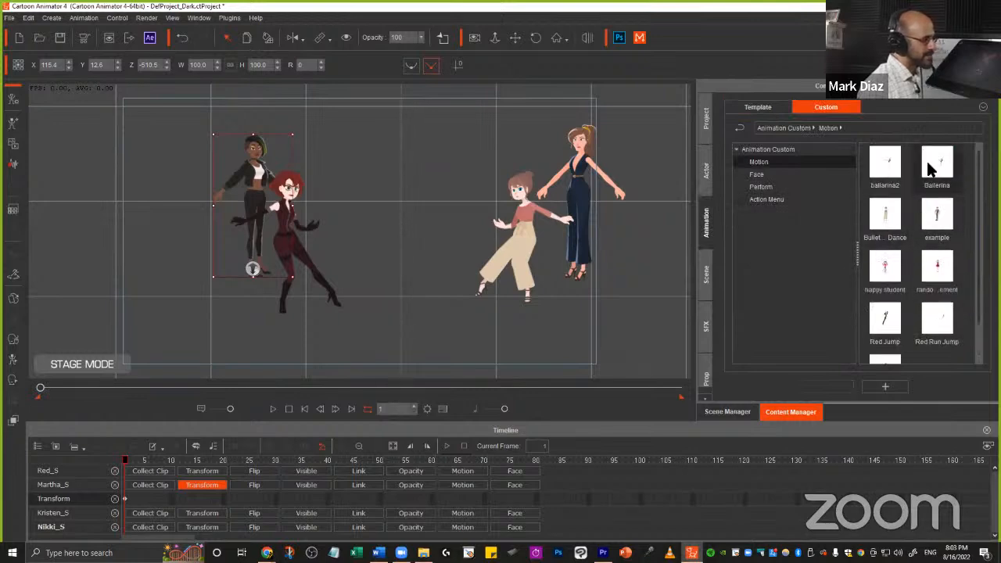
drag(937, 168, 580, 153)
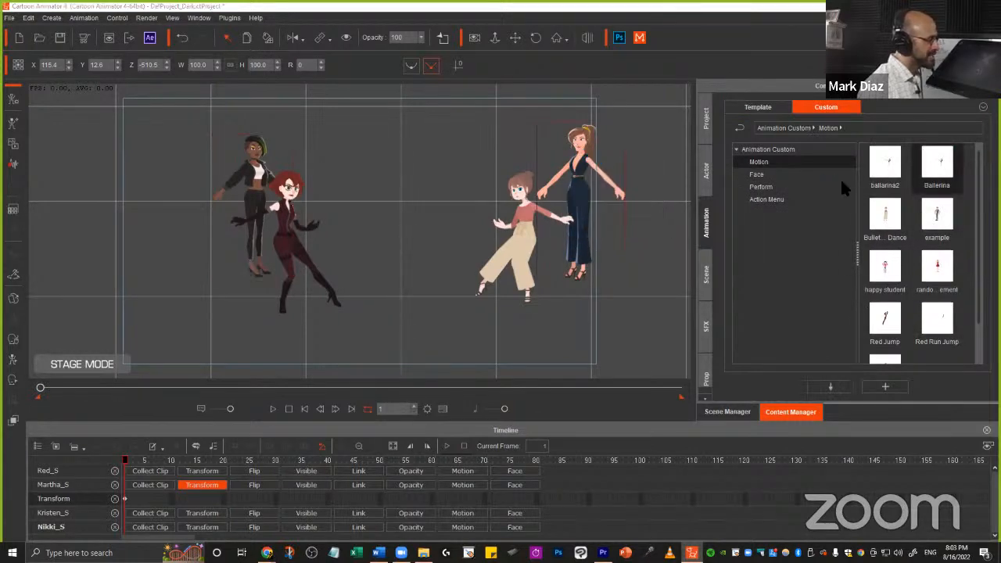
click(273, 408)
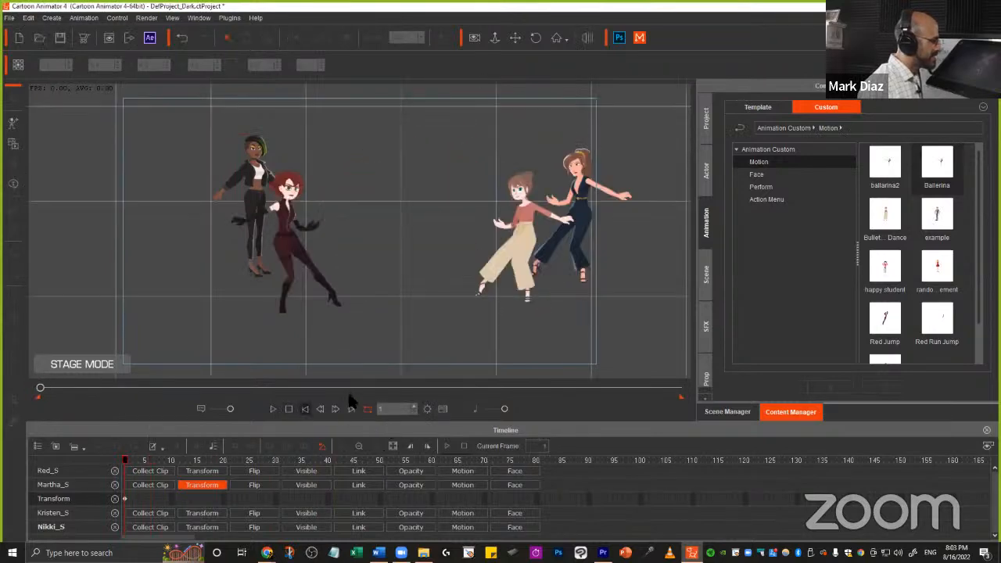
drag(944, 196, 247, 161)
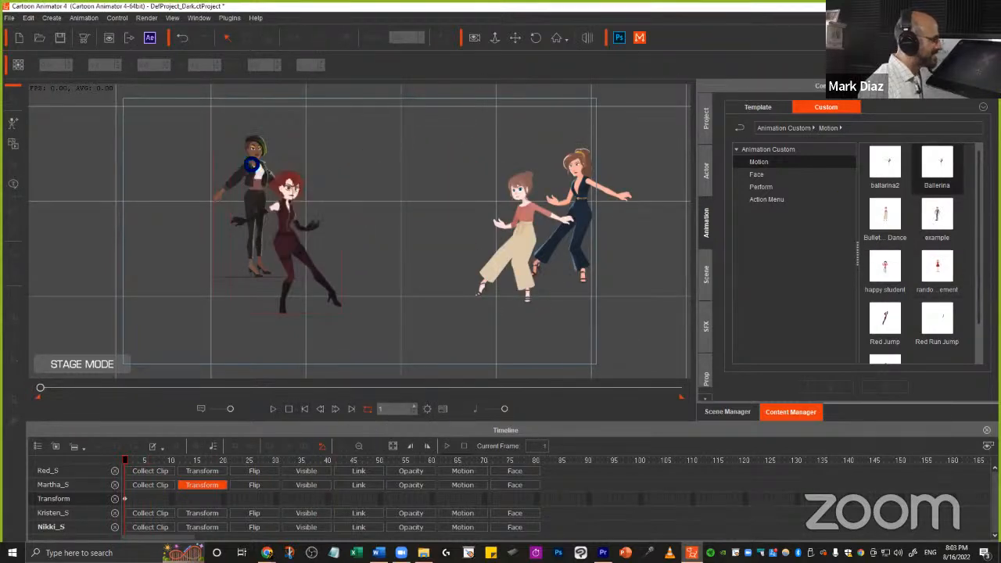
- Play the four characters' ballet dance, then replay it from the start to review them together
key(space)
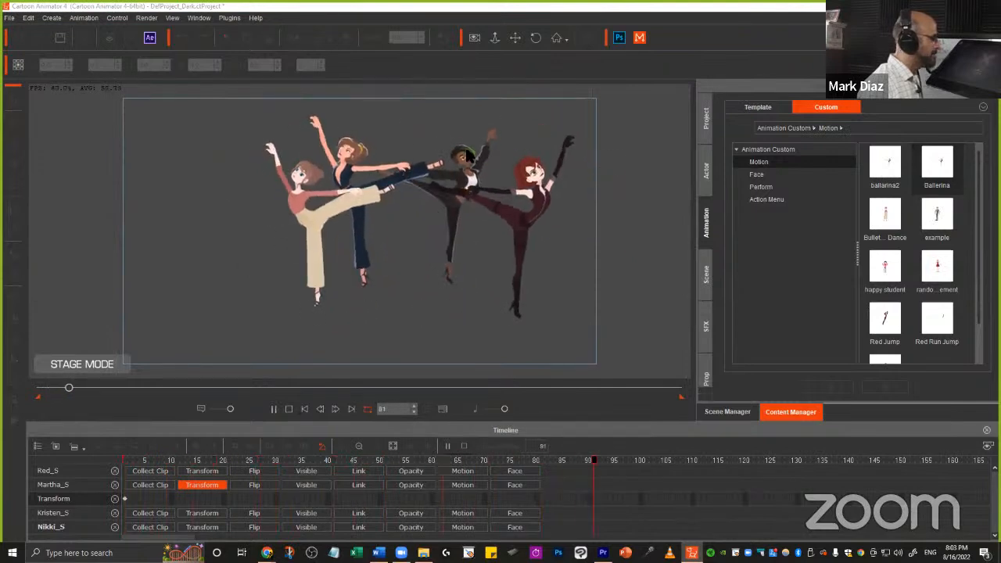
key(space)
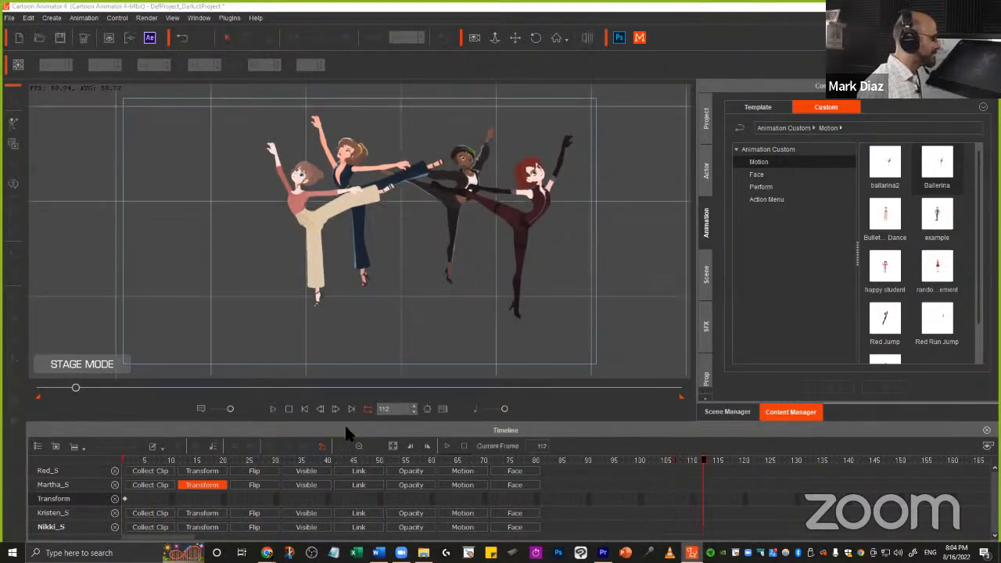
click(286, 410)
click(273, 409)
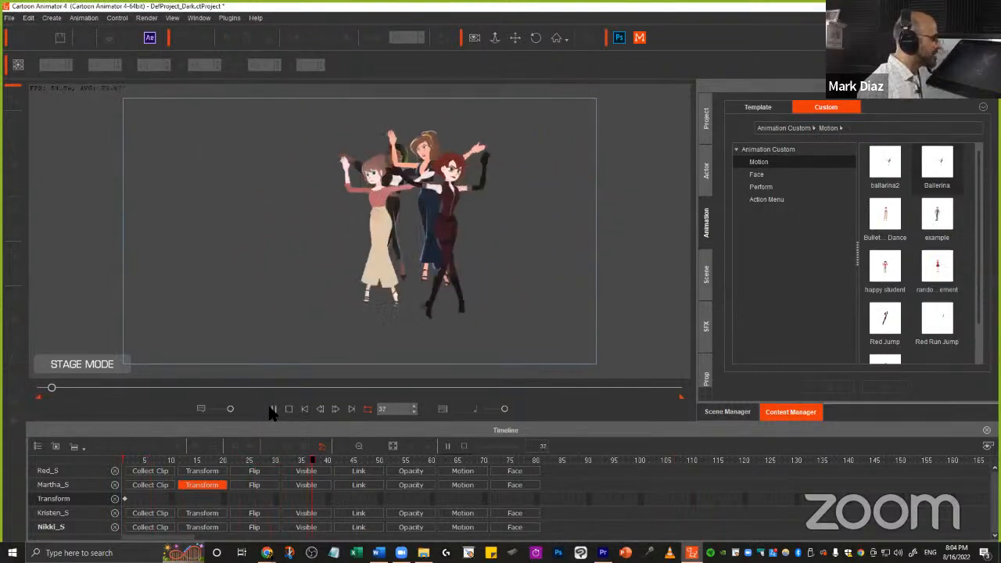
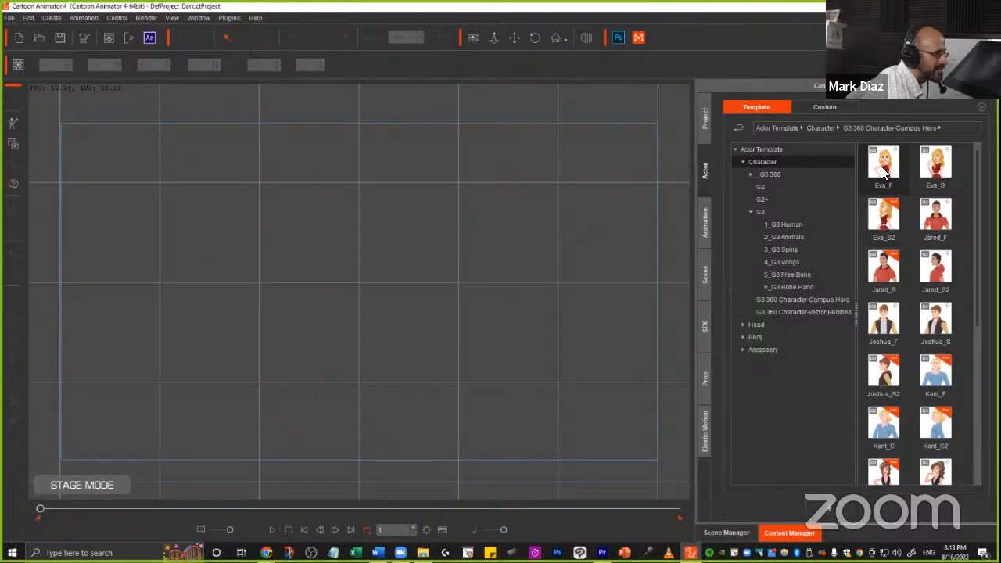
- In the empty project, add the Eva_F Campus Hero template on the left side of the stage and select her
drag(884, 173, 218, 287)
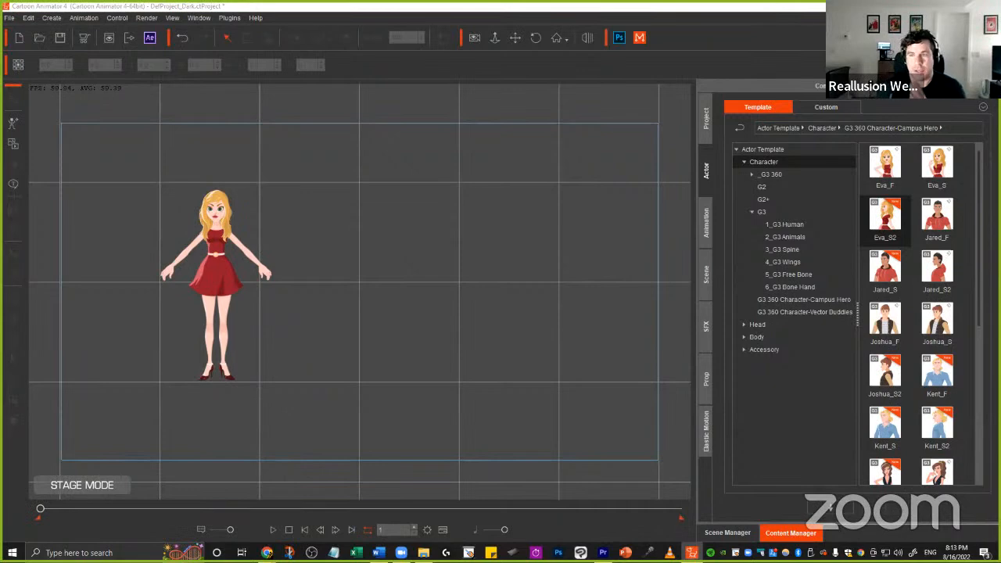
click(205, 263)
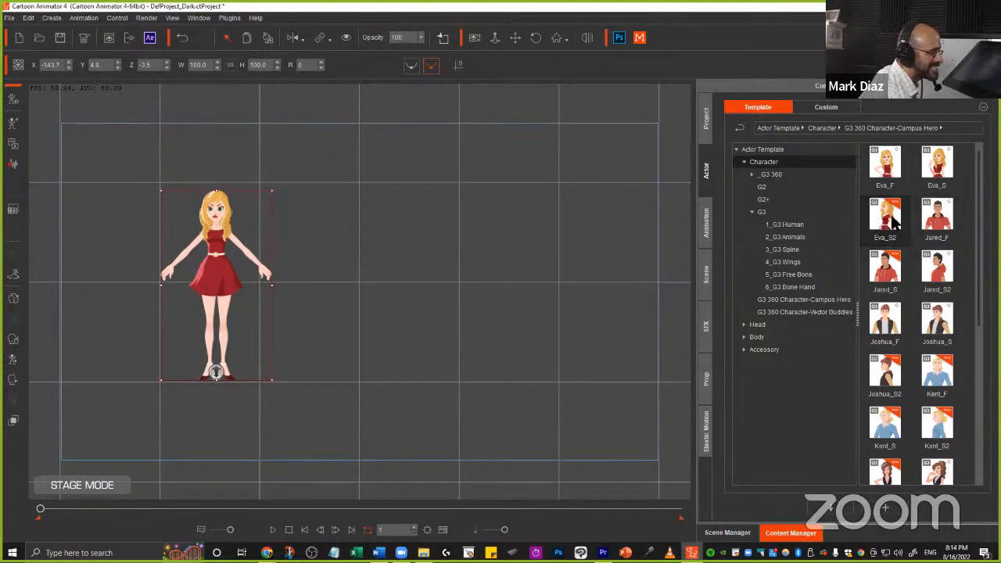
- Add the Eva_S2 template to the stage and move her directly over Eva_F
drag(898, 221, 421, 294)
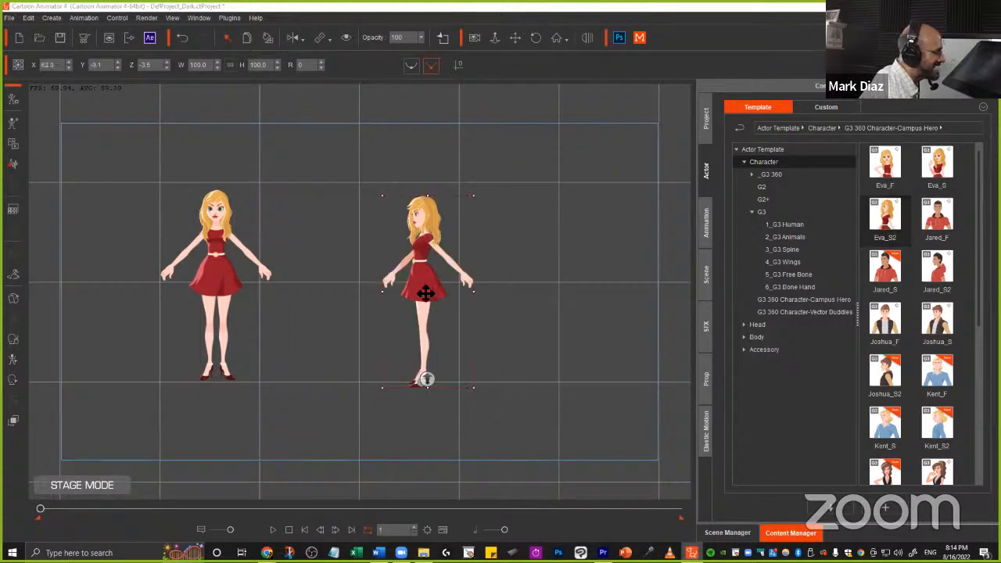
drag(426, 293, 207, 284)
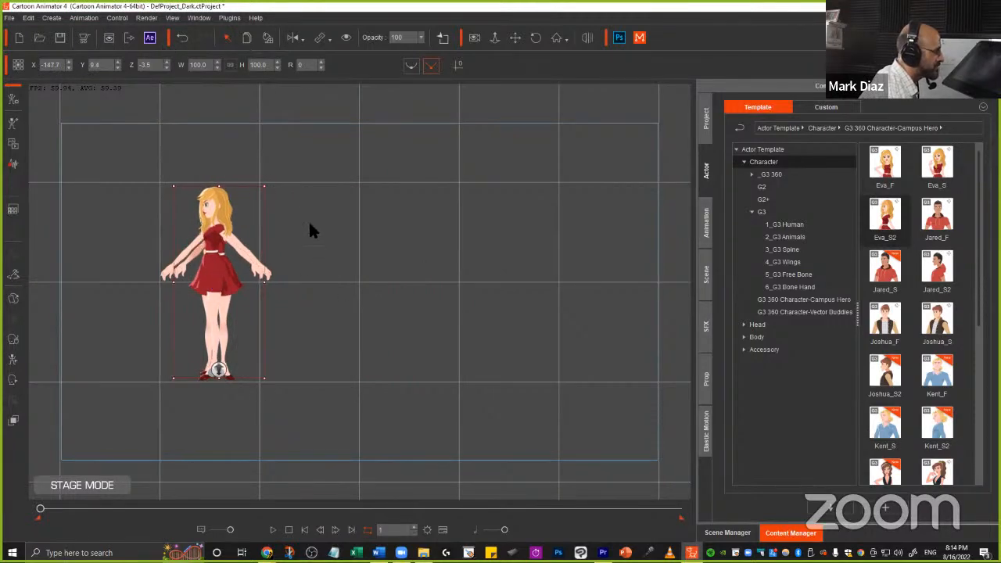
- Sketch a temporary arrow on the screen running from the overlapped characters across the stage, and clear the drawing
key(ctrl)
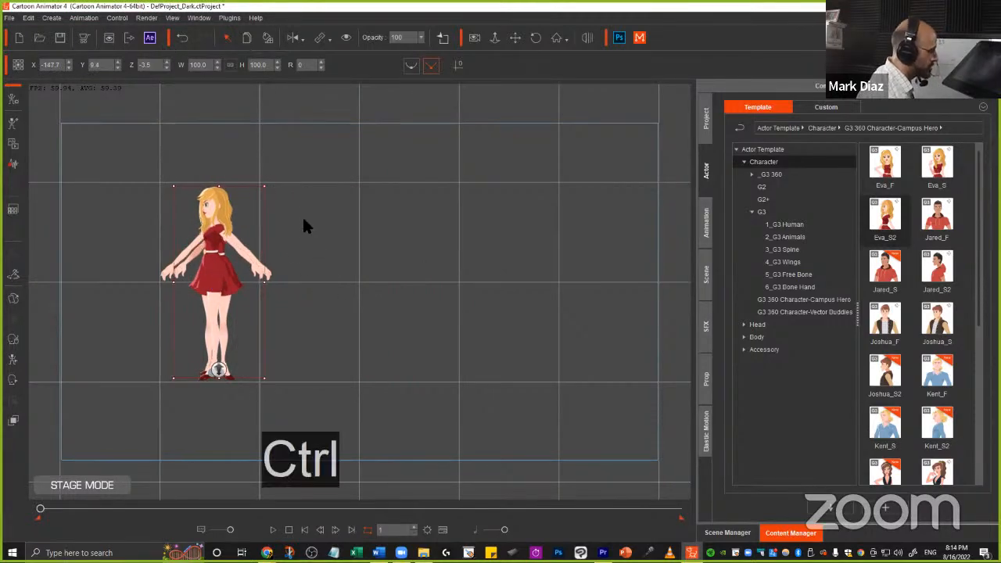
drag(251, 249, 518, 251)
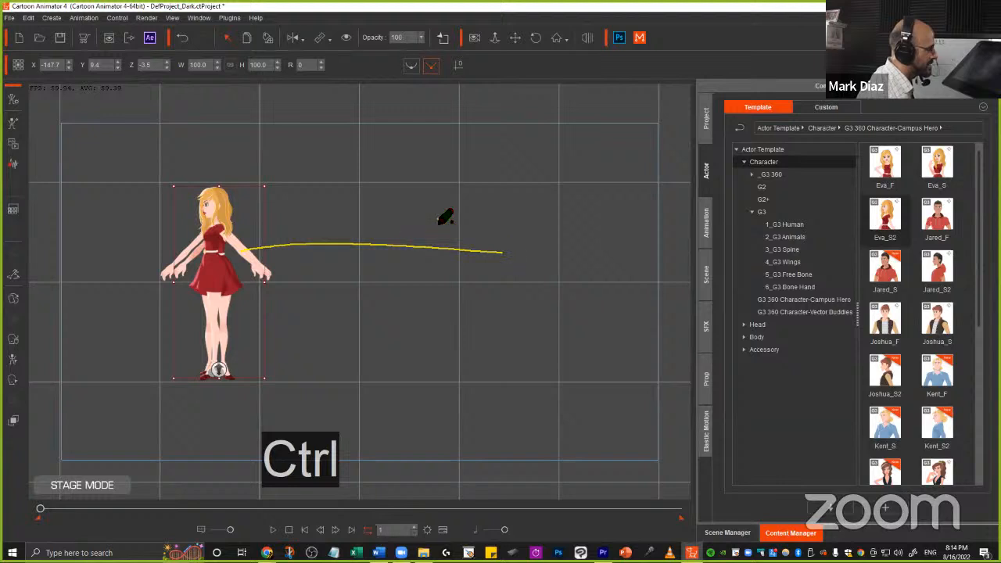
mouse_move(438, 220)
mouse_down()
mouse_move(531, 265)
mouse_move(467, 274)
mouse_up()
right_click(264, 197)
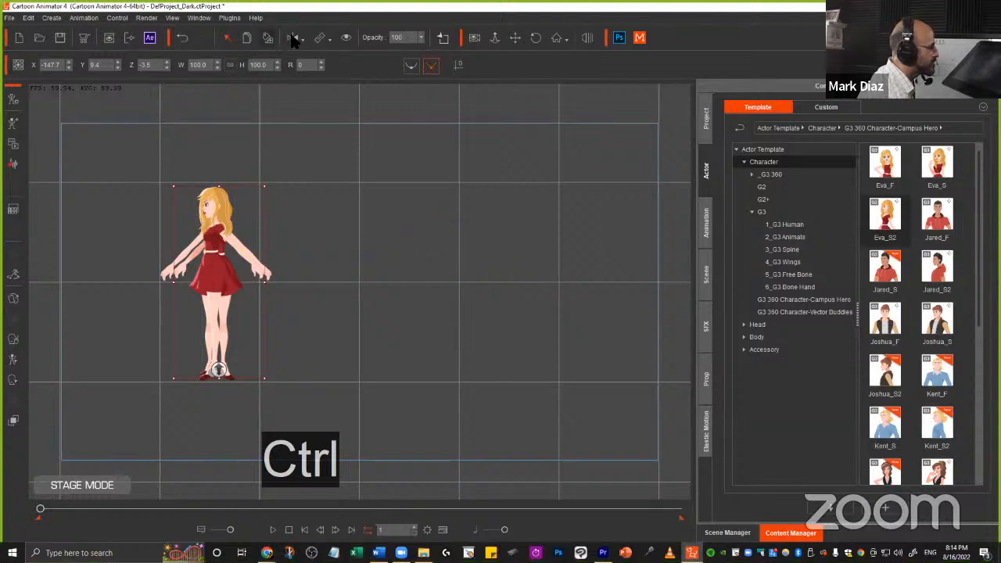
- Flip Eva_S2 horizontally, line her up over Eva_F at about X -139.9, Y 8.8, and hide Eva_S2
drag(217, 247, 225, 243)
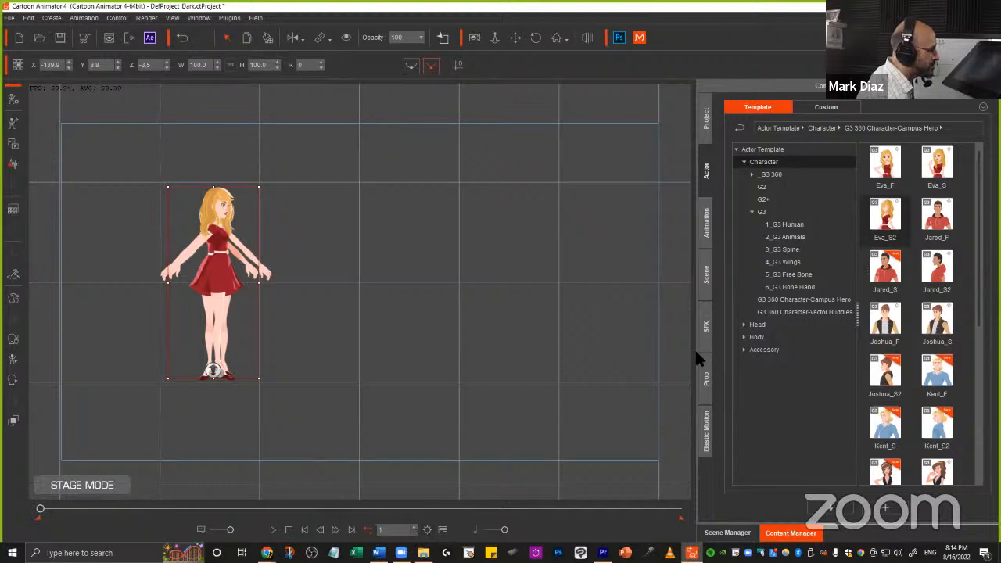
click(728, 533)
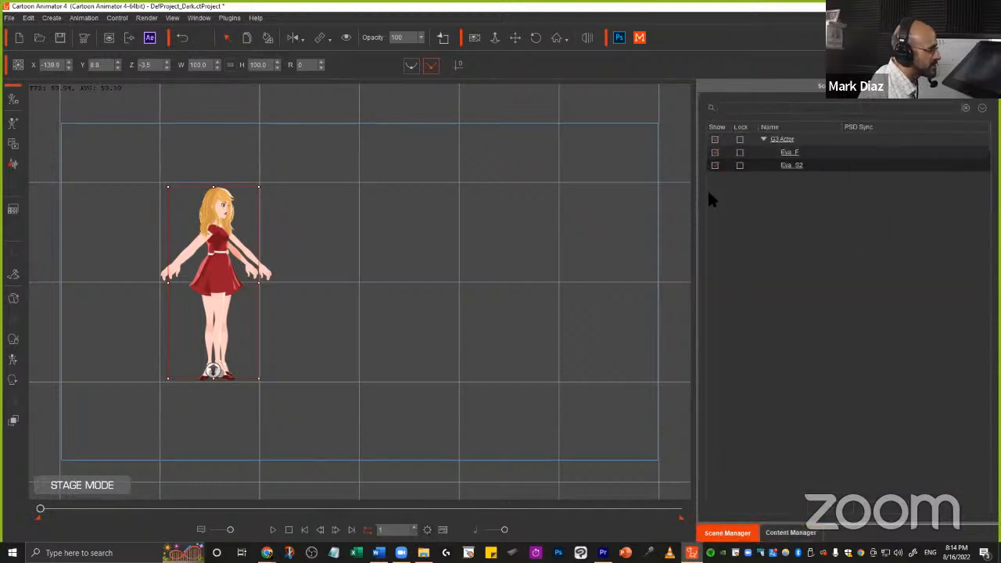
click(714, 166)
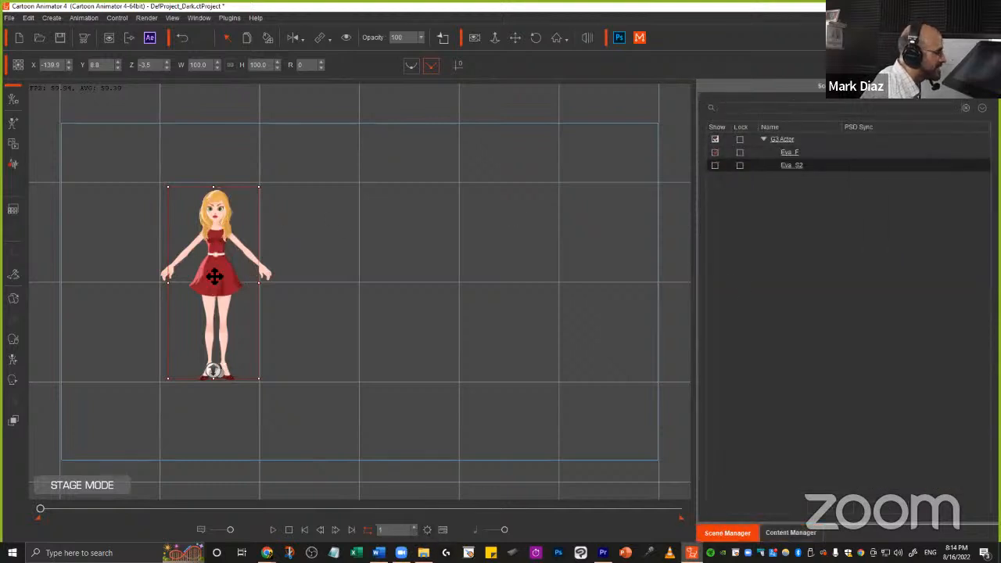
- Open the Front motion templates of _Turners_Female in the G3 Human animation library
click(794, 534)
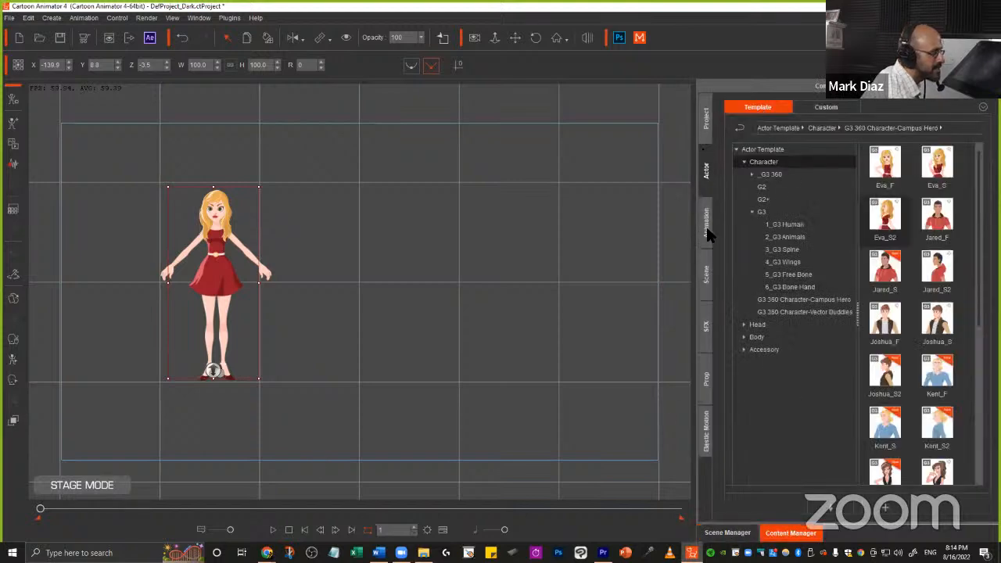
click(705, 229)
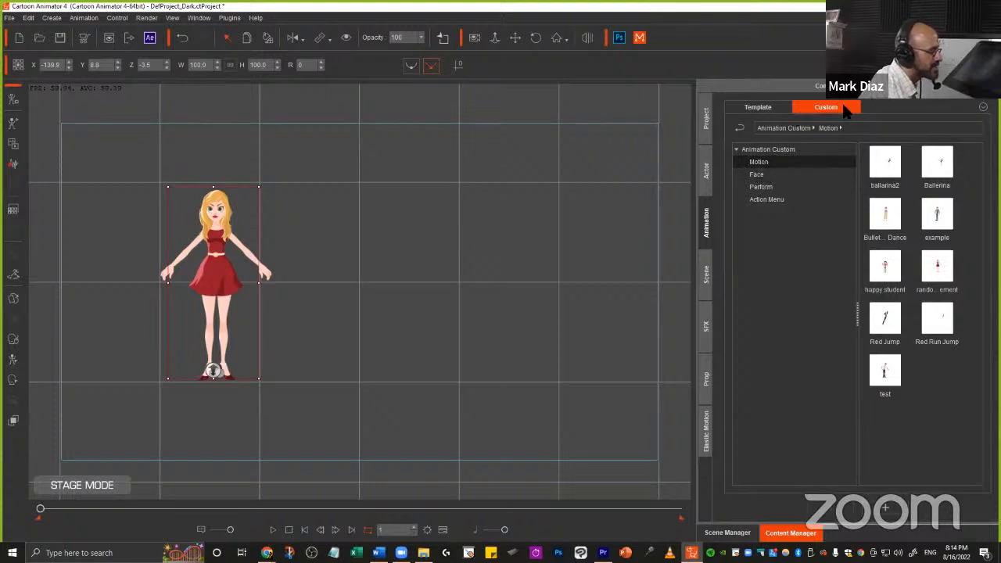
click(749, 110)
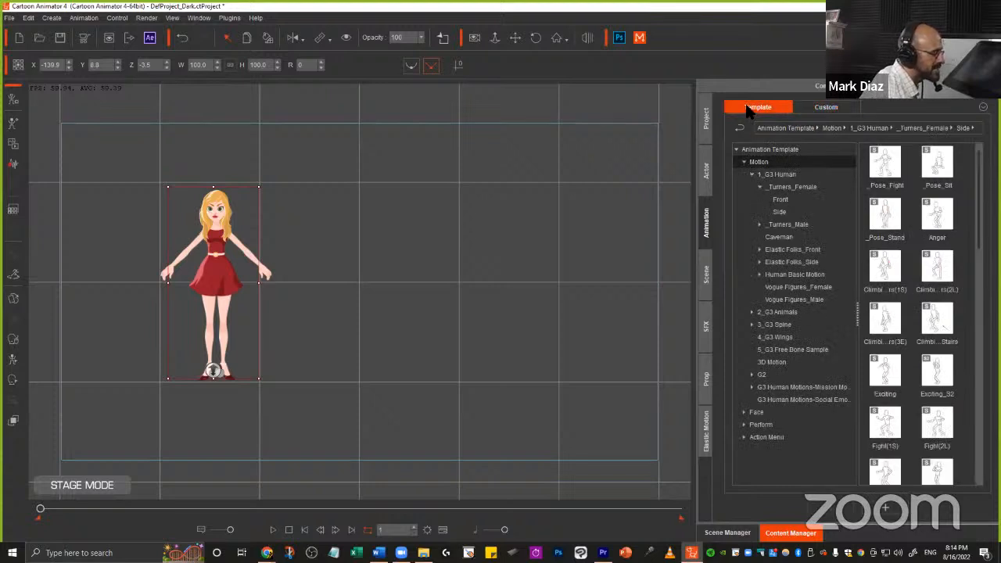
click(791, 186)
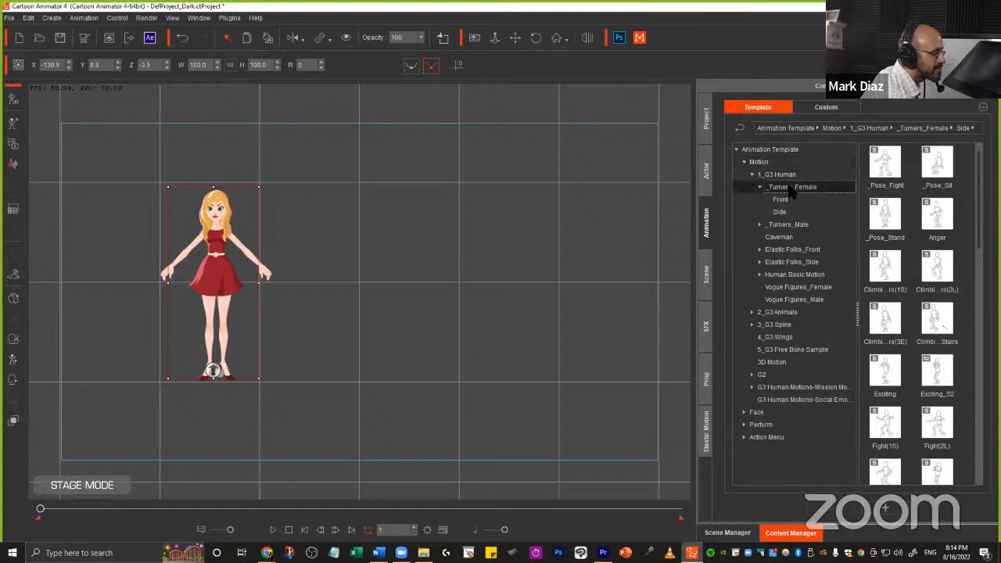
double_click(884, 164)
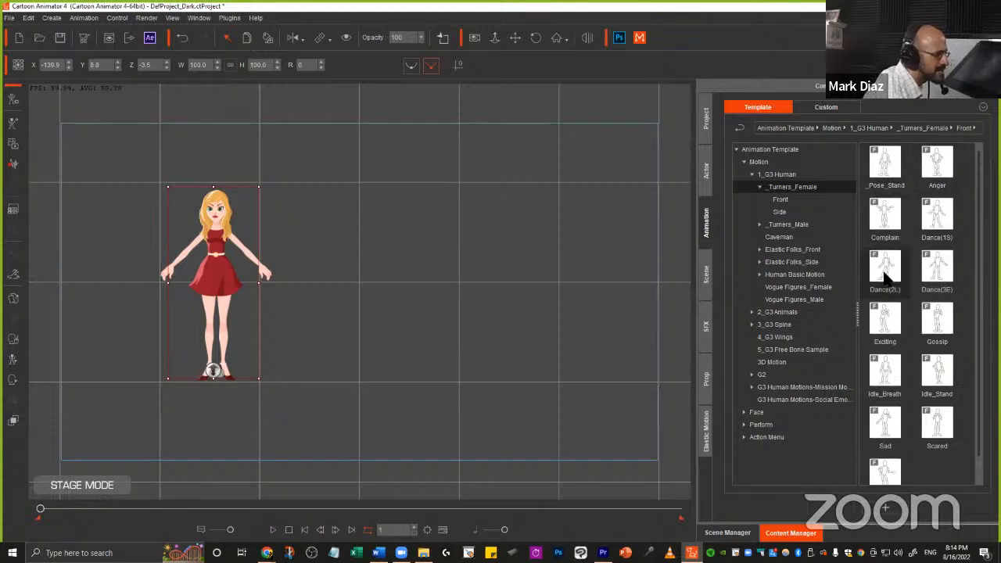
- Try the Idle_Breath motion on Eva_F, undo it, and apply the Idle_Stand motion instead
double_click(885, 374)
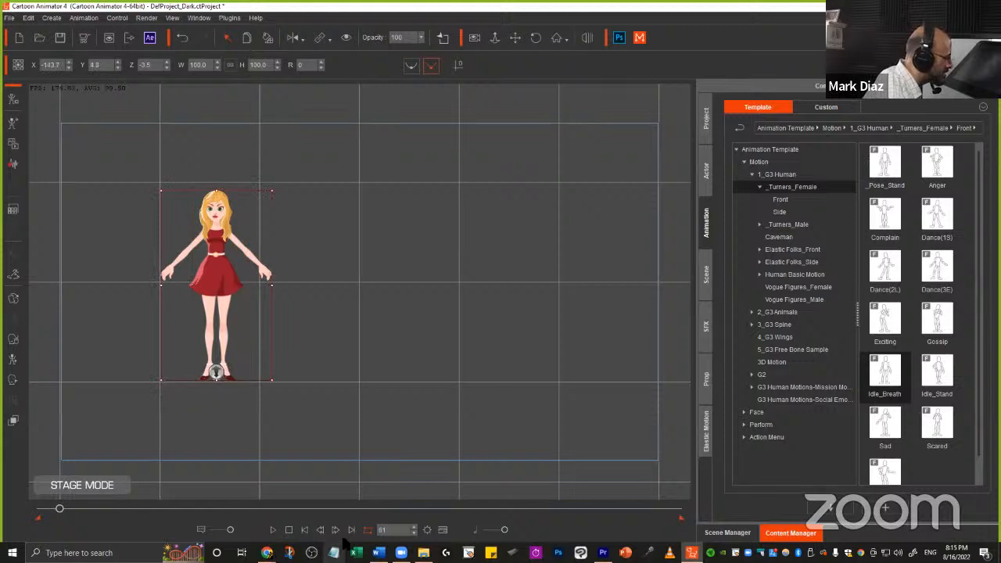
key(ctrl+z)
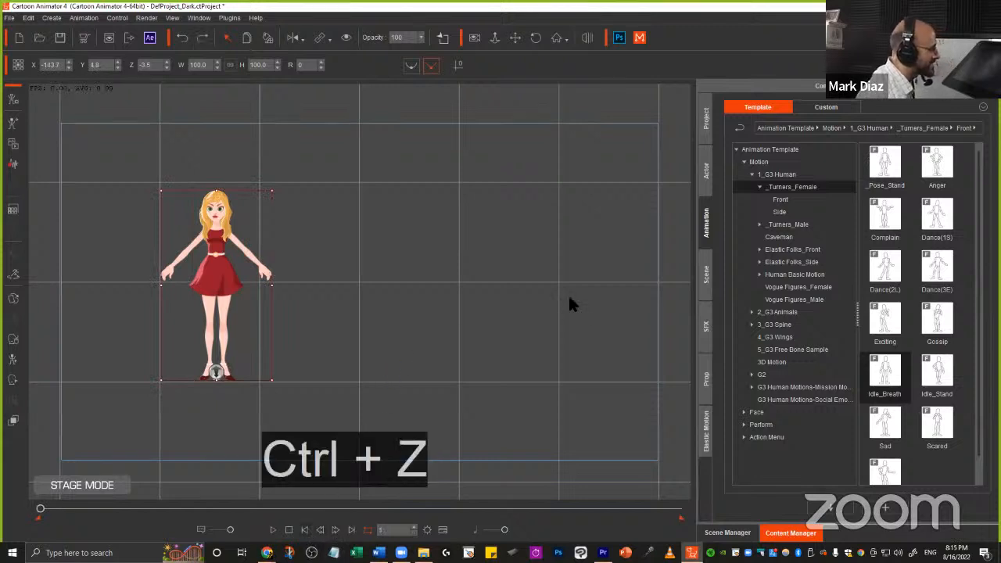
double_click(939, 377)
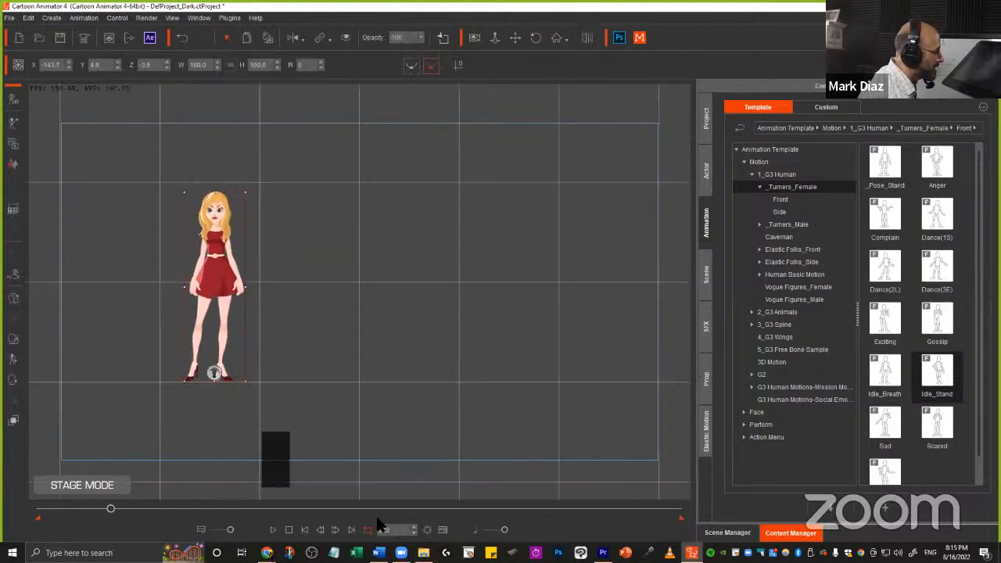
- Show only Eva_F's Motion track in the timeline and move to frame 210 at the end of the Idle_Stand clip
click(442, 530)
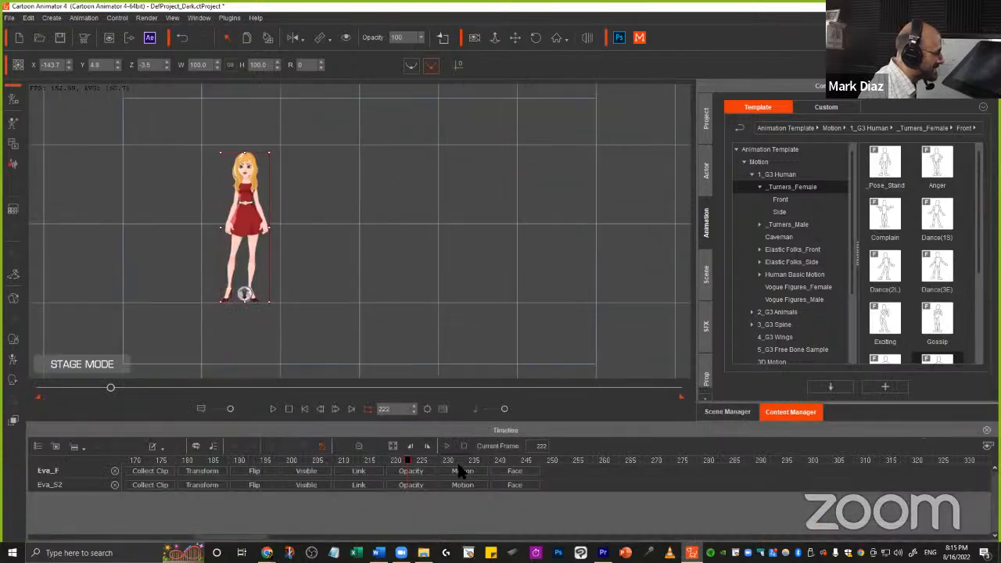
key(ctrl)
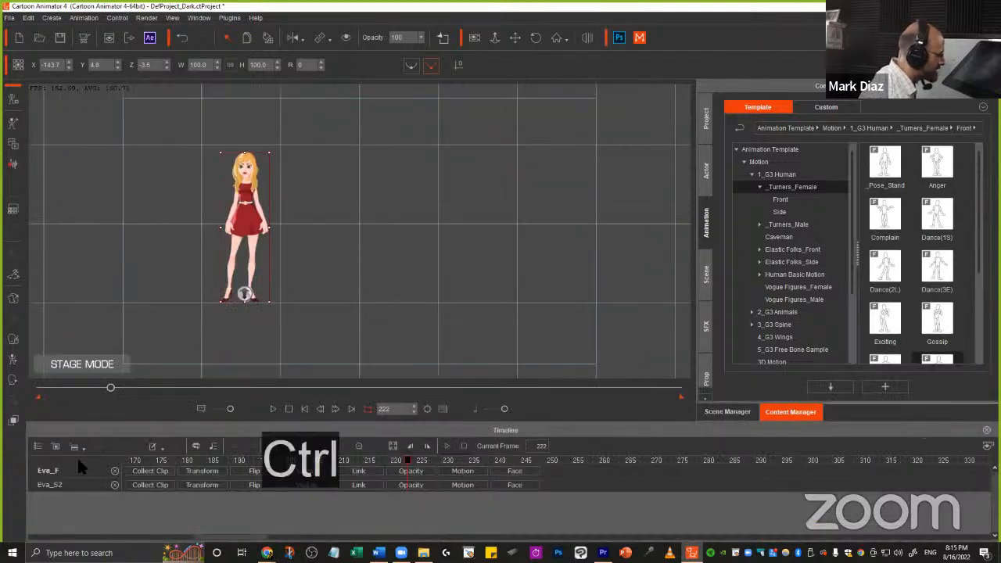
click(56, 444)
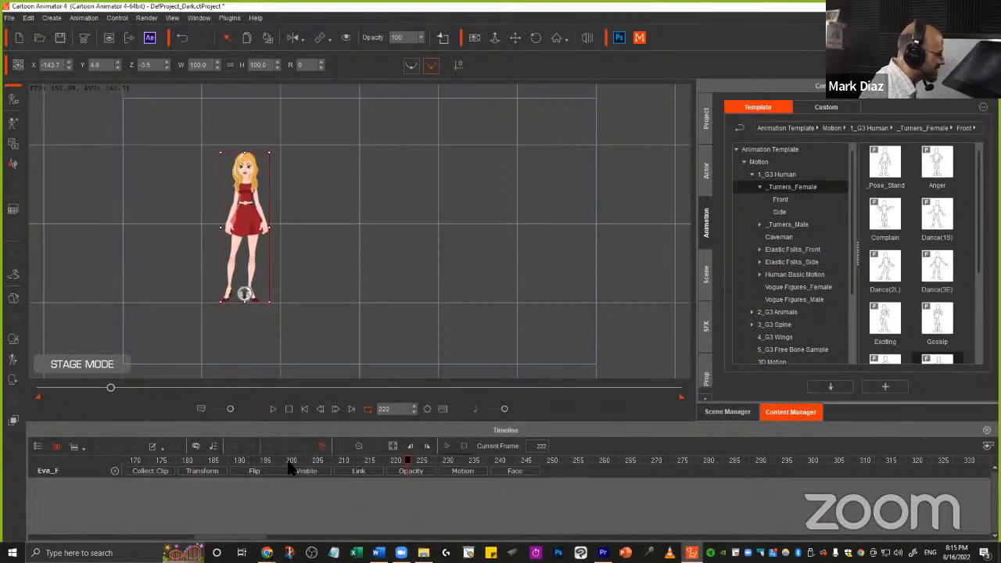
click(462, 473)
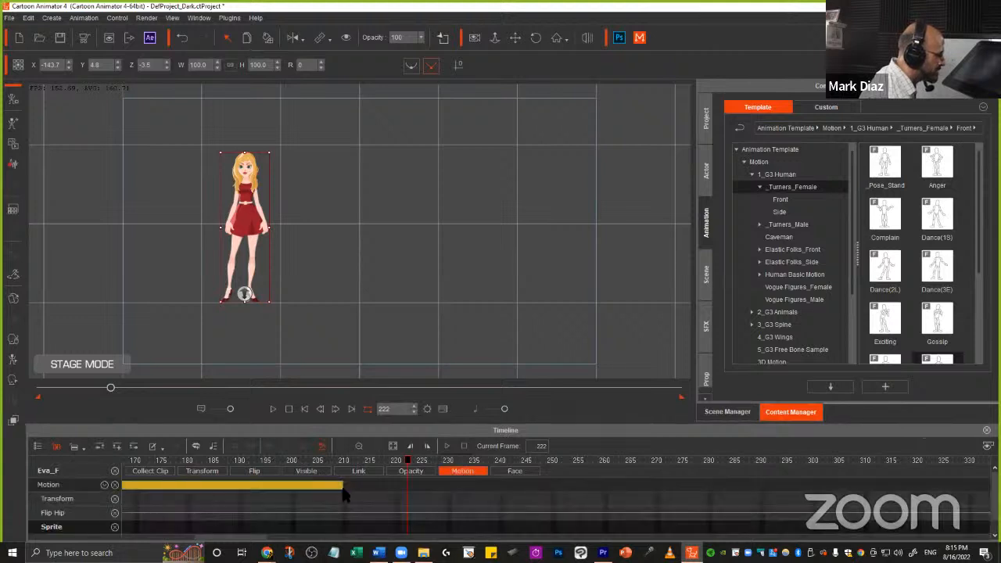
click(346, 481)
click(344, 461)
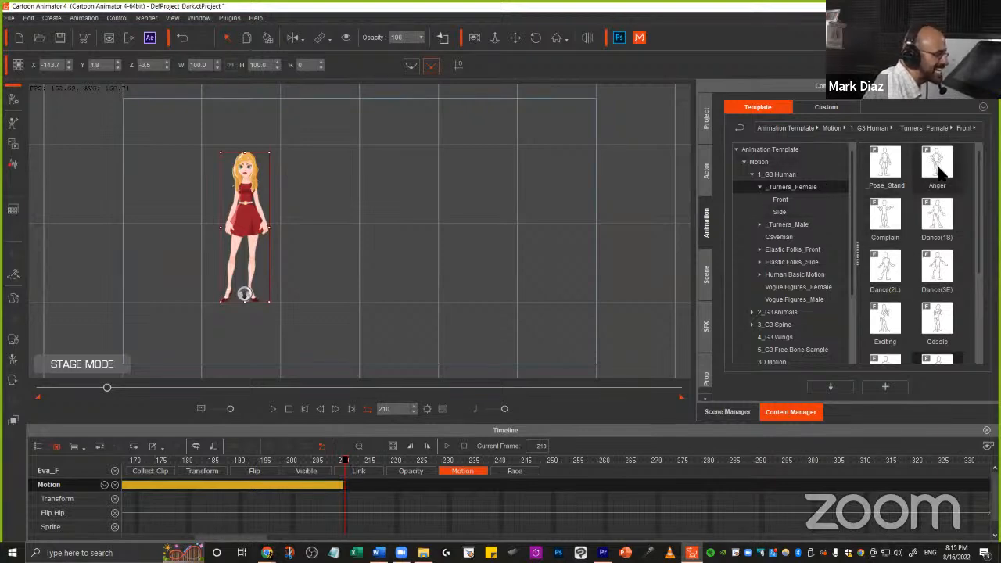
- Apply the _Turners_Female side motion Walk Forward(1S) to Eva_F at frame 210
click(780, 212)
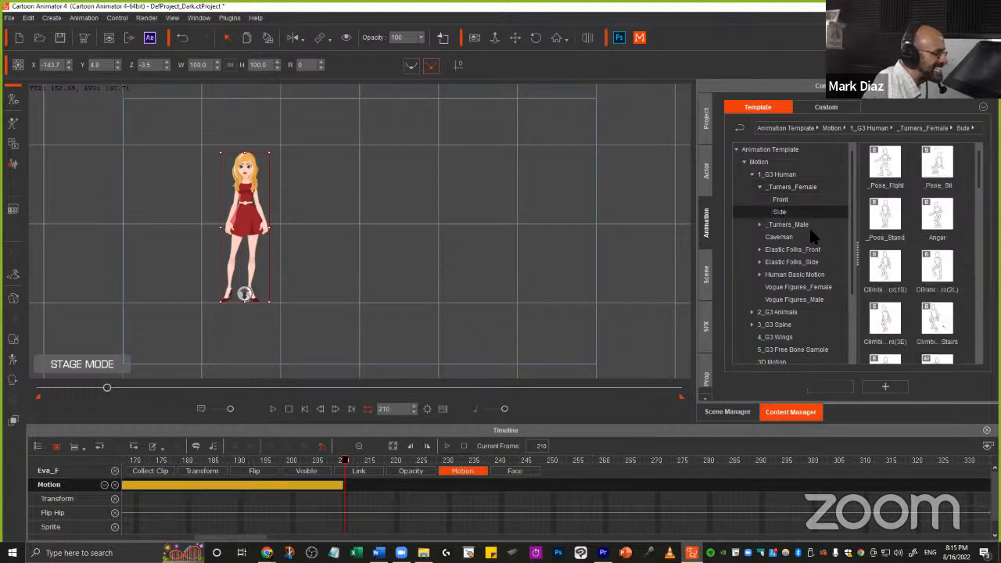
scroll(888, 235, down, 10)
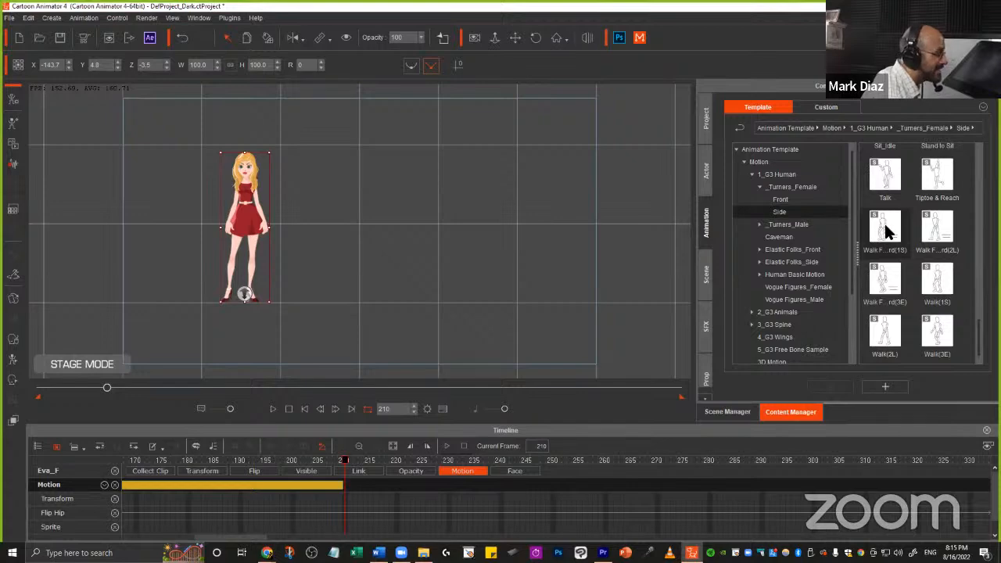
double_click(885, 224)
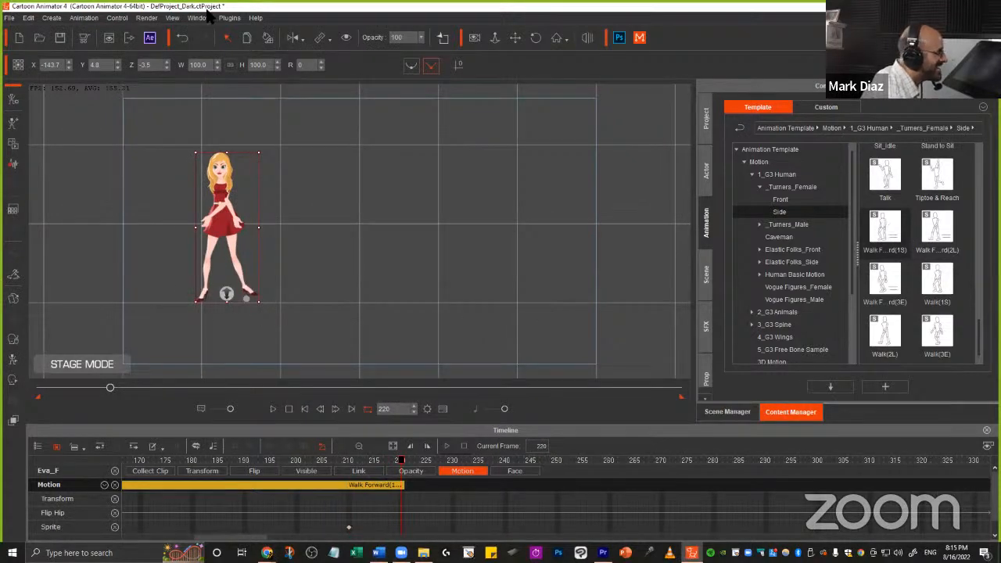
- Flip Eva_F horizontally at frame 1 and scrub through the Idle_Stand motion to check her pose
click(305, 409)
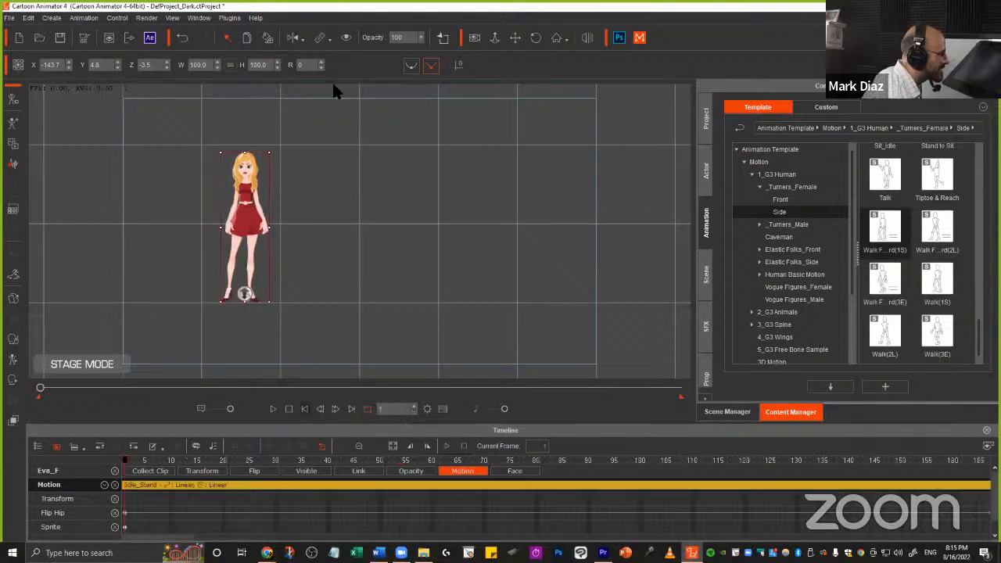
click(291, 38)
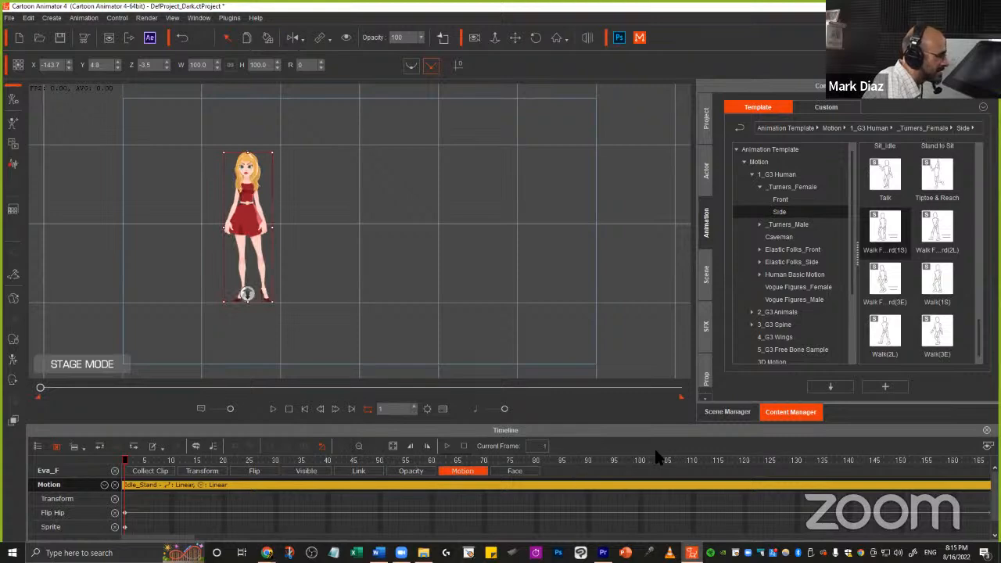
drag(655, 460, 783, 461)
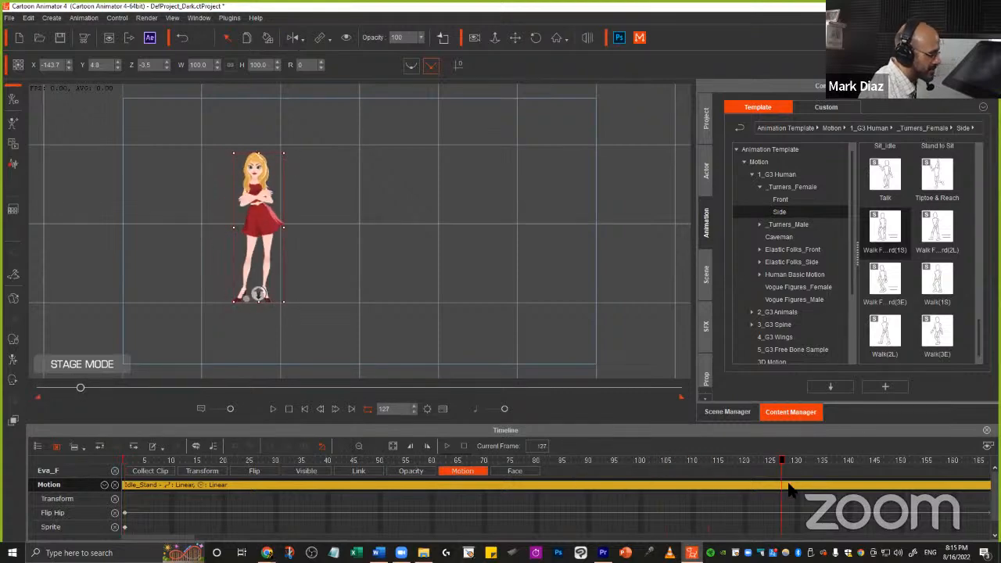
click(806, 485)
- Append the Walk Forward(2L) motion at frame 221 and the Walk Forward(3E) motion after it on Eva_F
drag(682, 521, 459, 521)
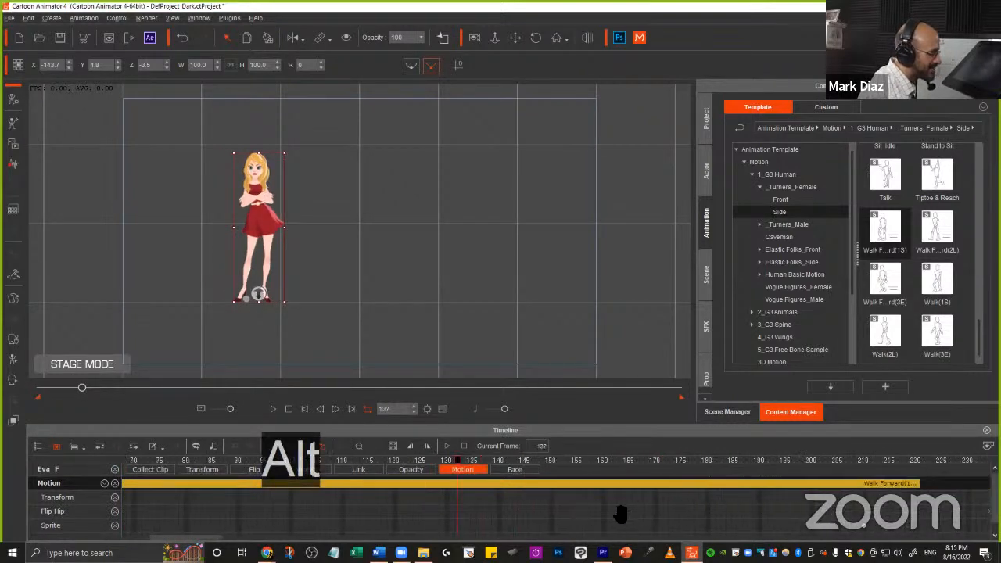
drag(621, 516, 366, 518)
click(536, 462)
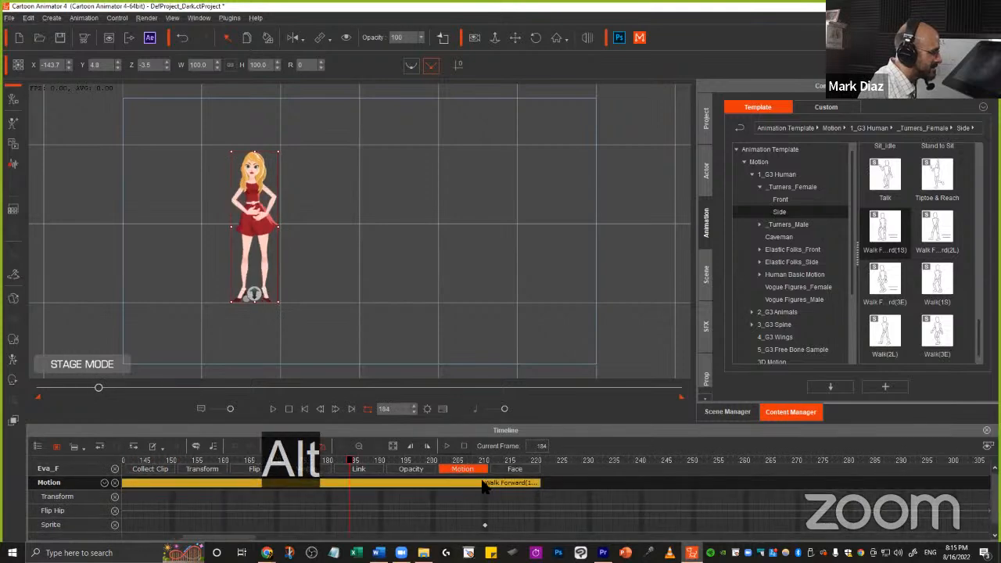
click(539, 463)
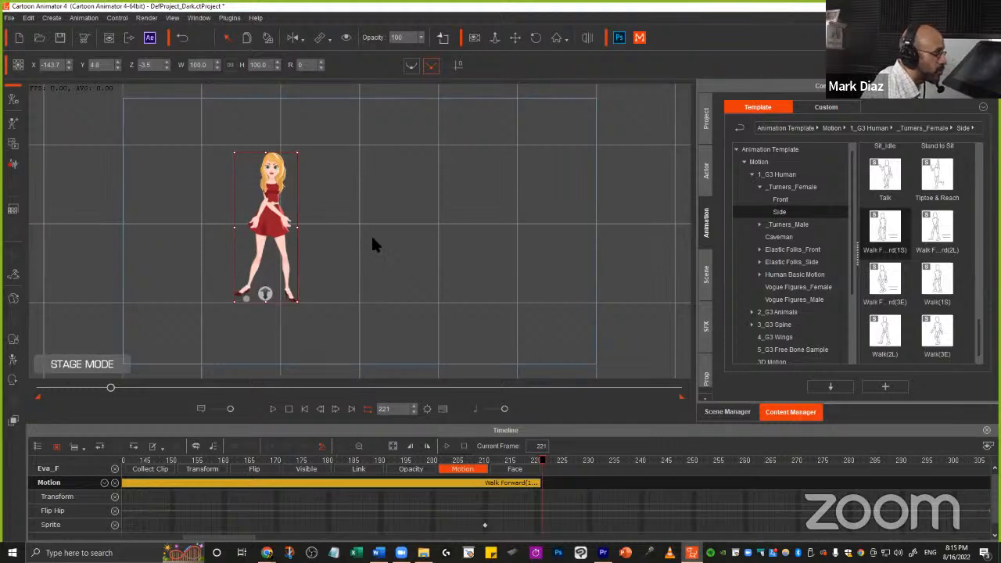
double_click(942, 233)
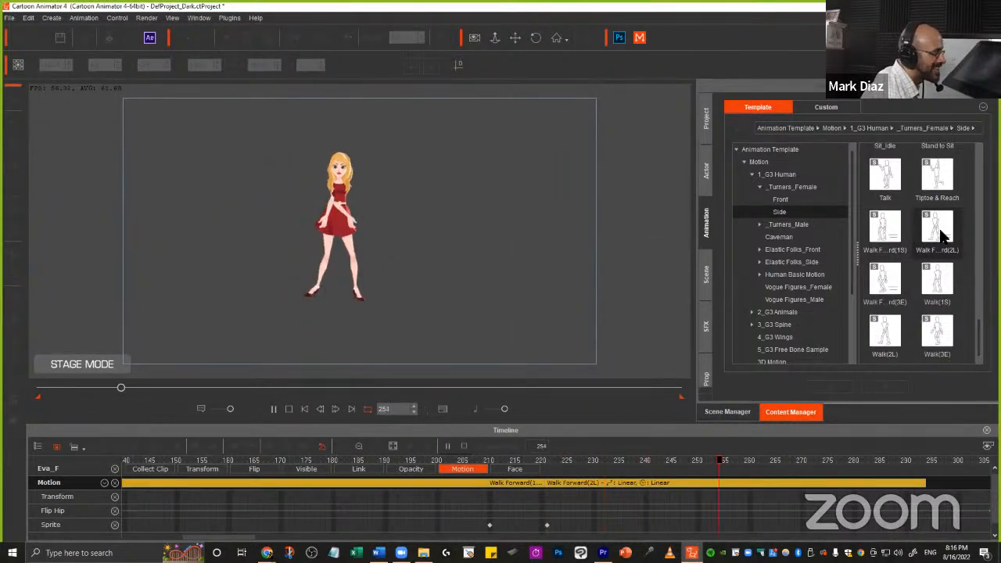
double_click(884, 278)
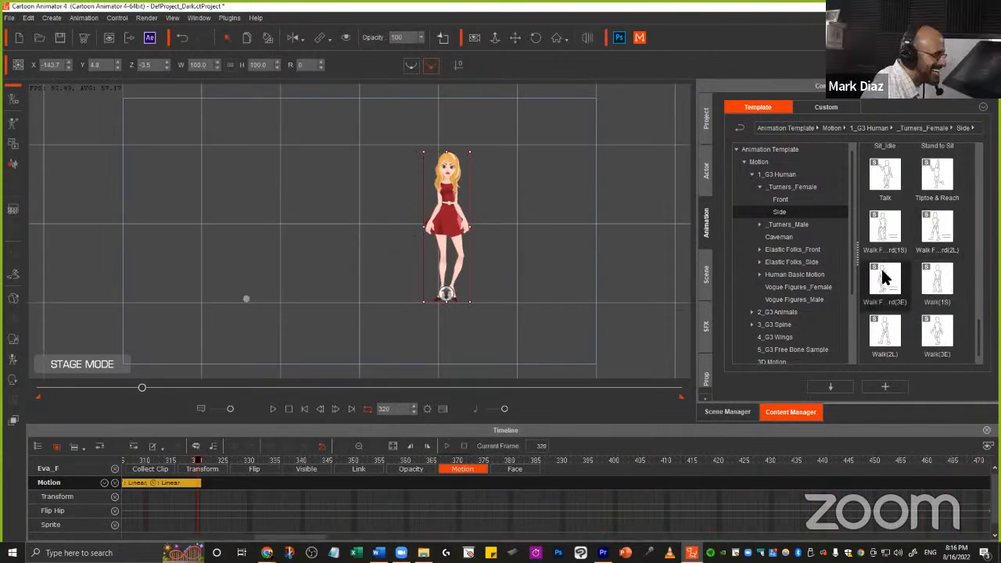
- Add the _Turners_Female front _Pose_Stand motion to Eva_F at frame 329 and shift it back to overlap the end of Walk Forward(3E)
drag(217, 505, 699, 514)
click(701, 515)
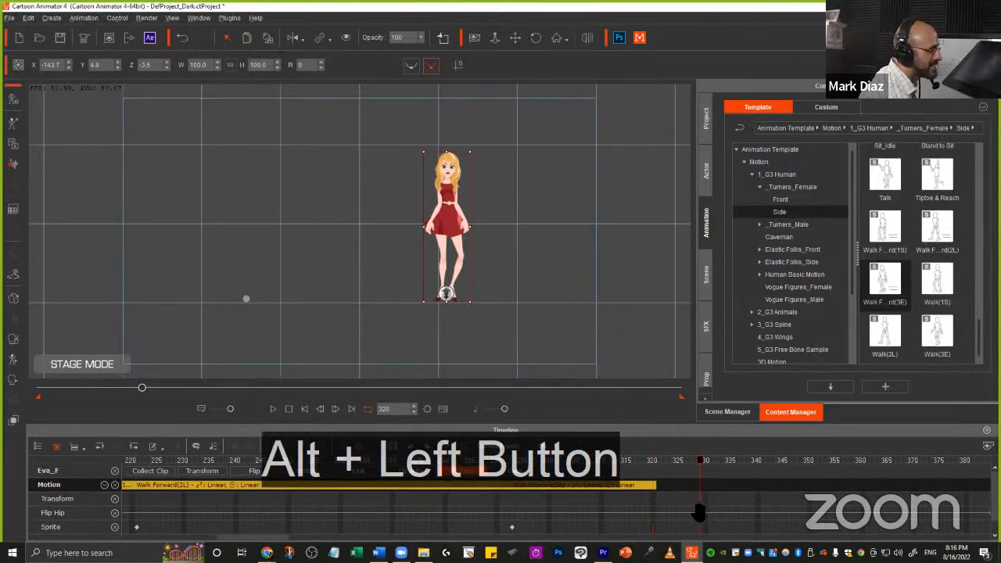
scroll(908, 297, down, 2)
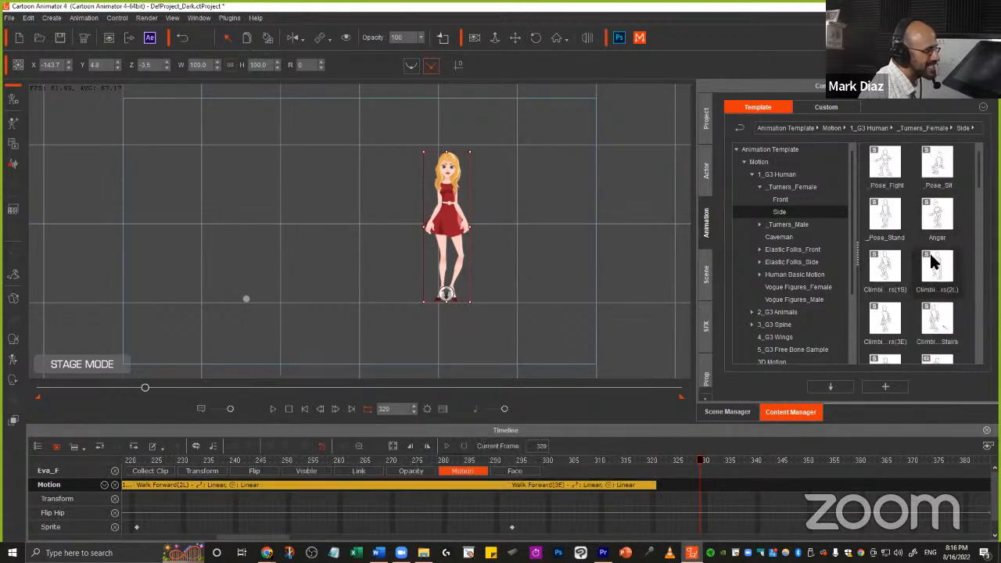
click(780, 200)
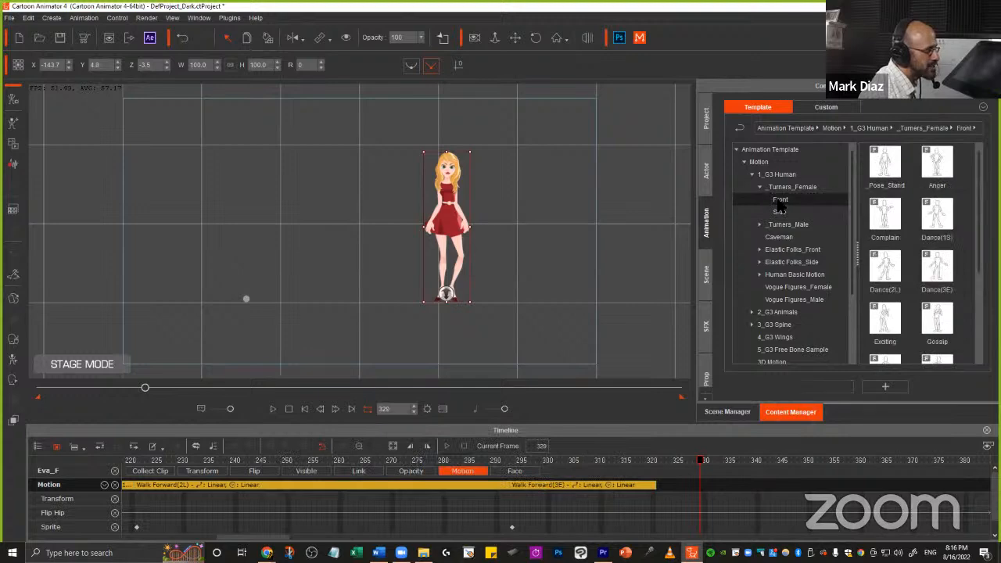
double_click(886, 168)
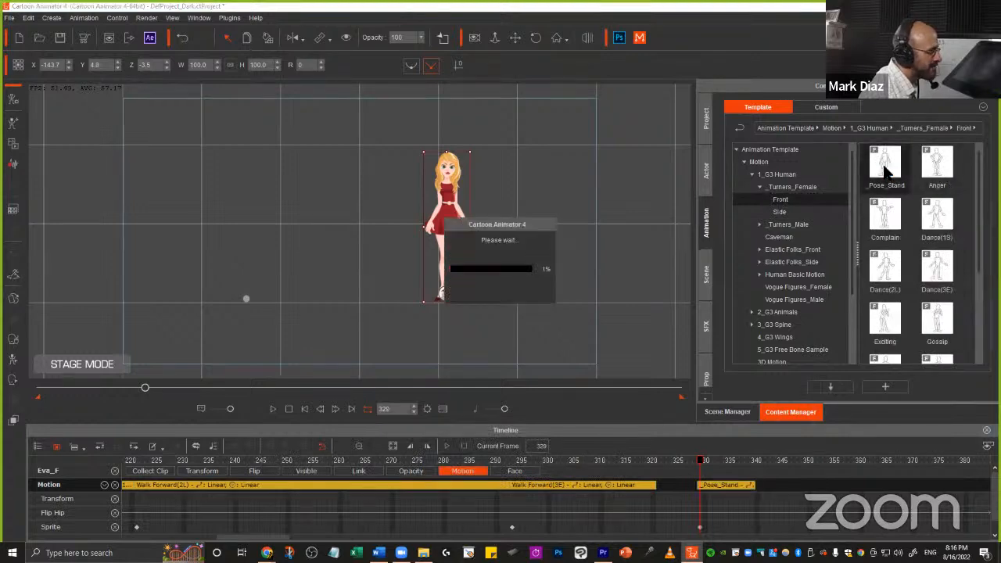
click(662, 461)
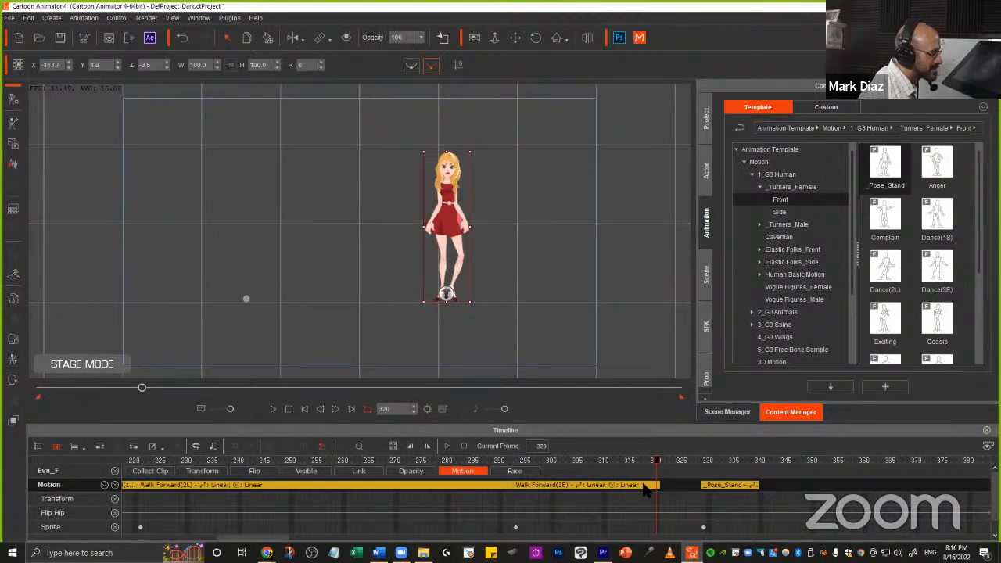
drag(654, 485, 647, 488)
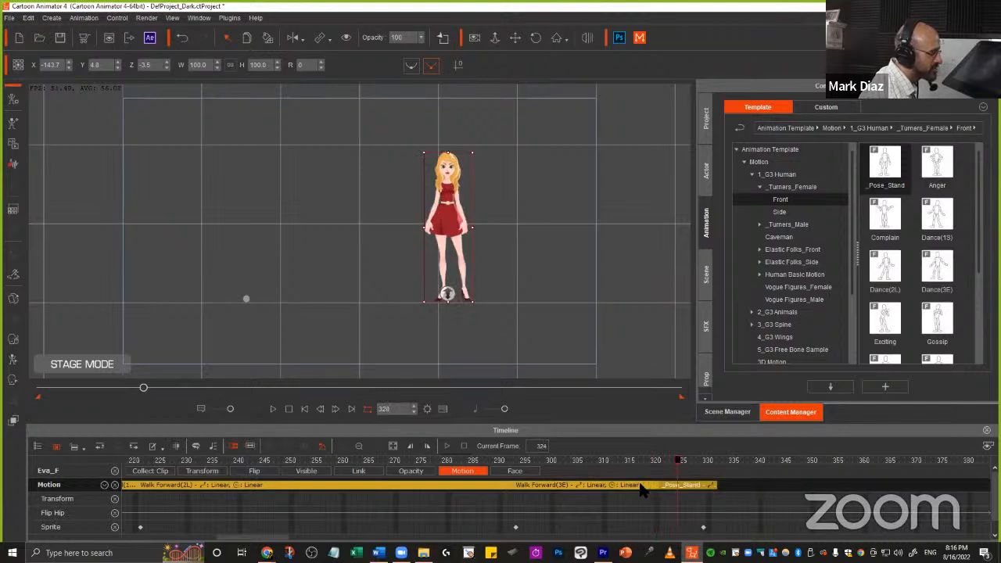
- Play back the transition from Walk Forward(3E) into _Pose_Stand on Eva_F and return to frame 1
click(619, 460)
key(space)
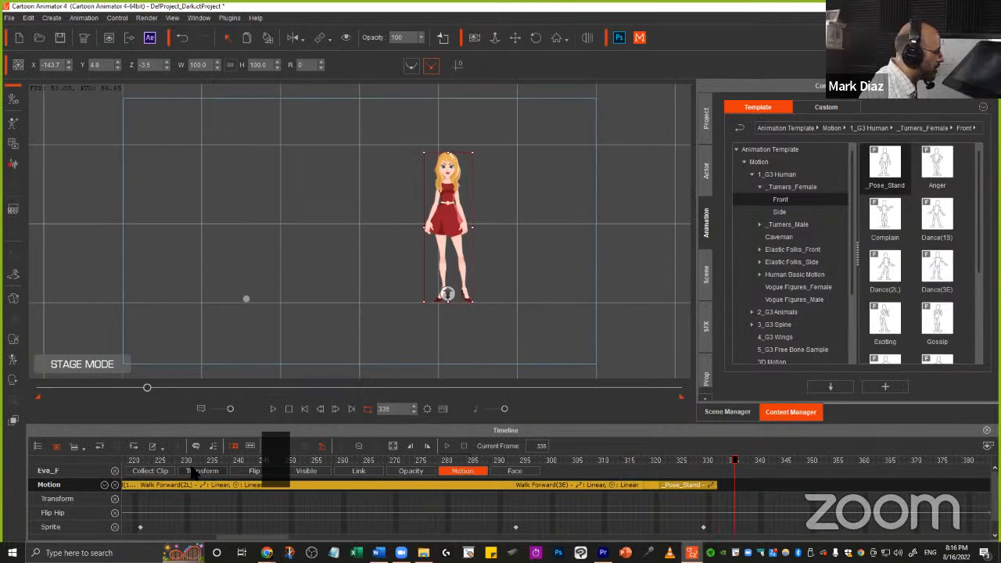
drag(187, 462, 62, 473)
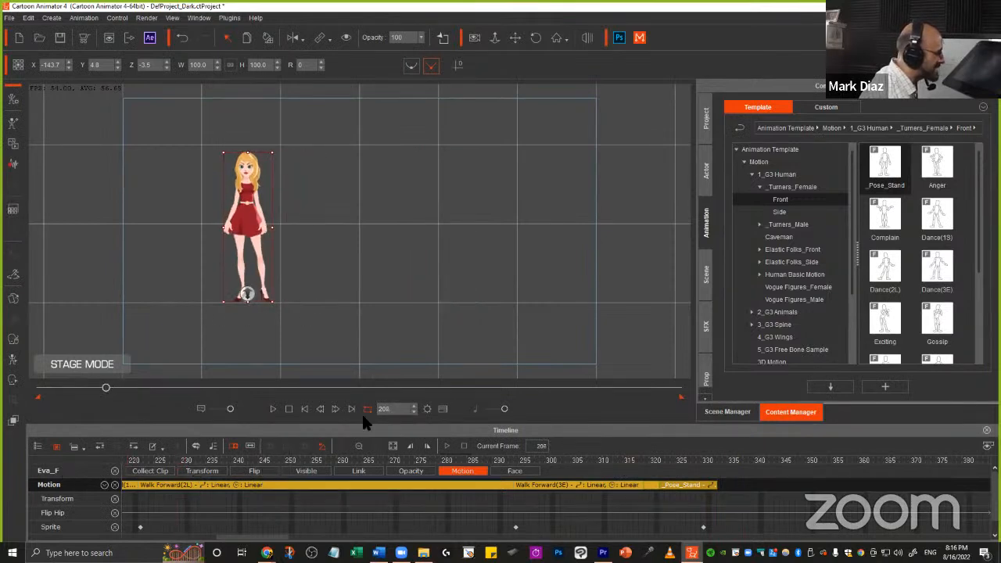
click(306, 409)
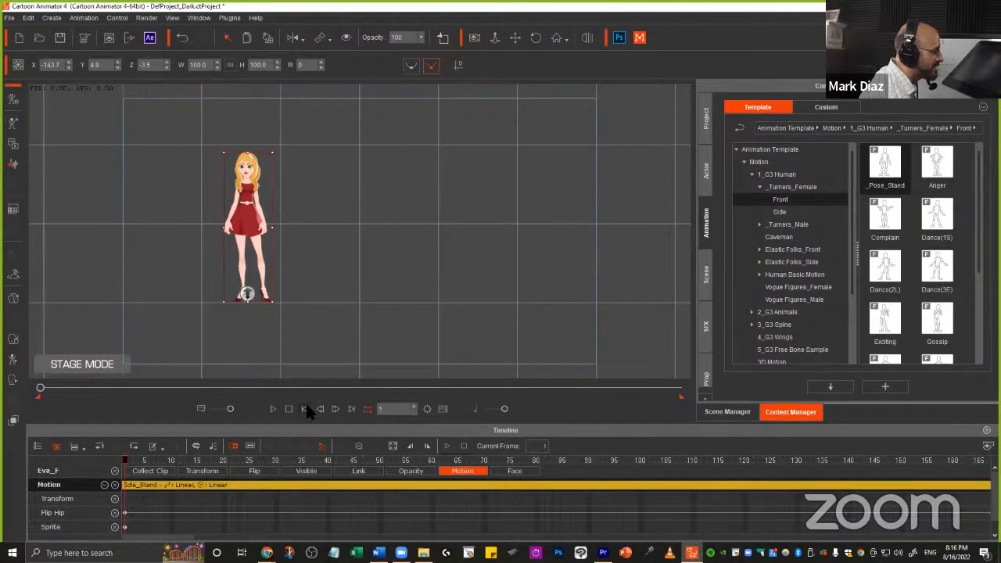
- Hide Eva_F and show Eva_S2 in the scene
click(731, 411)
click(715, 152)
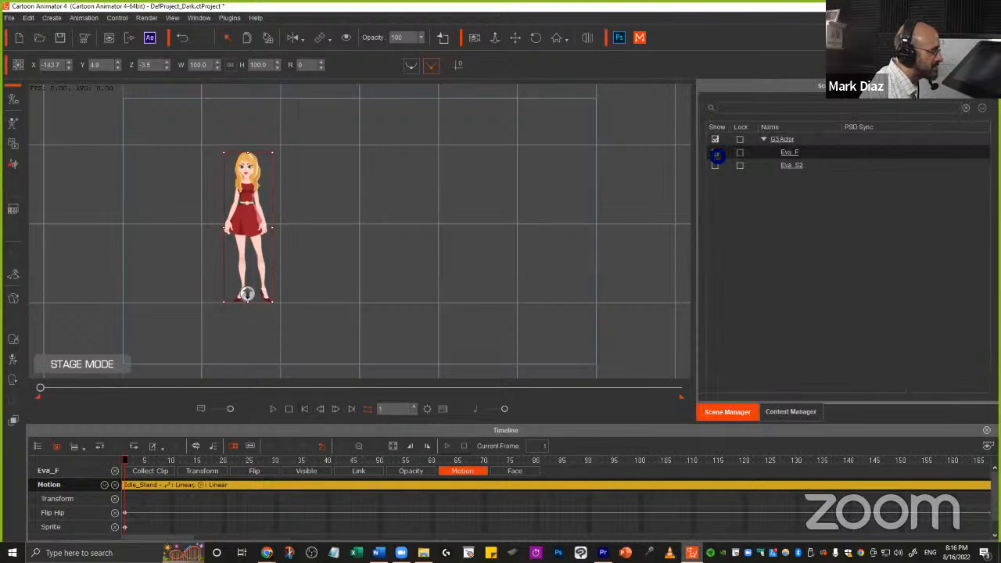
click(715, 166)
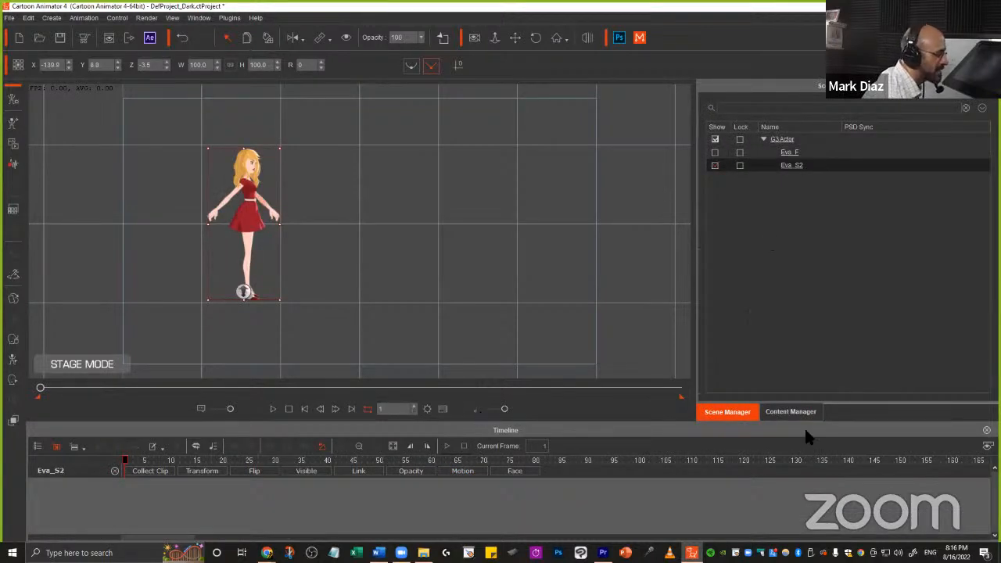
- Apply the _Turners_Female front Idle_Stand motion to Eva_S2 at frame 1
click(789, 412)
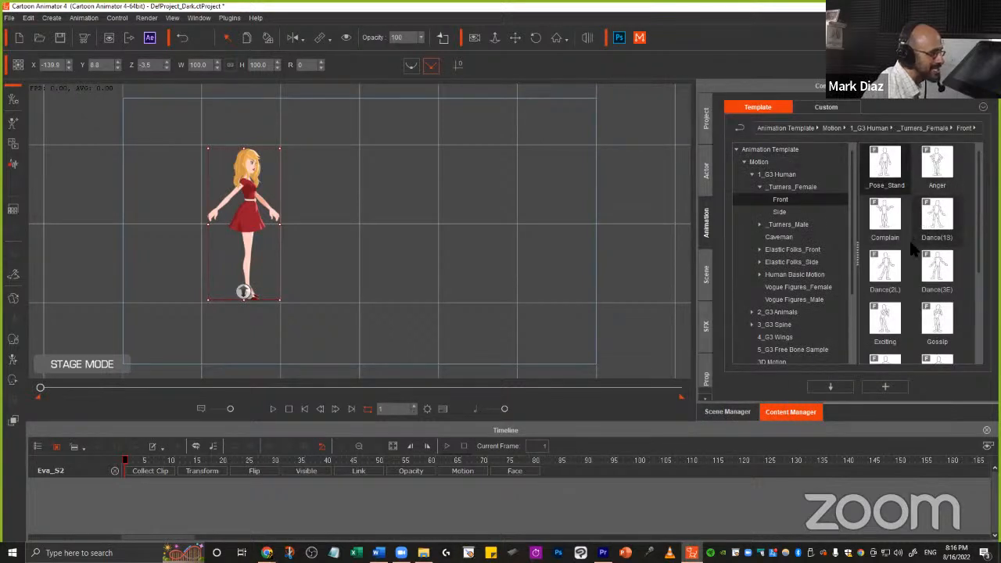
scroll(924, 270, down, 3)
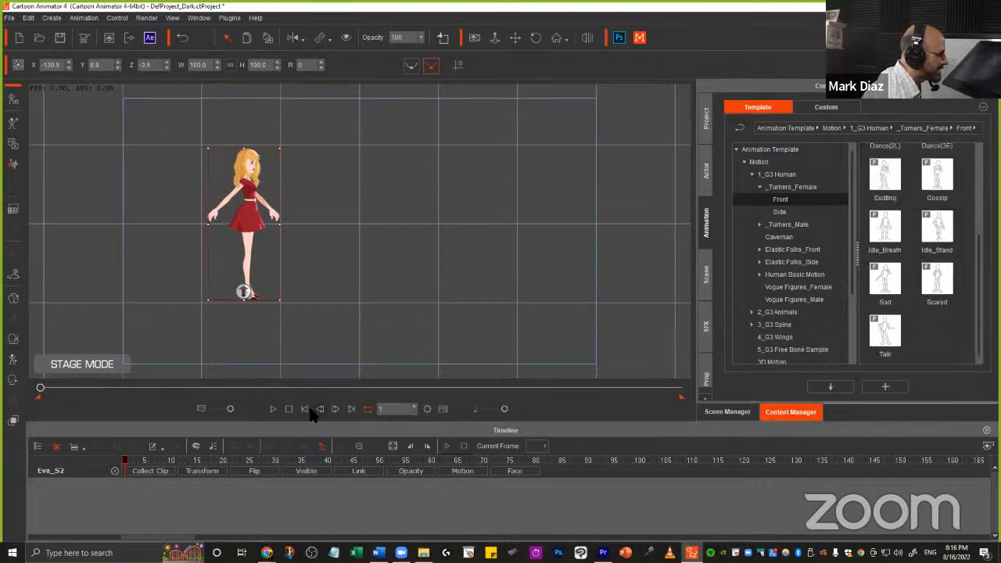
double_click(942, 228)
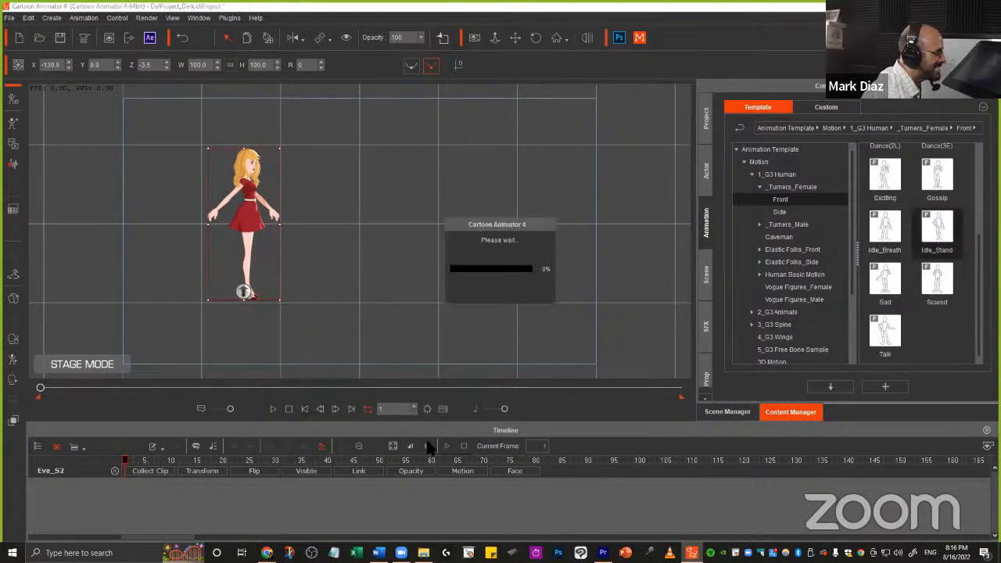
click(289, 409)
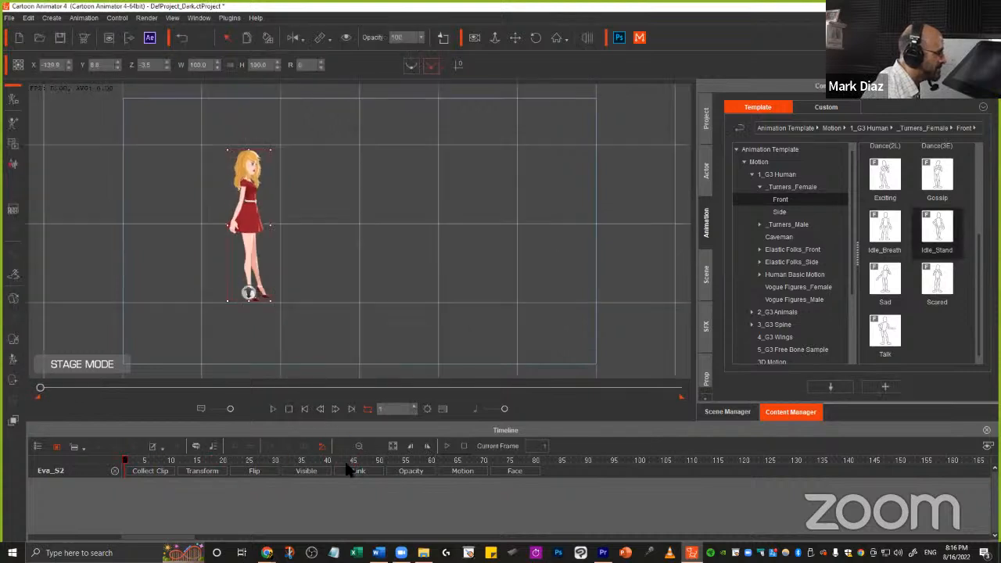
- Show Eva_S2's Motion track and add the _Turners_Female side Walk Forward(1S) motion at frame 210, where Idle_Stand ends
click(461, 471)
click(687, 514)
drag(715, 512, 349, 537)
drag(810, 522, 552, 540)
drag(571, 462, 583, 466)
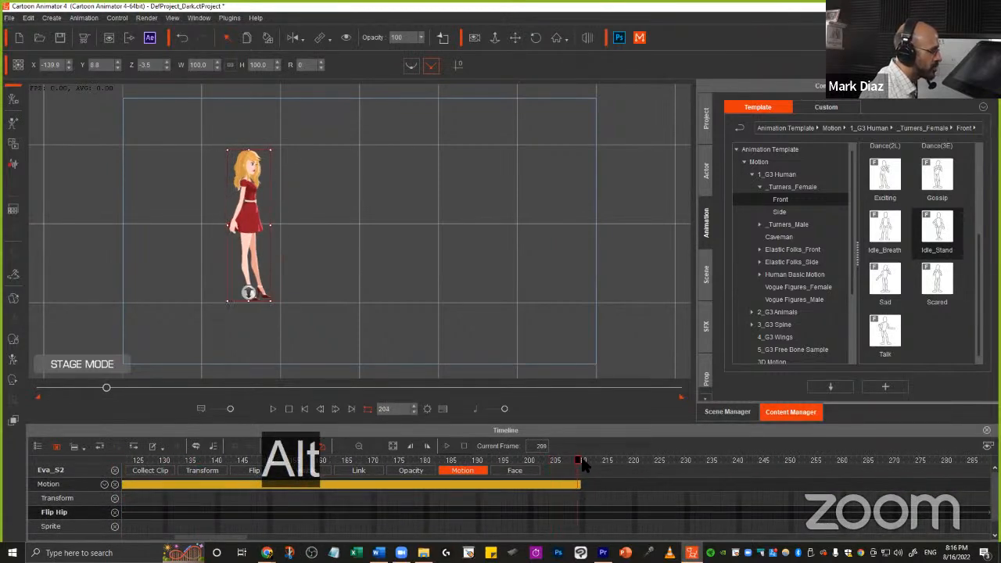
click(780, 212)
scroll(937, 312, down, 5)
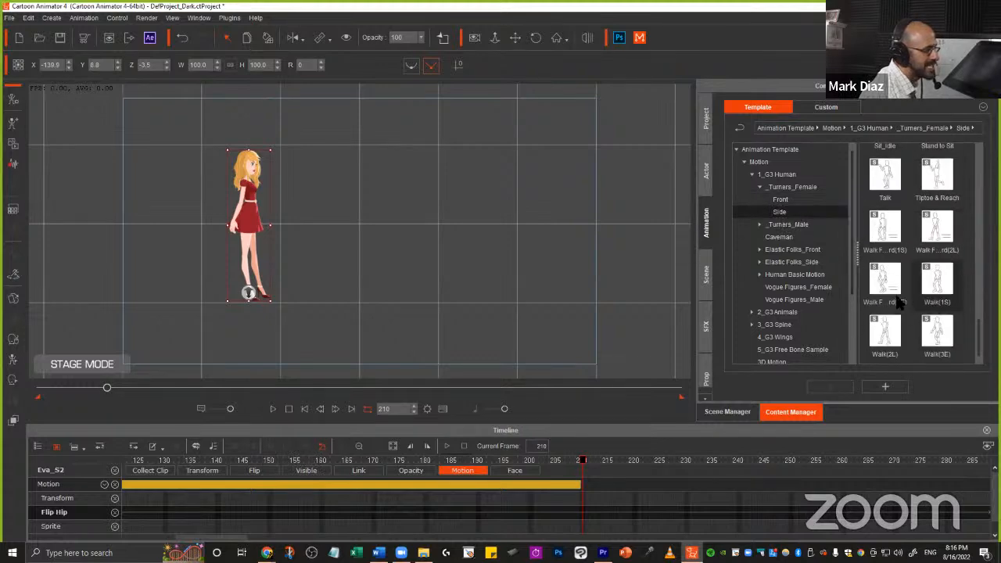
double_click(883, 230)
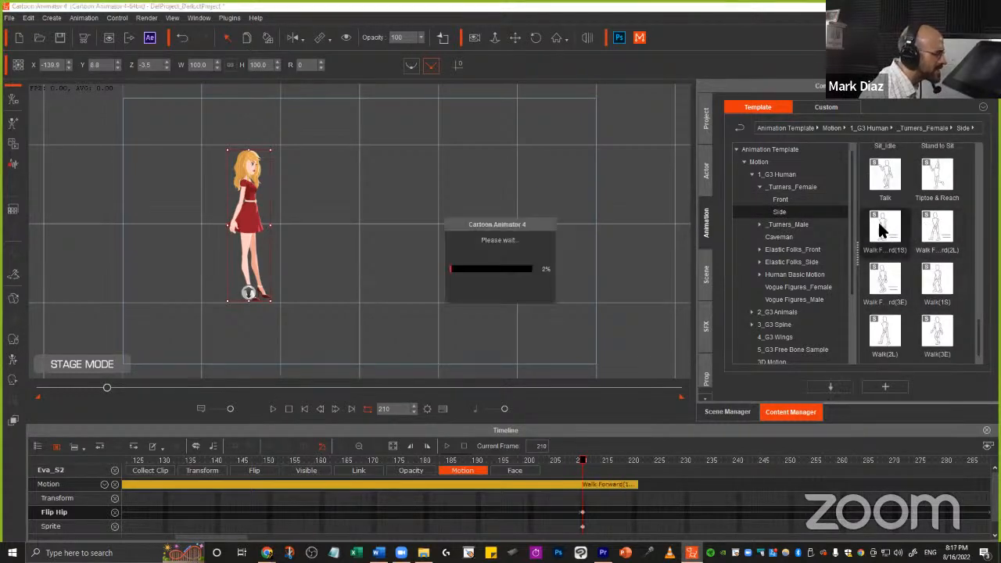
- Append the Walk Forward(2L) and Walk Forward(3E) side motions after Walk Forward(1S) on Eva_S2
double_click(939, 227)
key(space)
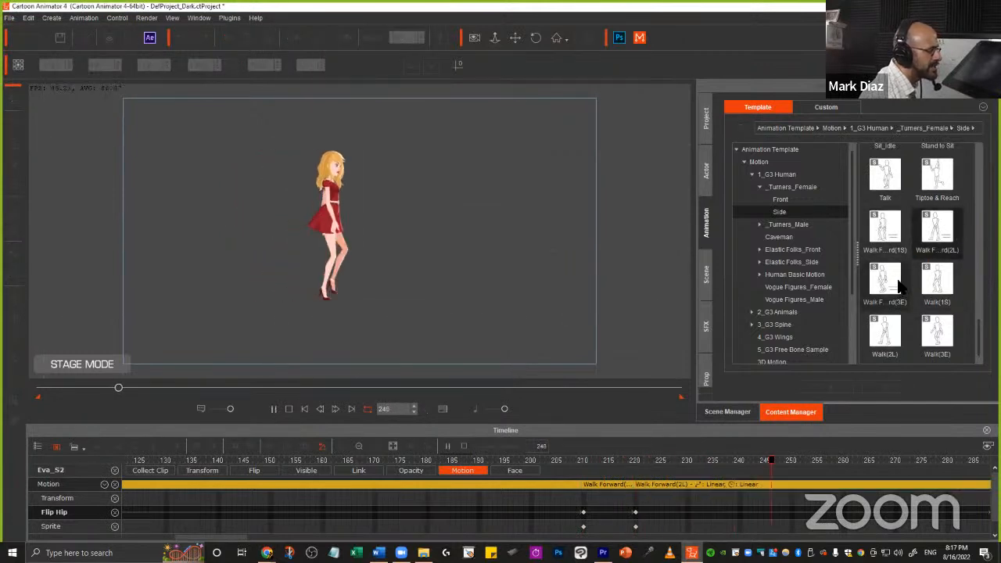
double_click(889, 286)
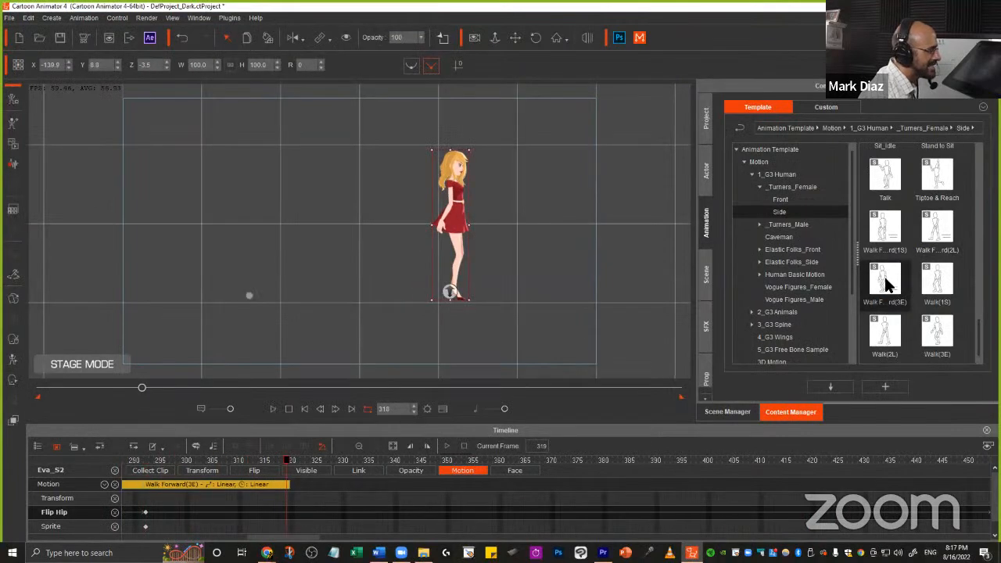
- Append the _Turners_Female front _Pose_Stand motion to Eva_S2 at the end of Walk Forward(3E)
click(781, 199)
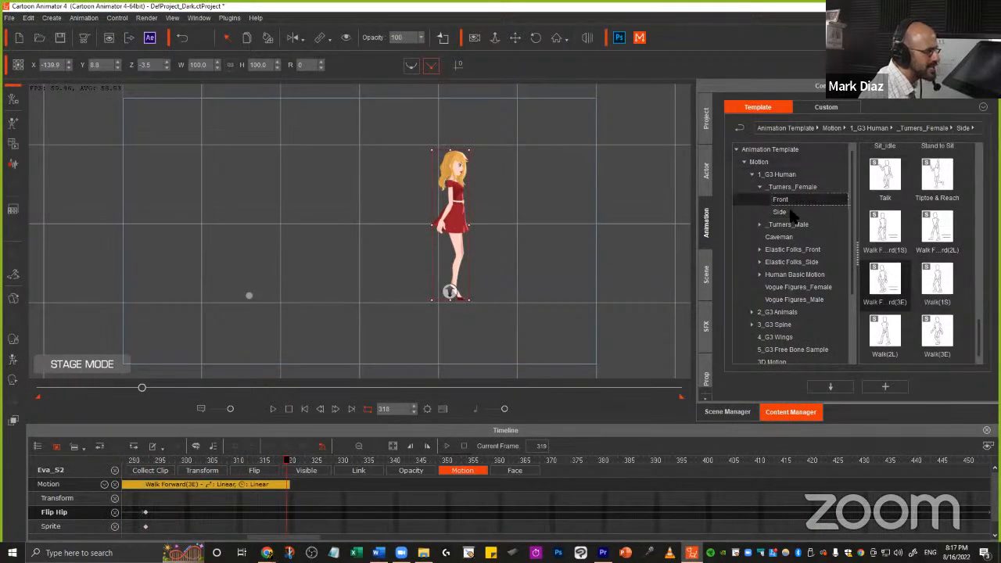
scroll(955, 228, up, 3)
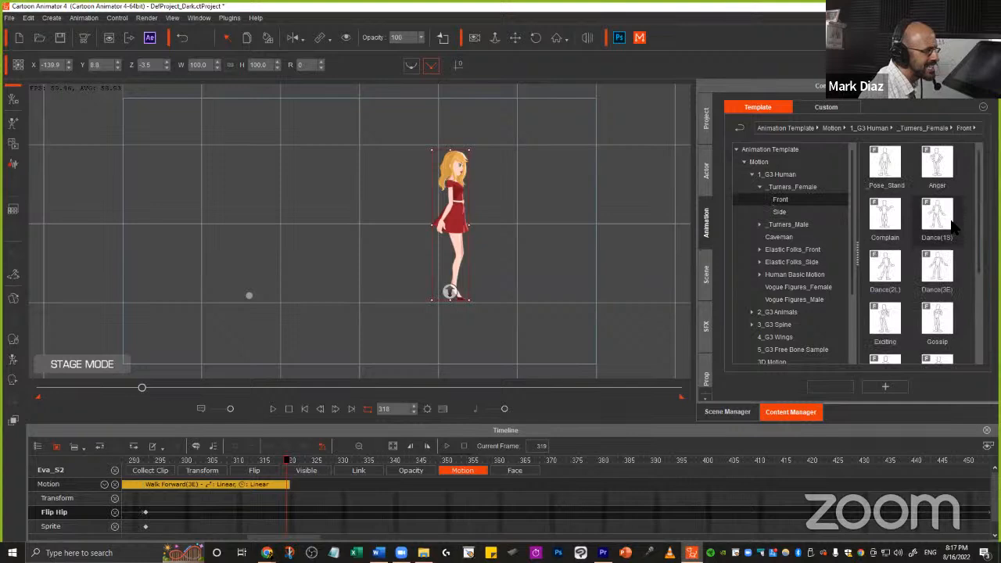
double_click(884, 163)
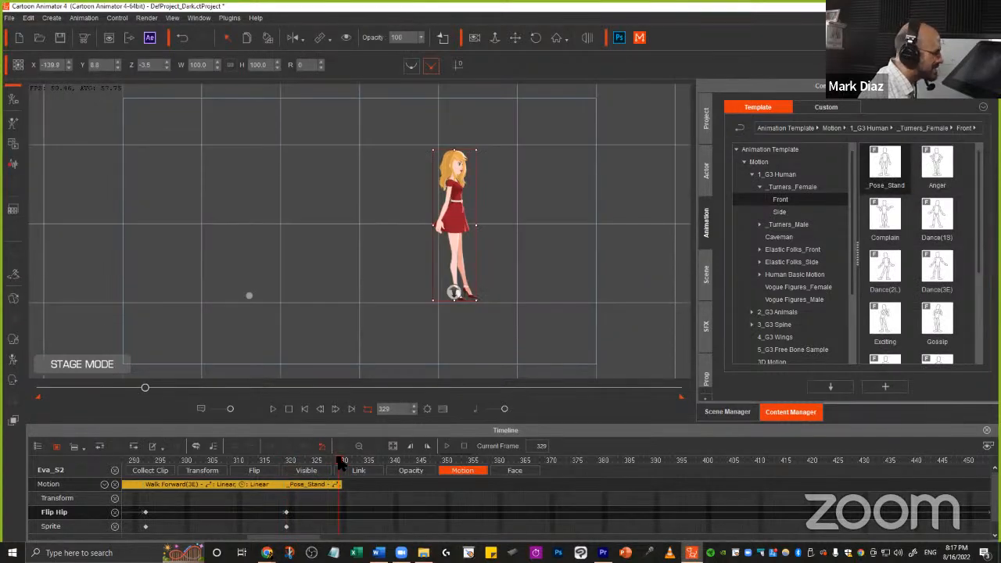
- Scrub back through Eva_S2's walk and idle motions and return to frame 1
click(293, 484)
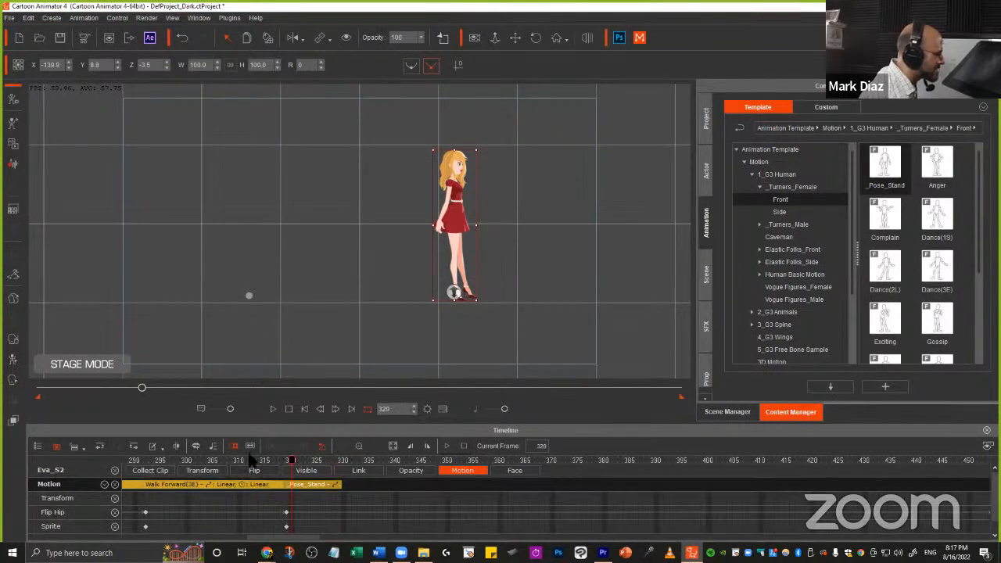
drag(250, 461, 203, 466)
drag(319, 489, 208, 518)
click(400, 530)
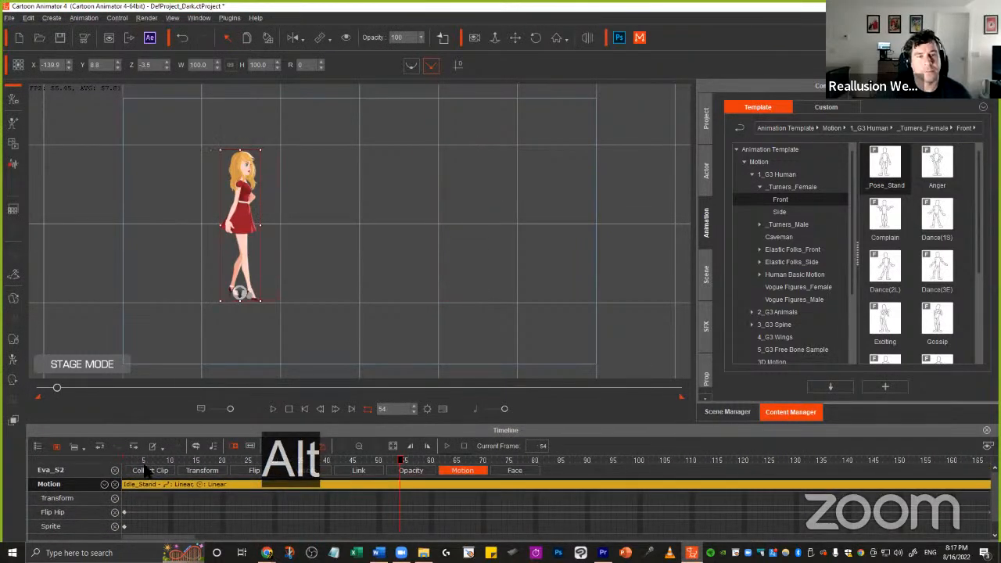
drag(143, 468, 88, 463)
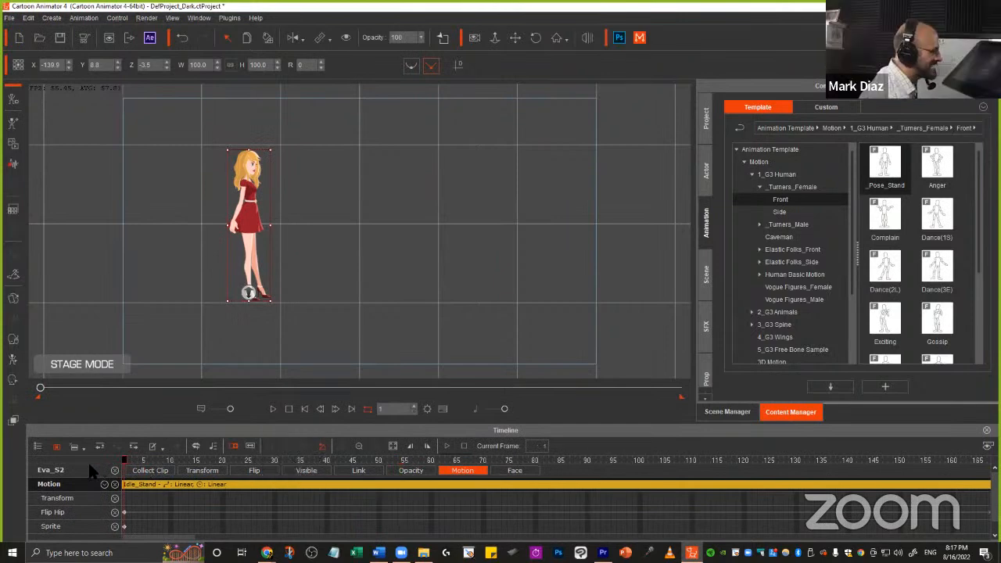
- Show Eva_F alongside Eva_S2 and turn off Eva_S2's visibility at frame 1
click(726, 413)
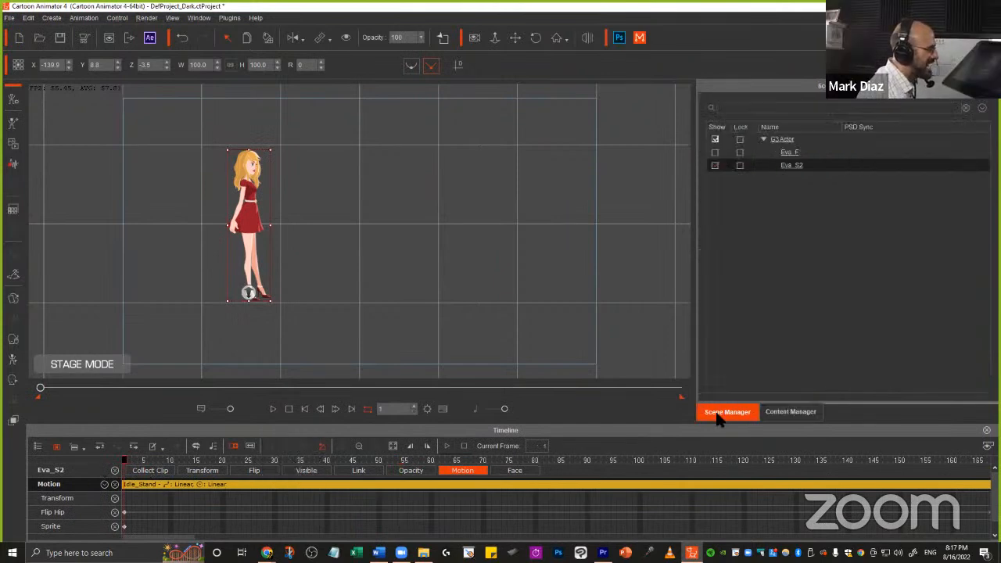
click(715, 153)
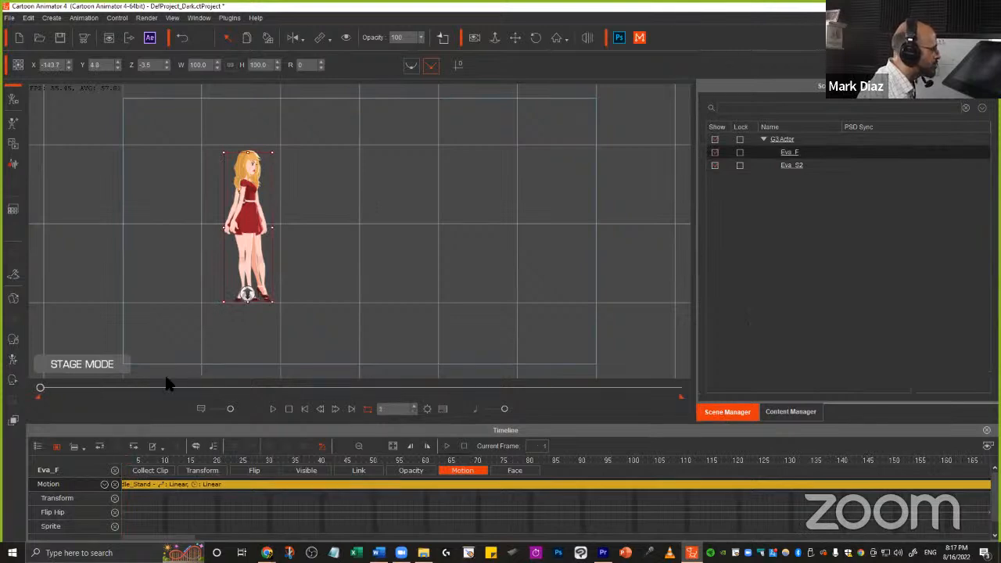
click(794, 166)
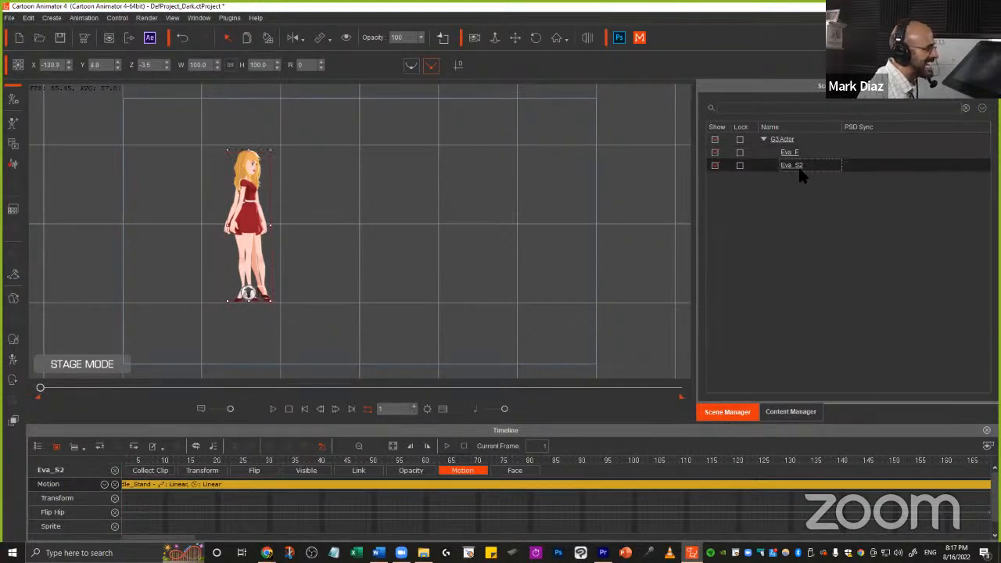
key(ctrl)
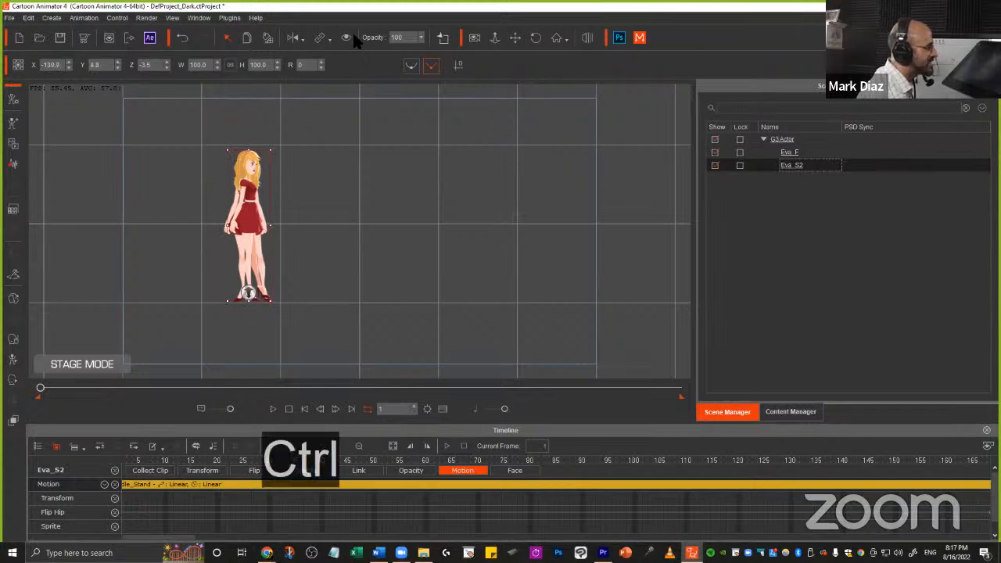
drag(347, 28, 340, 56)
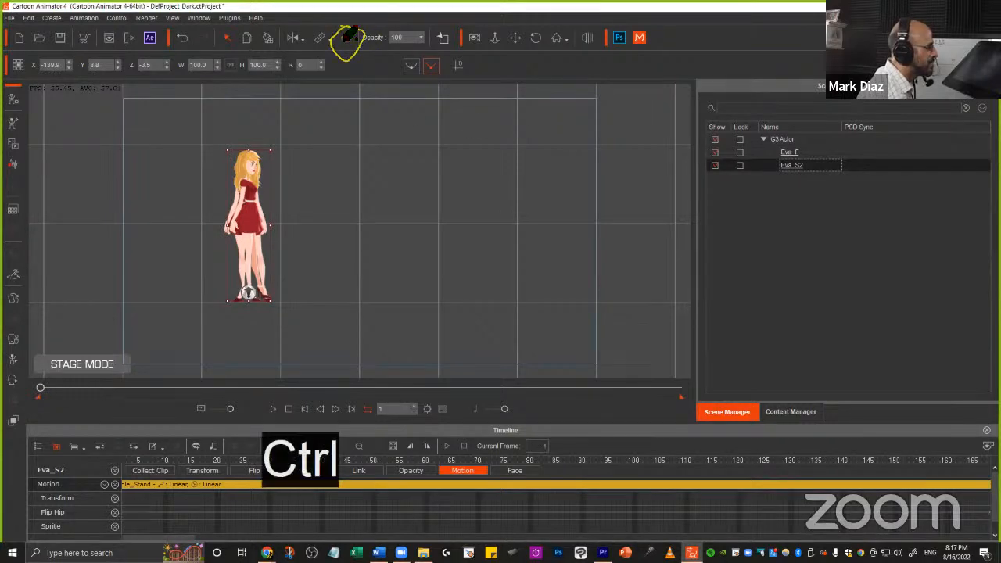
- Move to frame 210 at the end of the Idle_Stand clip and make Eva_S2 visible there
click(139, 461)
drag(159, 467, 722, 461)
key(alt)
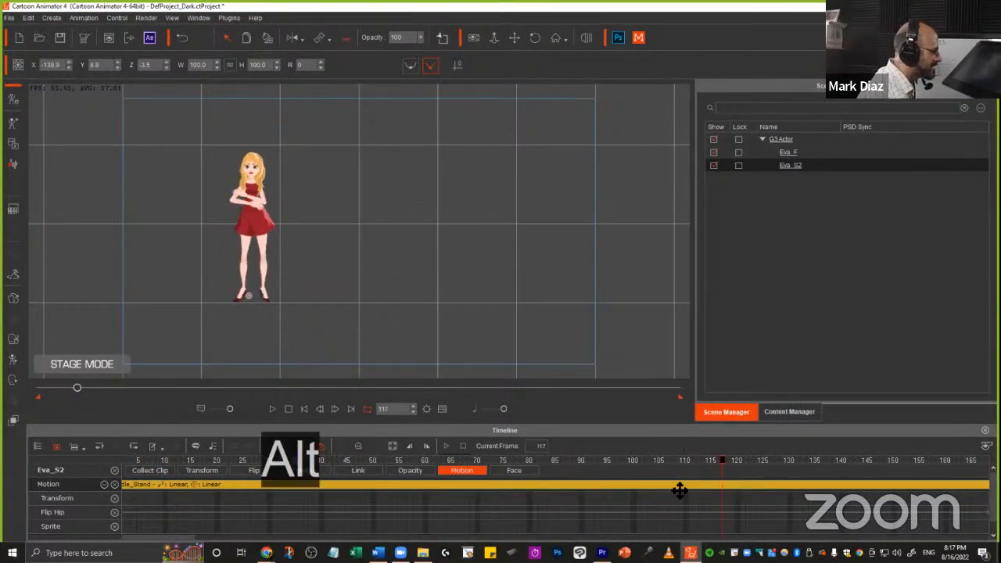
scroll(680, 491, down, 3)
drag(234, 459, 332, 451)
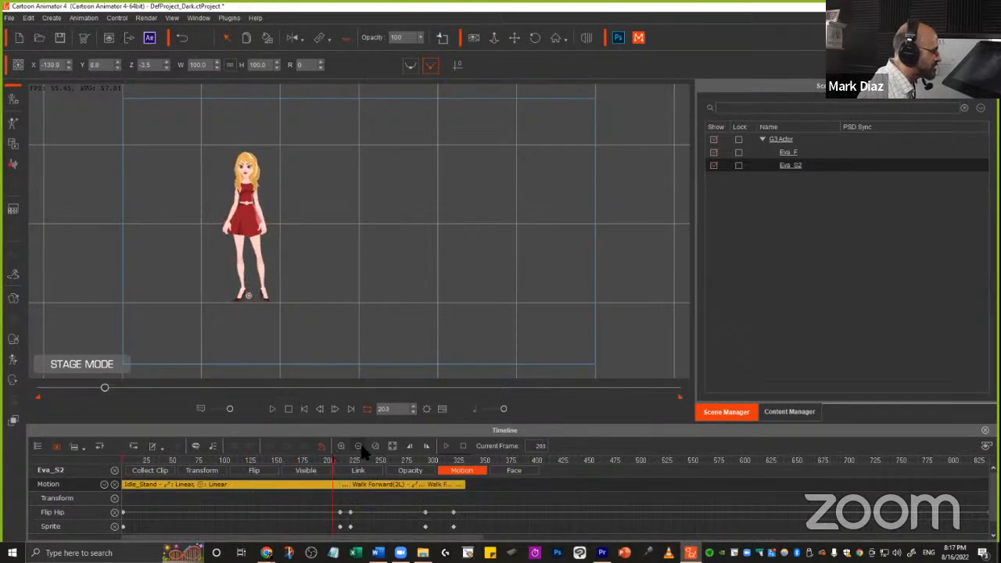
key(Right)
key(Right)
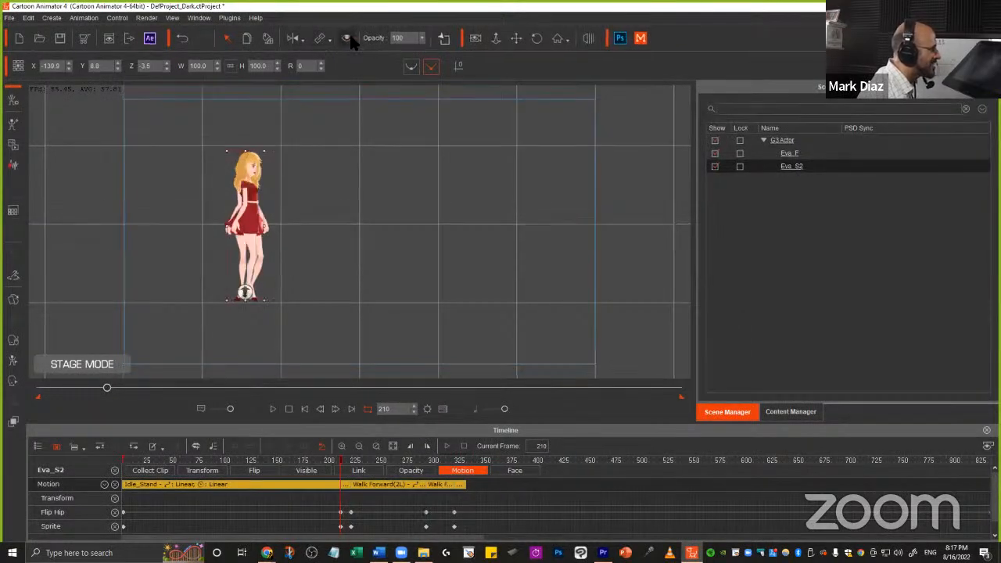
- Hide Eva_F and make Eva_S2 visible at frame 210, where the walk begins
click(787, 152)
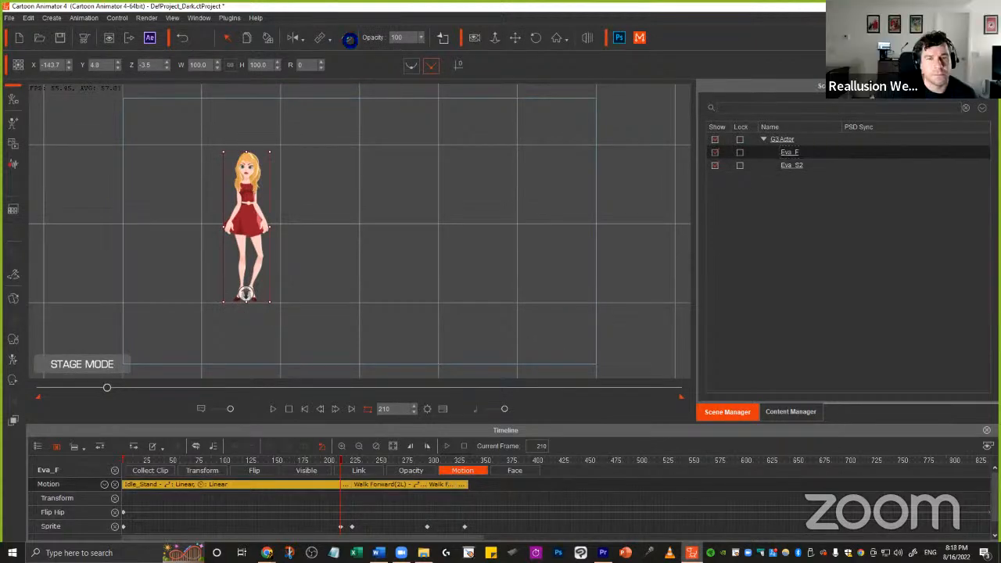
click(349, 39)
click(798, 166)
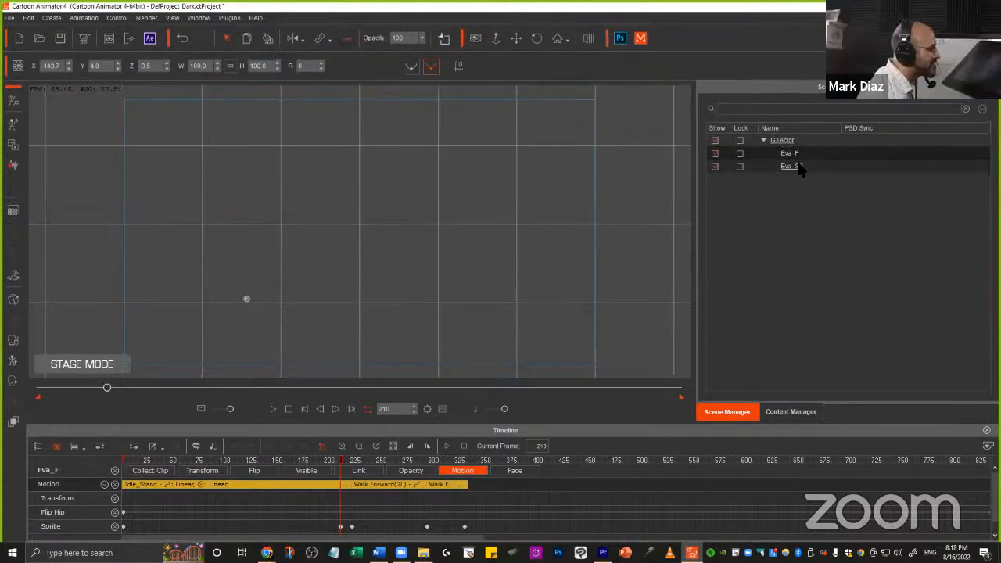
click(346, 37)
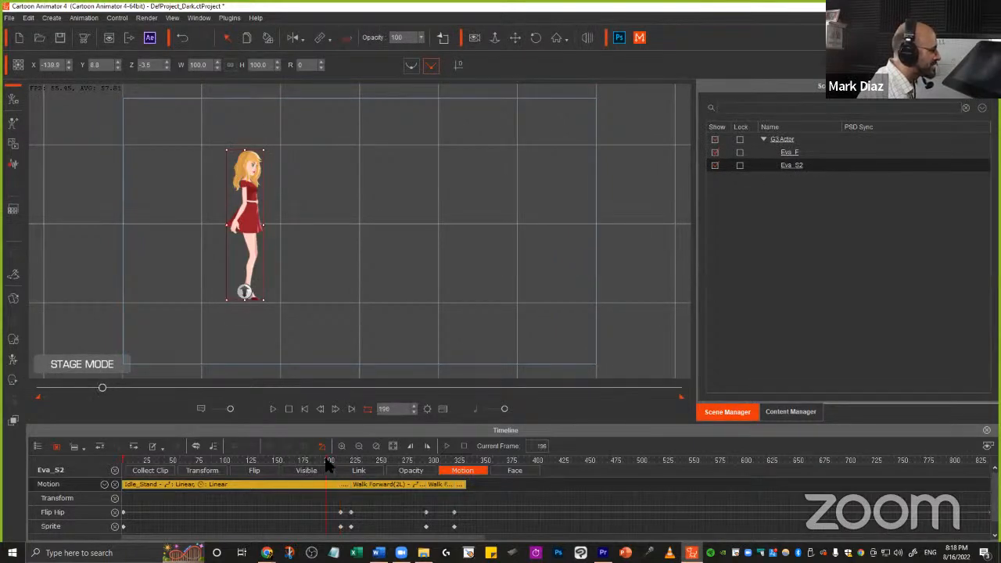
- Play through the walk, then at frame 310 turn off Eva_S2's visibility and make Eva_F visible
key(space)
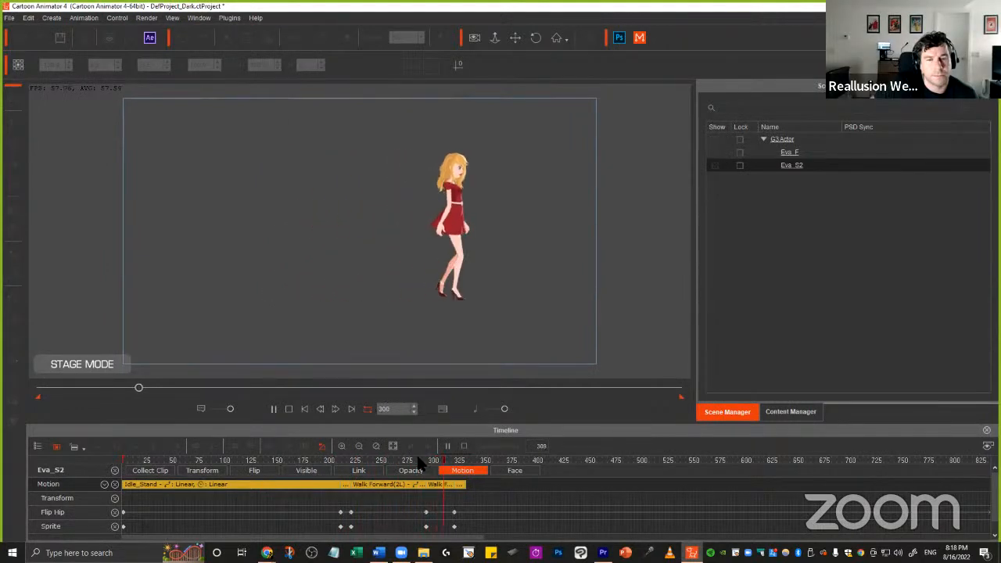
key(space)
drag(425, 458, 445, 463)
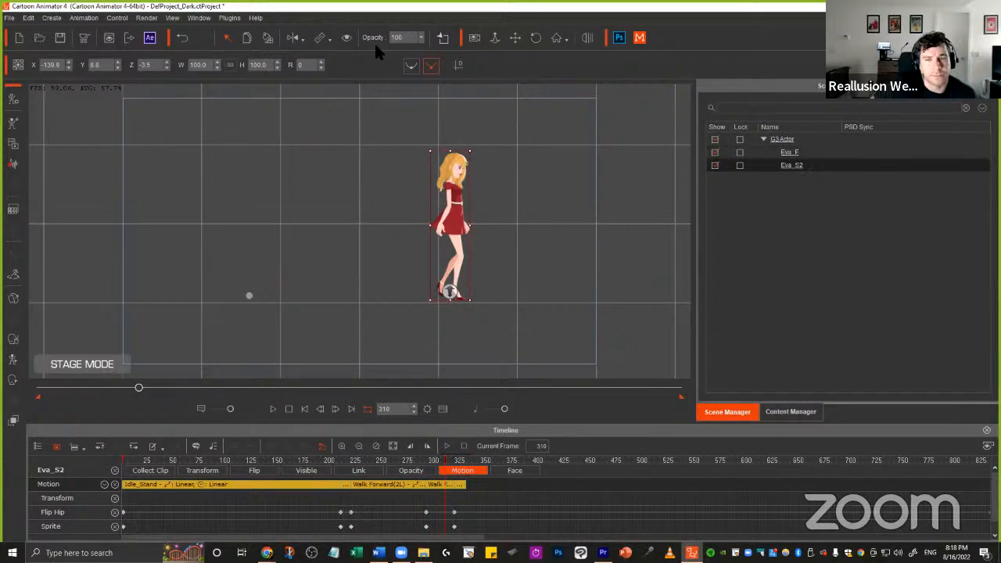
click(347, 37)
click(789, 153)
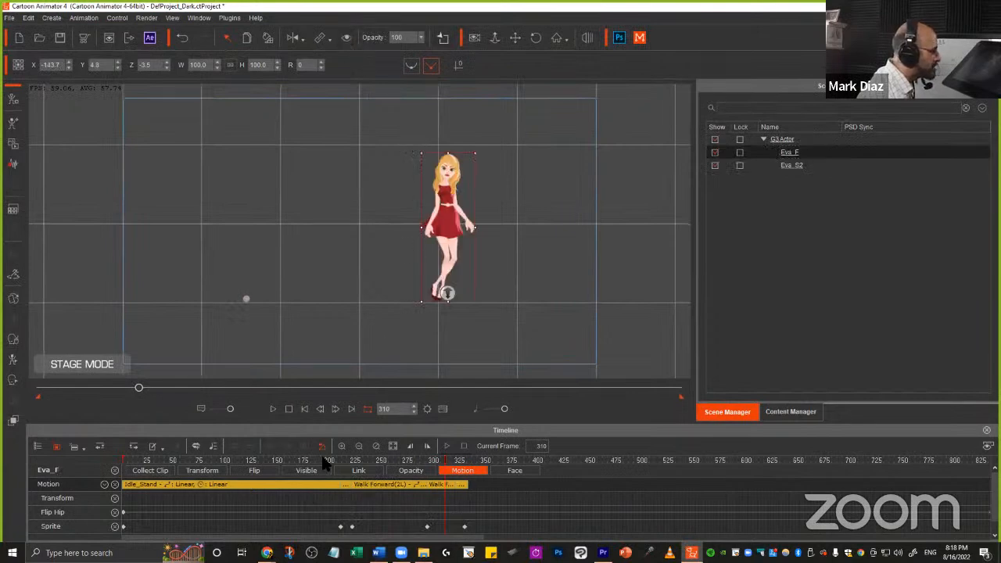
- Return to frame 207, just before the walk begins, then hide Eva_F and make Eva_S2 visible there
drag(324, 461, 339, 461)
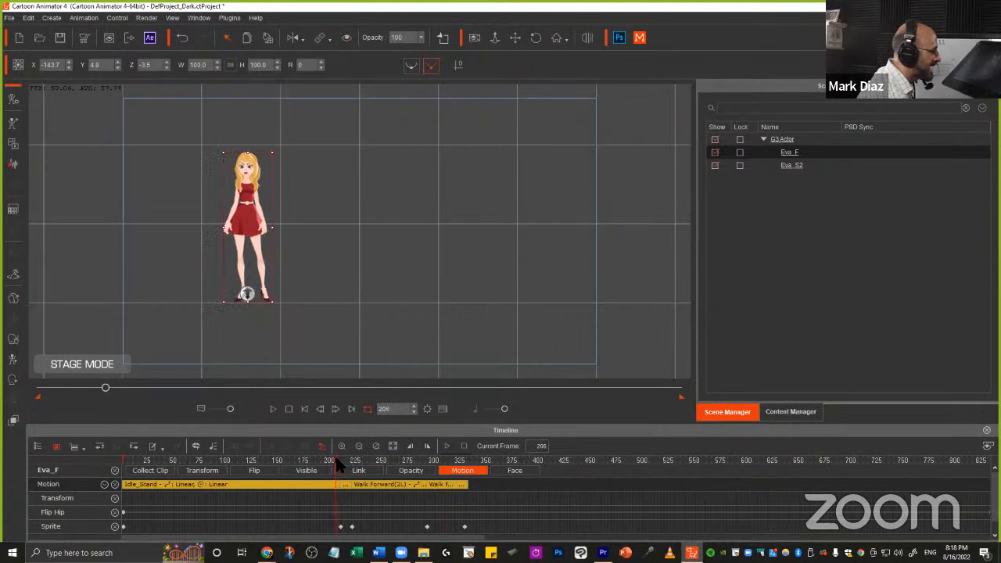
scroll(548, 507, up, 3)
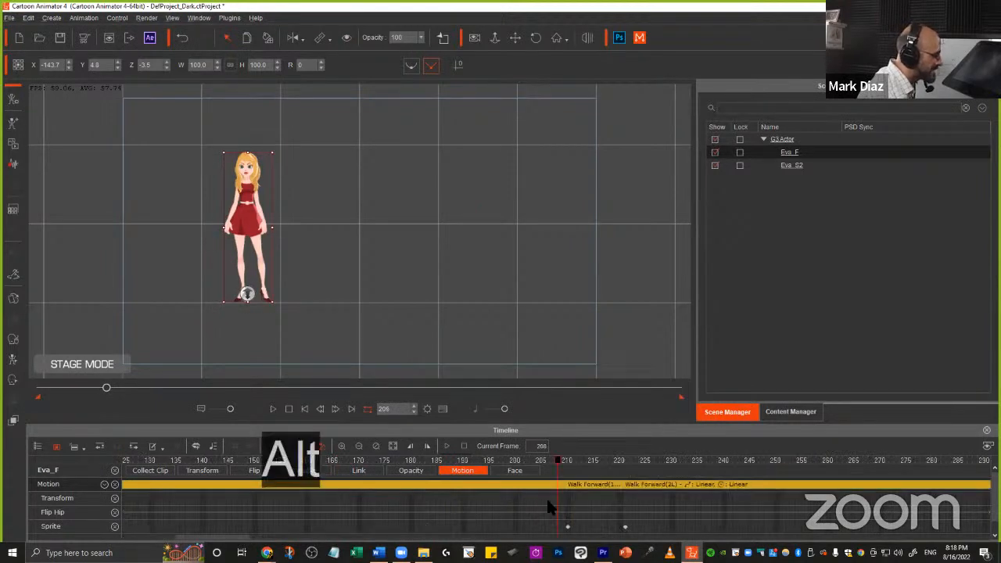
key(Right)
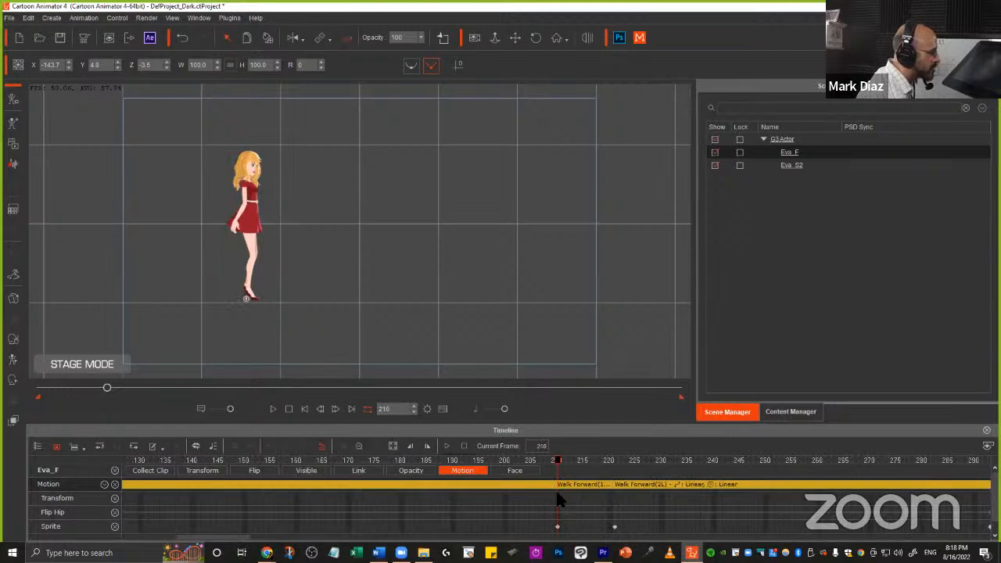
key(Left)
key(Left)
key(Left)
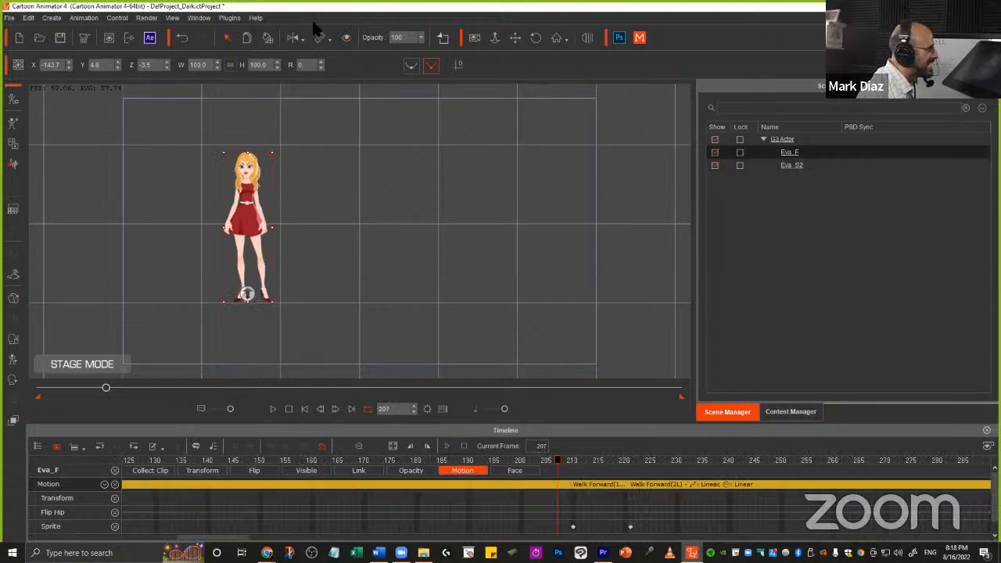
click(805, 164)
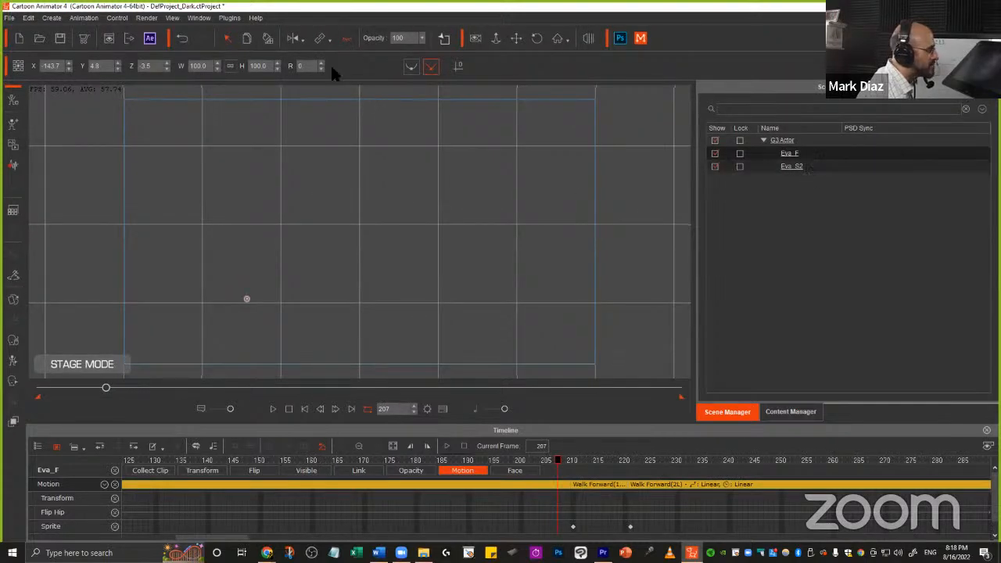
click(345, 35)
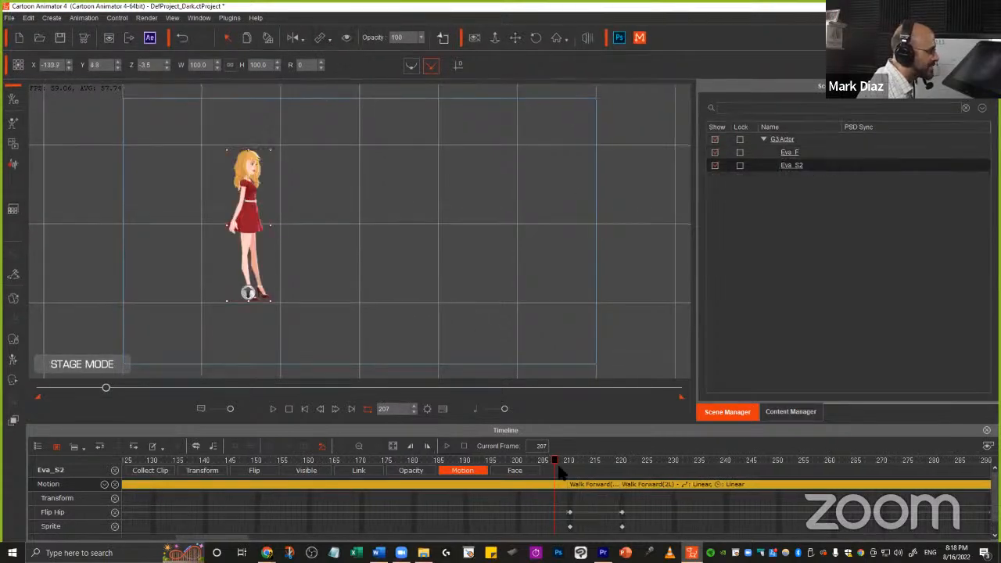
- Scrub across the front-to-side switch, then play the sequence from the end of the idle to the final front stand
drag(535, 464, 530, 460)
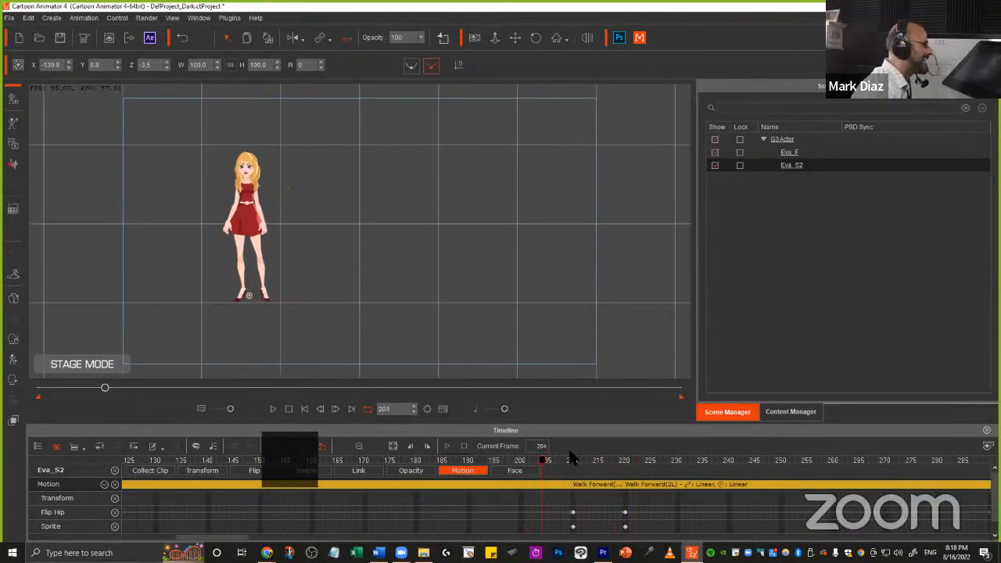
click(592, 458)
drag(592, 457, 624, 451)
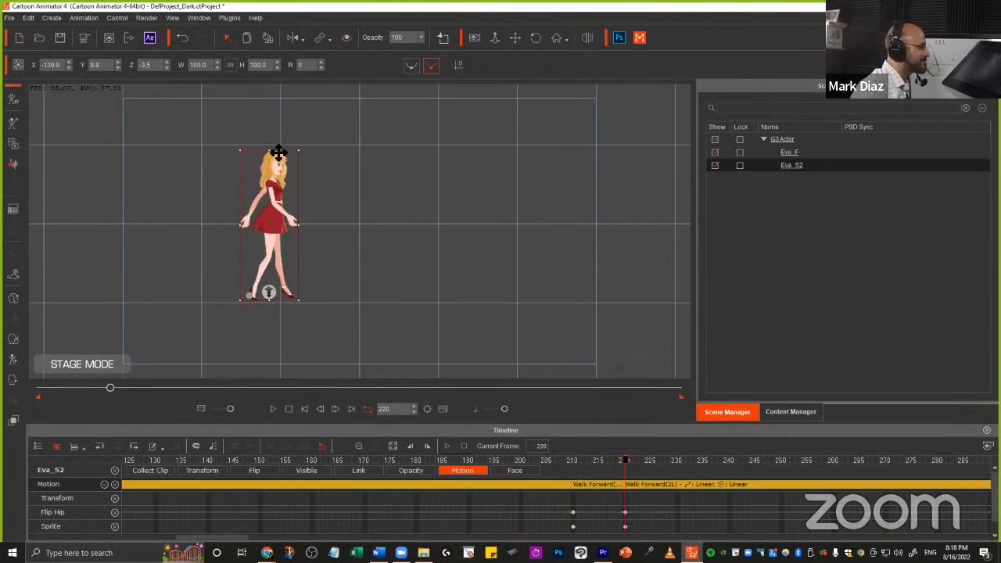
click(545, 461)
key(alt)
key(space)
scroll(496, 489, down, 3)
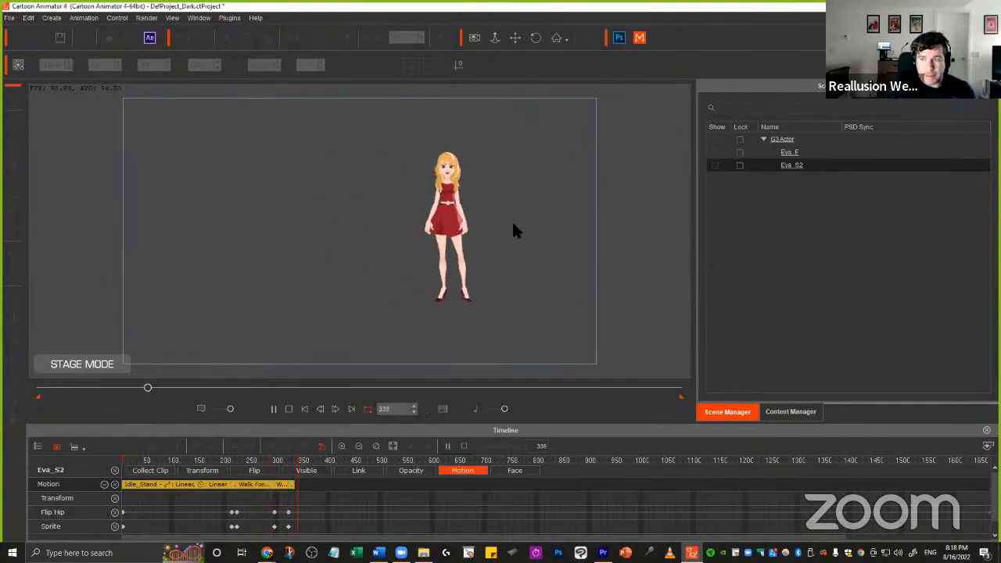
key(space)
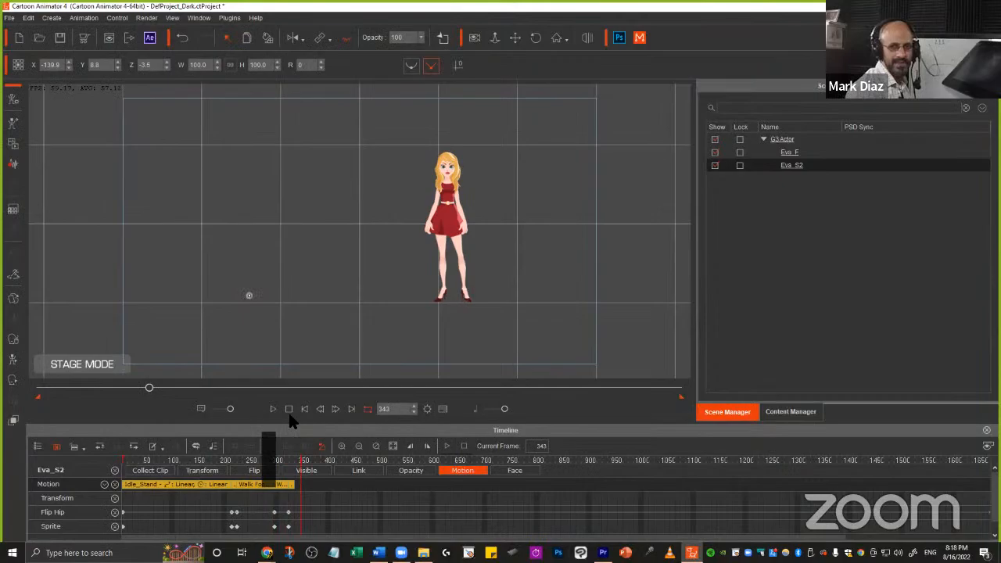